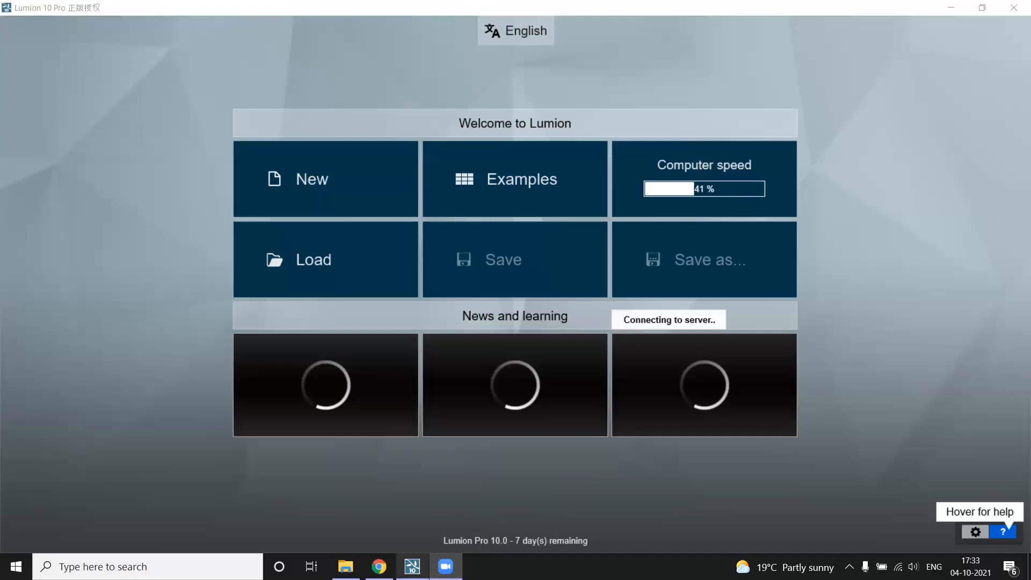
Step: Create a new project from the Plain scene template
{"action": "mouse_move", "coordinate": [416, 550]}
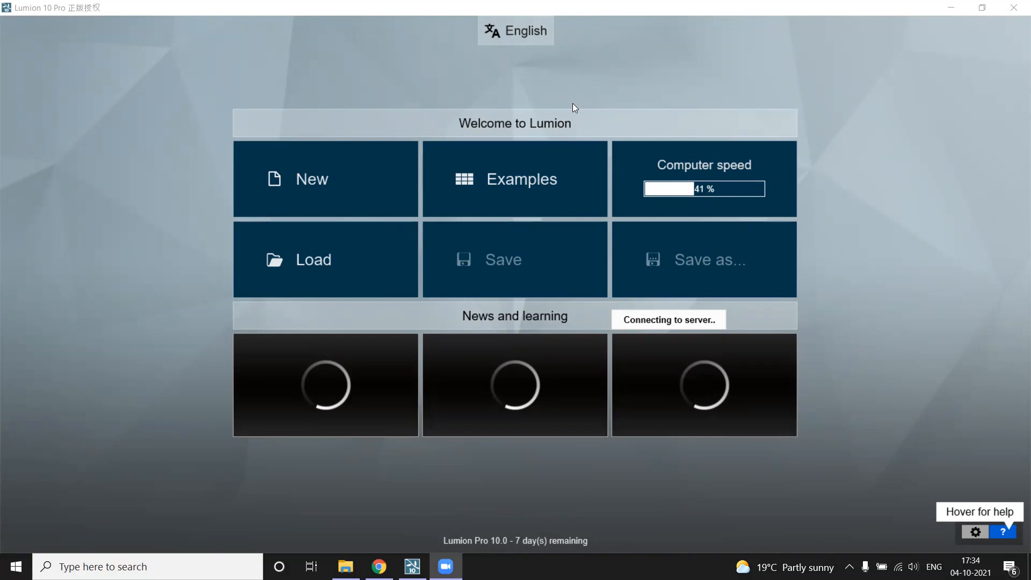
{"action": "left_click", "coordinate": [1014, 337]}
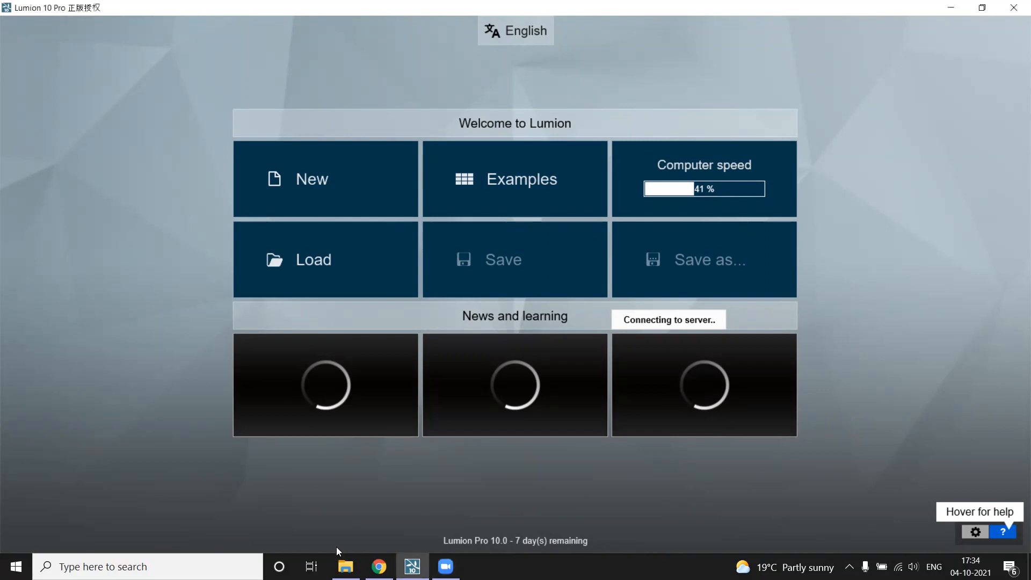
{"action": "left_click", "coordinate": [376, 199]}
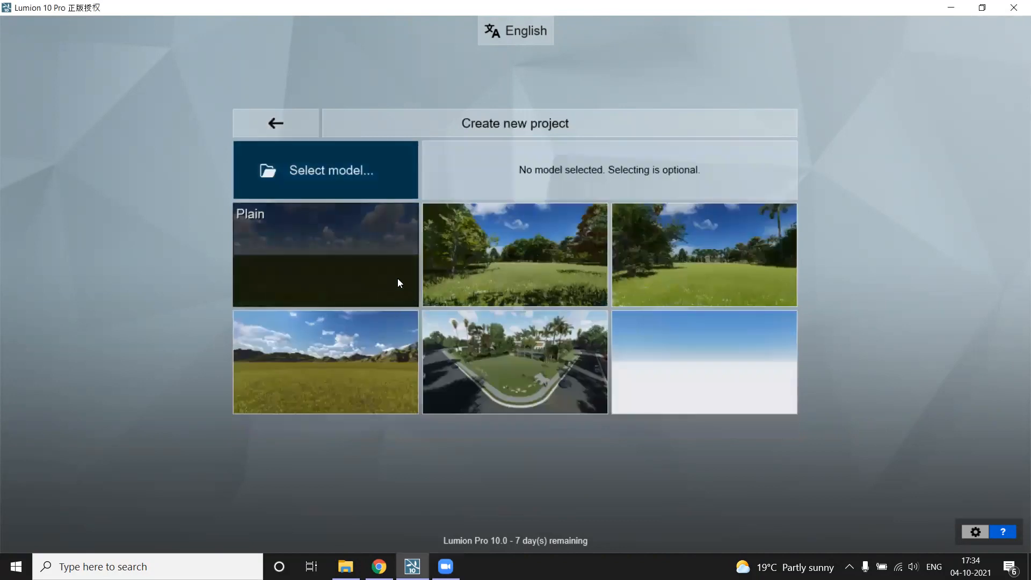
{"action": "left_click", "coordinate": [418, 286]}
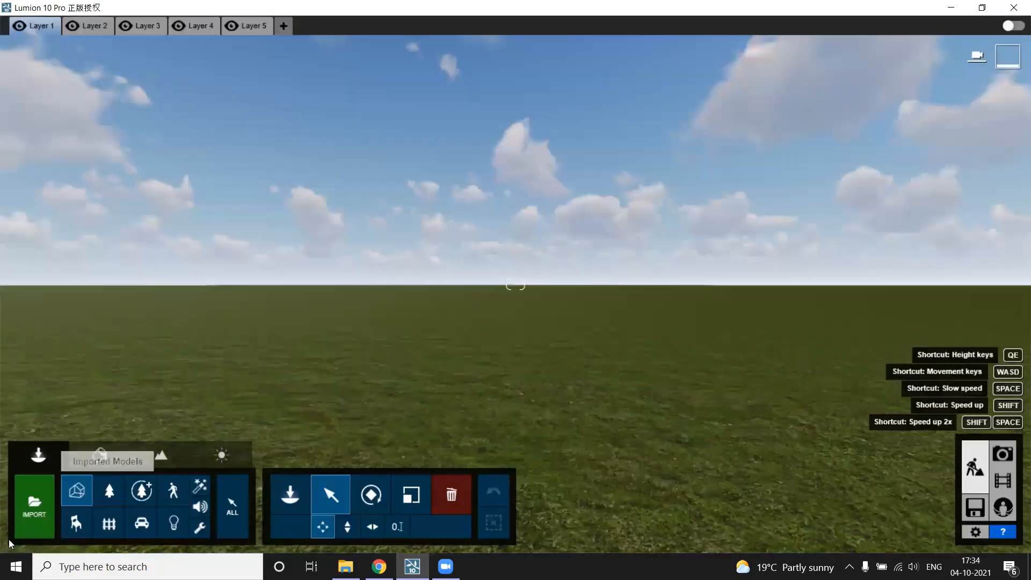
Step: Choose 11.skp from D:\LOMOS\Lumion Class as the model to import
{"action": "left_click", "coordinate": [36, 517]}
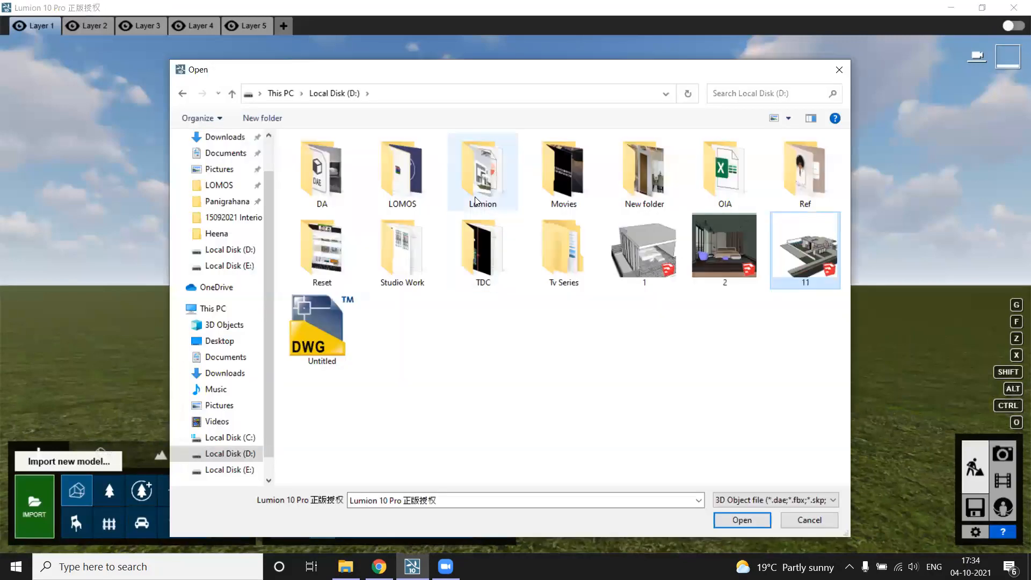
{"action": "double_click", "coordinate": [483, 171]}
{"action": "left_click", "coordinate": [334, 93]}
{"action": "double_click", "coordinate": [397, 175]}
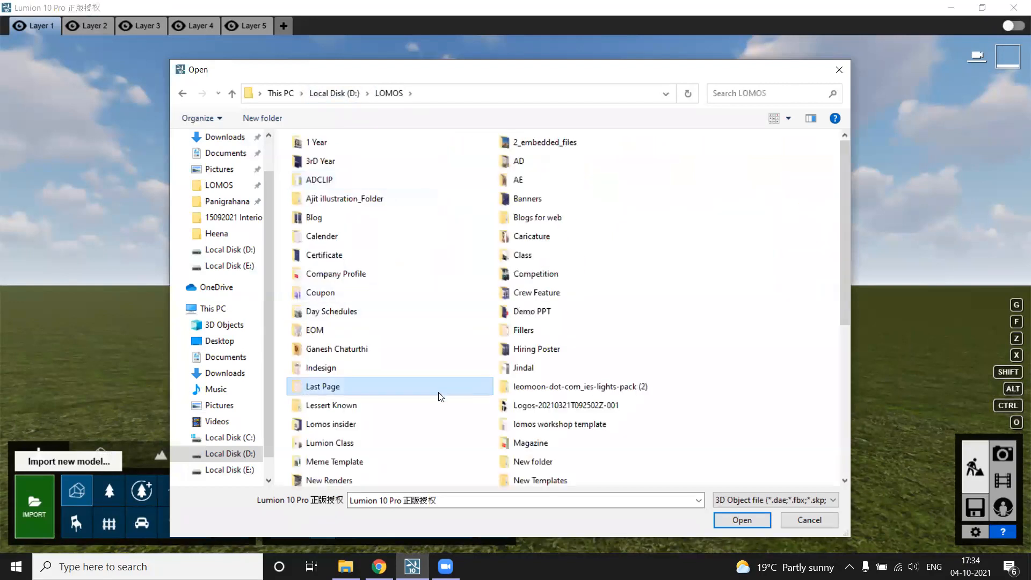
{"action": "left_click", "coordinate": [353, 425]}
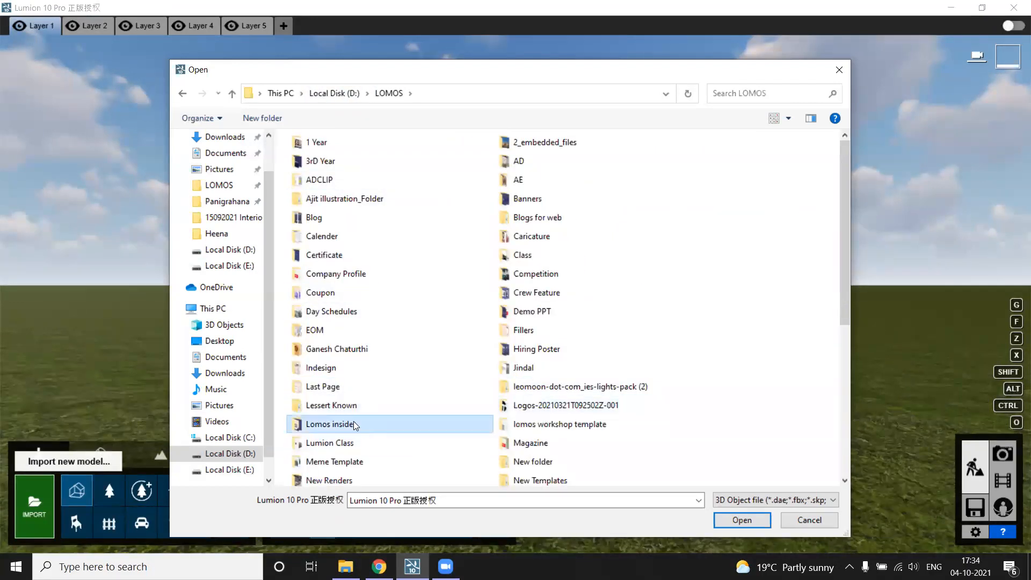
{"action": "double_click", "coordinate": [321, 441]}
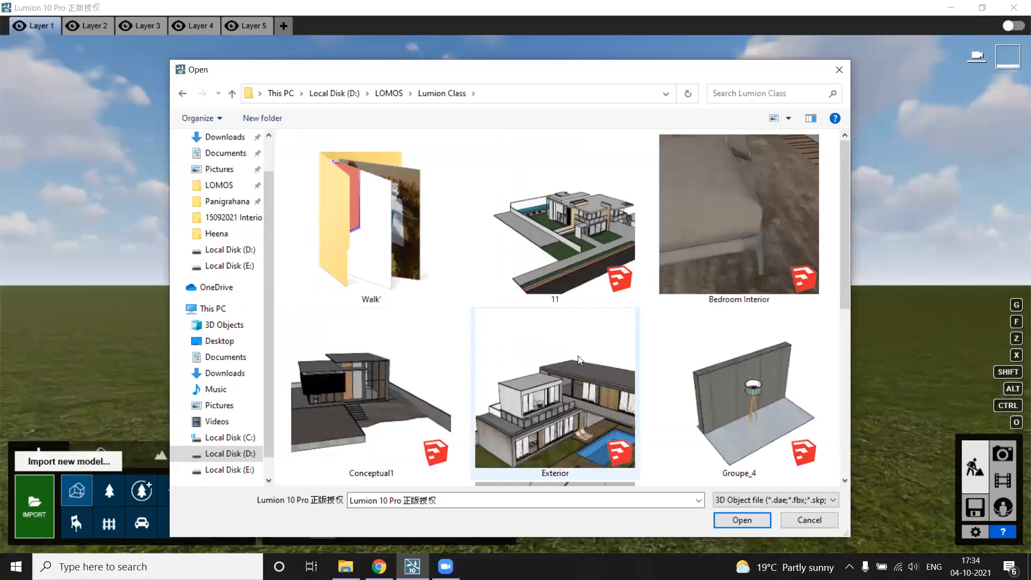
{"action": "double_click", "coordinate": [573, 226]}
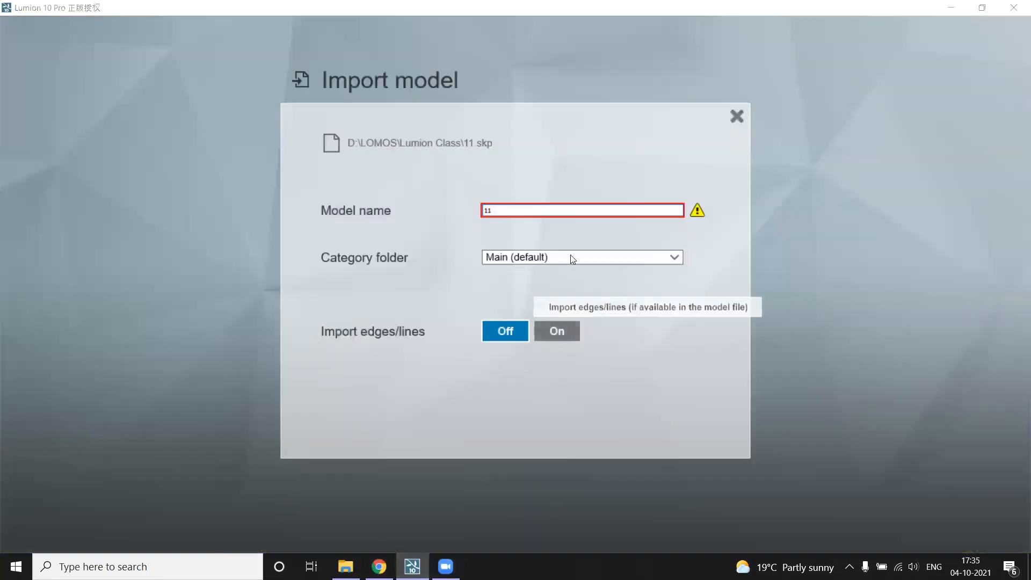
Step: Name the imported model 11zzx and import it into the Main category with edges and lines off
{"action": "left_click", "coordinate": [568, 211]}
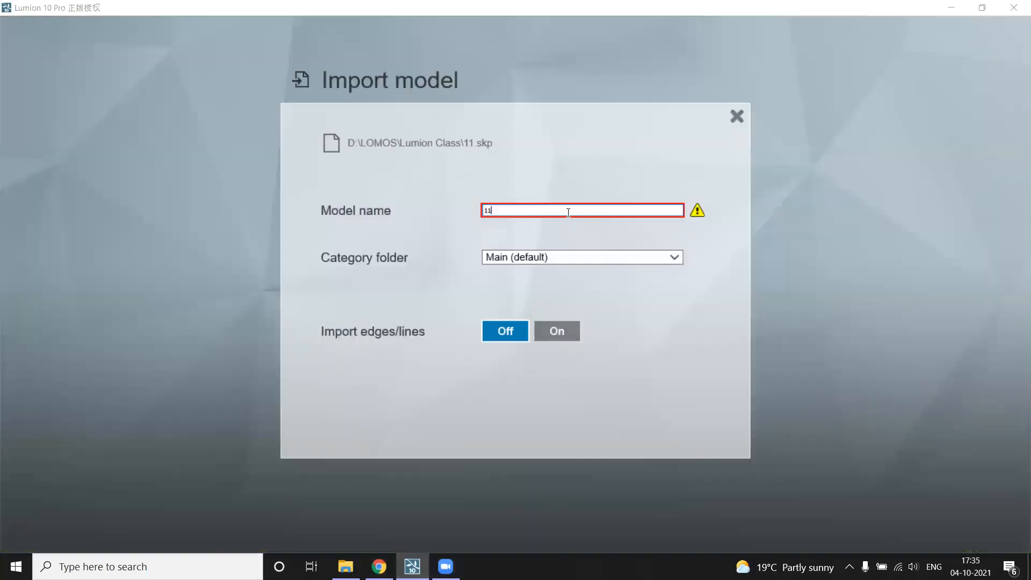
{"action": "key", "text": "BackSpace"}
{"action": "key", "text": "BackSpace"}
{"action": "type", "text": "bed"}
{"action": "left_click", "coordinate": [710, 419]}
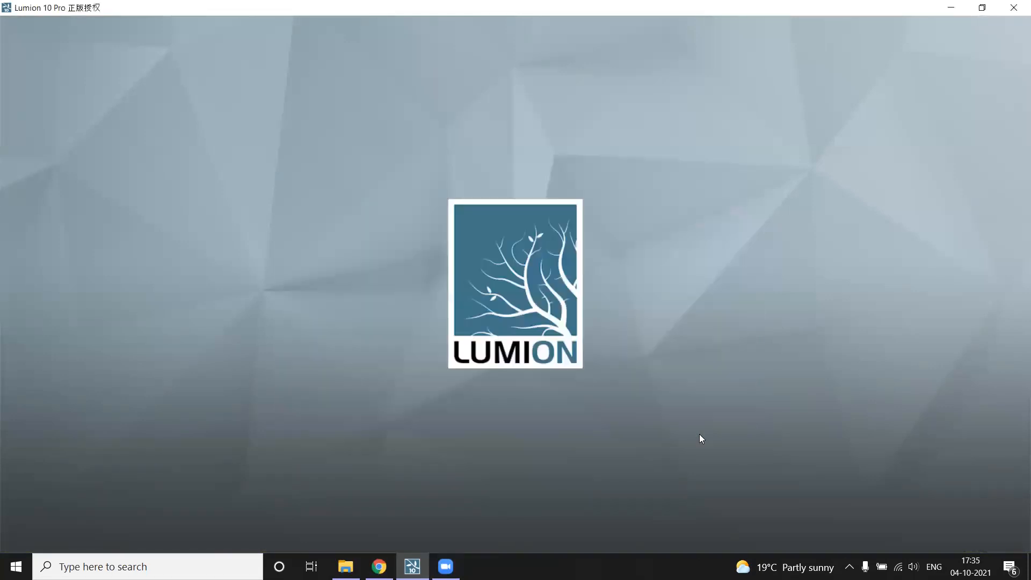
Step: Switch to Chrome, look into the Student Work folder of Batch 3 on Google Drive, and return to Lumion
{"action": "left_click", "coordinate": [379, 566]}
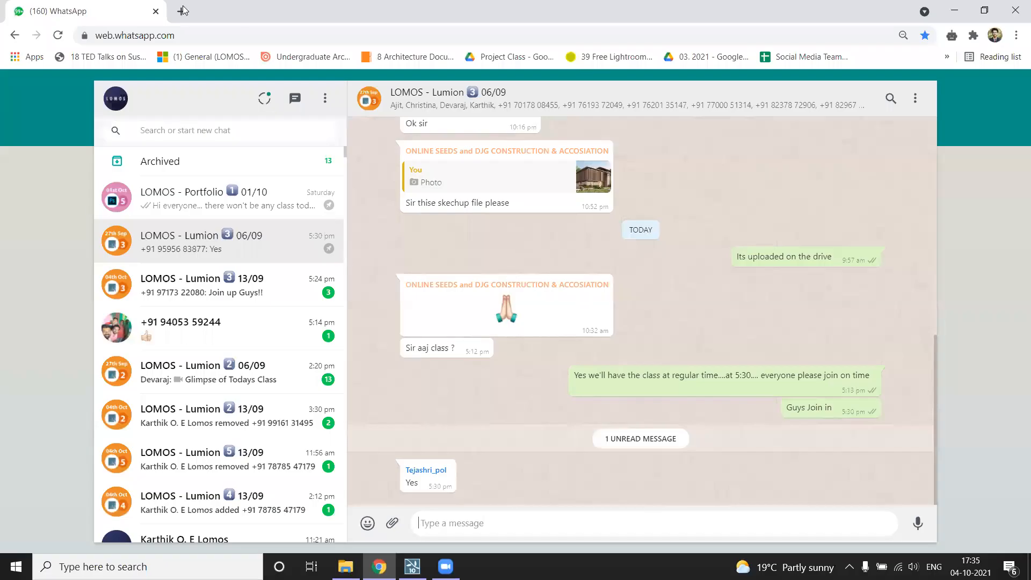
{"action": "key", "text": "ctrl+t"}
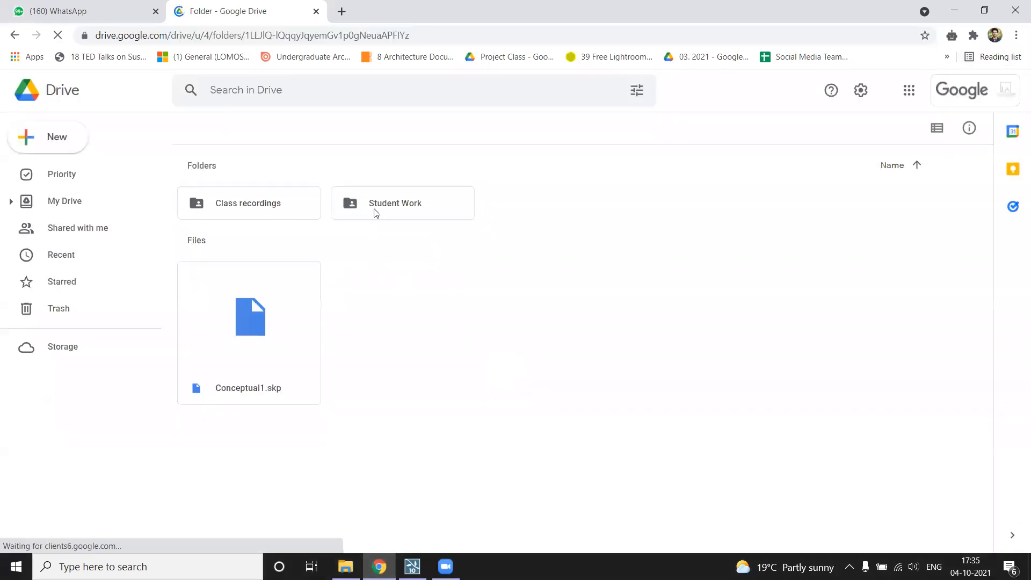
{"action": "left_click", "coordinate": [373, 211]}
{"action": "left_click", "coordinate": [380, 250]}
{"action": "double_click", "coordinate": [381, 209]}
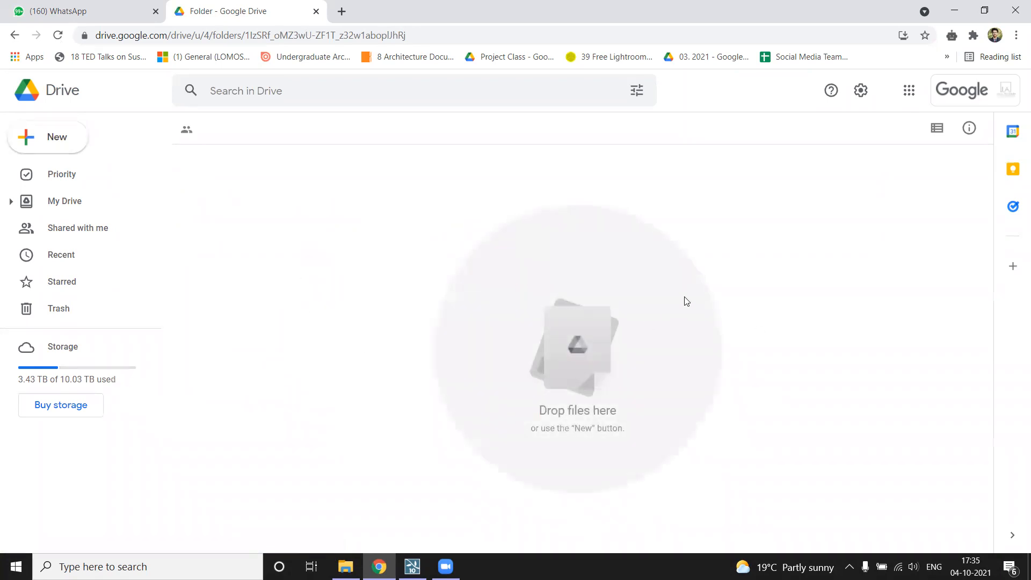
{"action": "right_click", "coordinate": [424, 268]}
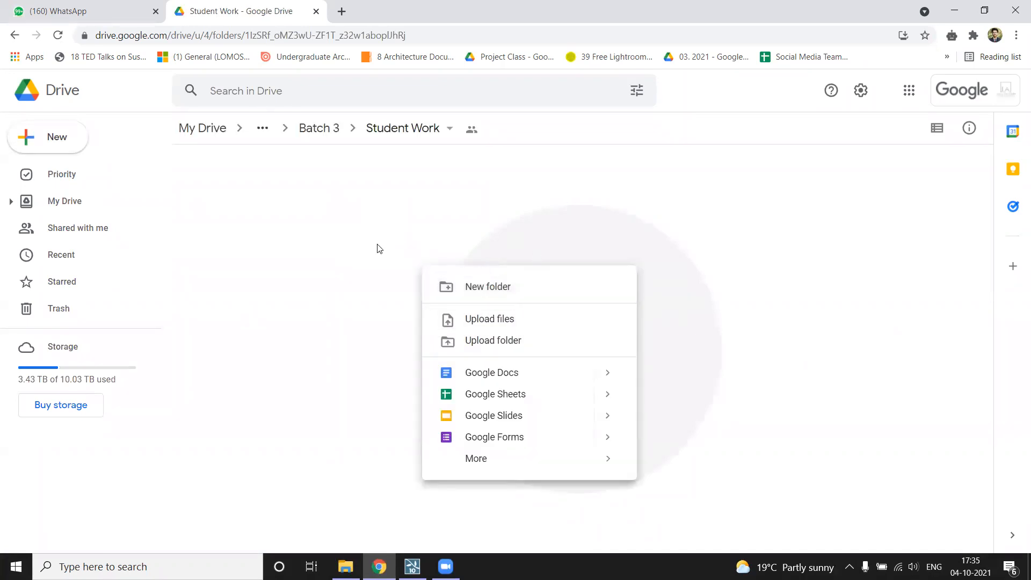
{"action": "left_click", "coordinate": [439, 208]}
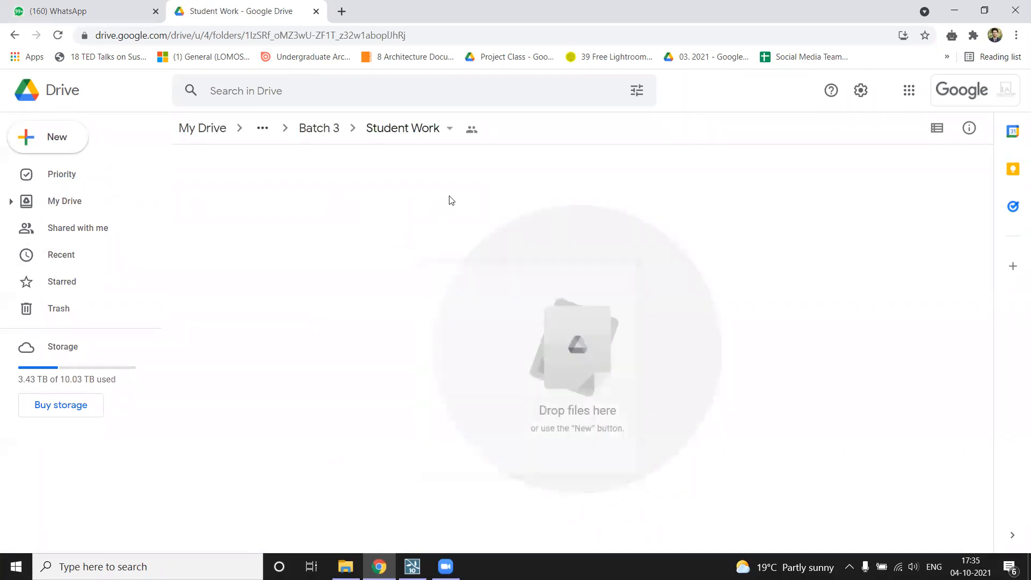
{"action": "left_click", "coordinate": [316, 11]}
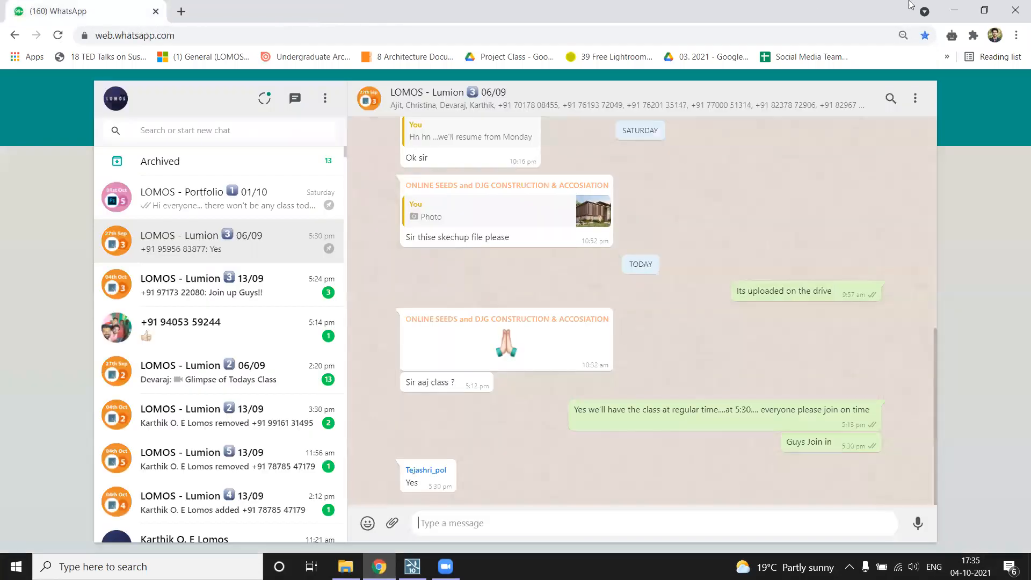
{"action": "left_click", "coordinate": [954, 11]}
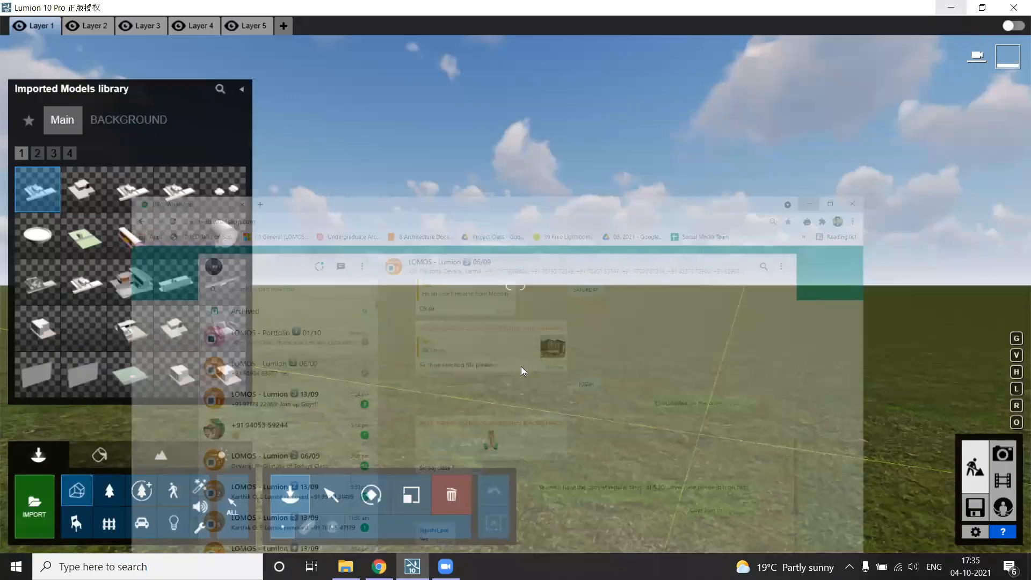
Step: Place the imported house model on the grass terrain and select it for moving
{"action": "right_click_drag", "start_coordinate": [511, 395], "coordinate": [511, 396]}
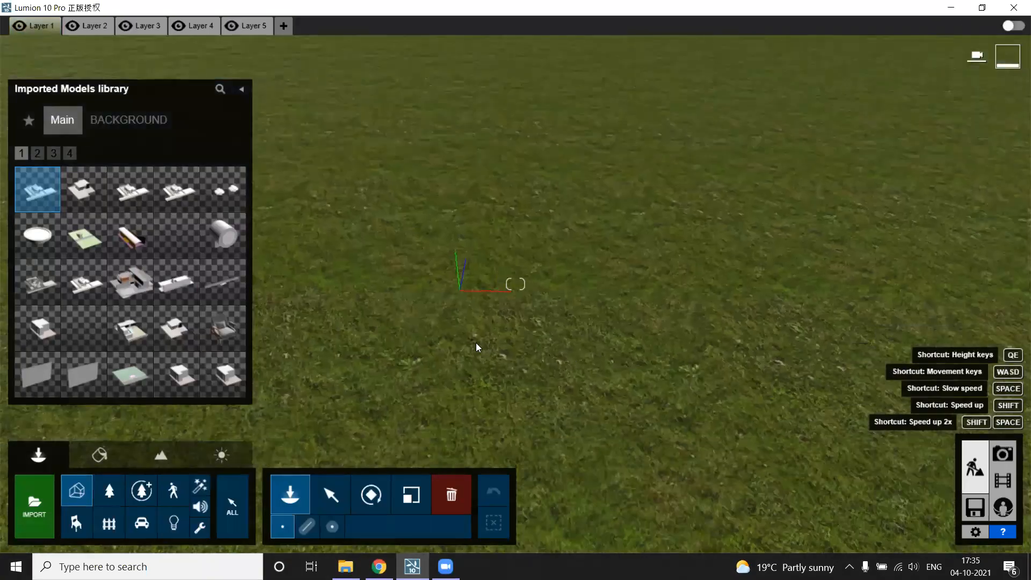
{"action": "left_click", "coordinate": [329, 493]}
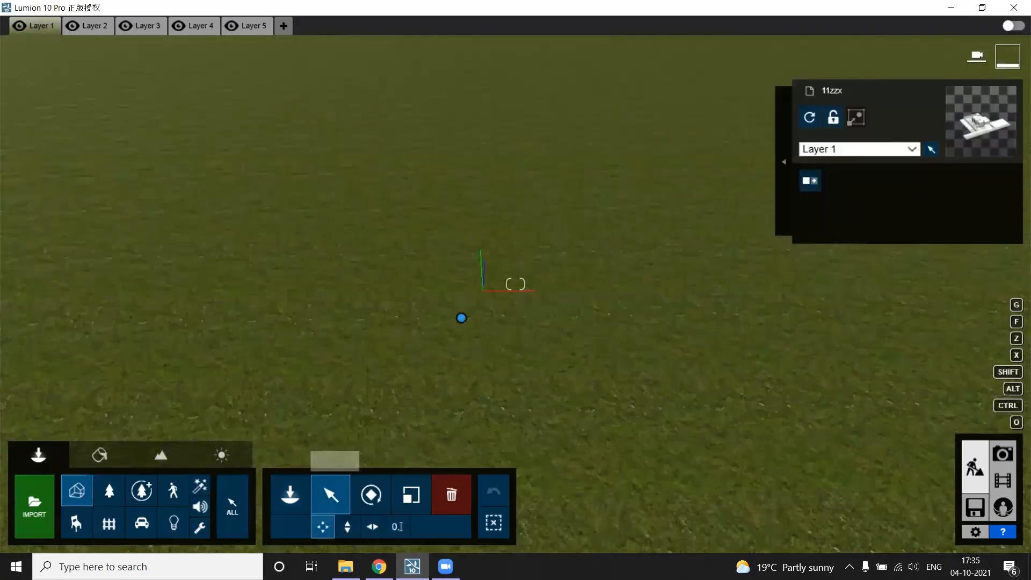
{"action": "right_click_drag", "start_coordinate": [462, 318], "coordinate": [386, 253]}
{"action": "key", "text": "w"}
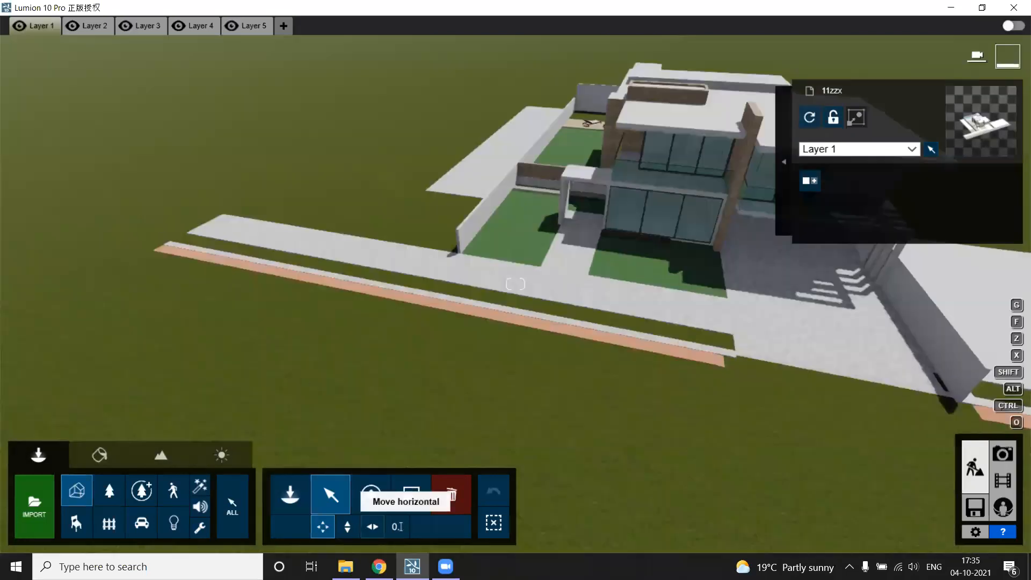
Step: Raise the house model vertically until its road surface and lawns sit above the terrain grass
{"action": "left_click", "coordinate": [347, 527]}
{"action": "right_click_drag", "start_coordinate": [400, 231], "coordinate": [283, 168]}
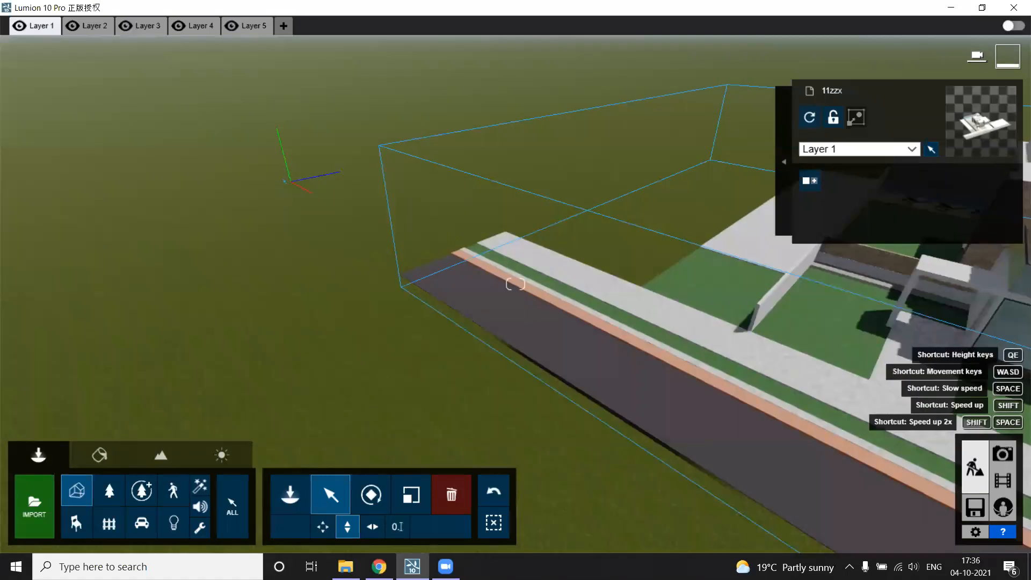
{"action": "right_click_drag", "start_coordinate": [343, 236], "coordinate": [294, 240]}
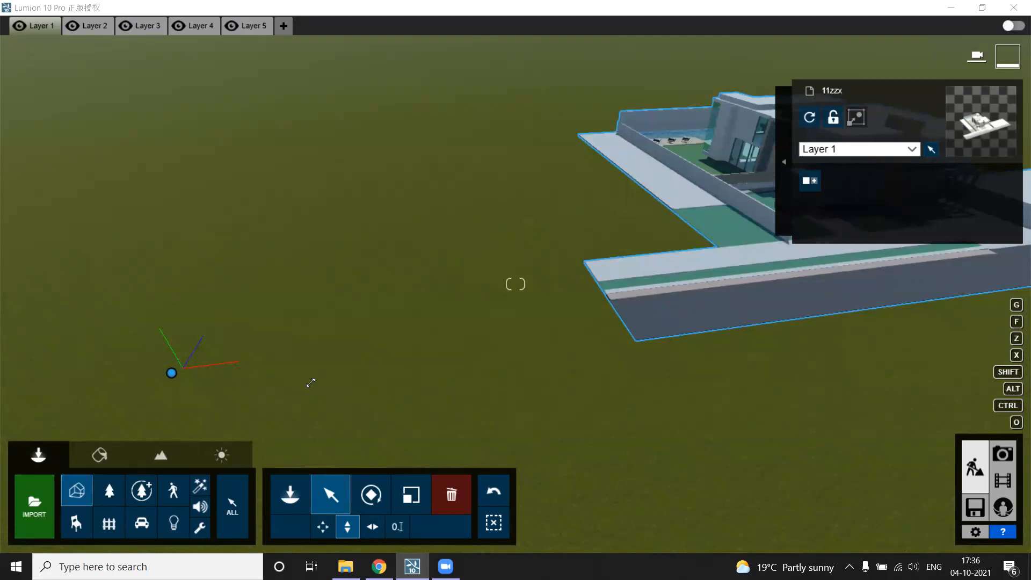
{"action": "key", "text": "XF86AudioRaiseVolume"}
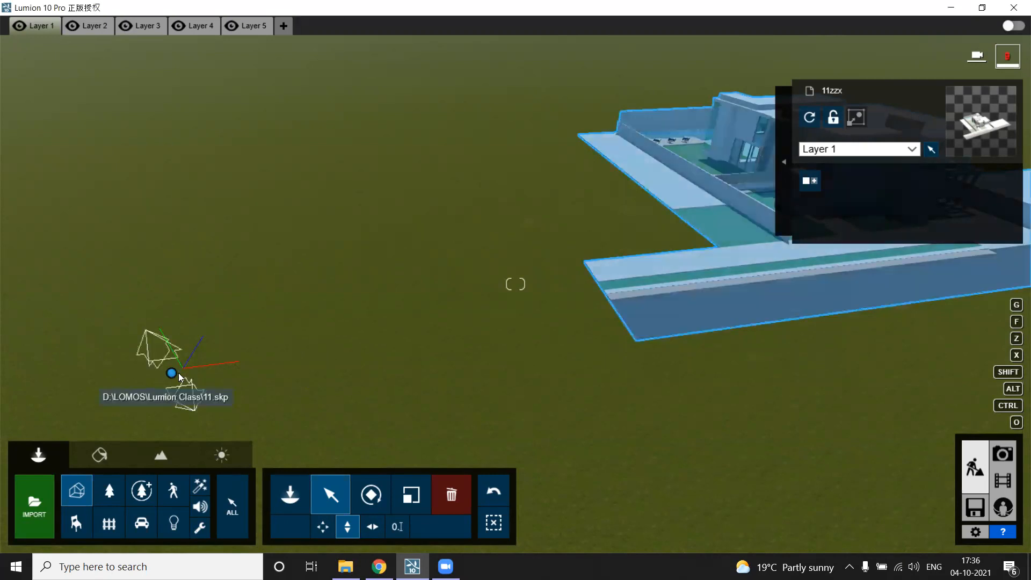
{"action": "right_click_drag", "start_coordinate": [231, 359], "coordinate": [173, 281]}
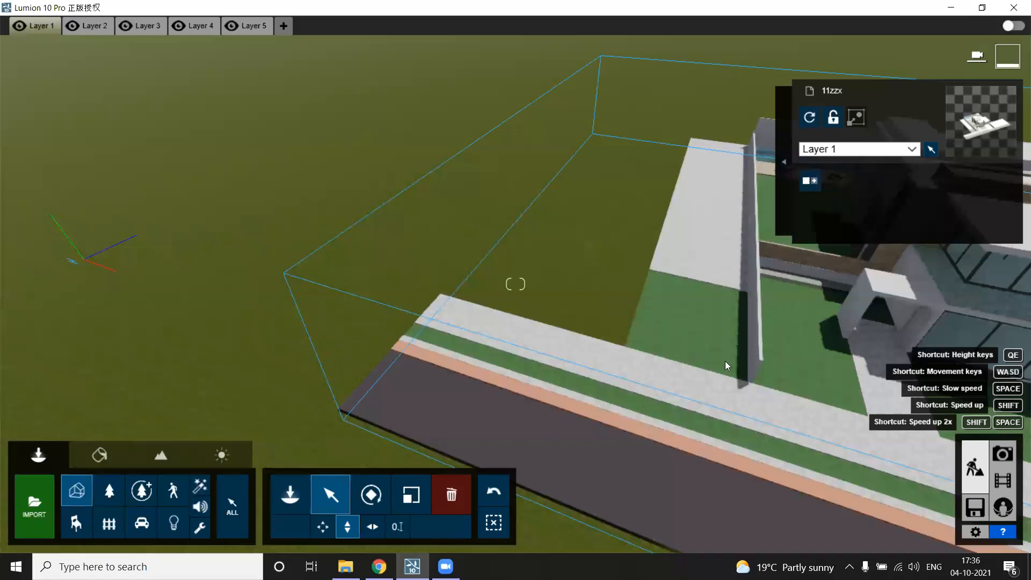
Step: Frame the front of the house in a low, street-level corner view from the road
{"action": "right_click_drag", "start_coordinate": [376, 216], "coordinate": [702, 442]}
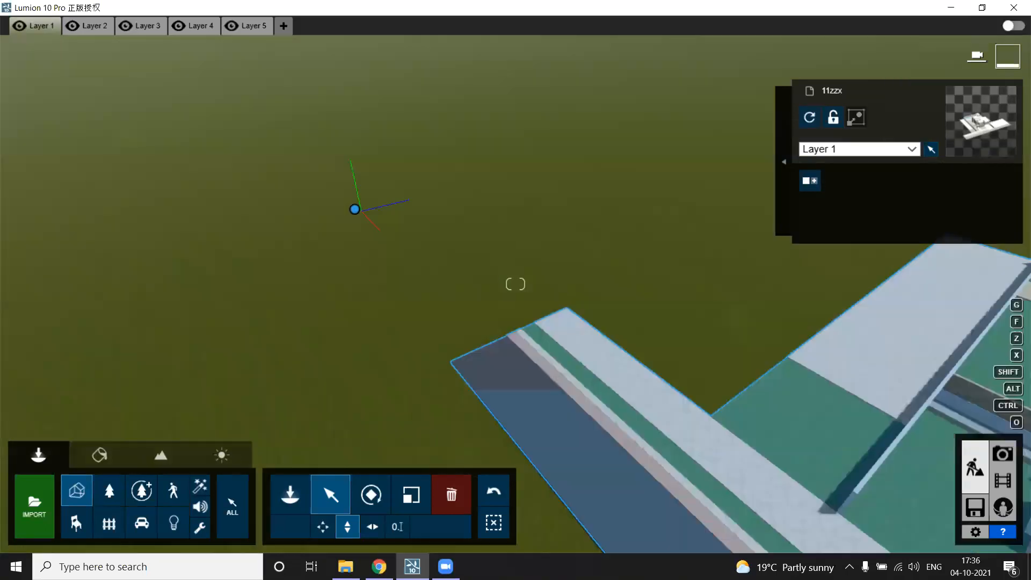
{"action": "right_click_drag", "start_coordinate": [330, 282], "coordinate": [296, 299]}
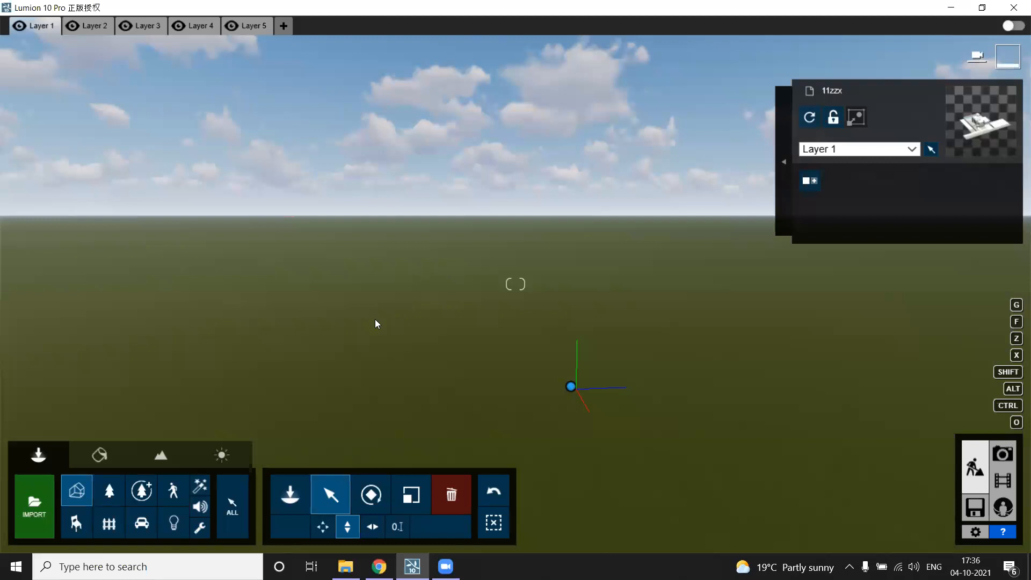
{"action": "right_click_drag", "start_coordinate": [607, 321], "coordinate": [488, 301]}
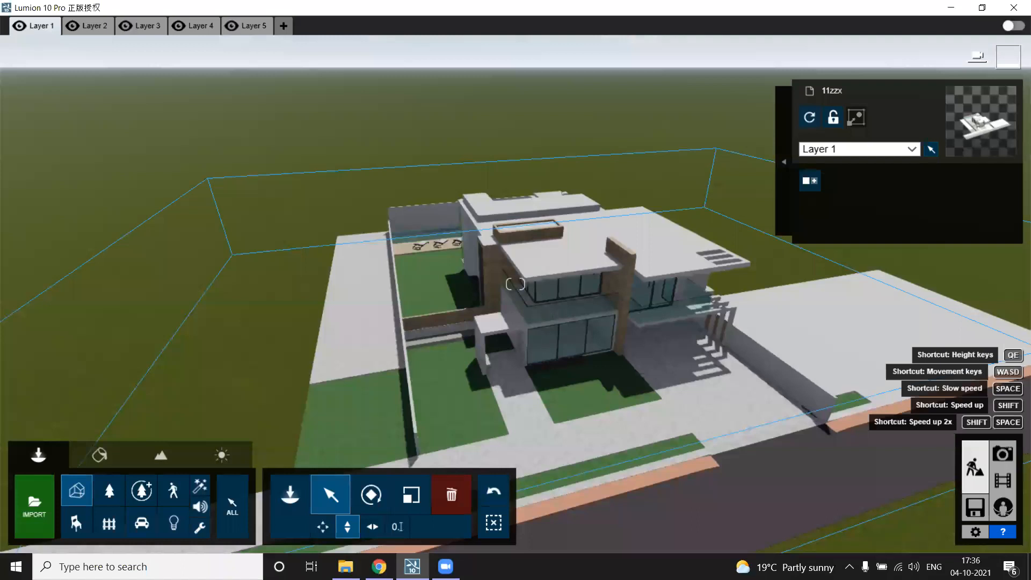
{"action": "right_click", "coordinate": [570, 284]}
{"action": "right_click", "coordinate": [570, 285]}
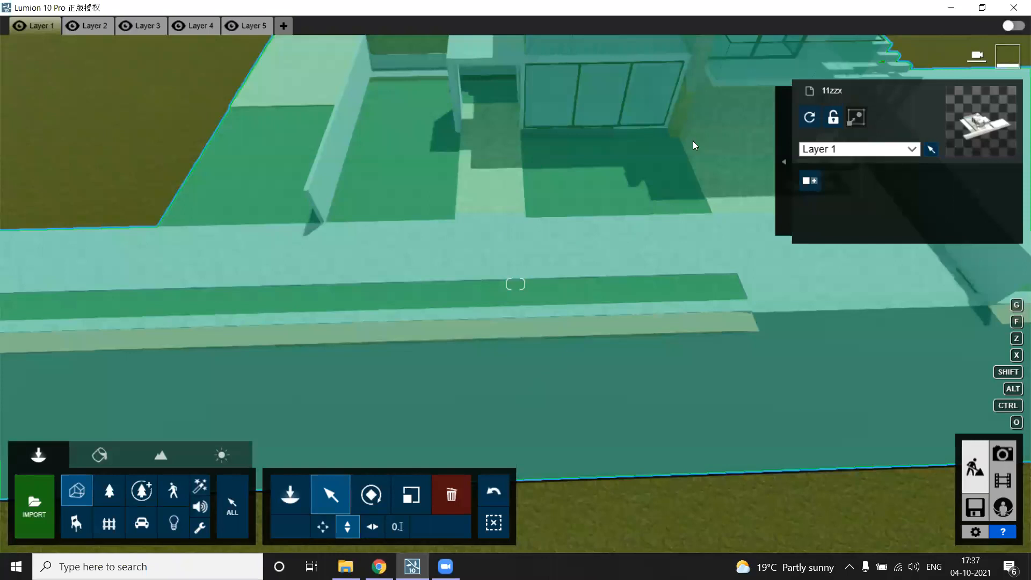
{"action": "right_click_drag", "start_coordinate": [693, 140], "coordinate": [692, 142]}
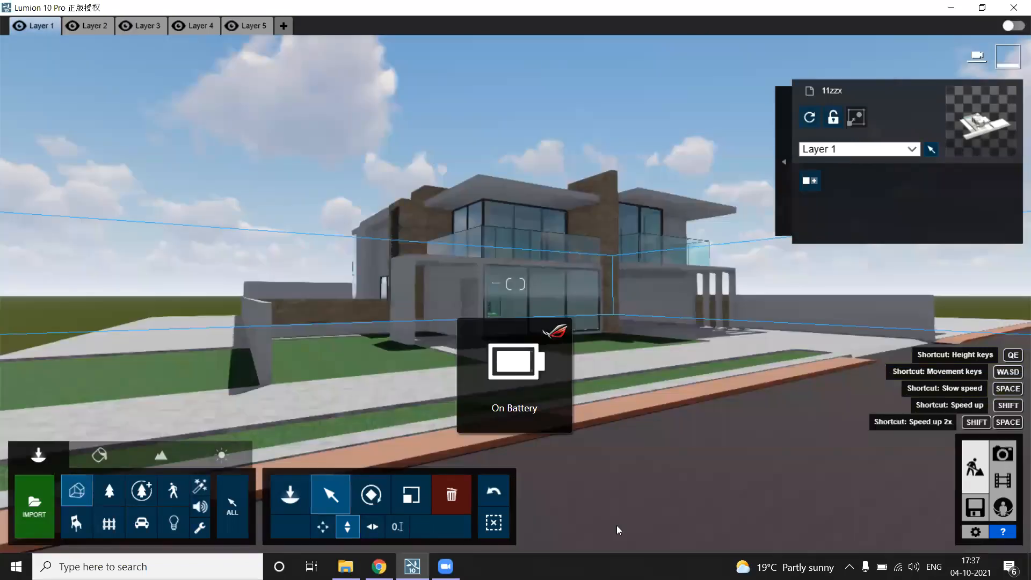
{"action": "left_click", "coordinate": [623, 529]}
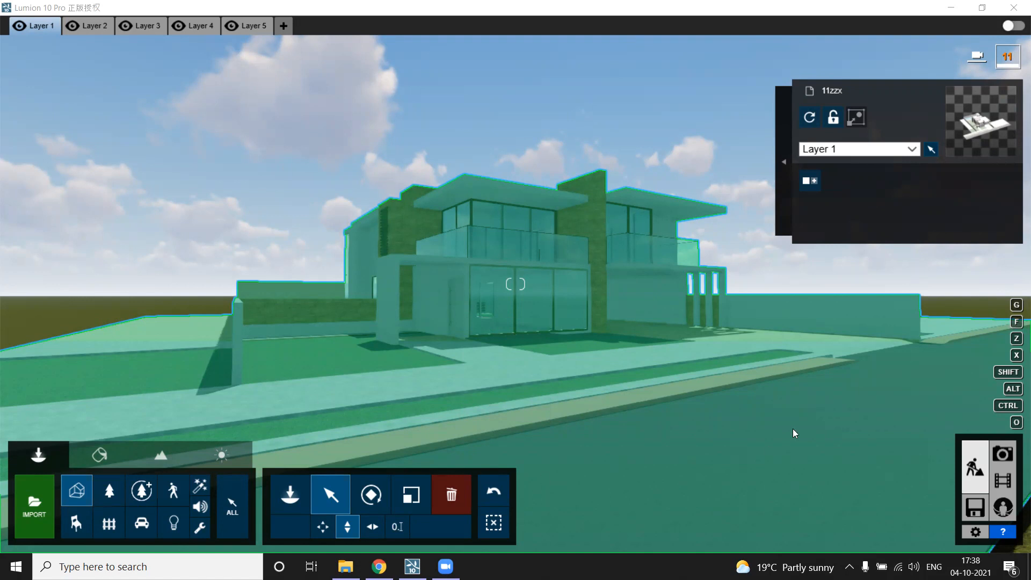
Step: Open Photo mode and frame the whole house from the road with the camera about 3 m high
{"action": "left_click", "coordinate": [1002, 455]}
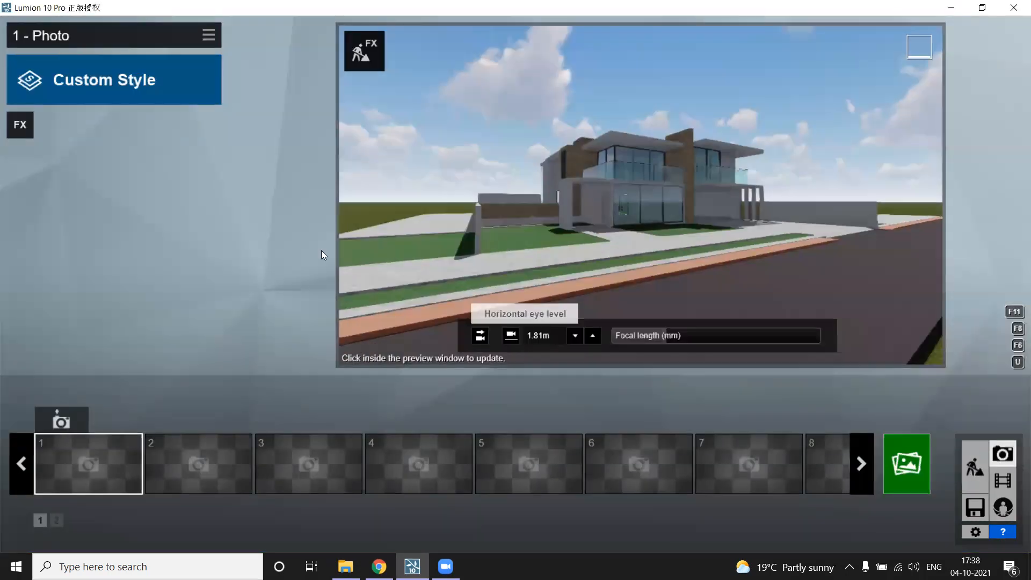
{"action": "right_click_drag", "start_coordinate": [549, 290], "coordinate": [569, 277]}
{"action": "scroll", "coordinate": [569, 277], "scroll_direction": "down", "scroll_amount": 3}
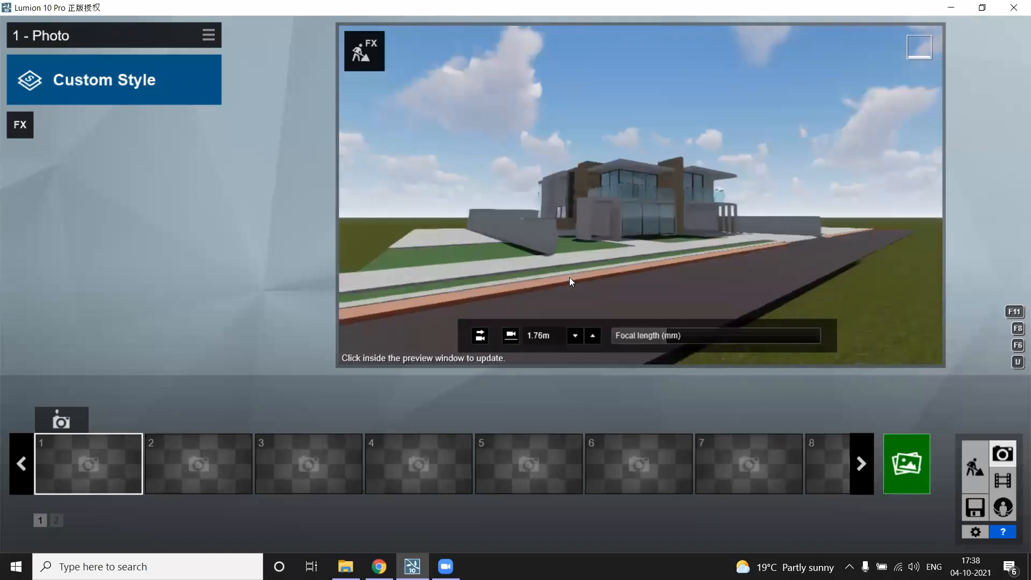
{"action": "scroll", "coordinate": [604, 274], "scroll_direction": "up", "scroll_amount": 2}
{"action": "key", "text": "e"}
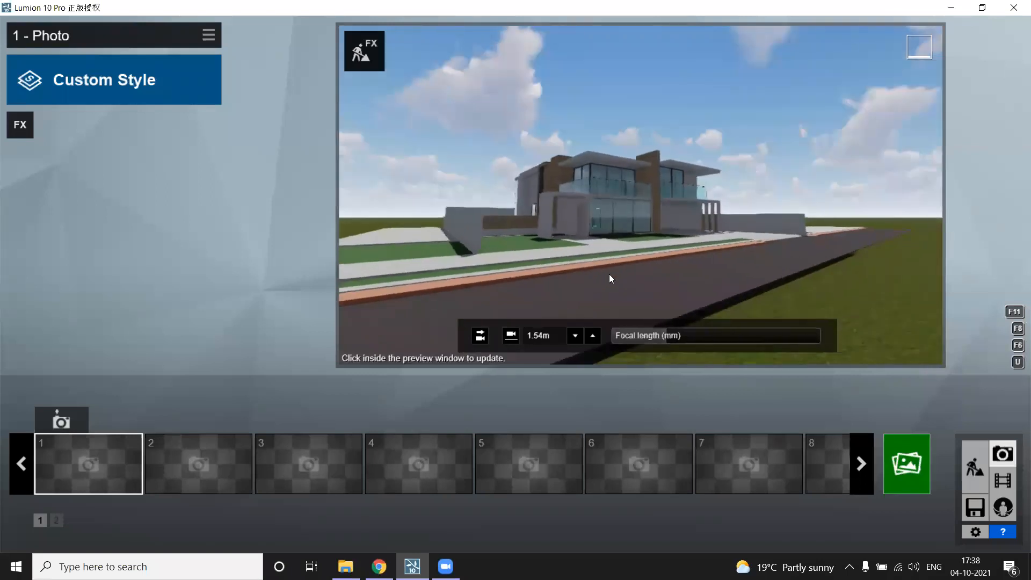
{"action": "key", "text": "q"}
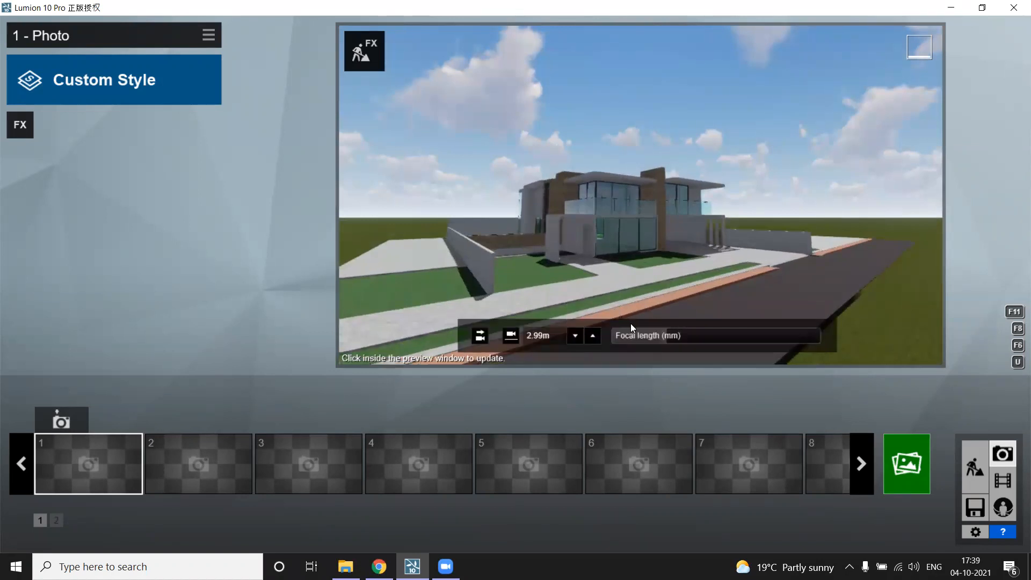
Step: Lengthen the camera's focal length so the front facade fills more of the photo preview
{"action": "left_click_drag", "start_coordinate": [673, 337], "coordinate": [706, 338]}
{"action": "scroll", "coordinate": [657, 262], "scroll_direction": "down", "scroll_amount": 5}
{"action": "key", "text": "q"}
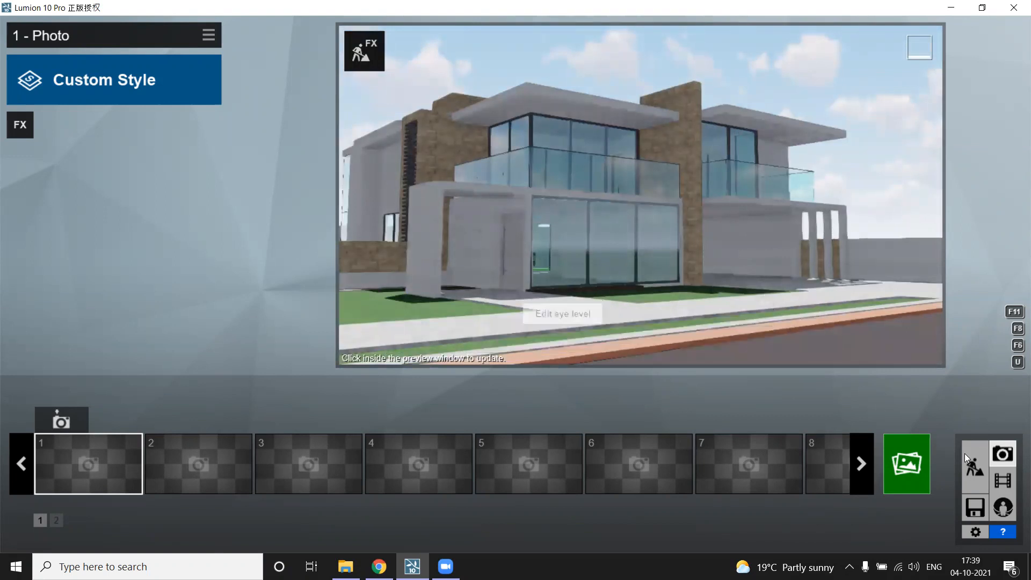
Step: Try a tighter shot of the entrance with a 57.8 mm focal length and a low camera about 0.7 m high
{"action": "key", "text": "a"}
{"action": "right_click_drag", "start_coordinate": [531, 312], "coordinate": [719, 322]}
{"action": "key", "text": "e"}
{"action": "left_click_drag", "start_coordinate": [717, 331], "coordinate": [727, 331]}
{"action": "key", "text": "q"}
{"action": "key", "text": "e"}
{"action": "right_click_drag", "start_coordinate": [698, 231], "coordinate": [705, 327]}
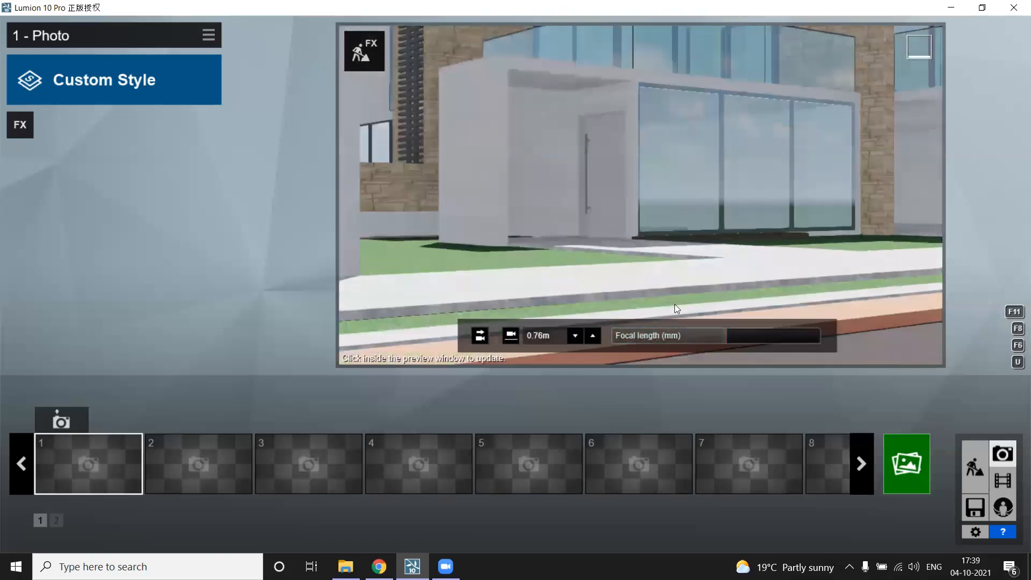
{"action": "key", "text": "e"}
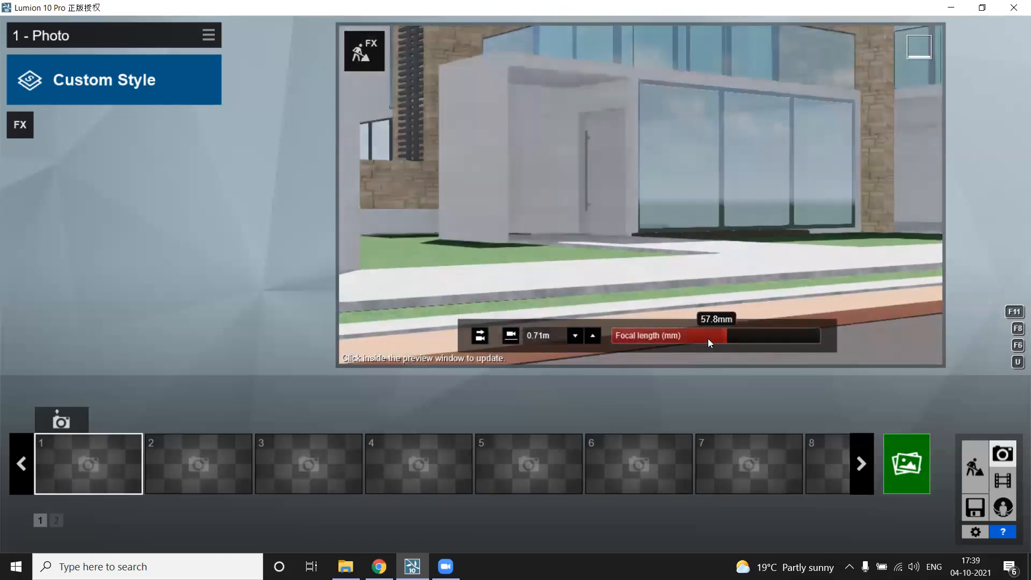
Step: Reduce the focal length to about 30 mm, lengthen it slightly, and reframe the facade from about 0.9 m high
{"action": "left_click_drag", "start_coordinate": [700, 337], "coordinate": [698, 337]}
{"action": "key", "text": "q"}
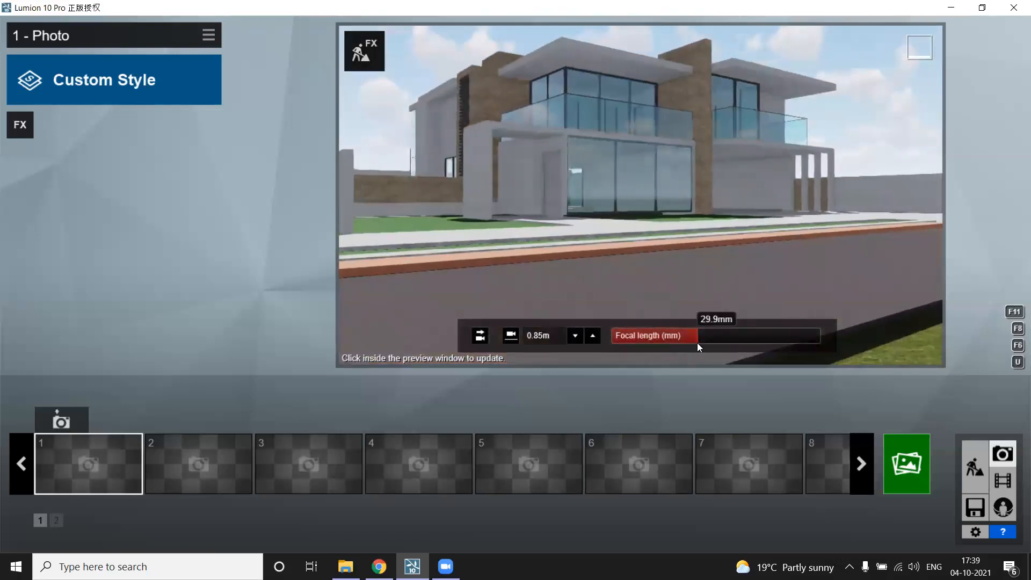
{"action": "left_click_drag", "start_coordinate": [697, 342], "coordinate": [703, 342]}
{"action": "right_click_drag", "start_coordinate": [702, 341], "coordinate": [678, 320]}
{"action": "key", "text": "q"}
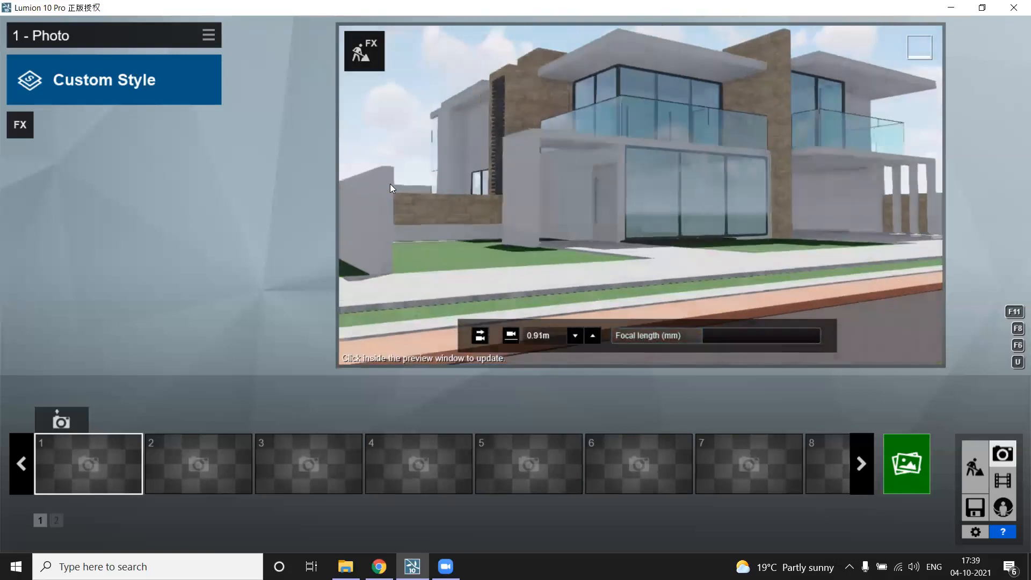
Step: Try a camera position about 2 m high that brings the boundary wall beside the front lawn into view
{"action": "right_click_drag", "start_coordinate": [439, 201], "coordinate": [419, 220]}
{"action": "key", "text": "q"}
{"action": "key", "text": "a"}
{"action": "right_click_drag", "start_coordinate": [486, 186], "coordinate": [485, 222]}
{"action": "key", "text": "q"}
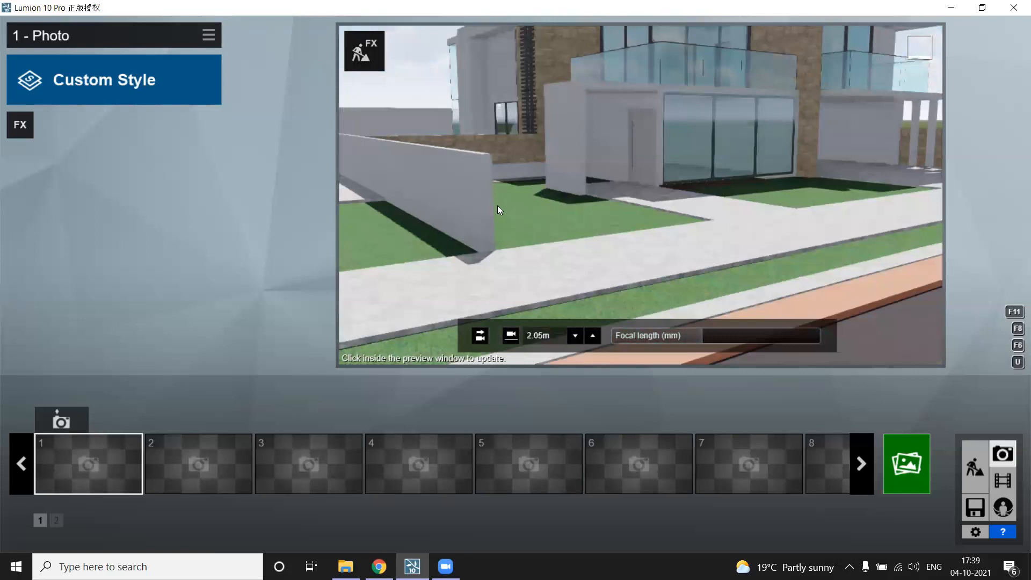
Step: Pull the camera back across the road and lower it to about 1.1 m to frame the full facade
{"action": "key", "text": "s"}
{"action": "key", "text": "d"}
{"action": "right_click_drag", "start_coordinate": [640, 231], "coordinate": [670, 213]}
{"action": "key", "text": "w"}
{"action": "key", "text": "s"}
{"action": "key", "text": "e"}
{"action": "key", "text": "e"}
{"action": "key", "text": "s"}
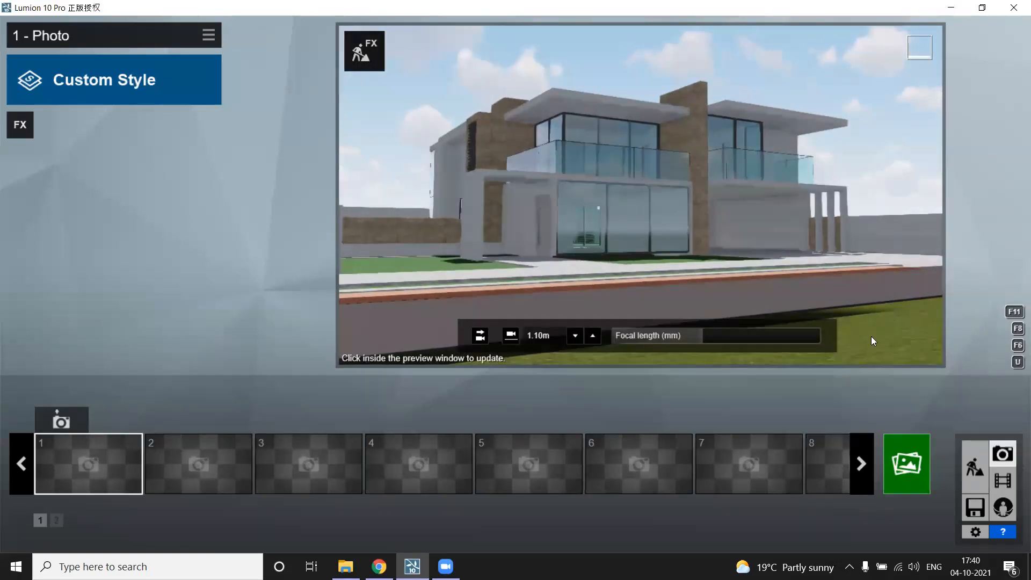
Step: Move the camera closer to the house and adjust its height to about 1.4 m
{"action": "key", "text": "q"}
{"action": "key", "text": "q"}
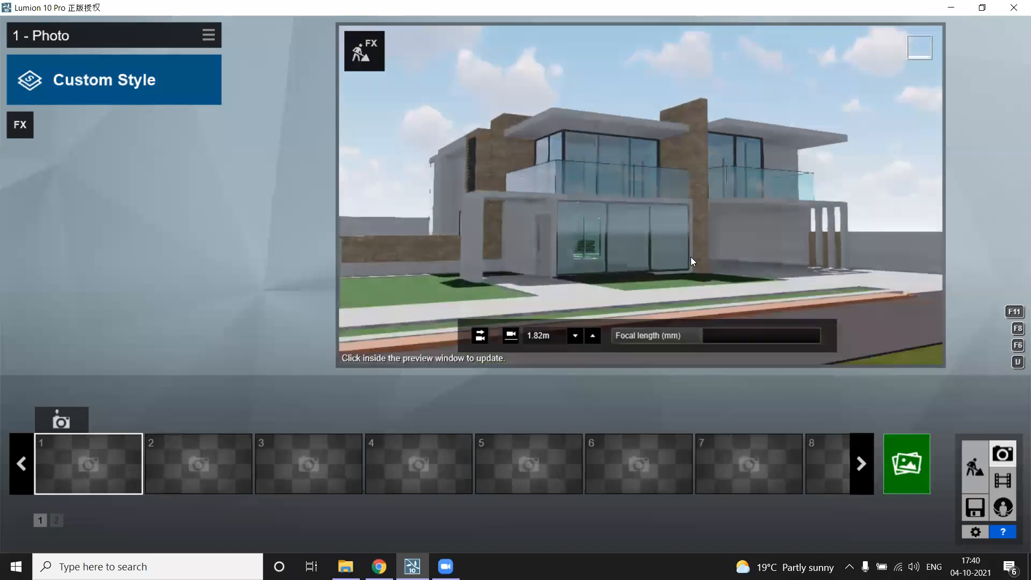
{"action": "key", "text": "w"}
{"action": "key", "text": "a"}
{"action": "key", "text": "q"}
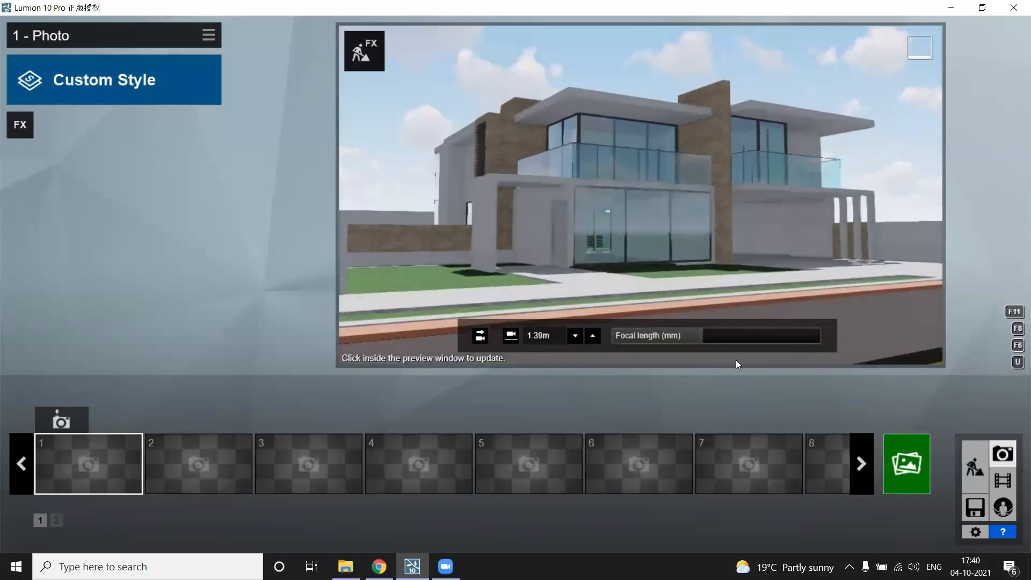
{"action": "key", "text": "q"}
Step: Fine-tune the focal length and recentre the house in the preview from about 1.5 m high
{"action": "left_click_drag", "start_coordinate": [706, 338], "coordinate": [707, 336]}
{"action": "key", "text": "d"}
{"action": "key", "text": "e"}
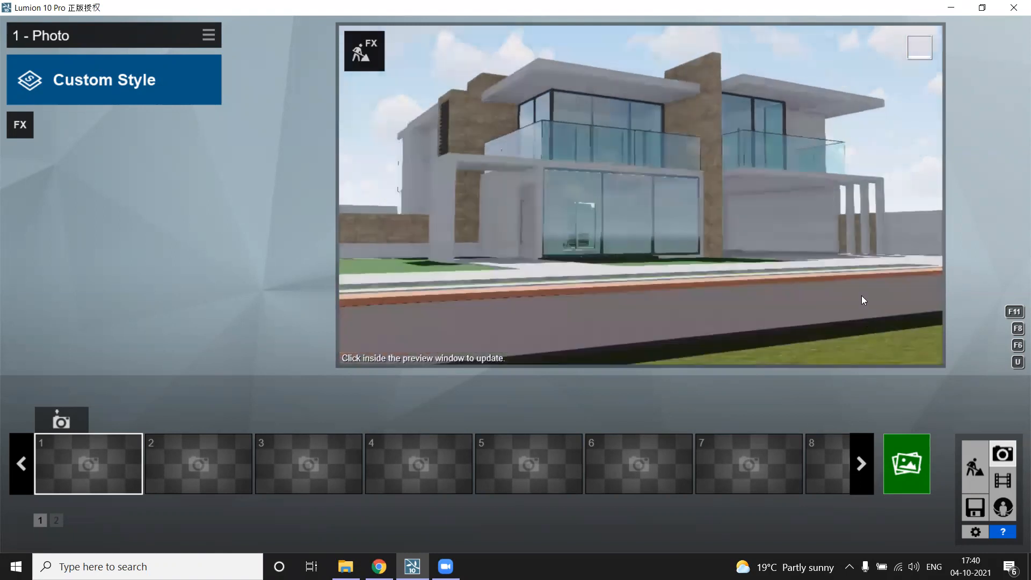
{"action": "key", "text": "q"}
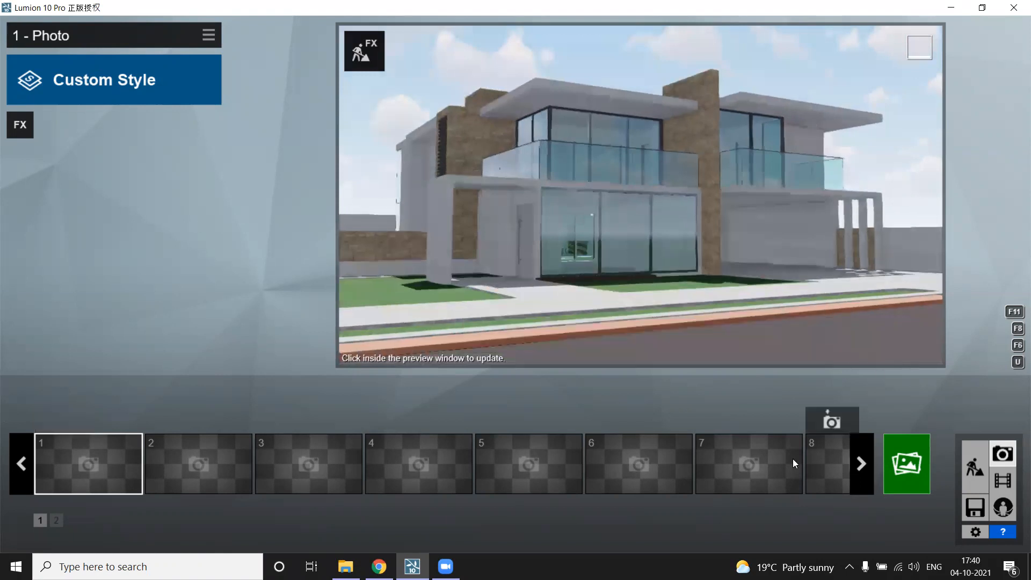
{"action": "right_click_drag", "start_coordinate": [640, 195], "coordinate": [636, 164]}
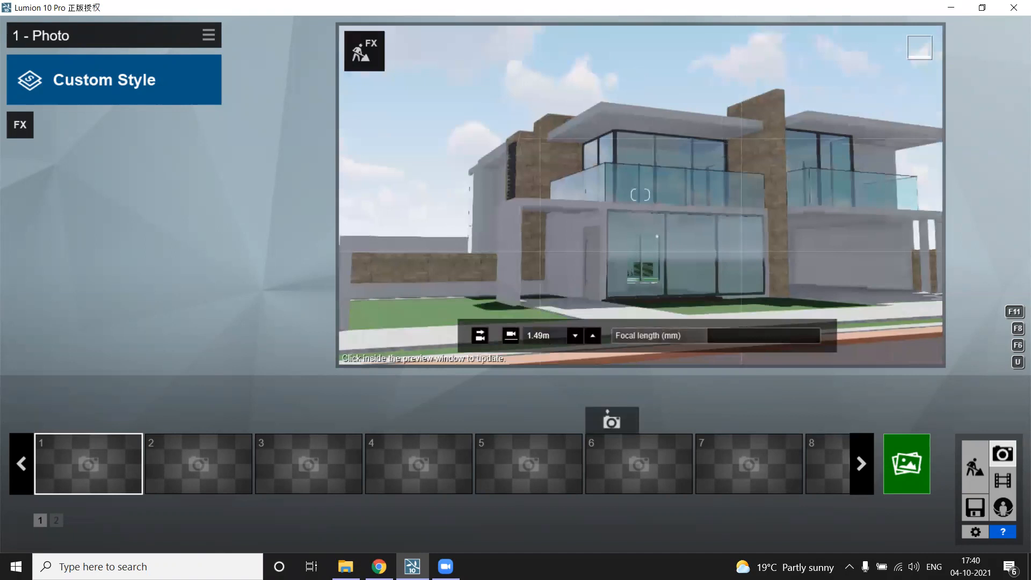
{"action": "right_click_drag", "start_coordinate": [835, 246], "coordinate": [620, 244]}
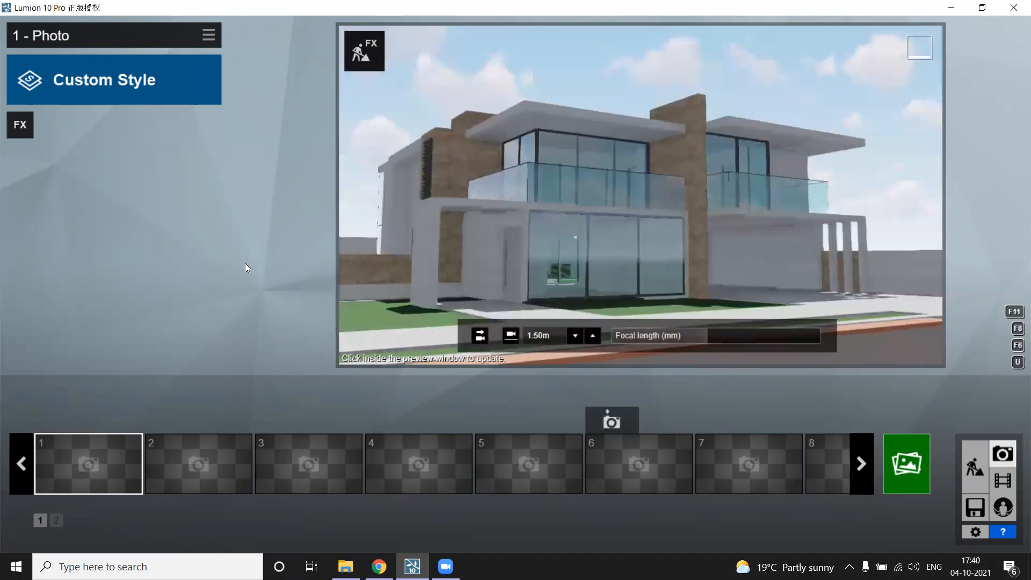
Step: Shift the corner view of the house to a camera height of about 1.7 m and store it in photo slot 1
{"action": "key", "text": "a"}
{"action": "right_click_drag", "start_coordinate": [556, 218], "coordinate": [617, 210]}
{"action": "key", "text": "e"}
{"action": "key", "text": "e"}
{"action": "key", "text": "e"}
{"action": "key", "text": "e"}
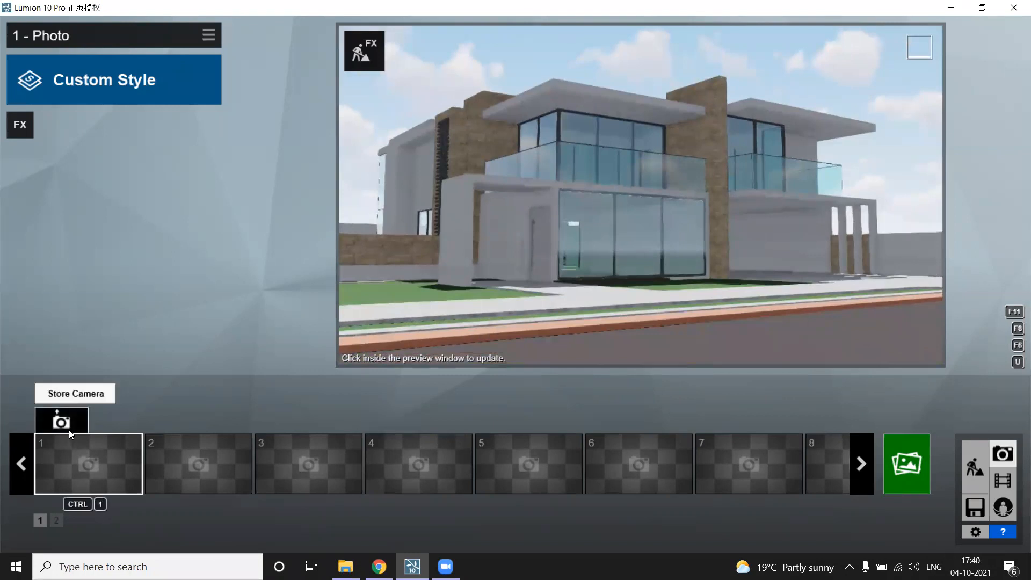
{"action": "left_click", "coordinate": [68, 428]}
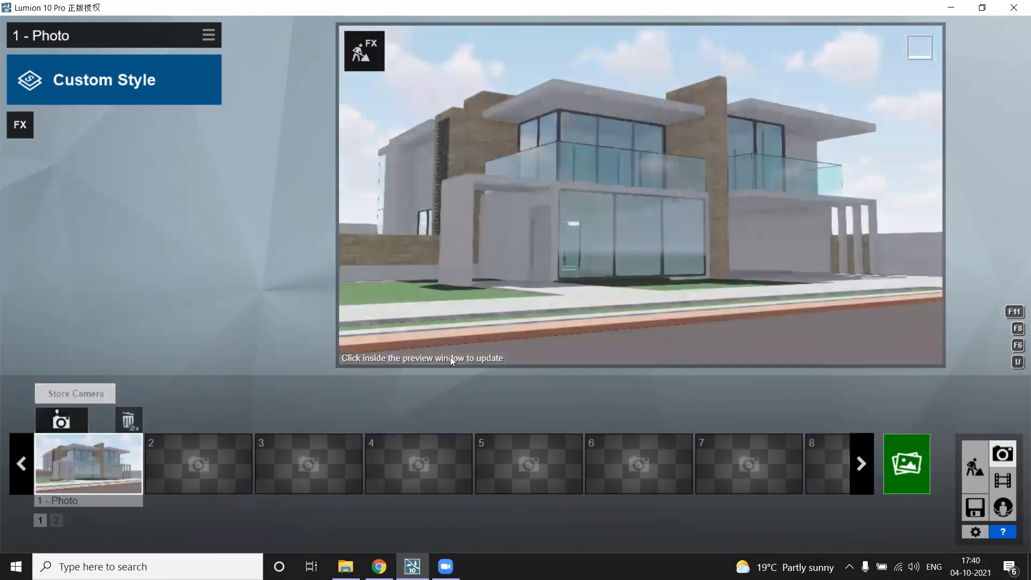
Step: Look down over the sidewalk, lawns and boundary wall in the preview, and return to the stored photo view
{"action": "right_click_drag", "start_coordinate": [722, 207], "coordinate": [709, 290]}
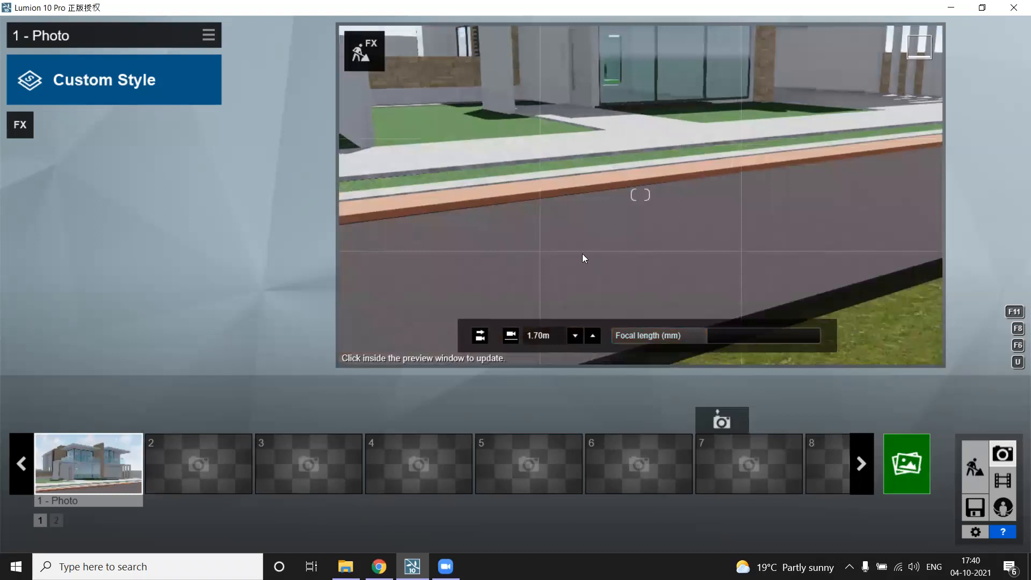
{"action": "right_click_drag", "start_coordinate": [582, 254], "coordinate": [631, 216]}
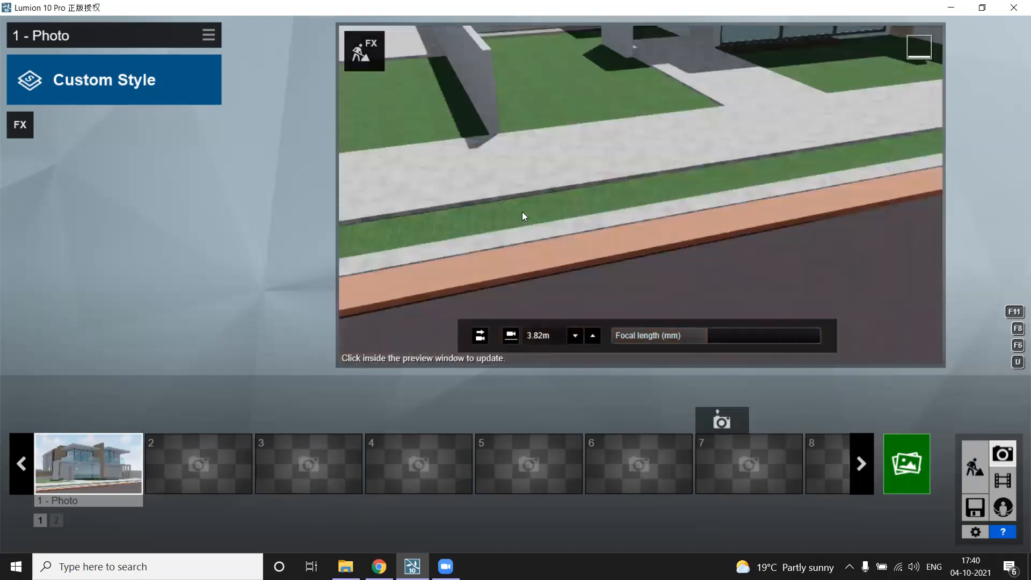
{"action": "right_click_drag", "start_coordinate": [522, 216], "coordinate": [792, 72]}
{"action": "right_click_drag", "start_coordinate": [627, 119], "coordinate": [456, 126]}
{"action": "right_click_drag", "start_coordinate": [541, 90], "coordinate": [447, 171]}
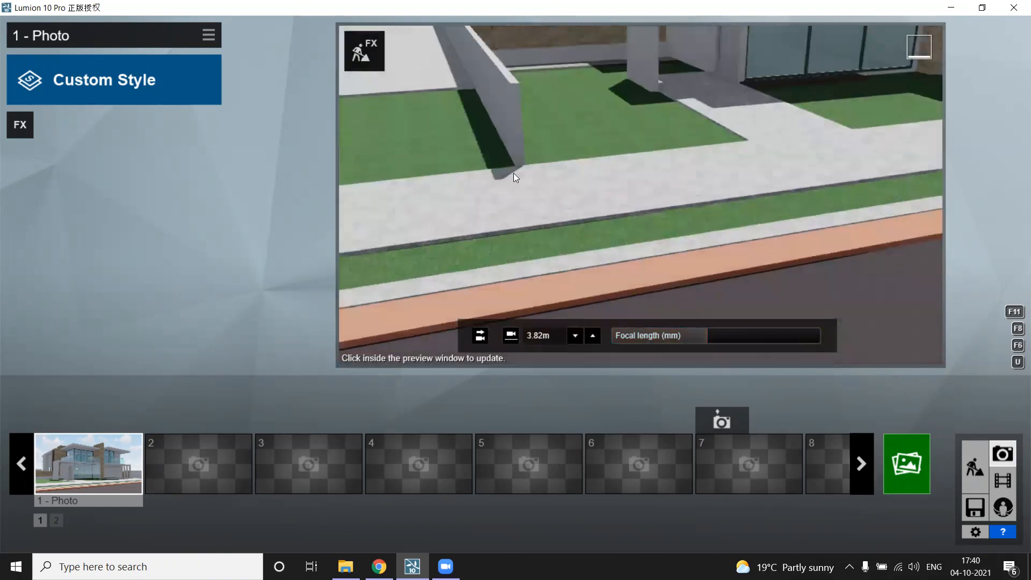
{"action": "left_click", "coordinate": [135, 418]}
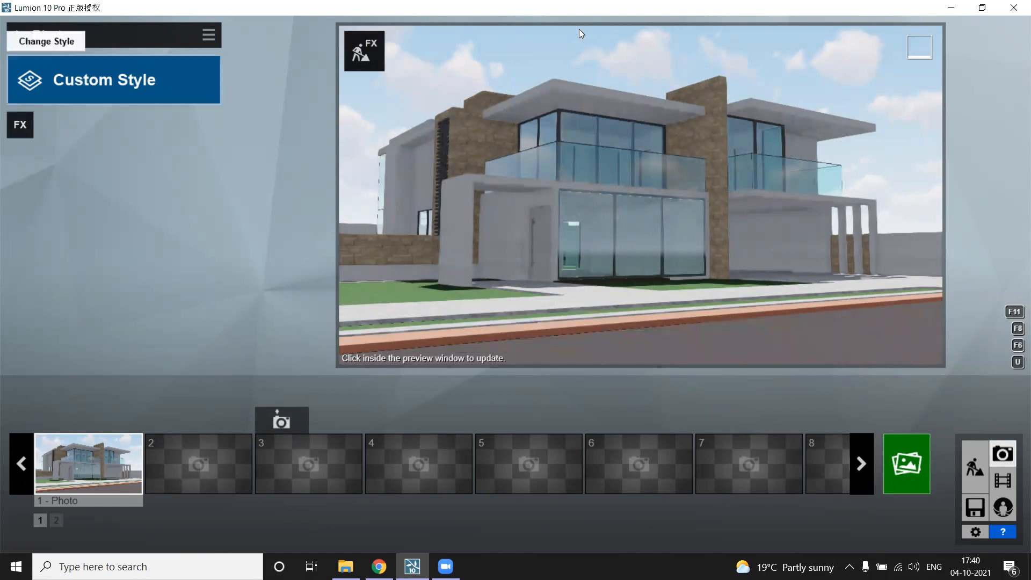
Step: Add the 2-Point Perspective camera effect to the photo, compare it off and on, and leave it enabled
{"action": "left_click", "coordinate": [20, 124]}
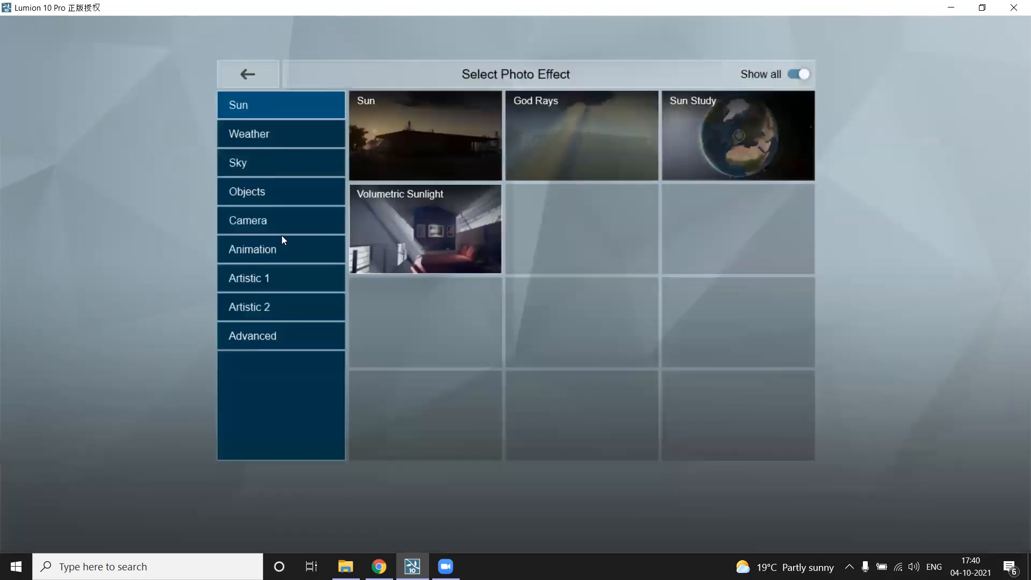
{"action": "left_click", "coordinate": [293, 221]}
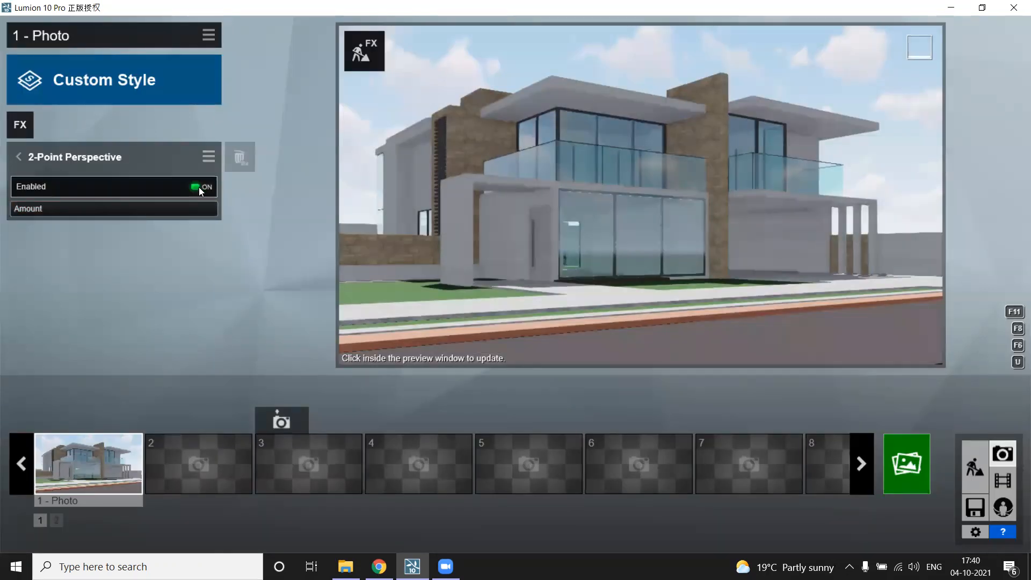
{"action": "left_click", "coordinate": [199, 187]}
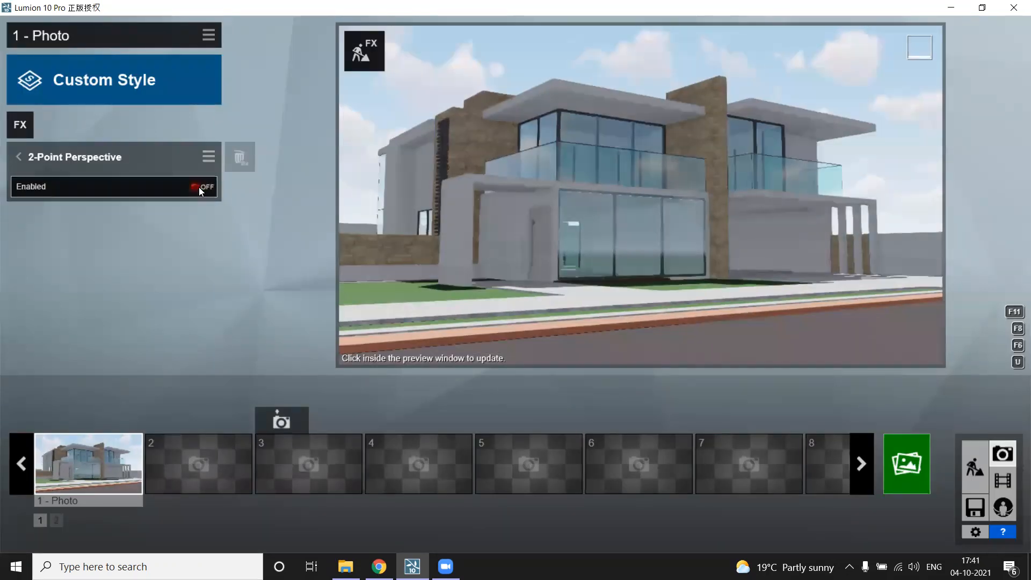
{"action": "left_click", "coordinate": [199, 187]}
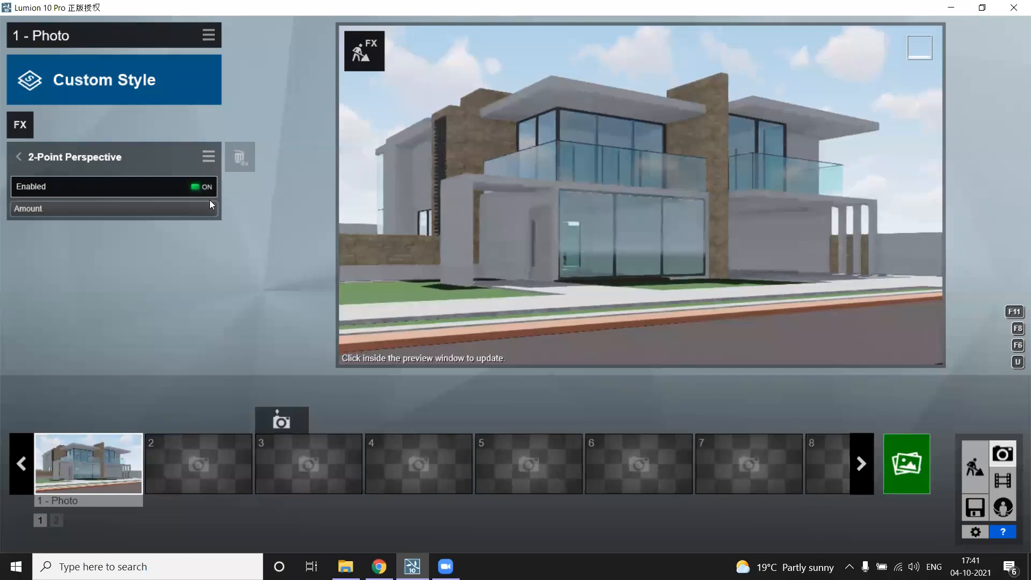
{"action": "left_click", "coordinate": [210, 187]}
{"action": "left_click", "coordinate": [200, 187]}
{"action": "left_click", "coordinate": [19, 157]}
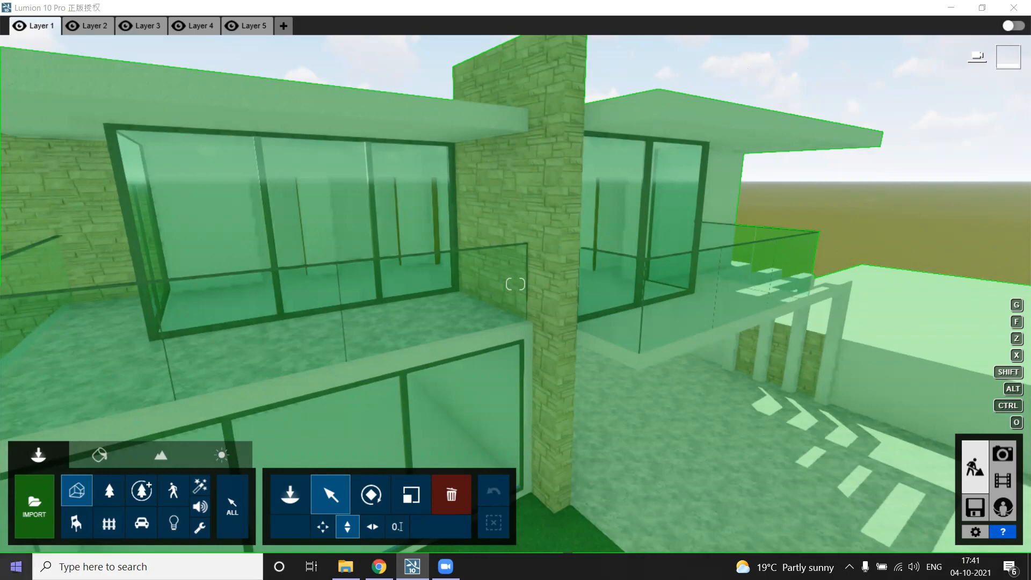
Step: Replace the Stone_Sandstone_Ashlar_Light wall material with Bricks 009 1024x512 in the Material Editor
{"action": "left_click", "coordinate": [100, 457]}
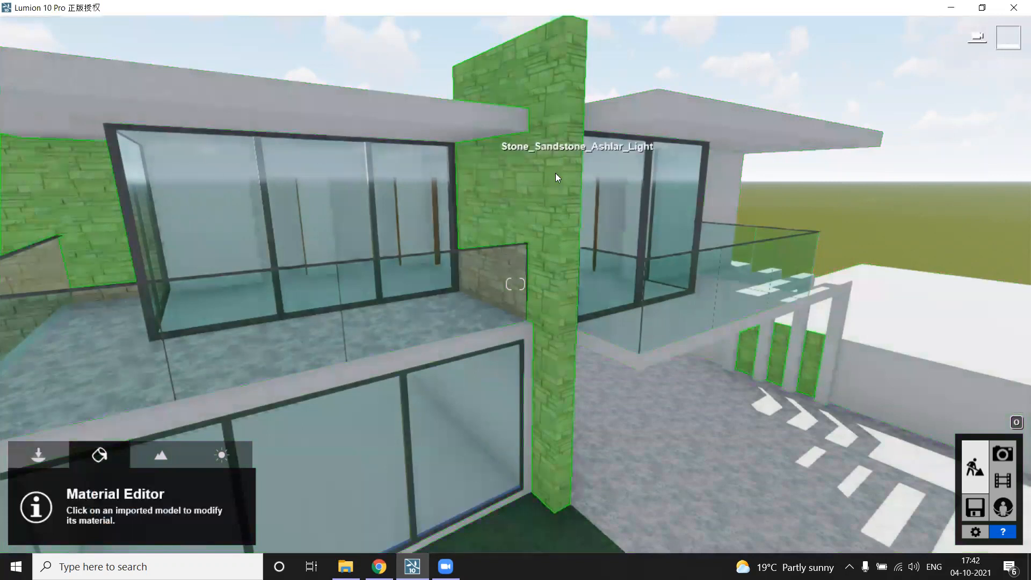
{"action": "left_click", "coordinate": [302, 259]}
{"action": "left_click", "coordinate": [85, 103]}
{"action": "left_click", "coordinate": [137, 112]}
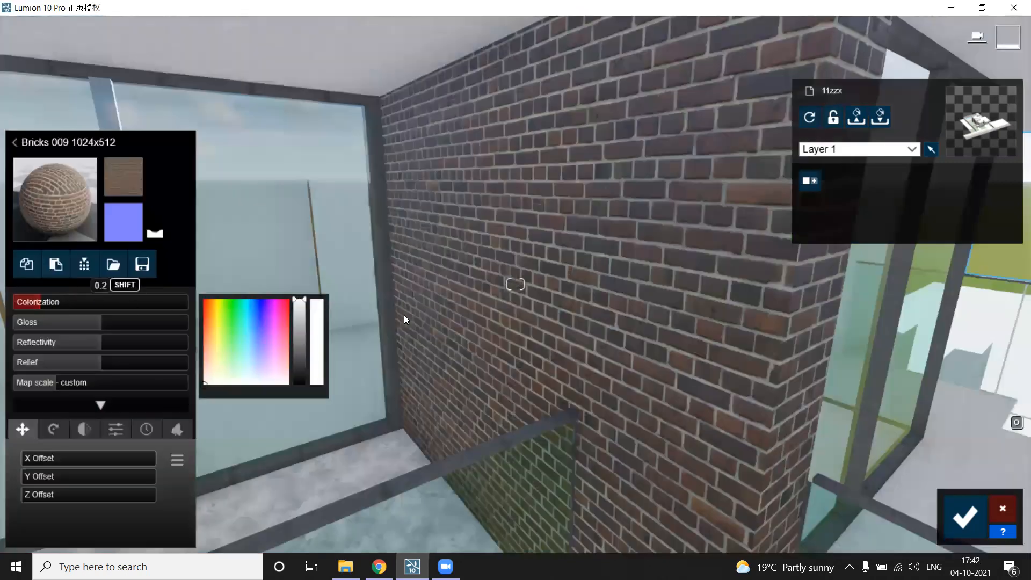
Step: Set the brick material's colorization to 0.4, try a violet-blue tint, and change it to pale mint green
{"action": "left_click_drag", "start_coordinate": [104, 301], "coordinate": [69, 299]}
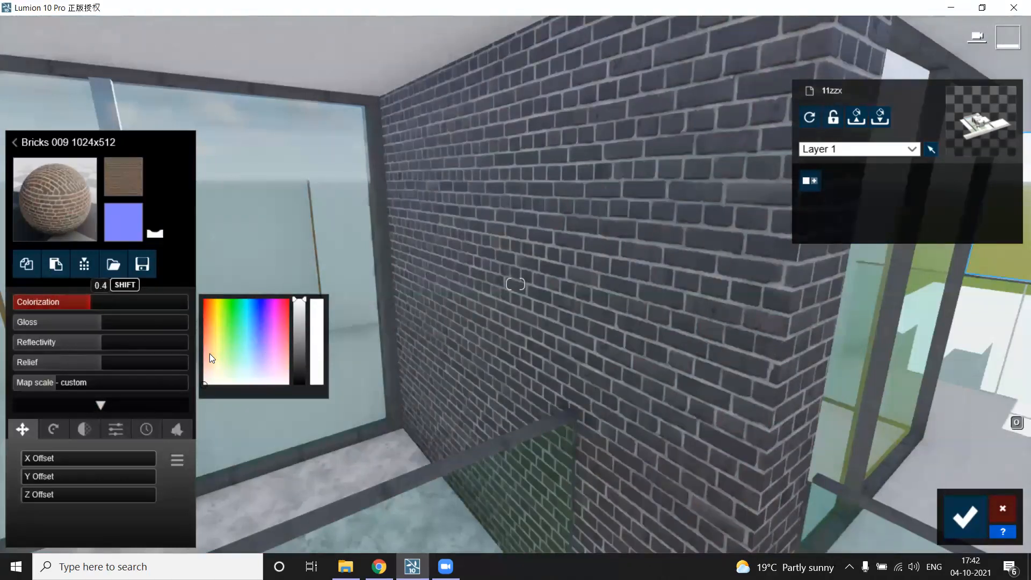
{"action": "left_click", "coordinate": [261, 353]}
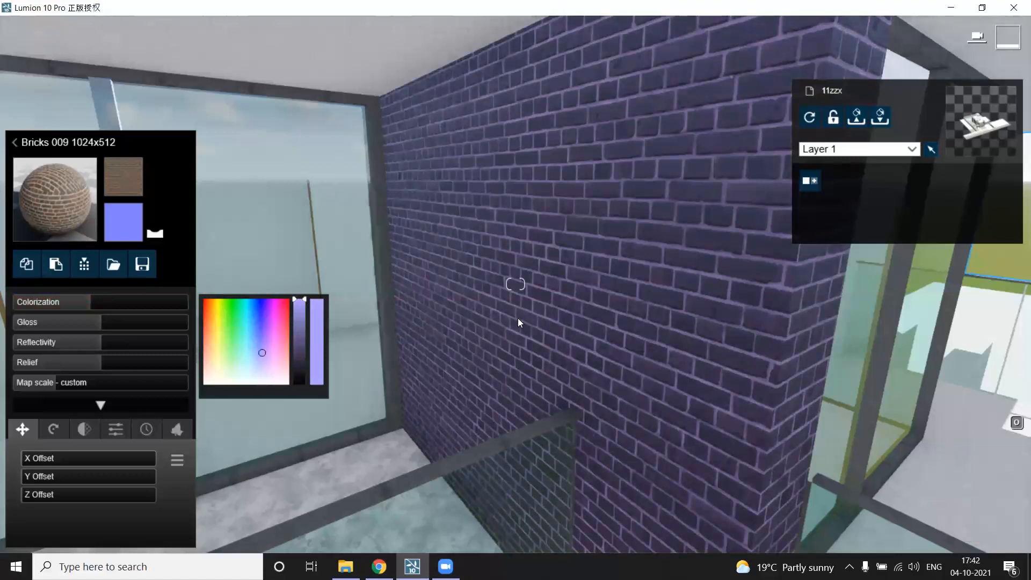
{"action": "left_click", "coordinate": [238, 362]}
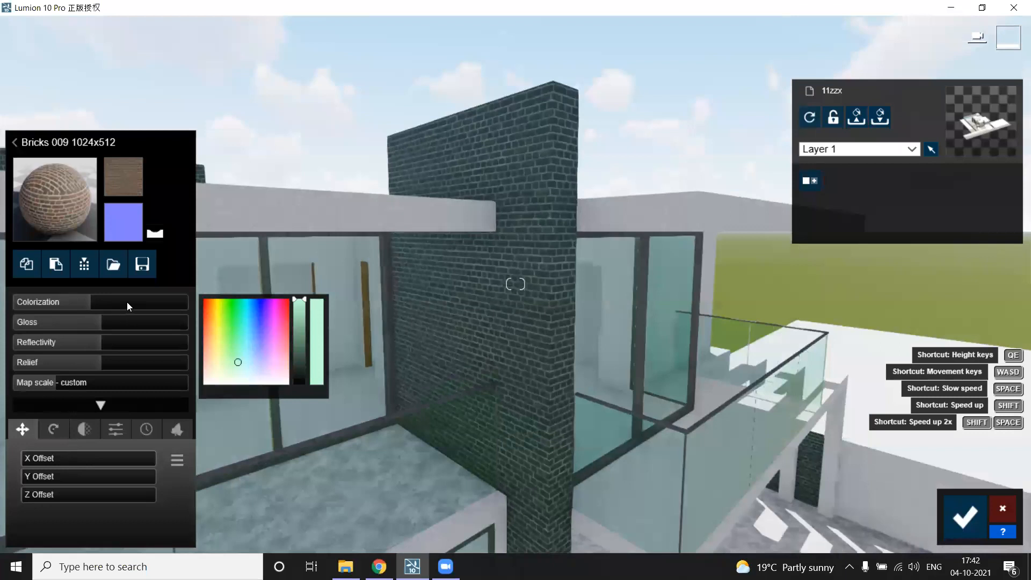
Step: Raise the brick material's colorization to 0.6 and on to its maximum
{"action": "left_click", "coordinate": [112, 301]}
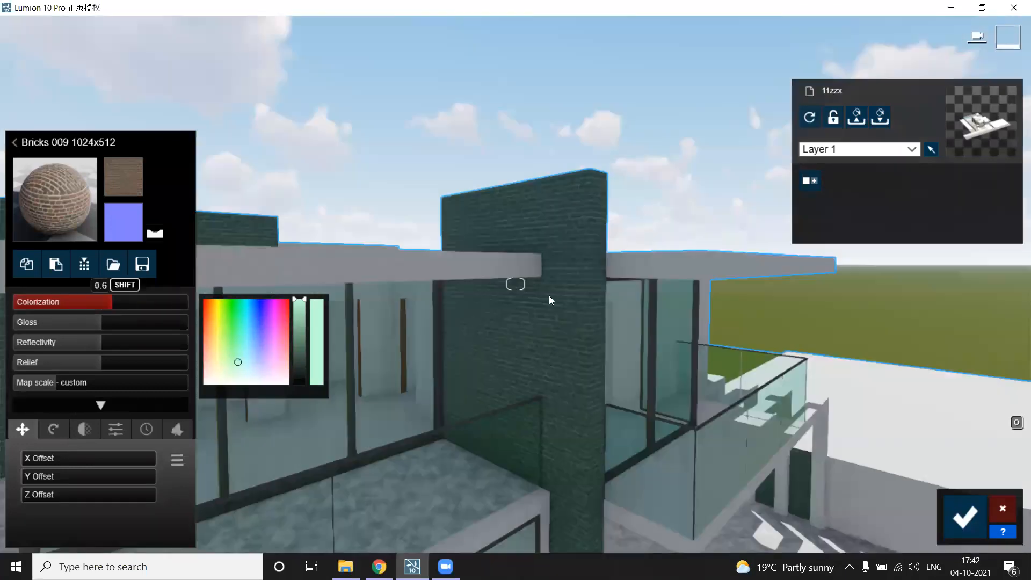
{"action": "left_click", "coordinate": [187, 302]}
{"action": "key", "text": "w"}
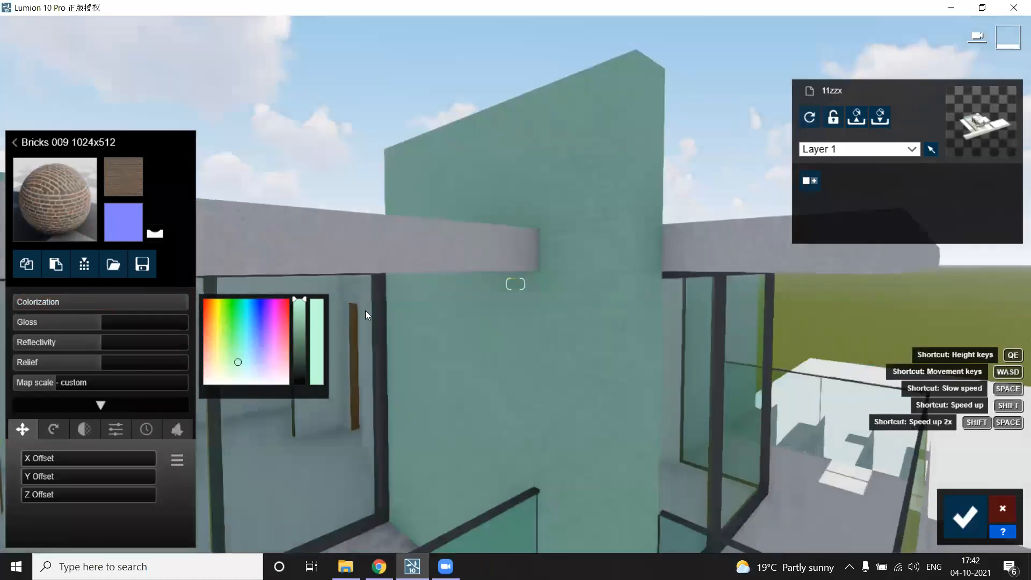
Step: Lower the brick material's colorization to roughly half and change its tint to pale orange
{"action": "key", "text": "w"}
{"action": "key", "text": "d"}
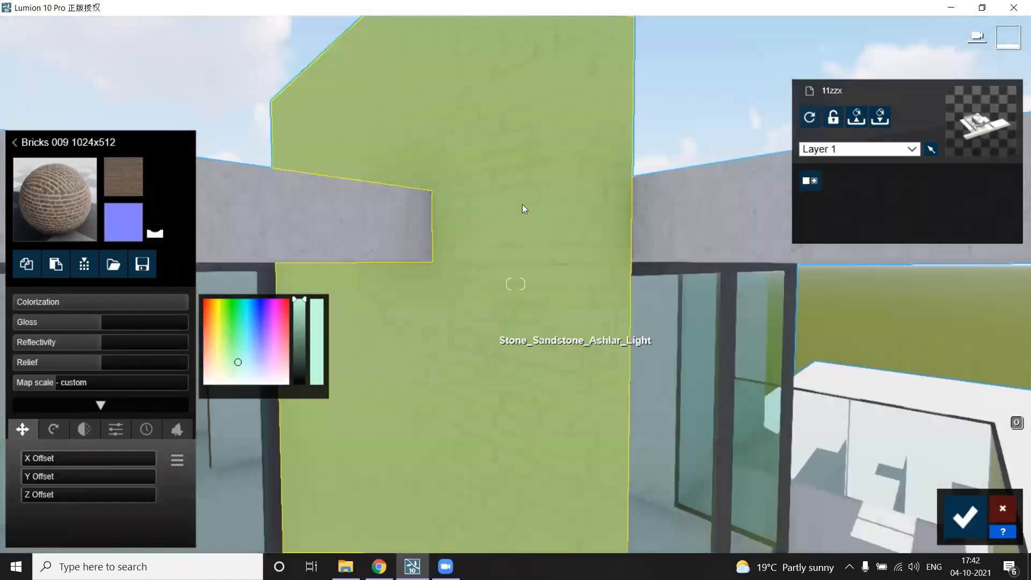
{"action": "left_click_drag", "start_coordinate": [112, 298], "coordinate": [88, 302]}
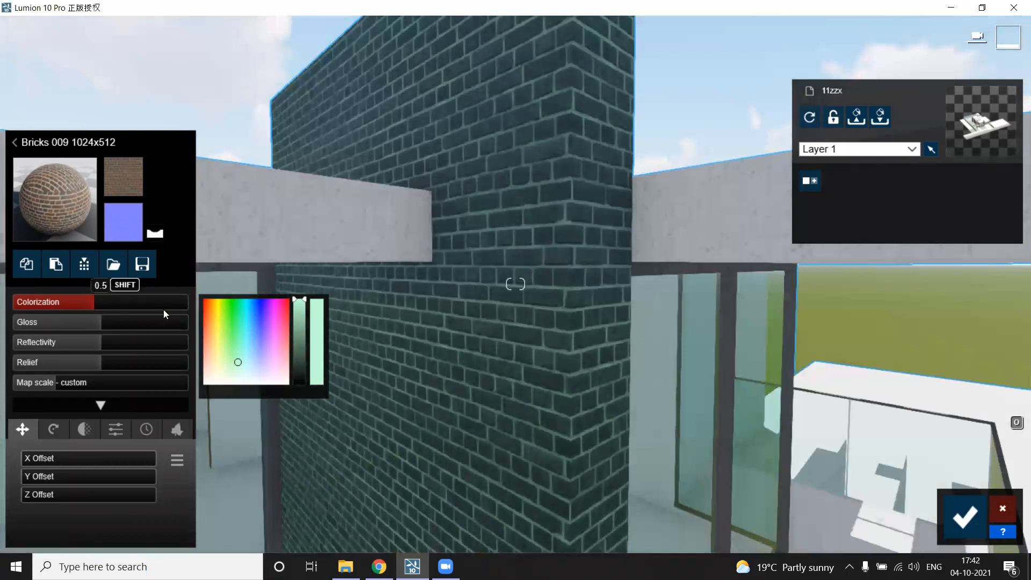
{"action": "left_click_drag", "start_coordinate": [94, 303], "coordinate": [112, 315]}
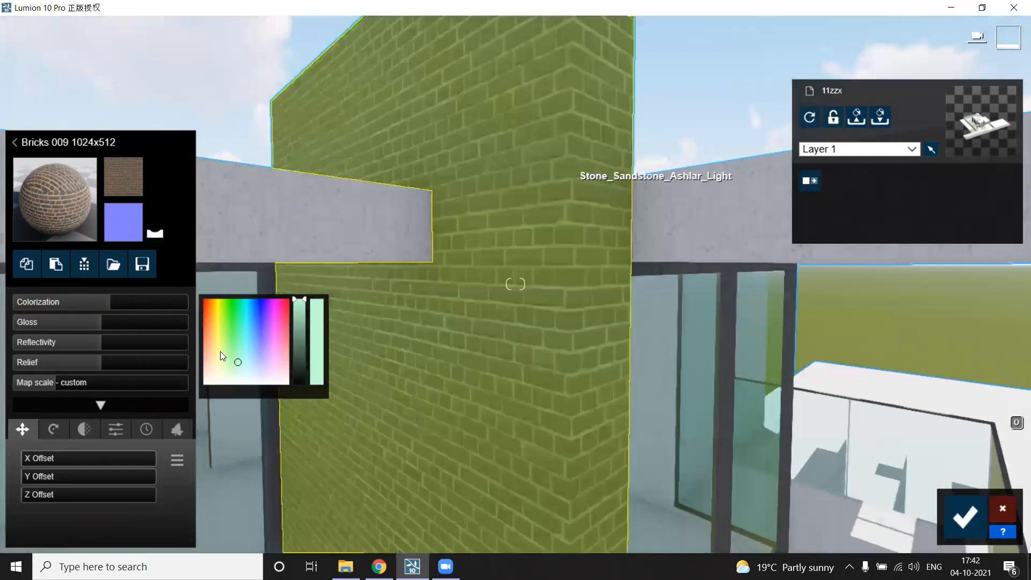
{"action": "left_click", "coordinate": [208, 345]}
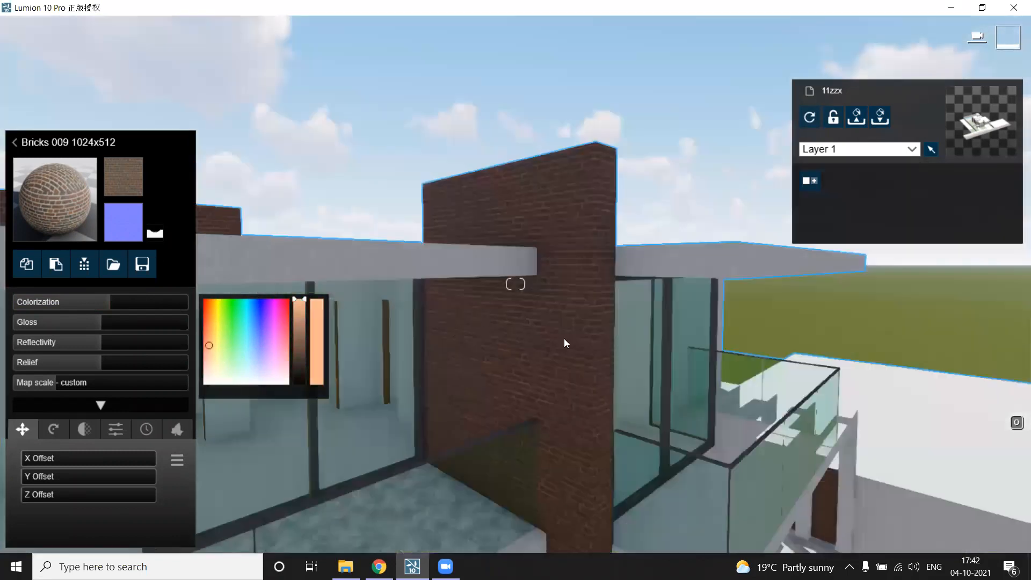
{"action": "scroll", "coordinate": [556, 321], "scroll_direction": "up", "scroll_amount": 5}
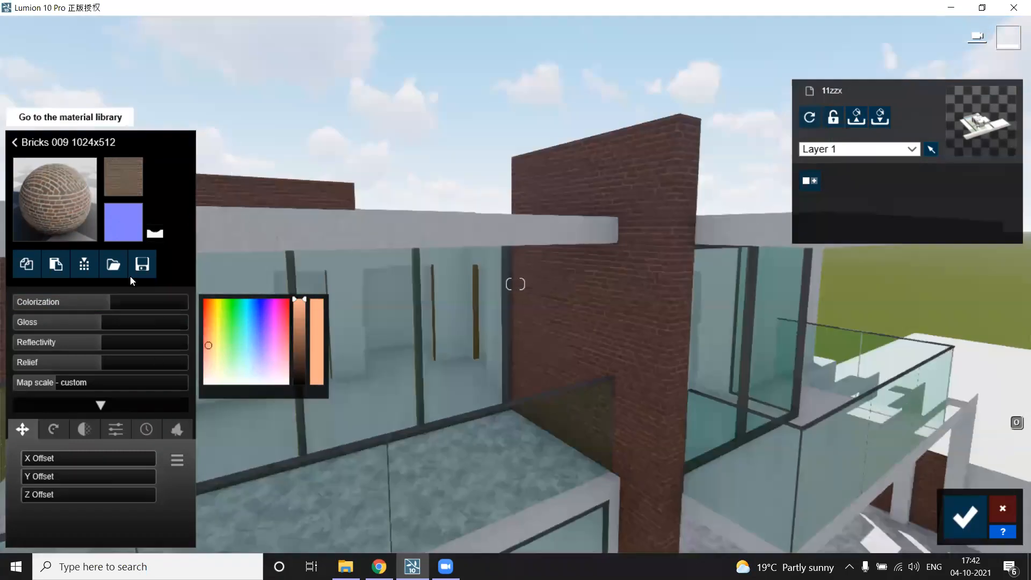
{"action": "left_click", "coordinate": [238, 98]}
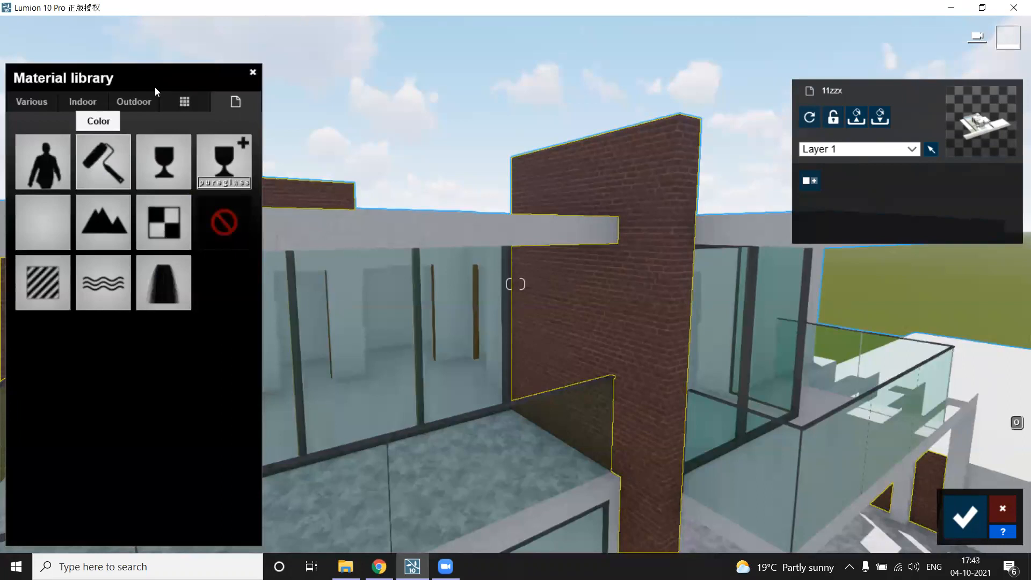
{"action": "left_click", "coordinate": [216, 135]}
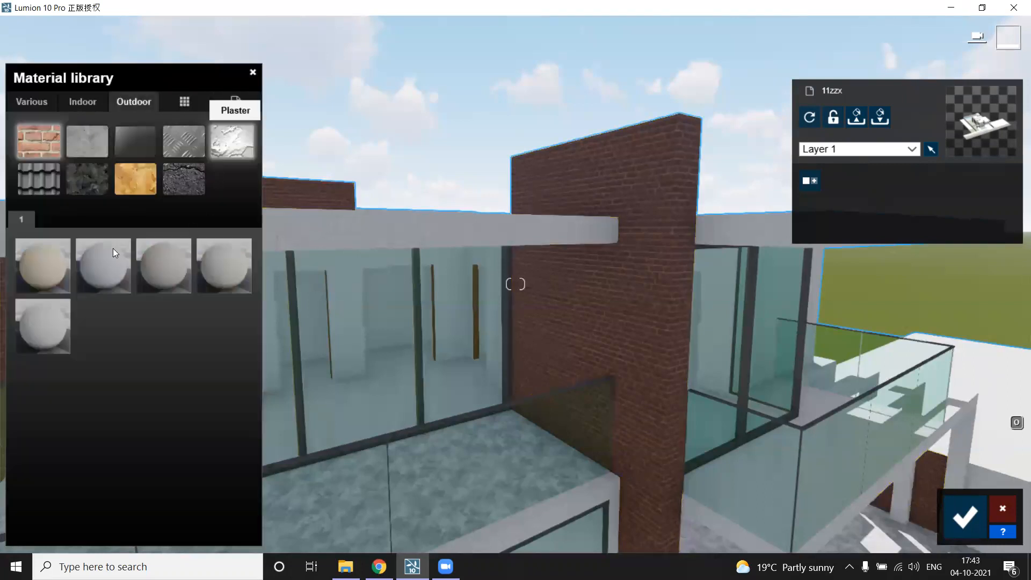
{"action": "left_click", "coordinate": [650, 129]}
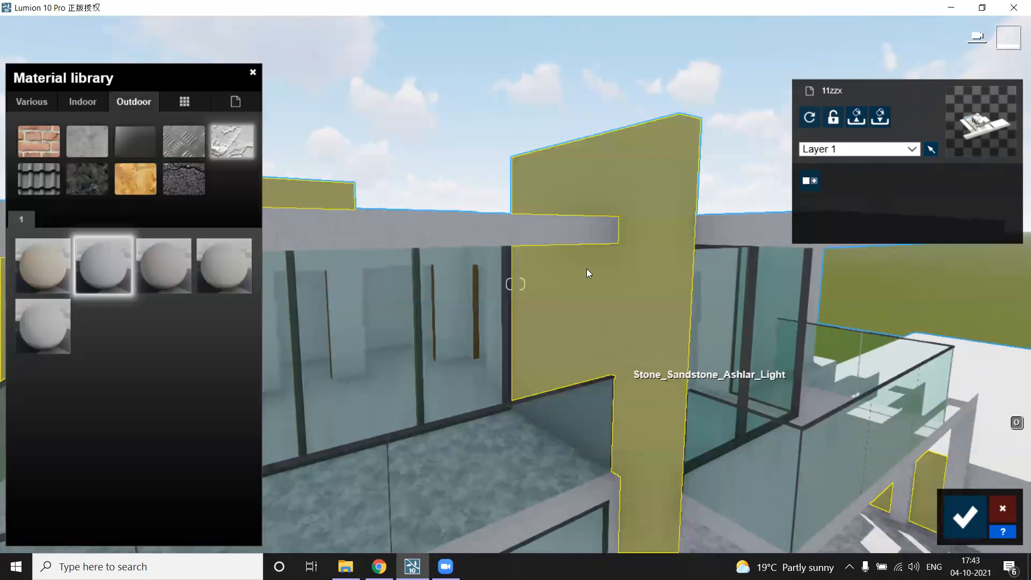
{"action": "key", "text": "w"}
{"action": "key", "text": "d"}
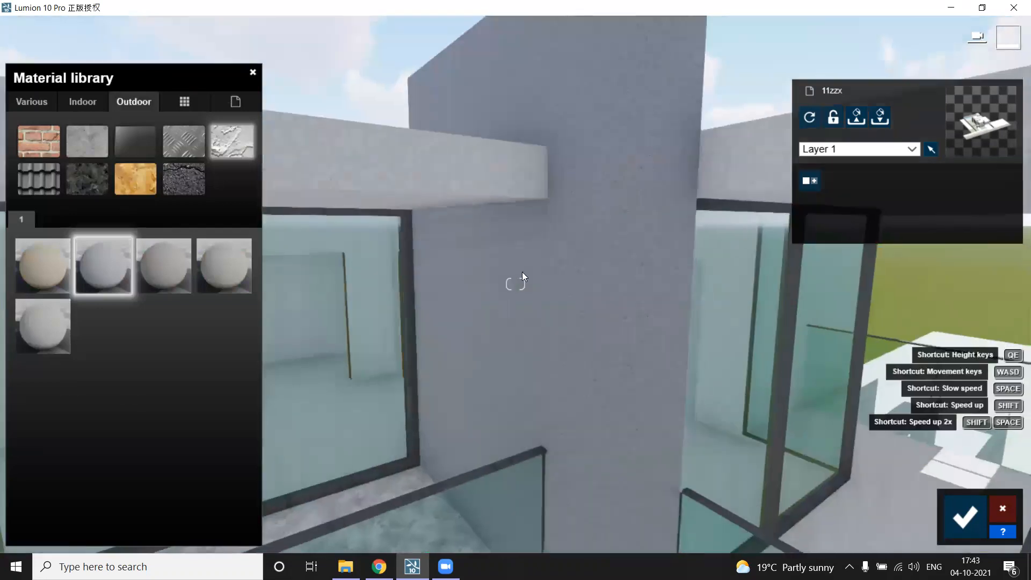
Step: Set the plaster material's colorization to 0.7 and tint it pale salmon
{"action": "left_click", "coordinate": [108, 262]}
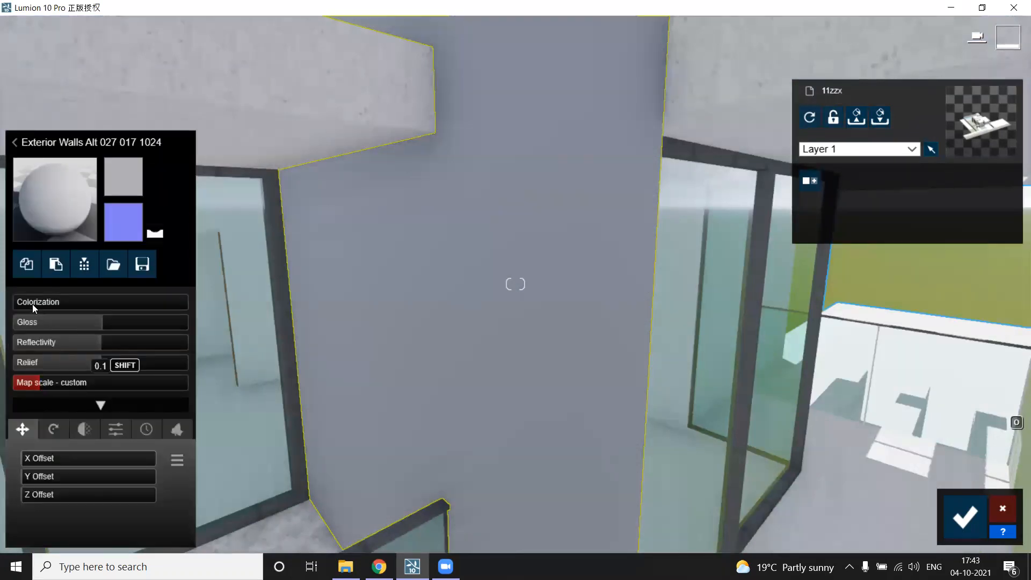
{"action": "left_click_drag", "start_coordinate": [113, 296], "coordinate": [141, 292]}
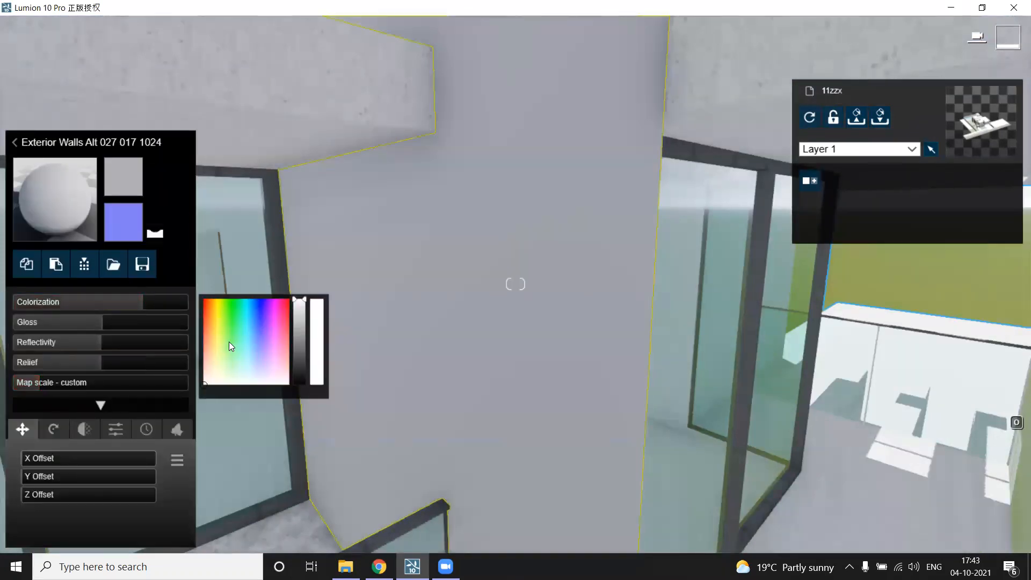
{"action": "left_click", "coordinate": [210, 344]}
{"action": "left_click", "coordinate": [207, 355]}
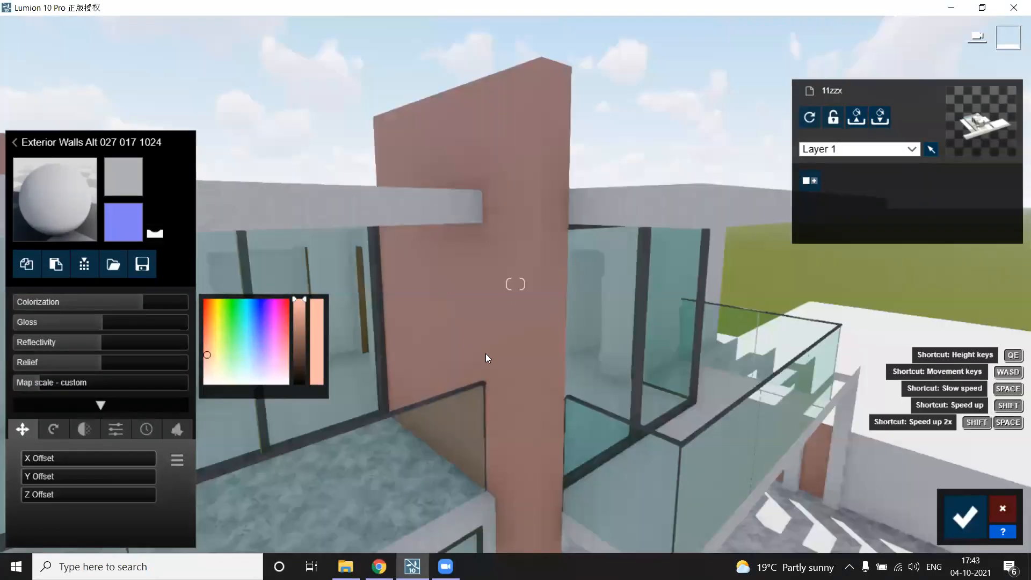
{"action": "key", "text": "w"}
{"action": "right_click_drag", "start_coordinate": [490, 338], "coordinate": [464, 355]}
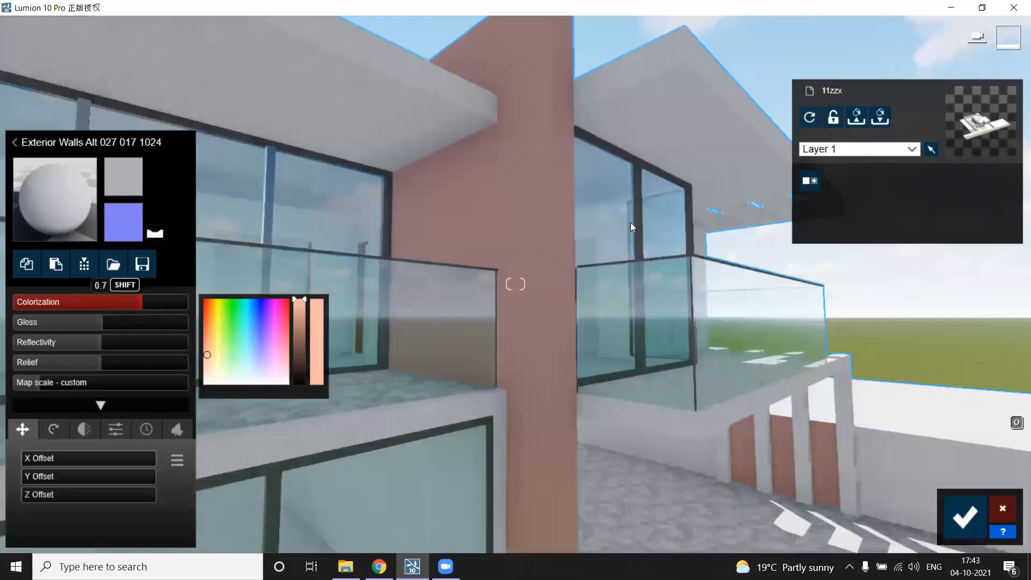
Step: Darken the salmon tint of the plaster slightly and inspect the wall up close
{"action": "left_click", "coordinate": [299, 315]}
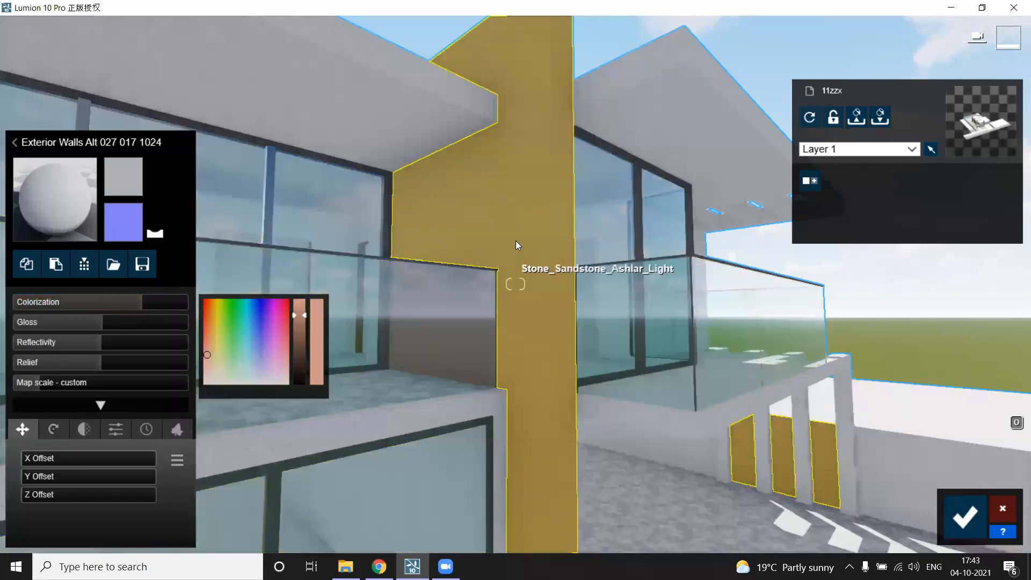
{"action": "right_click_drag", "start_coordinate": [514, 209], "coordinate": [519, 247]}
{"action": "key", "text": "w"}
{"action": "key", "text": "q"}
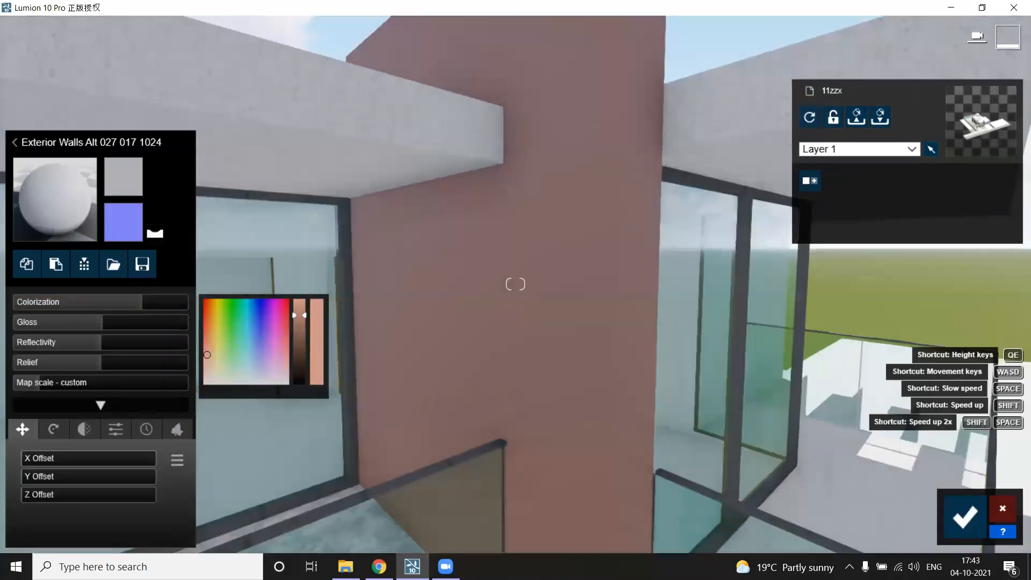
{"action": "right_click_drag", "start_coordinate": [517, 310], "coordinate": [533, 337]}
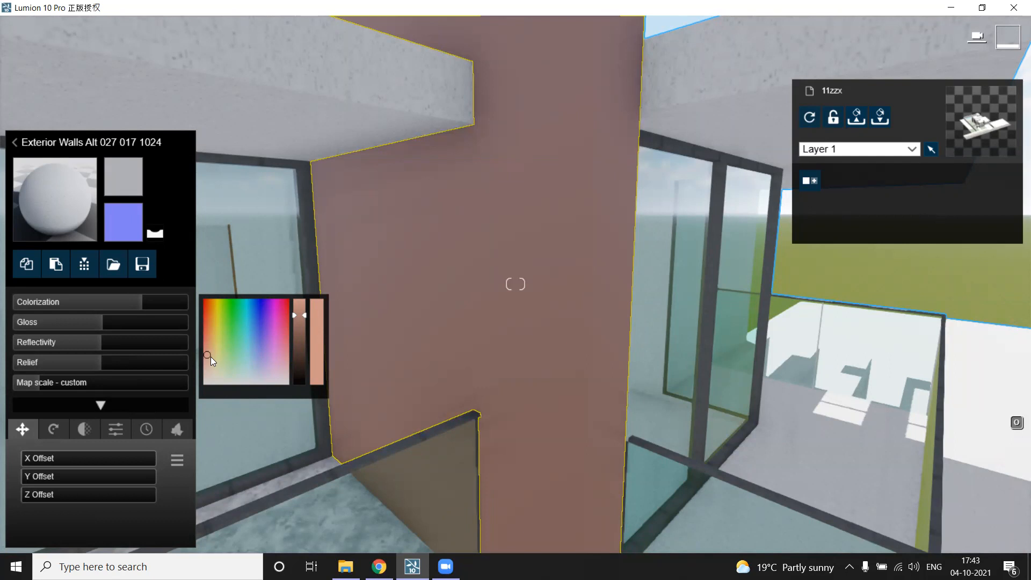
Step: Replace the tinted plaster on the feature walls with the dark brown Poliigon brick from page 3 of the outdoor bricks
{"action": "left_click", "coordinate": [15, 142]}
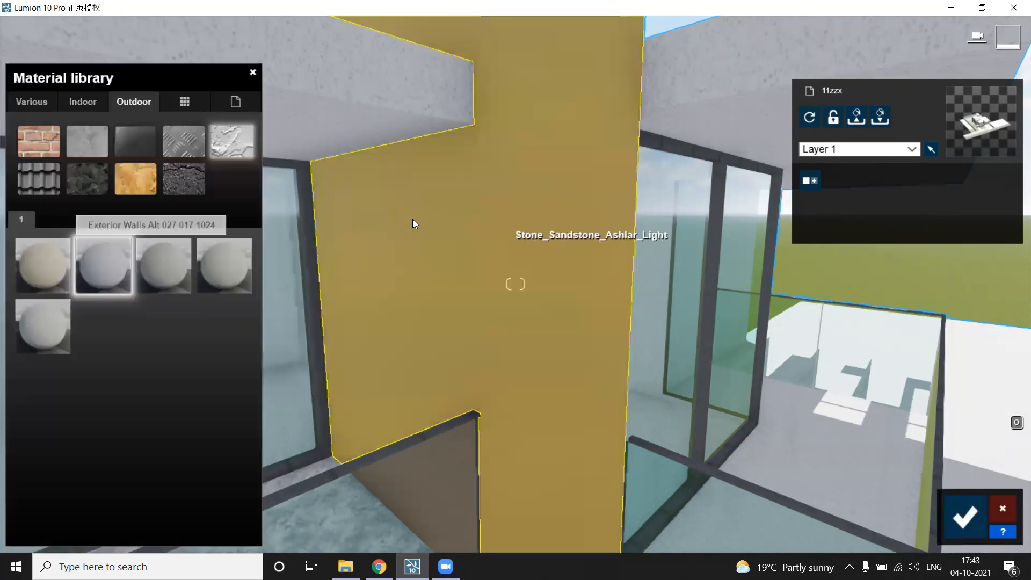
{"action": "left_click", "coordinate": [71, 141]}
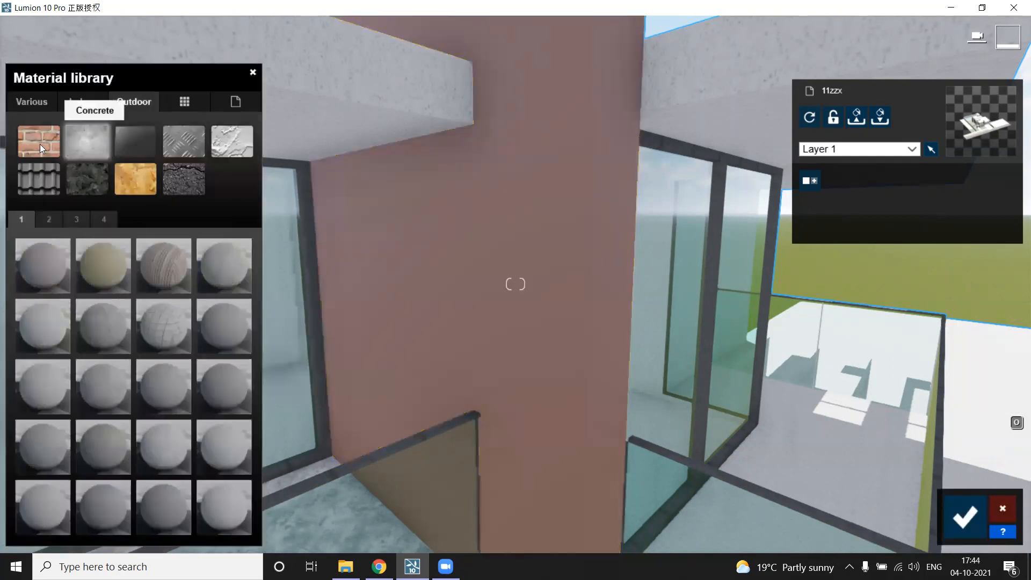
{"action": "left_click", "coordinate": [102, 217]}
{"action": "left_click", "coordinate": [74, 221]}
{"action": "left_click", "coordinate": [52, 149]}
{"action": "left_click", "coordinate": [173, 502]}
{"action": "scroll", "coordinate": [456, 352], "scroll_direction": "down", "scroll_amount": 3}
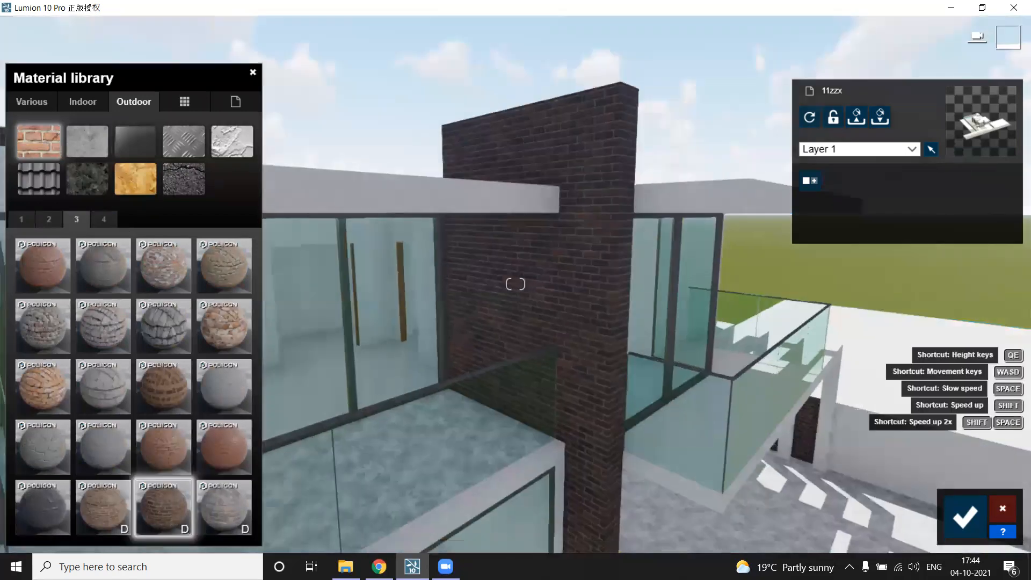
{"action": "right_click_drag", "start_coordinate": [515, 284], "coordinate": [535, 309]}
Step: Apply the black Poliigon metal from page 3 of the outdoor metals to the window frames and balcony railing
{"action": "left_click", "coordinate": [541, 293]}
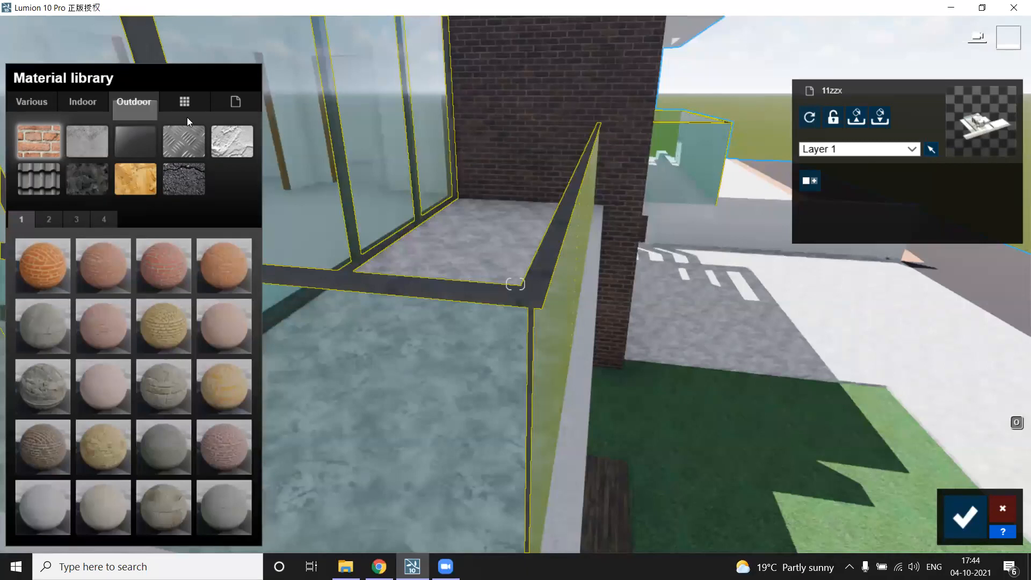
{"action": "left_click", "coordinate": [76, 219]}
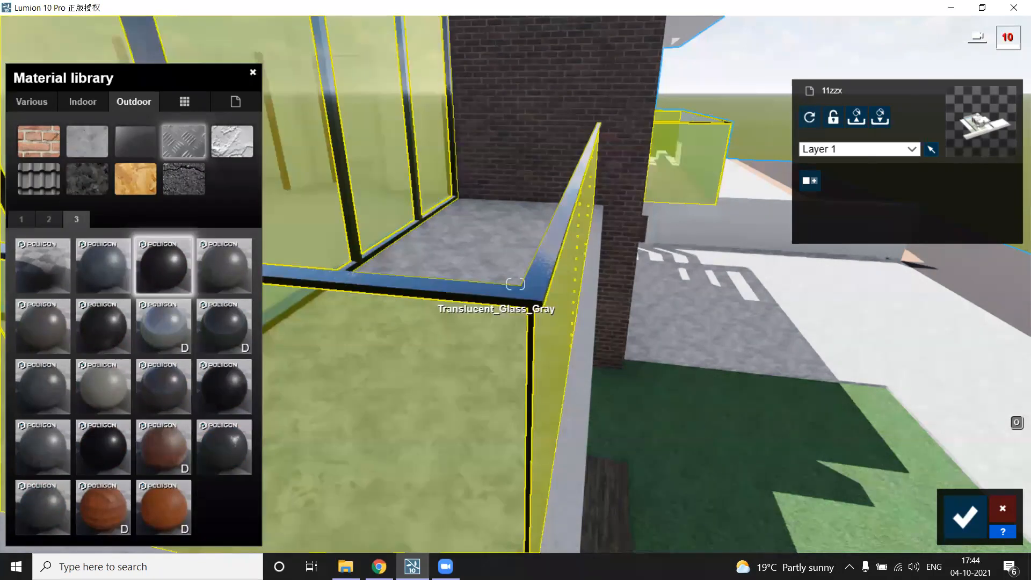
{"action": "right_click_drag", "start_coordinate": [516, 283], "coordinate": [516, 284]}
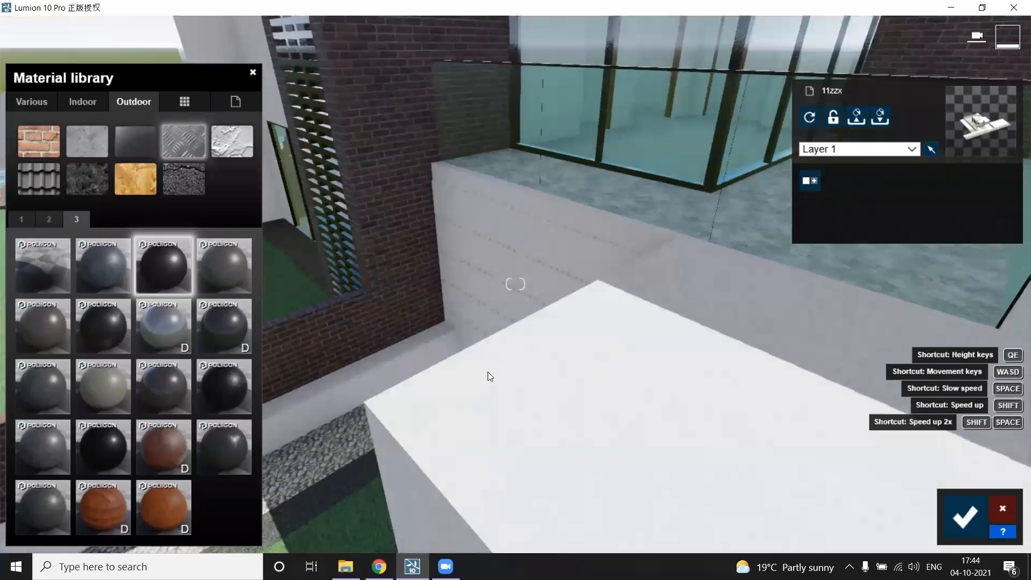
Step: Apply the second Poliigon concrete from page 4 of the outdoor concretes to the plain house walls
{"action": "right_click_drag", "start_coordinate": [488, 371], "coordinate": [516, 283]}
{"action": "left_click", "coordinate": [515, 285]}
{"action": "left_click", "coordinate": [145, 107]}
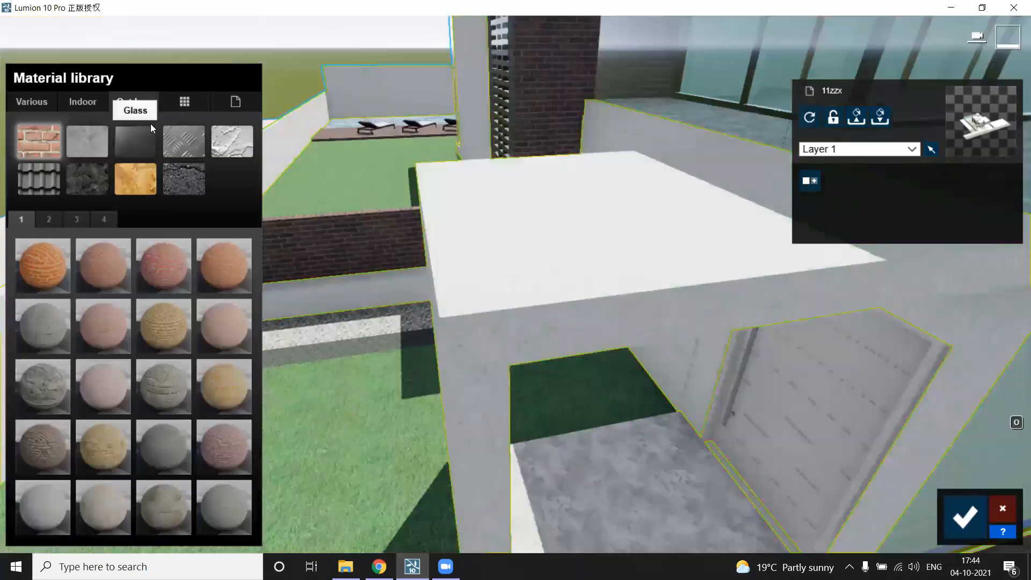
{"action": "left_click", "coordinate": [85, 143]}
{"action": "right_click_drag", "start_coordinate": [376, 135], "coordinate": [516, 284]}
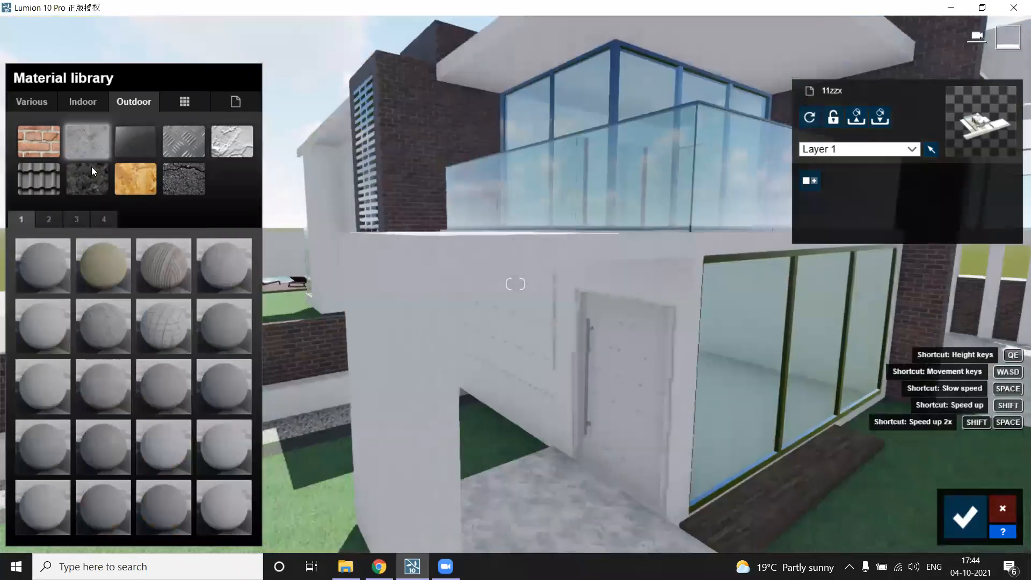
{"action": "left_click", "coordinate": [77, 219]}
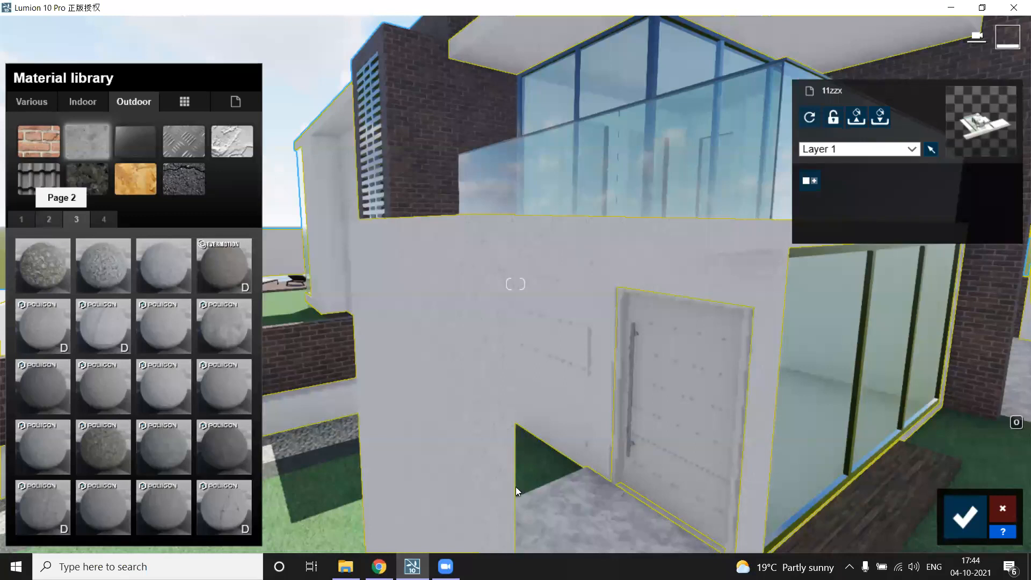
{"action": "left_click", "coordinate": [104, 219]}
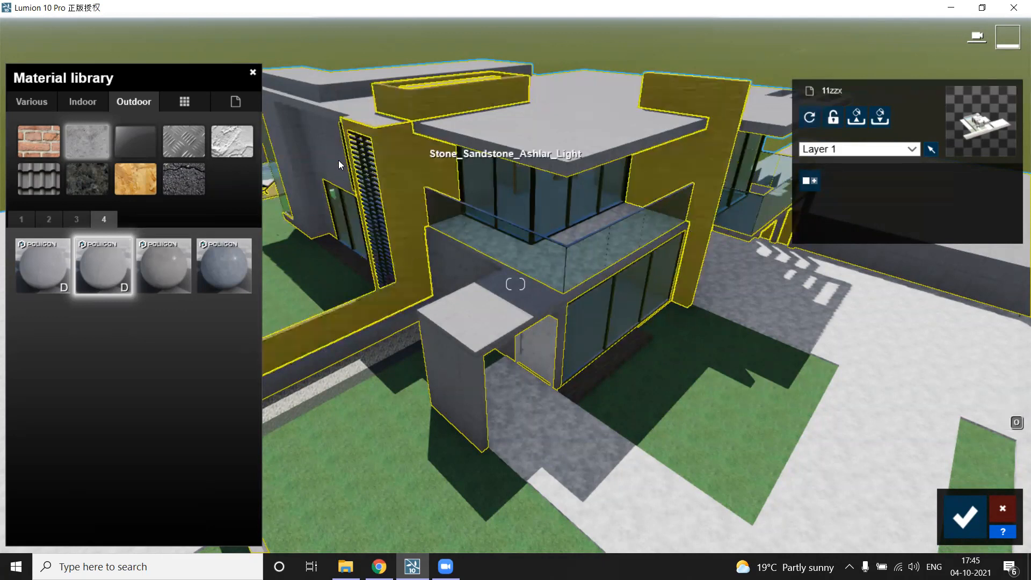
Step: Apply Polii Wood Fine 022 3k to the entrance door, and open the indoor materials for its Metal_Corrogated_Shiny handle
{"action": "scroll", "coordinate": [399, 358], "scroll_direction": "up", "scroll_amount": 3}
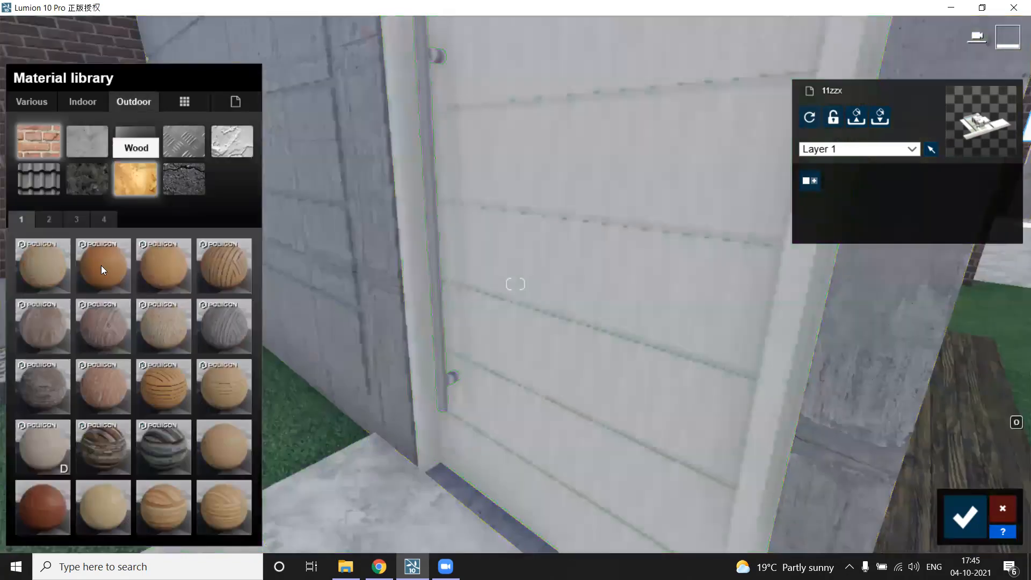
{"action": "left_click", "coordinate": [100, 266]}
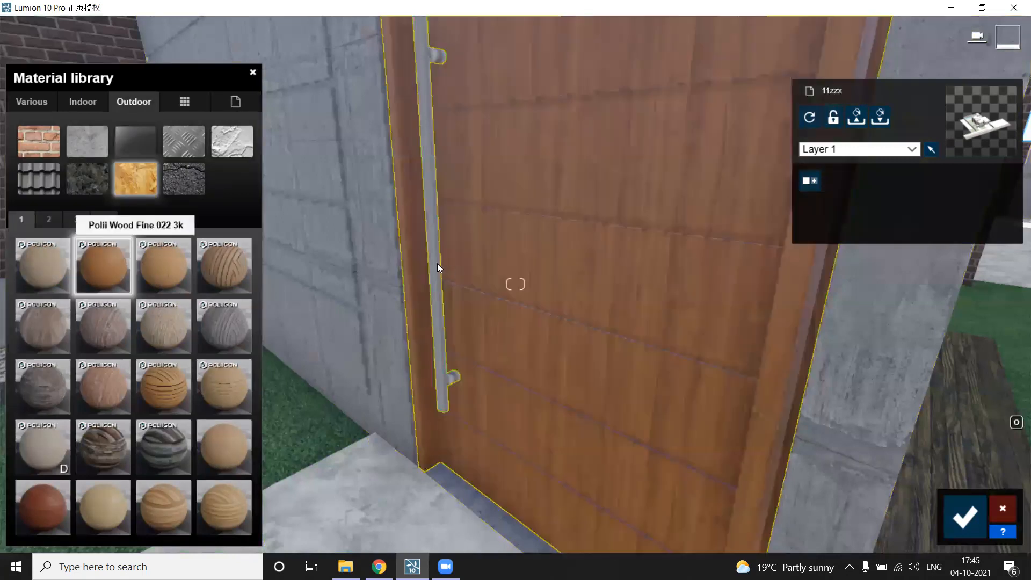
{"action": "left_click", "coordinate": [435, 244]}
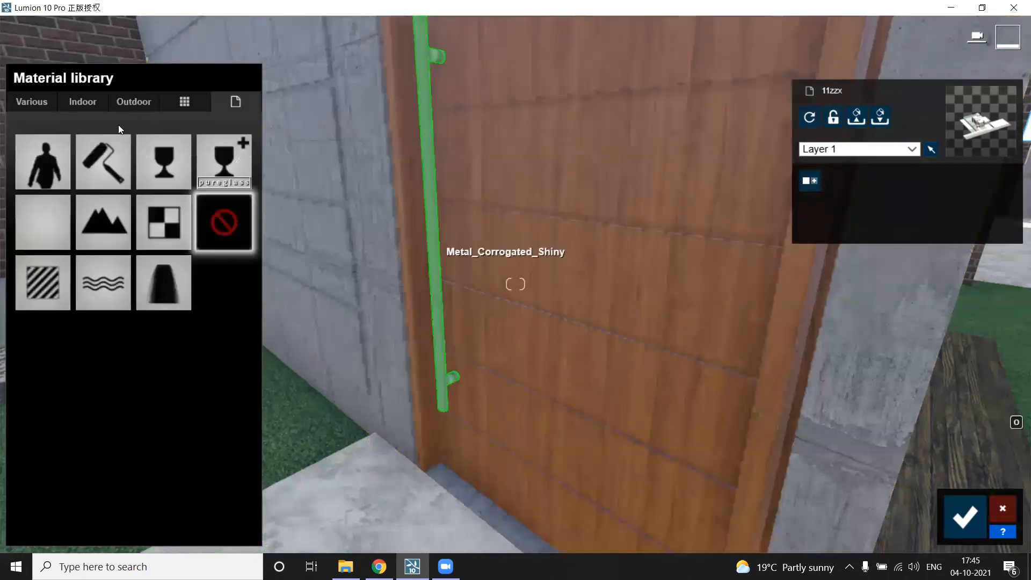
{"action": "left_click", "coordinate": [84, 102]}
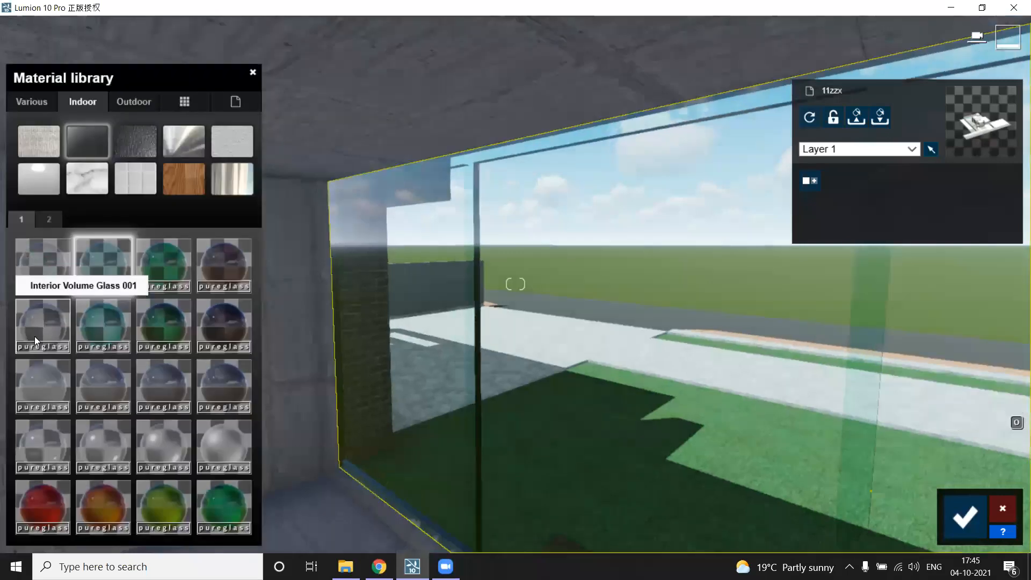
Step: Change the window glass to Interior Volume Glass 001
{"action": "left_click", "coordinate": [50, 327]}
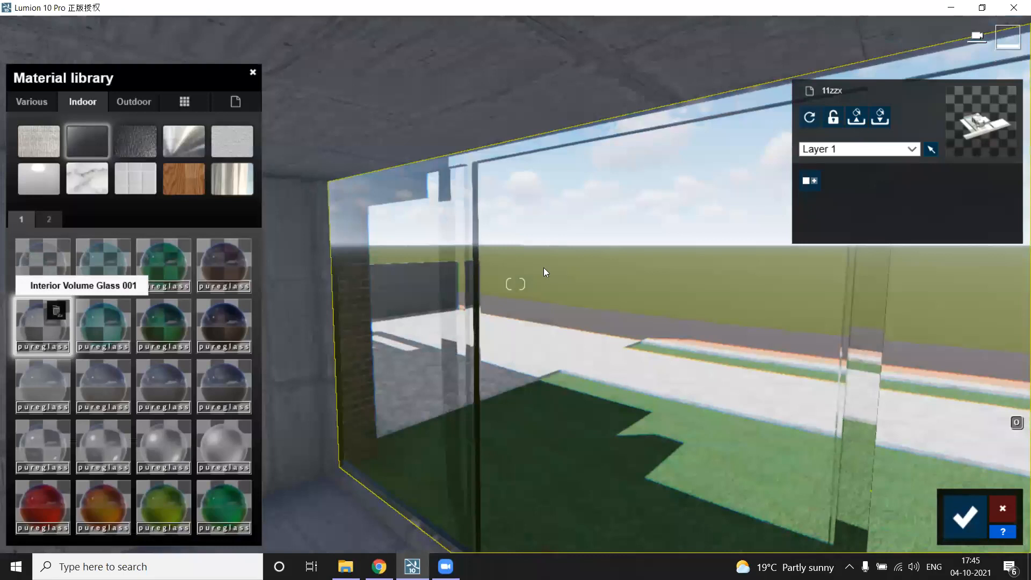
{"action": "key", "text": "d"}
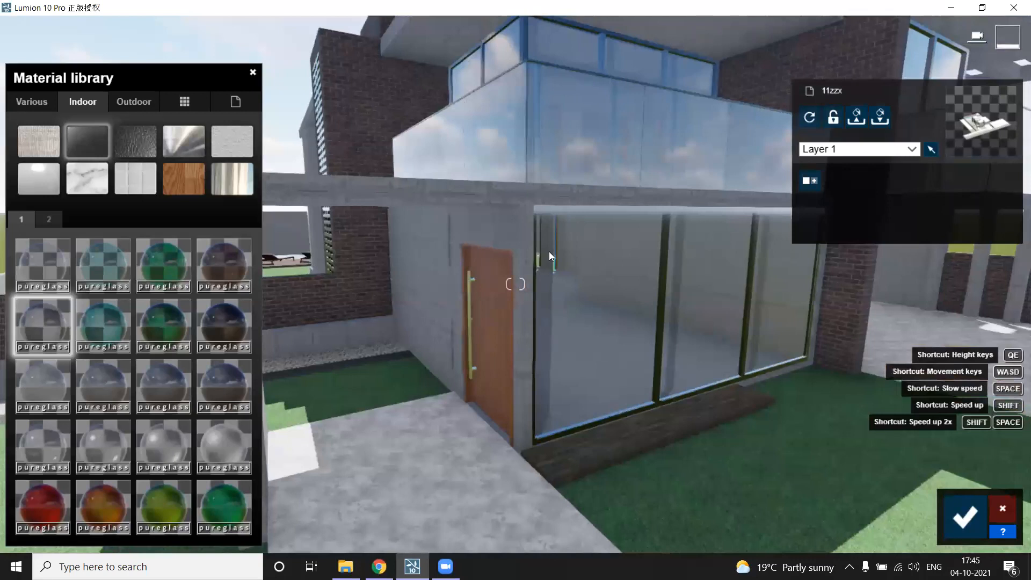
Step: Cover the concrete ground around the lawns with the last Poliigon paving material on page 1 of the outdoor stones
{"action": "right_click_drag", "start_coordinate": [548, 251], "coordinate": [619, 389]}
{"action": "left_click", "coordinate": [153, 105]}
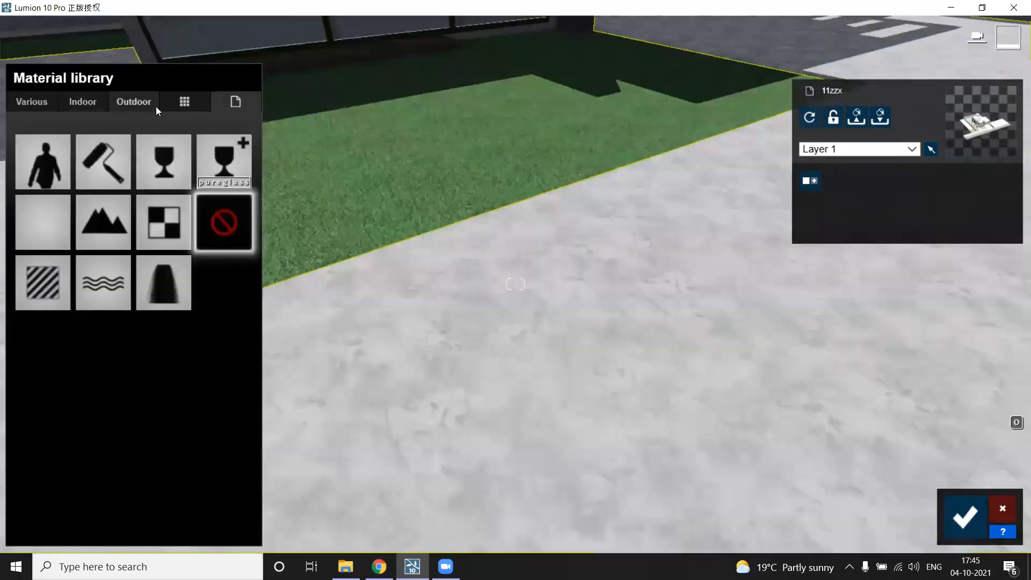
{"action": "left_click", "coordinate": [99, 189]}
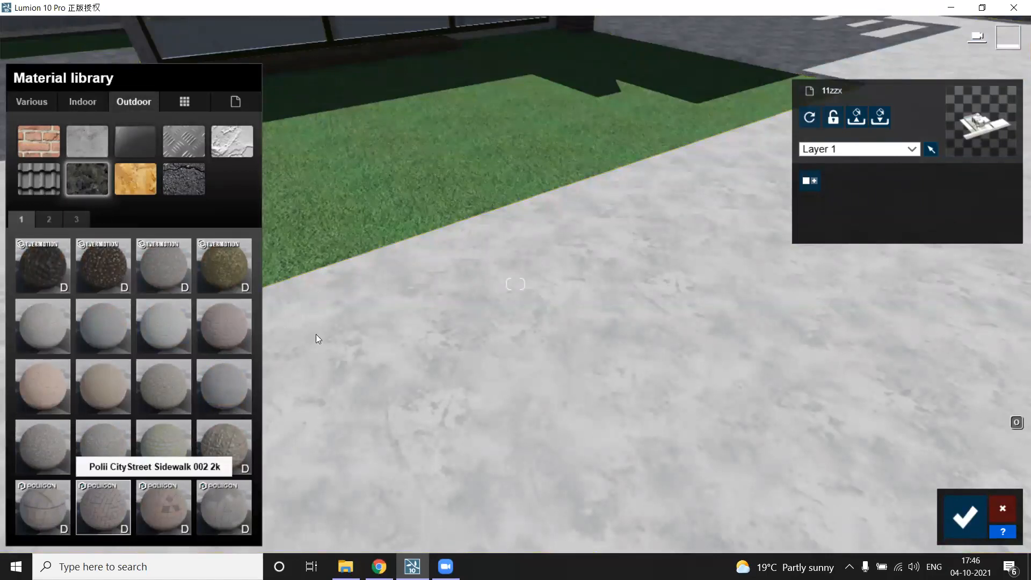
{"action": "right_click_drag", "start_coordinate": [445, 306], "coordinate": [445, 290]}
{"action": "key", "text": "s"}
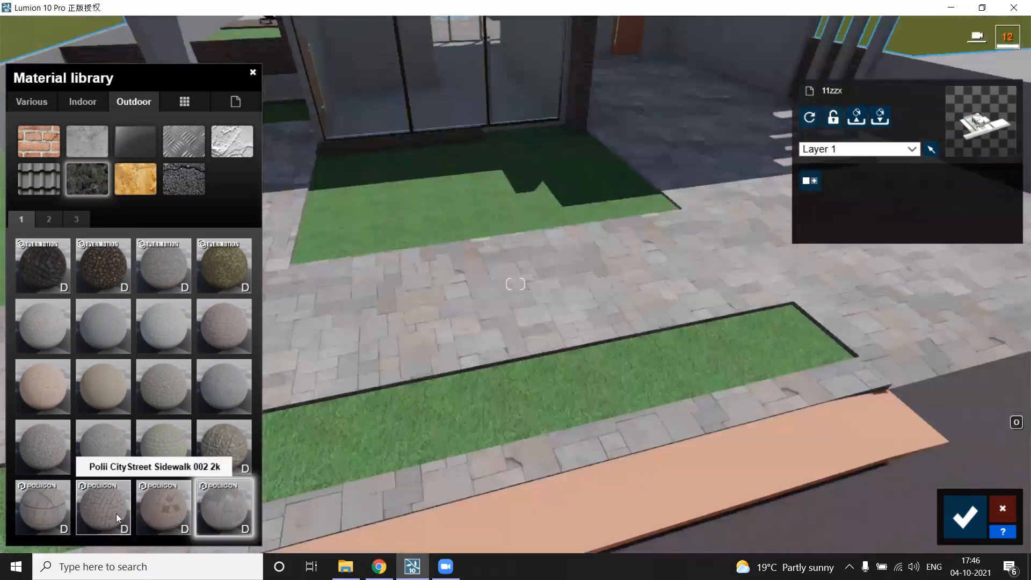
Step: Try other Poliigon stone pavings on the ground around the lawns and settle on Polii CityStreet Sidewalk 006 2k from page 2
{"action": "left_click", "coordinate": [116, 513]}
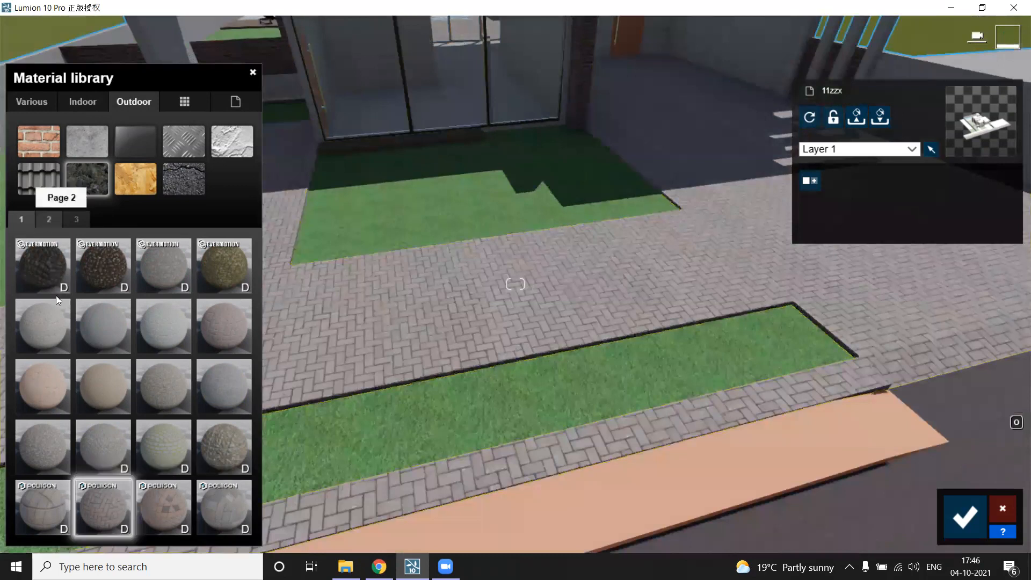
{"action": "left_click", "coordinate": [48, 219]}
{"action": "left_click", "coordinate": [90, 327]}
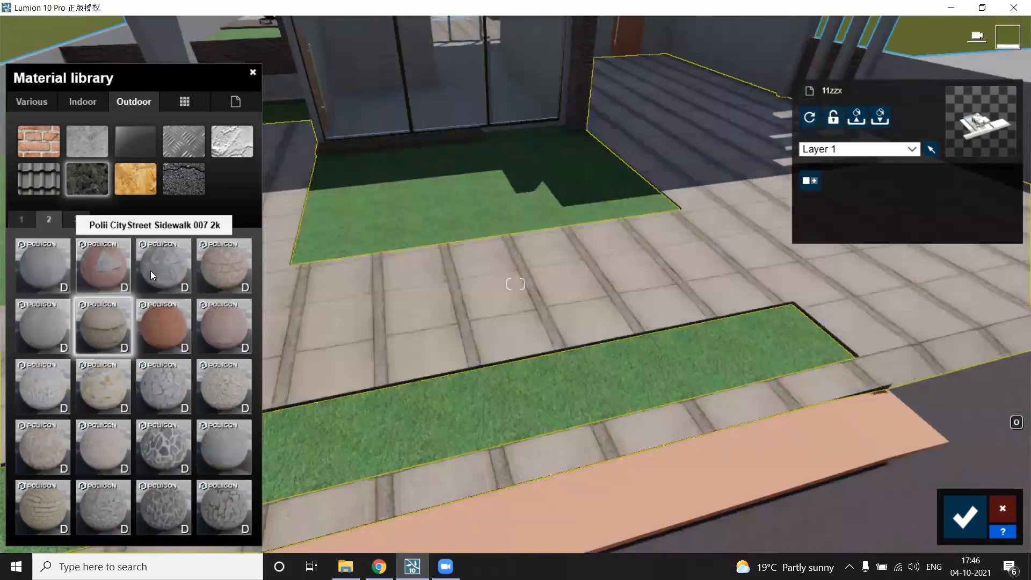
{"action": "left_click", "coordinate": [28, 275]}
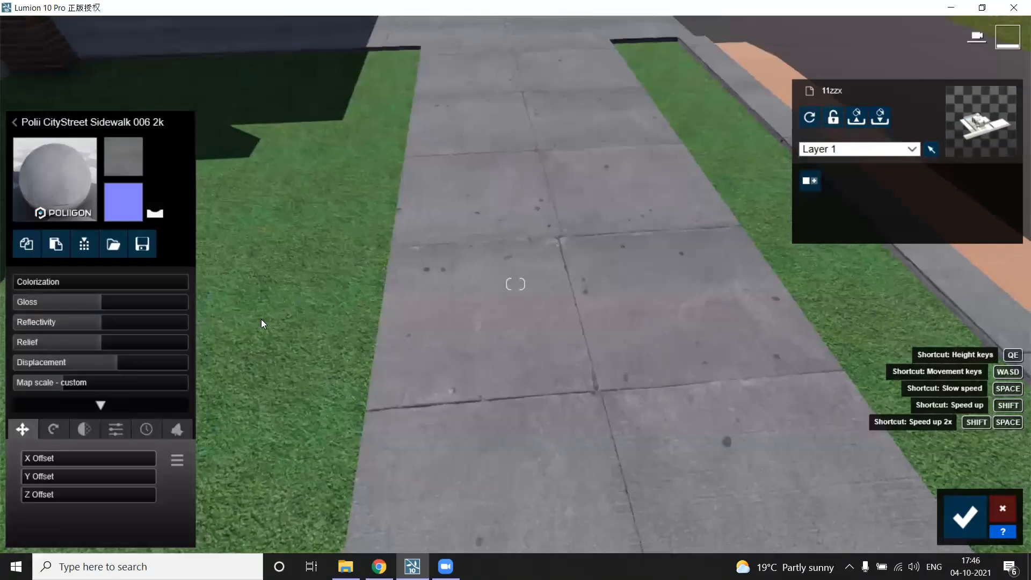
{"action": "right_click_drag", "start_coordinate": [633, 256], "coordinate": [571, 307]}
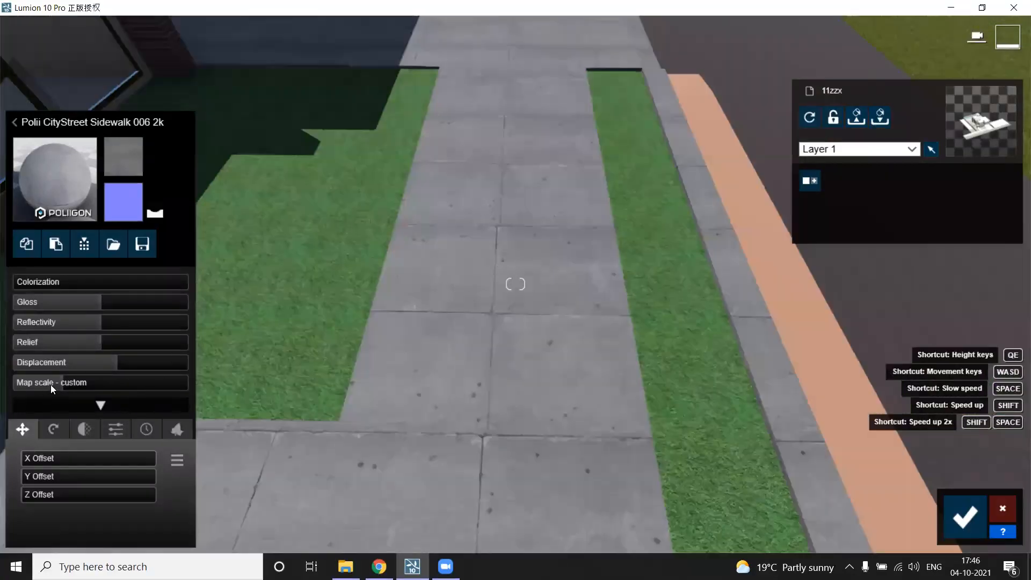
Step: Reduce the map scale of the paving around the lawns to about 3.97
{"action": "mouse_move", "coordinate": [60, 381]}
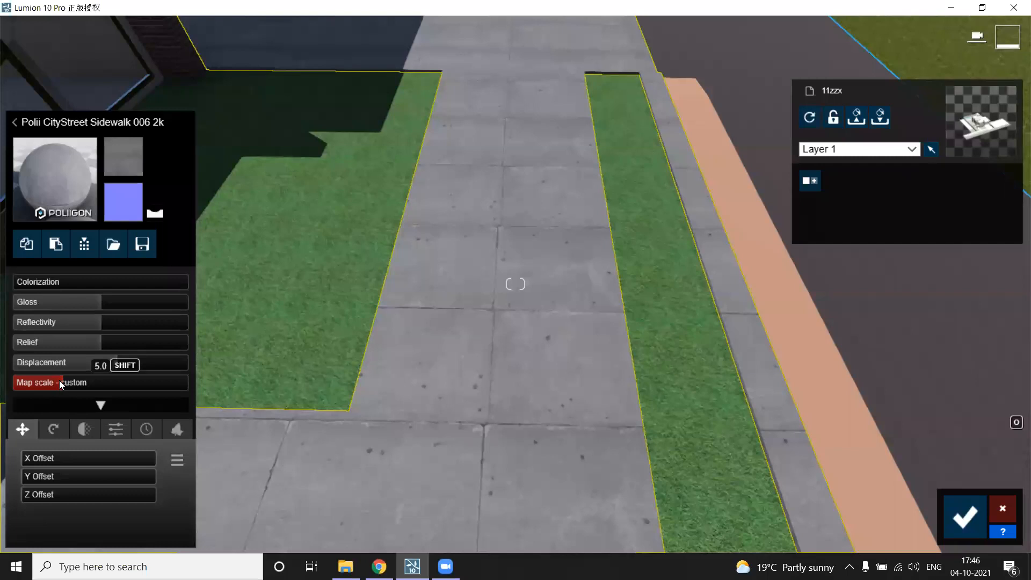
{"action": "left_click", "coordinate": [59, 380]}
{"action": "left_click_drag", "start_coordinate": [226, 404], "coordinate": [813, 510]}
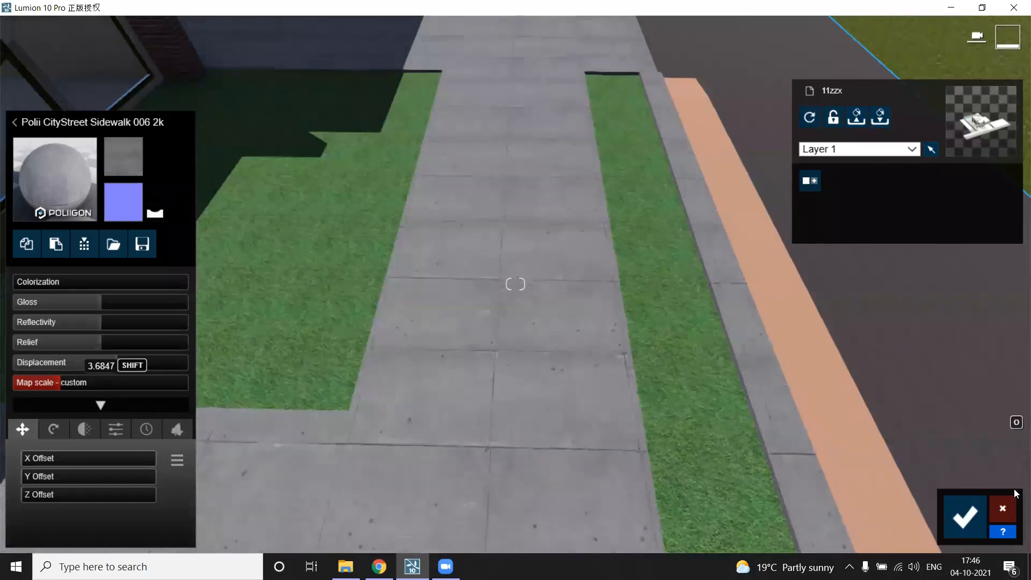
{"action": "left_click_drag", "start_coordinate": [1015, 513], "coordinate": [1015, 533]}
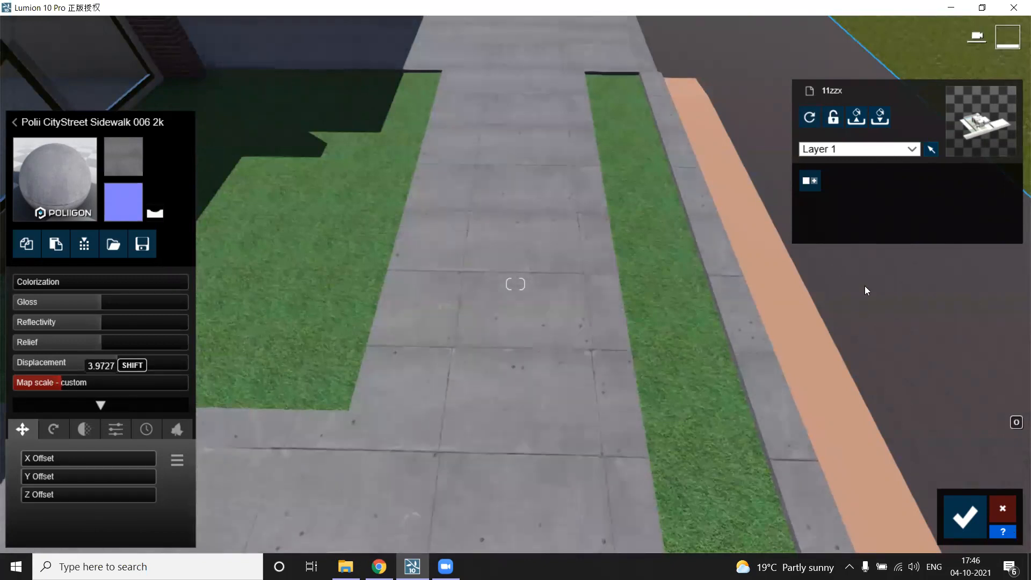
{"action": "scroll", "coordinate": [483, 298], "scroll_direction": "up", "scroll_amount": 2}
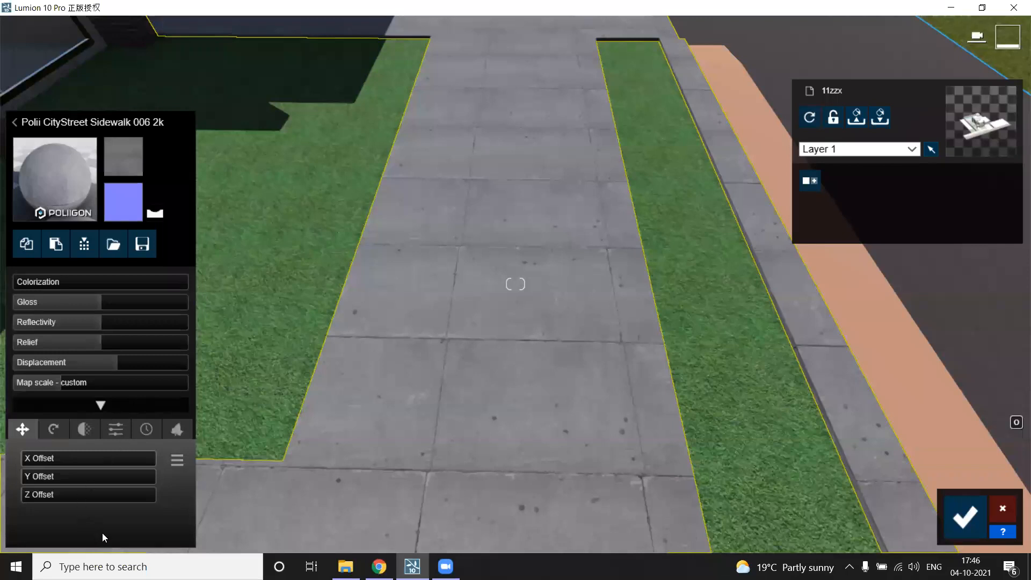
Step: Shift the paving texture along X to an offset of 0.5, adjusting its slab joints against the lawn edges
{"action": "left_click", "coordinate": [101, 406]}
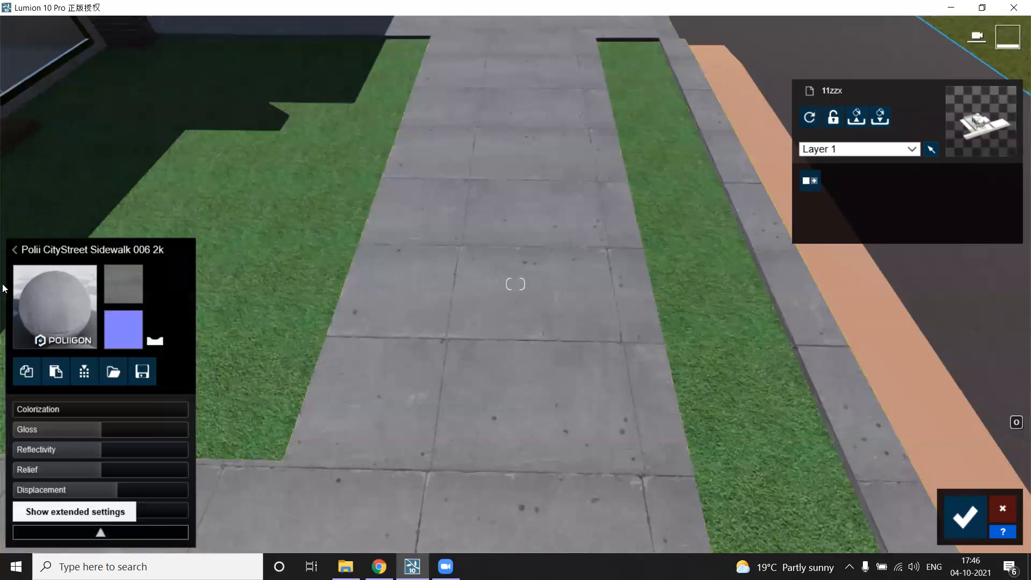
{"action": "left_click", "coordinate": [99, 530]}
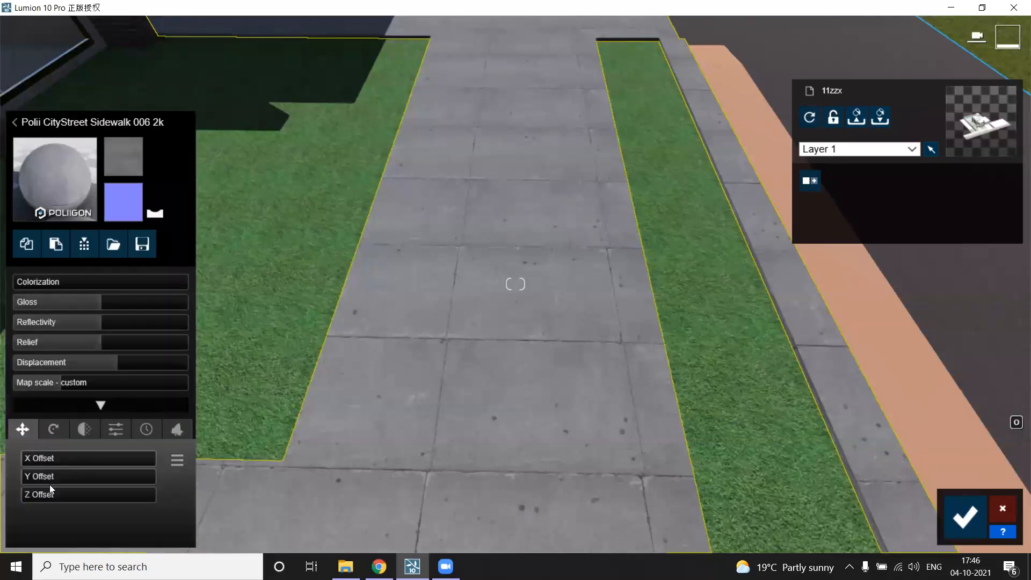
{"action": "mouse_move", "coordinate": [29, 454]}
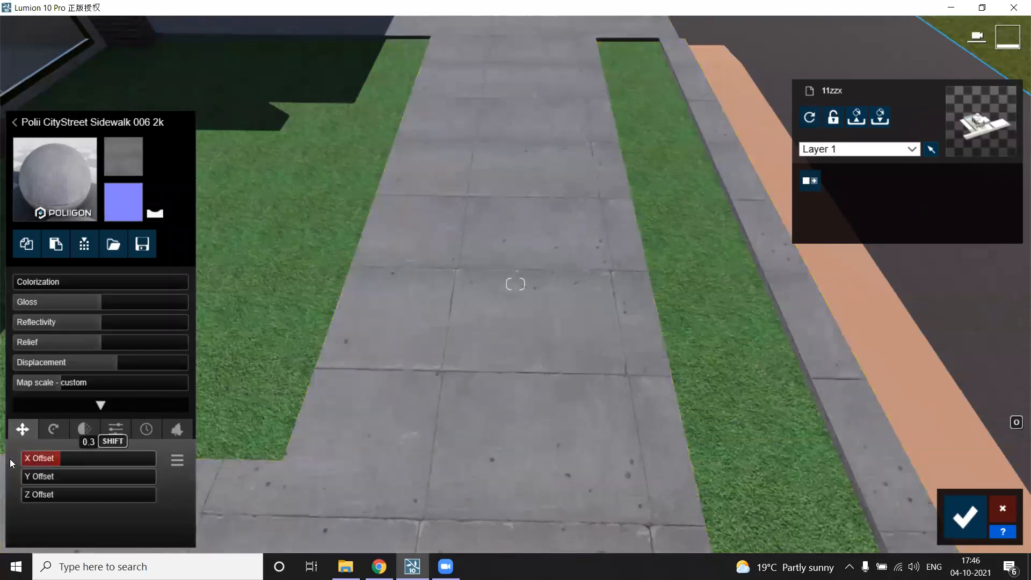
{"action": "left_click", "coordinate": [68, 457]}
{"action": "mouse_move", "coordinate": [68, 457]}
{"action": "left_mouse_down"}
{"action": "mouse_move", "coordinate": [108, 459]}
{"action": "mouse_move", "coordinate": [71, 456]}
{"action": "left_mouse_up"}
{"action": "left_click", "coordinate": [76, 457]}
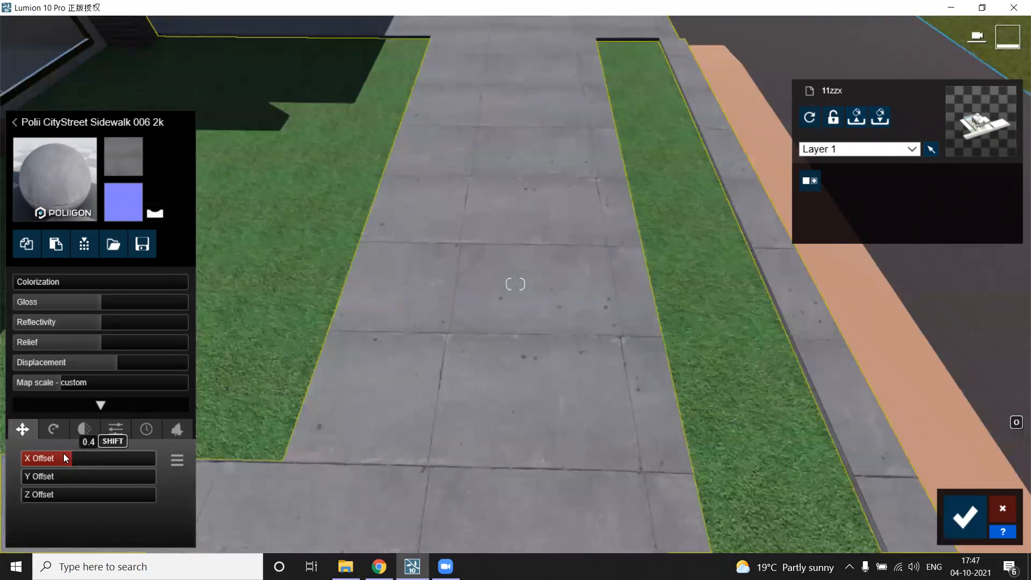
{"action": "mouse_move", "coordinate": [96, 460]}
{"action": "left_click_drag", "start_coordinate": [75, 457], "coordinate": [79, 456]}
{"action": "left_click_drag", "start_coordinate": [150, 465], "coordinate": [88, 465], "text": "shift"}
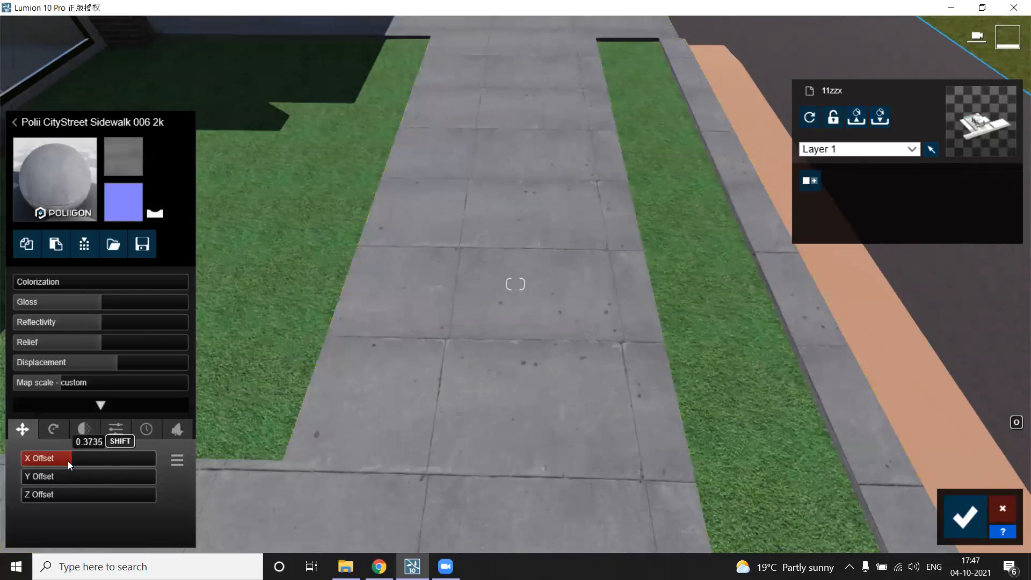
{"action": "left_click", "coordinate": [88, 460]}
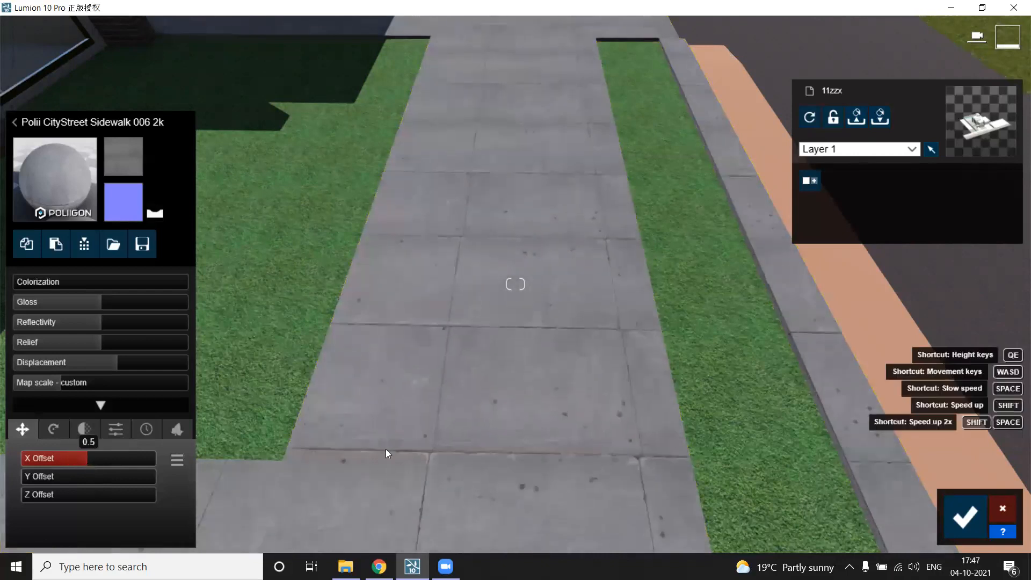
Step: Fine-tune the paving's X offset to about 0.496 and its Z offset to about 0.04 to centre the joints on the path
{"action": "right_click_drag", "start_coordinate": [419, 463], "coordinate": [382, 446]}
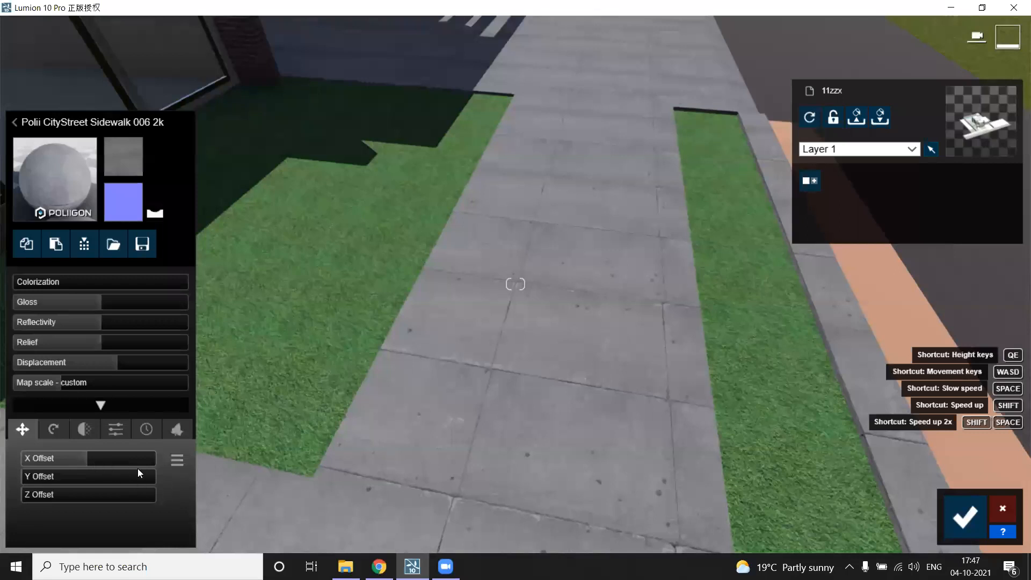
{"action": "right_click_drag", "start_coordinate": [451, 521], "coordinate": [414, 505]}
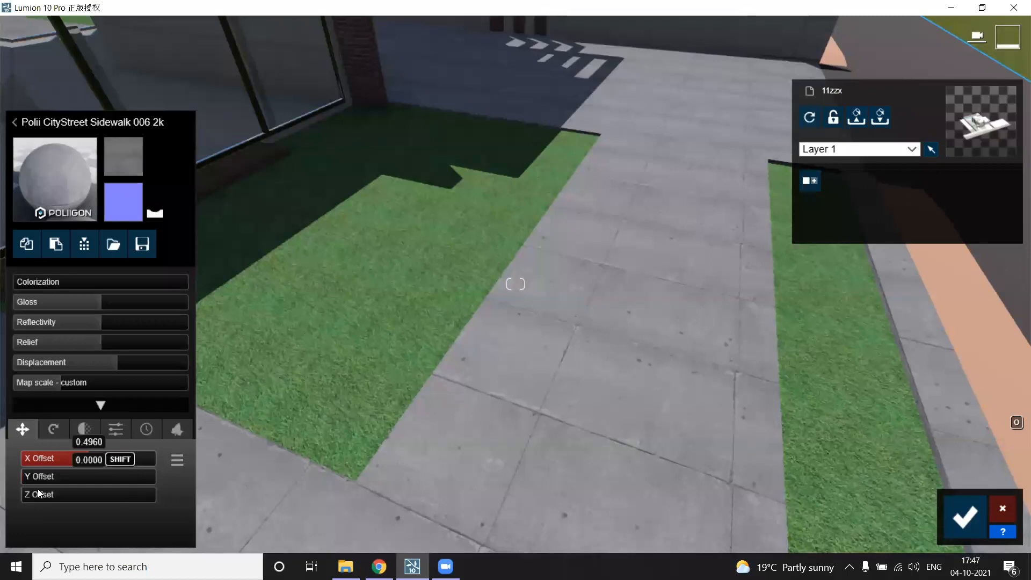
{"action": "right_click_drag", "start_coordinate": [256, 528], "coordinate": [257, 526]}
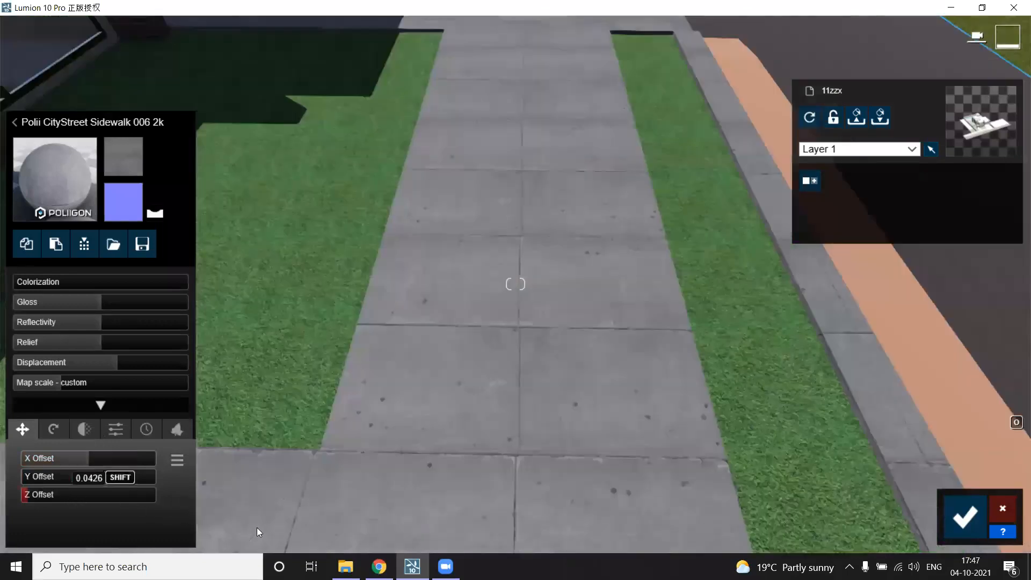
{"action": "left_click_drag", "start_coordinate": [303, 532], "coordinate": [276, 528], "text": "shift"}
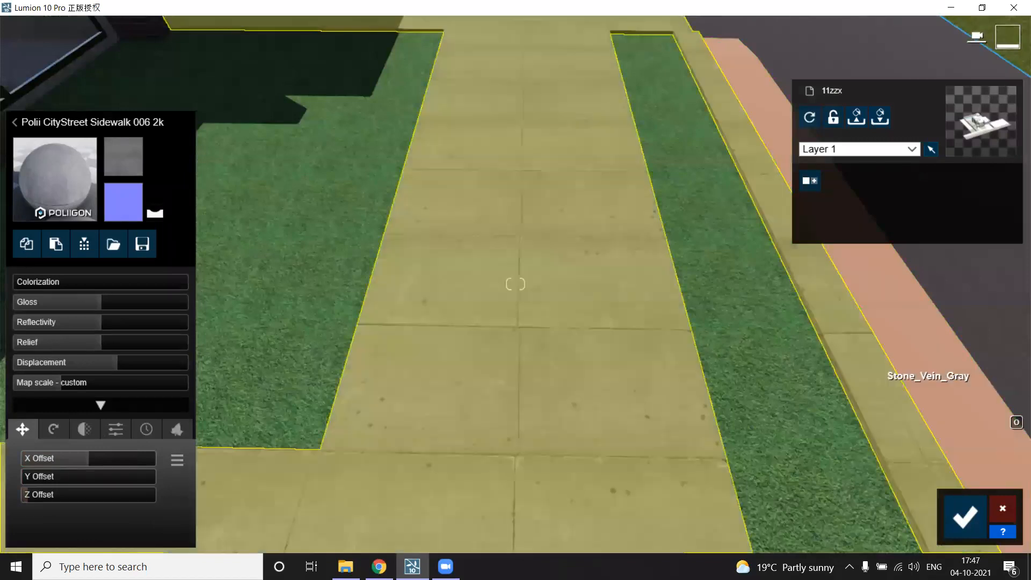
Step: Try Poliigon stones from page 2, including Polii CityStreet Sidewalk 011 2k, on the orange strip beside the road
{"action": "right_click_drag", "start_coordinate": [878, 370], "coordinate": [713, 349]}
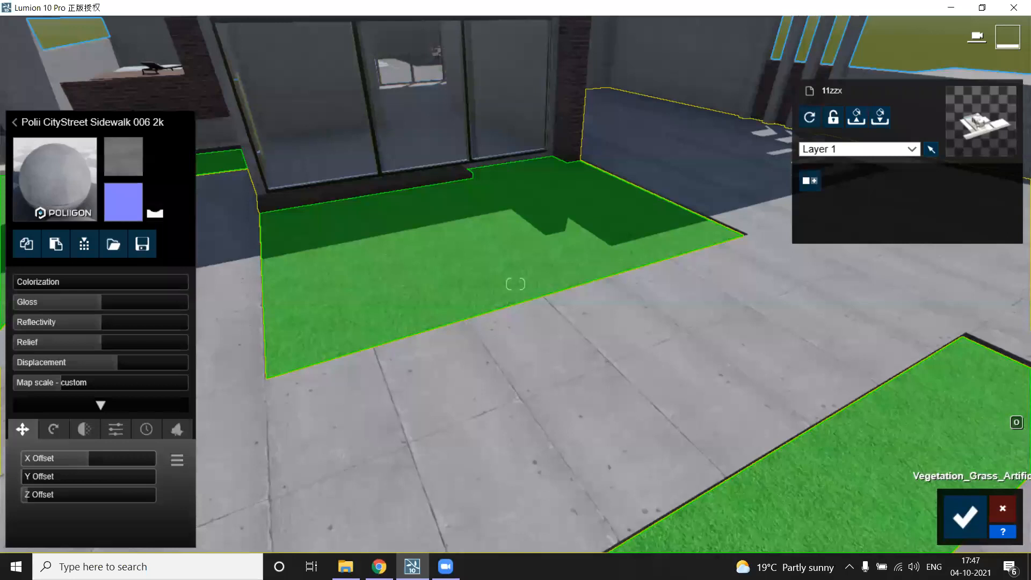
{"action": "key", "text": "s"}
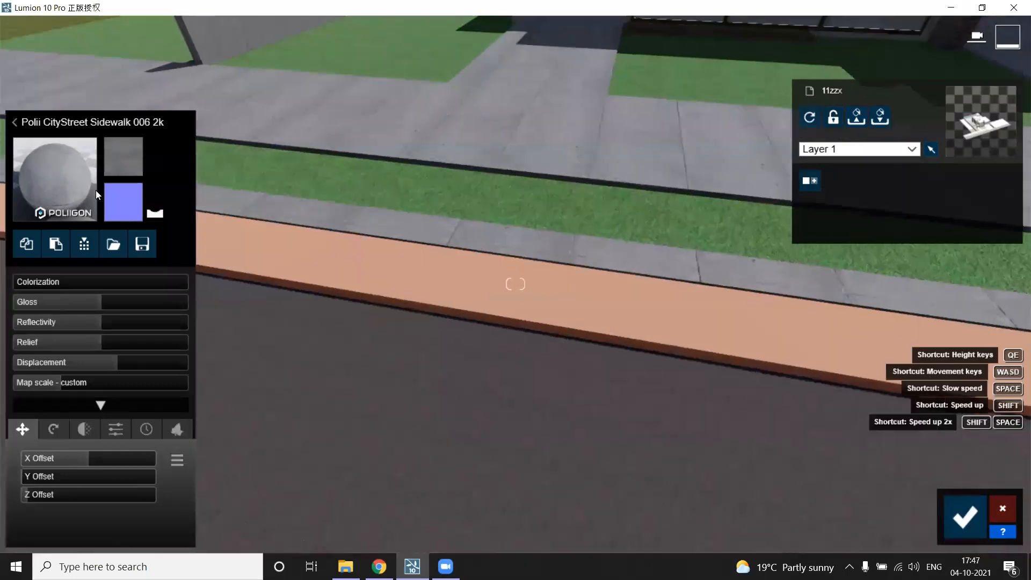
{"action": "left_click", "coordinate": [82, 157]}
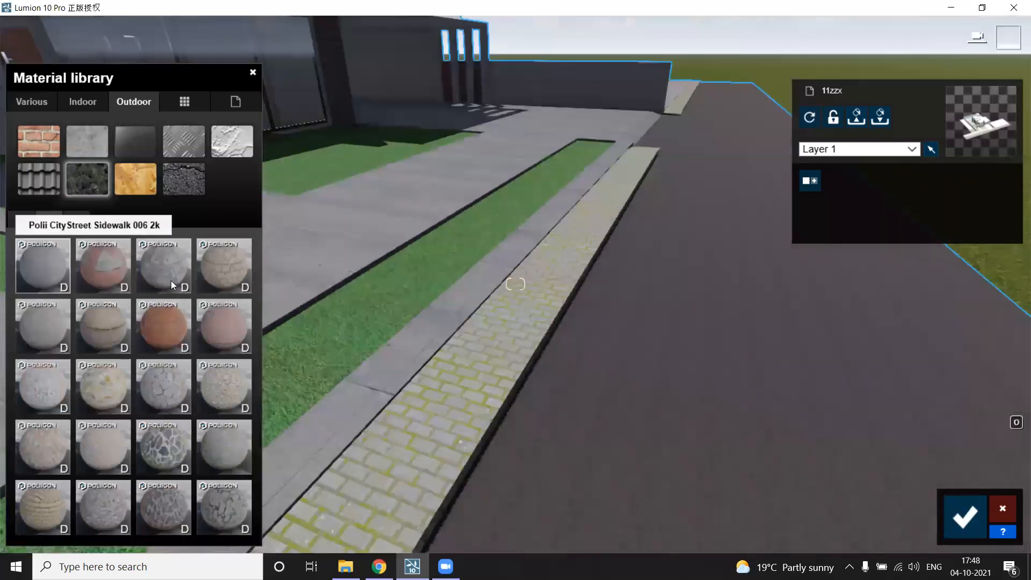
{"action": "left_click", "coordinate": [174, 280]}
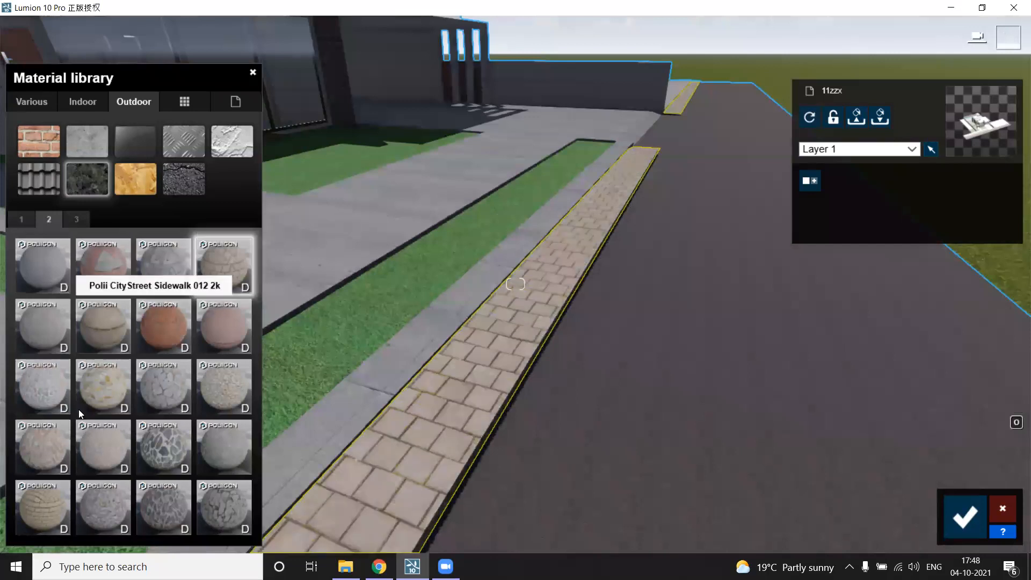
{"action": "left_click", "coordinate": [55, 338]}
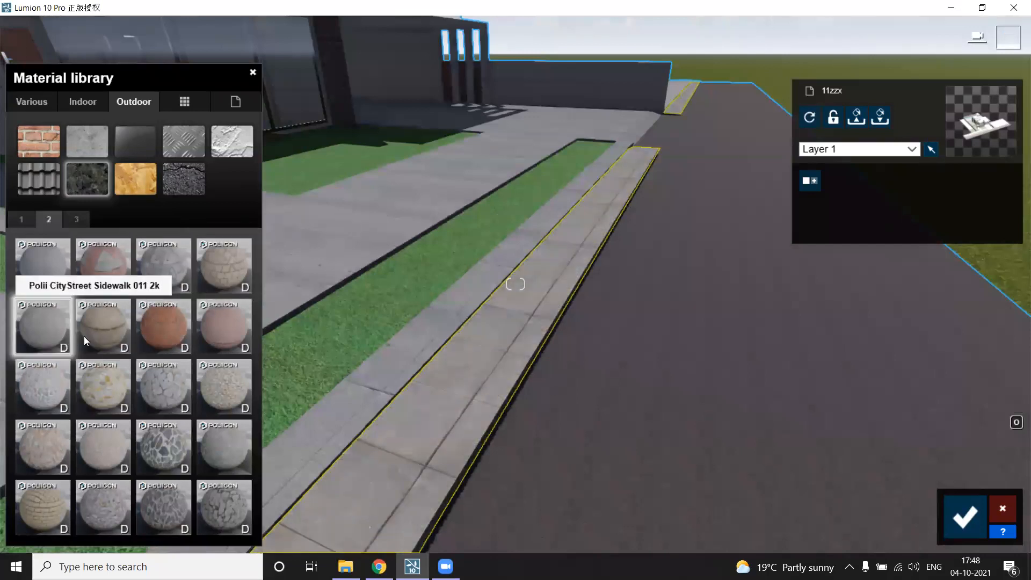
{"action": "right_click_drag", "start_coordinate": [515, 284], "coordinate": [543, 376]}
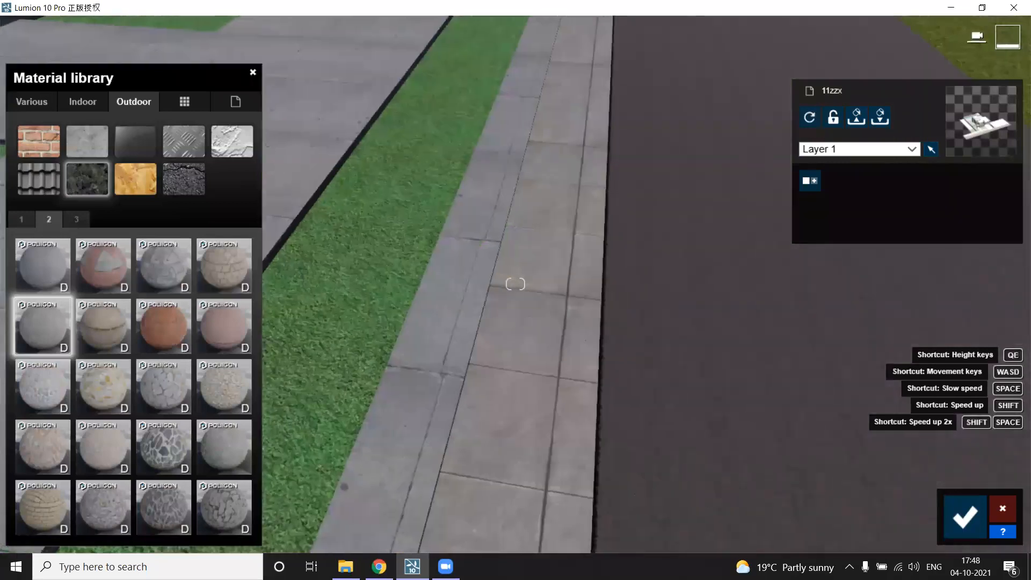
Step: Apply Polii CityStreet Sidewalk 003 2k from page 1 of the outdoor stones to the strip beside the road
{"action": "scroll", "coordinate": [184, 514], "scroll_direction": "up", "scroll_amount": 1}
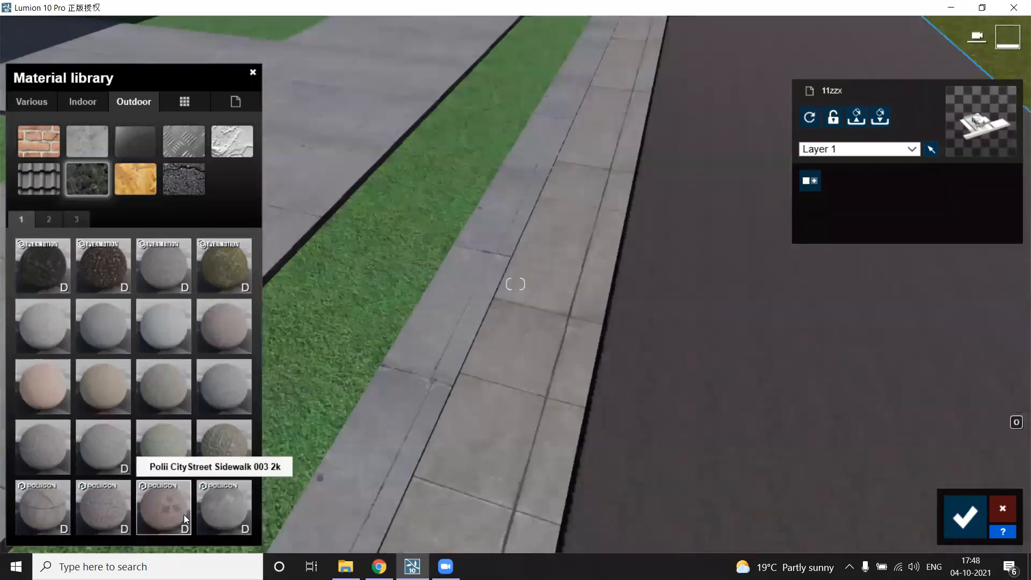
{"action": "right_click_drag", "start_coordinate": [542, 400], "coordinate": [365, 370]}
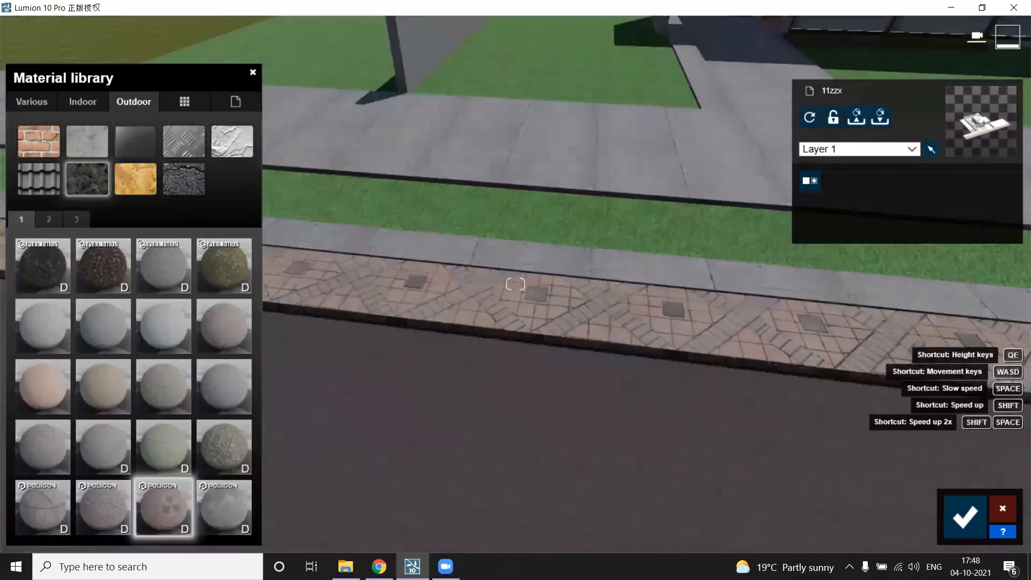
{"action": "right_click_drag", "start_coordinate": [516, 285], "coordinate": [666, 349]}
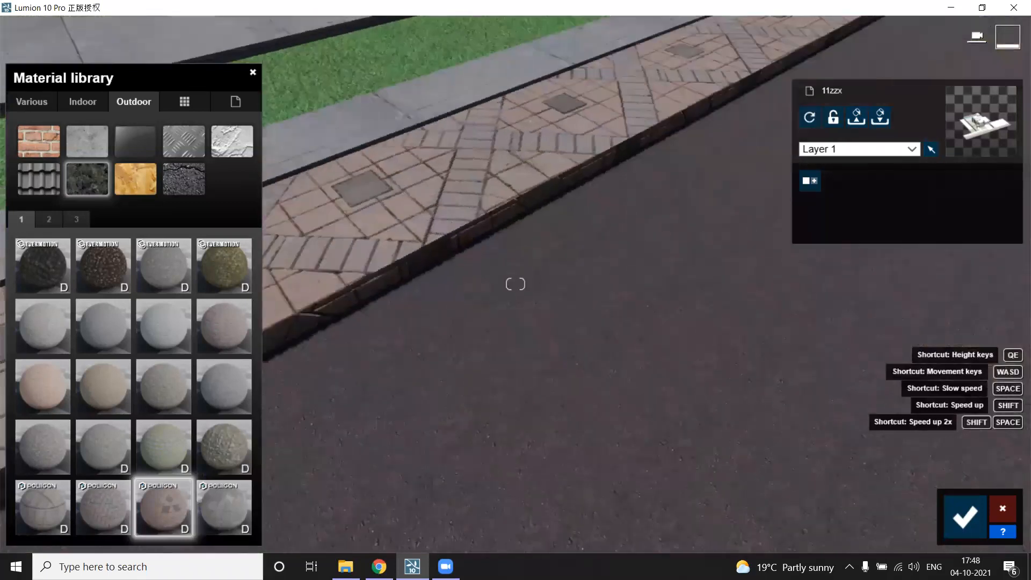
Step: Shift the roadside strip's paving texture slightly along Z so that its dark squares sit centrally across the strip
{"action": "left_click", "coordinate": [161, 503]}
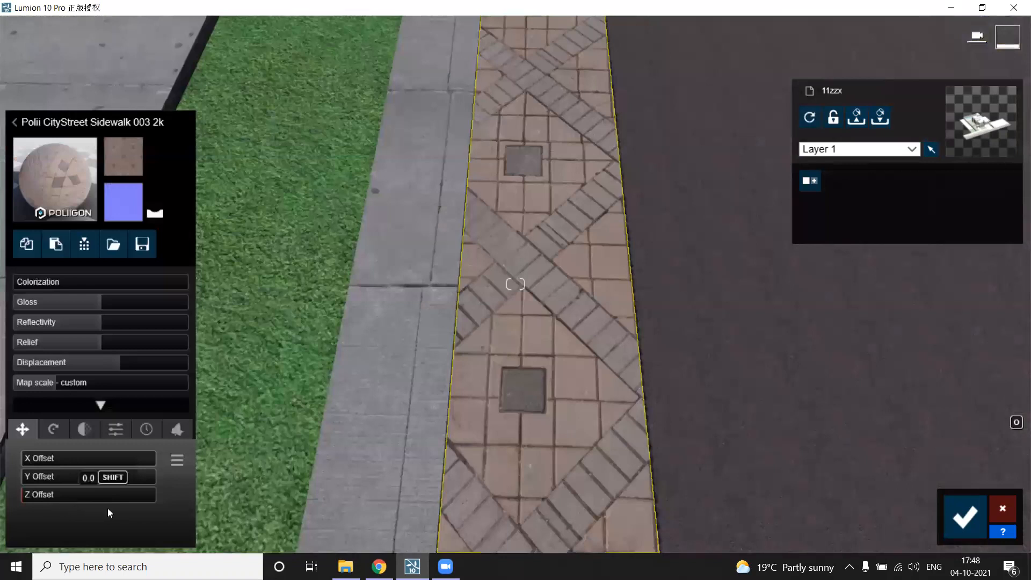
{"action": "left_click_drag", "start_coordinate": [107, 508], "coordinate": [265, 528]}
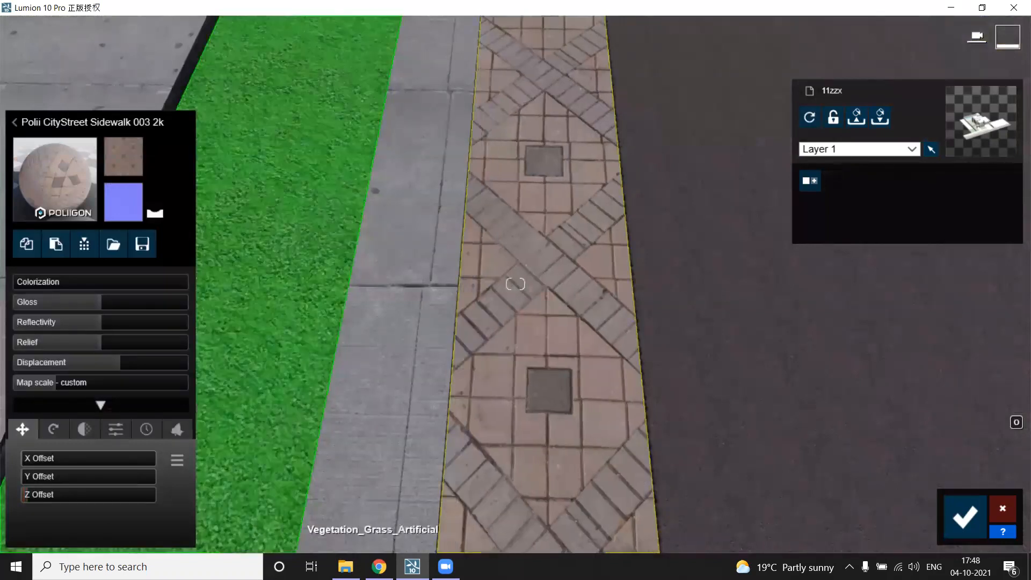
{"action": "right_click_drag", "start_coordinate": [515, 284], "coordinate": [516, 283]}
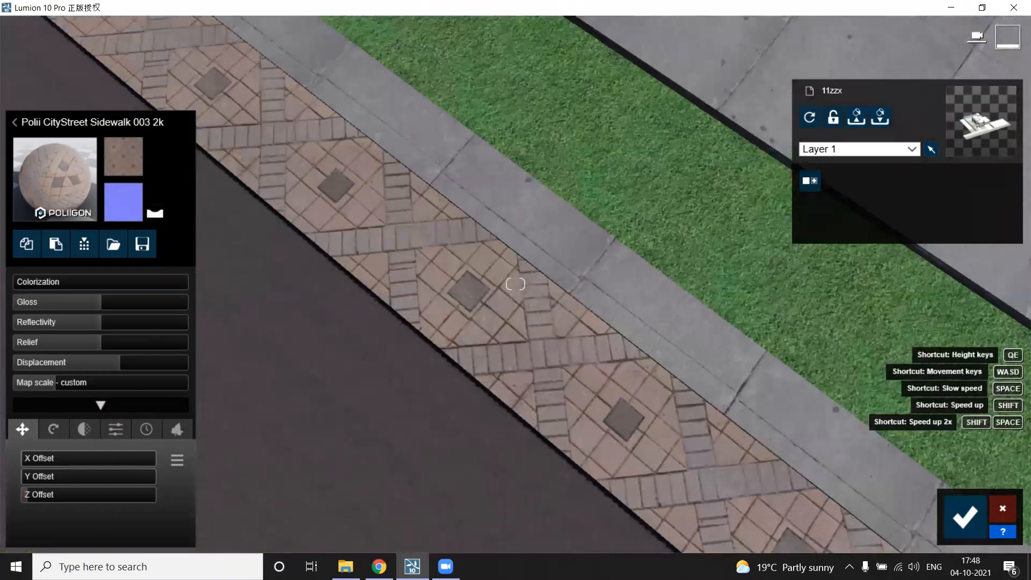
Step: Try Polii CityStreet AsphaltGeneric Worn 001 2k on the road, and replace it with AsphaltGeneric Clean 001 2k
{"action": "right_click_drag", "start_coordinate": [574, 301], "coordinate": [520, 313]}
{"action": "left_click", "coordinate": [521, 313]}
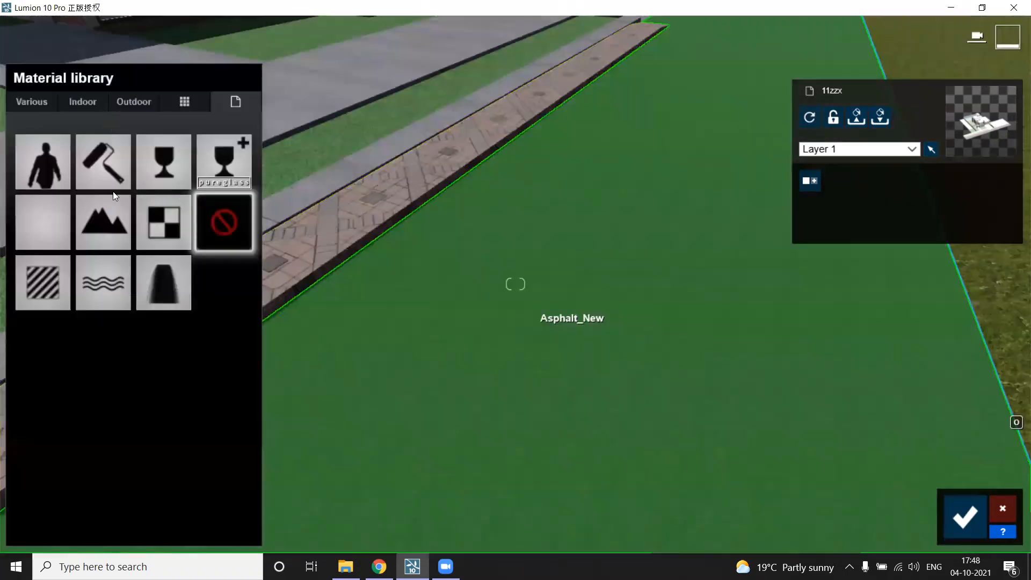
{"action": "left_click", "coordinate": [134, 102]}
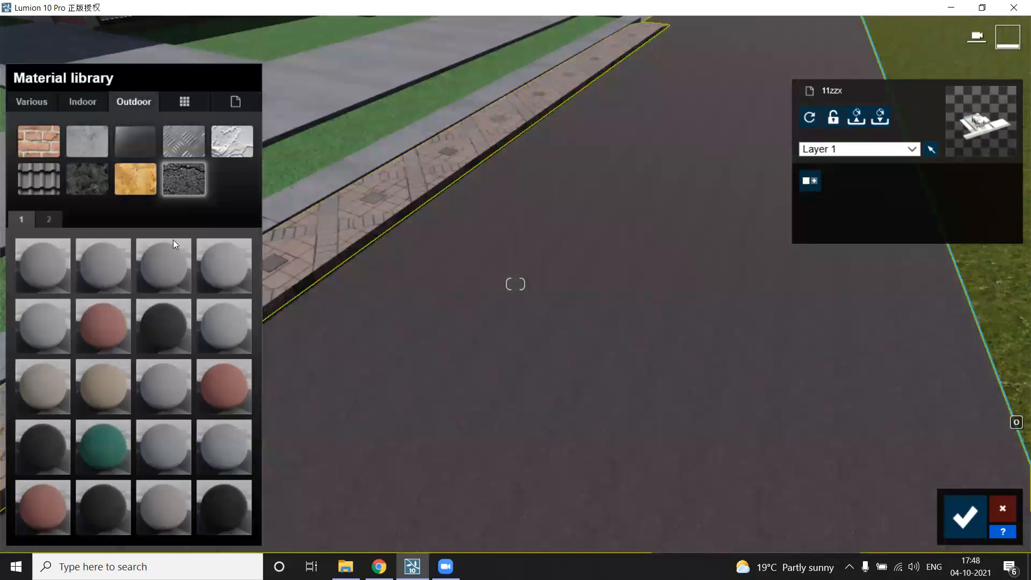
{"action": "left_click", "coordinate": [49, 219]}
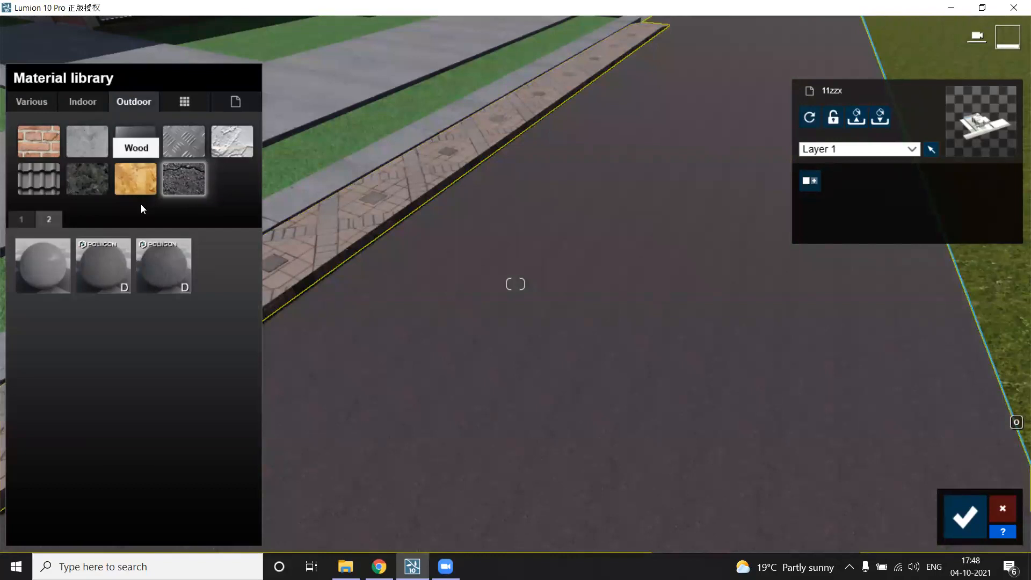
{"action": "left_click", "coordinate": [169, 291]}
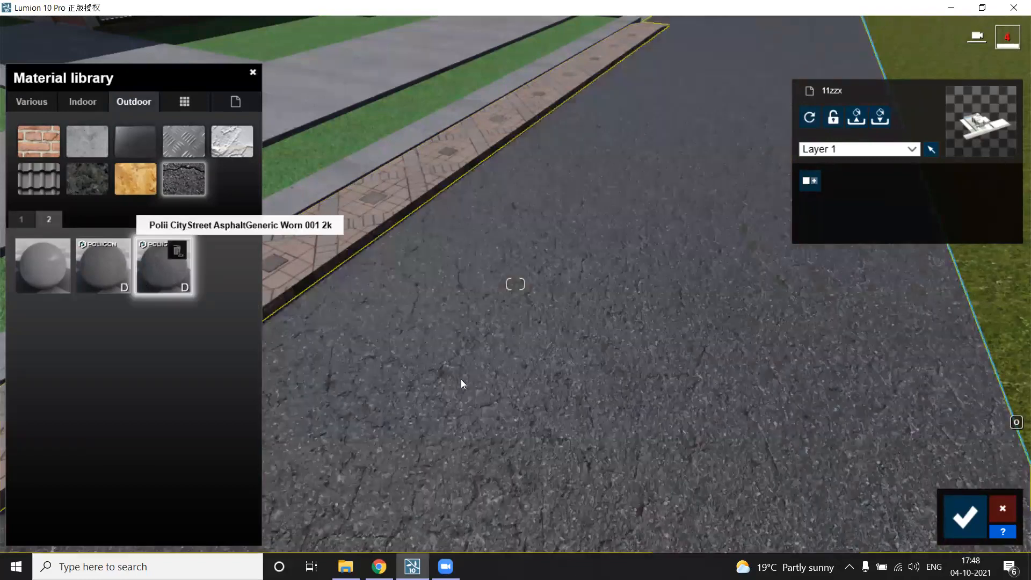
{"action": "left_click", "coordinate": [122, 271]}
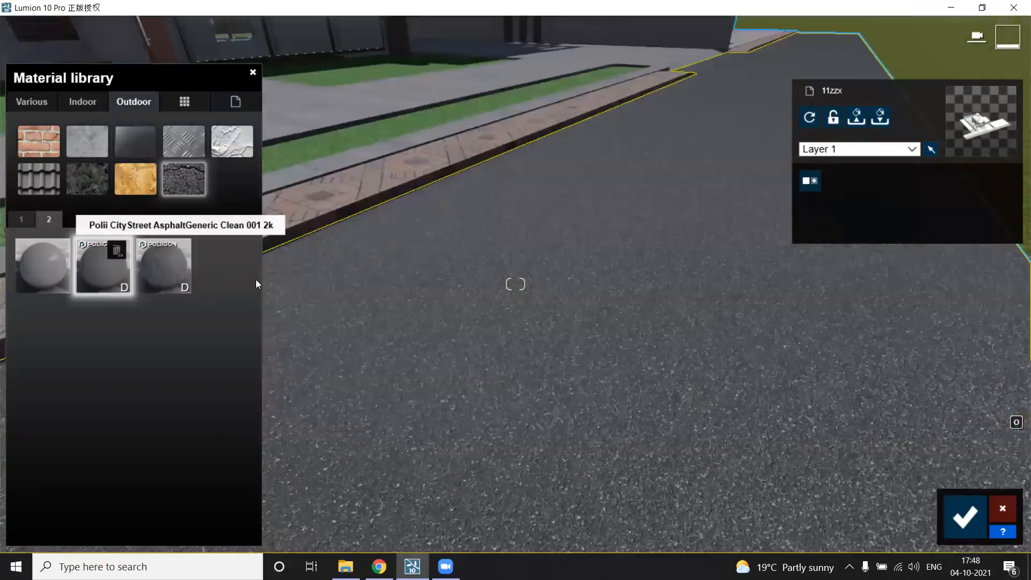
Step: Try the first asphalt on page 2 on the road, replace it with Polii CityStreet AsphaltGeneric Worn 001 2k, and save the material changes
{"action": "left_click", "coordinate": [44, 267]}
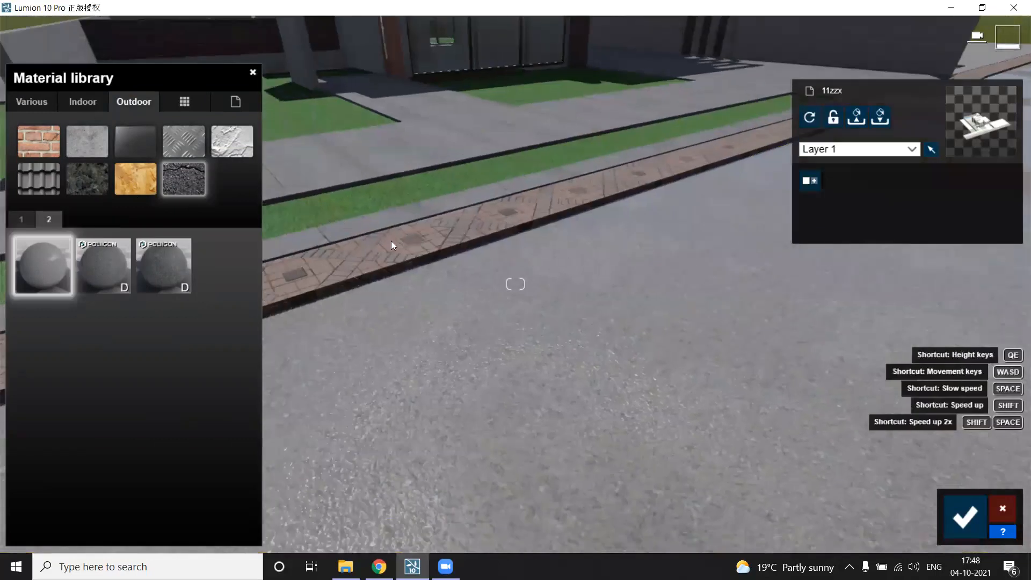
{"action": "right_click_drag", "start_coordinate": [515, 284], "coordinate": [376, 207]}
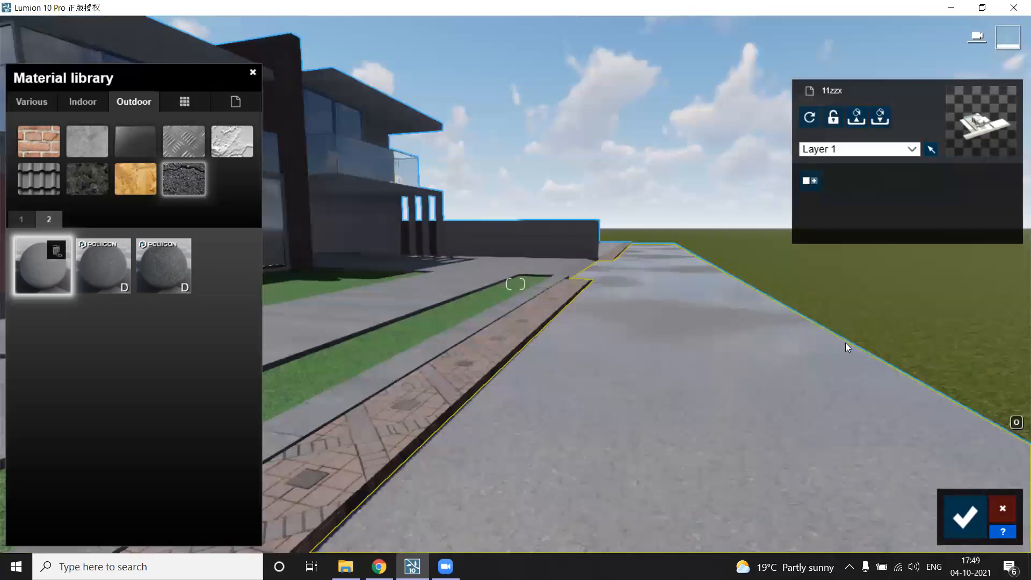
{"action": "left_click", "coordinate": [169, 283]}
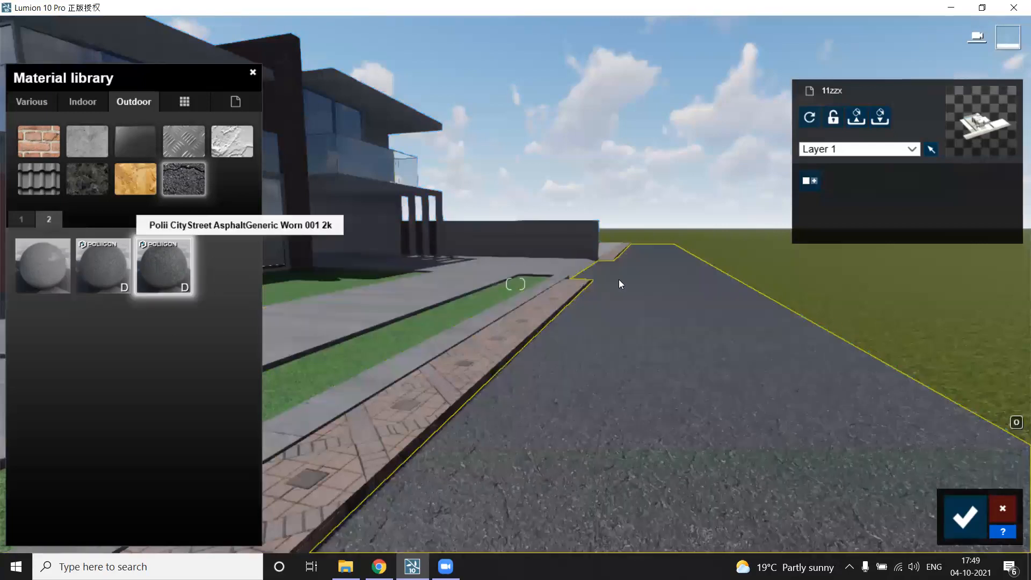
{"action": "right_click_drag", "start_coordinate": [304, 366], "coordinate": [363, 321]}
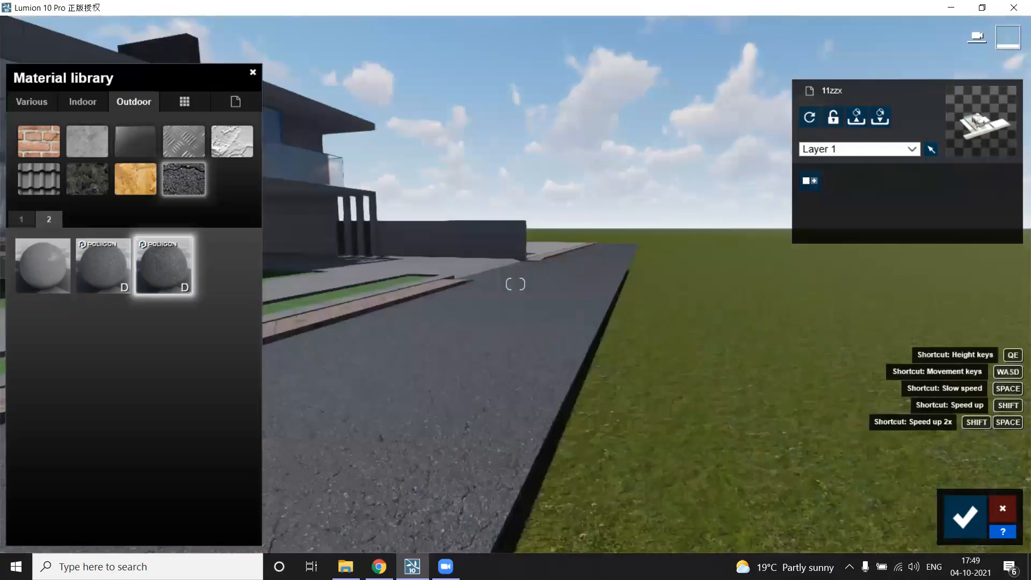
{"action": "right_click_drag", "start_coordinate": [516, 284], "coordinate": [375, 328]}
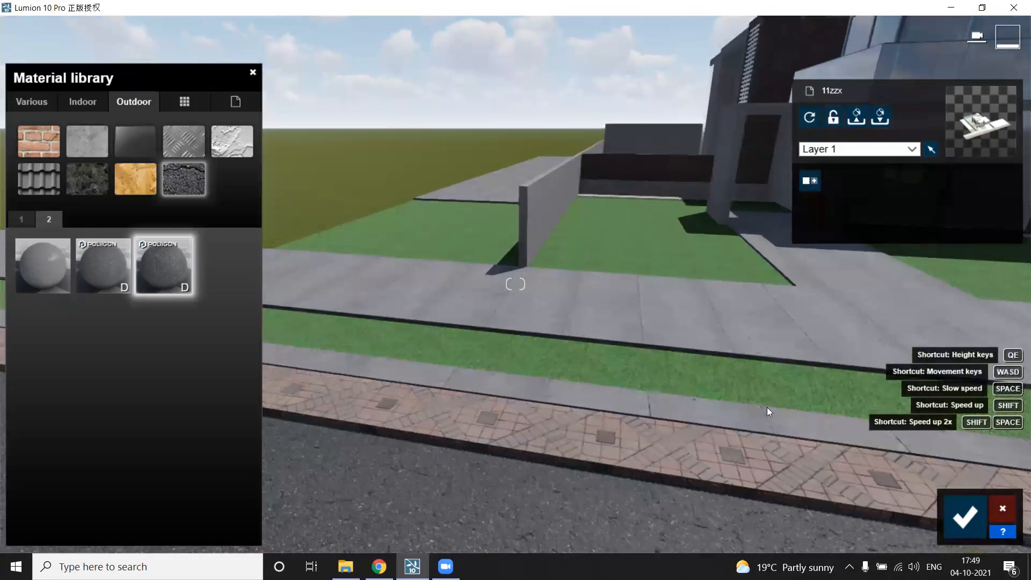
{"action": "right_click_drag", "start_coordinate": [767, 411], "coordinate": [838, 451]}
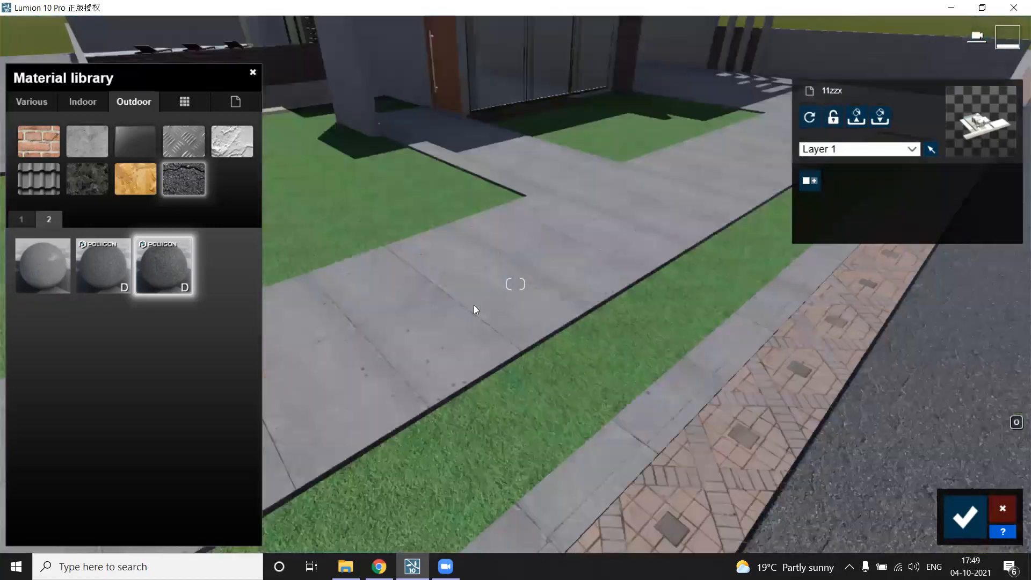
{"action": "right_click_drag", "start_coordinate": [539, 334], "coordinate": [482, 412]}
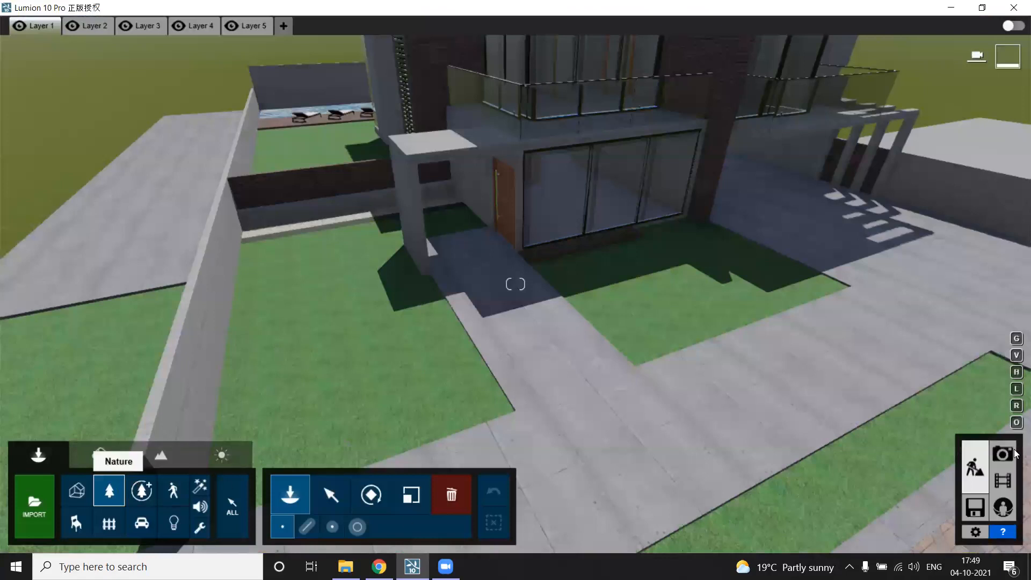
Step: Check the house in the saved photo view, return to build mode, and rename Layer 2 as Objects
{"action": "left_click", "coordinate": [147, 498]}
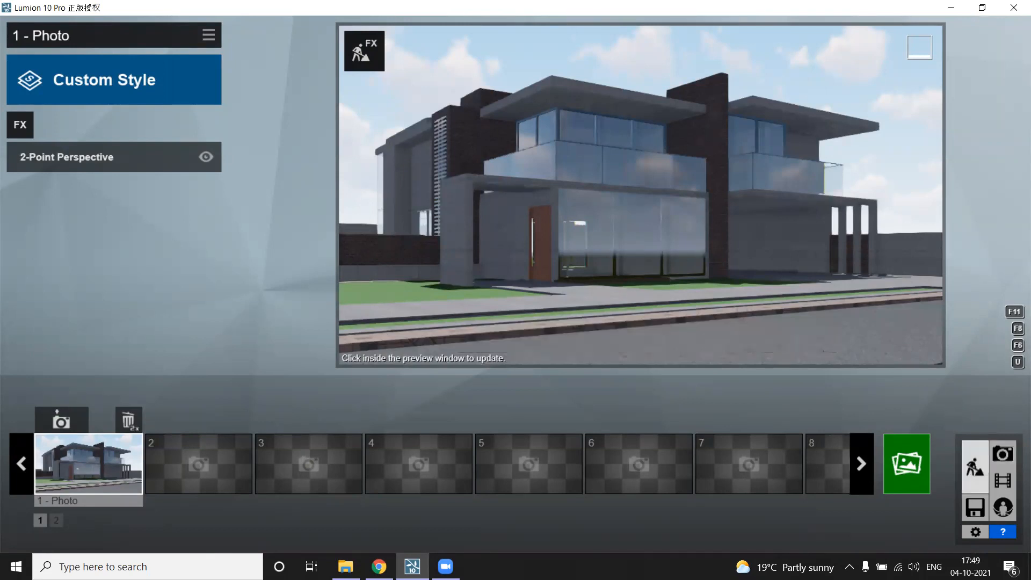
{"action": "left_click", "coordinate": [975, 467]}
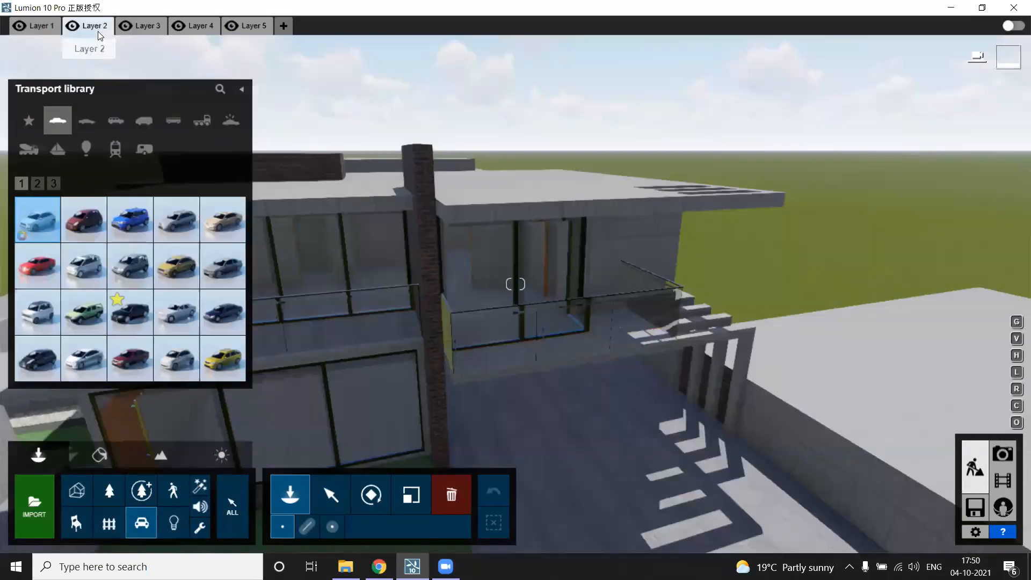
{"action": "double_click", "coordinate": [98, 31]}
{"action": "type", "text": "Obj"}
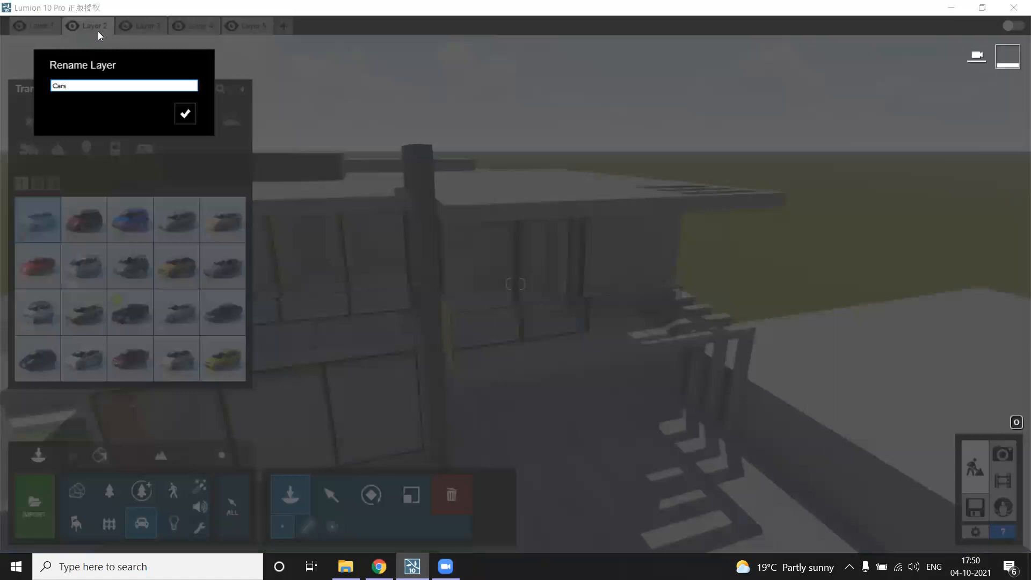
{"action": "type", "text": "ects"}
{"action": "key", "text": "Return"}
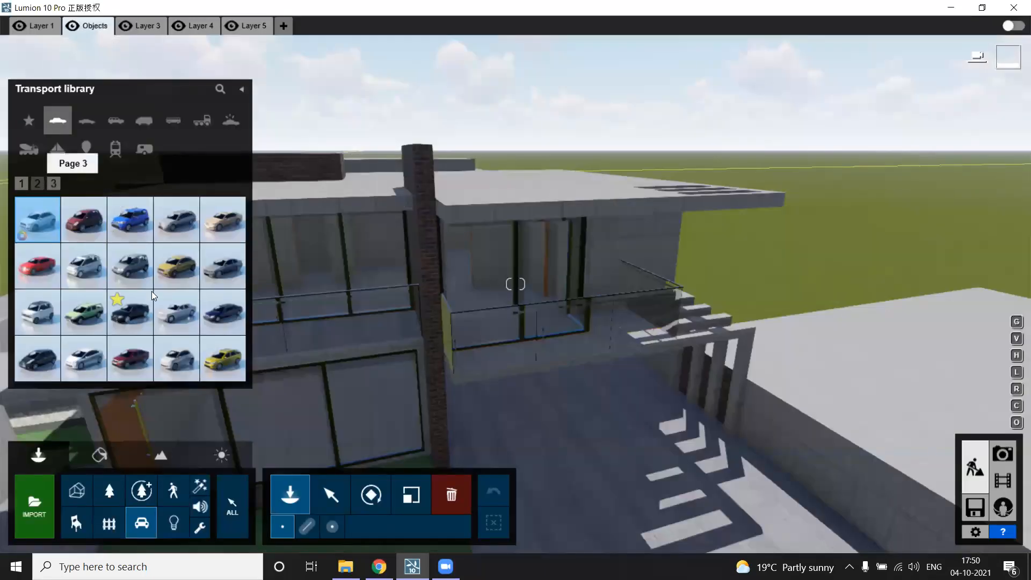
Step: Place Car HD 007 and SportsCar 005 side by side on the paving under the carport
{"action": "scroll", "coordinate": [151, 291], "scroll_direction": "down", "scroll_amount": 1}
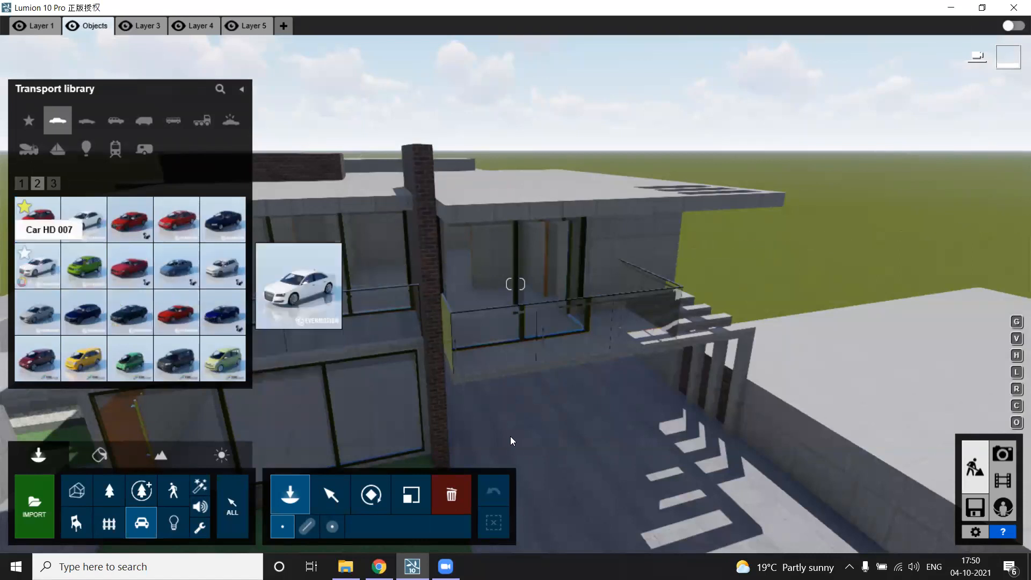
{"action": "left_click", "coordinate": [508, 417]}
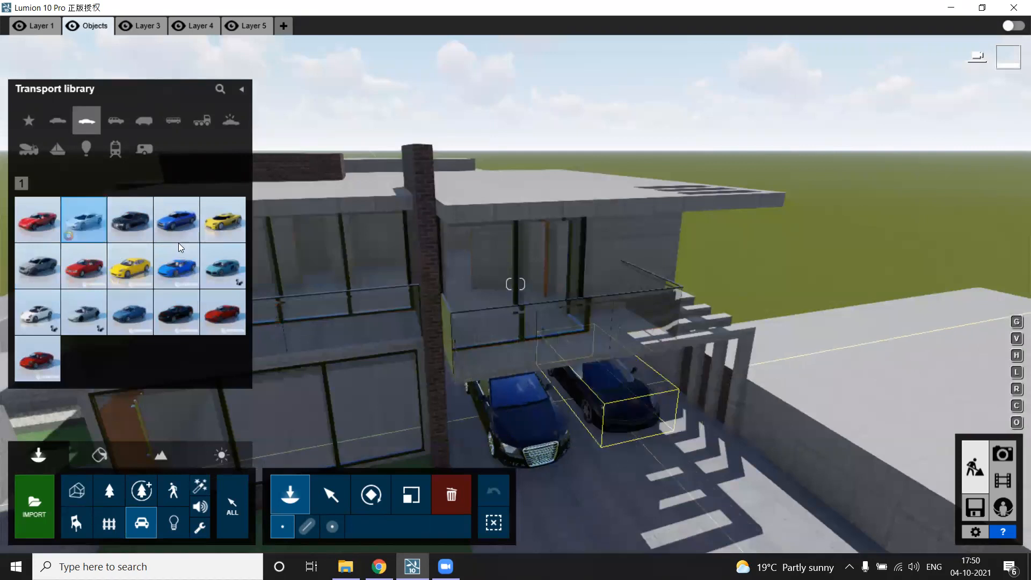
{"action": "left_click", "coordinate": [213, 221]}
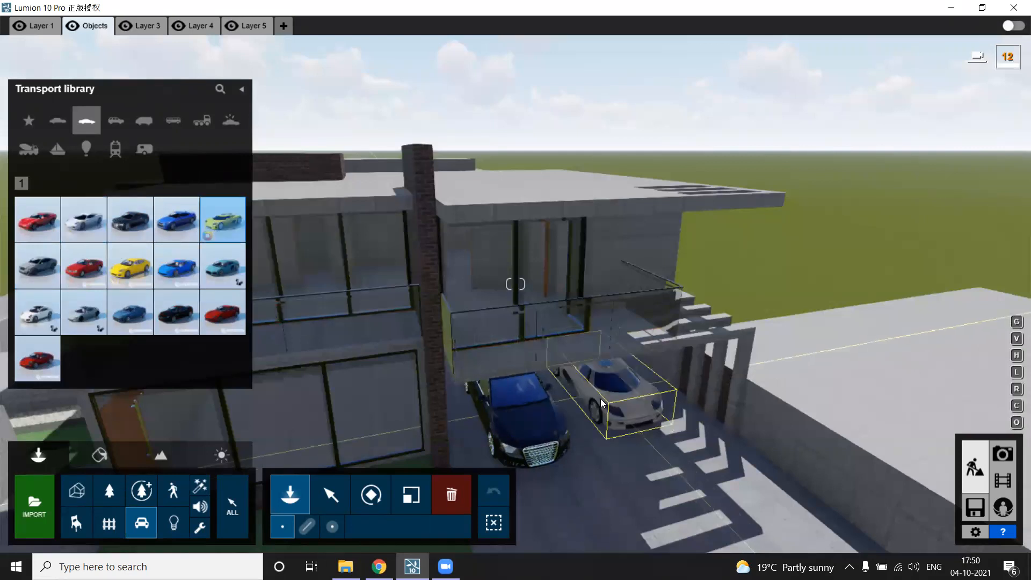
{"action": "left_click", "coordinate": [599, 401]}
{"action": "key", "text": "e"}
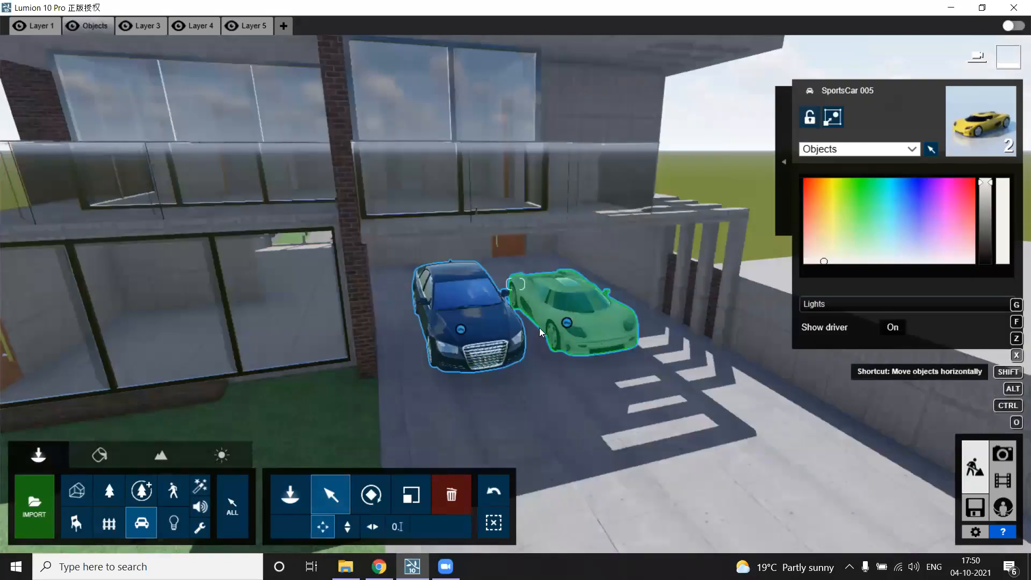
{"action": "right_click_drag", "start_coordinate": [539, 327], "coordinate": [542, 322]}
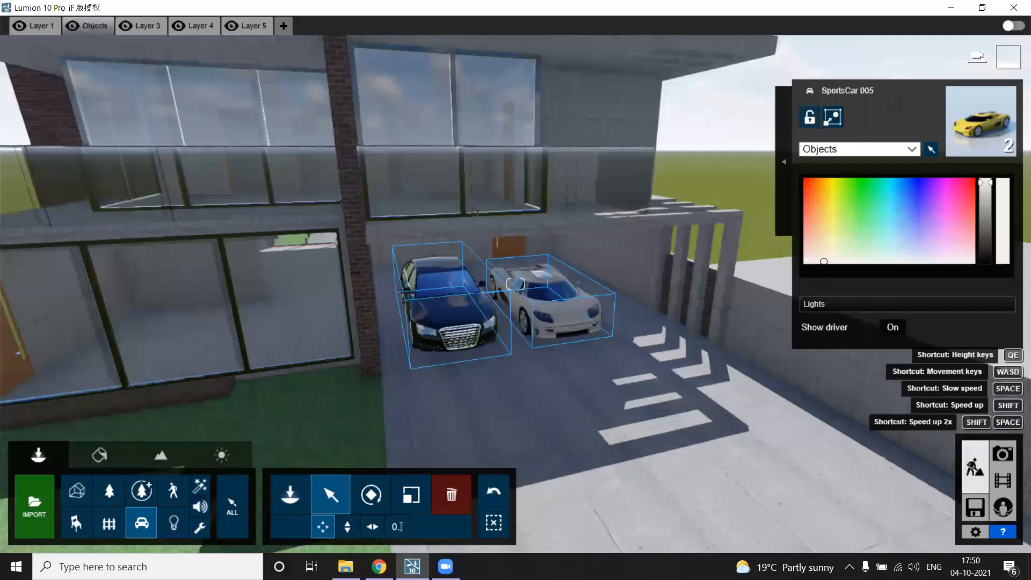
{"action": "right_click_drag", "start_coordinate": [515, 284], "coordinate": [408, 284]}
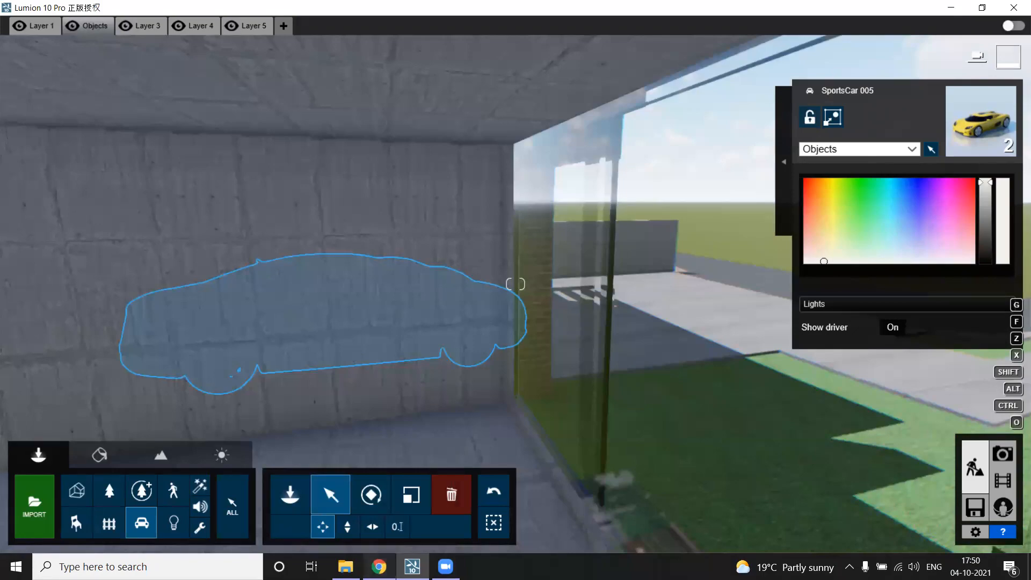
Step: Switch to Chrome, open the 3D Warehouse site in a new tab, and search it for curtain
{"action": "left_click", "coordinate": [380, 567]}
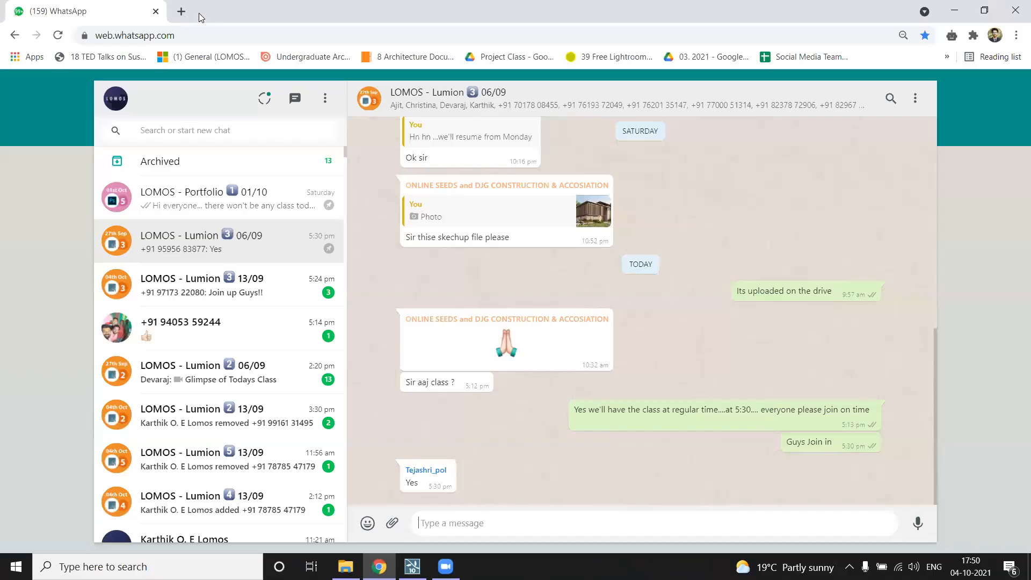
{"action": "key", "text": "ctrl+t"}
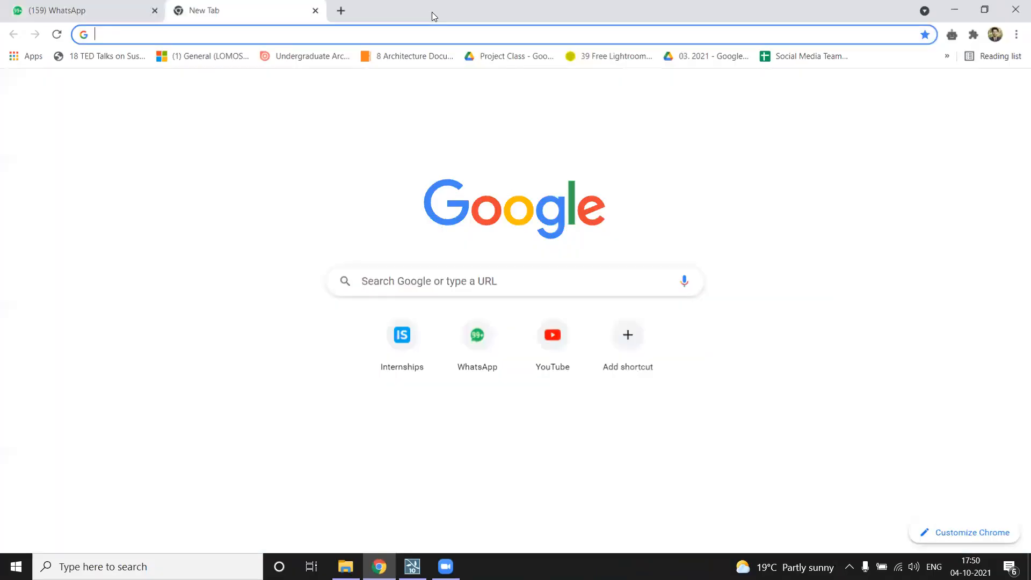
{"action": "type", "text": "3dwa"}
{"action": "key", "text": "Return"}
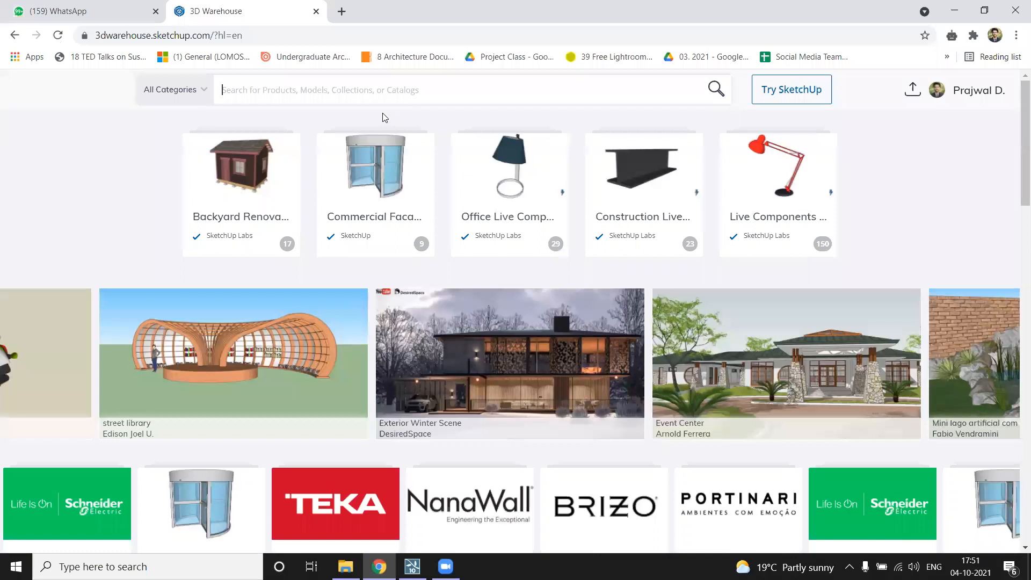
{"action": "type", "text": "curtain"}
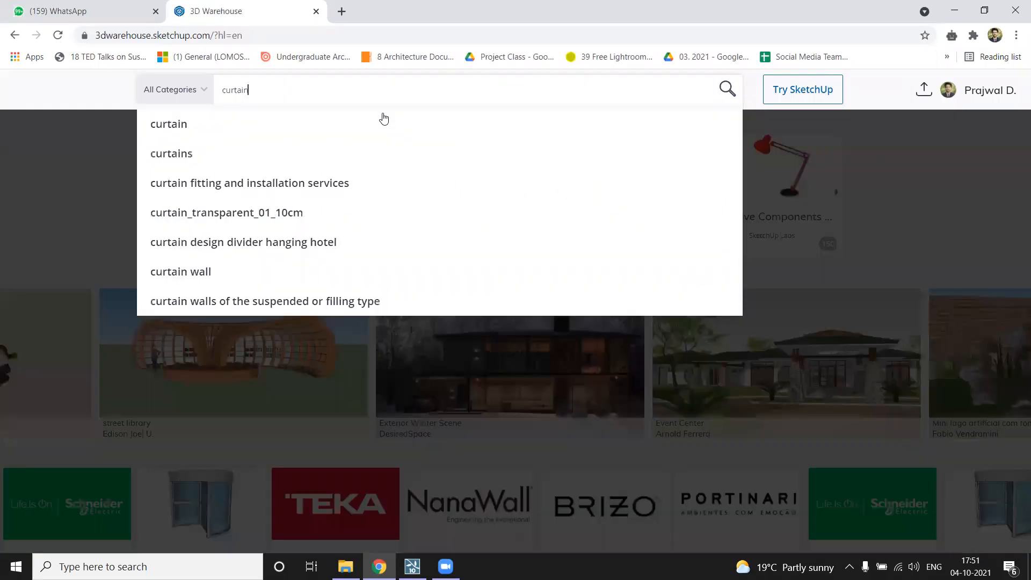
{"action": "key", "text": "Return"}
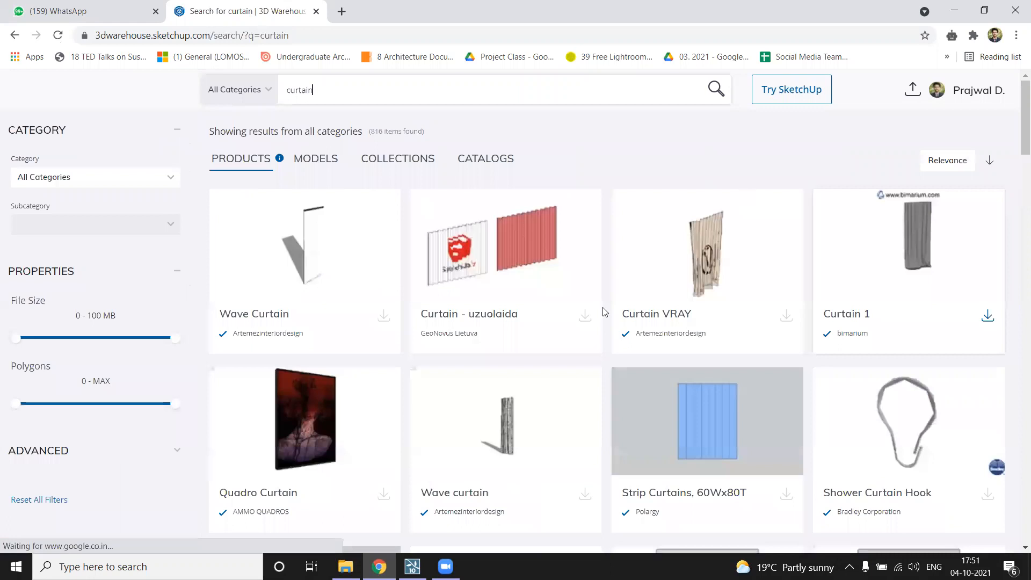
Step: Look through the curtain products and user-made curtain models for suitable window curtains
{"action": "scroll", "coordinate": [583, 356], "scroll_direction": "down", "scroll_amount": 3}
{"action": "scroll", "coordinate": [584, 365], "scroll_direction": "up", "scroll_amount": 3}
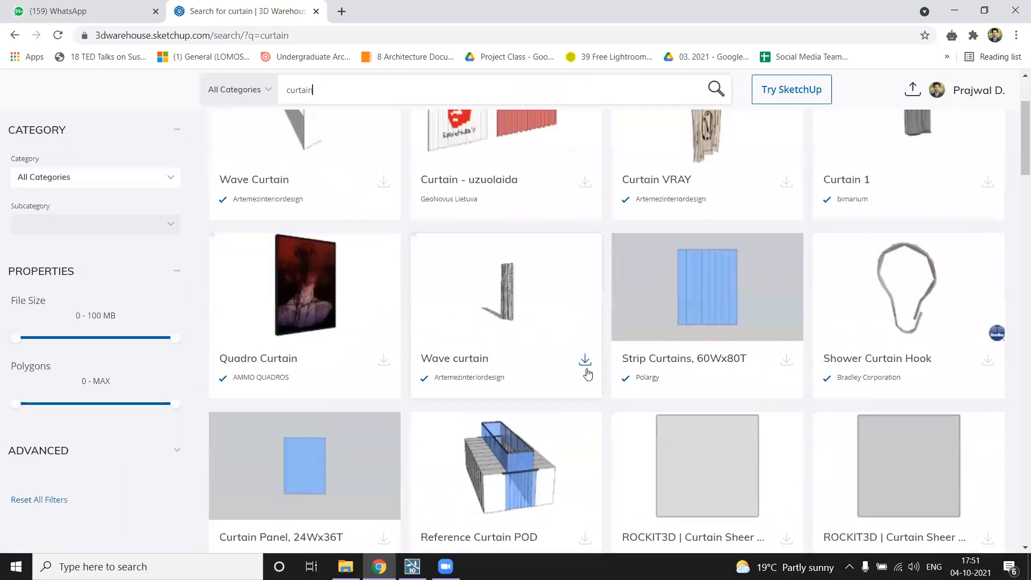
{"action": "left_click_drag", "start_coordinate": [312, 171], "coordinate": [341, 161]}
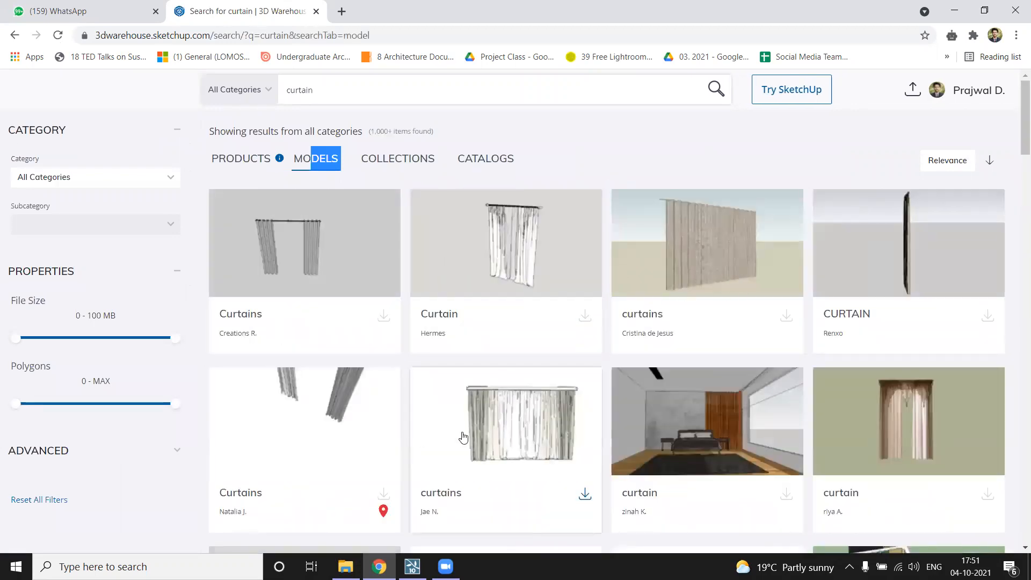
{"action": "scroll", "coordinate": [494, 425], "scroll_direction": "down", "scroll_amount": 1}
{"action": "scroll", "coordinate": [483, 387], "scroll_direction": "down", "scroll_amount": 1}
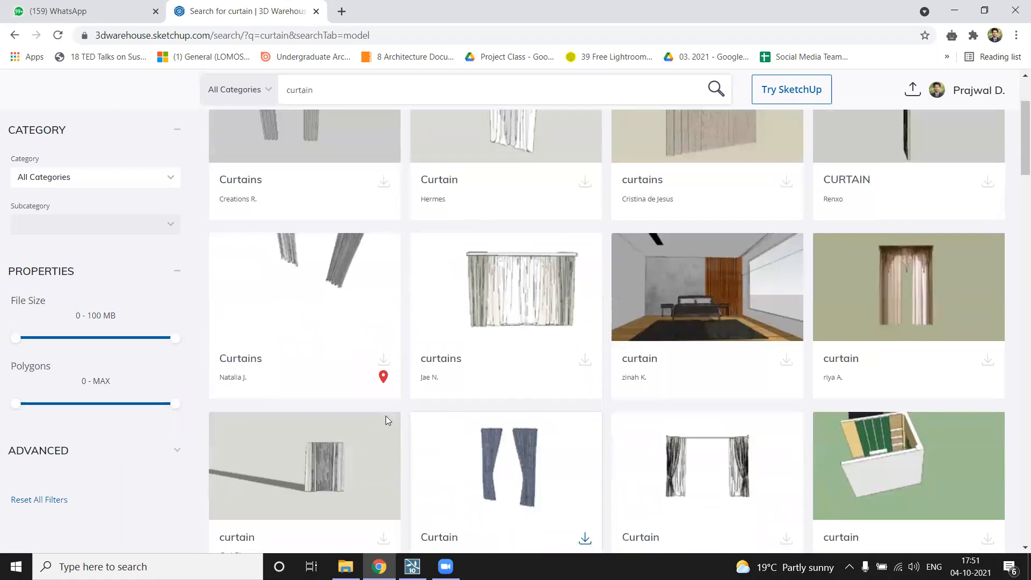
{"action": "scroll", "coordinate": [376, 421], "scroll_direction": "down", "scroll_amount": 2}
{"action": "scroll", "coordinate": [404, 417], "scroll_direction": "down", "scroll_amount": 5}
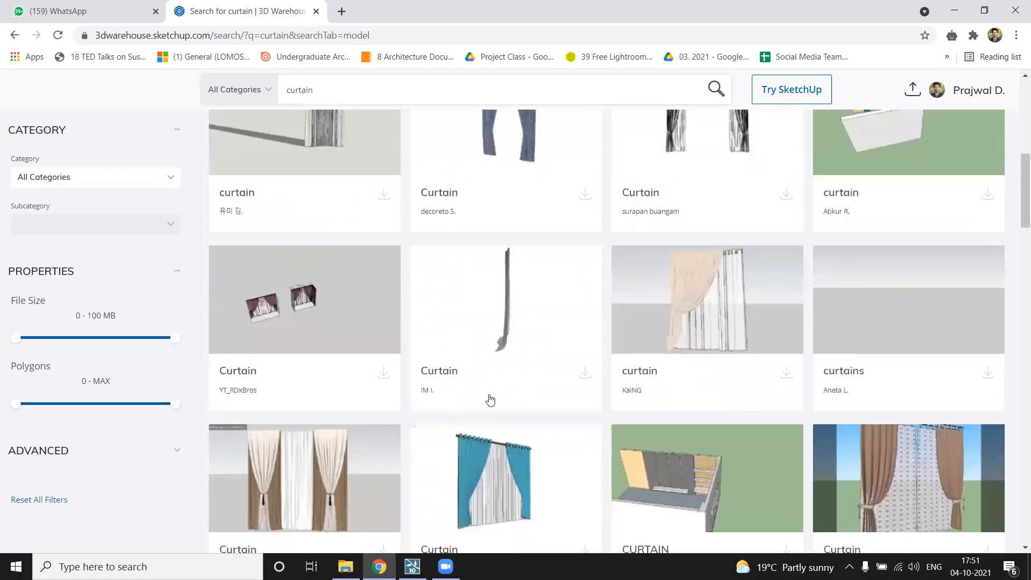
{"action": "scroll", "coordinate": [403, 384], "scroll_direction": "down", "scroll_amount": 8}
{"action": "scroll", "coordinate": [474, 422], "scroll_direction": "down", "scroll_amount": 5}
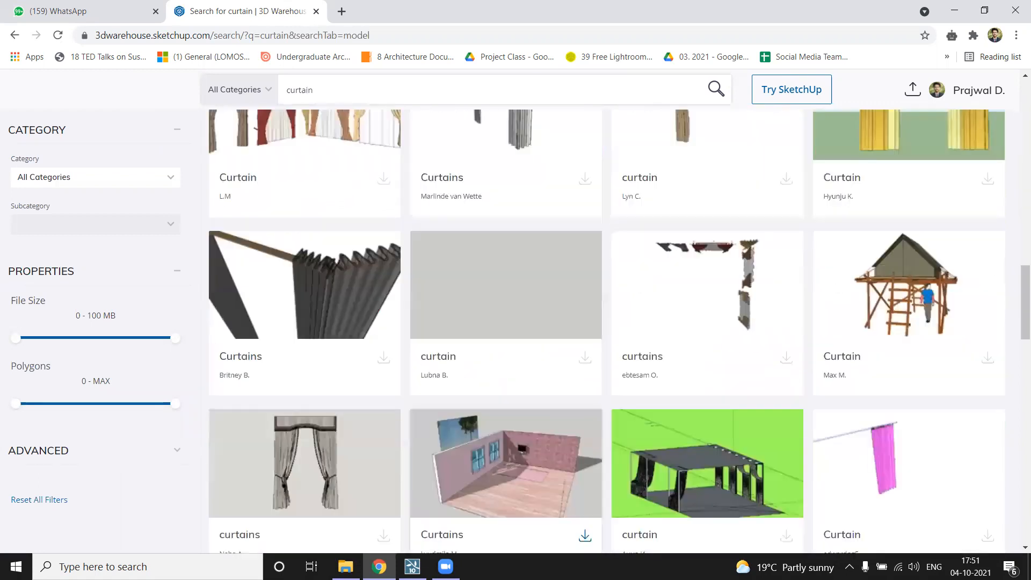
Step: Switch back to Lumion and place an L-shaped sofa from page 13 of the indoor seating in the ground-floor room
{"action": "left_click", "coordinate": [413, 567]}
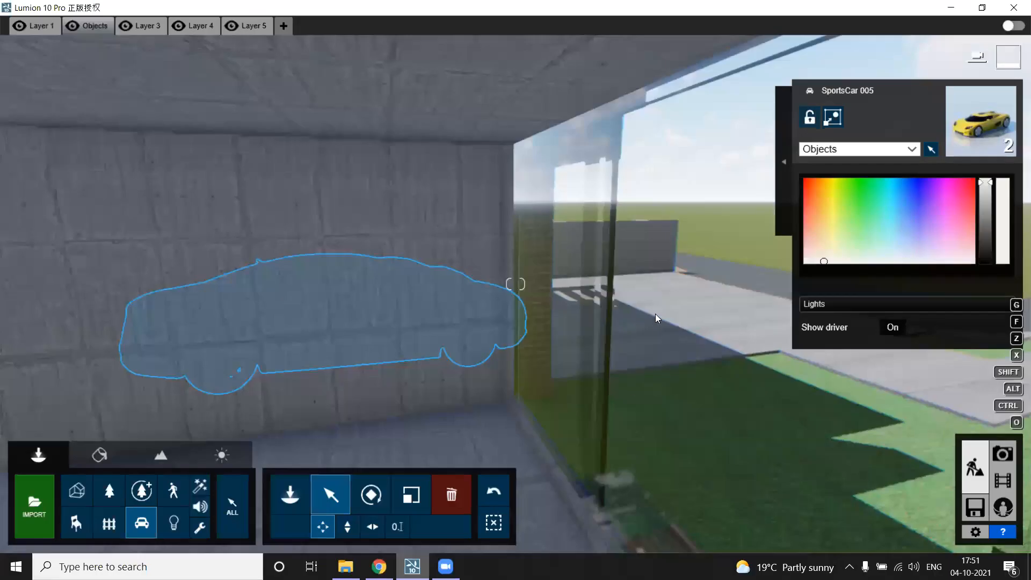
{"action": "key", "text": "s"}
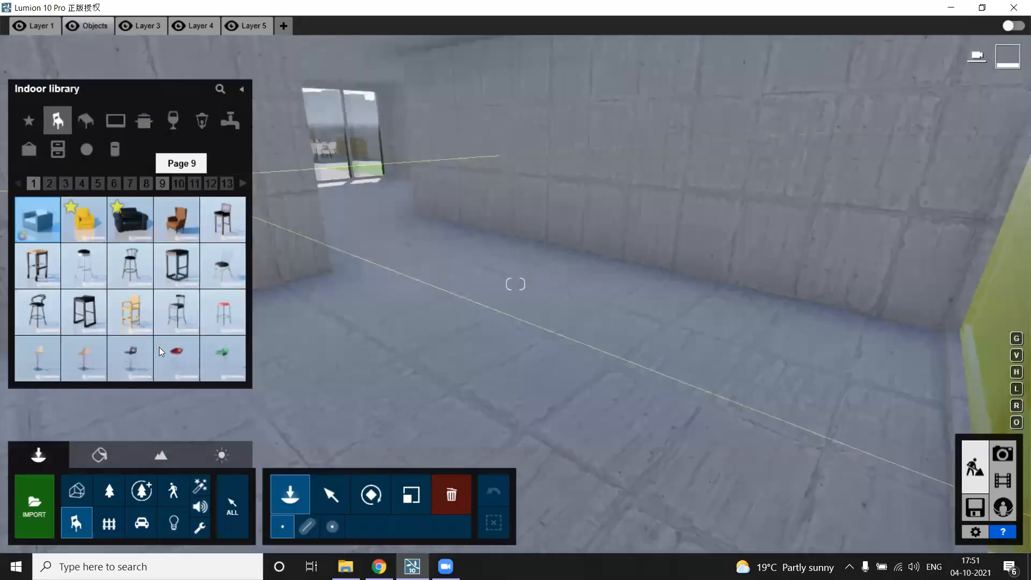
{"action": "left_click", "coordinate": [225, 185]}
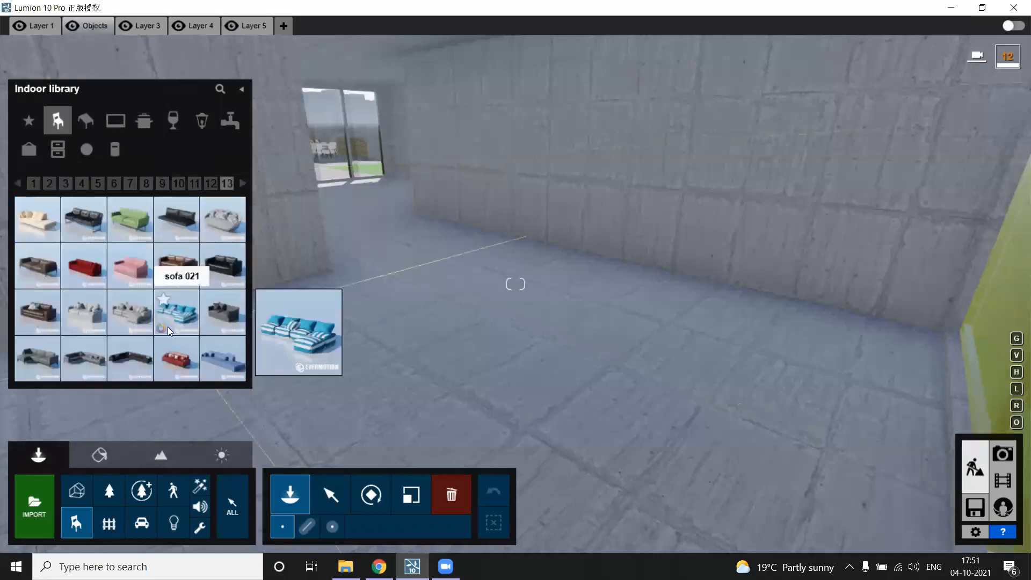
{"action": "left_click", "coordinate": [141, 317]}
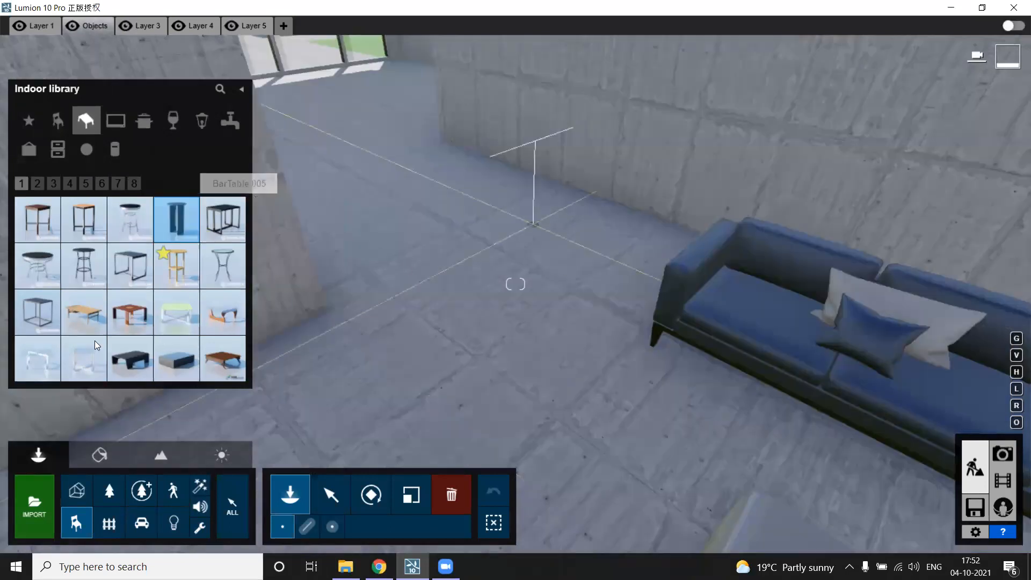
Step: Place CoffeeTable 035 from page 3 of the indoor tables beside the end of the sofa, and select it
{"action": "mouse_move", "coordinate": [57, 215]}
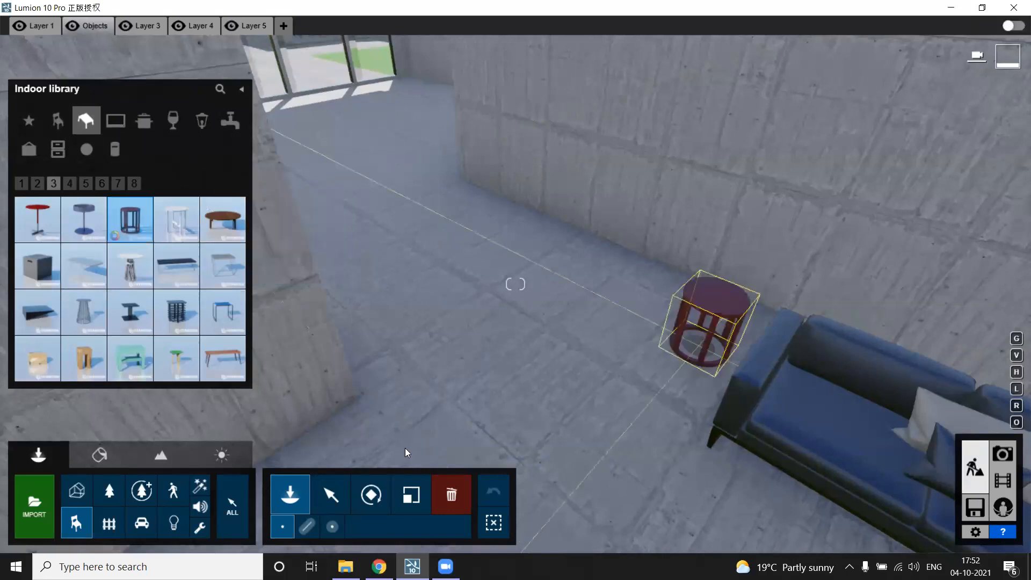
{"action": "left_click", "coordinate": [698, 345]}
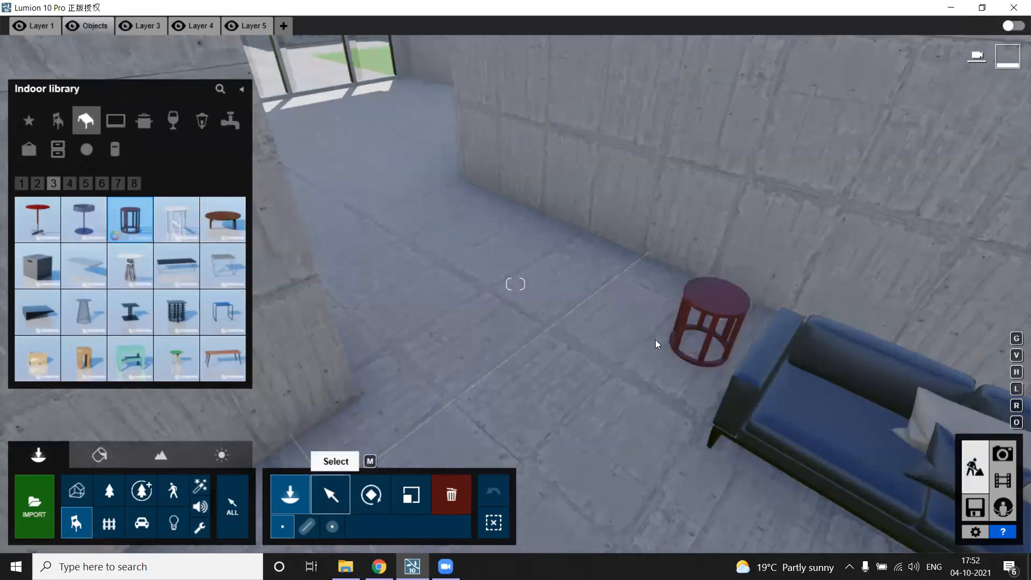
{"action": "left_click", "coordinate": [698, 349]}
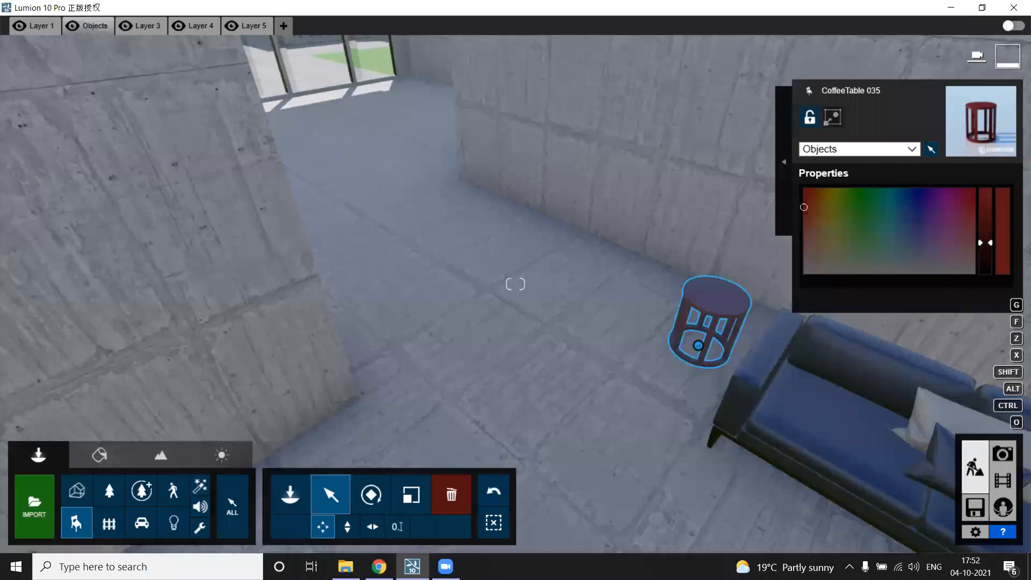
{"action": "right_click_drag", "start_coordinate": [892, 283], "coordinate": [841, 255]}
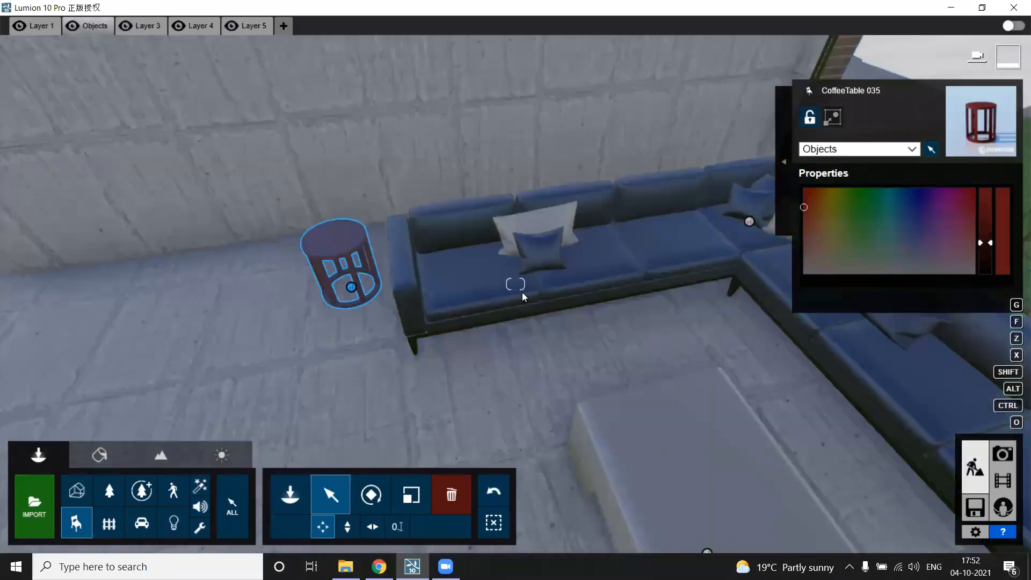
Step: Search the indoor library for canvas and place Canvas 008 on the wall above the L-shaped sofa
{"action": "right_click_drag", "start_coordinate": [589, 232], "coordinate": [633, 252]}
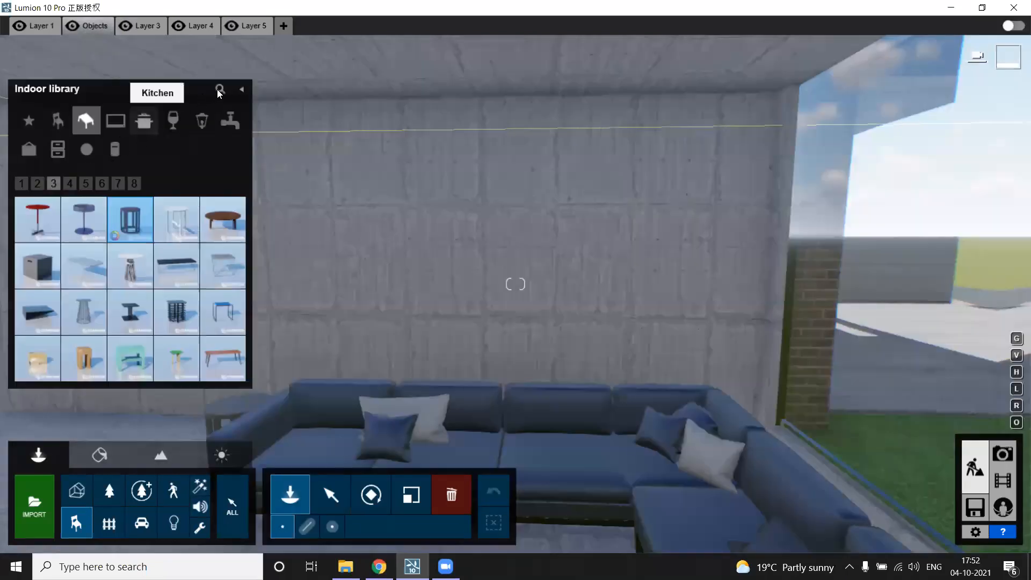
{"action": "left_click", "coordinate": [220, 89]}
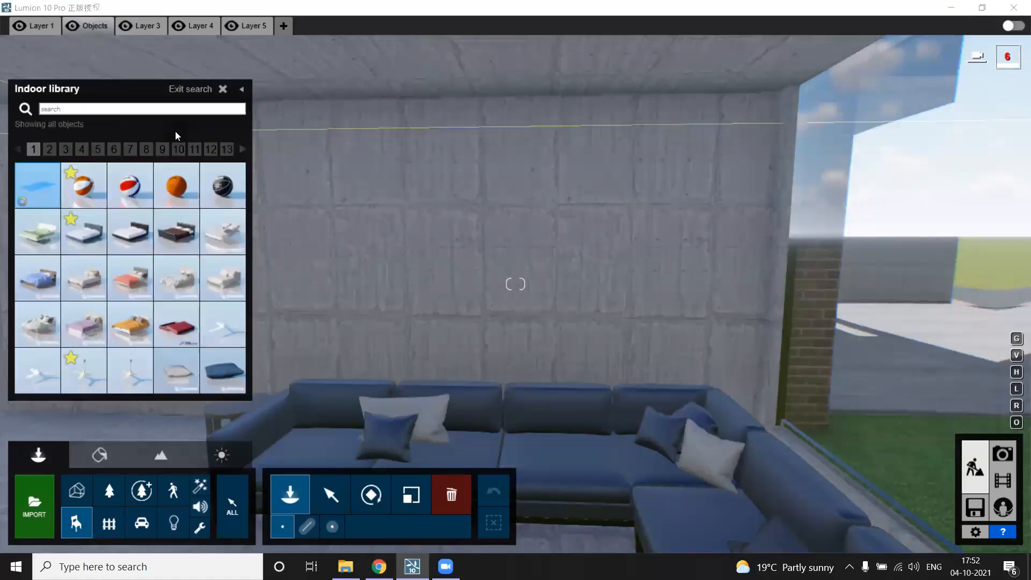
{"action": "key", "text": "a"}
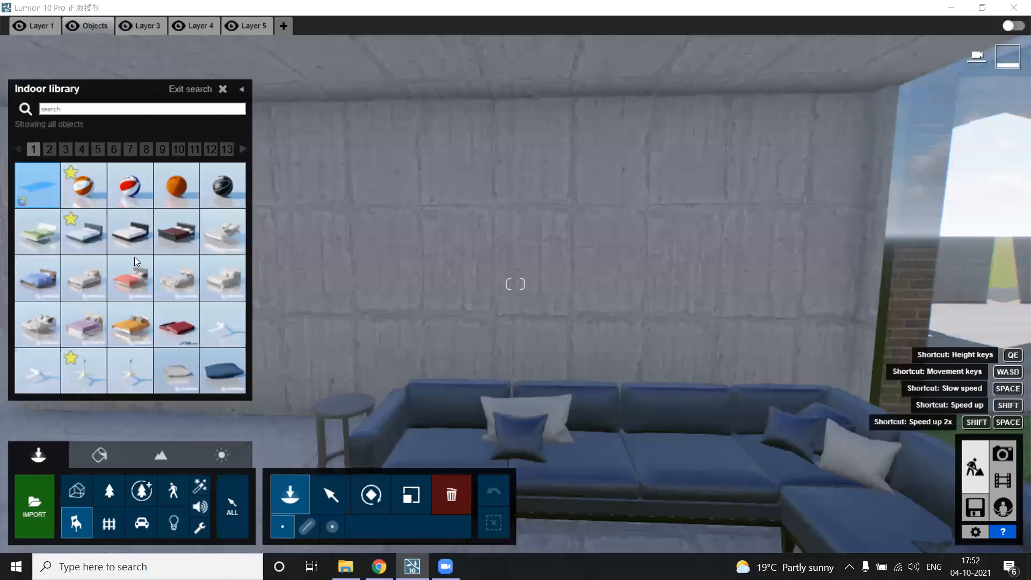
{"action": "type", "text": "canvas"}
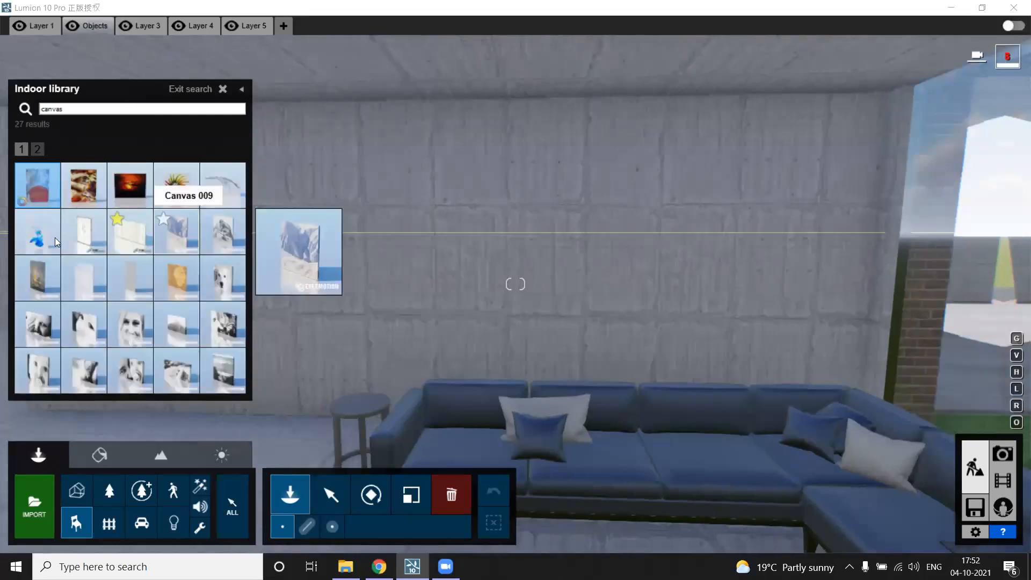
{"action": "left_click", "coordinate": [38, 243]}
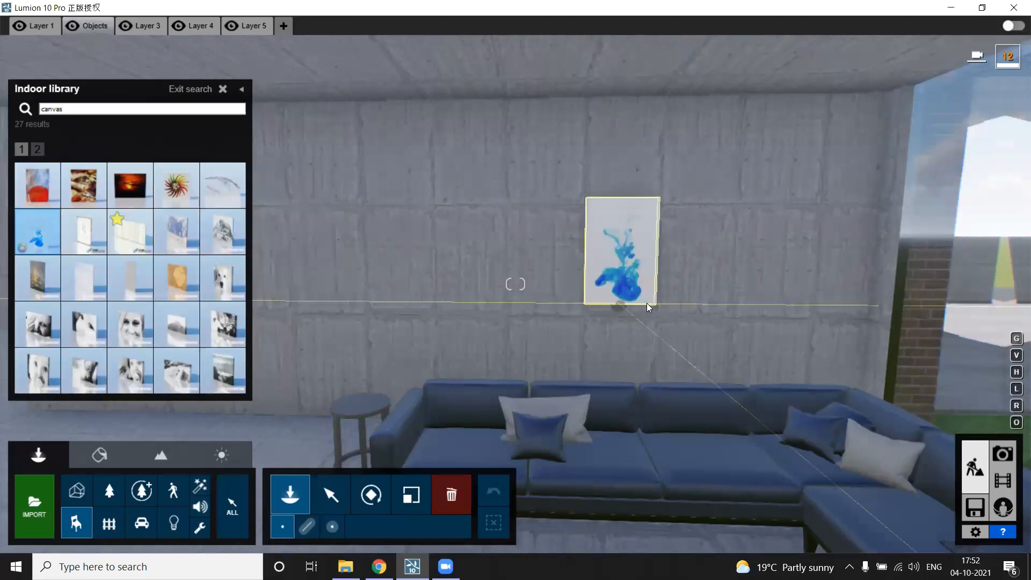
{"action": "left_click", "coordinate": [144, 249]}
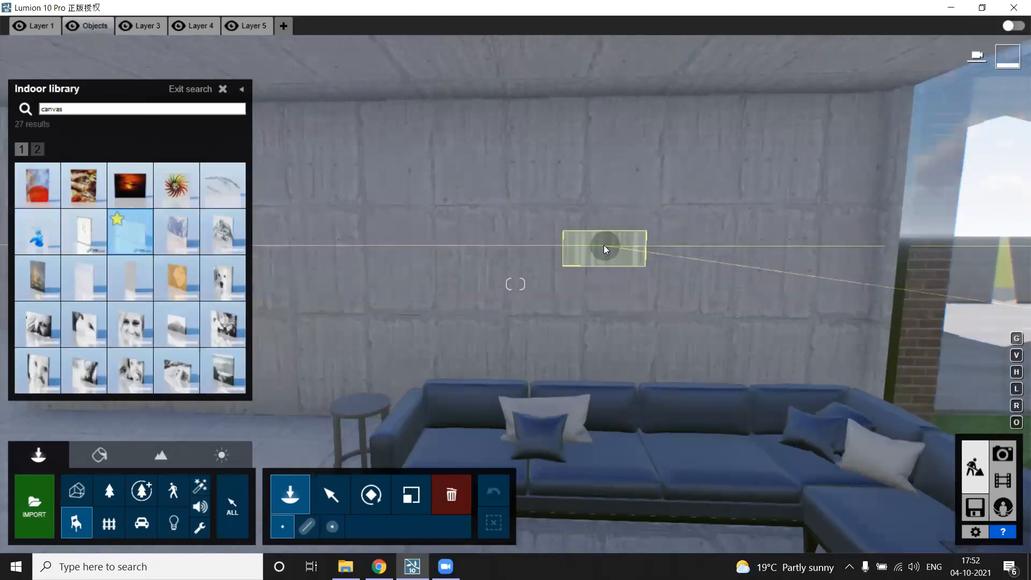
{"action": "left_click", "coordinate": [495, 347]}
Step: Scale Canvas 008 up to about 4.1x so it spans much of the wall above the sofa
{"action": "left_click", "coordinate": [403, 505]}
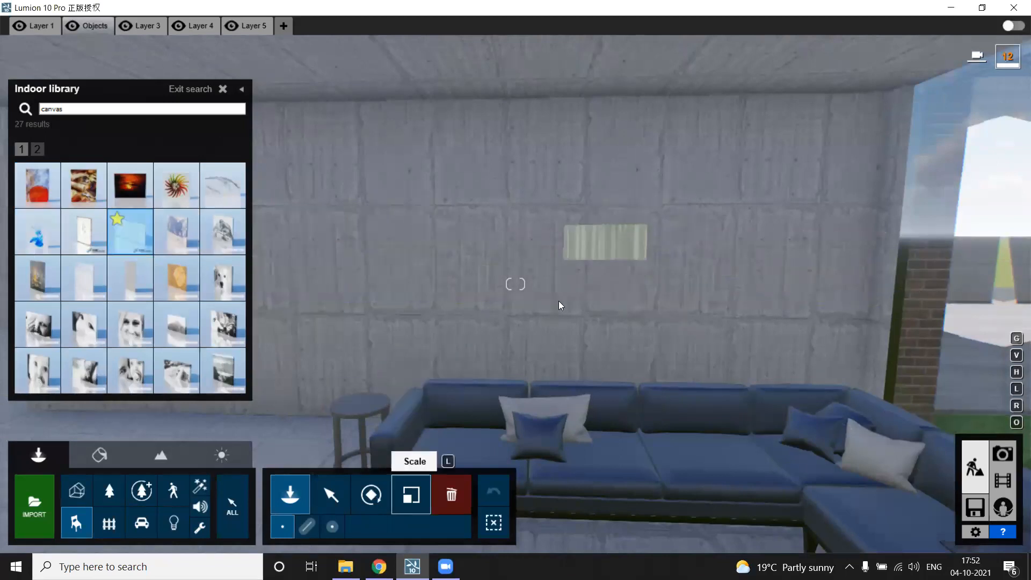
{"action": "left_click", "coordinate": [606, 243]}
{"action": "left_click_drag", "start_coordinate": [566, 506], "coordinate": [582, 507]}
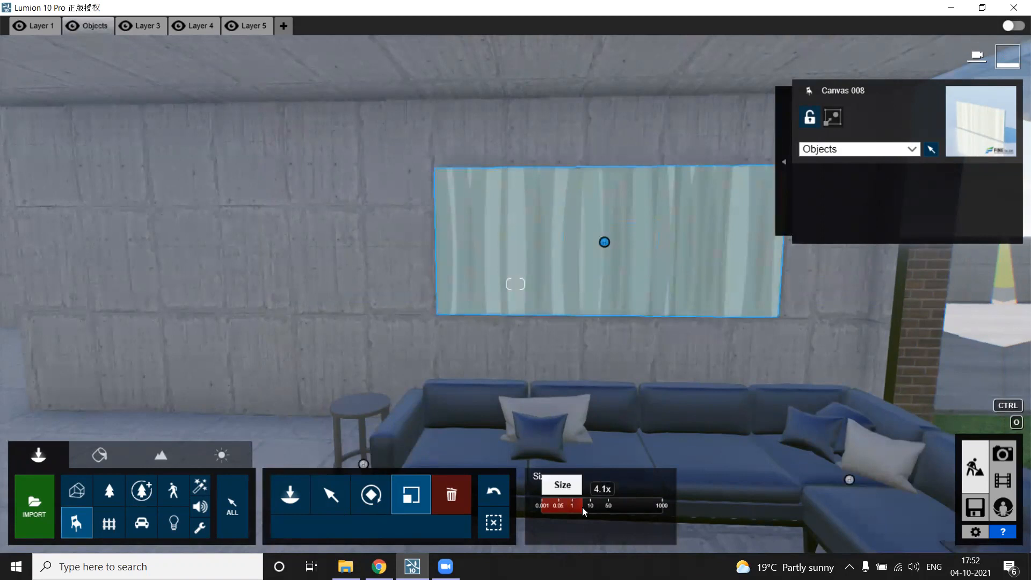
Step: Adjust the enlarged Canvas 008 horizontally against the concrete wall behind the sofa
{"action": "right_click_drag", "start_coordinate": [639, 378], "coordinate": [483, 378]}
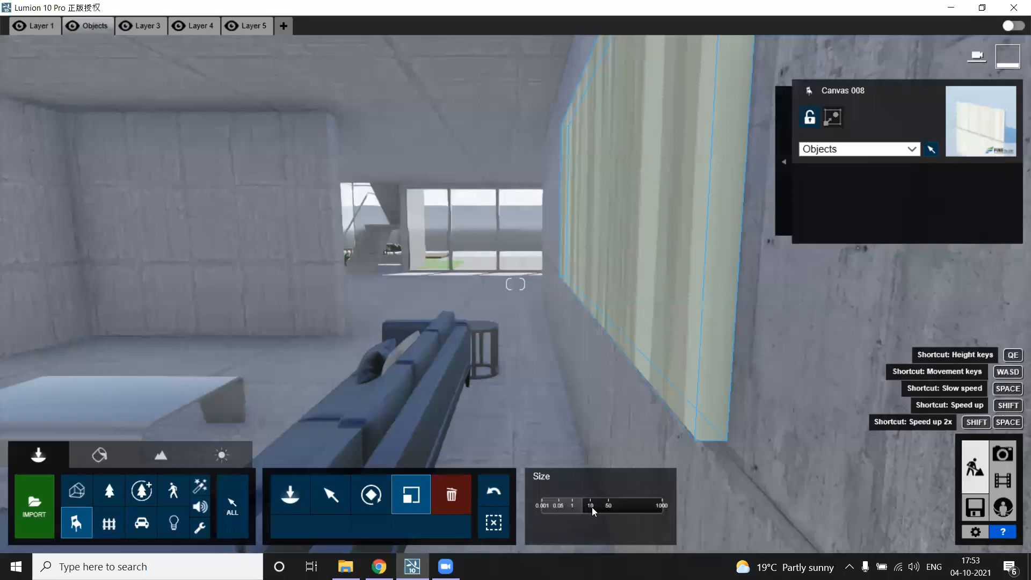
{"action": "mouse_move", "coordinate": [610, 504]}
{"action": "left_mouse_down"}
{"action": "mouse_move", "coordinate": [574, 503]}
{"action": "mouse_move", "coordinate": [617, 503]}
{"action": "left_mouse_up"}
{"action": "left_click_drag", "start_coordinate": [845, 498], "coordinate": [1013, 455]}
{"action": "left_click", "coordinate": [337, 502]}
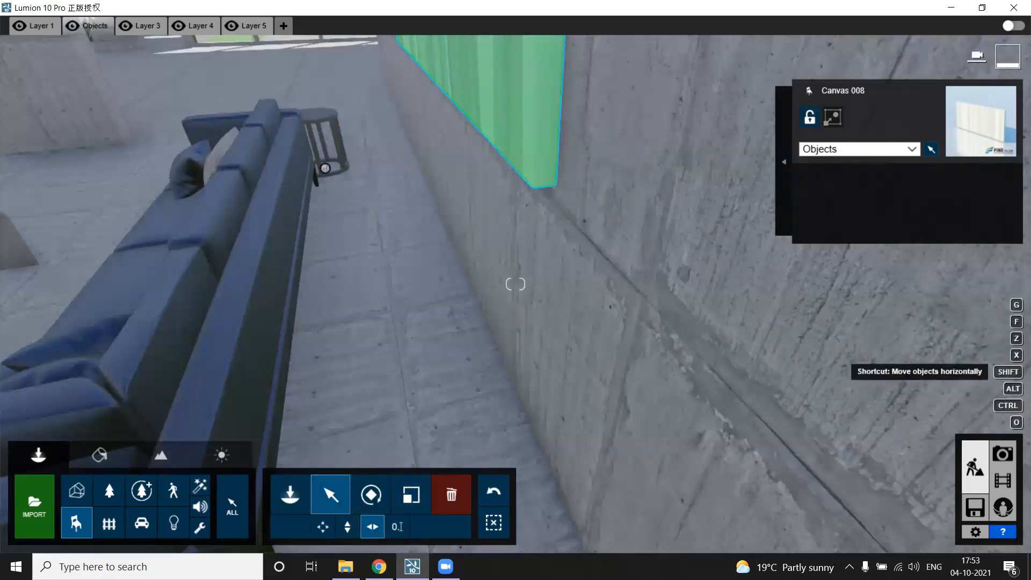
{"action": "right_click_drag", "start_coordinate": [371, 527], "coordinate": [363, 517]}
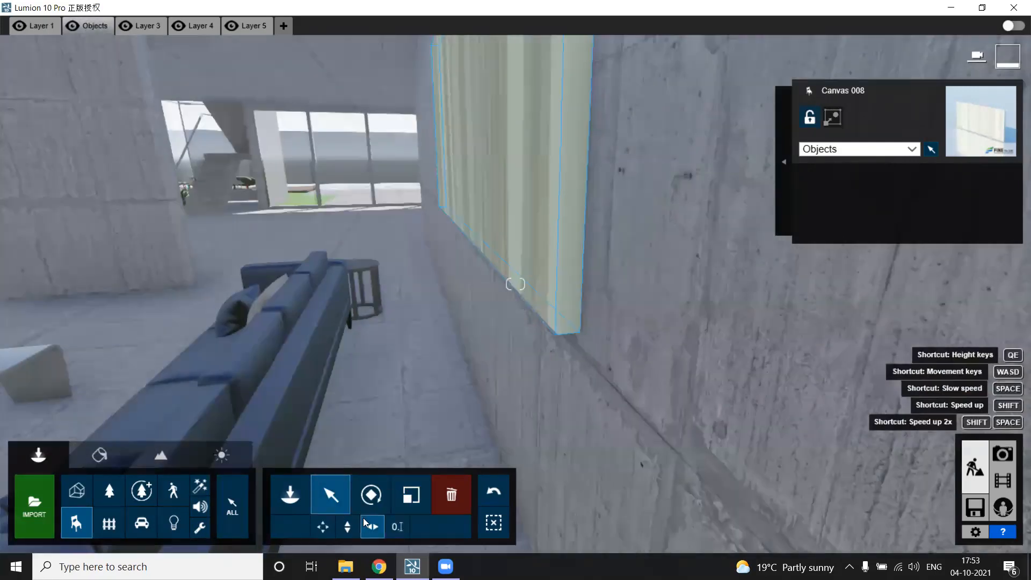
{"action": "left_click", "coordinate": [477, 141]}
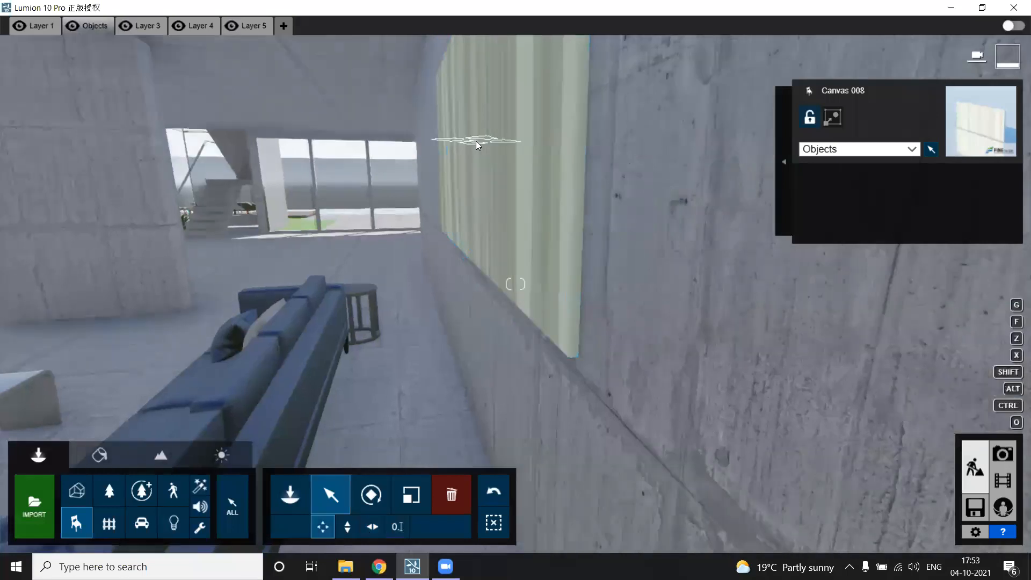
{"action": "right_click_drag", "start_coordinate": [485, 290], "coordinate": [462, 271]}
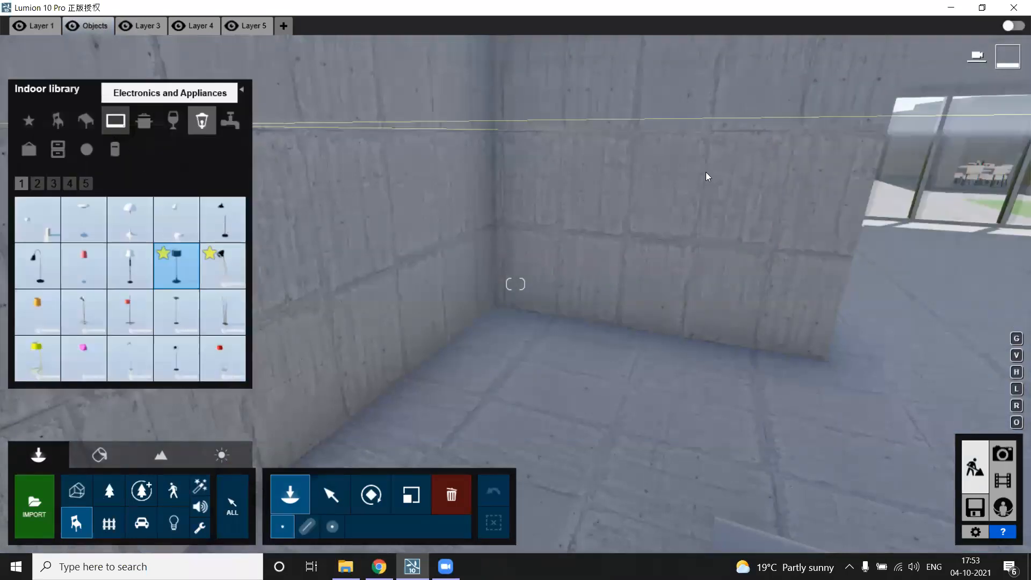
Step: Place Credenza 005 from page 2 of the indoor storage objects, rotated to stand along the wall beside the room corner
{"action": "left_click", "coordinate": [59, 150]}
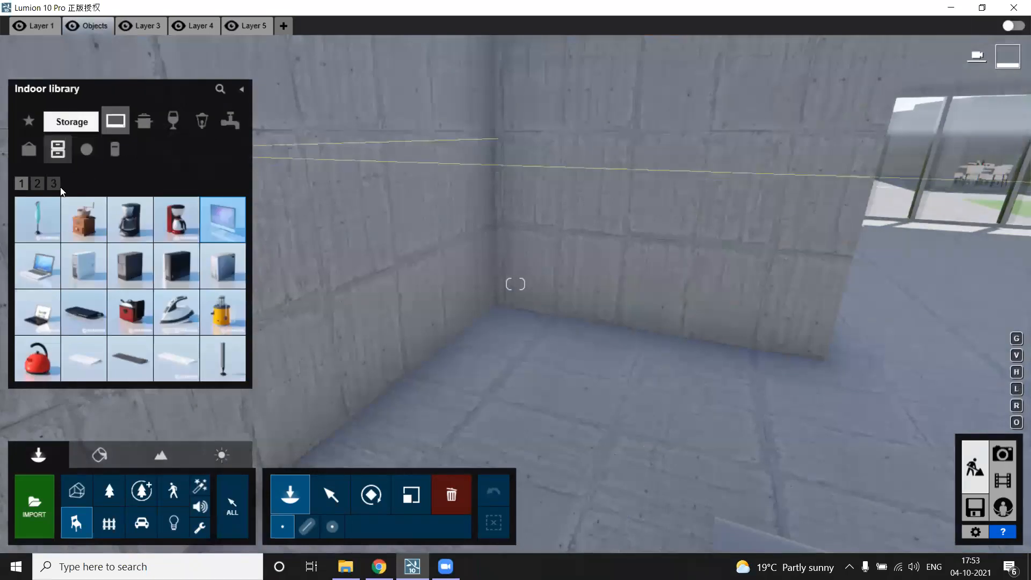
{"action": "left_click", "coordinate": [529, 366]}
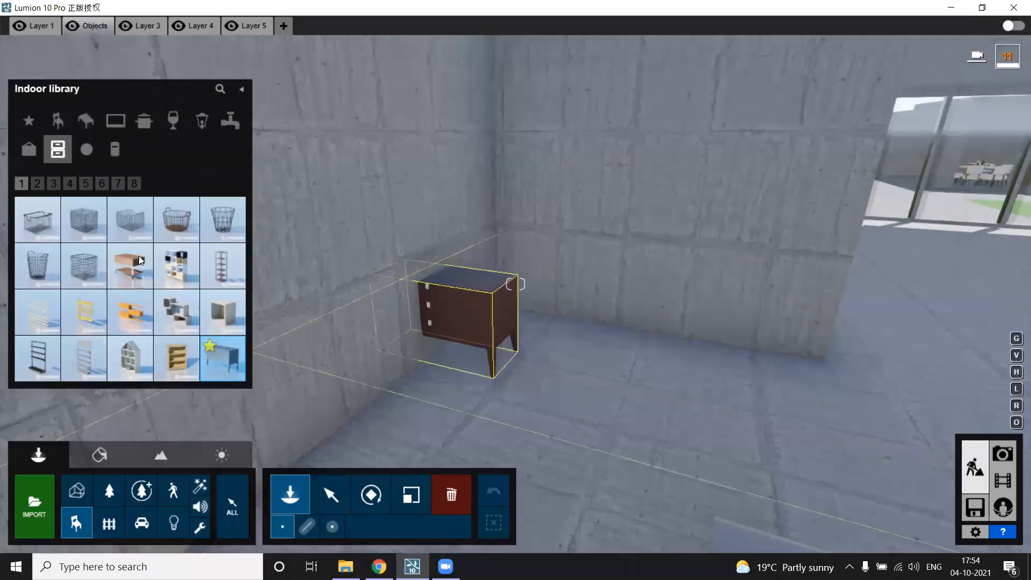
{"action": "left_click", "coordinate": [37, 183]}
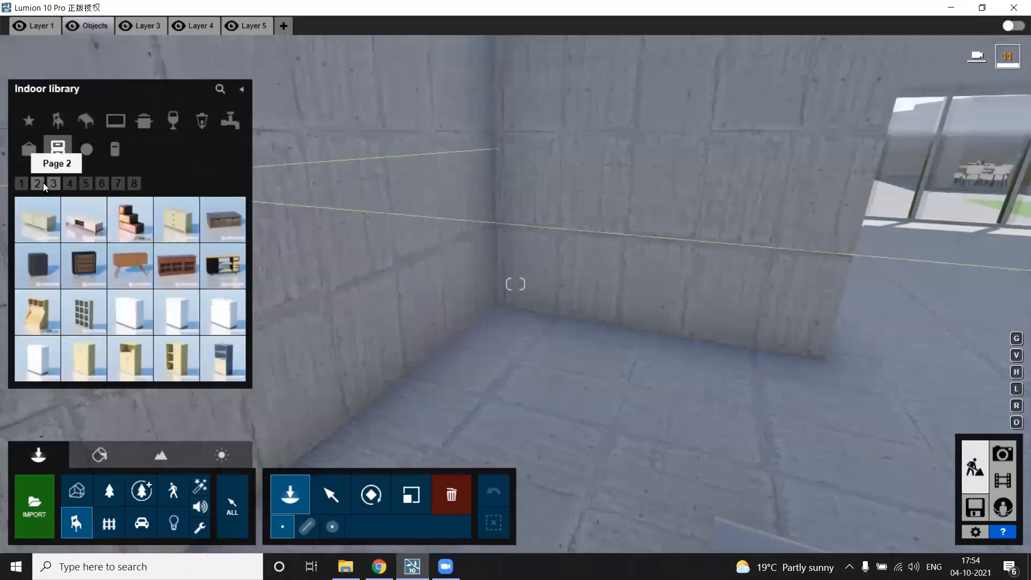
{"action": "left_click", "coordinate": [89, 282]}
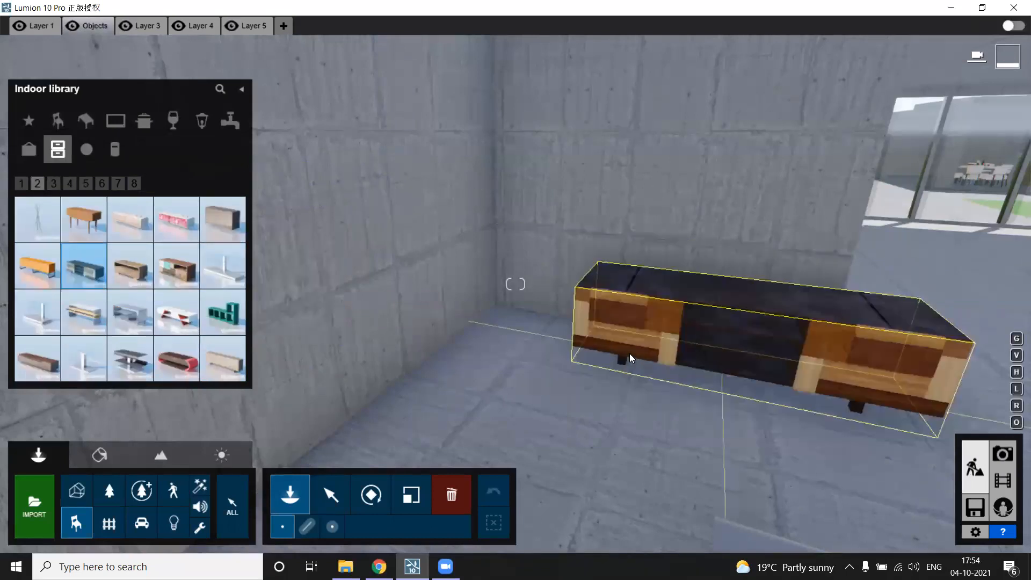
{"action": "key", "text": "r"}
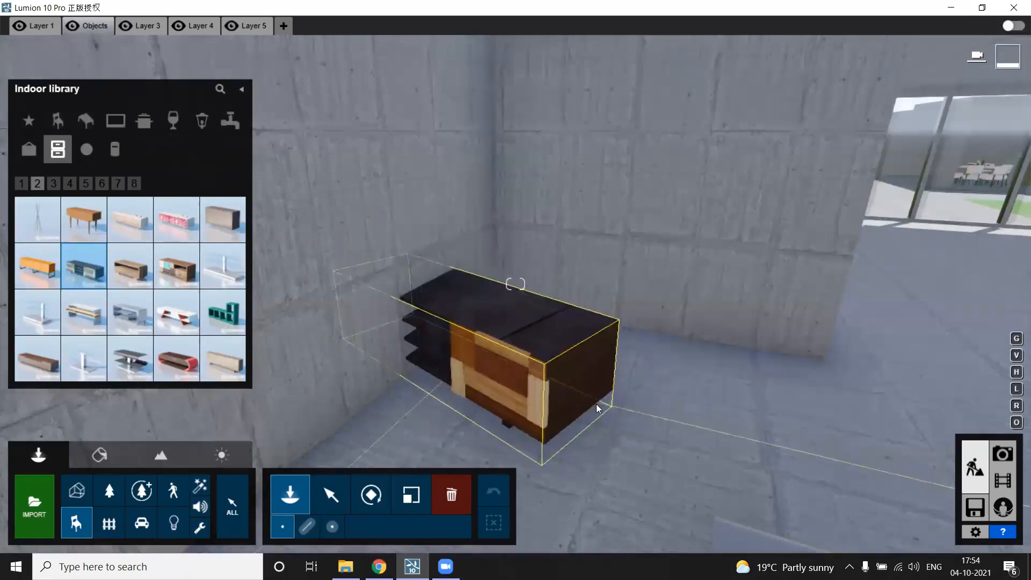
{"action": "key", "text": "r"}
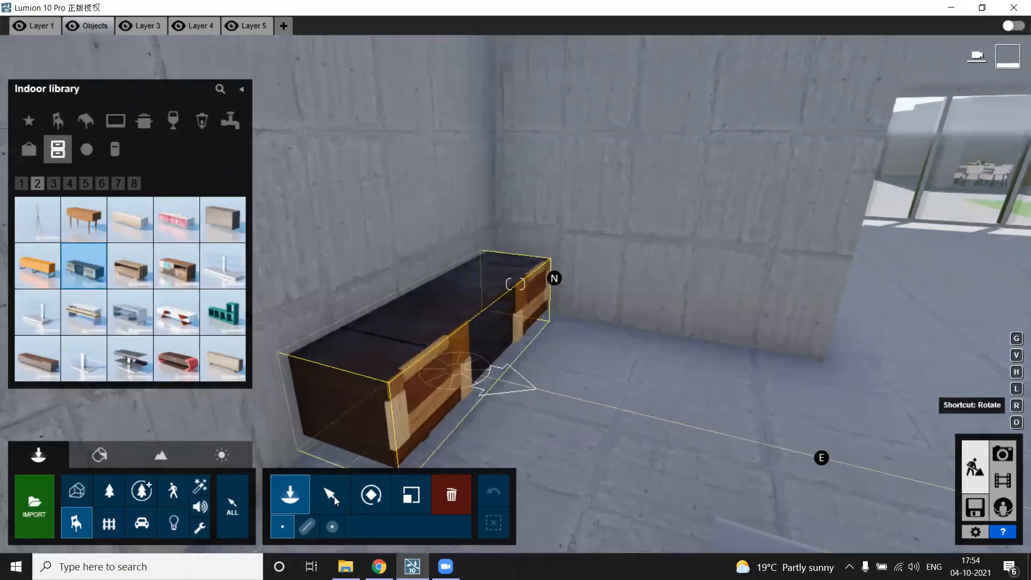
{"action": "left_click", "coordinate": [674, 356]}
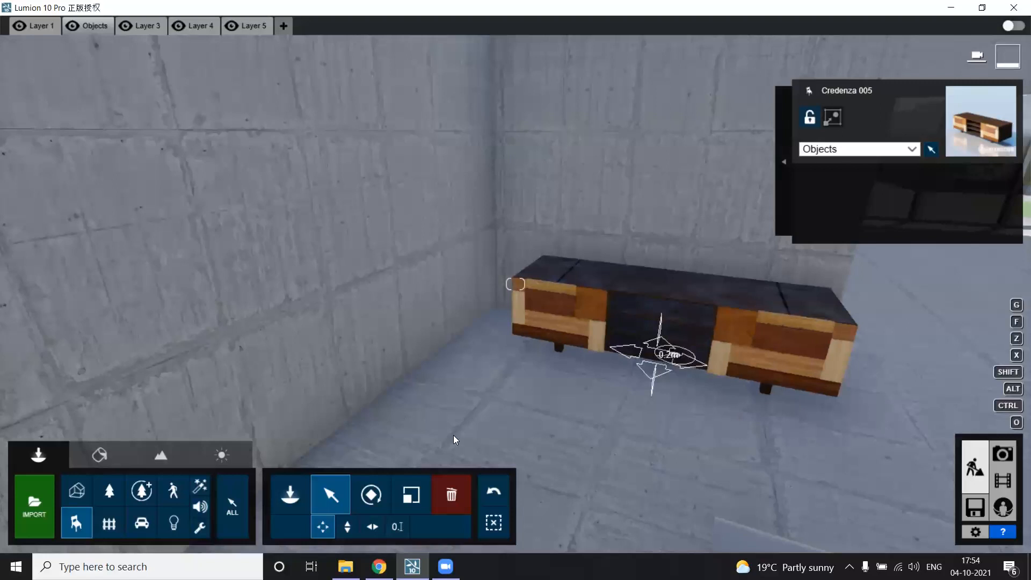
Step: Place a second Credenza 005 along the adjoining wall so that the two units form an L in the corner
{"action": "left_click", "coordinate": [88, 521]}
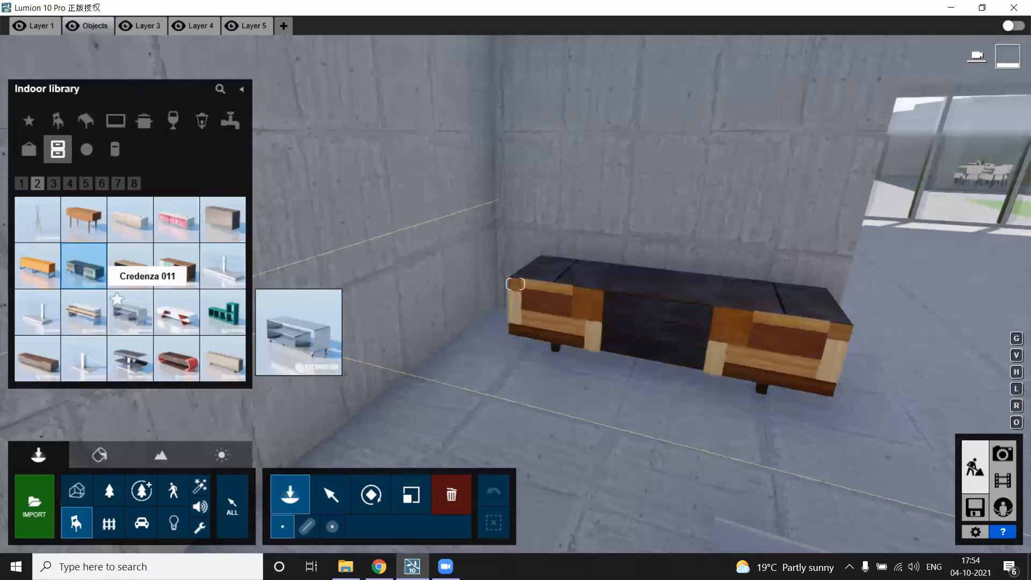
{"action": "left_click", "coordinate": [472, 324]}
{"action": "right_click_drag", "start_coordinate": [473, 325], "coordinate": [497, 301]}
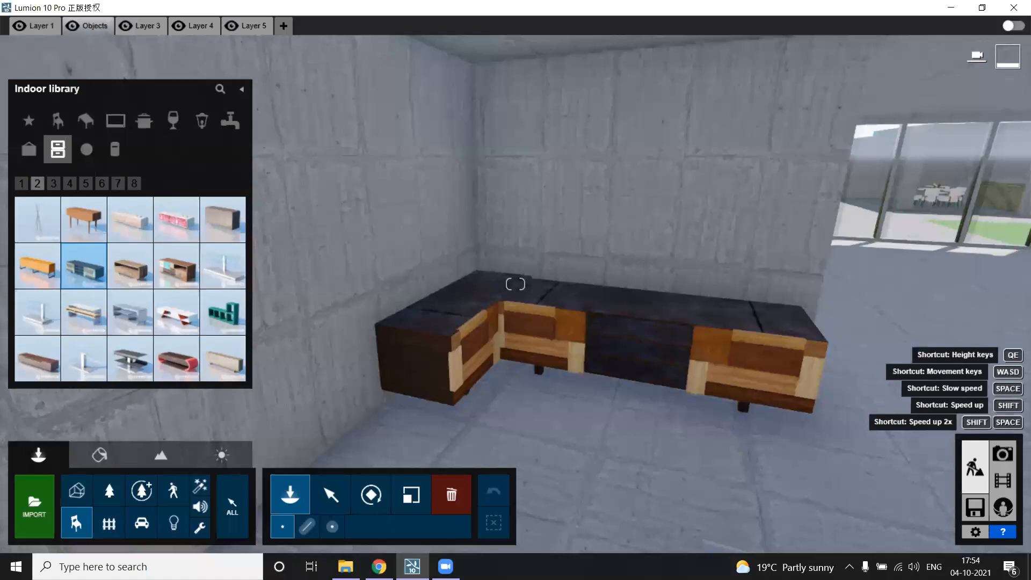
Step: Place OfficeCabinet 012 from page 4 of the indoor storage objects and position it against the wall near the round coffee table
{"action": "right_click_drag", "start_coordinate": [483, 413], "coordinate": [575, 392]}
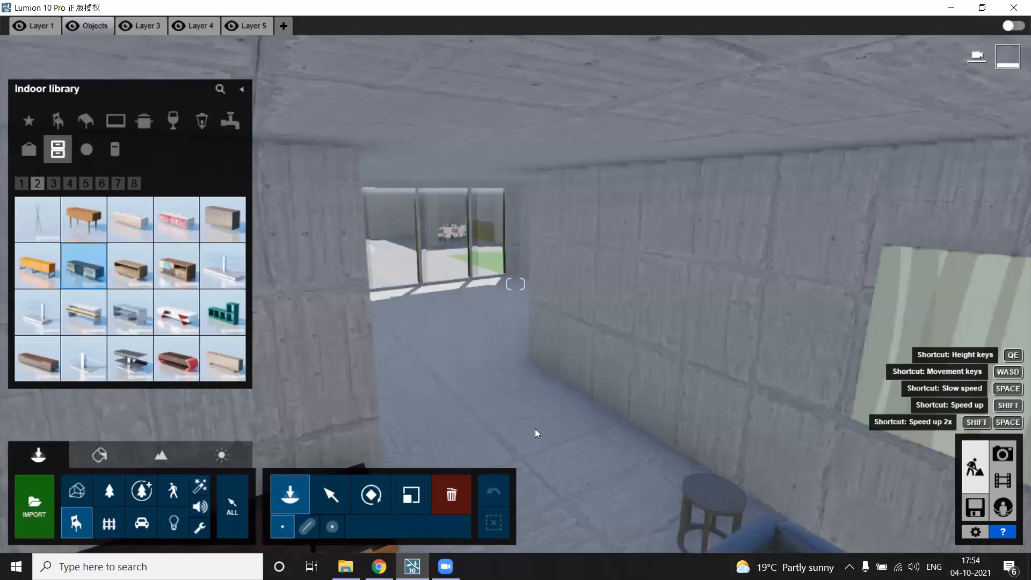
{"action": "key", "text": "w"}
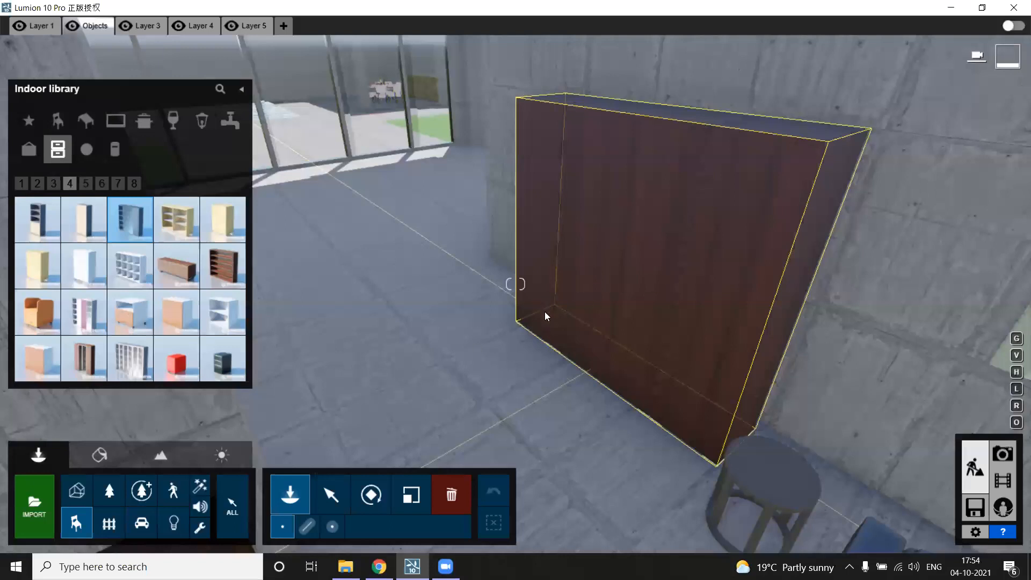
{"action": "left_click", "coordinate": [528, 299]}
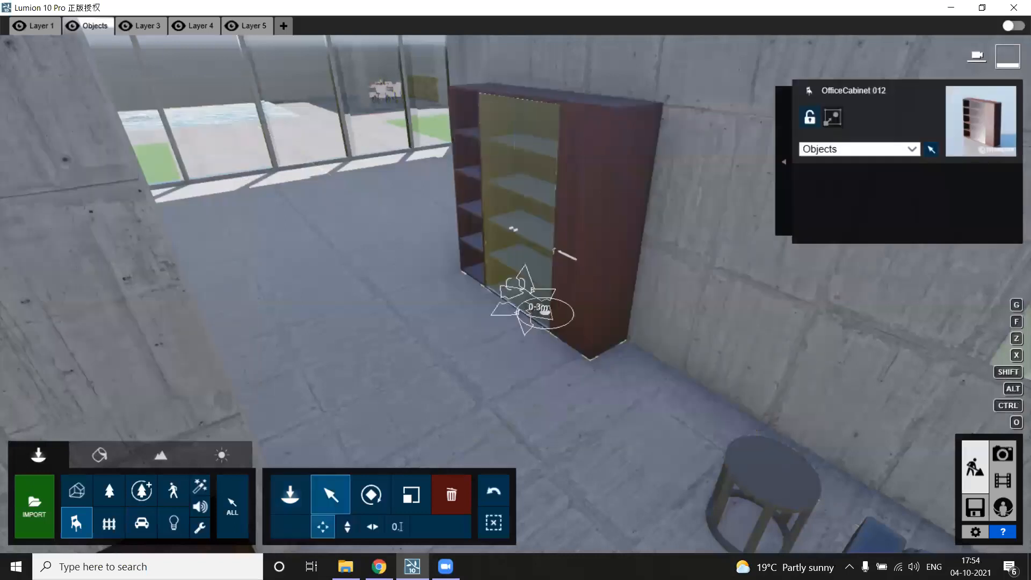
{"action": "right_click_drag", "start_coordinate": [545, 311], "coordinate": [482, 279]}
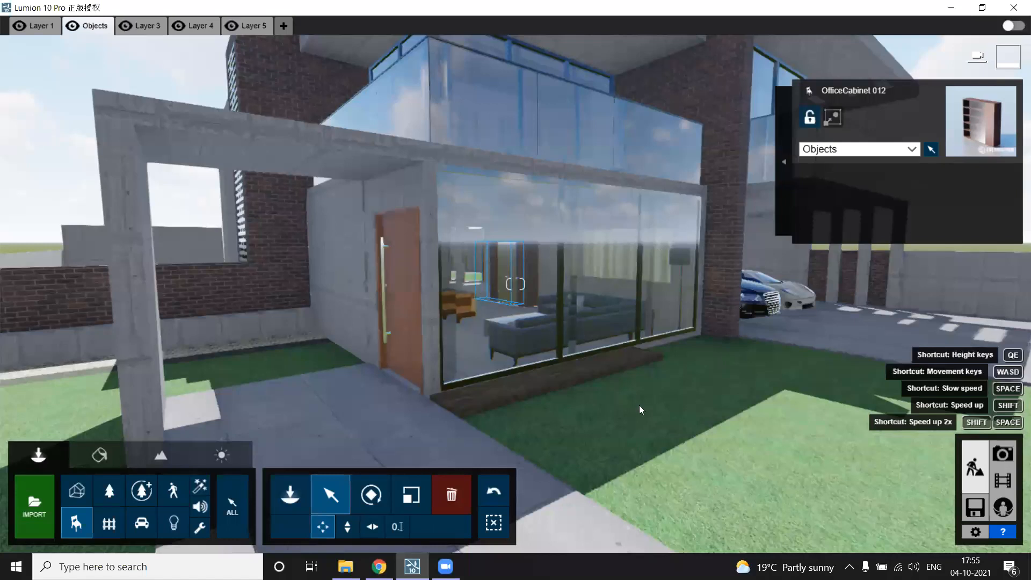
Step: Place two LoungeChair 002 chairs from page 7 of the indoor seating on the upper-floor balcony and adjust their position
{"action": "right_click_drag", "start_coordinate": [601, 276], "coordinate": [599, 321]}
{"action": "key", "text": "s"}
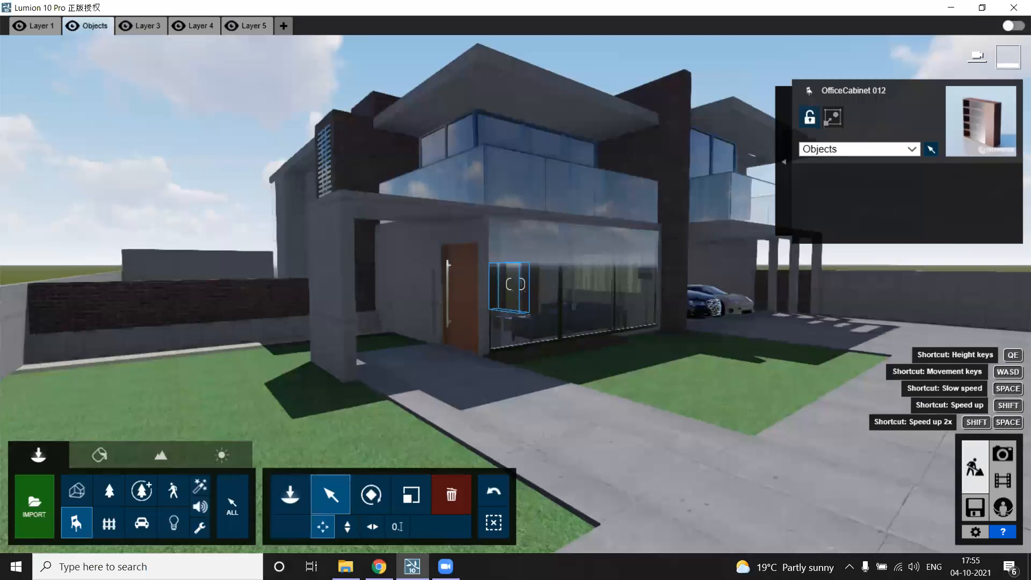
{"action": "key", "text": "w"}
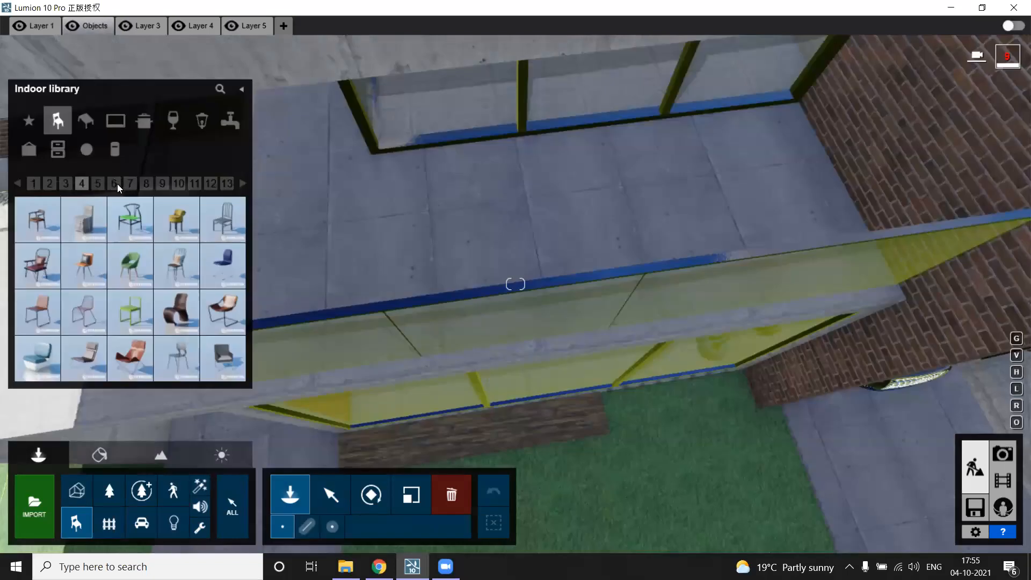
{"action": "left_click", "coordinate": [137, 226]}
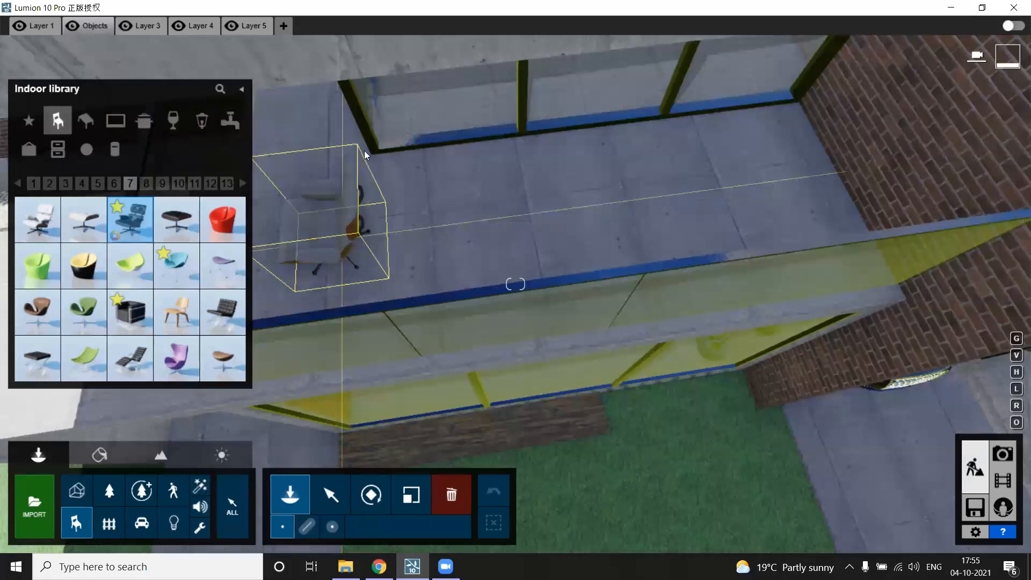
{"action": "left_click", "coordinate": [625, 230]}
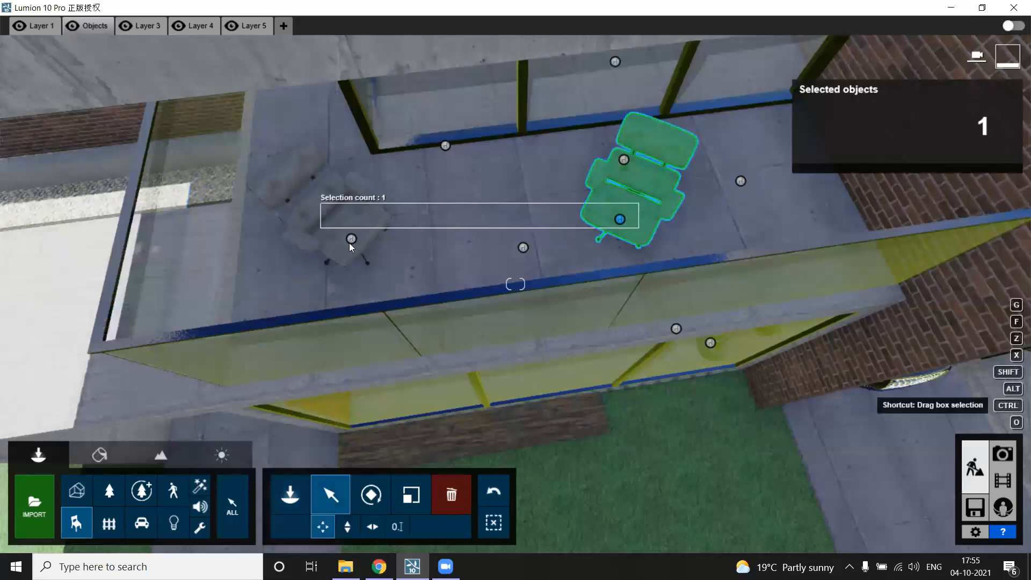
{"action": "left_click", "coordinate": [664, 240]}
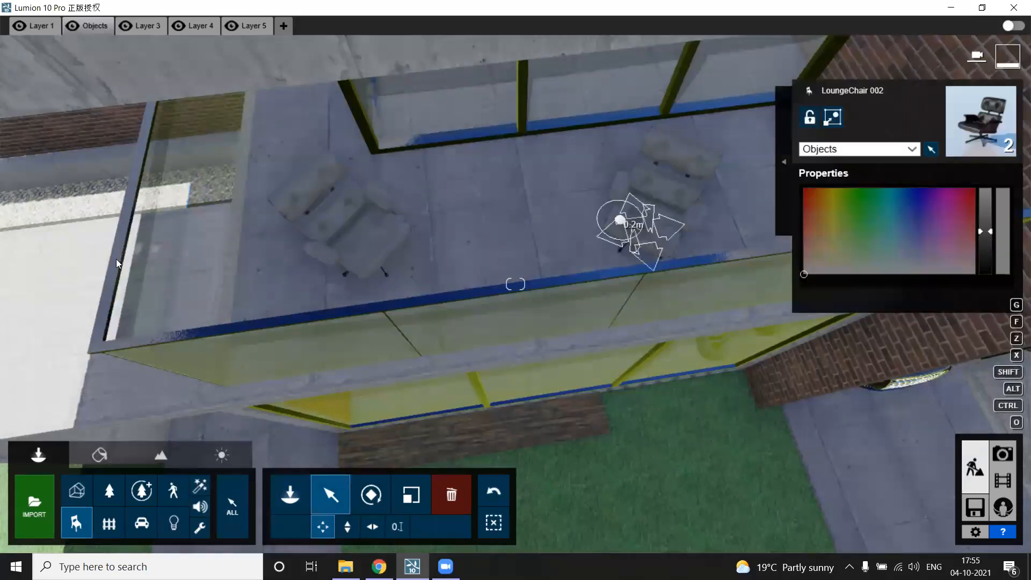
Step: Look through the indoor tables for the balcony, and move one LoungeChair 002 about 0.8 m closer to the other
{"action": "left_click", "coordinate": [85, 129]}
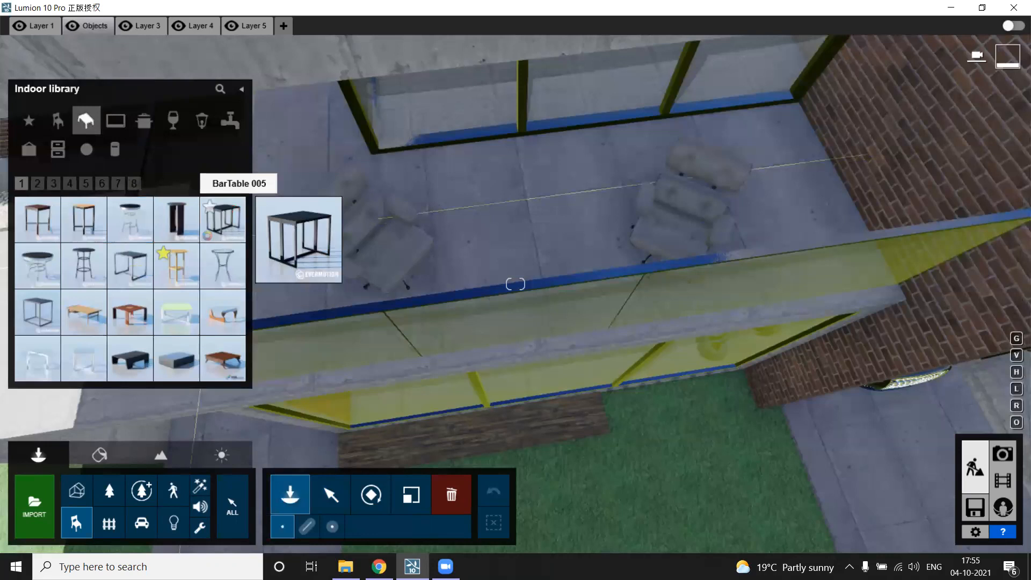
{"action": "right_click_drag", "start_coordinate": [222, 238], "coordinate": [213, 210]}
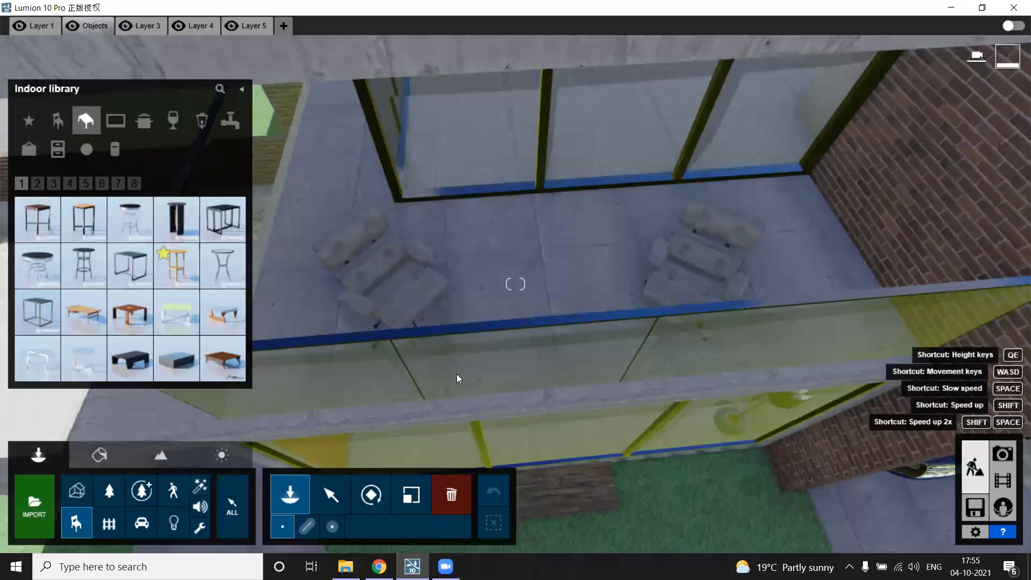
{"action": "key", "text": "w"}
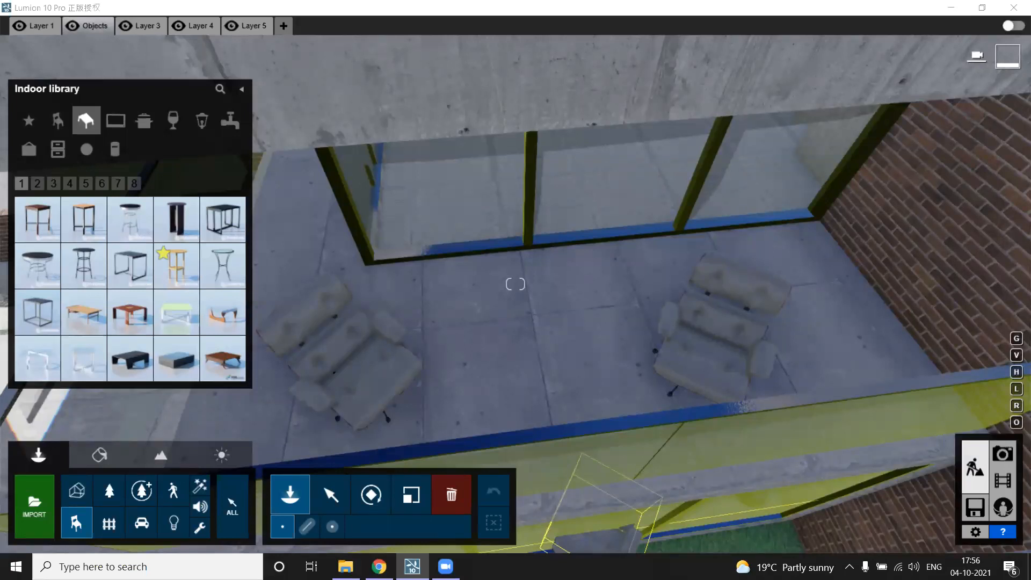
{"action": "right_click_drag", "start_coordinate": [725, 314], "coordinate": [692, 193]}
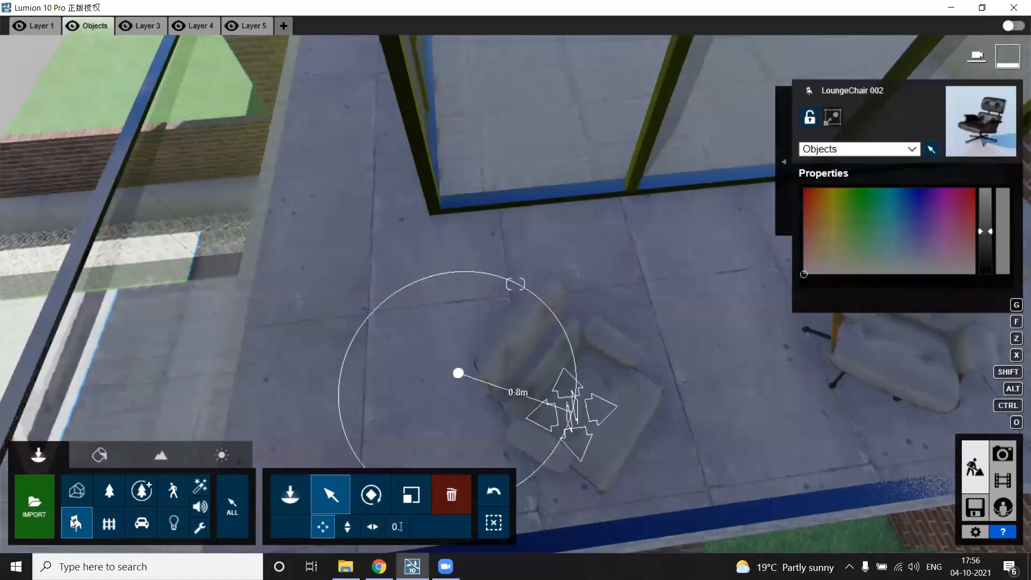
Step: Place CoffeeTable 014 from page 2 of the indoor tables between the two lounge chairs on the balcony
{"action": "left_click", "coordinate": [75, 521]}
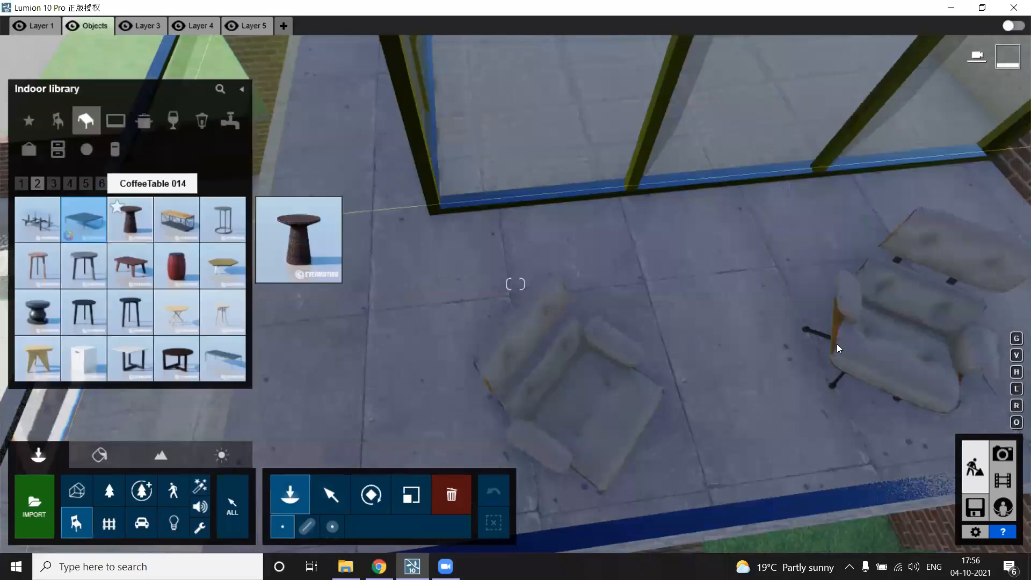
{"action": "left_click", "coordinate": [709, 333]}
{"action": "right_click_drag", "start_coordinate": [718, 365], "coordinate": [714, 371]}
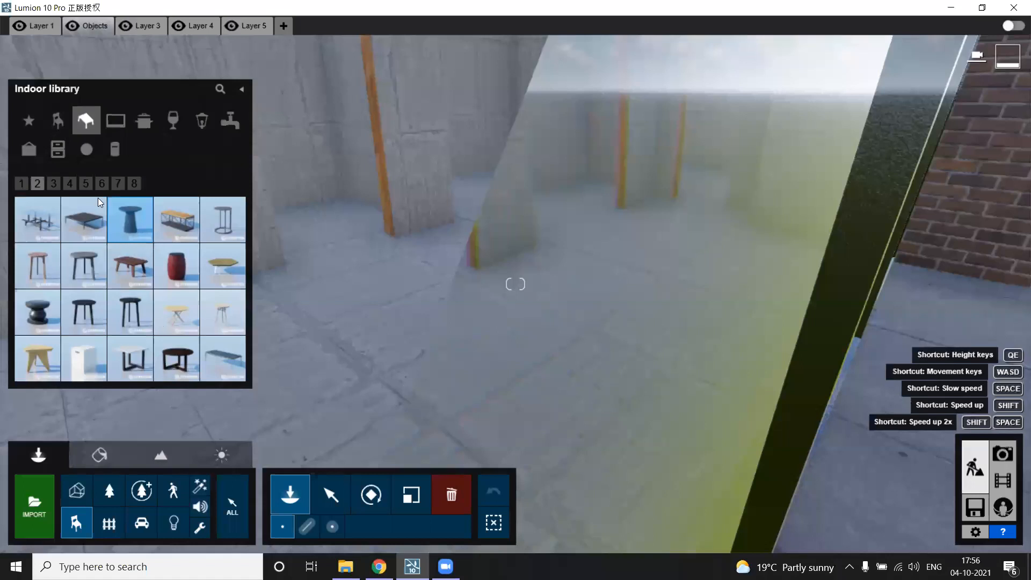
Step: Place OfficeDesk 021 from page 6 of the indoor tables in the upper-floor room beside the glazed balcony wall
{"action": "left_click", "coordinate": [73, 183]}
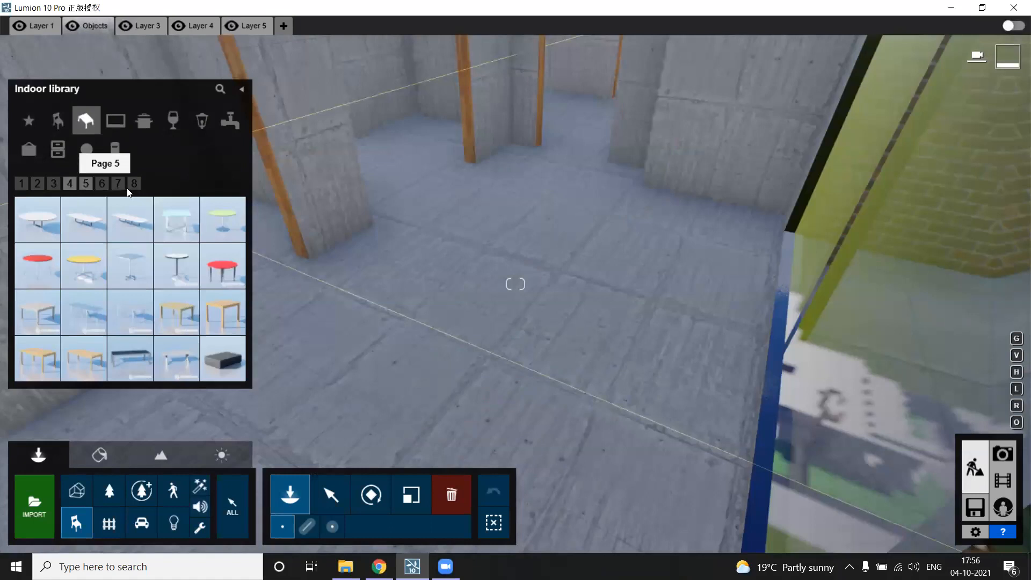
{"action": "left_click", "coordinate": [135, 184]}
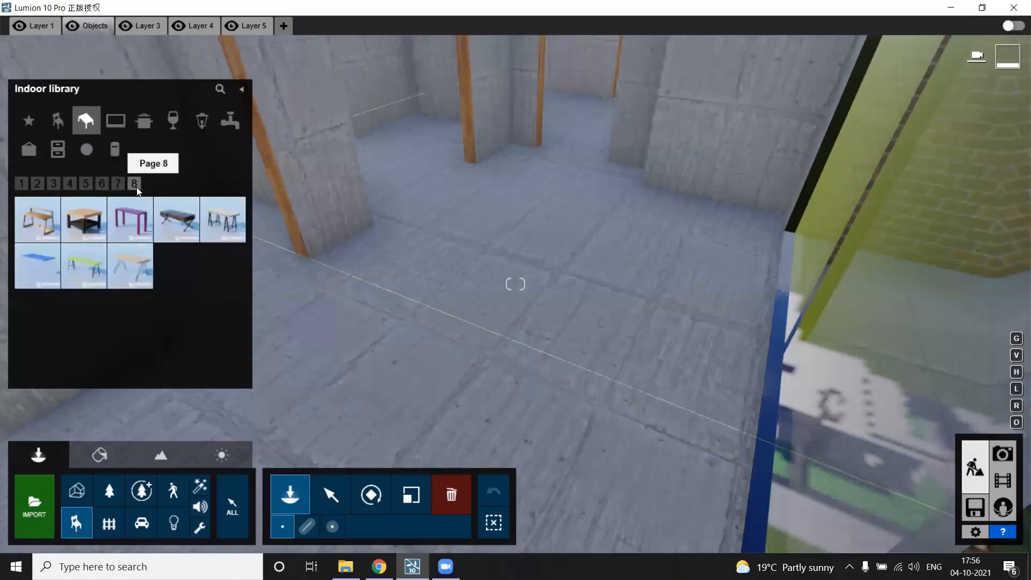
{"action": "left_click", "coordinate": [102, 184]}
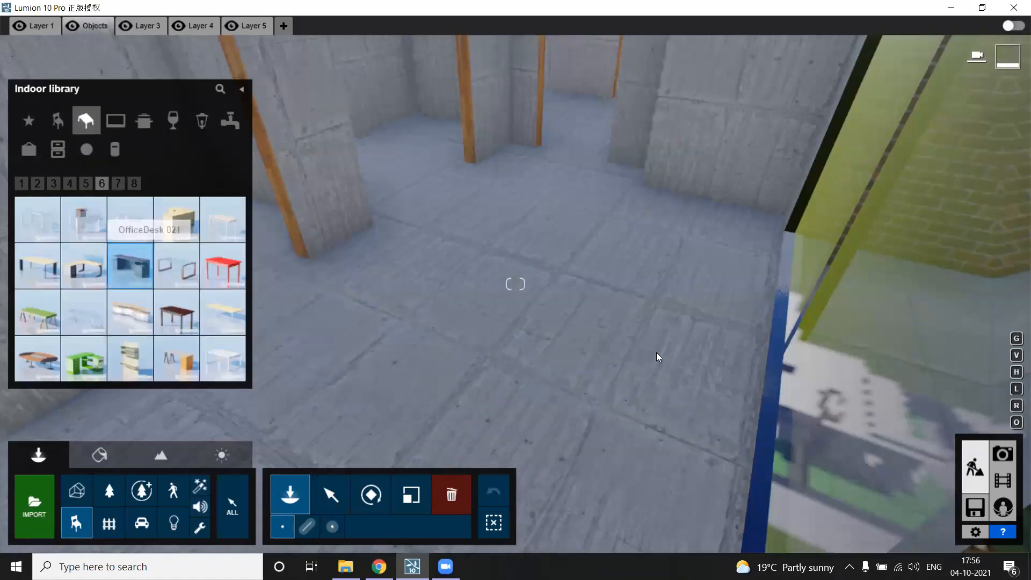
{"action": "left_click", "coordinate": [656, 352]}
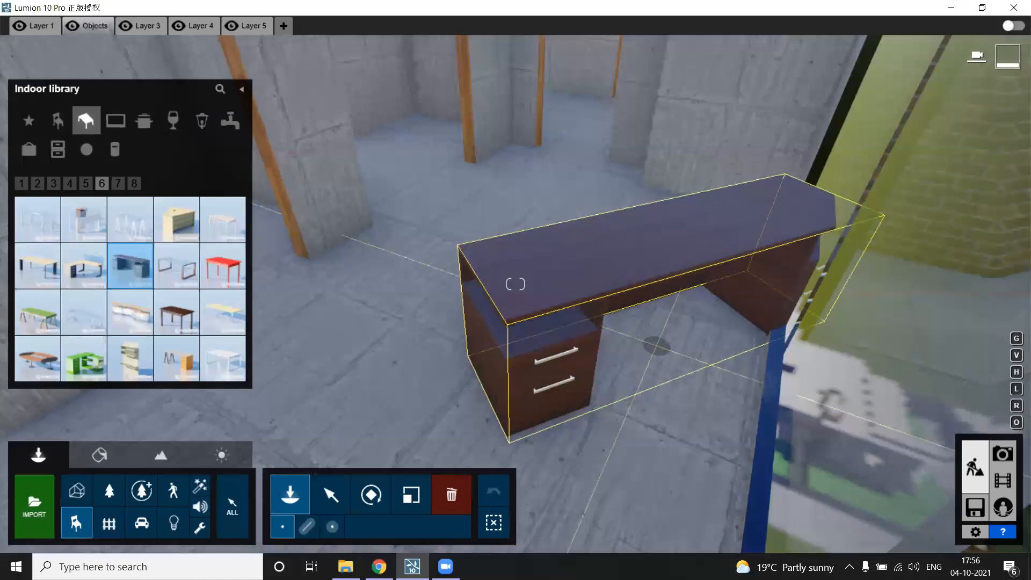
{"action": "right_click_drag", "start_coordinate": [656, 346], "coordinate": [590, 392]}
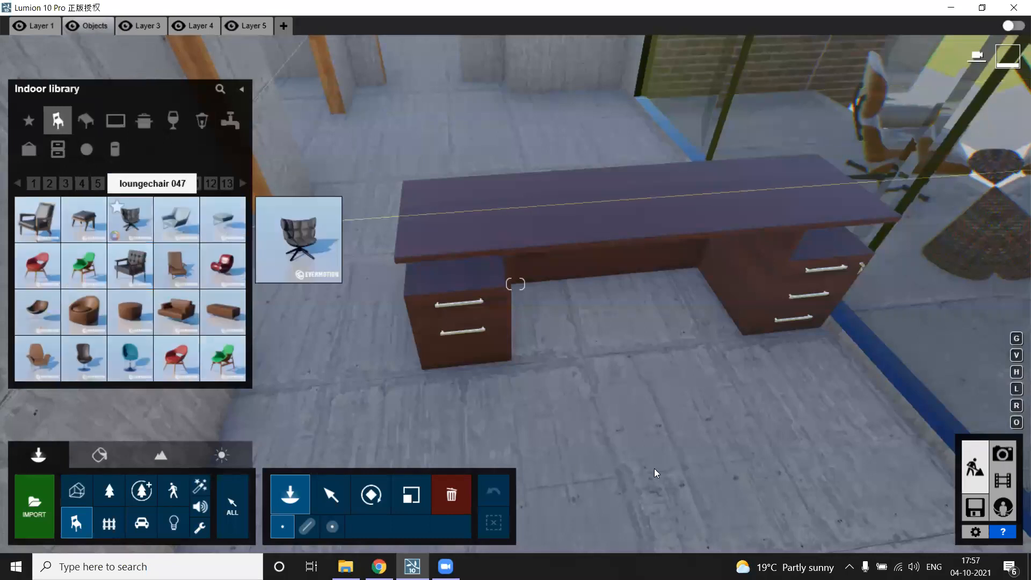
Step: Place loungechair 047 from page 9 of the indoor seating in front of the office desk's drawers
{"action": "left_click", "coordinate": [645, 481]}
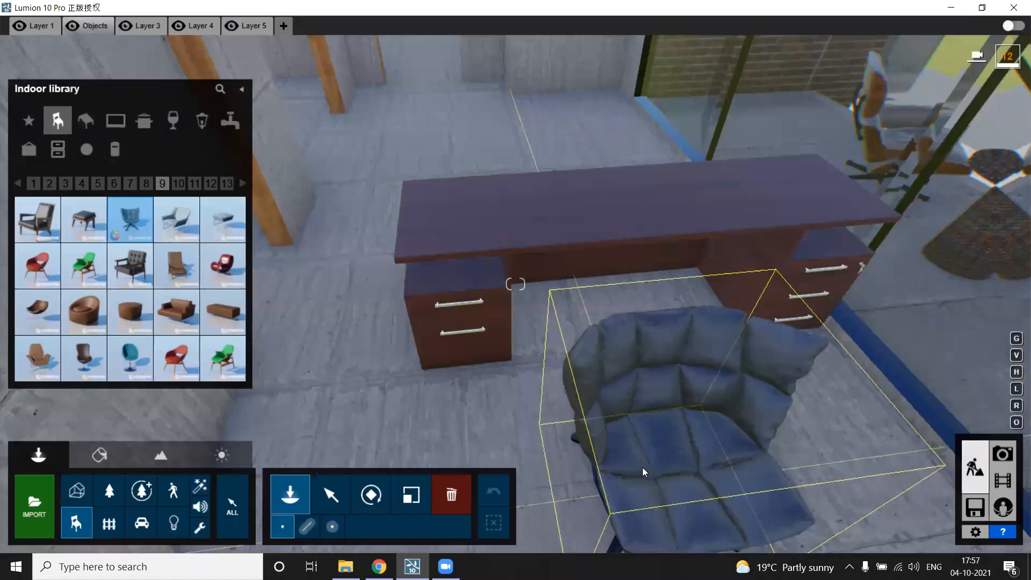
{"action": "right_click_drag", "start_coordinate": [646, 488], "coordinate": [484, 484]}
{"action": "key", "text": "d"}
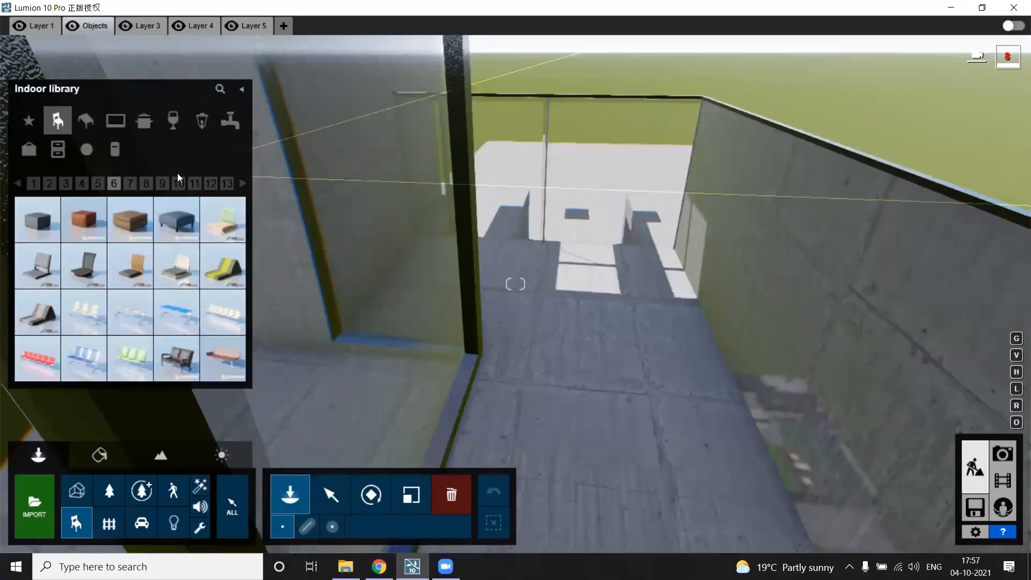
Step: Place the sculpted wooden lounge chair from page 8 of the indoor seating on the narrow terrace outside the glazing and rotate it
{"action": "left_click", "coordinate": [212, 184]}
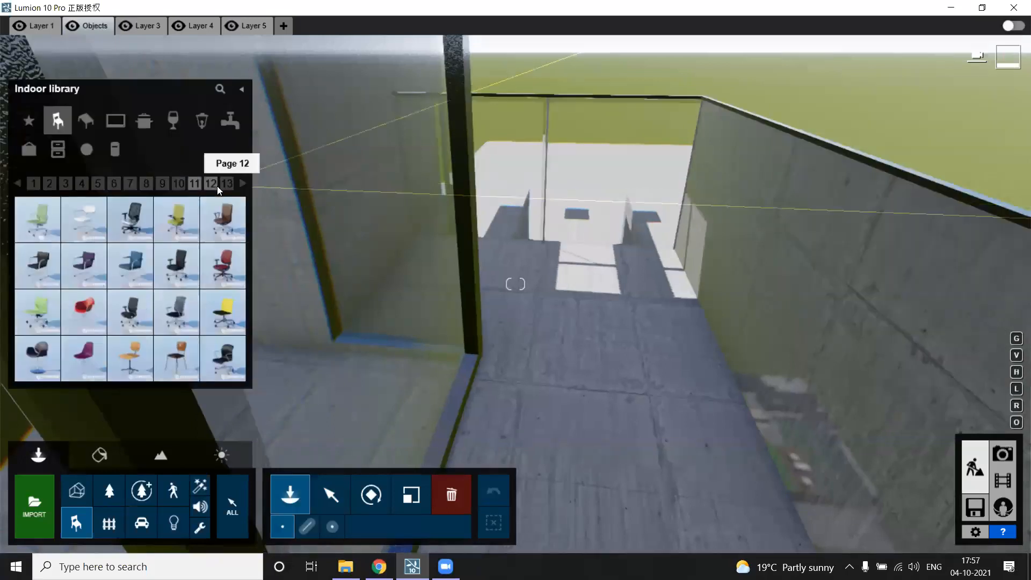
{"action": "left_click", "coordinate": [97, 183]}
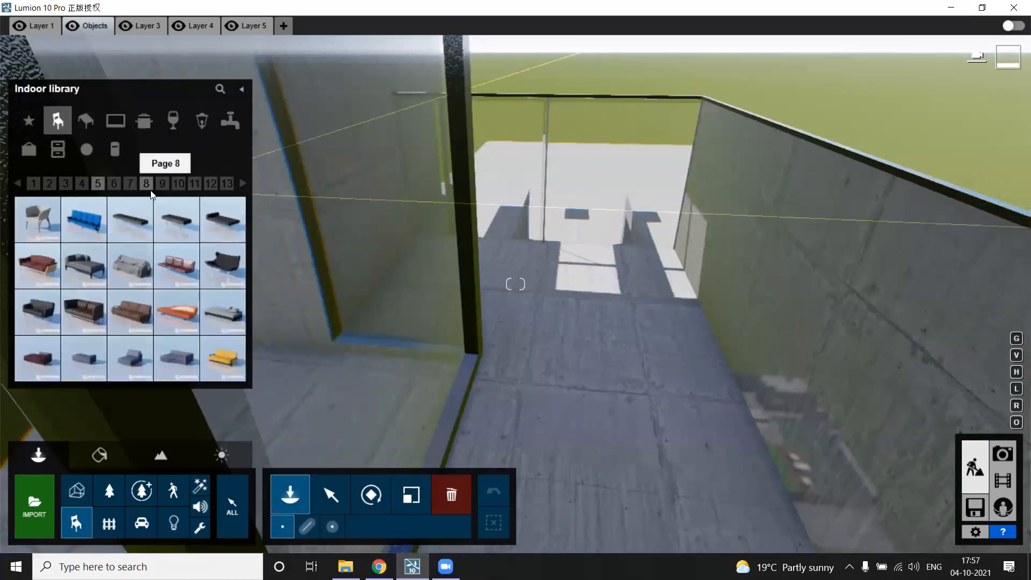
{"action": "left_click", "coordinate": [583, 335]}
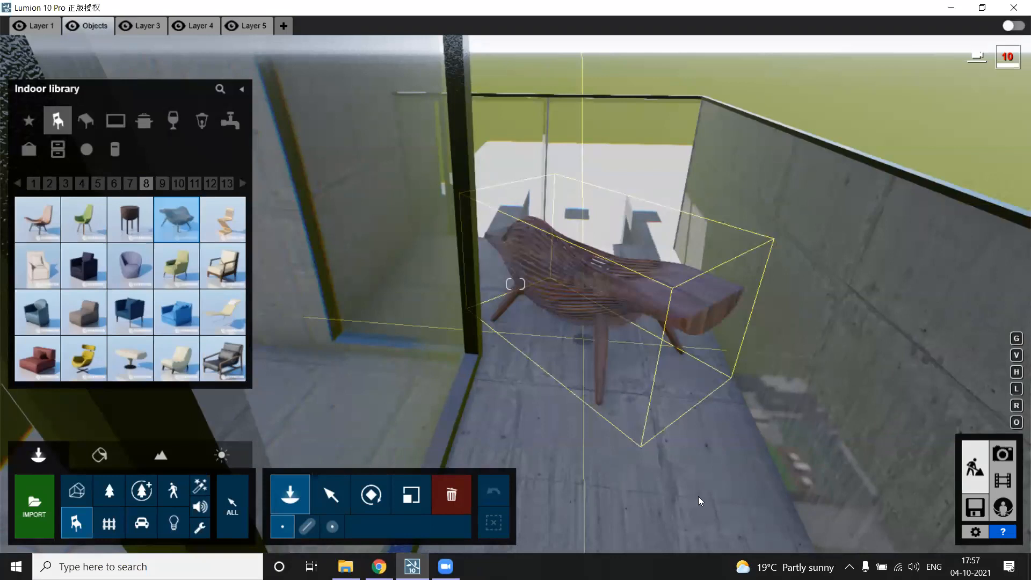
{"action": "key", "text": "r"}
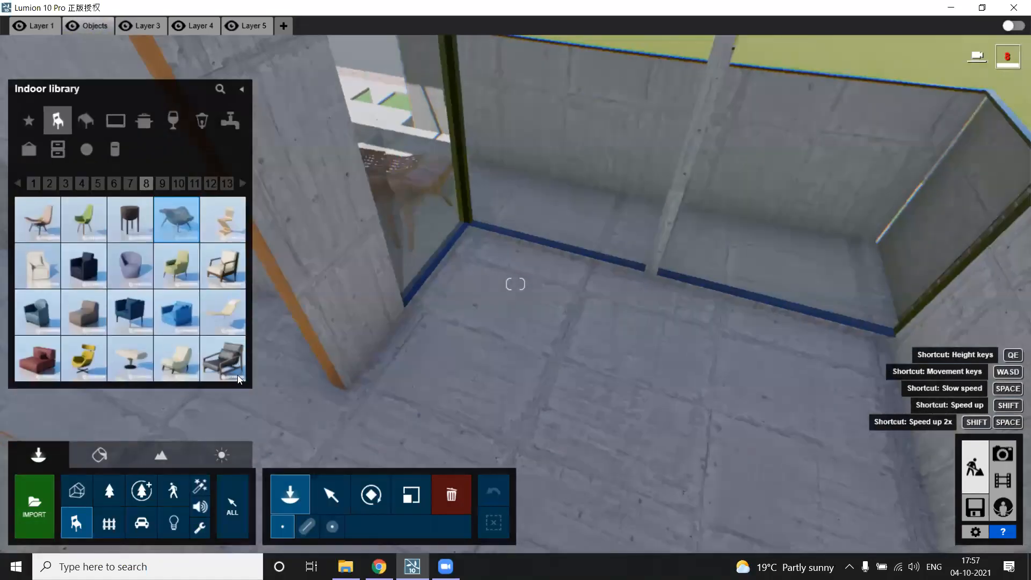
Step: Look through the indoor seating pages and place Sofa 003 in the upper-floor room above the parked cars
{"action": "left_click", "coordinate": [222, 358]}
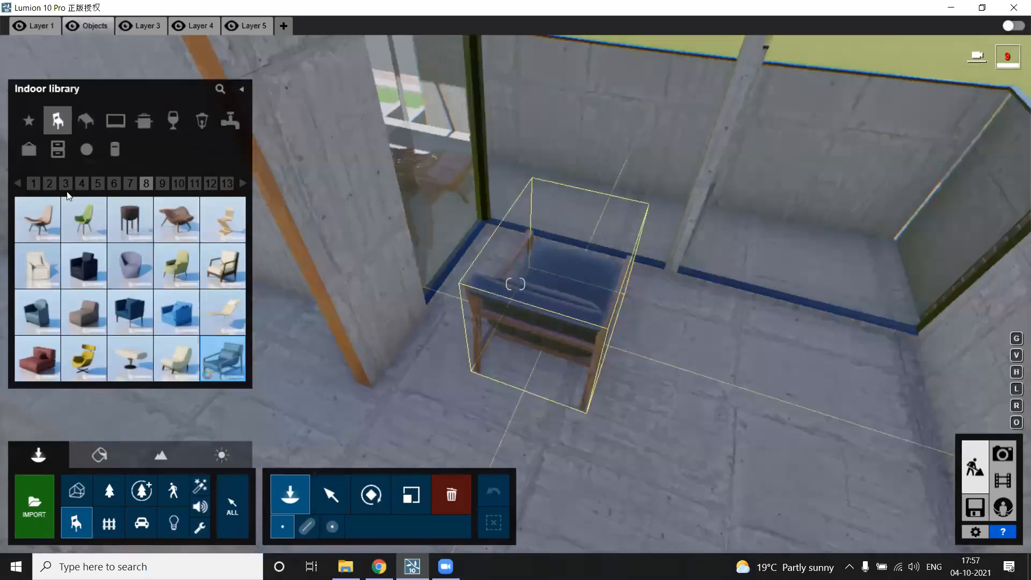
{"action": "left_click", "coordinate": [64, 184]}
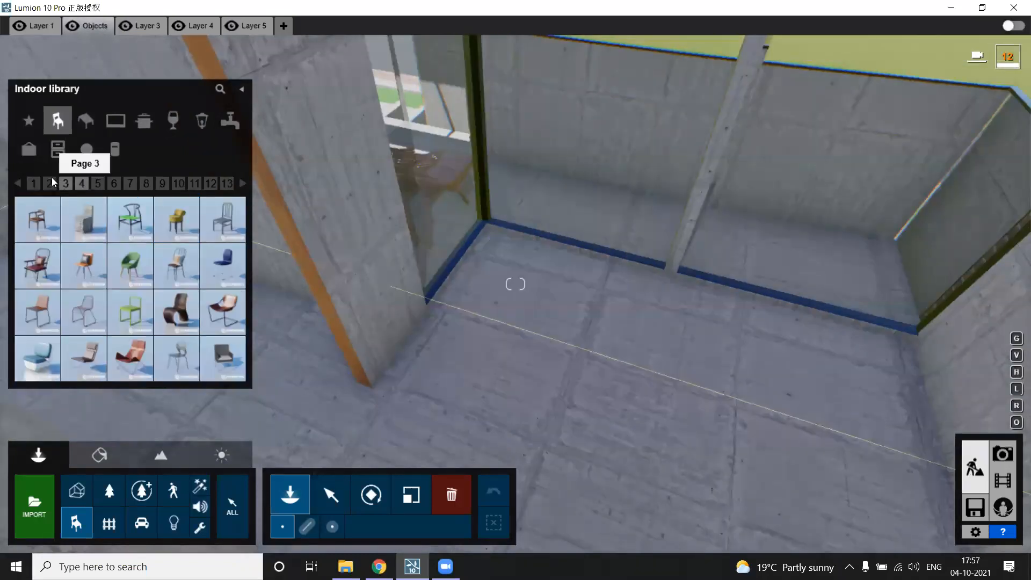
{"action": "left_click", "coordinate": [146, 183]}
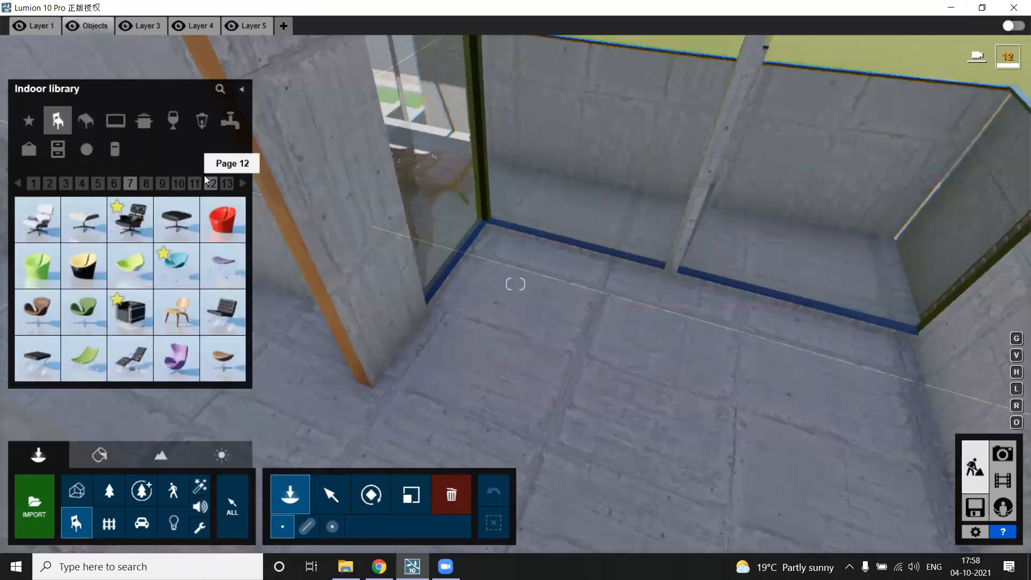
{"action": "right_click_drag", "start_coordinate": [263, 255], "coordinate": [301, 263]}
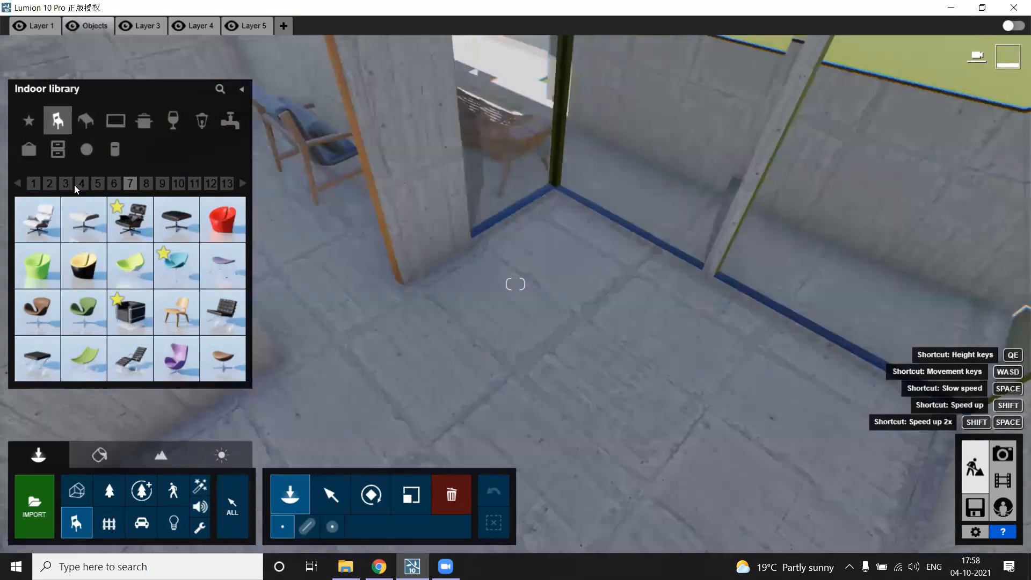
{"action": "left_click", "coordinate": [94, 183]}
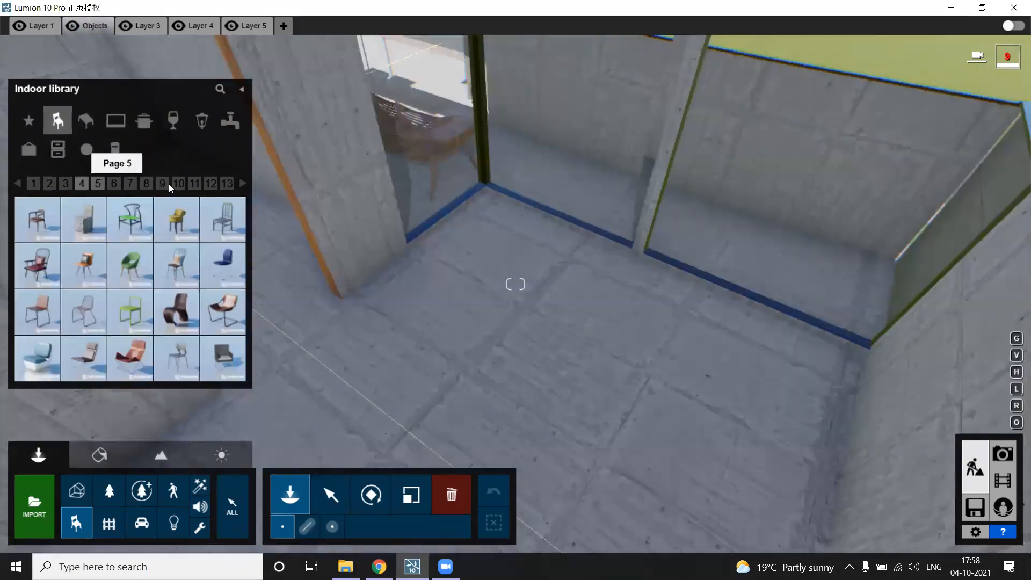
{"action": "left_click", "coordinate": [243, 184]}
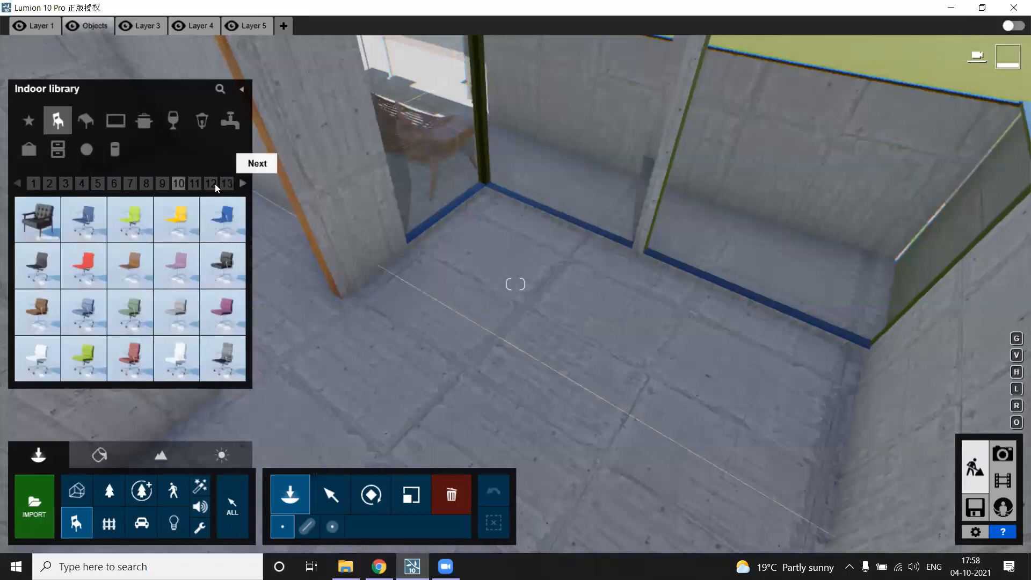
{"action": "left_click", "coordinate": [212, 184]}
{"action": "left_click", "coordinate": [130, 311]}
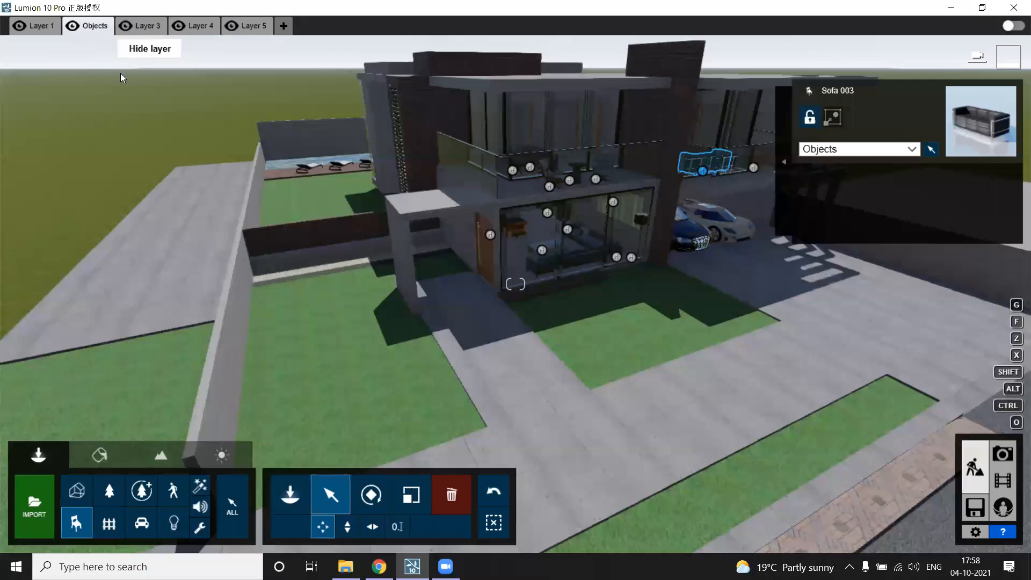
Step: Rename Layer 3 as Landscape
{"action": "double_click", "coordinate": [143, 30]}
{"action": "type", "text": "Landscap"}
{"action": "key", "text": "BackSpace"}
{"action": "key", "text": "BackSpace"}
{"action": "type", "text": "ape"}
{"action": "key", "text": "Return"}
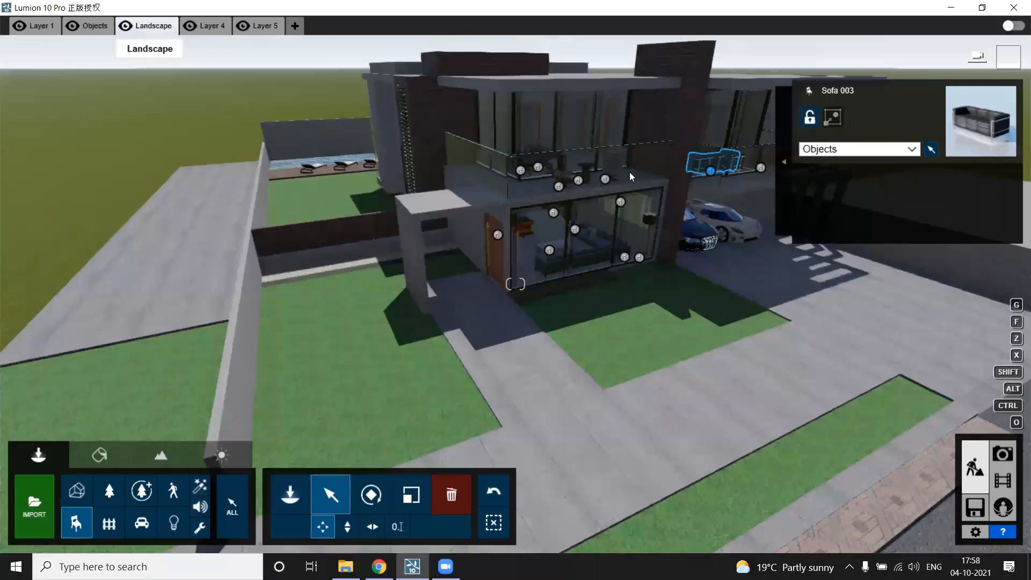
Step: Place Leaves Birch Line Large 001 on the road, rotated and positioned to run along the edge of the brick pavement
{"action": "right_click_drag", "start_coordinate": [566, 168], "coordinate": [566, 169]}
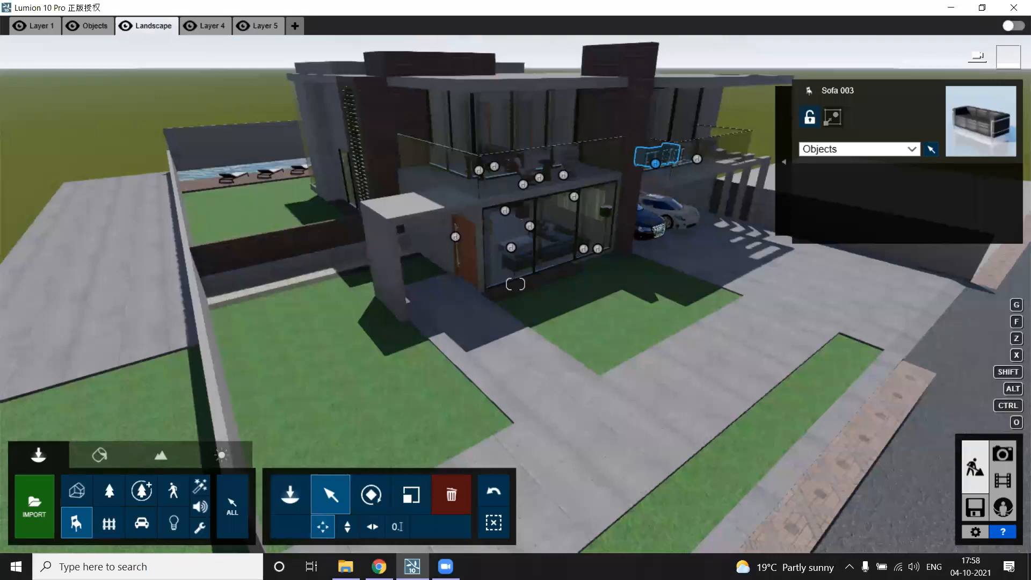
{"action": "right_click_drag", "start_coordinate": [205, 508], "coordinate": [111, 502]}
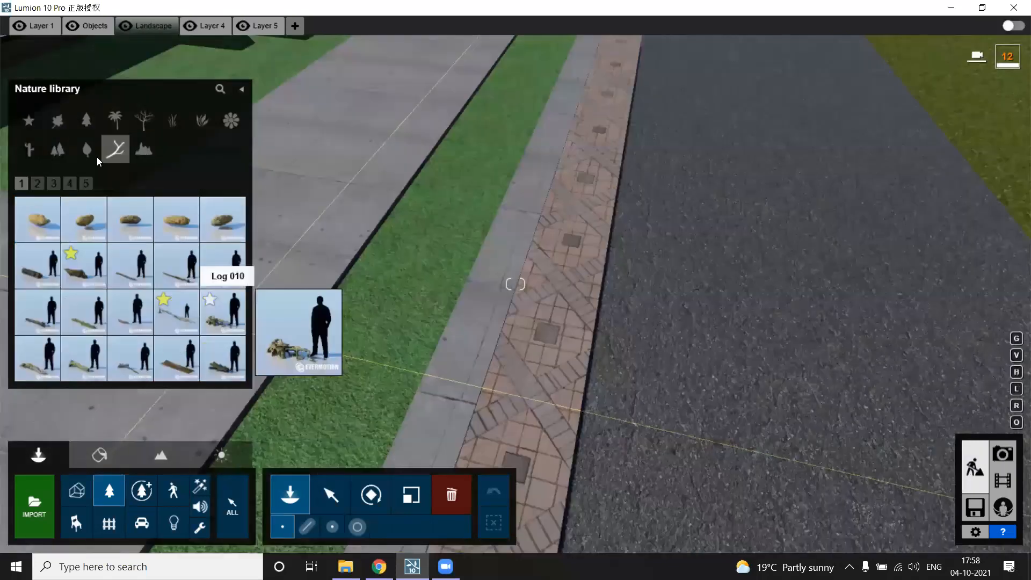
{"action": "left_click", "coordinate": [86, 150]}
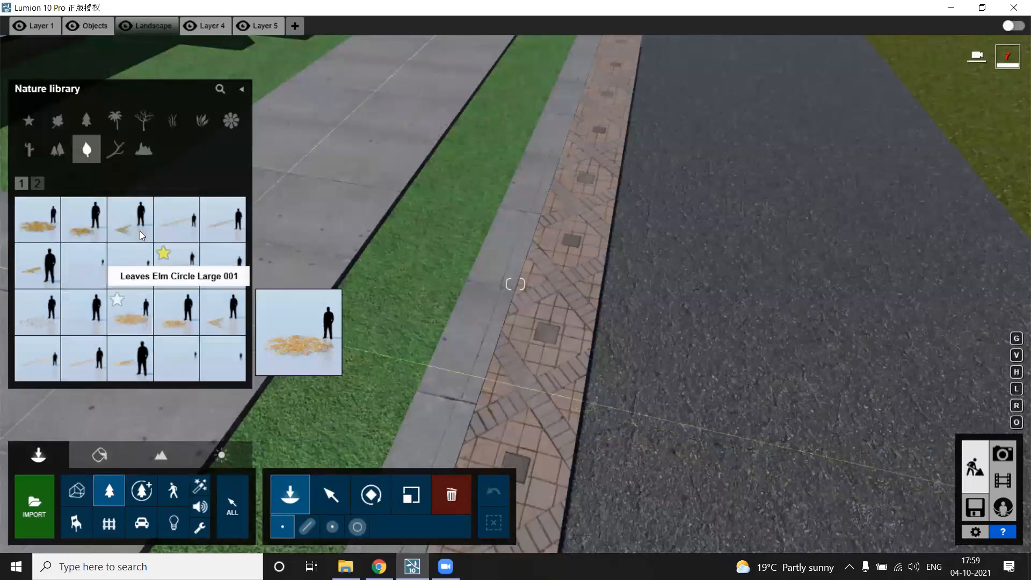
{"action": "left_click", "coordinate": [602, 335]}
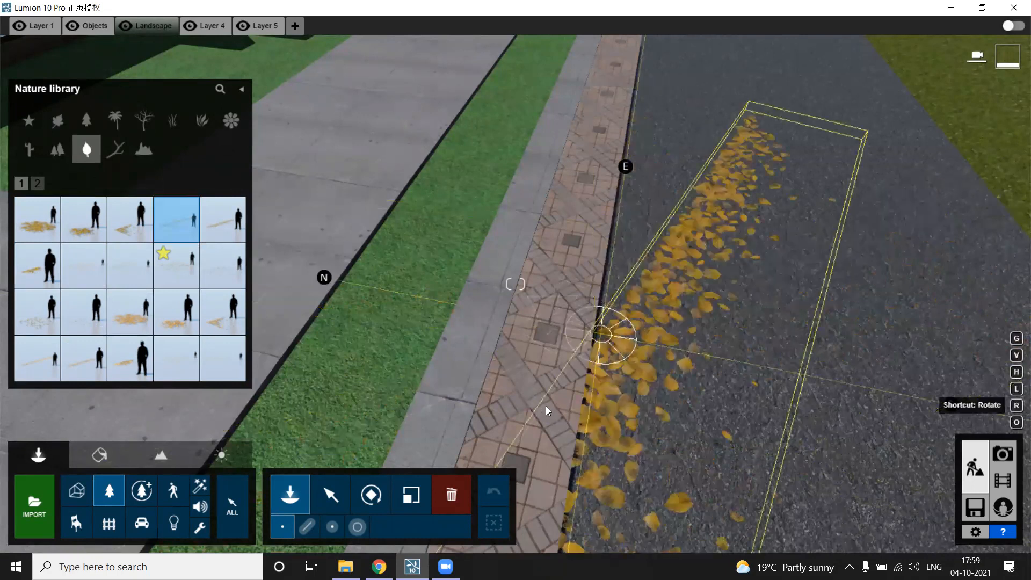
{"action": "left_click", "coordinate": [564, 439]}
{"action": "right_click_drag", "start_coordinate": [610, 316], "coordinate": [633, 317]}
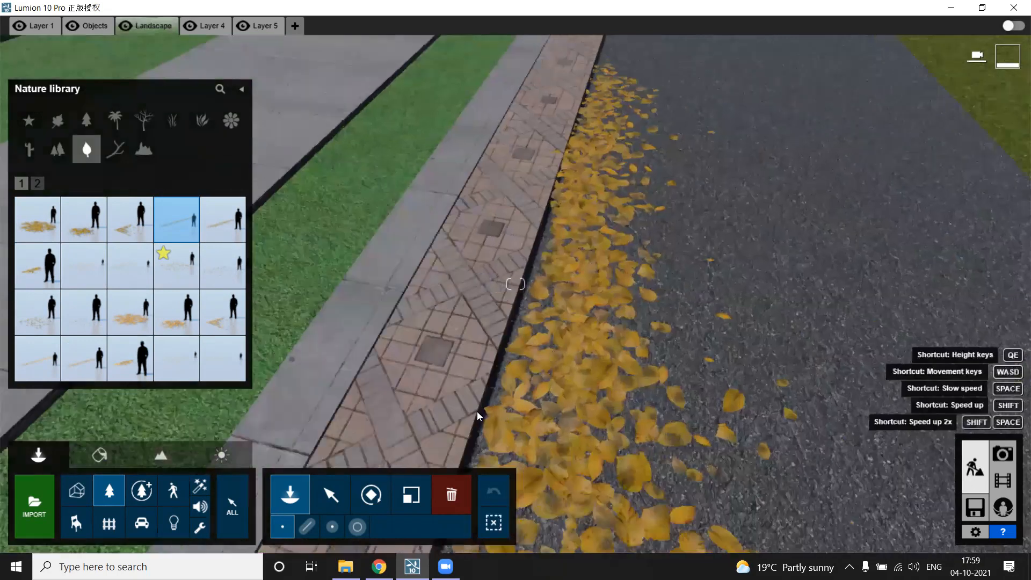
{"action": "key", "text": "w"}
{"action": "left_click", "coordinate": [463, 407]}
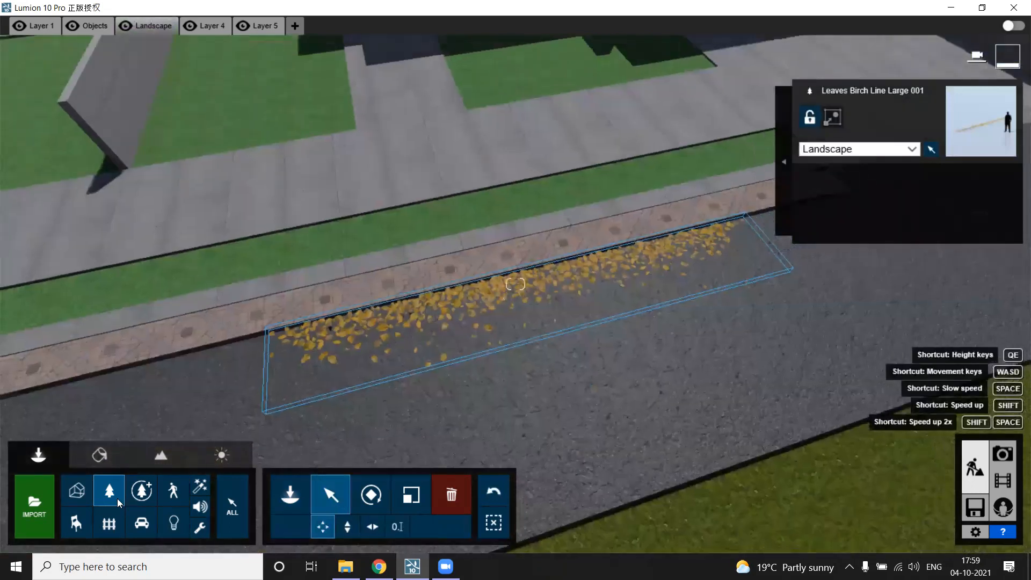
{"action": "key", "text": "a"}
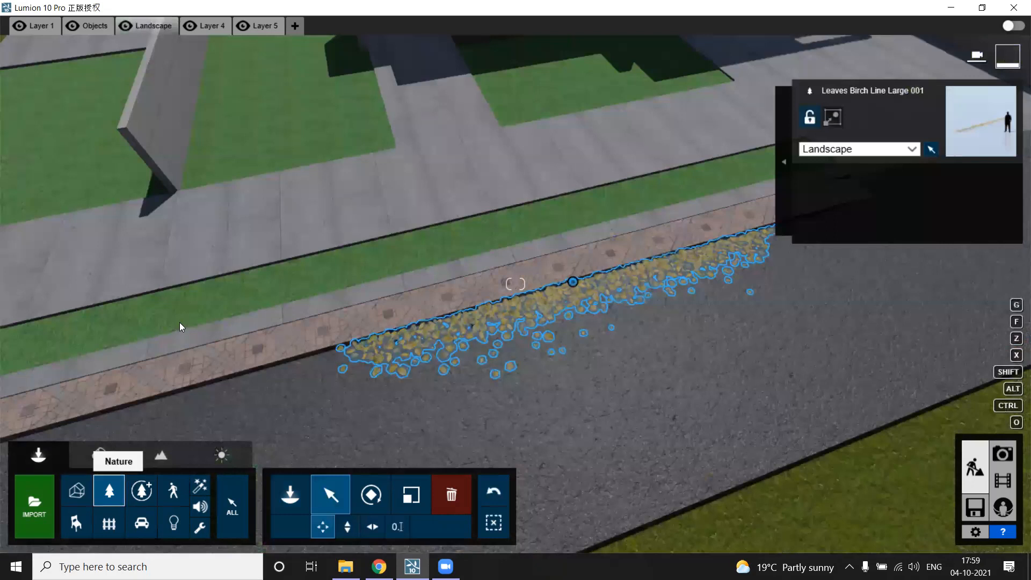
Step: Place a small circular pile of fallen leaves on the front lawn beside the entrance column
{"action": "left_click", "coordinate": [344, 113]}
{"action": "key", "text": "w"}
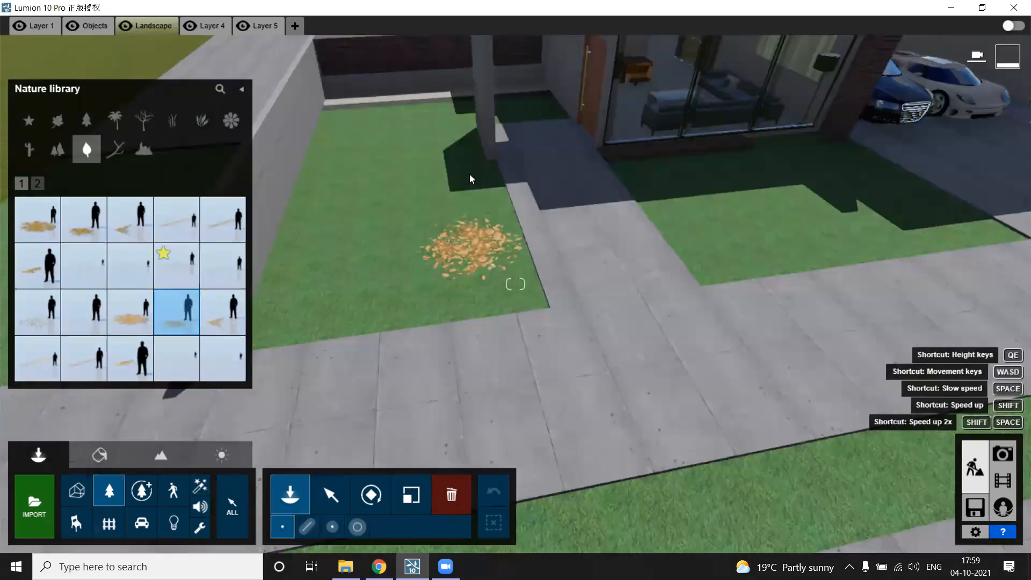
{"action": "left_click", "coordinate": [461, 177]}
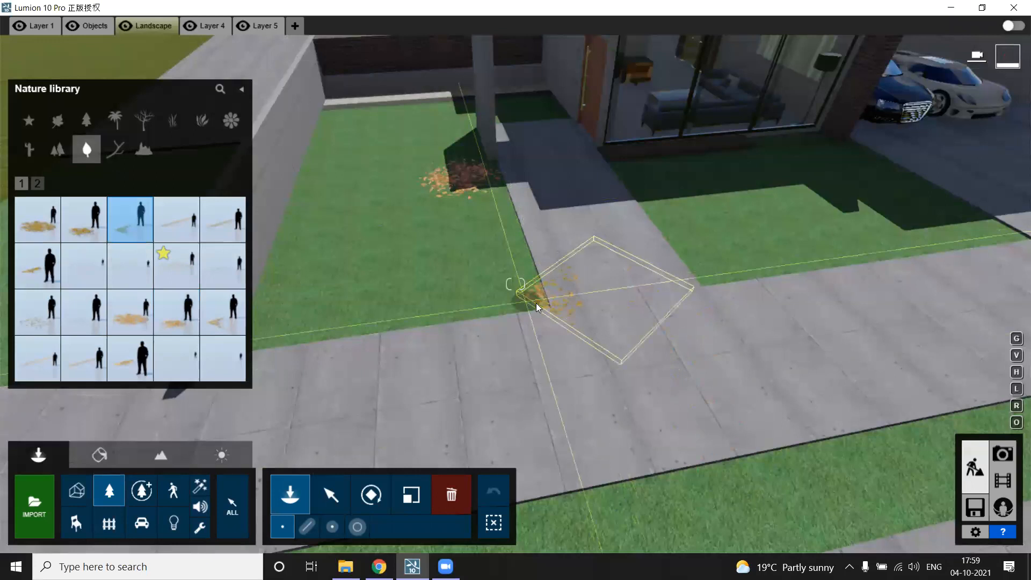
Step: Try to place a corner-shaped scatter of fallen leaves at the front lawn's corner beside the walkway
{"action": "left_click", "coordinate": [542, 304]}
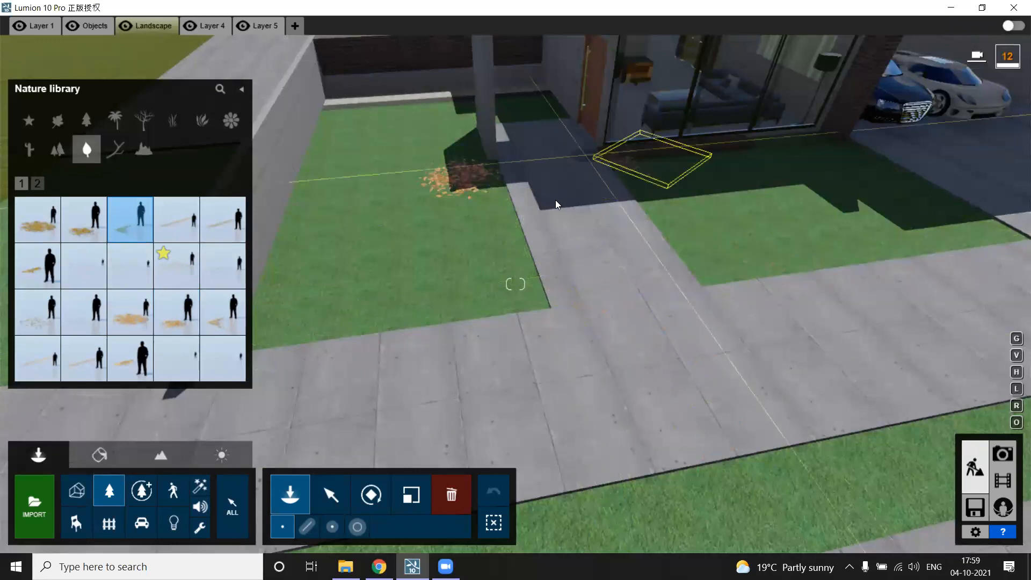
{"action": "left_click", "coordinate": [549, 305]}
{"action": "right_click_drag", "start_coordinate": [550, 305], "coordinate": [645, 305]}
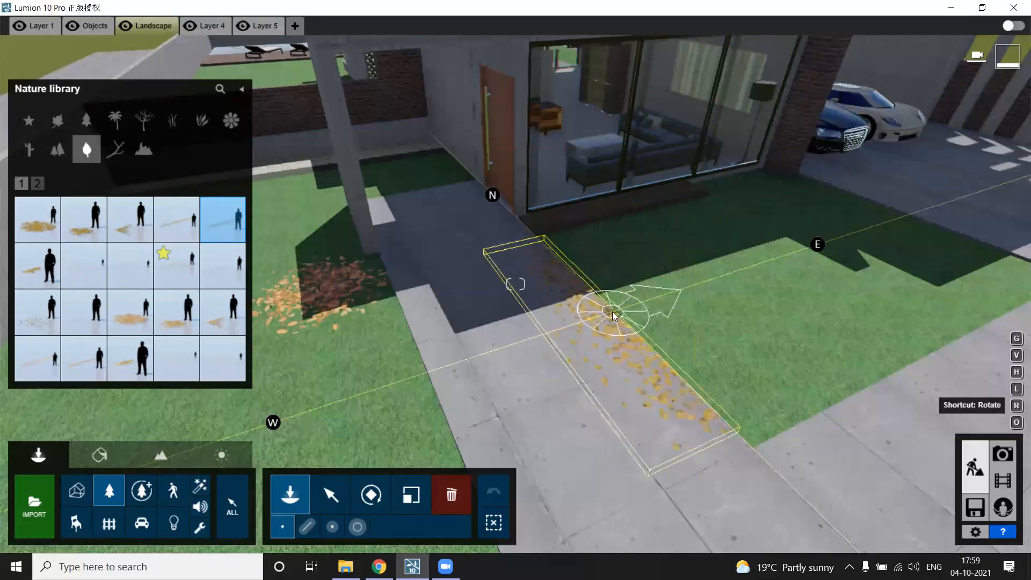
Step: Place a line of fallen leaves, rotated to follow the edge between the entrance walkway and the lawn beside the living room
{"action": "left_click", "coordinate": [683, 197]}
{"action": "right_click_drag", "start_coordinate": [539, 402], "coordinate": [576, 431]}
{"action": "key", "text": "w"}
{"action": "key", "text": "s"}
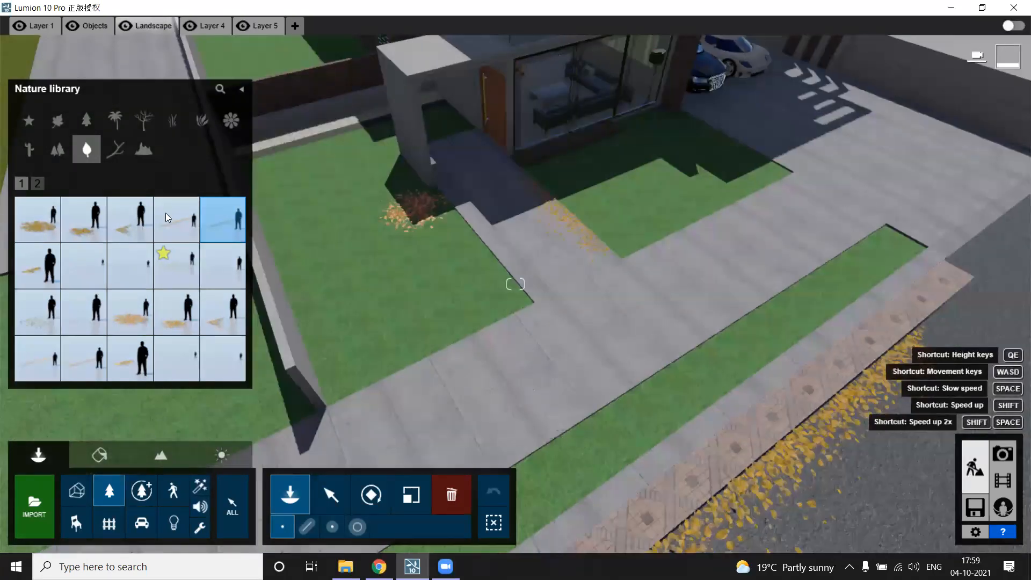
Step: Place a large leafless tree on the back lawn beside the pool, rotate it, and check the view in Photo mode
{"action": "left_click", "coordinate": [138, 123]}
{"action": "left_click", "coordinate": [176, 223]}
{"action": "left_click", "coordinate": [577, 283]}
{"action": "right_click_drag", "start_coordinate": [528, 243], "coordinate": [459, 211]}
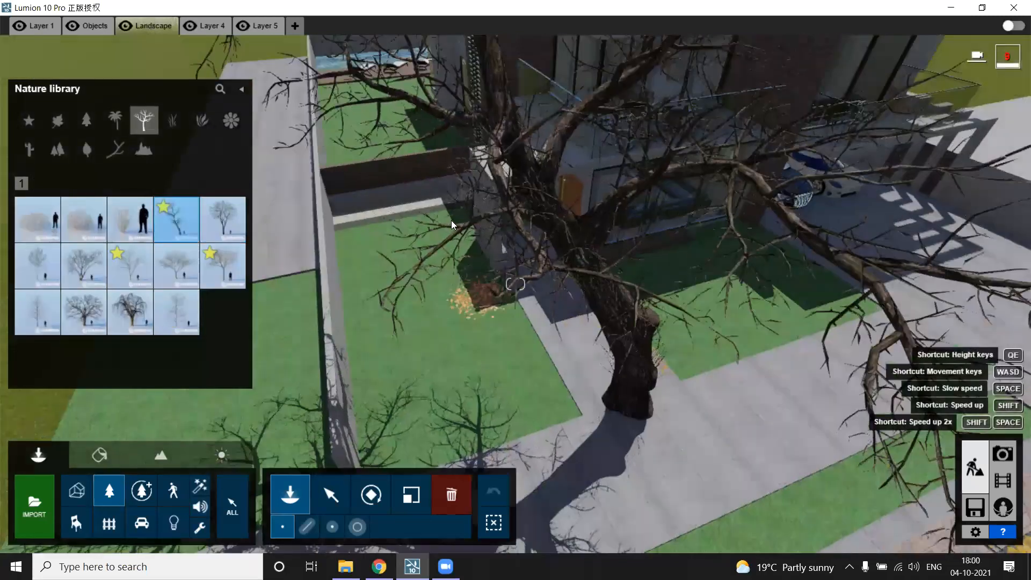
{"action": "right_click_drag", "start_coordinate": [482, 216], "coordinate": [494, 216]}
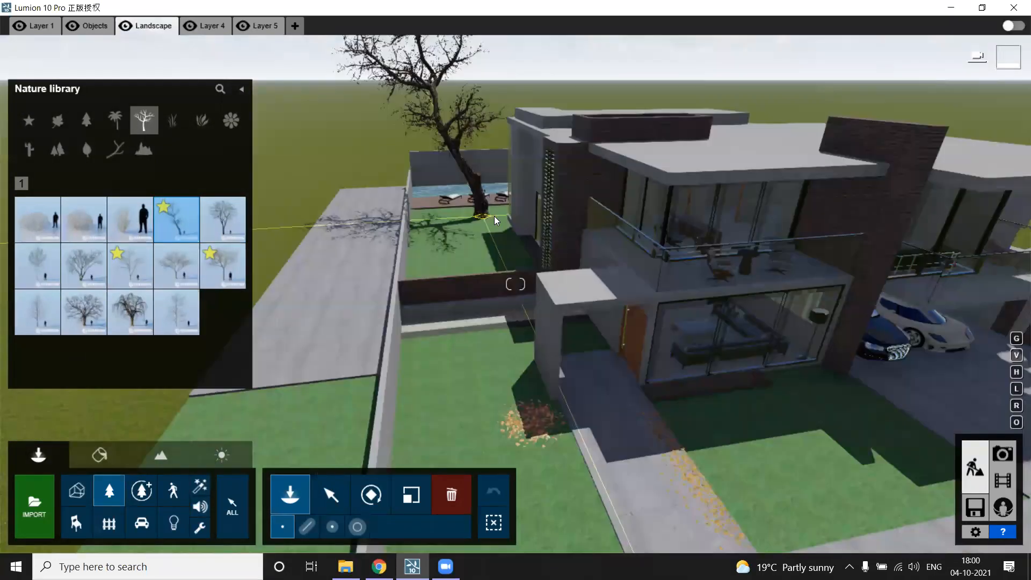
{"action": "key", "text": "r"}
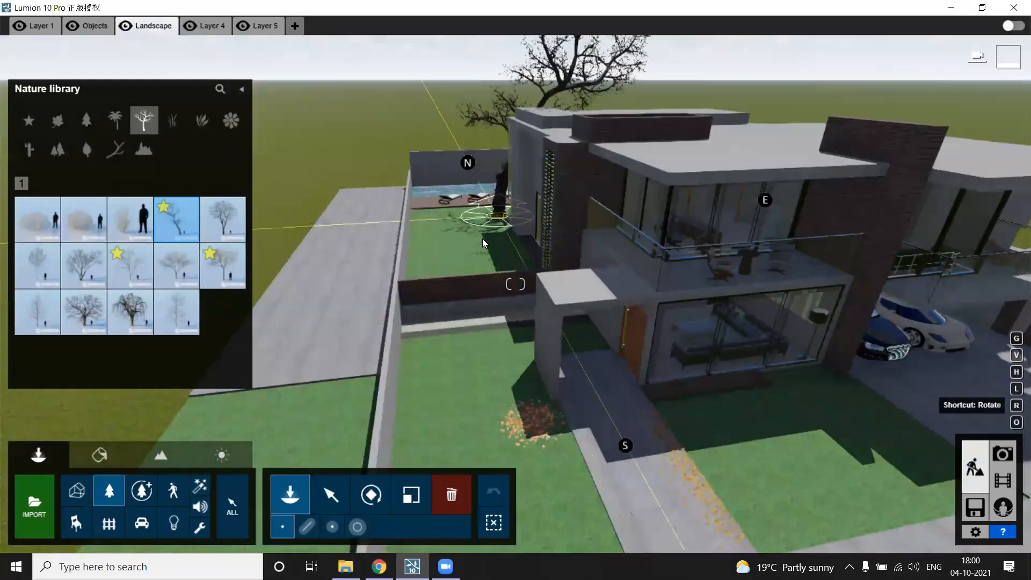
{"action": "left_click", "coordinate": [534, 258]}
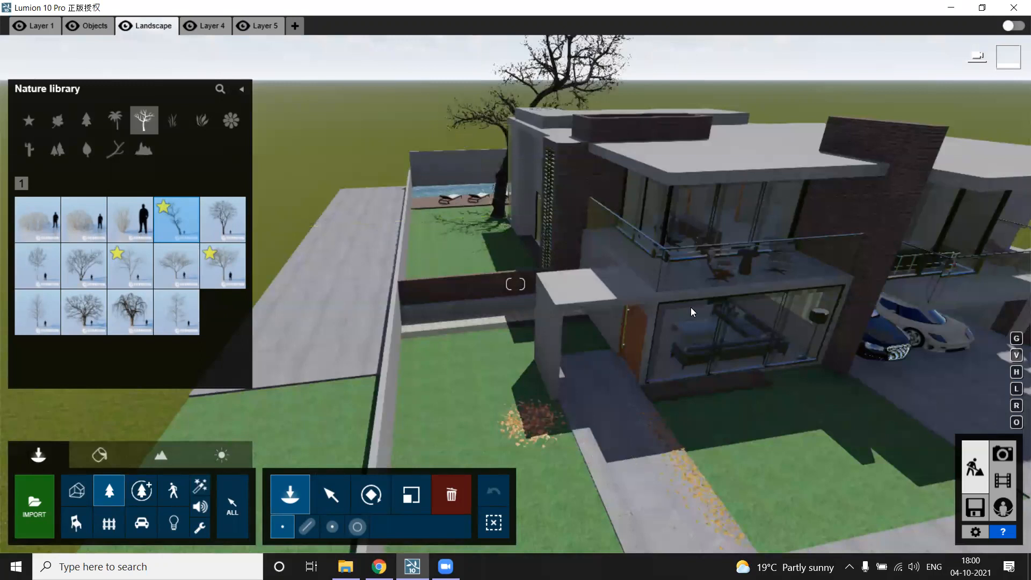
{"action": "left_click", "coordinate": [1002, 457]}
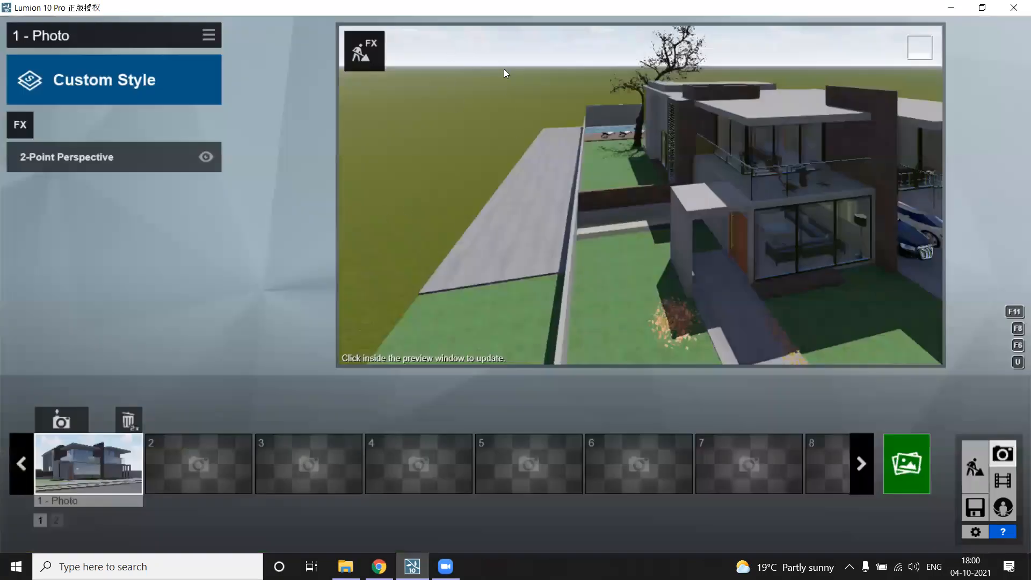
{"action": "left_click", "coordinate": [517, 98]}
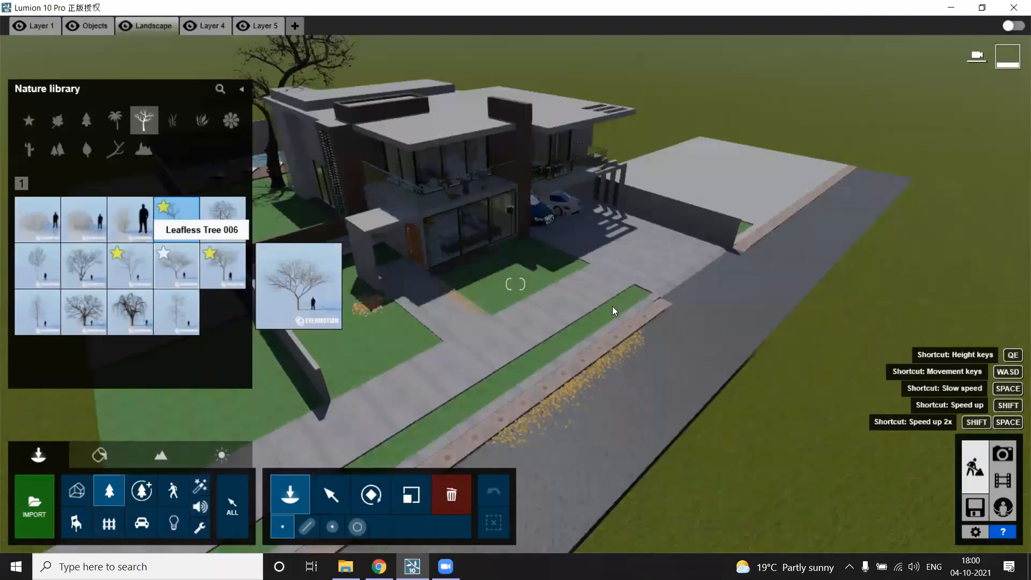
Step: Try out different leafless trees along the roadside grass strip
{"action": "left_click", "coordinate": [613, 306]}
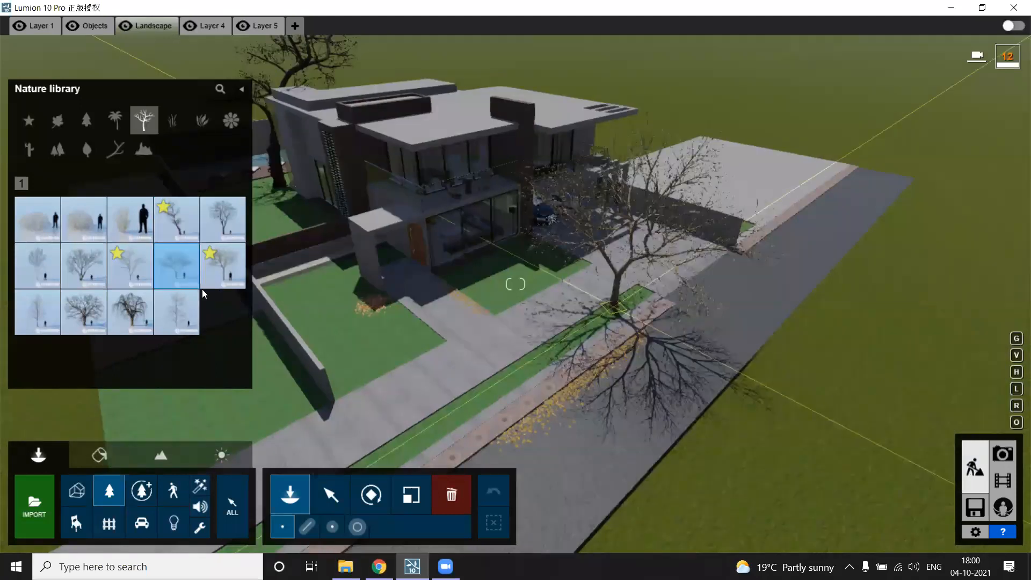
{"action": "left_click", "coordinate": [176, 312]}
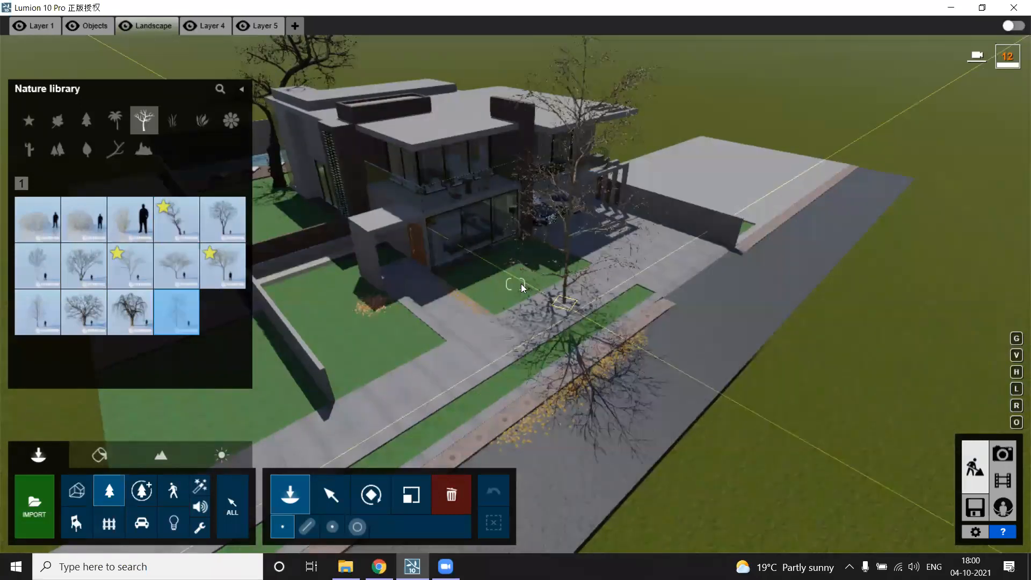
{"action": "key", "text": "ctrl+z"}
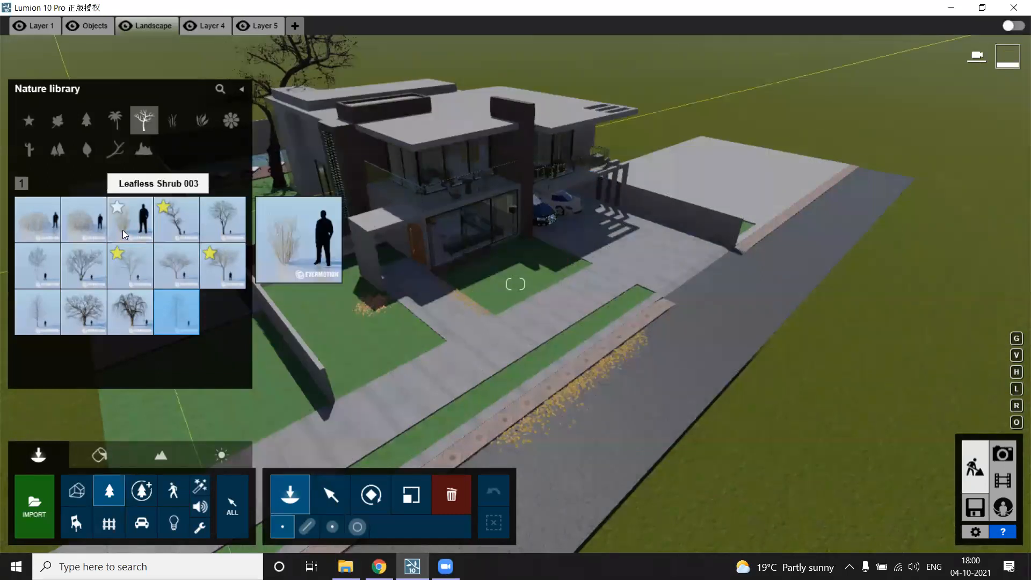
Step: Place a leafless tree with a white birch-like trunk at the front lawn's outer corner beside the driveway
{"action": "left_click", "coordinate": [134, 223]}
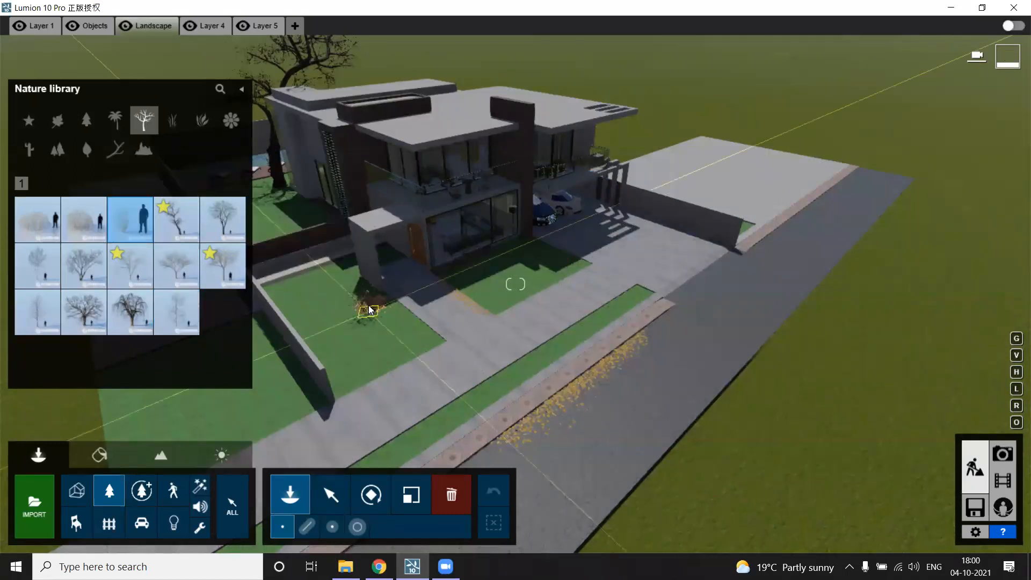
{"action": "scroll", "coordinate": [369, 311], "scroll_direction": "up", "scroll_amount": 3}
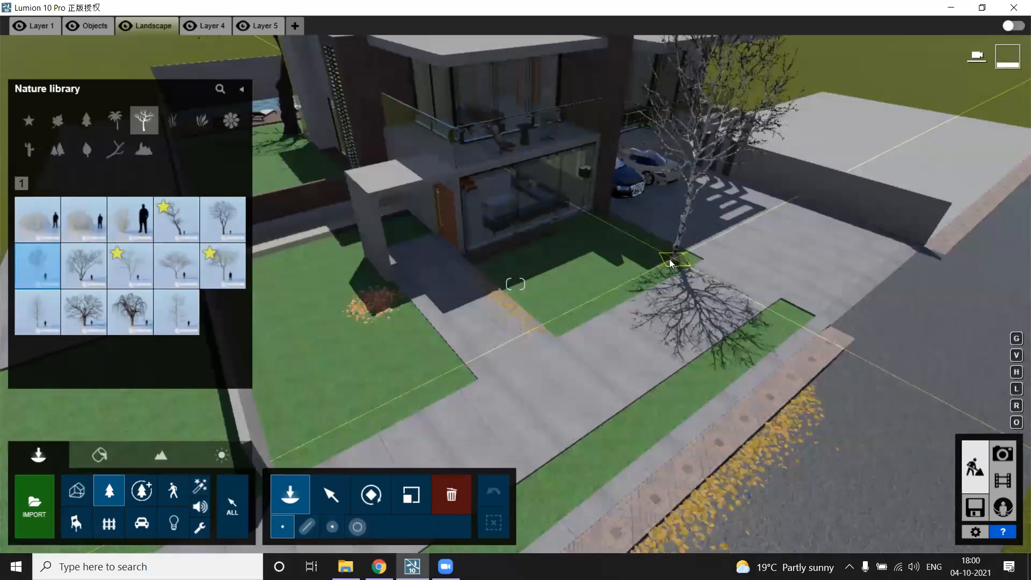
{"action": "left_click", "coordinate": [718, 259]}
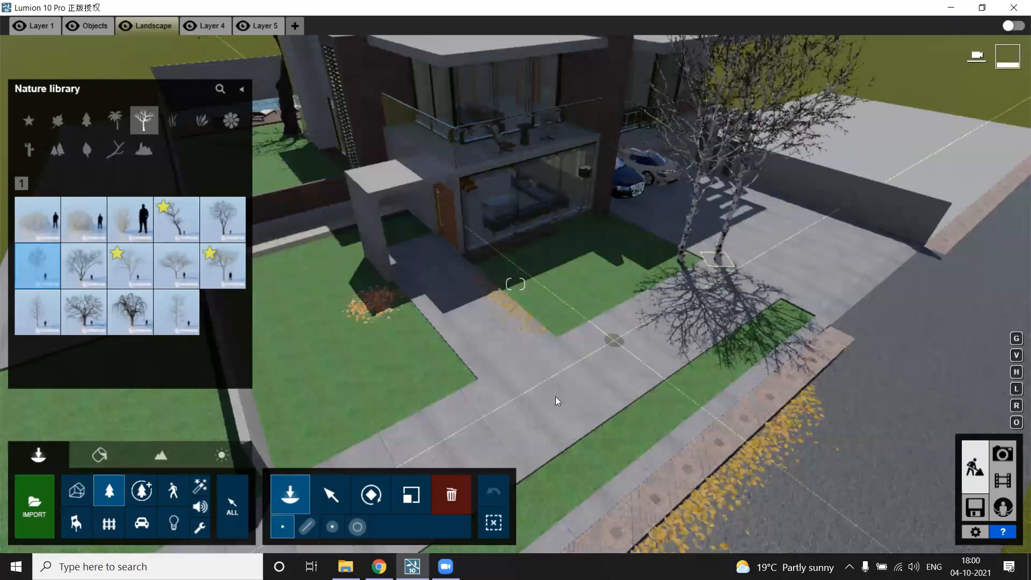
Step: Place Leafless Shrub 003 at the pile of fallen leaves beside the entrance column
{"action": "left_click", "coordinate": [130, 232]}
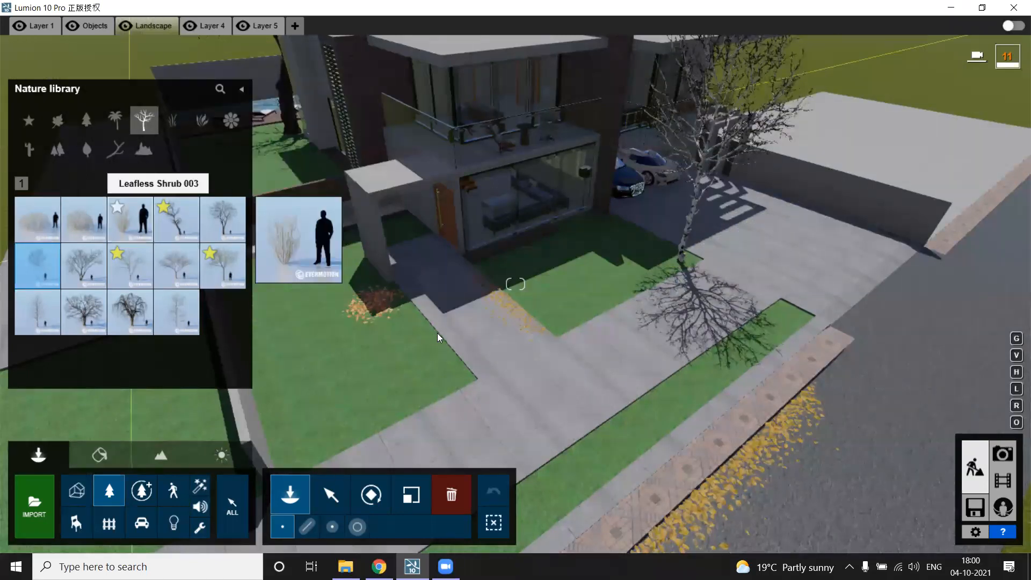
{"action": "left_click", "coordinate": [363, 295]}
{"action": "left_click", "coordinate": [177, 307]}
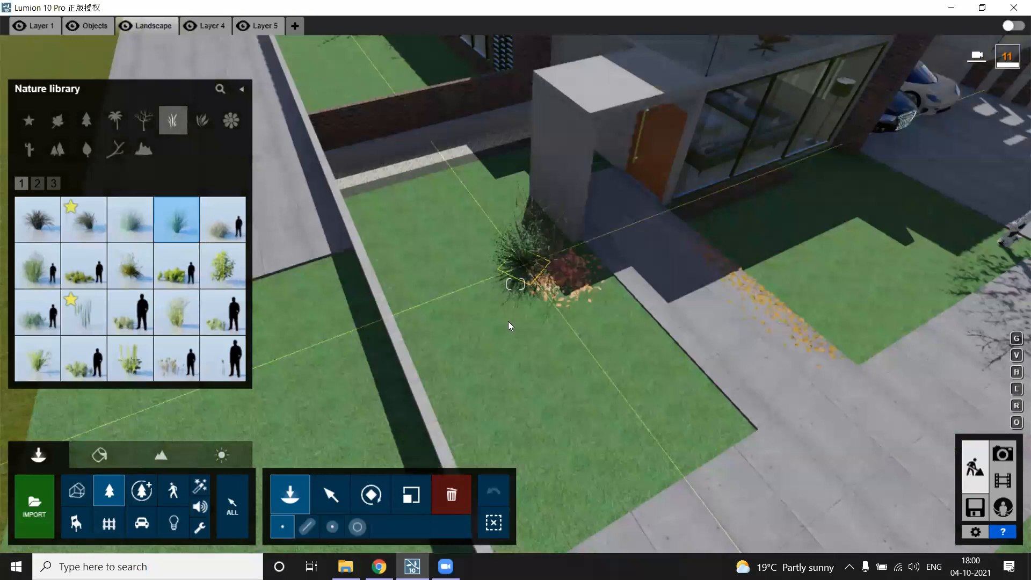
Step: Place a low yellow-green plant and a plumed ornamental grass on the front lawn around the leaf pile and entrance column
{"action": "left_click", "coordinate": [540, 509]}
{"action": "left_click", "coordinate": [216, 325]}
{"action": "key", "text": "w"}
{"action": "key", "text": "e"}
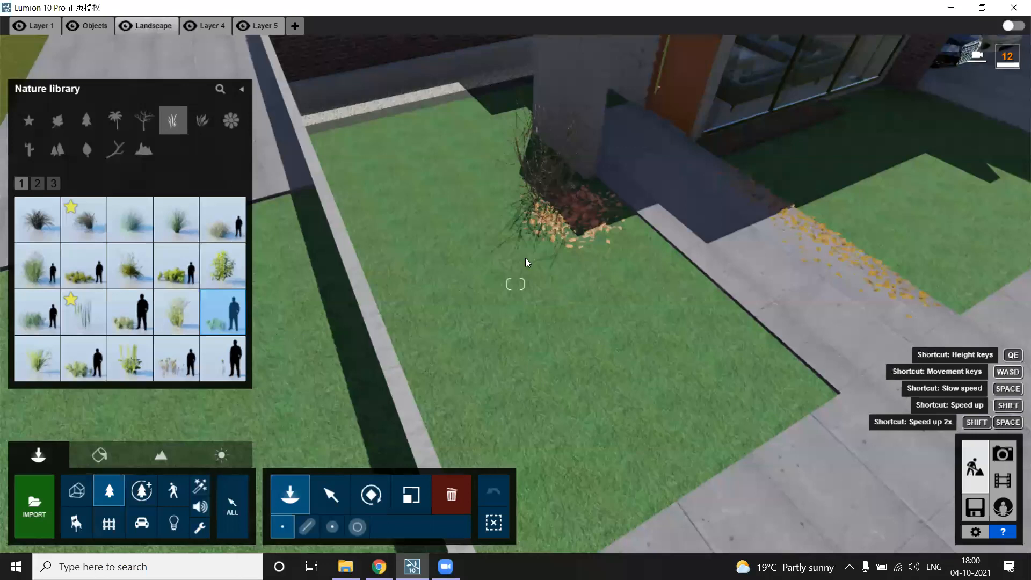
{"action": "left_click", "coordinate": [542, 257]}
{"action": "left_click", "coordinate": [489, 120]}
Step: Place thin grass stalks and a small plant at the lawn corner below the living room window, beside the walkway
{"action": "key", "text": "s"}
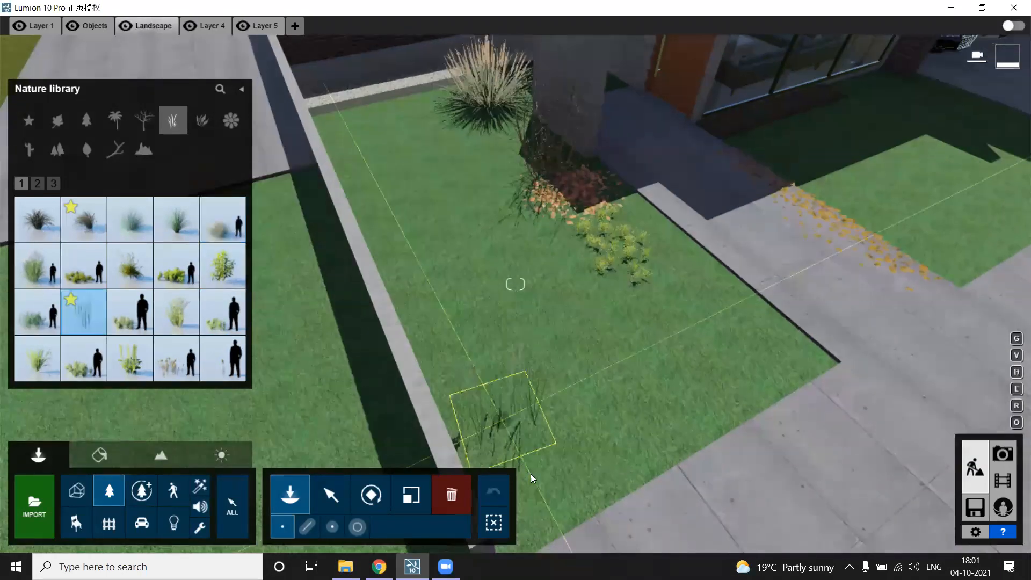
{"action": "left_click", "coordinate": [534, 481]}
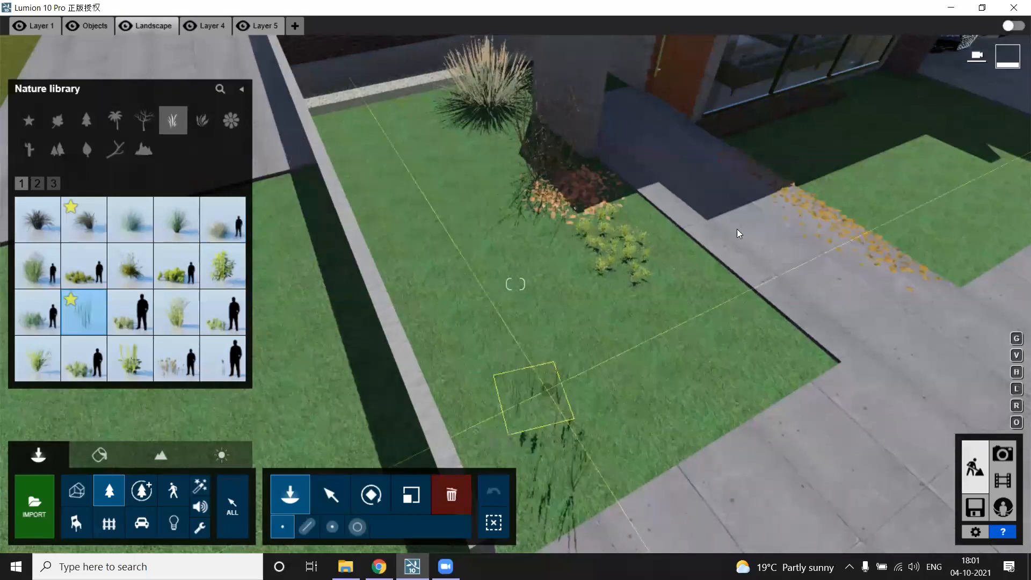
{"action": "key", "text": "w"}
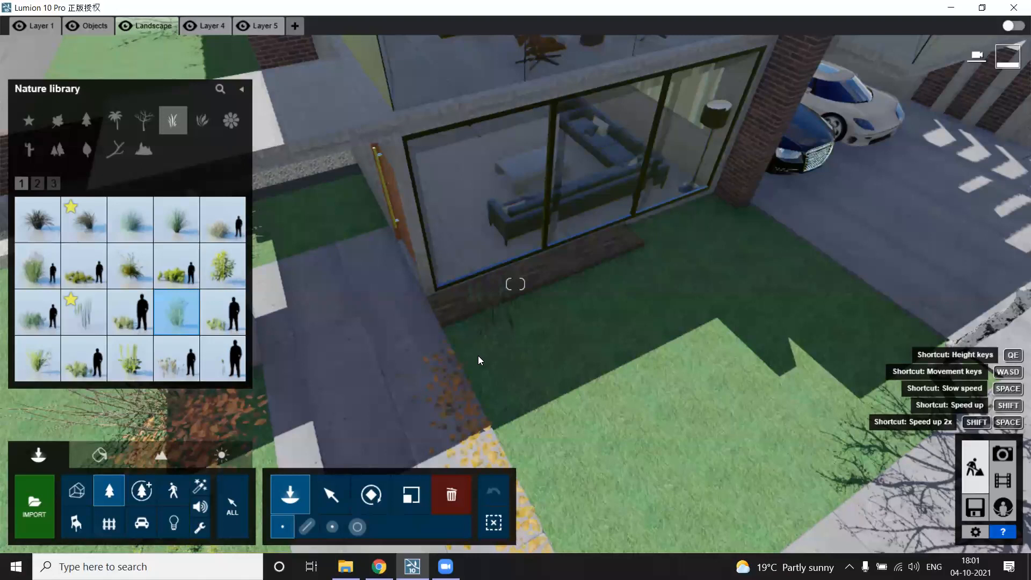
Step: Browse the grasses, leafless trees and plants, and place a tall leafy shrub on the lawn near the parked cars
{"action": "left_click", "coordinate": [54, 182]}
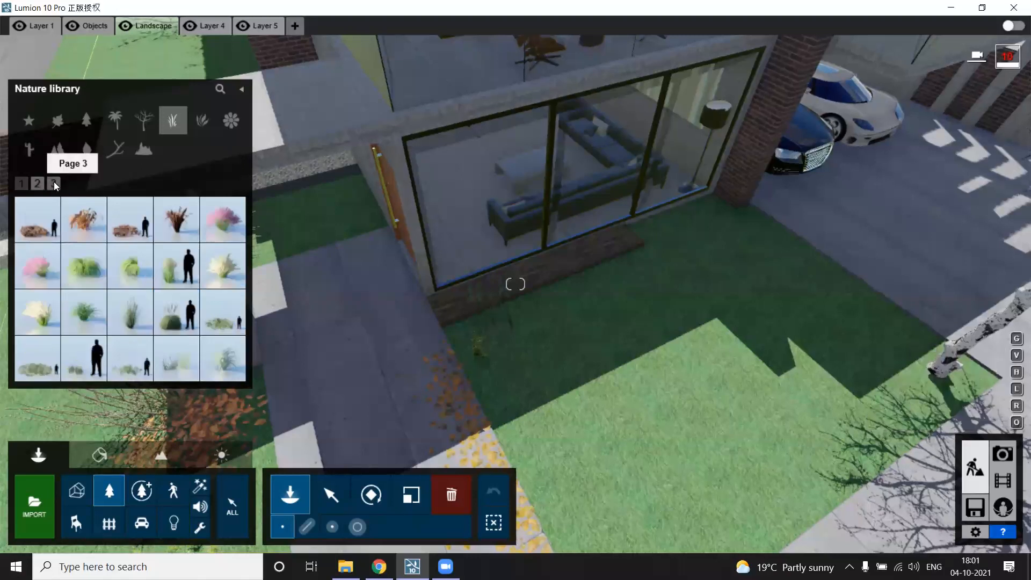
{"action": "left_click", "coordinate": [54, 182]}
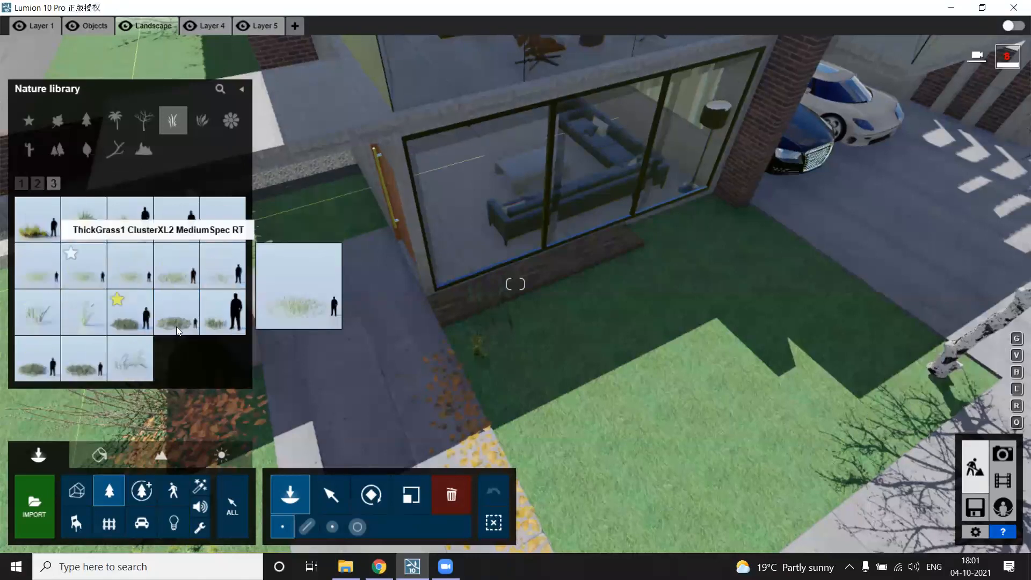
{"action": "left_click", "coordinate": [143, 120]}
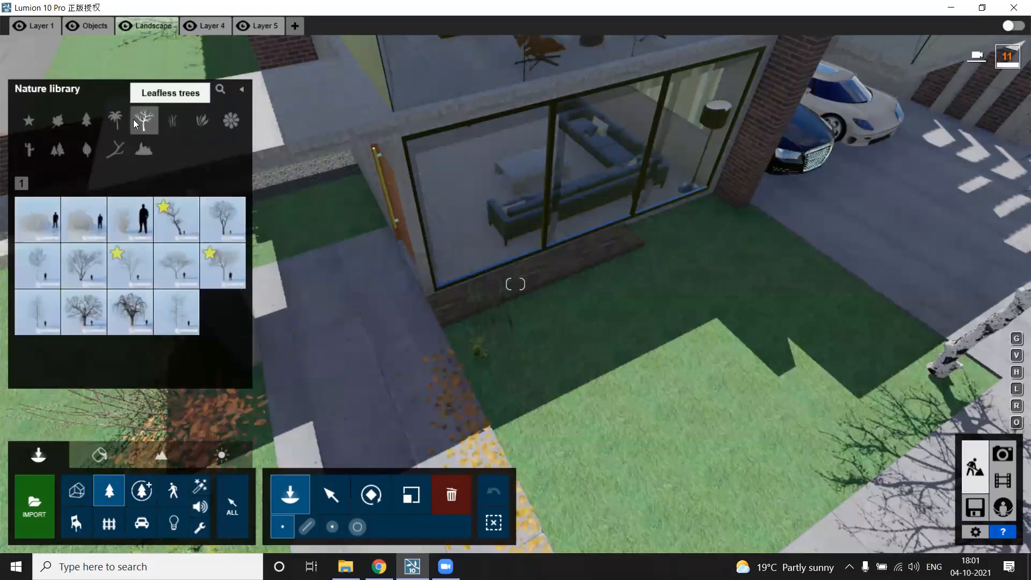
{"action": "left_click", "coordinate": [203, 137]}
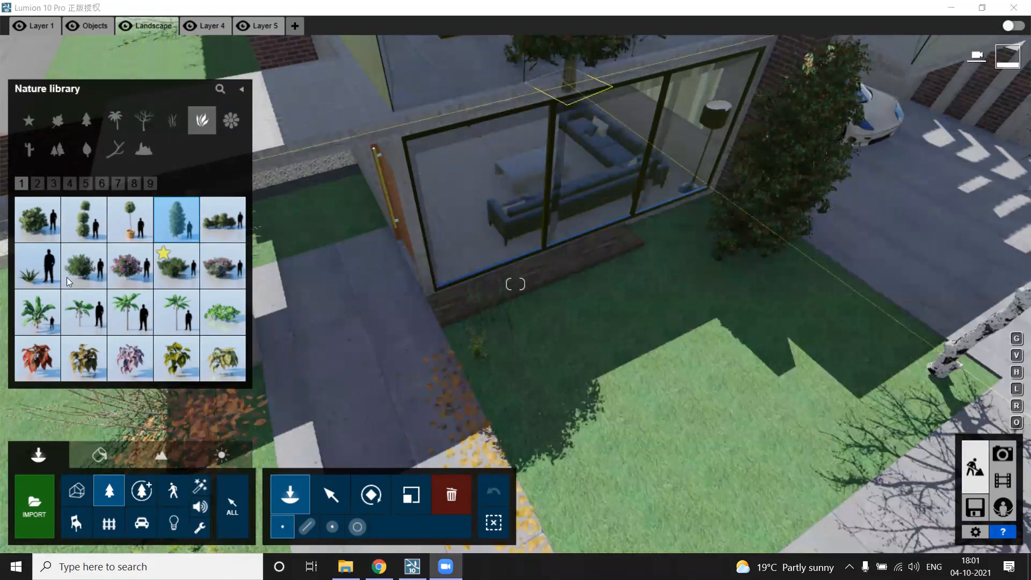
{"action": "left_click", "coordinate": [38, 227]}
Step: Place a spiky agave-like plant on the lawn at the base of the white-trunked leafless tree
{"action": "key", "text": "s"}
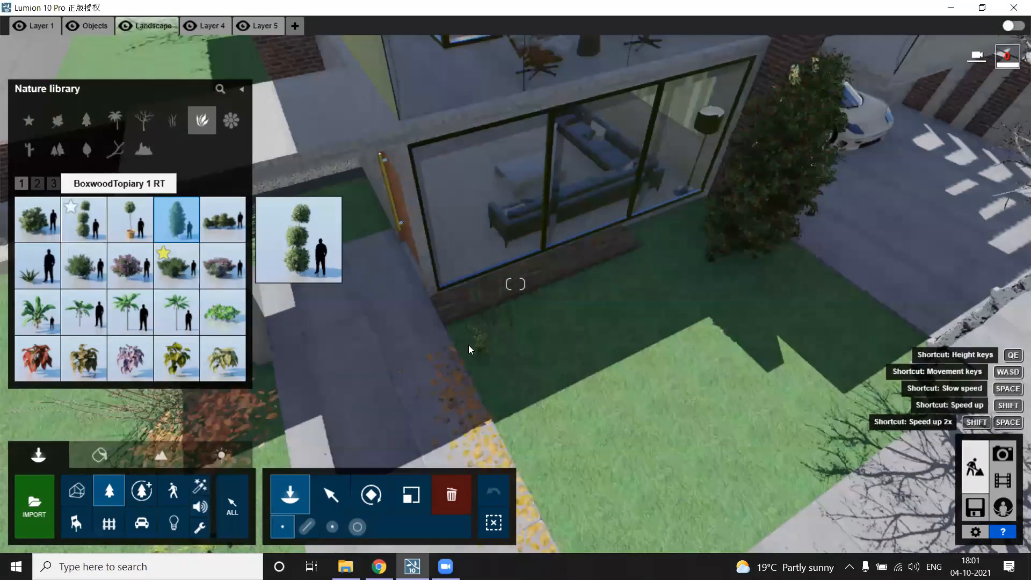
{"action": "key", "text": "s"}
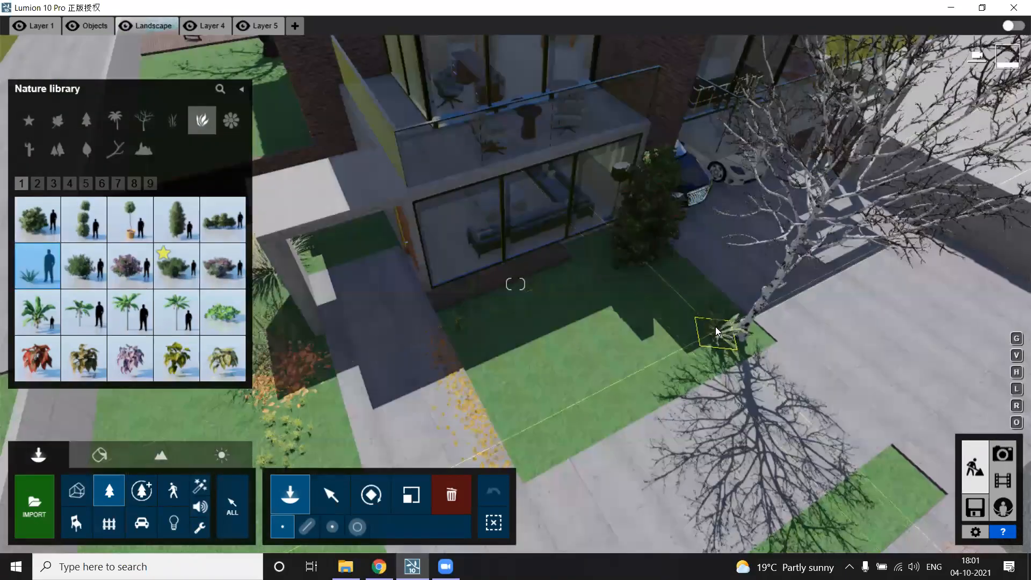
{"action": "key", "text": "w"}
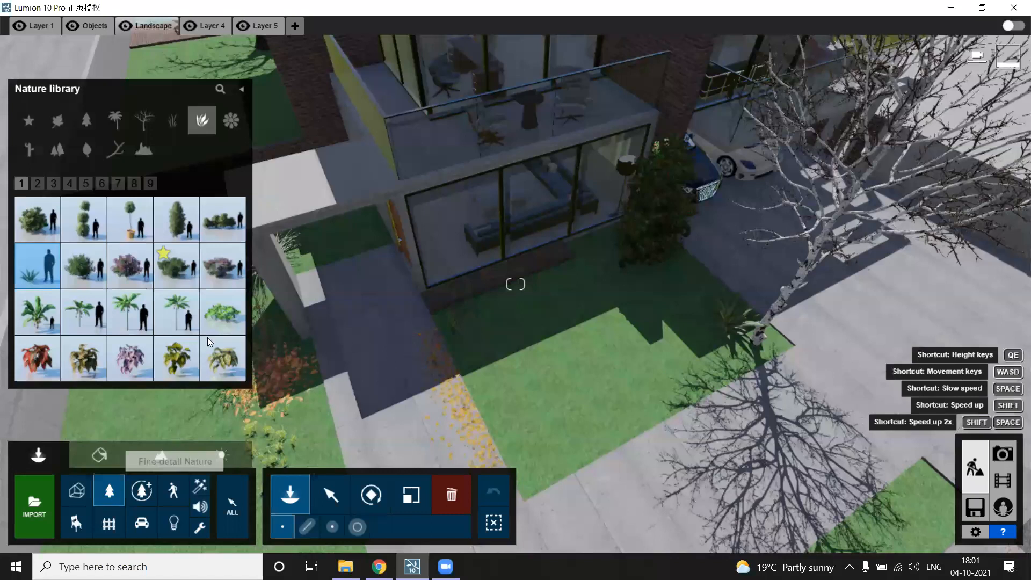
Step: Place a small PunkWood log from the forest wood objects on the lawn near the agave-like plant
{"action": "left_click", "coordinate": [116, 151]}
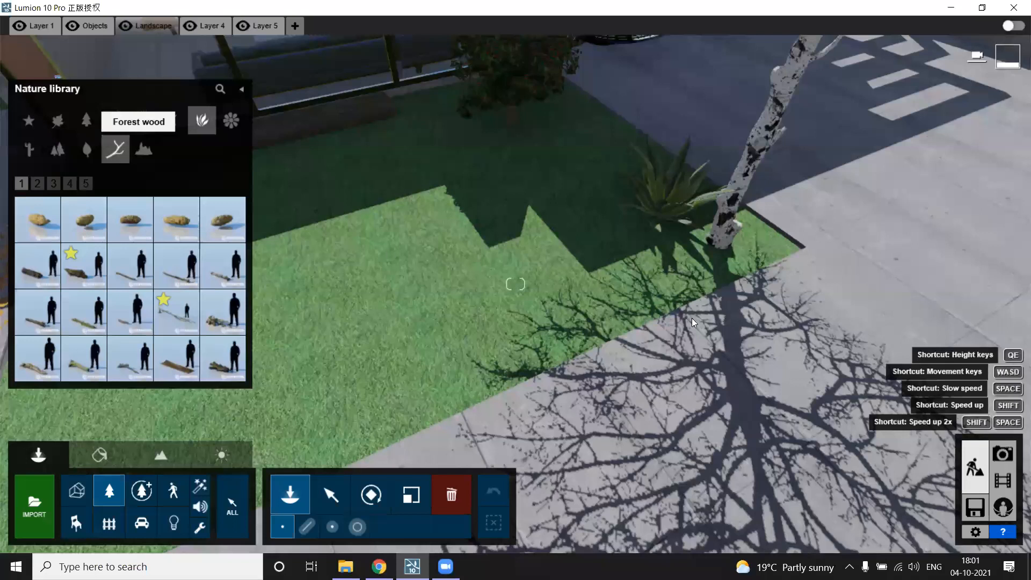
{"action": "left_click", "coordinate": [86, 184]}
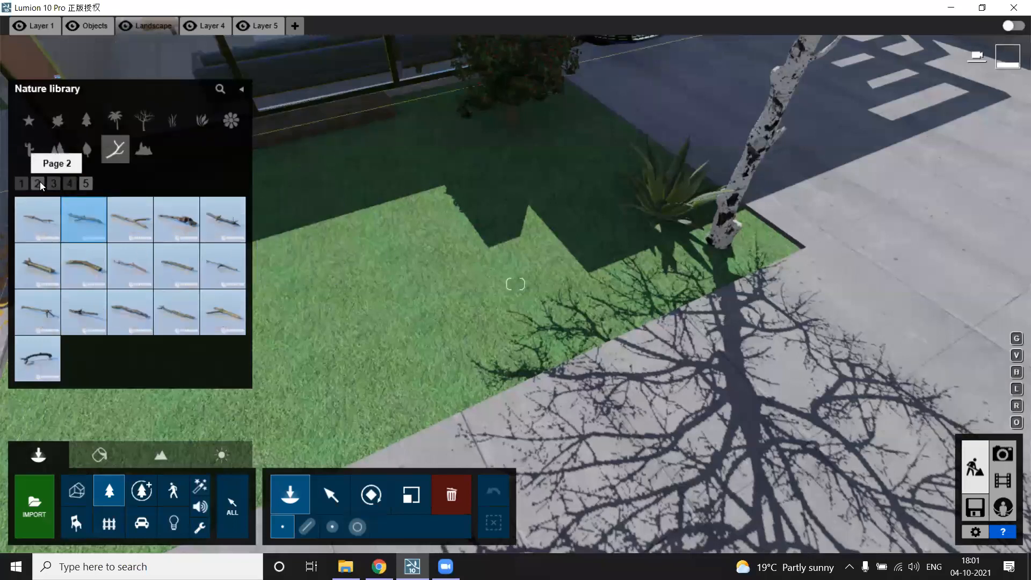
{"action": "left_click", "coordinate": [36, 185]}
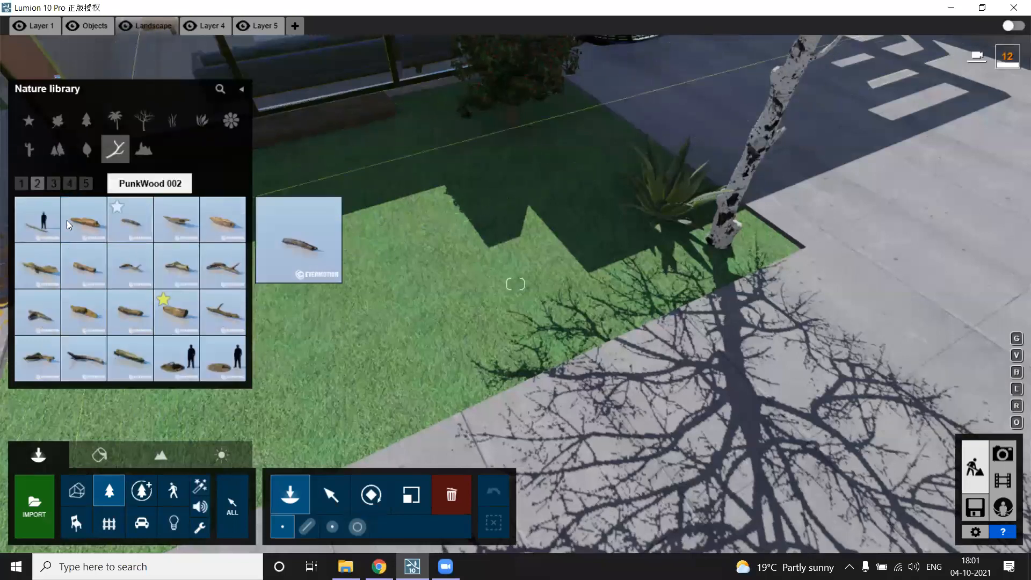
{"action": "left_click", "coordinate": [84, 220]}
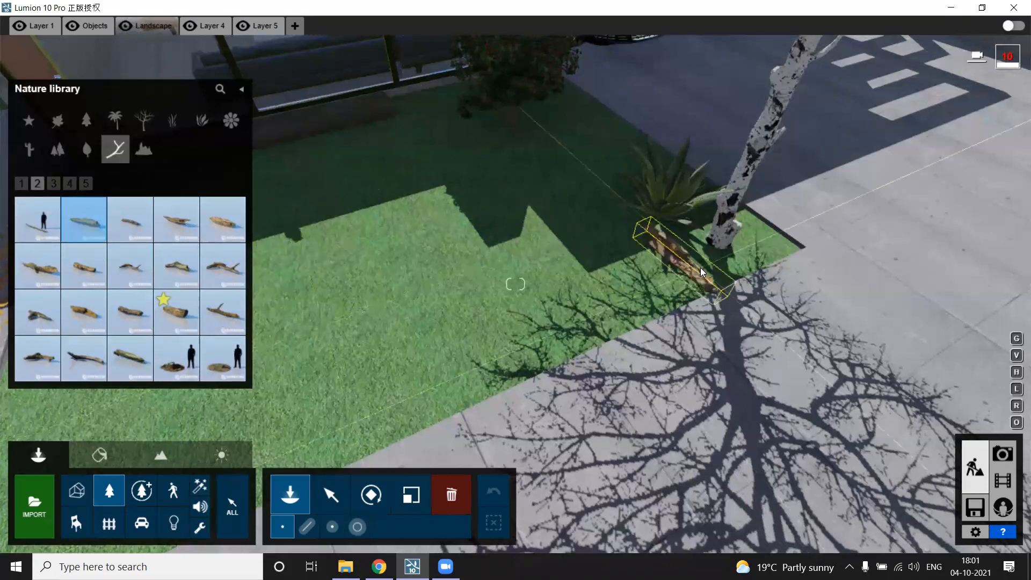
{"action": "left_click", "coordinate": [612, 258]}
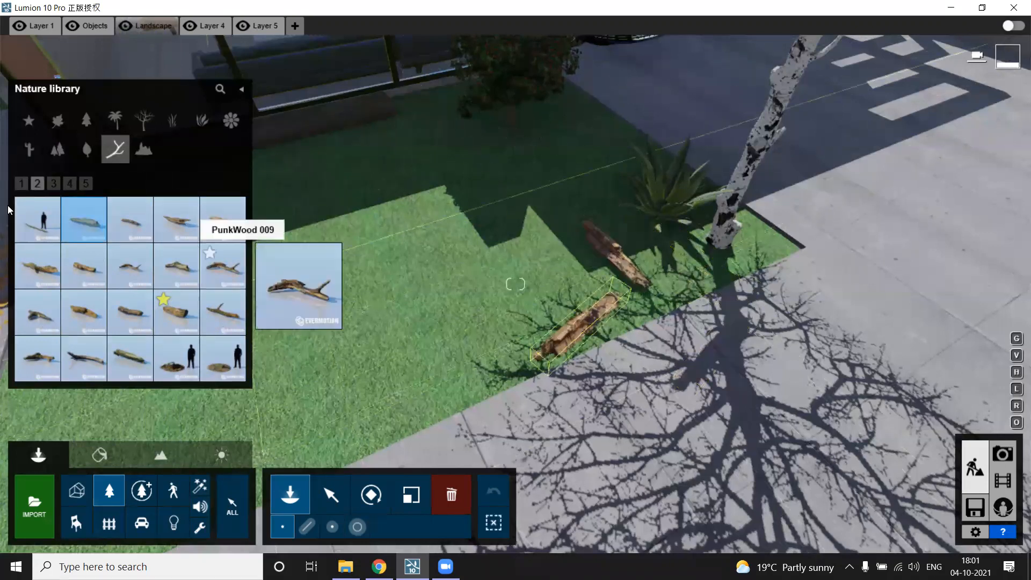
Step: Place Log 010 and a large weathered log on the lawn next to the small piece of wood
{"action": "left_click", "coordinate": [22, 185]}
{"action": "left_click", "coordinate": [213, 320]}
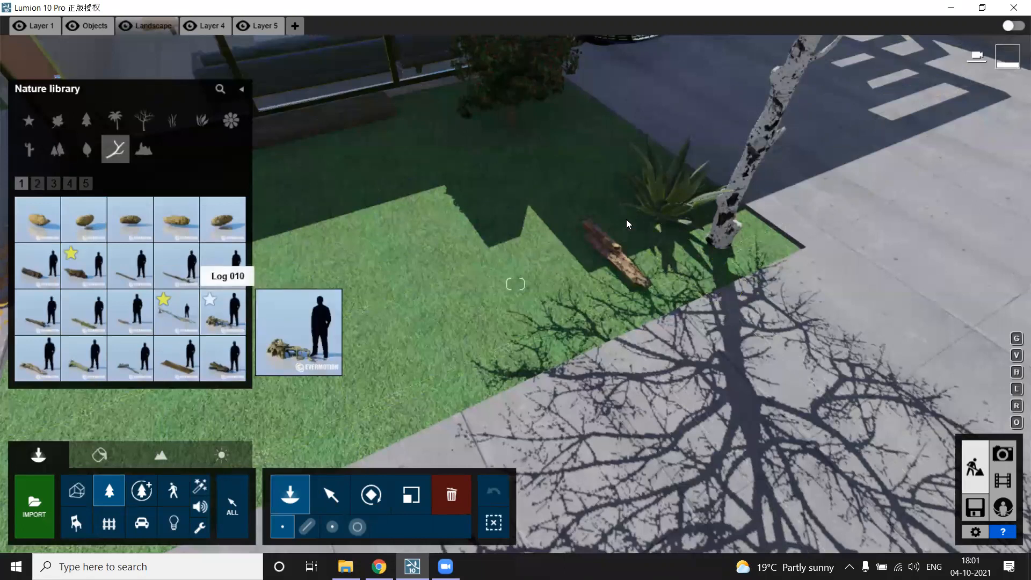
{"action": "left_click", "coordinate": [532, 311]}
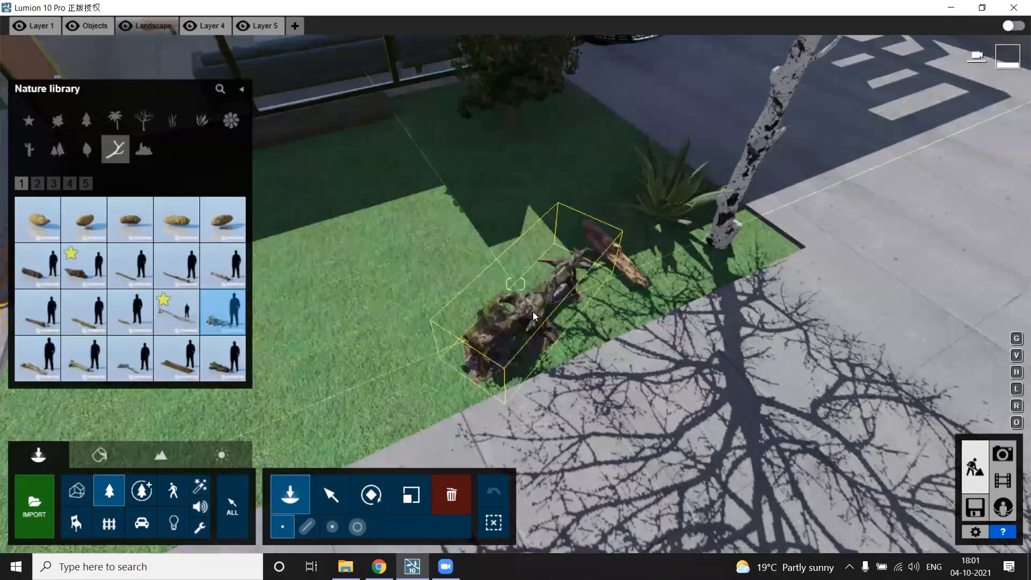
{"action": "left_click", "coordinate": [534, 237]}
{"action": "left_click", "coordinate": [84, 265]}
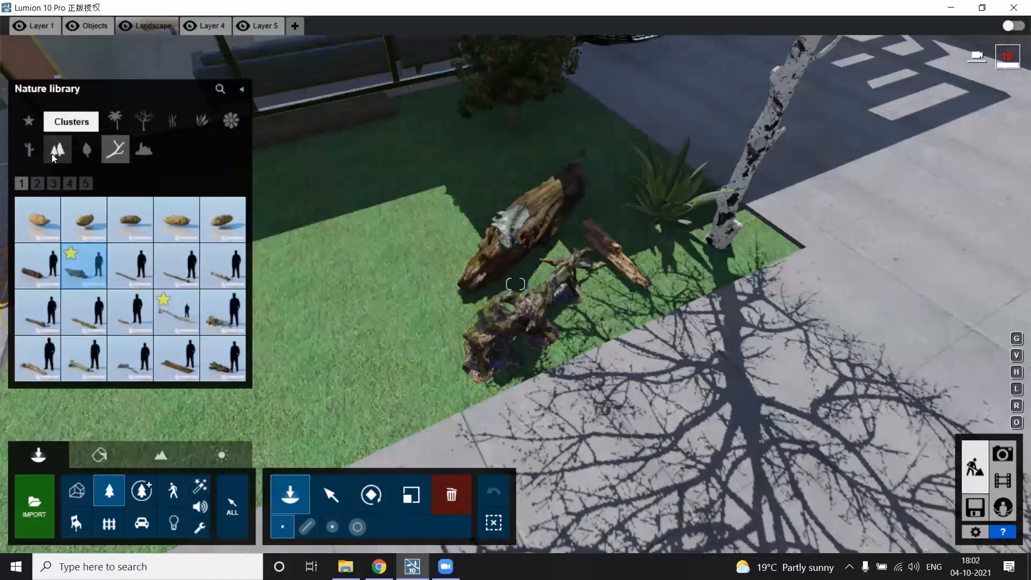
Step: Place the Stone 014 boulder on the front lawn beside the leaf-covered edge of the entrance path
{"action": "left_click", "coordinate": [58, 149]}
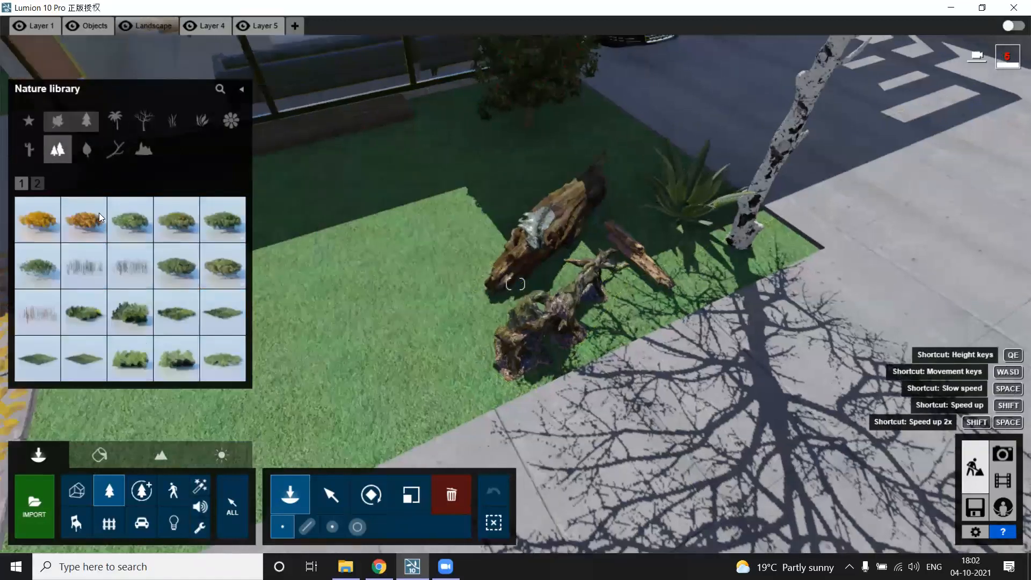
{"action": "key", "text": "s"}
{"action": "key", "text": "a"}
{"action": "left_click", "coordinate": [144, 149]}
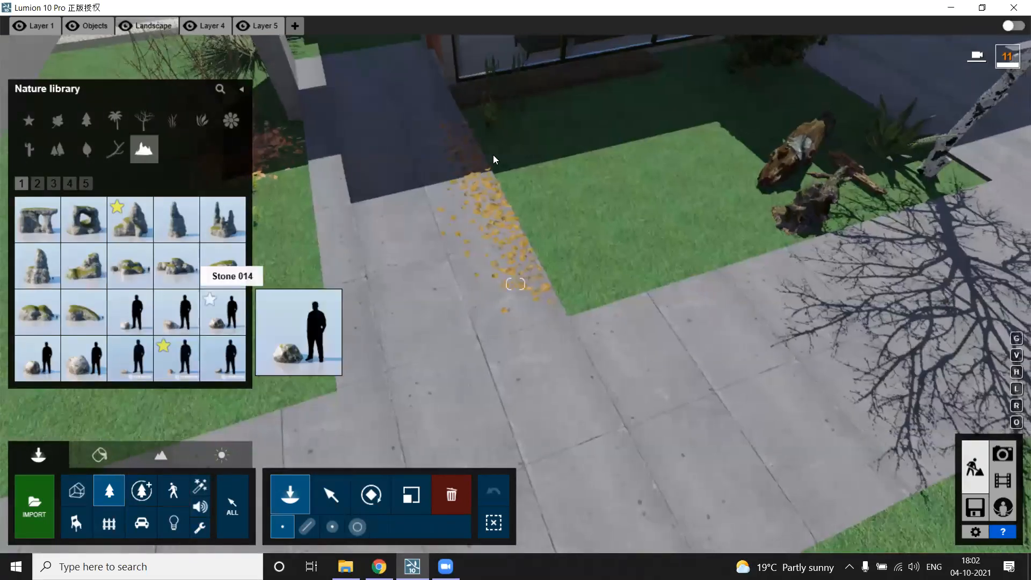
{"action": "left_click", "coordinate": [223, 323]}
{"action": "left_click", "coordinate": [553, 155]}
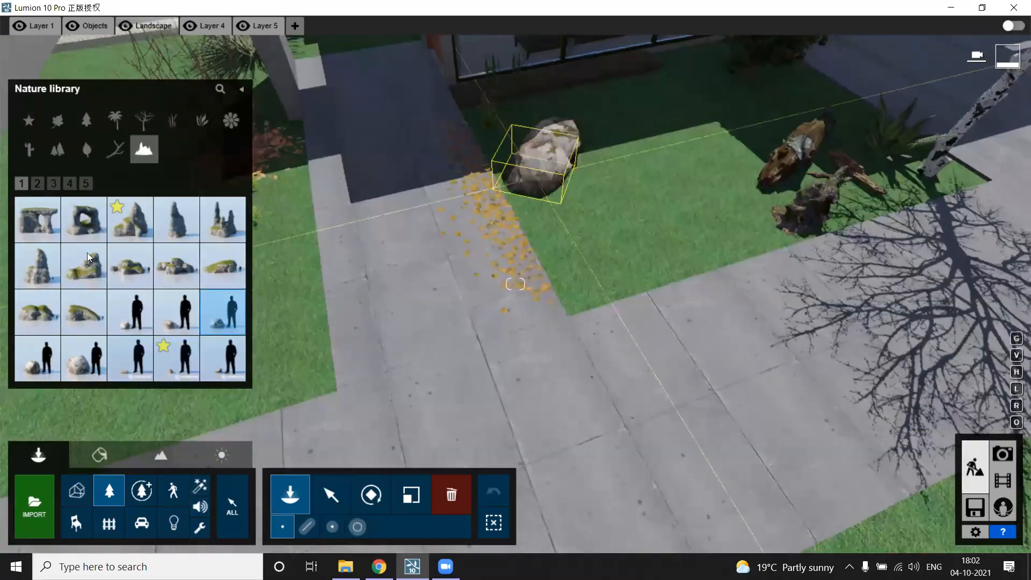
Step: Place small stones on the grass in front of the boulder beside the entrance path
{"action": "left_click", "coordinate": [607, 238]}
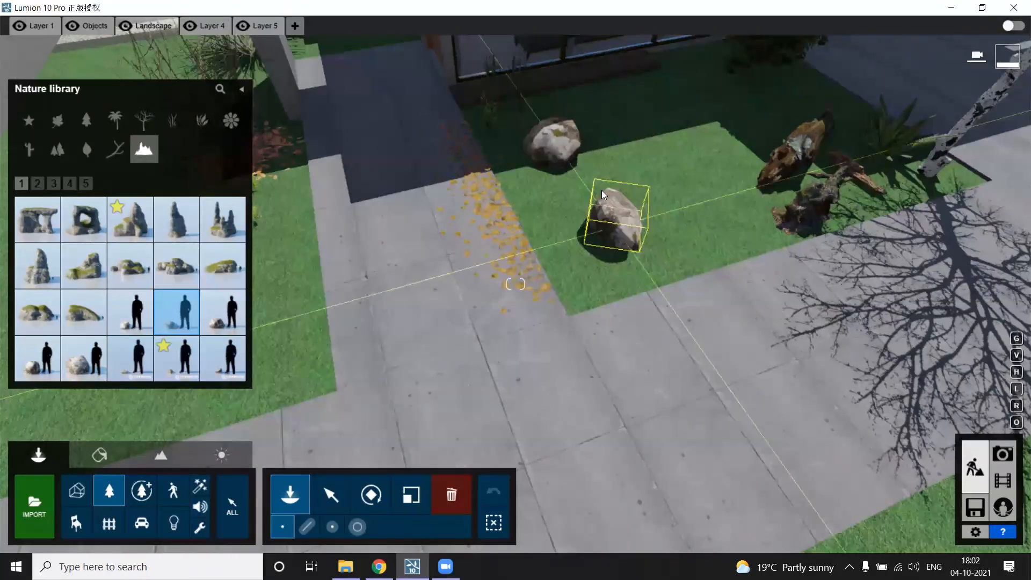
{"action": "left_click", "coordinate": [229, 359]}
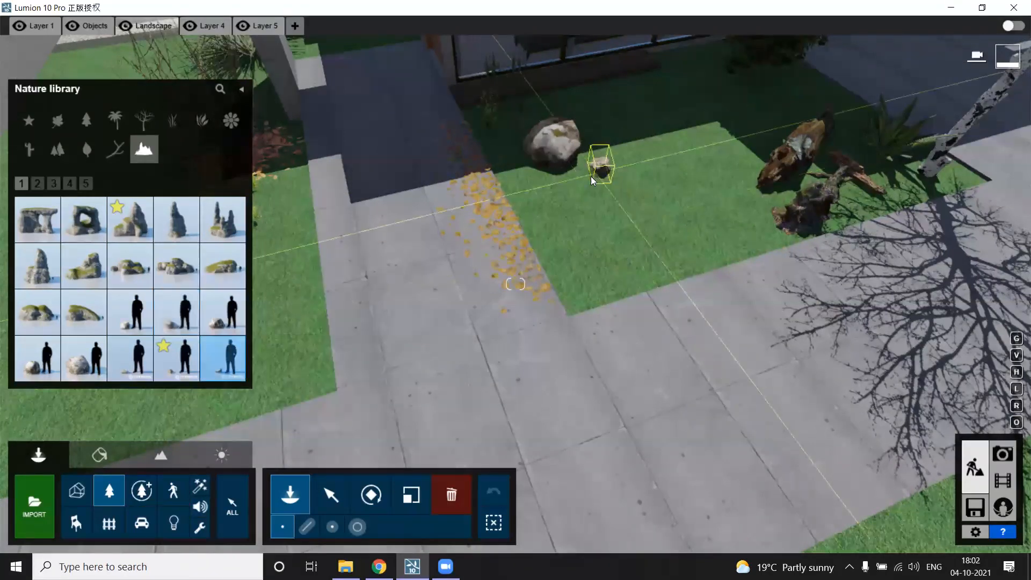
{"action": "left_click", "coordinate": [561, 196]}
{"action": "key", "text": "a"}
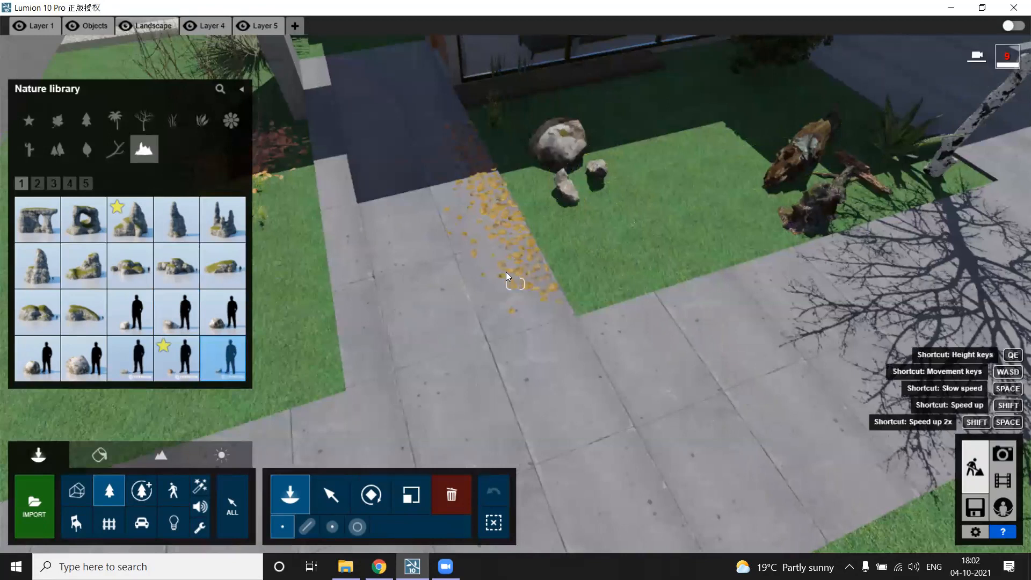
{"action": "key", "text": "a"}
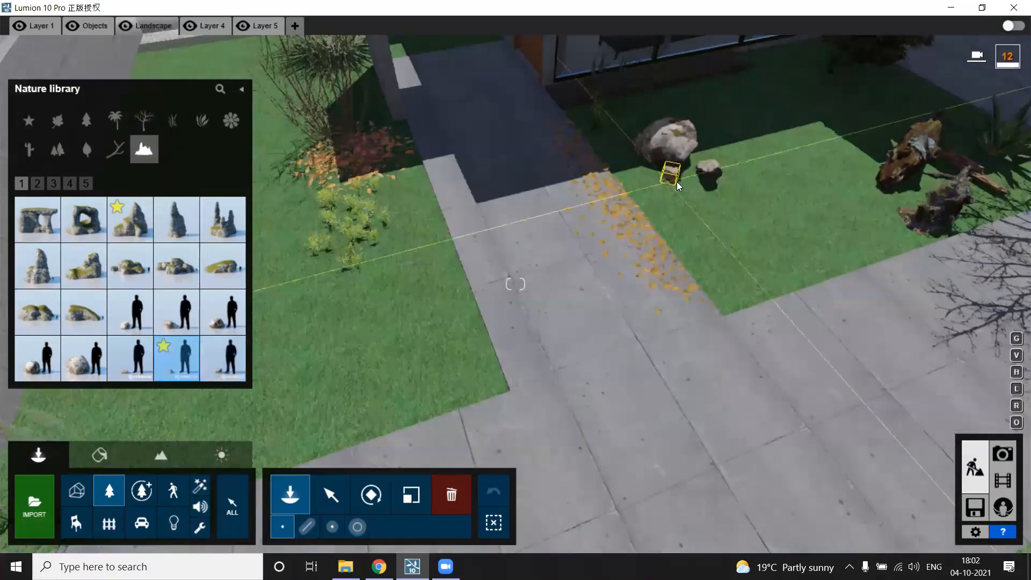
{"action": "left_click", "coordinate": [677, 181]}
Step: Line the bare shrub and fallen leaves by the entrance with a curved border of small reddish stones
{"action": "key", "text": "a"}
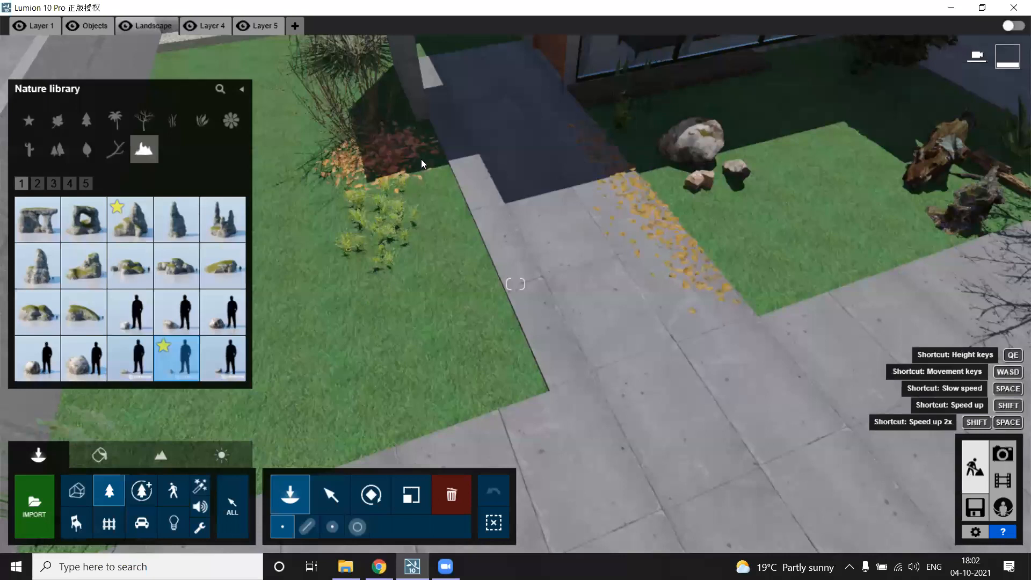
{"action": "key", "text": "a"}
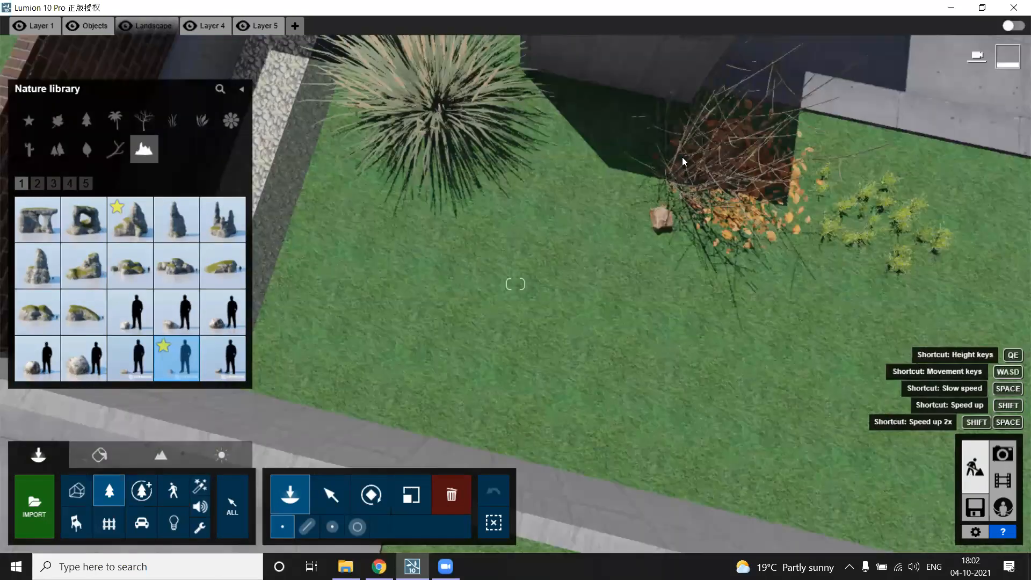
{"action": "key", "text": "d"}
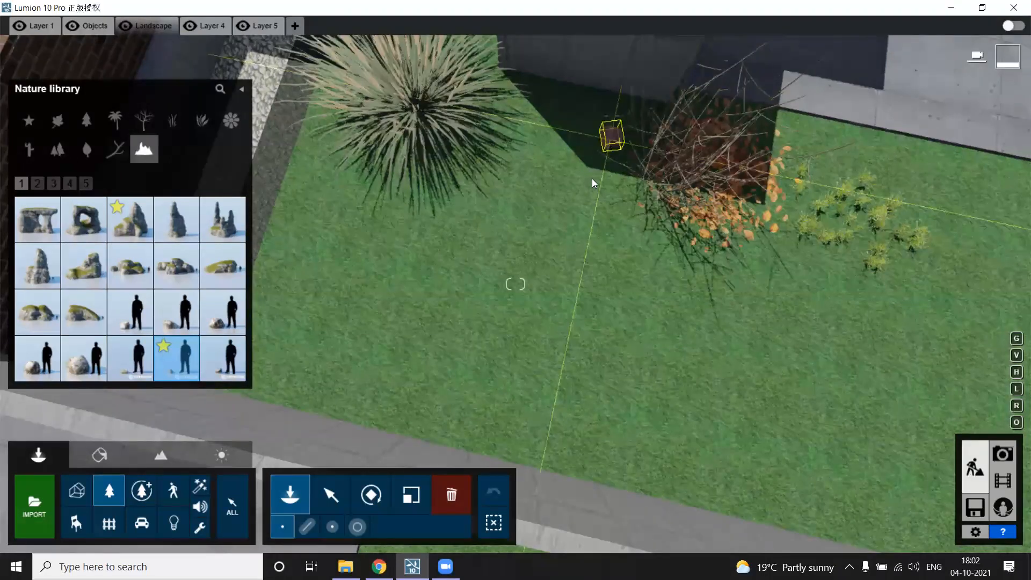
{"action": "left_click", "coordinate": [606, 137]}
{"action": "left_click", "coordinate": [594, 170]}
{"action": "left_click", "coordinate": [596, 219]}
{"action": "left_click", "coordinate": [614, 250]}
{"action": "left_click", "coordinate": [632, 264]}
{"action": "left_click", "coordinate": [653, 273]}
{"action": "left_click", "coordinate": [671, 278]}
{"action": "left_click", "coordinate": [696, 283]}
{"action": "left_click", "coordinate": [725, 284]}
{"action": "left_click", "coordinate": [761, 281]}
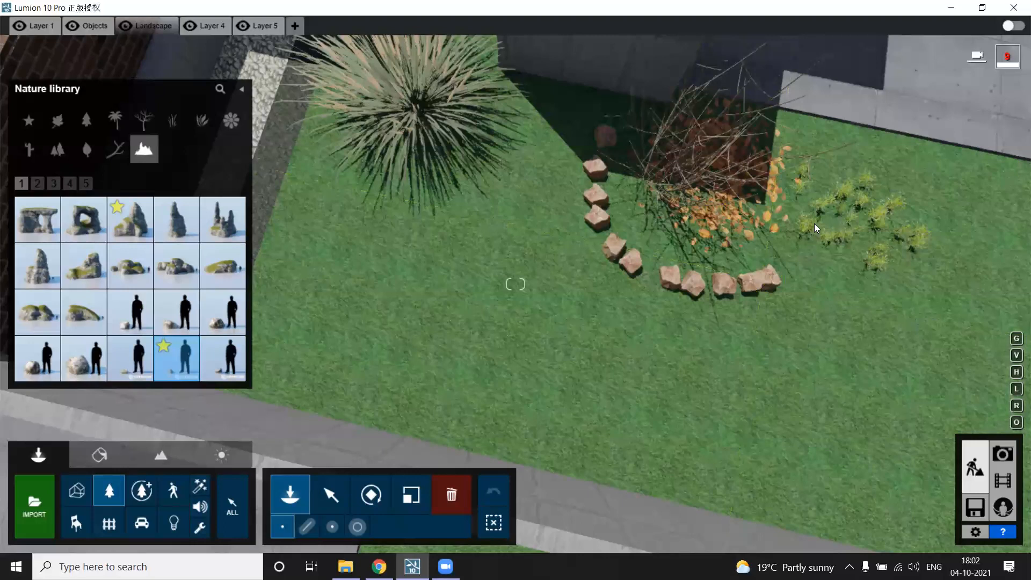
{"action": "left_click", "coordinate": [821, 143]}
{"action": "left_click", "coordinate": [813, 128]}
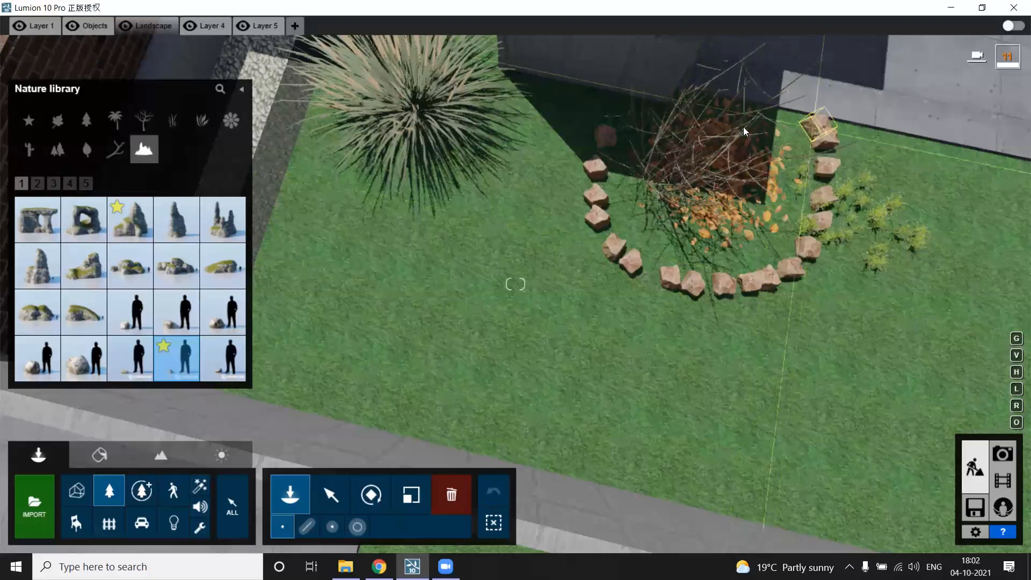
{"action": "left_click", "coordinate": [620, 109]}
{"action": "left_click", "coordinate": [629, 246]}
{"action": "right_click_drag", "start_coordinate": [764, 258], "coordinate": [741, 259]}
{"action": "key", "text": "d"}
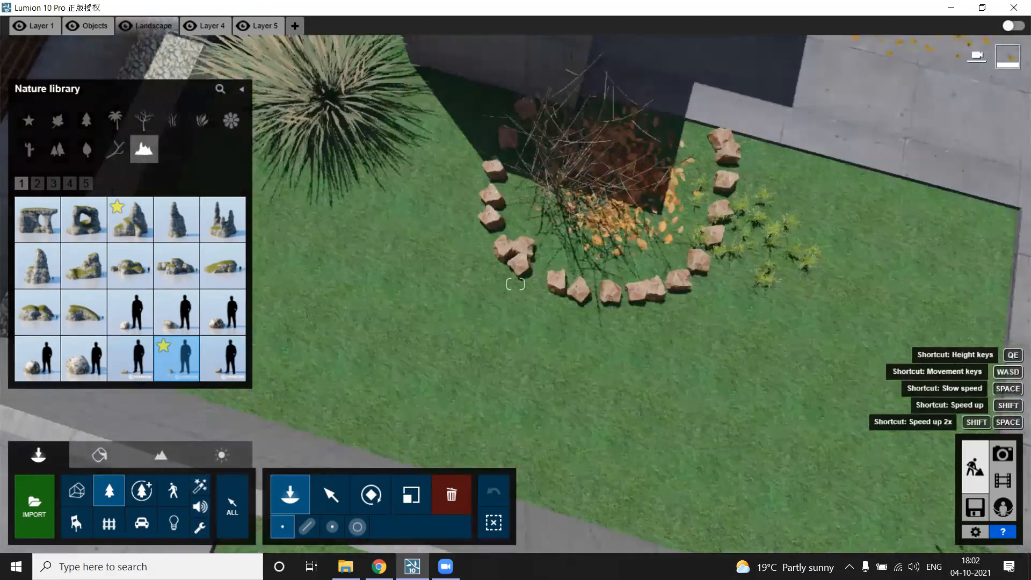
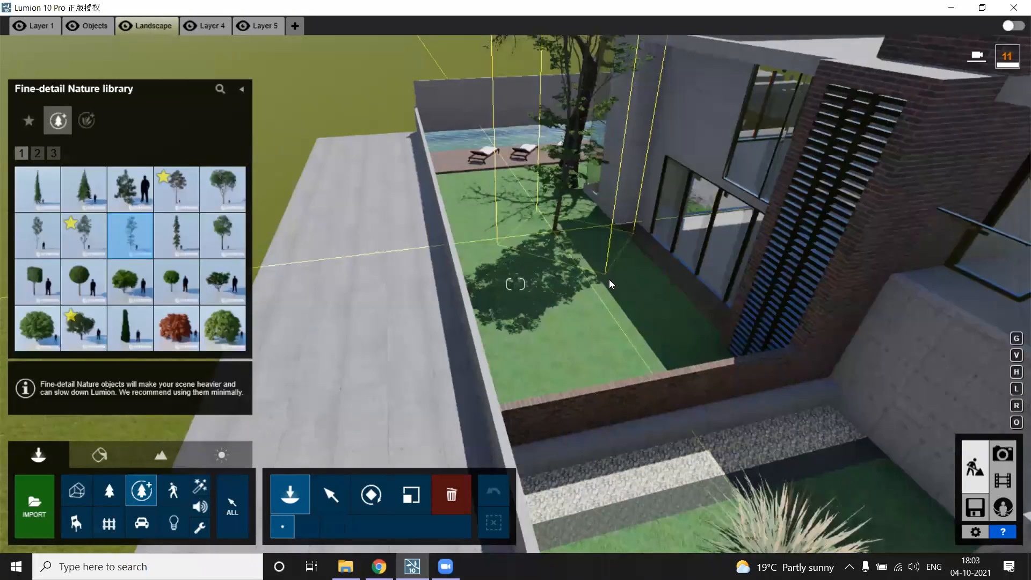
Step: Place a tall slim fine-detail tree on the back lawn and move it along the house wall towards the pool deck
{"action": "key", "text": "s"}
{"action": "key", "text": "d"}
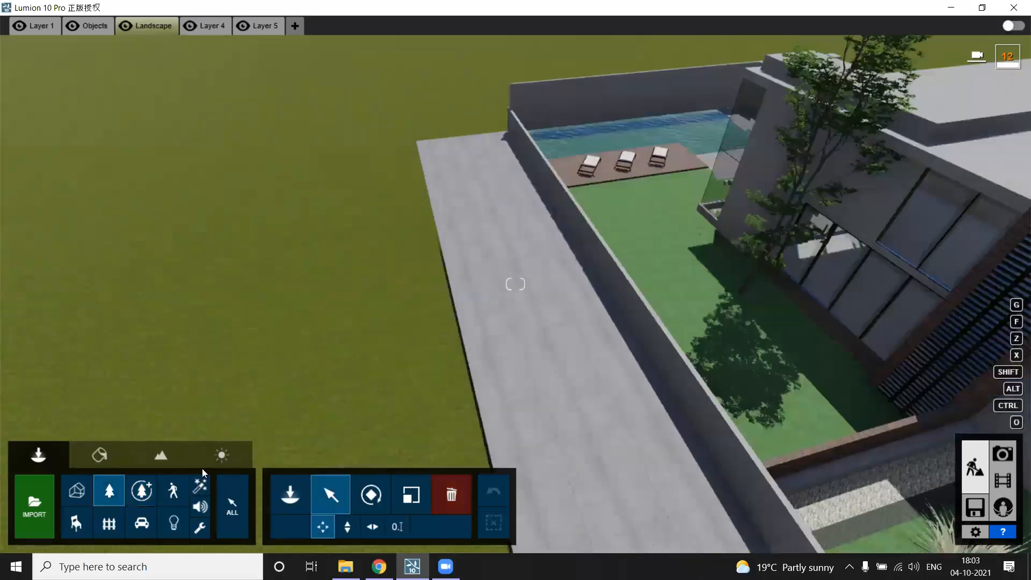
{"action": "left_click", "coordinate": [739, 291]}
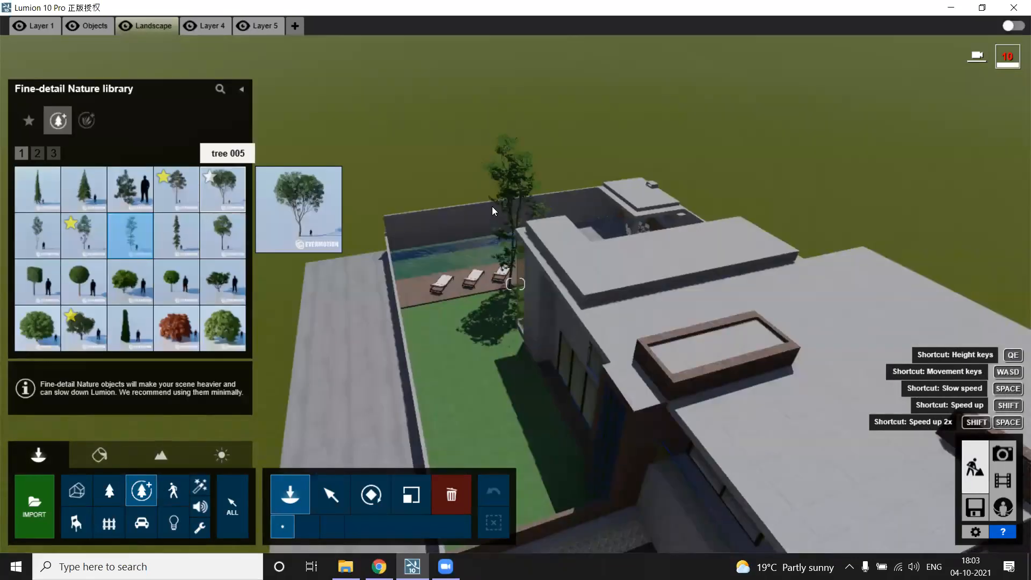
Step: Place a tall slender fine-detail tree and tree 005 behind the rear wall beyond the swimming pool
{"action": "left_click", "coordinate": [477, 201]}
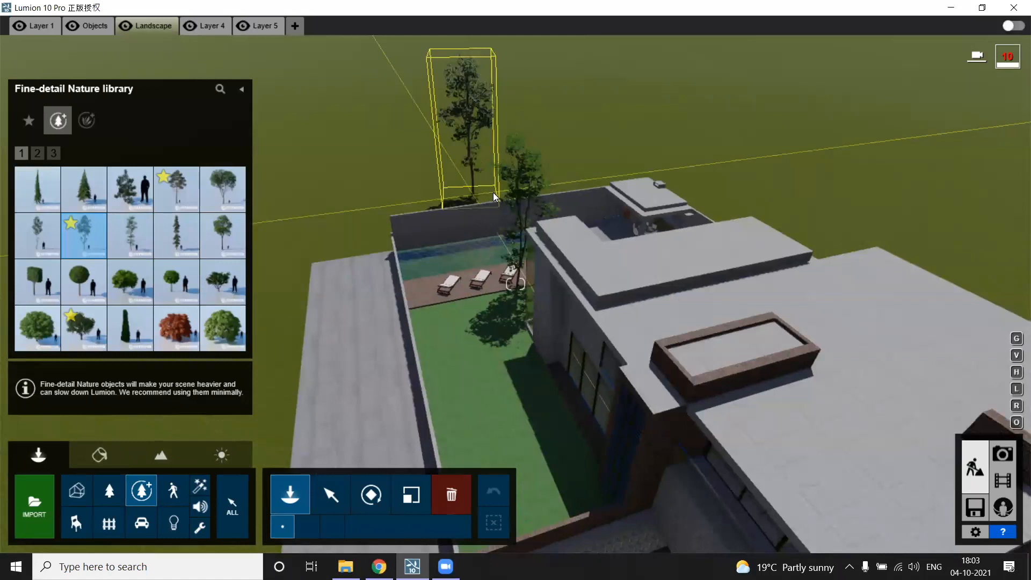
{"action": "left_click", "coordinate": [493, 191]}
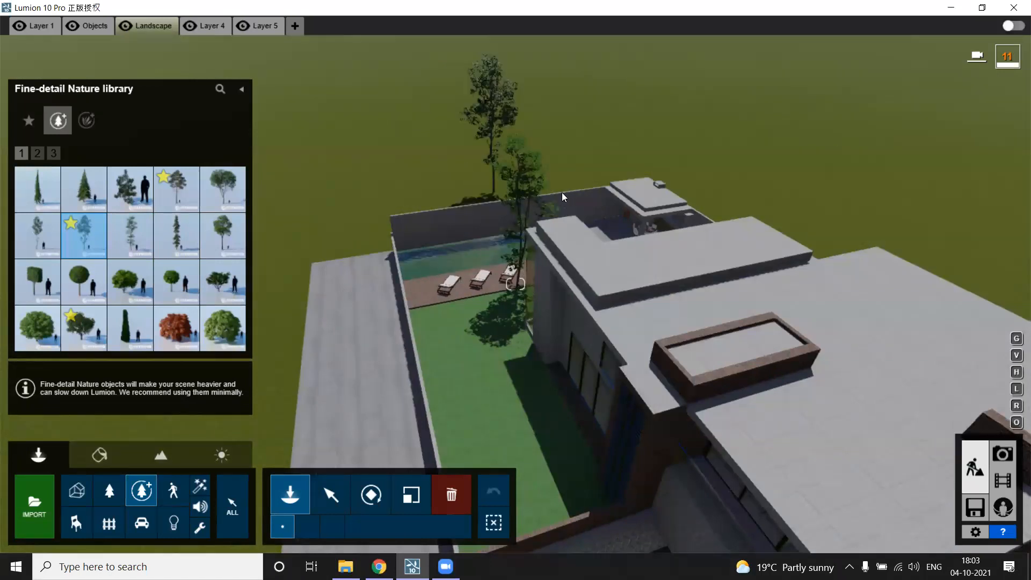
{"action": "key", "text": "q"}
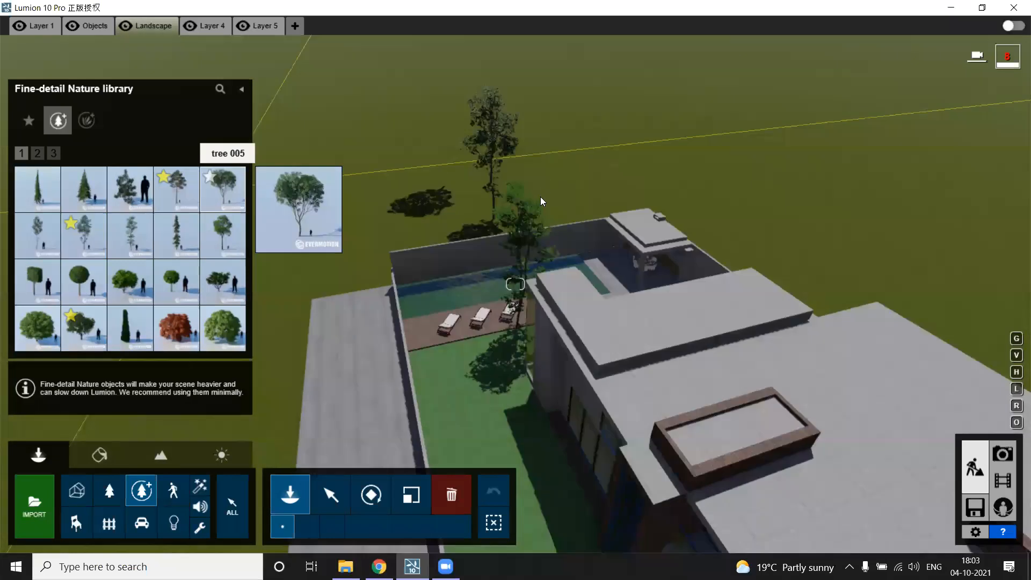
{"action": "left_click", "coordinate": [458, 213]}
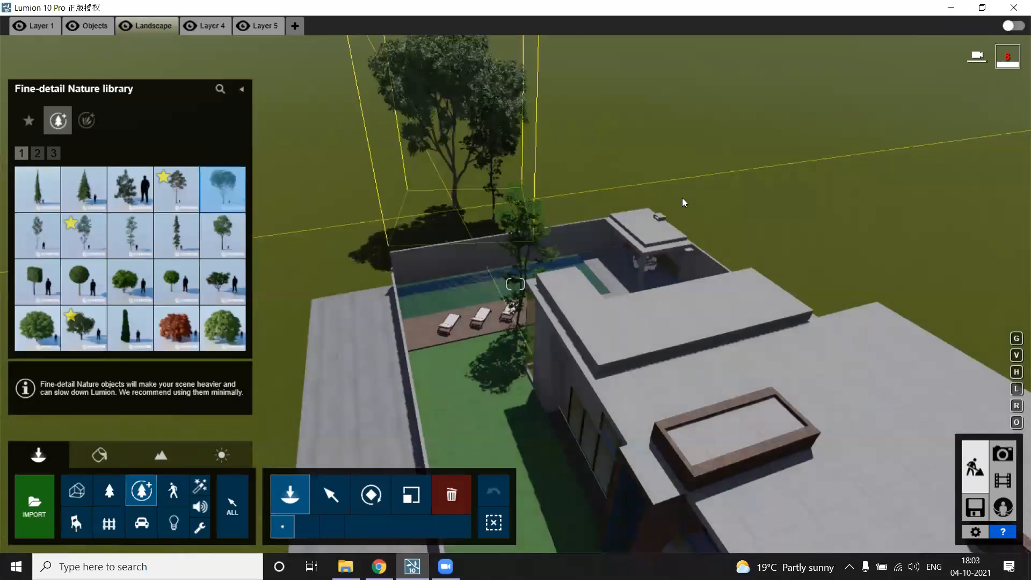
Step: Place a bushy fine-detail plant inside the stone border by the entrance and another at the roadside by the driveway
{"action": "left_click", "coordinate": [130, 190]}
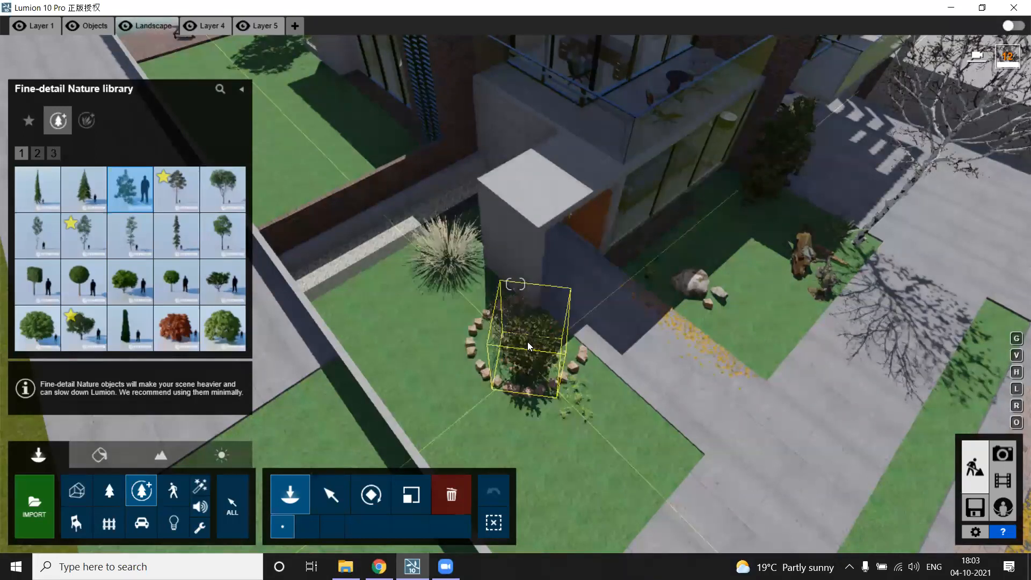
{"action": "right_click_drag", "start_coordinate": [580, 349], "coordinate": [635, 353]}
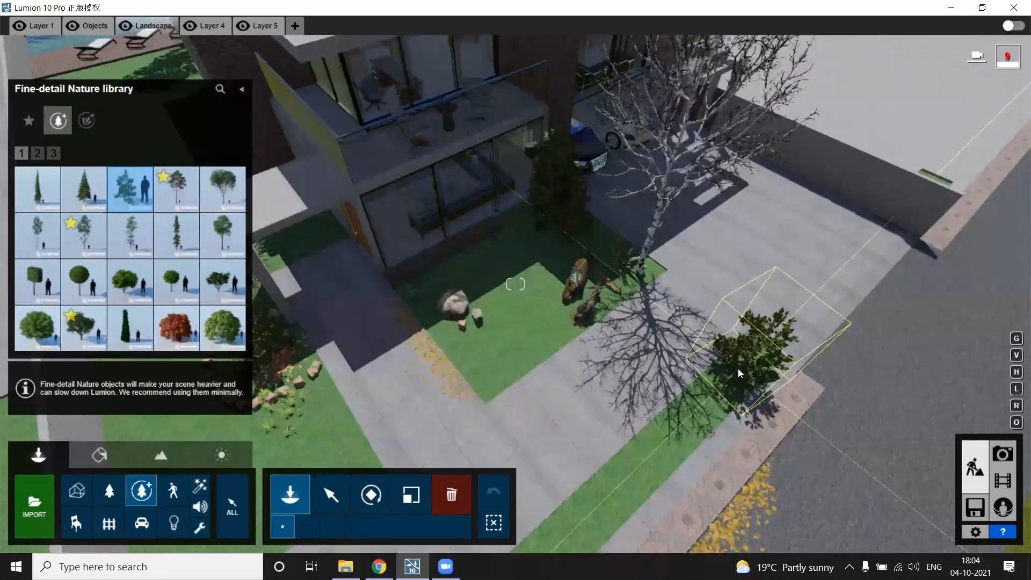
{"action": "left_click", "coordinate": [38, 153]}
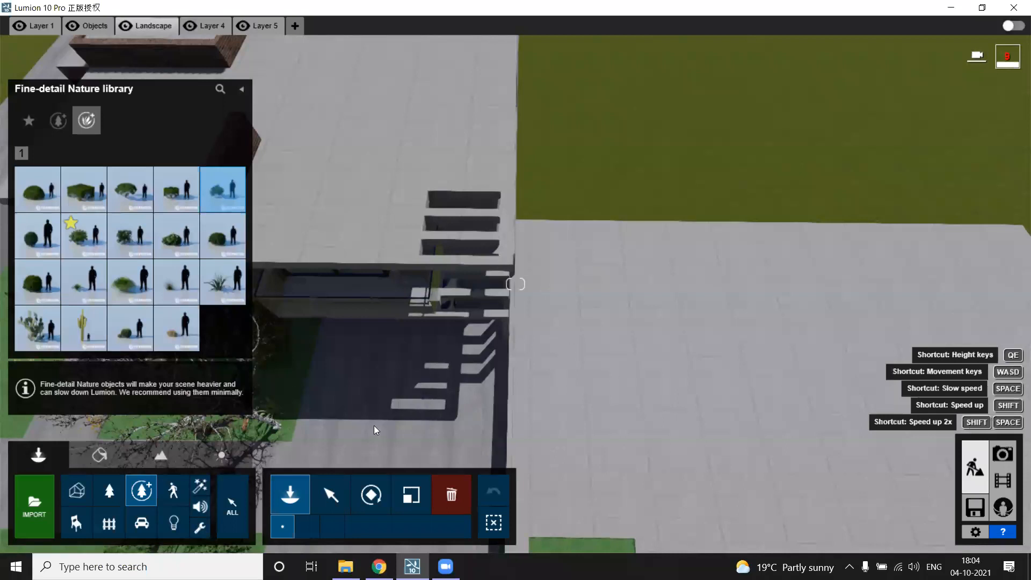
Step: Place a slim fine-detail tree on the paving beside the house and grey alder 001 on the ground behind it, and update the photo preview
{"action": "key", "text": "s"}
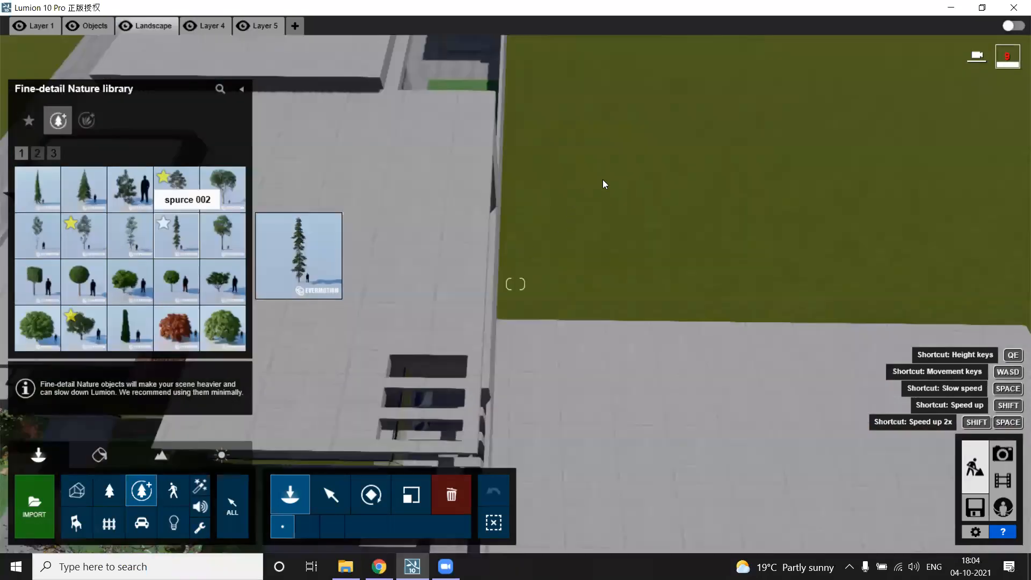
{"action": "left_click", "coordinate": [606, 184]}
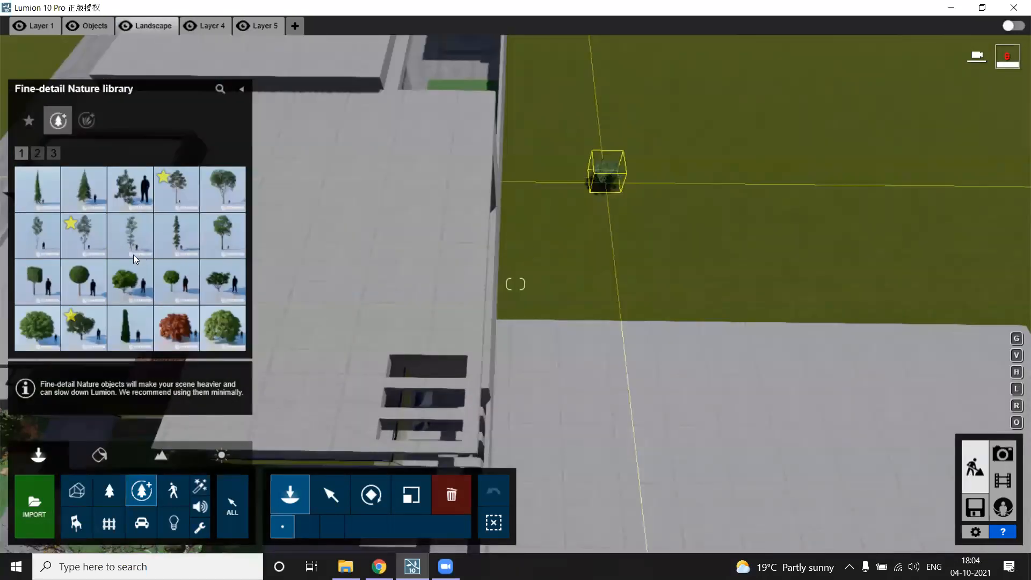
{"action": "left_click", "coordinate": [626, 371]}
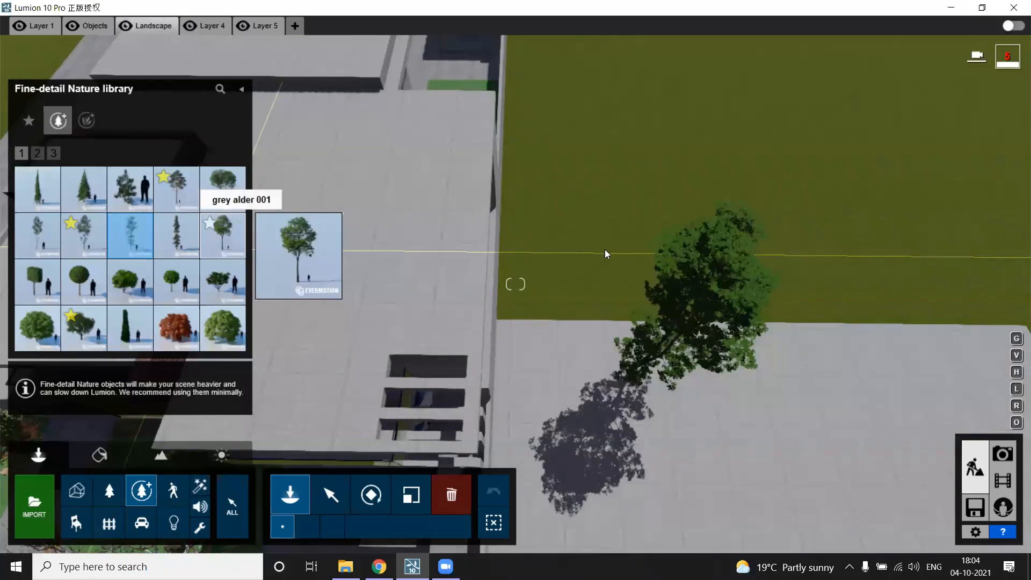
{"action": "left_click", "coordinate": [741, 226]}
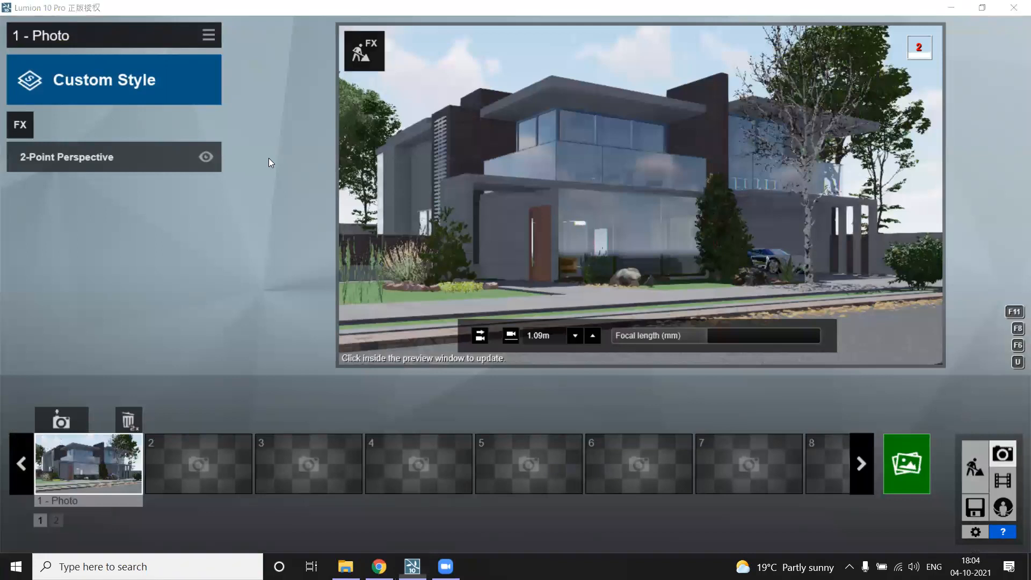
{"action": "left_click", "coordinate": [652, 281]}
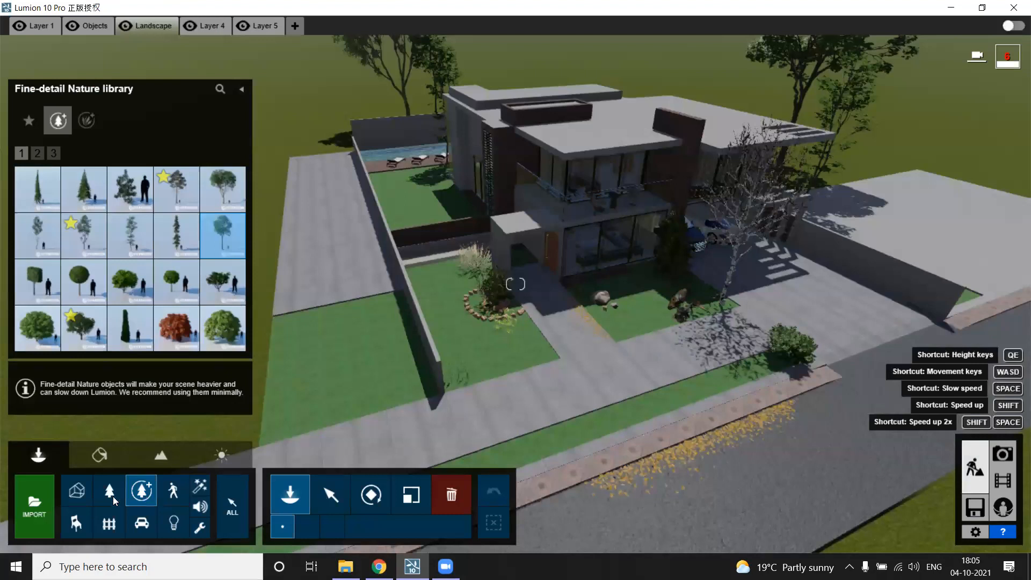
Step: Move Leafless Tree 003 from the driveway edge to the spiky grass clump beside the entrance
{"action": "left_click", "coordinate": [331, 500]}
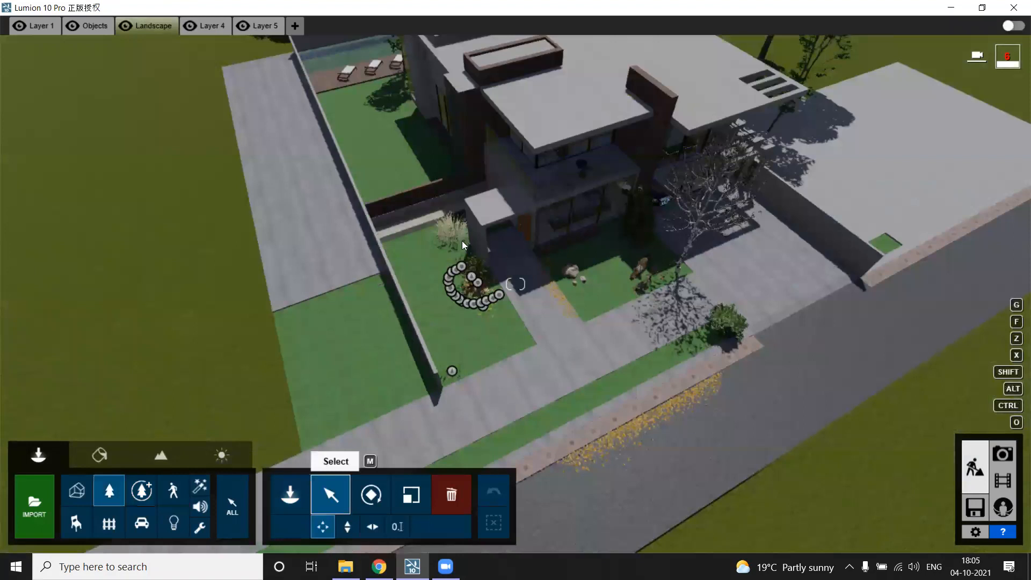
{"action": "left_click", "coordinate": [462, 230]}
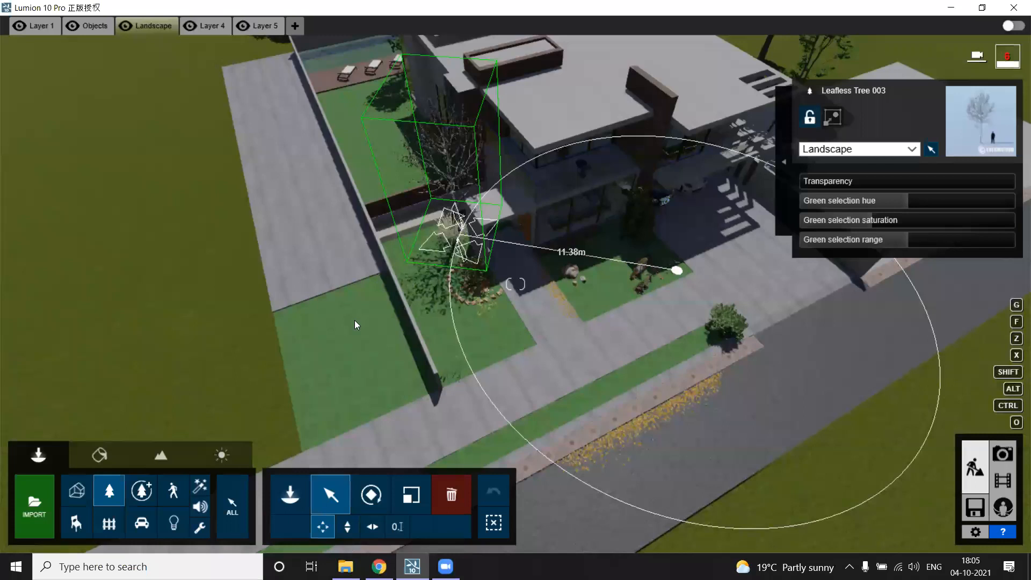
{"action": "middle_click_drag", "start_coordinate": [313, 222], "coordinate": [341, 282]}
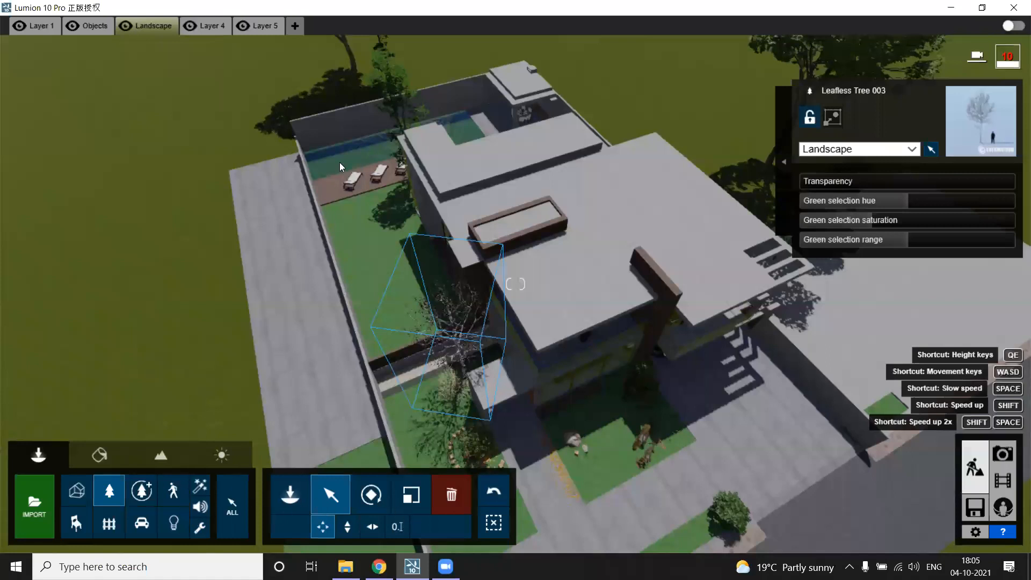
Step: Select the two fine-detail trees behind the pool's rear wall together
{"action": "left_click", "coordinate": [142, 490]}
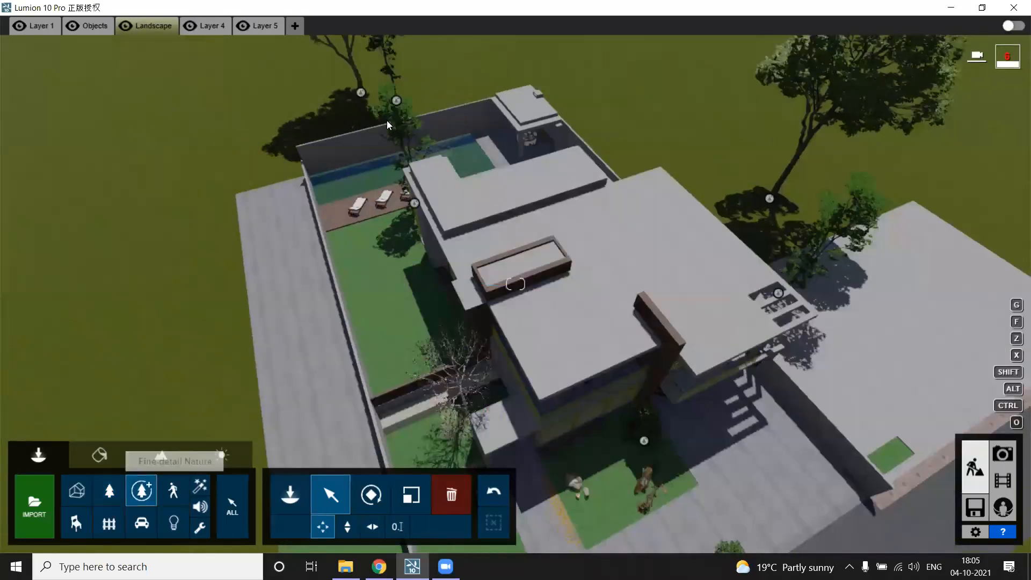
{"action": "left_click_drag", "start_coordinate": [344, 79], "coordinate": [436, 119], "text": "ctrl"}
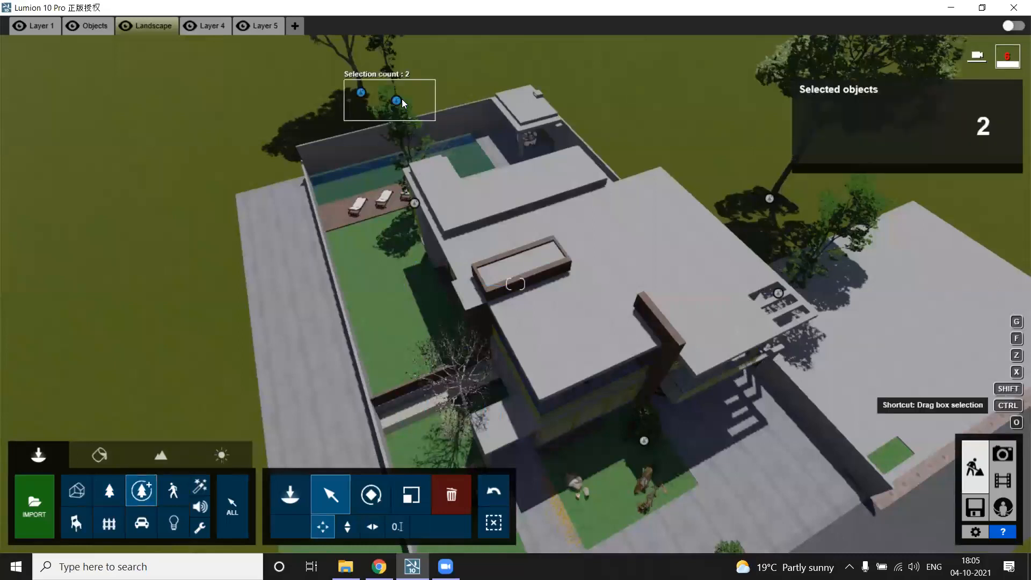
{"action": "left_click", "coordinate": [440, 82]}
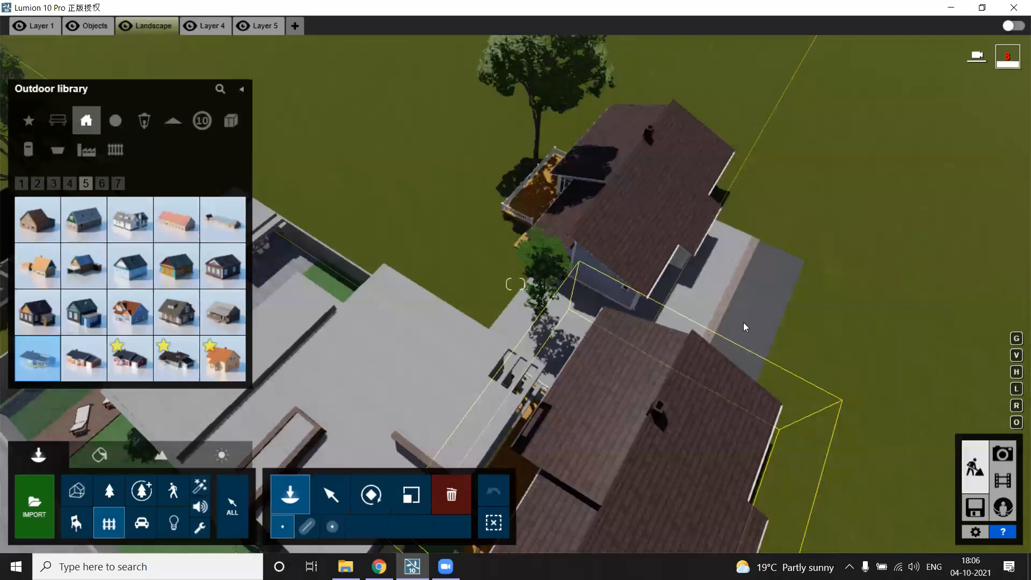
Step: Open Photo mode to check the front view of the house with the rearranged trees and neighbouring buildings
{"action": "left_click", "coordinate": [998, 455]}
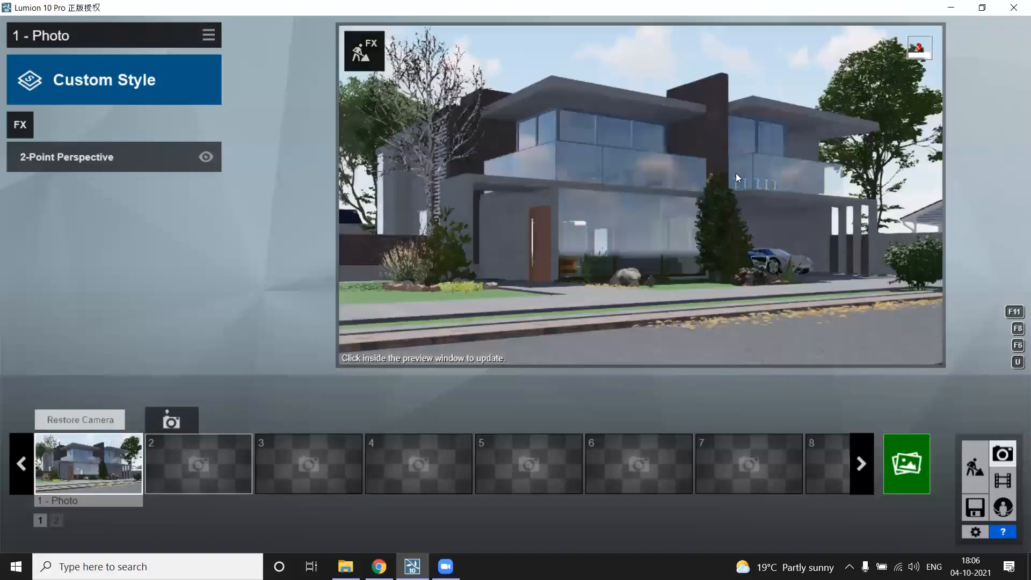
Step: Update the photo preview of the house front and return to Build mode
{"action": "left_click", "coordinate": [491, 282]}
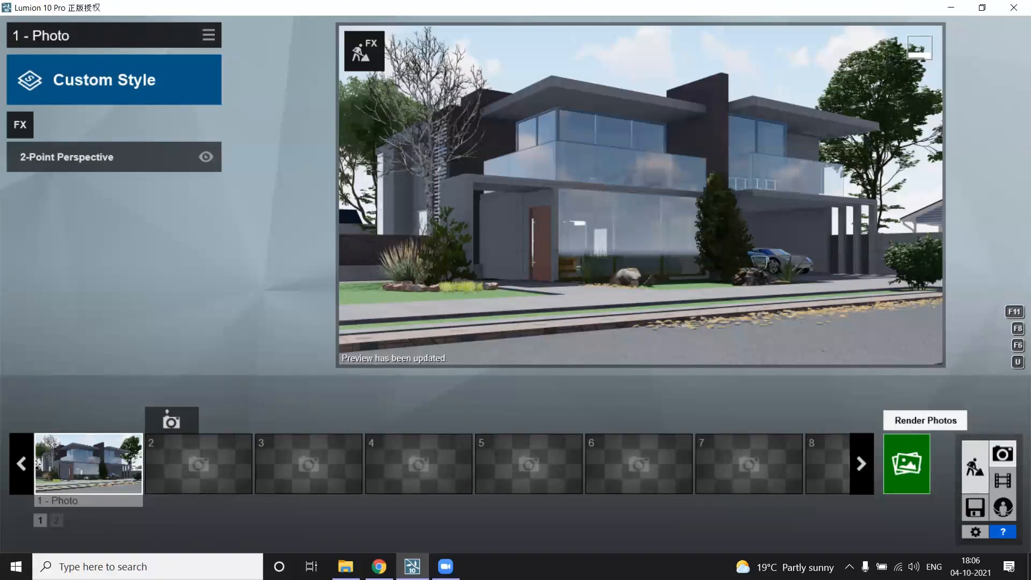
{"action": "left_click", "coordinate": [974, 474]}
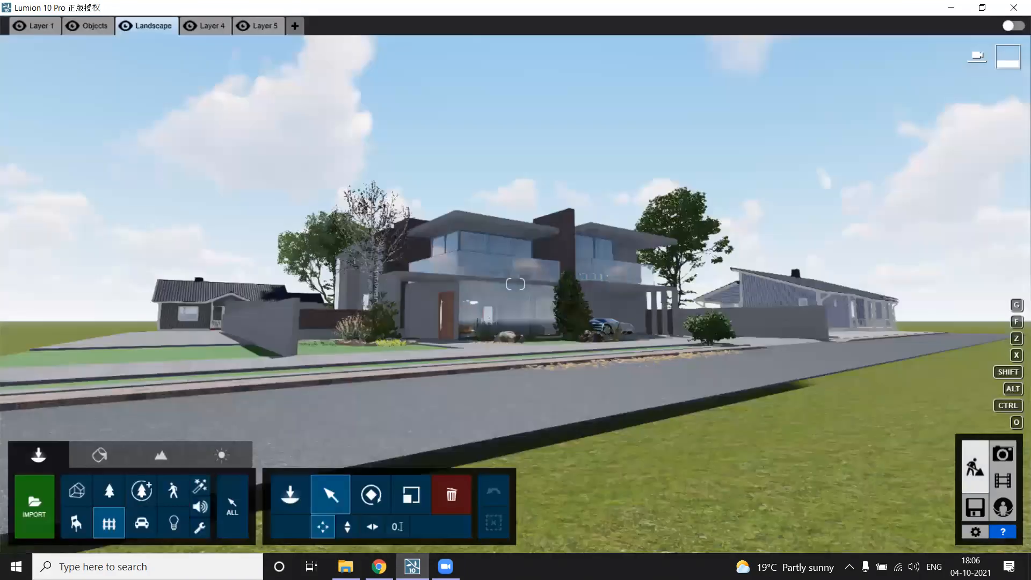
Step: Place the man african 0007 bicycle character on the paving in front of the driveway and rotate him to ride along the path
{"action": "key", "text": "w"}
{"action": "right_click_drag", "start_coordinate": [316, 343], "coordinate": [256, 363]}
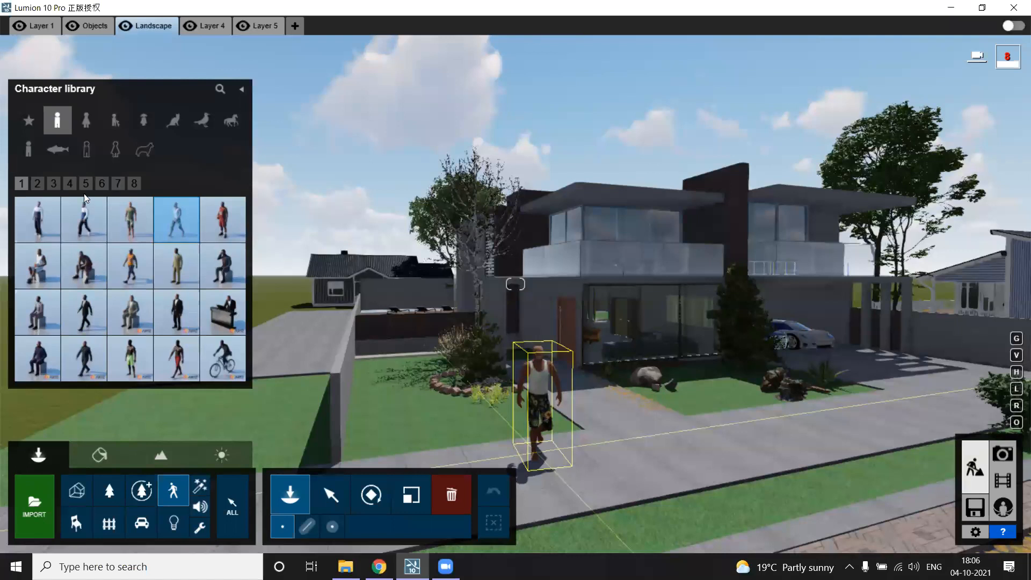
{"action": "mouse_move", "coordinate": [89, 221]}
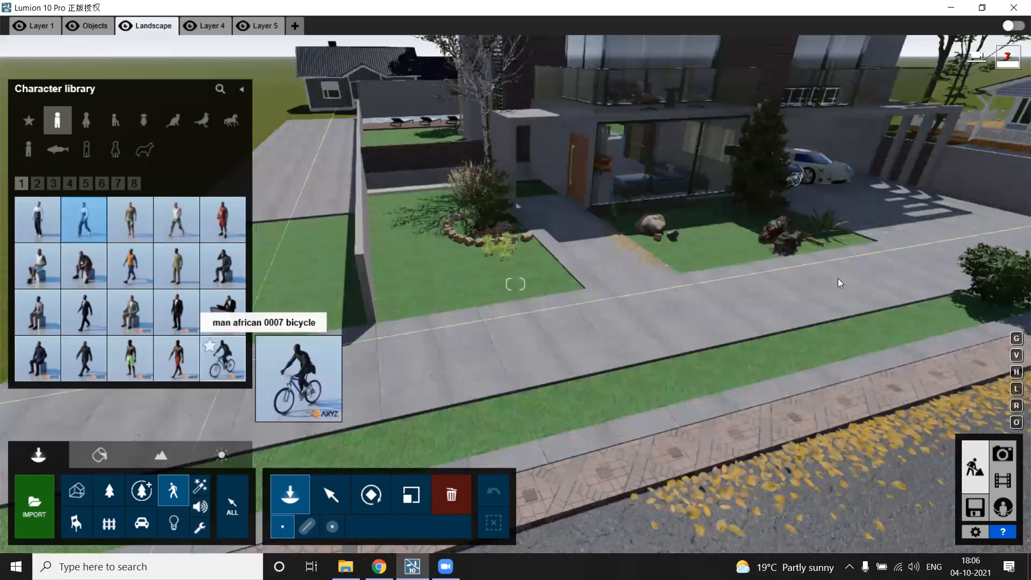
{"action": "left_click", "coordinate": [857, 259]}
{"action": "key", "text": "r"}
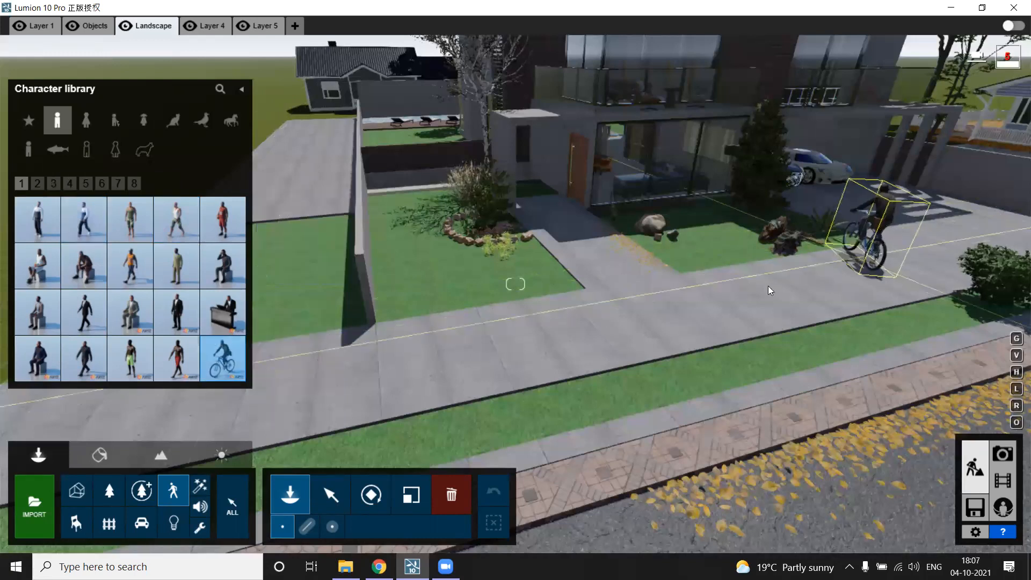
{"action": "left_click_drag", "start_coordinate": [726, 297], "coordinate": [959, 187]}
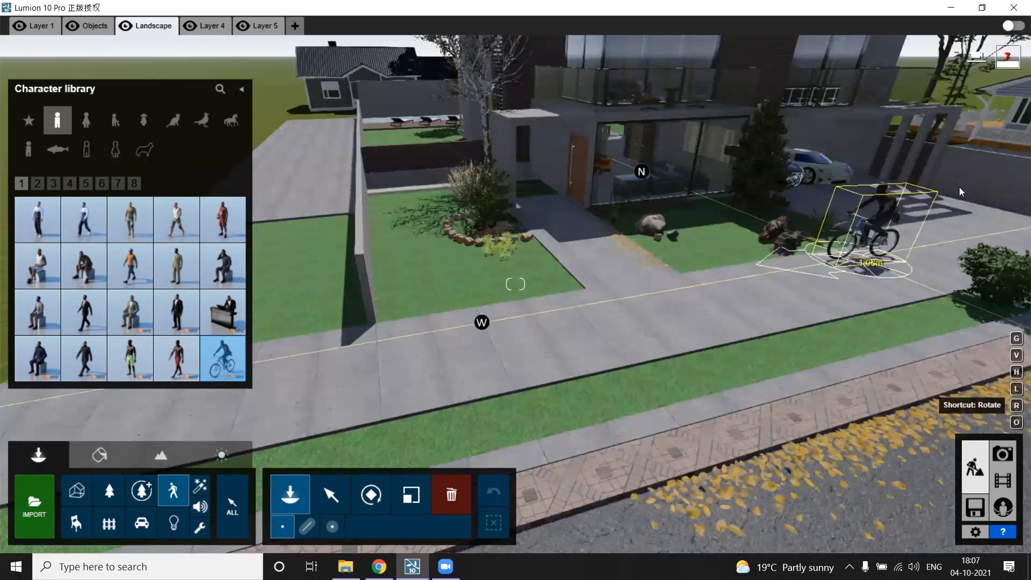
{"action": "left_click_drag", "start_coordinate": [827, 271], "coordinate": [777, 302]}
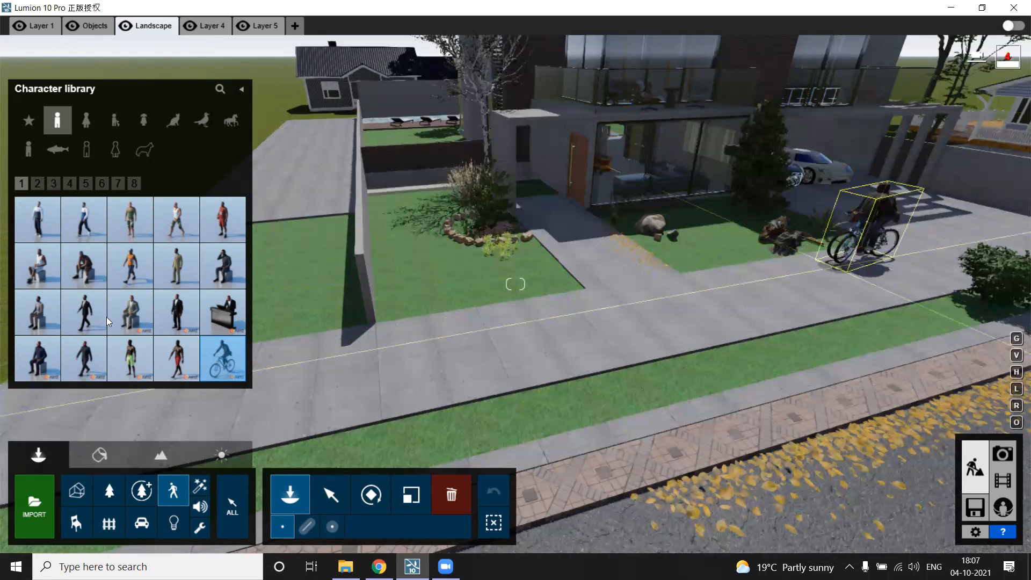
Step: Place the Man Caucasian 0001 Idle character on the entrance path and rotate him to face the front door
{"action": "left_click", "coordinate": [341, 378]}
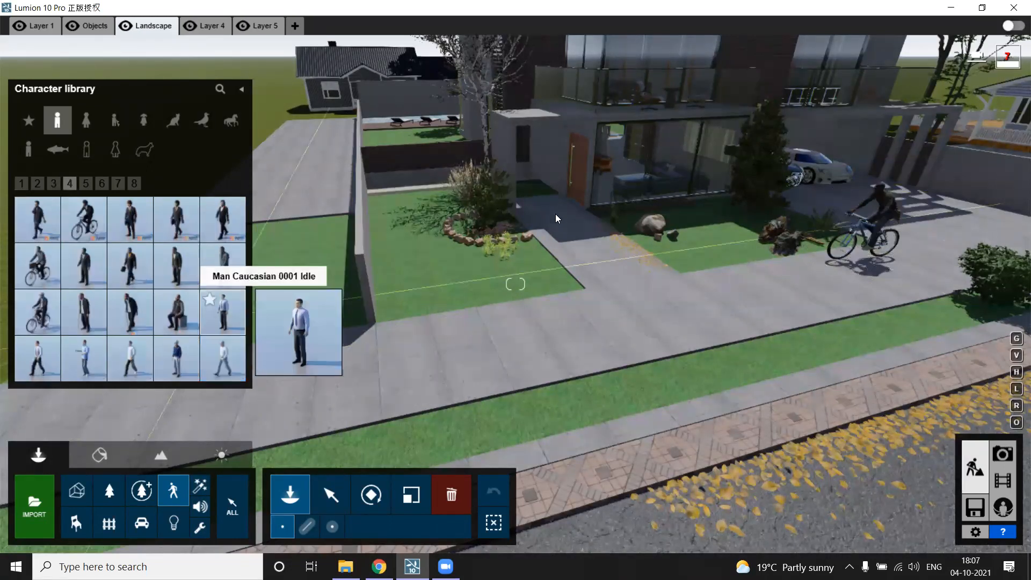
{"action": "left_click", "coordinate": [555, 214]}
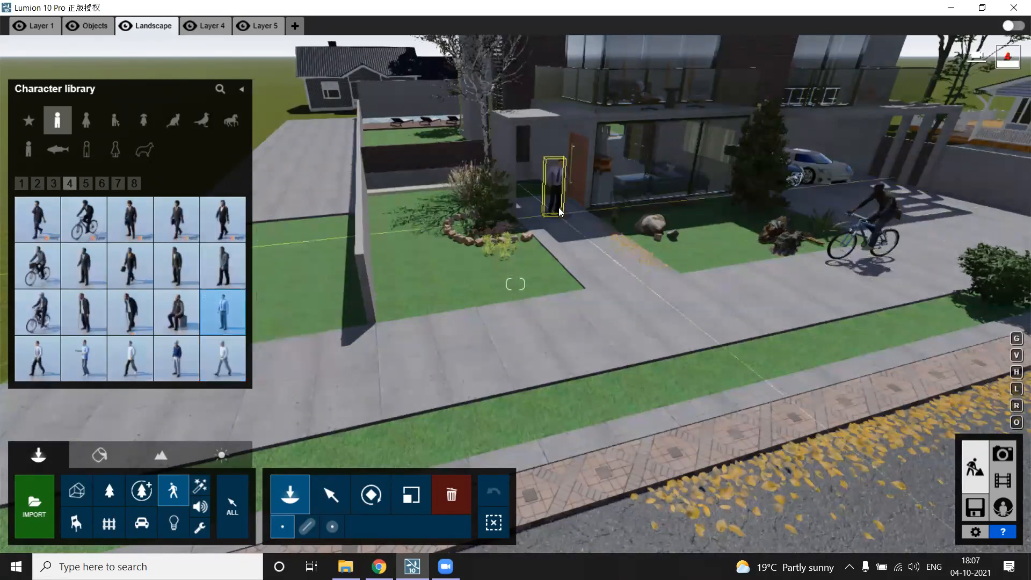
{"action": "key", "text": "r"}
{"action": "left_click_drag", "start_coordinate": [626, 163], "coordinate": [589, 105]}
{"action": "left_click_drag", "start_coordinate": [523, 87], "coordinate": [630, 207]}
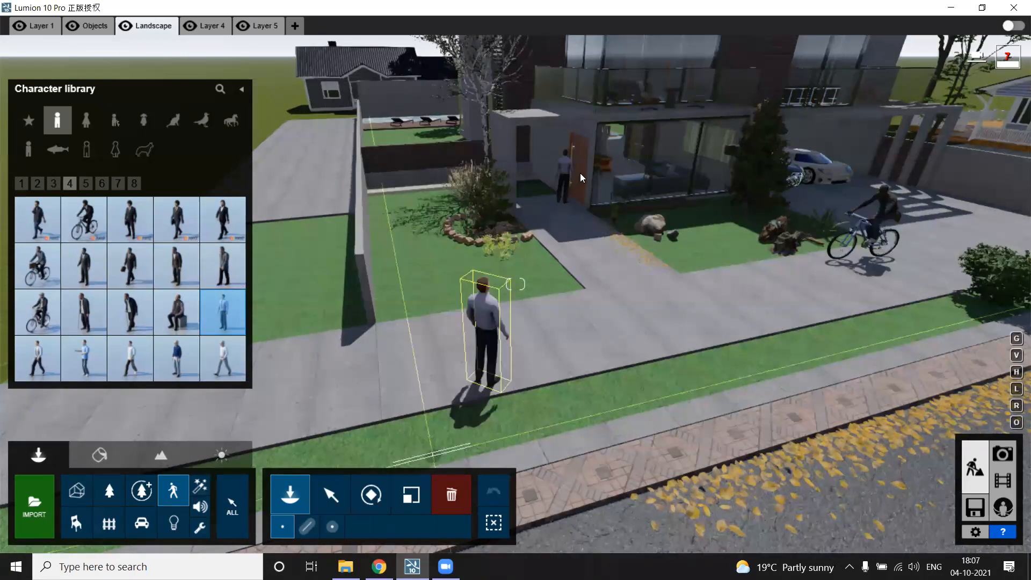
Step: Adjust the standing man's orientation and move him slightly away from the front door on the entrance path
{"action": "key", "text": "r"}
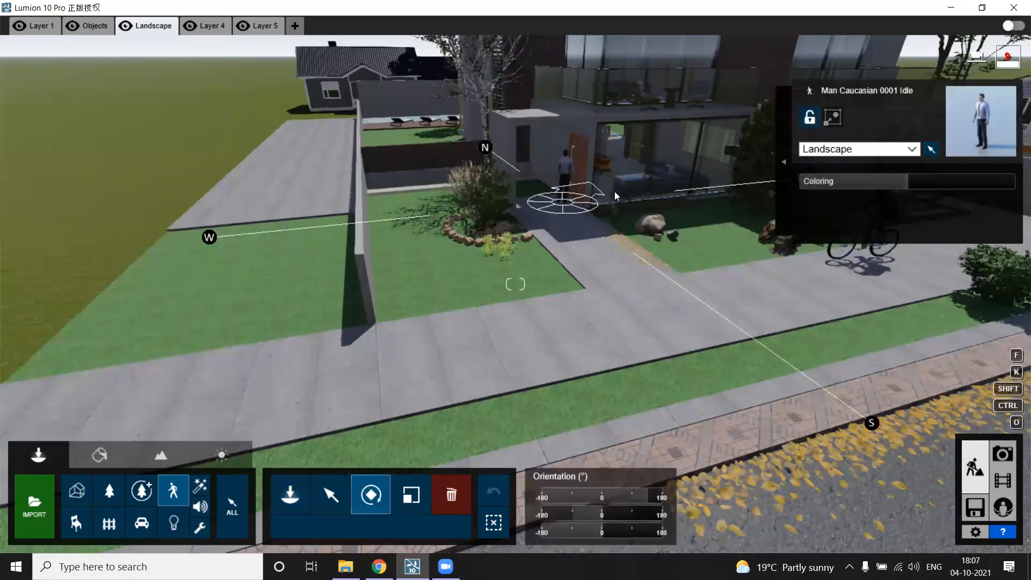
{"action": "key", "text": "m"}
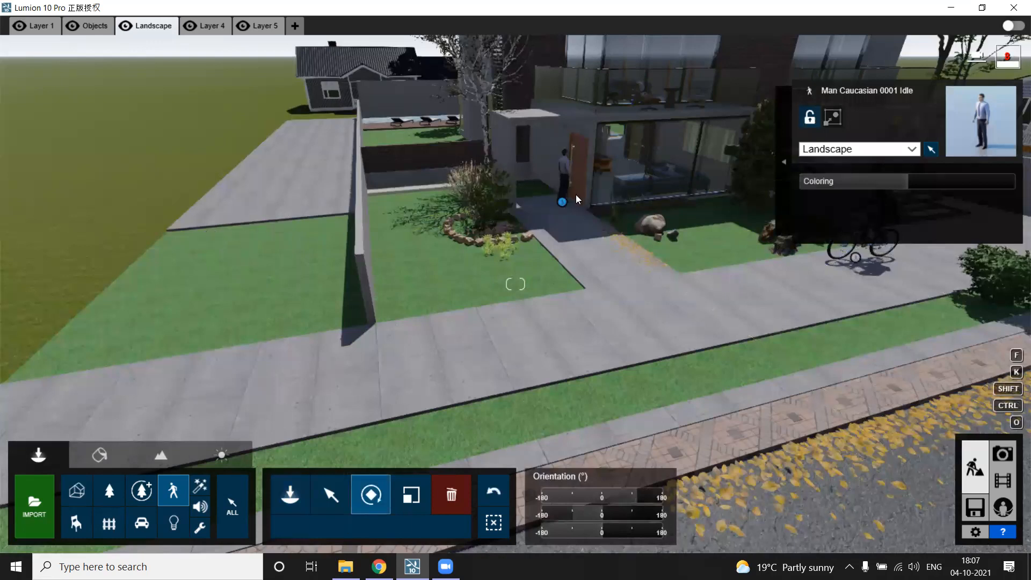
{"action": "left_click", "coordinate": [562, 205]}
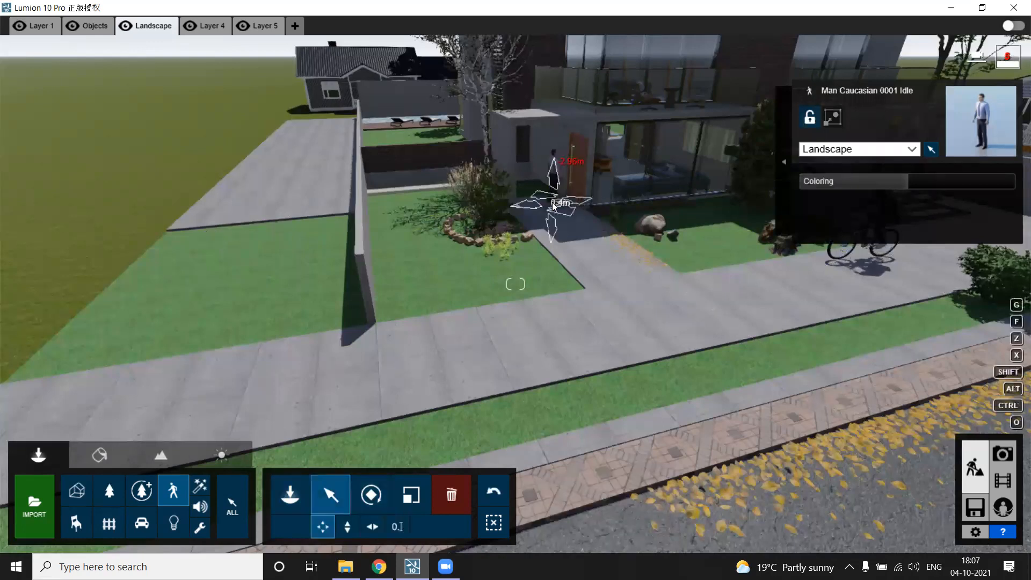
{"action": "left_click_drag", "start_coordinate": [539, 202], "coordinate": [540, 201]}
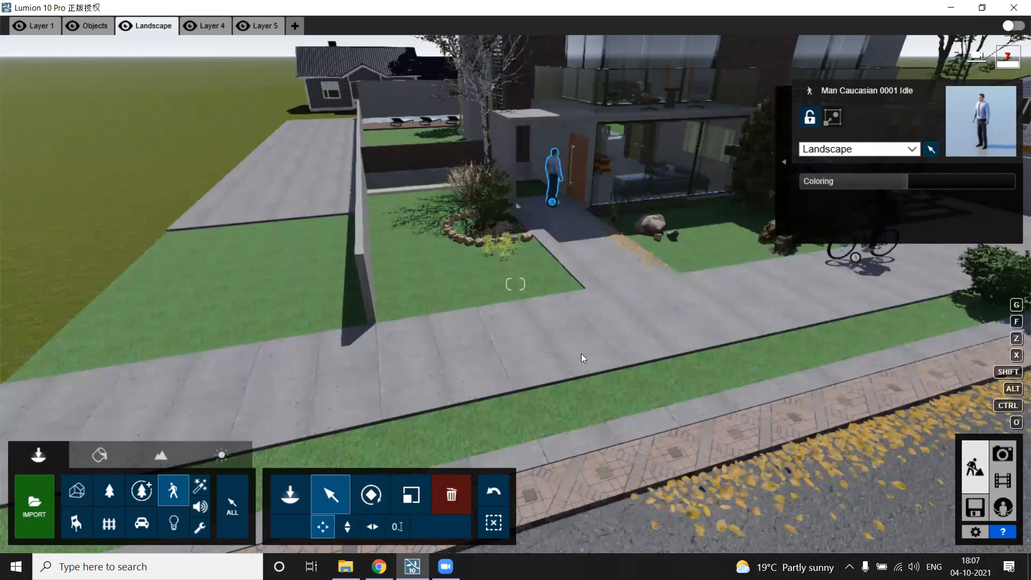
Step: Bring up the character library, bring the driveway into view and hide the Landscape layer
{"action": "right_click_drag", "start_coordinate": [622, 317], "coordinate": [593, 320]}
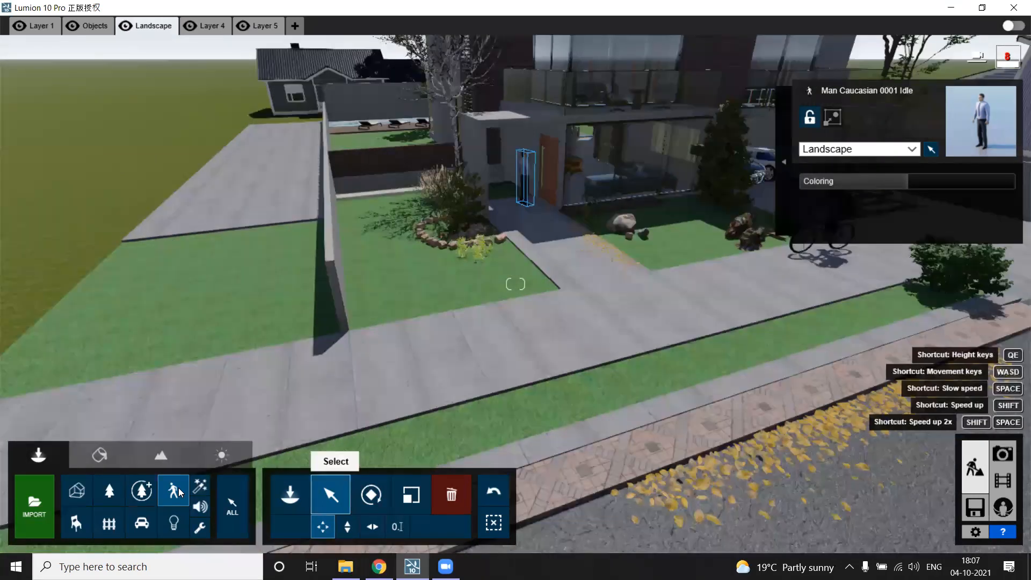
{"action": "left_click", "coordinate": [224, 370]}
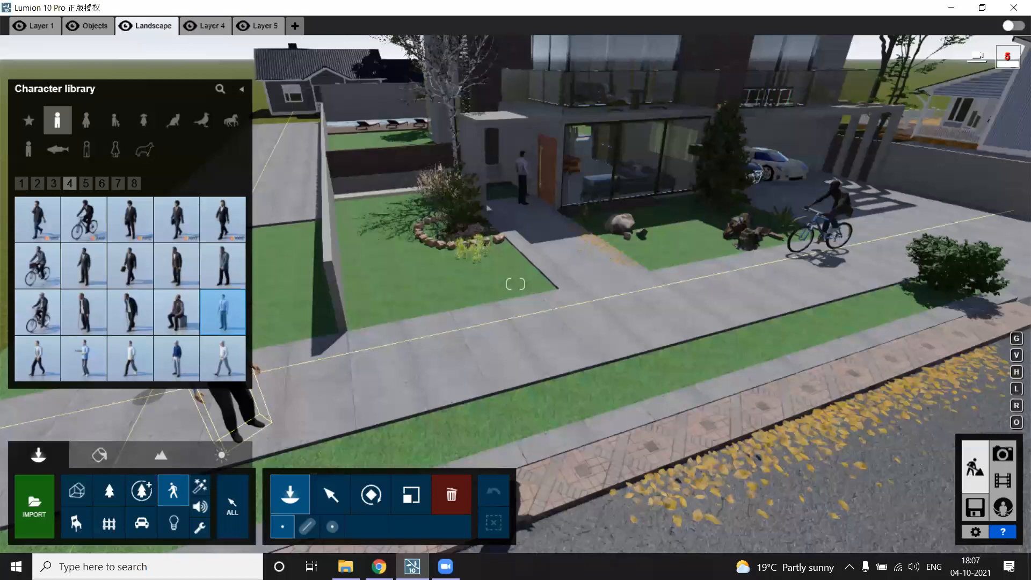
{"action": "right_click_drag", "start_coordinate": [589, 317], "coordinate": [561, 219]}
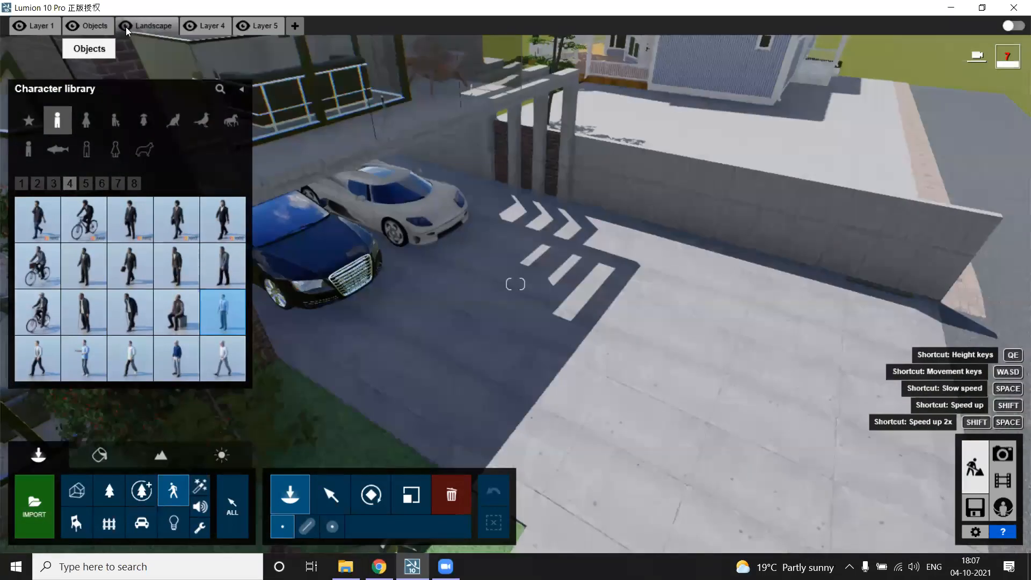
{"action": "left_click", "coordinate": [126, 26]}
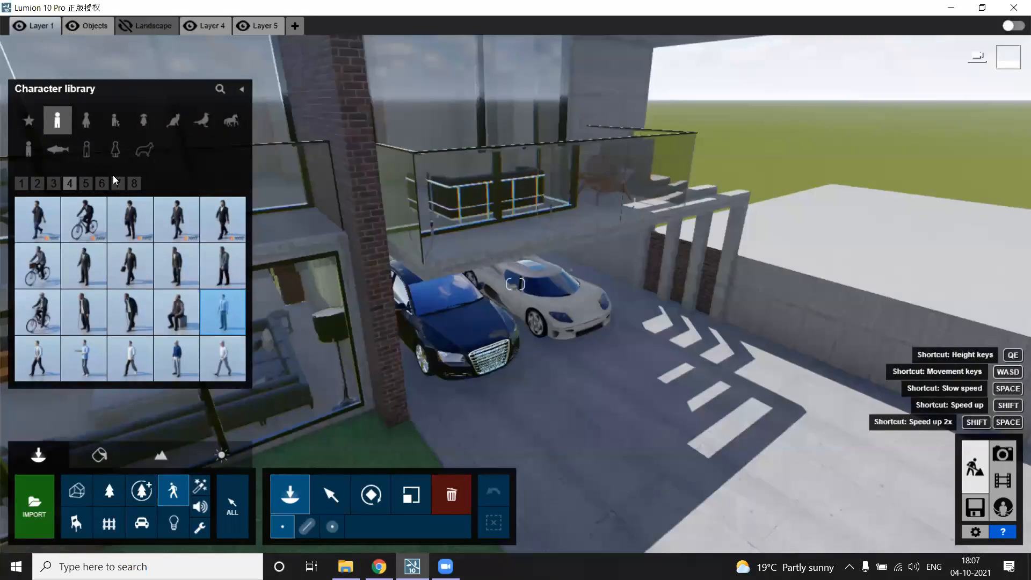
Step: Place the man asian 0009 idle character on the Objects layer, standing in the driveway beside the white car
{"action": "left_click", "coordinate": [642, 332]}
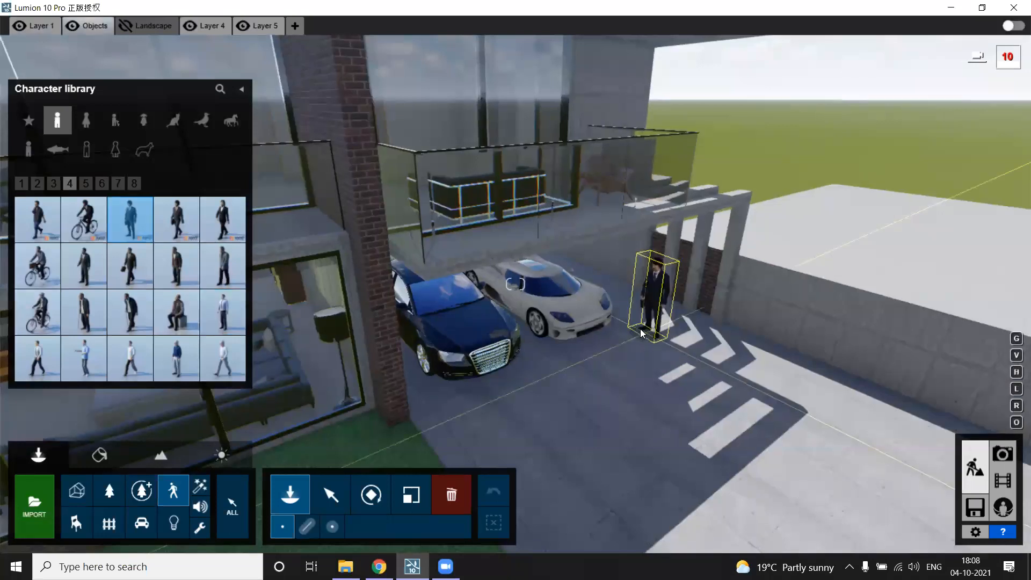
{"action": "left_click", "coordinate": [617, 293]}
{"action": "left_click", "coordinate": [673, 503]}
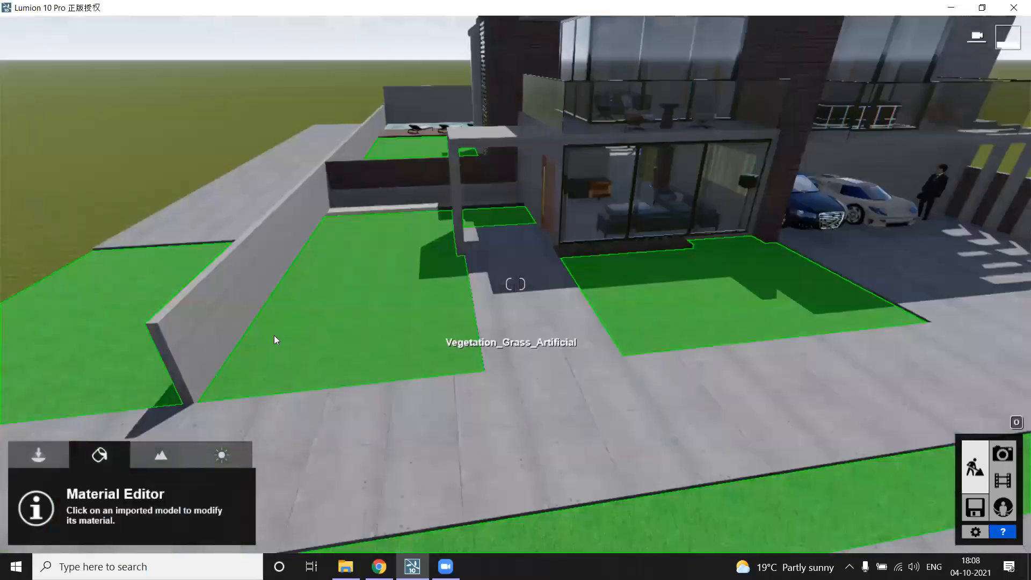
Step: Replace the Vegetation_Grass_Artificial lawn material with the Landscape material and save the change
{"action": "left_click", "coordinate": [275, 337]}
{"action": "left_click", "coordinate": [112, 150]}
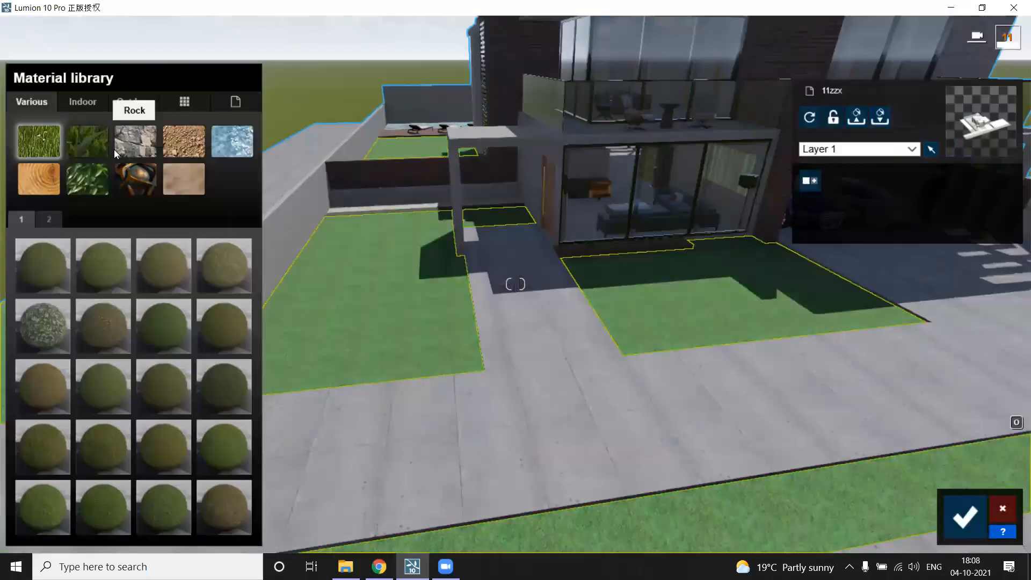
{"action": "left_click", "coordinate": [80, 145]}
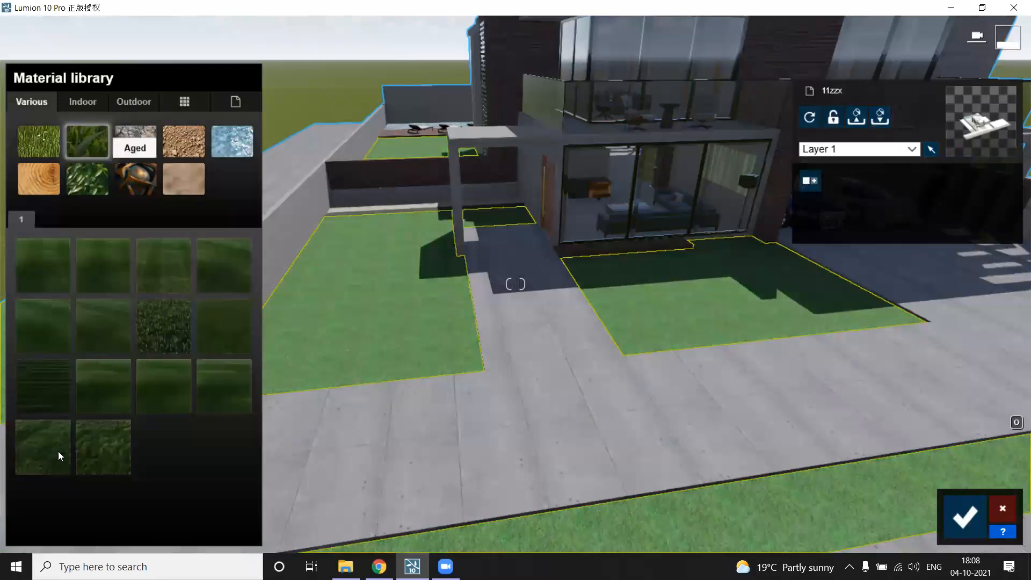
{"action": "left_click", "coordinate": [233, 102]}
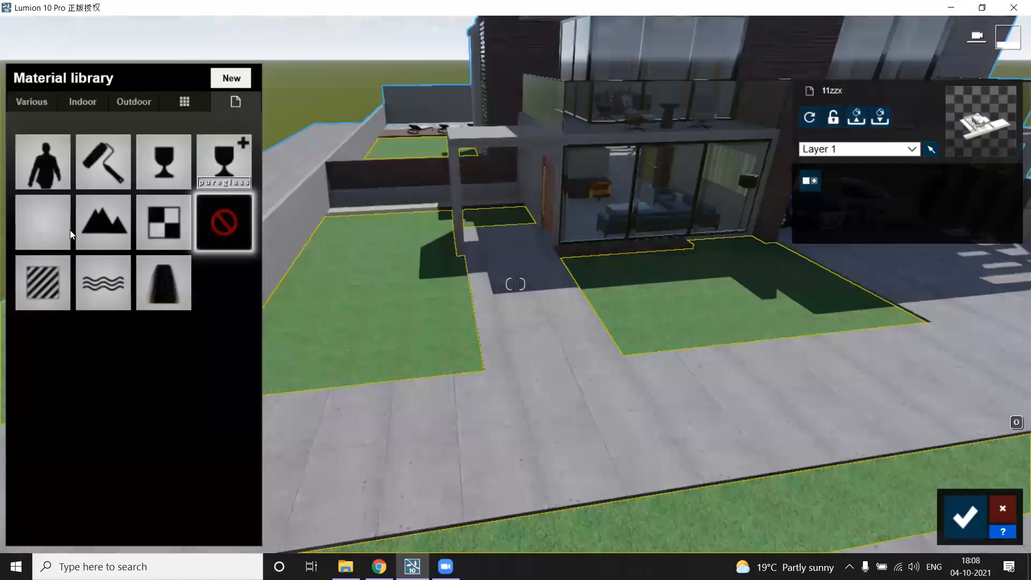
{"action": "left_click", "coordinate": [110, 236]}
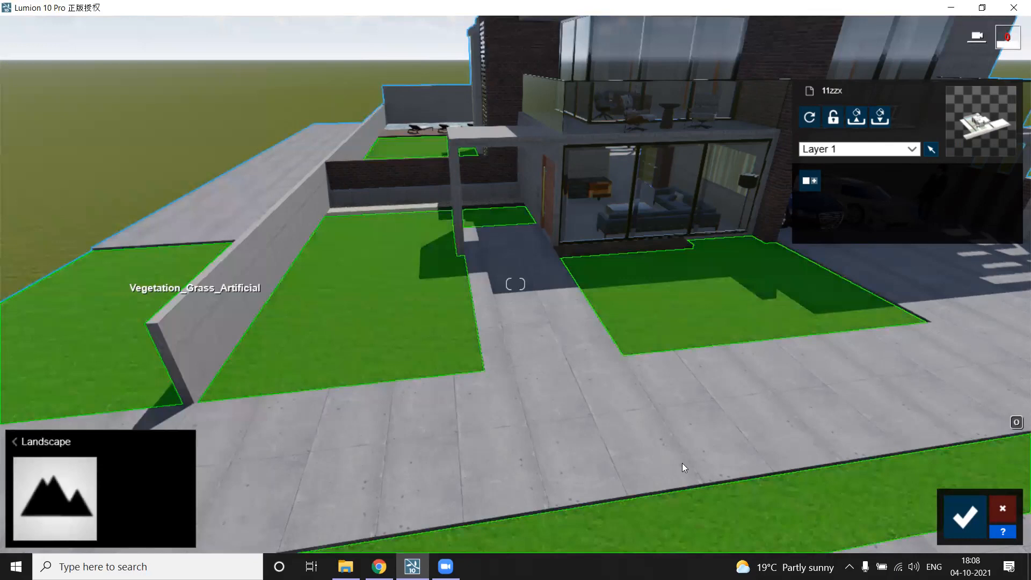
{"action": "key", "text": "w"}
{"action": "key", "text": "a"}
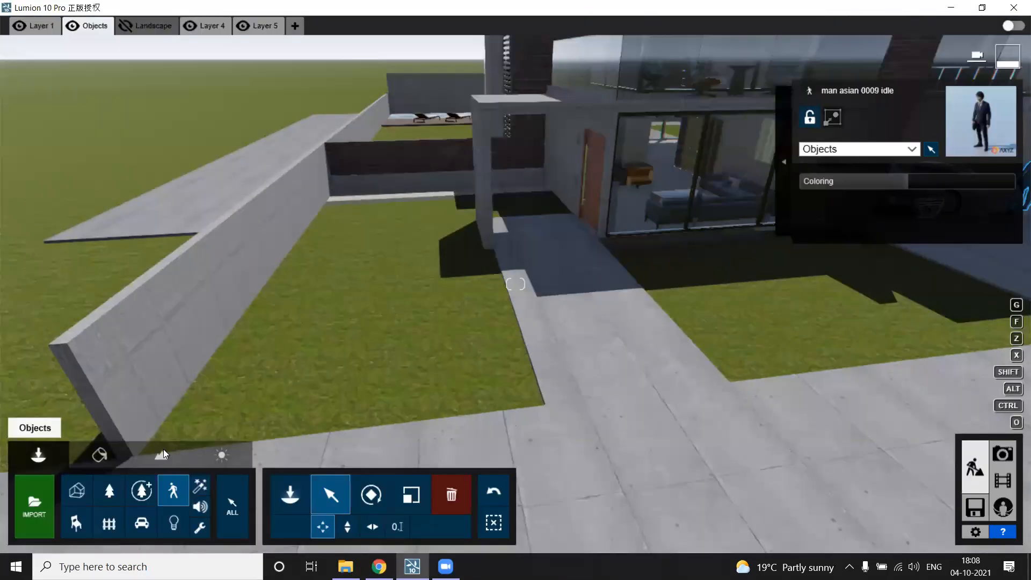
Step: Turn on the landscape grass with a grass size of 0.7 and raise the grass height
{"action": "left_click", "coordinate": [142, 456]}
{"action": "left_click", "coordinate": [90, 521]}
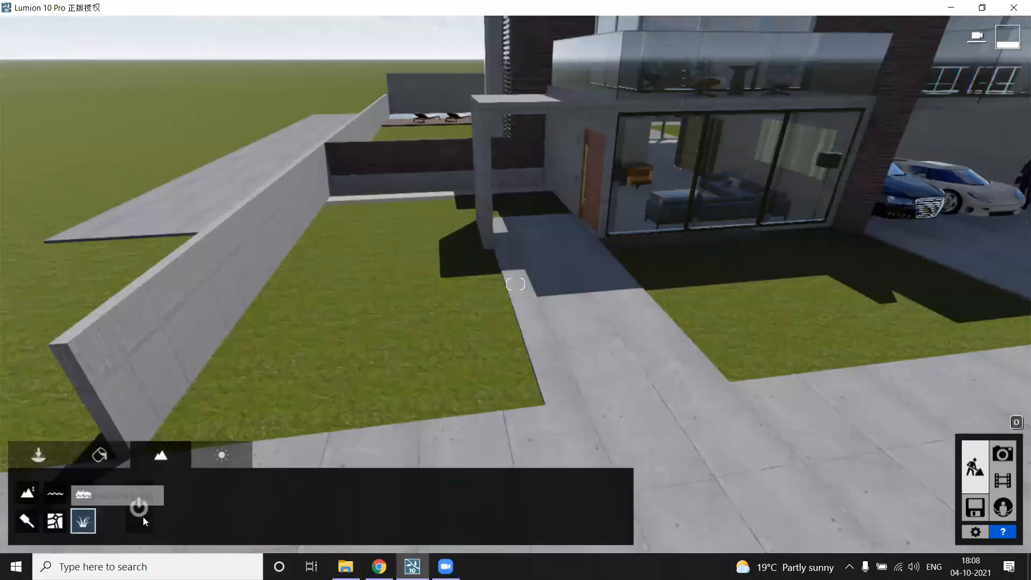
{"action": "left_click", "coordinate": [141, 511]}
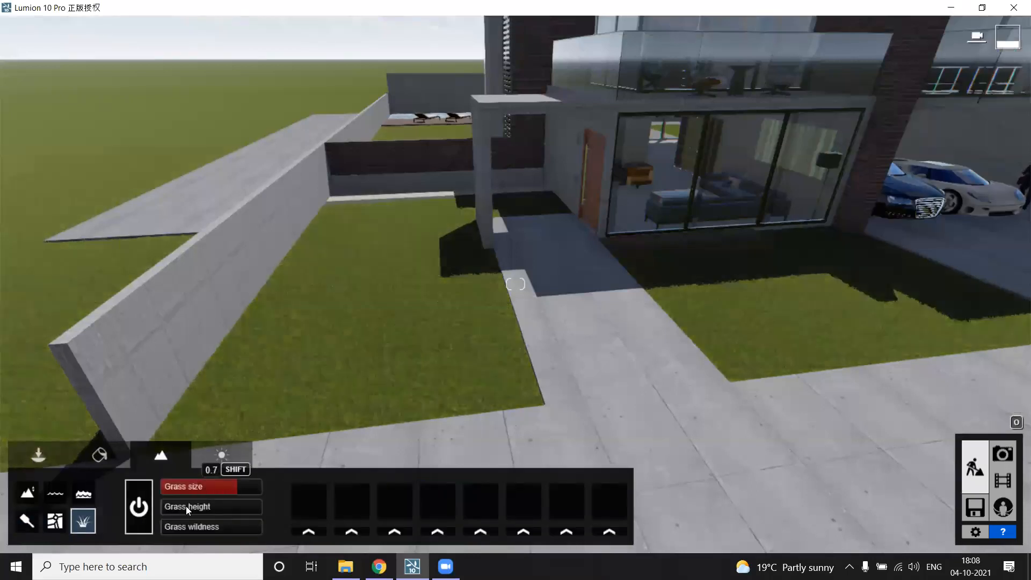
{"action": "left_click", "coordinate": [240, 507]}
{"action": "key", "text": "w"}
{"action": "key", "text": "a"}
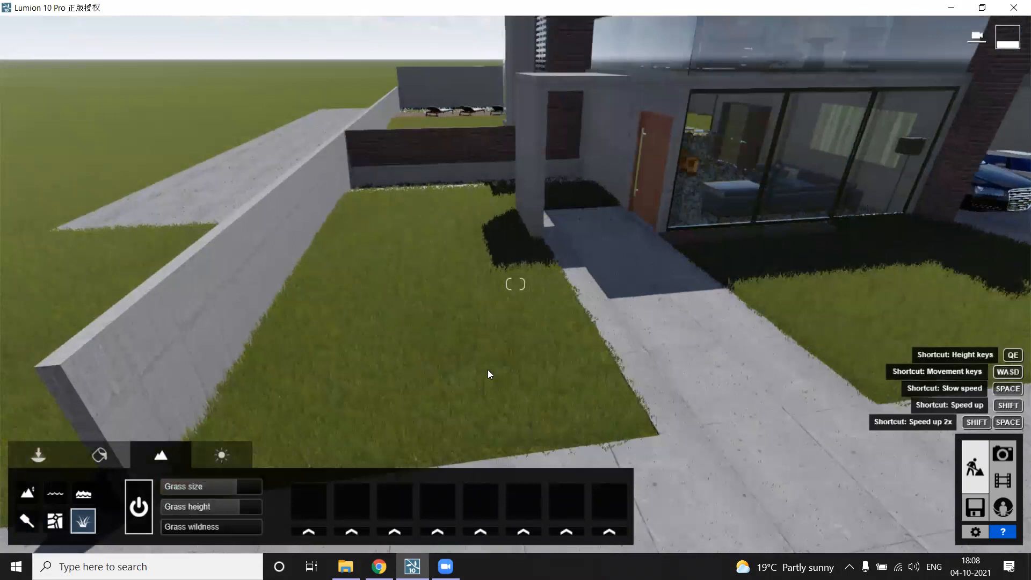
Step: Lower the landscape grass height and add a little grass wildness
{"action": "key", "text": "w"}
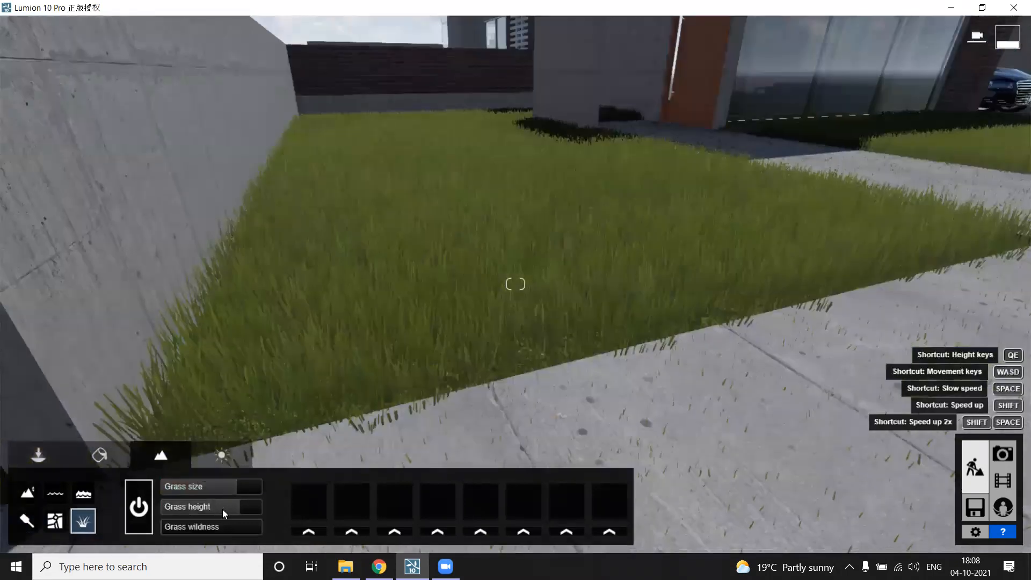
{"action": "key", "text": "s"}
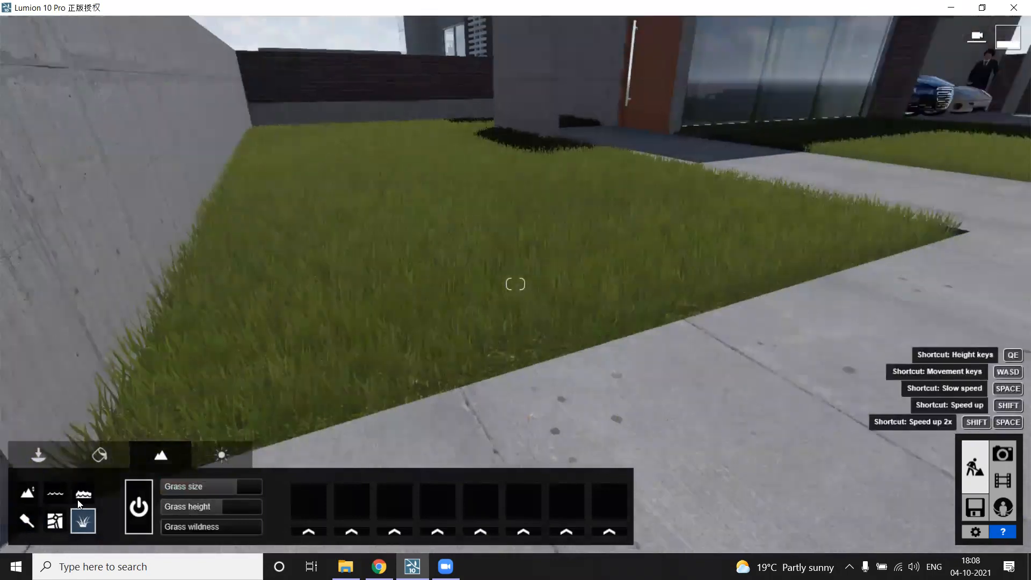
{"action": "key", "text": "s"}
{"action": "left_click", "coordinate": [180, 525]}
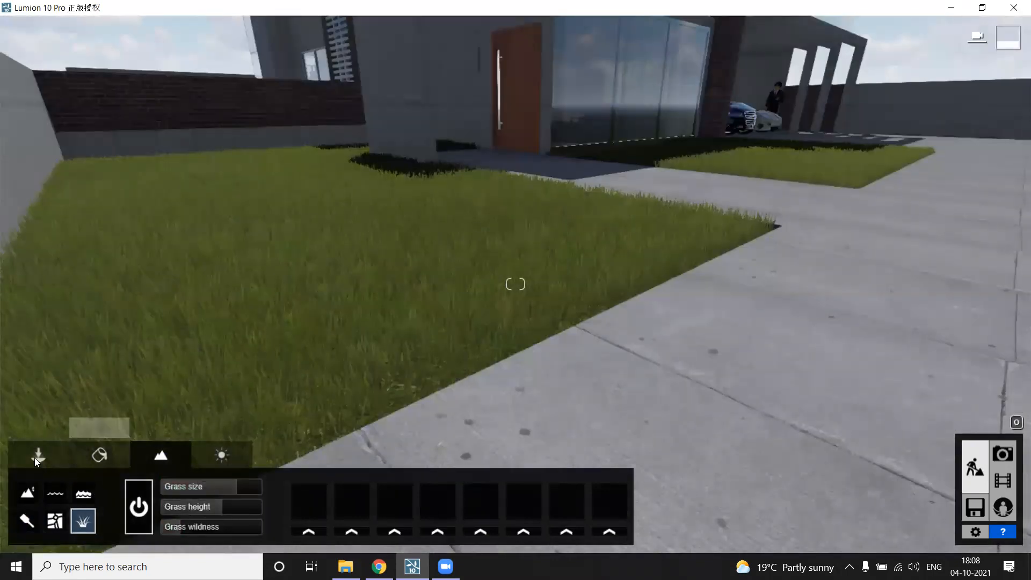
Step: Assign the Wild Grass 01 material to the lawn and open its material settings
{"action": "left_click", "coordinate": [101, 457]}
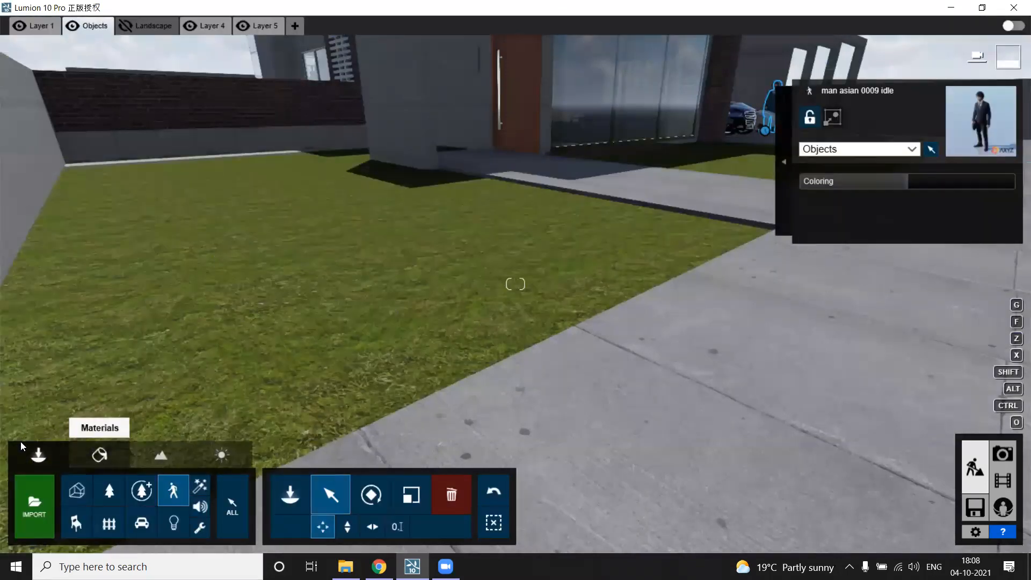
{"action": "left_click", "coordinate": [50, 493]}
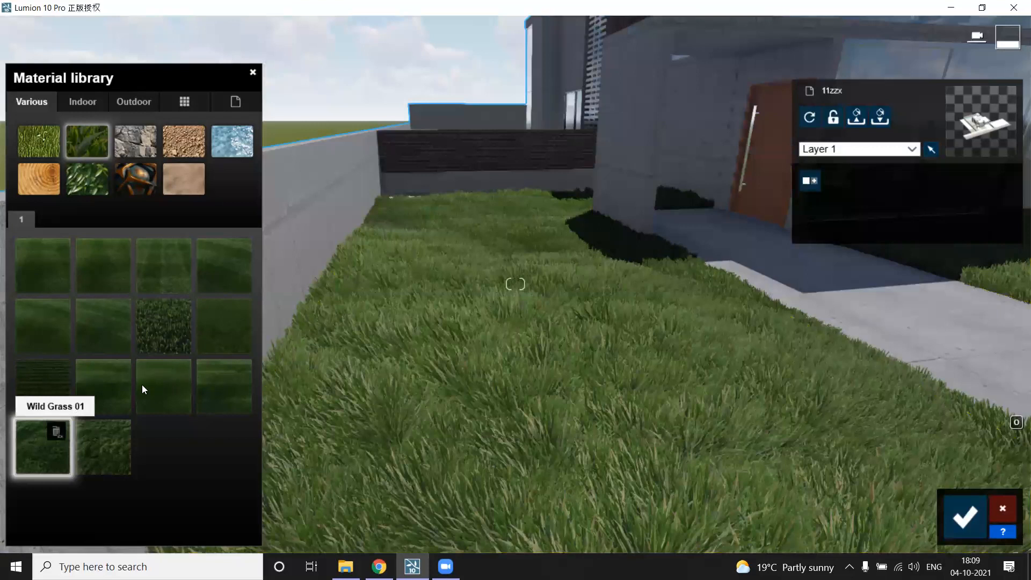
{"action": "left_click", "coordinate": [38, 440]}
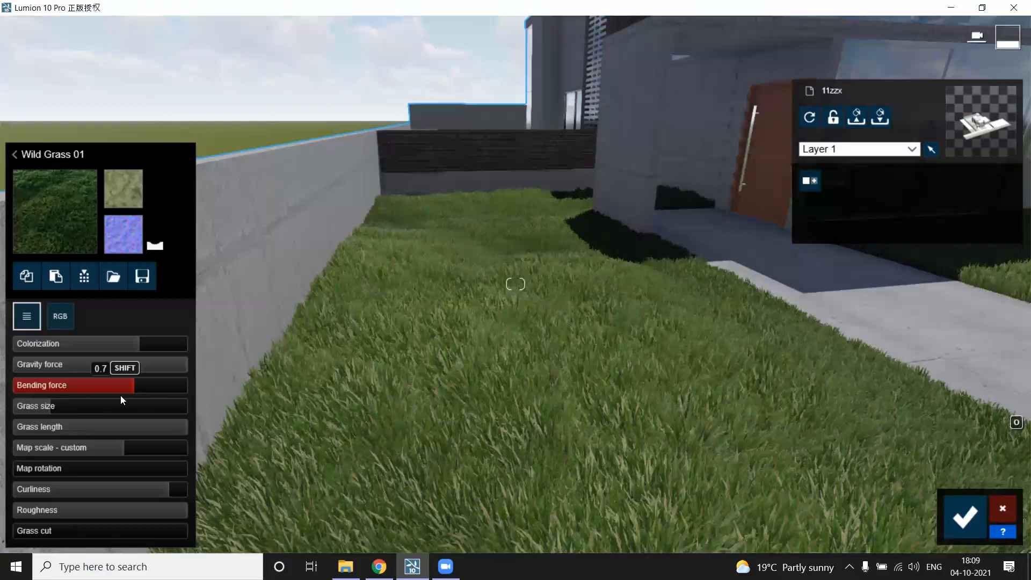
Step: Reduce the Wild Grass 01 grass size, grass length and curliness, and set Grass cut to 1.0
{"action": "left_click", "coordinate": [26, 409]}
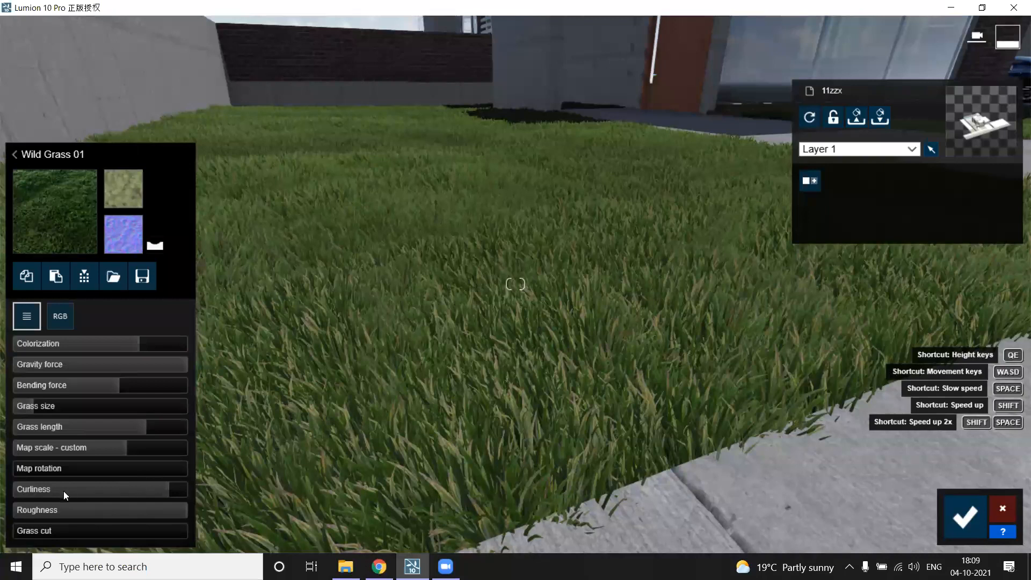
{"action": "left_click", "coordinate": [95, 495]}
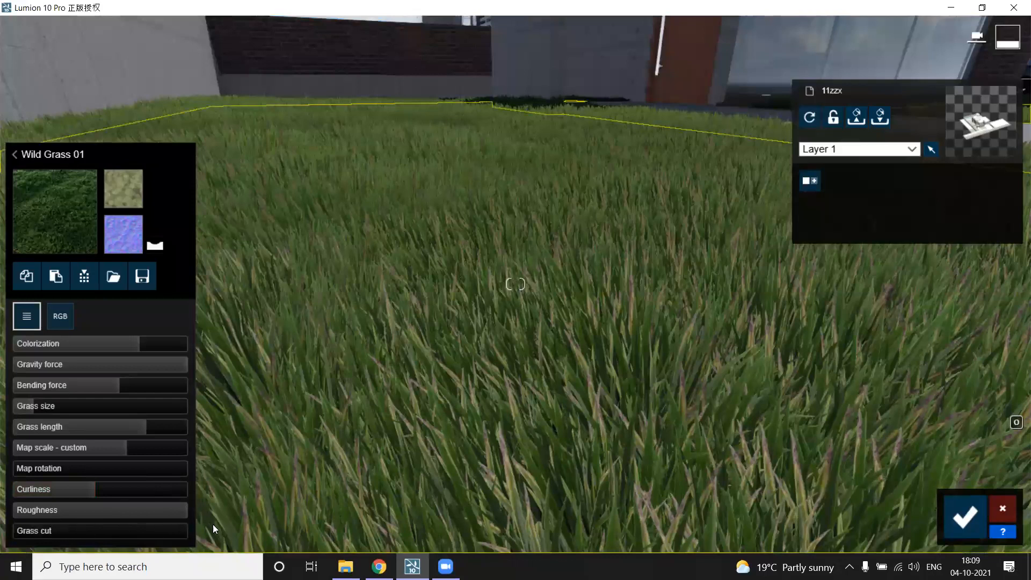
{"action": "left_click", "coordinate": [184, 530]}
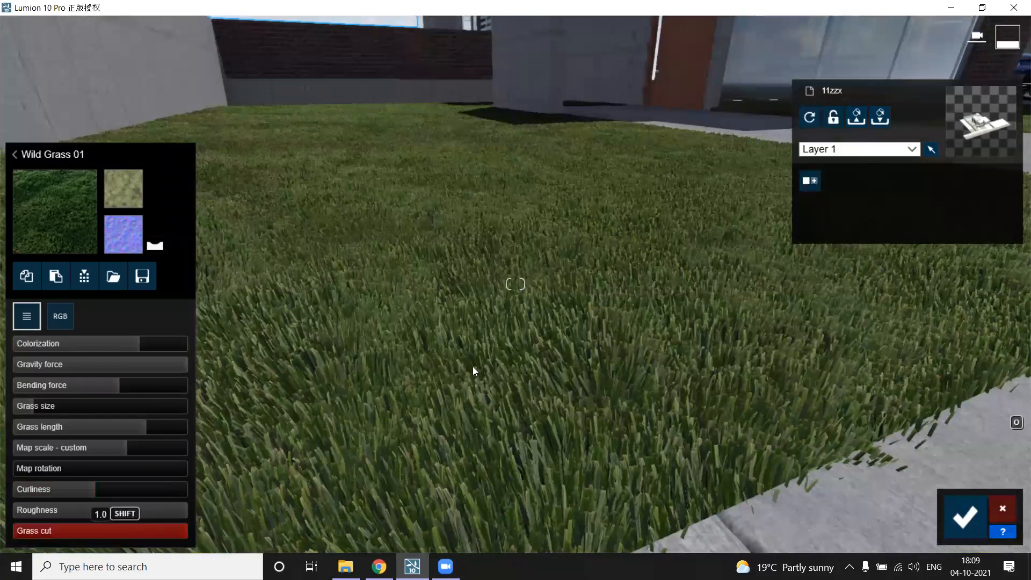
{"action": "scroll", "coordinate": [473, 371], "scroll_direction": "down", "scroll_amount": 4}
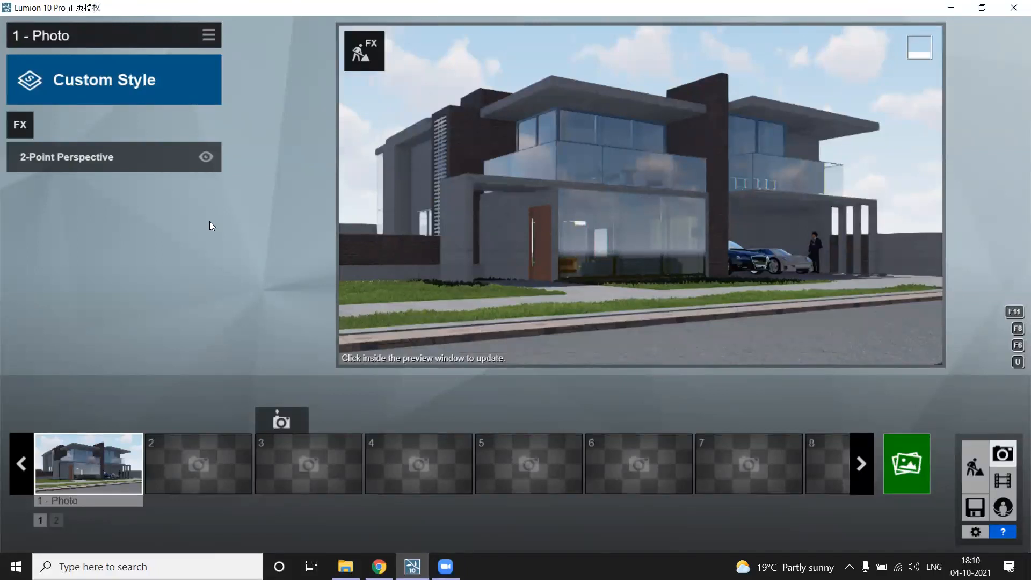
Step: Look through the available styles for the first photo and keep Custom Style
{"action": "mouse_move", "coordinate": [241, 155]}
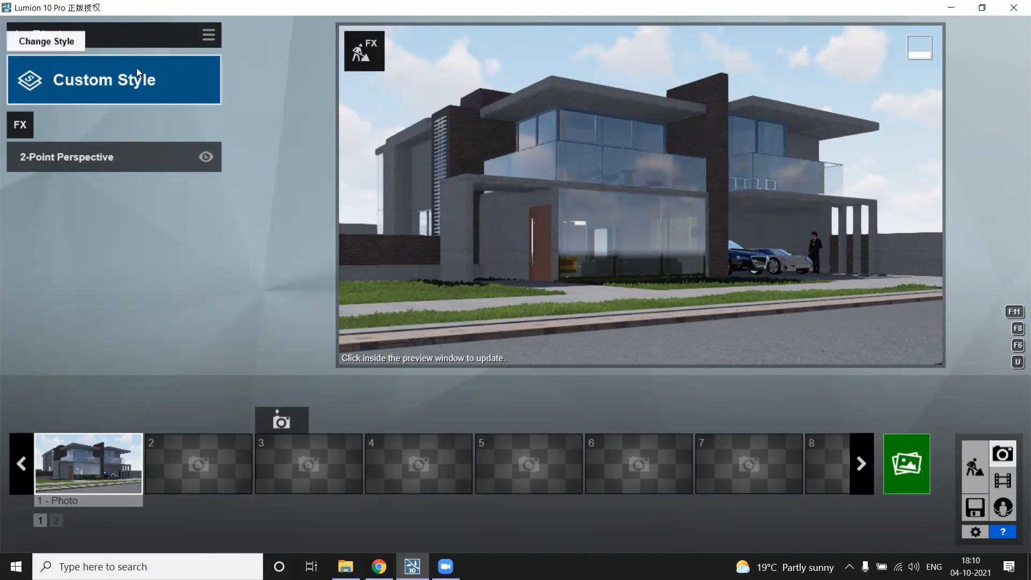
{"action": "left_click", "coordinate": [129, 81]}
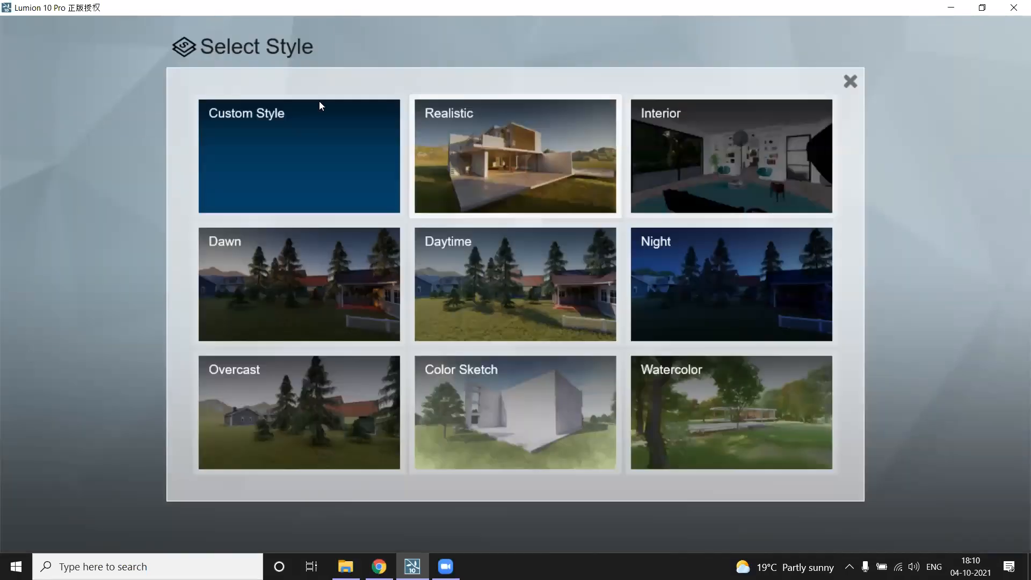
{"action": "left_click", "coordinate": [380, 150]}
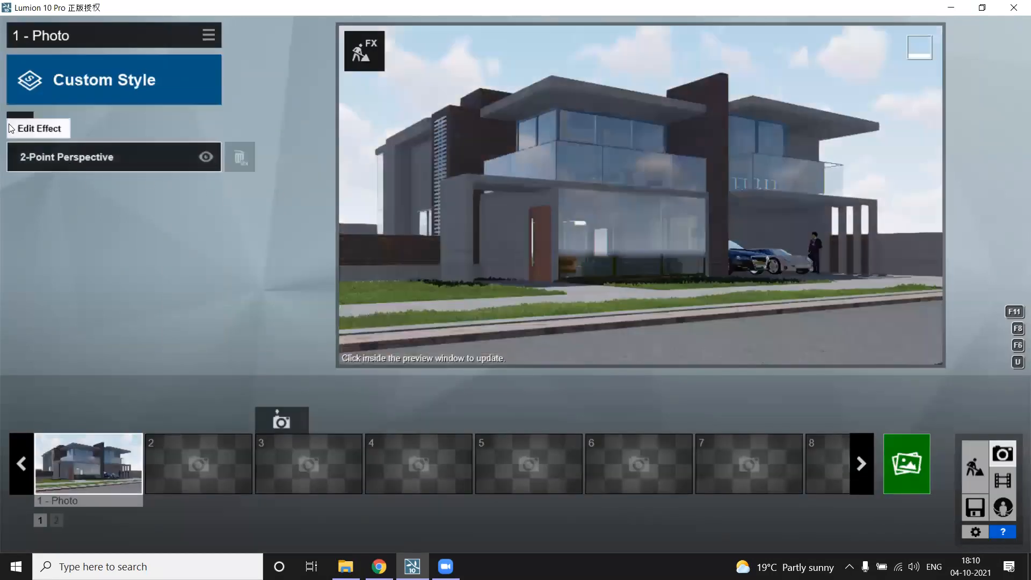
Step: Examine the photo effects in the Sun, Weather, Sky, Objects, Camera, Artistic and Advanced categories
{"action": "left_click", "coordinate": [13, 127]}
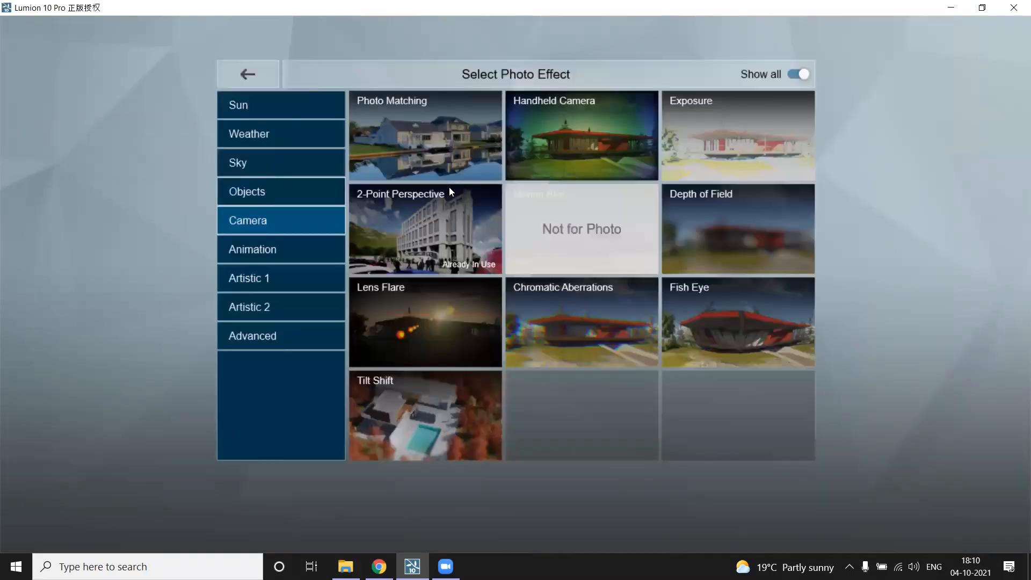
{"action": "left_click", "coordinate": [242, 105]}
{"action": "left_click", "coordinate": [250, 134]}
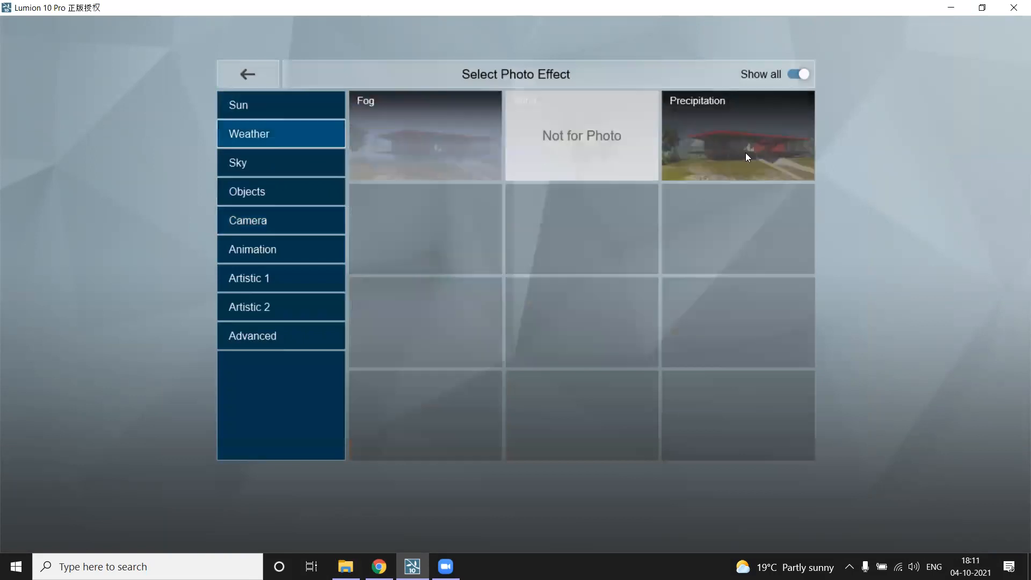
{"action": "left_click", "coordinate": [338, 161]}
{"action": "left_click", "coordinate": [305, 195]}
{"action": "left_click", "coordinate": [299, 168]}
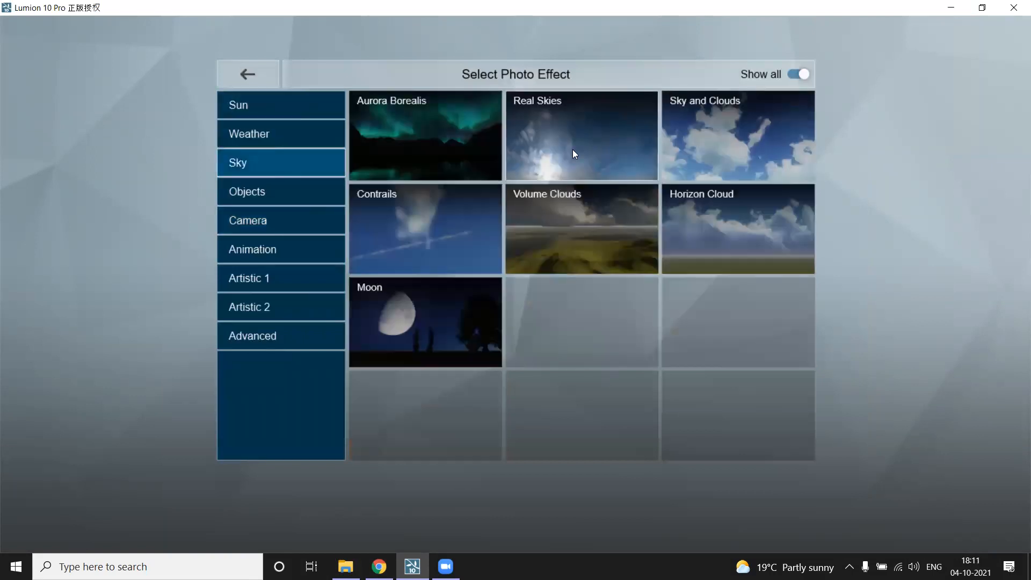
{"action": "left_click", "coordinate": [303, 199]}
{"action": "left_click", "coordinate": [303, 226]}
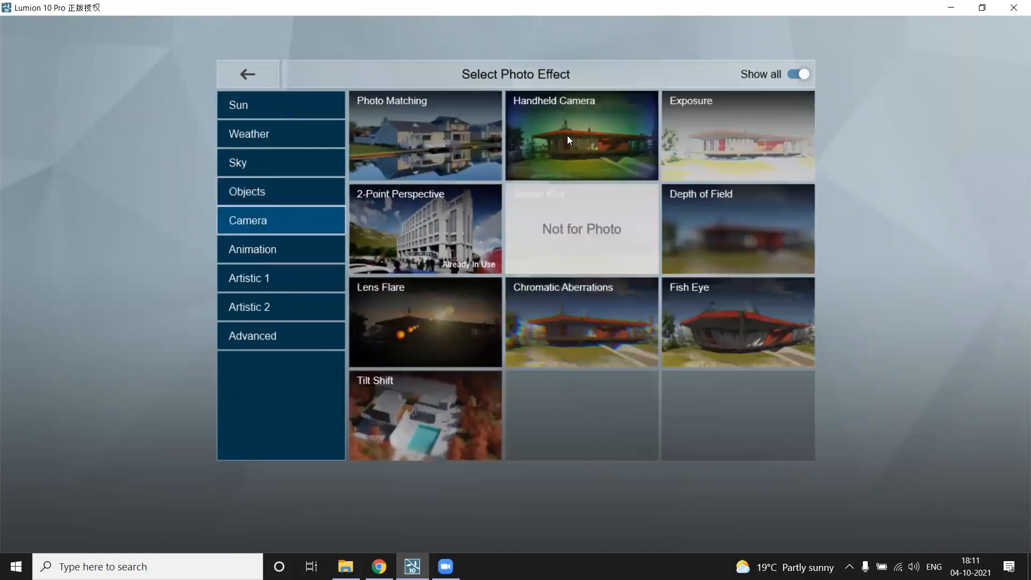
{"action": "left_click", "coordinate": [279, 284]}
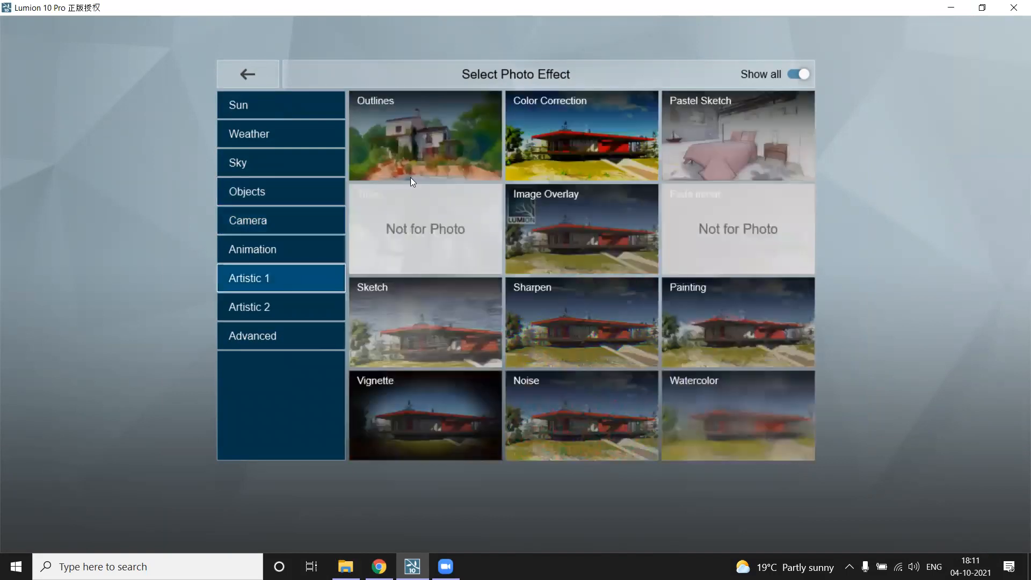
{"action": "left_click", "coordinate": [272, 308]}
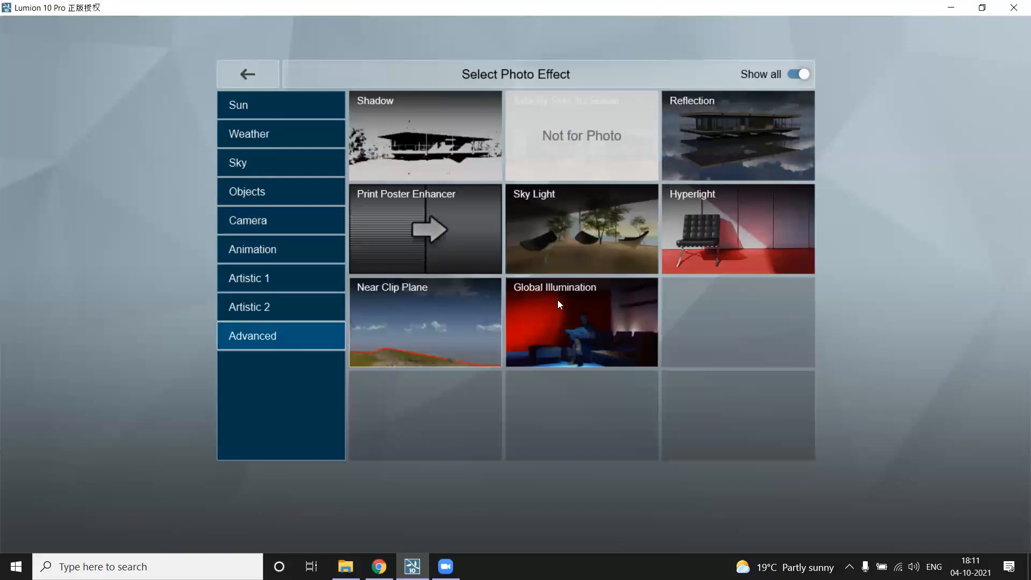
Step: Leave the photo effect selection, apply the Realistic style to the first photo and review its list of effects
{"action": "left_click", "coordinate": [270, 72]}
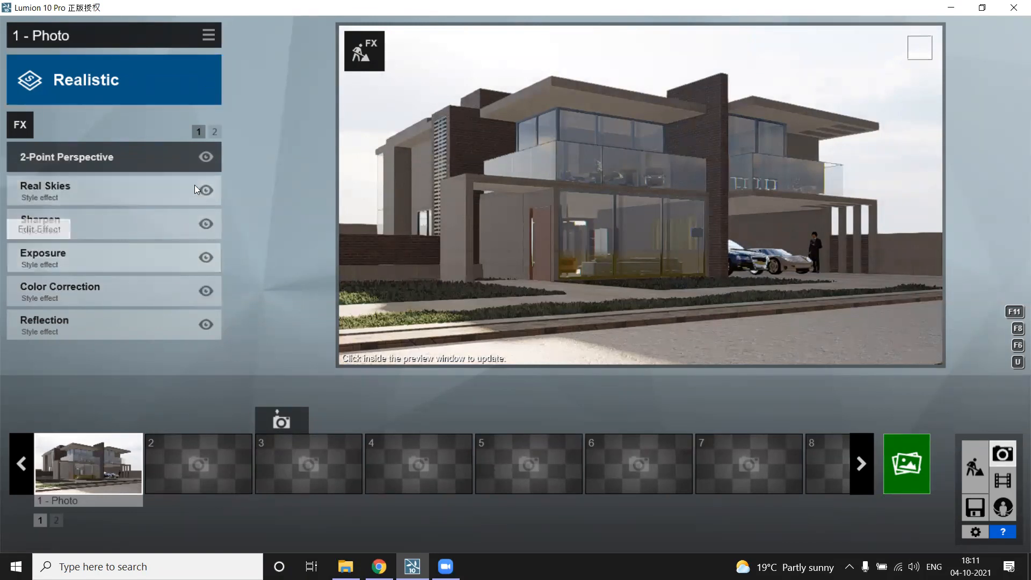
{"action": "left_click", "coordinate": [213, 132]}
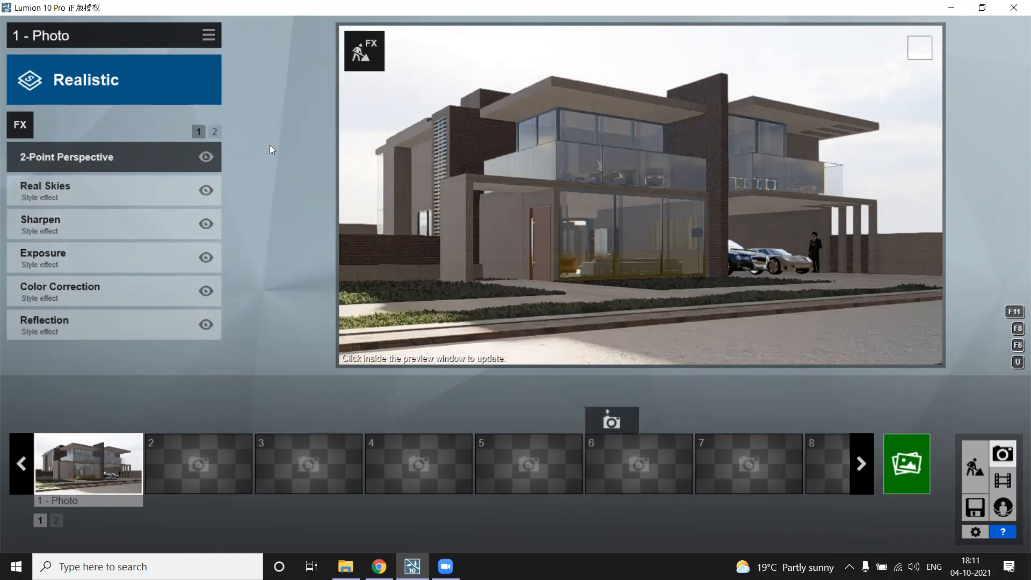
Step: Add the Sun effect to the first photo, turn off the Real Skies effect and open the Sun settings
{"action": "mouse_move", "coordinate": [87, 198]}
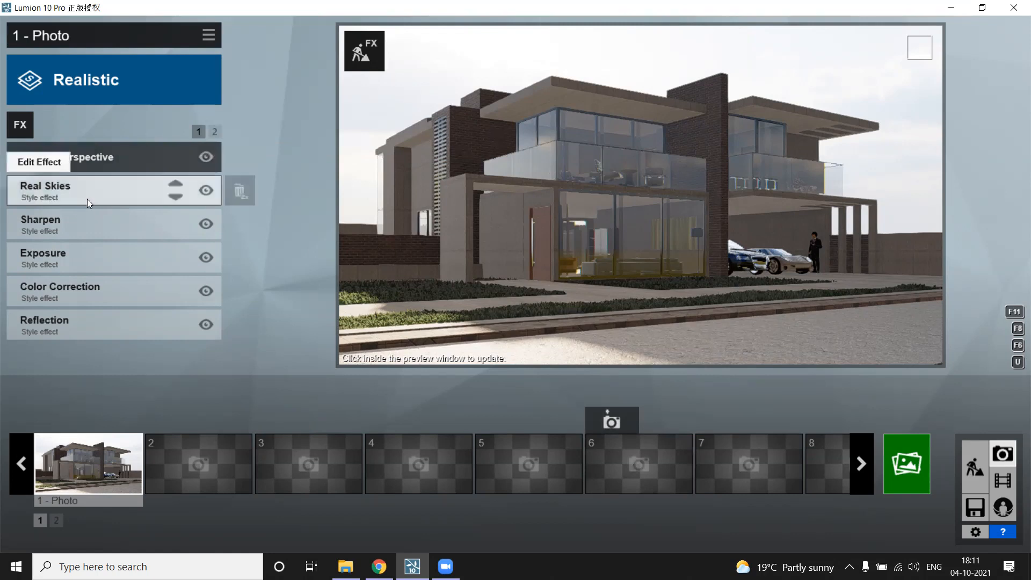
{"action": "left_click", "coordinate": [20, 126]}
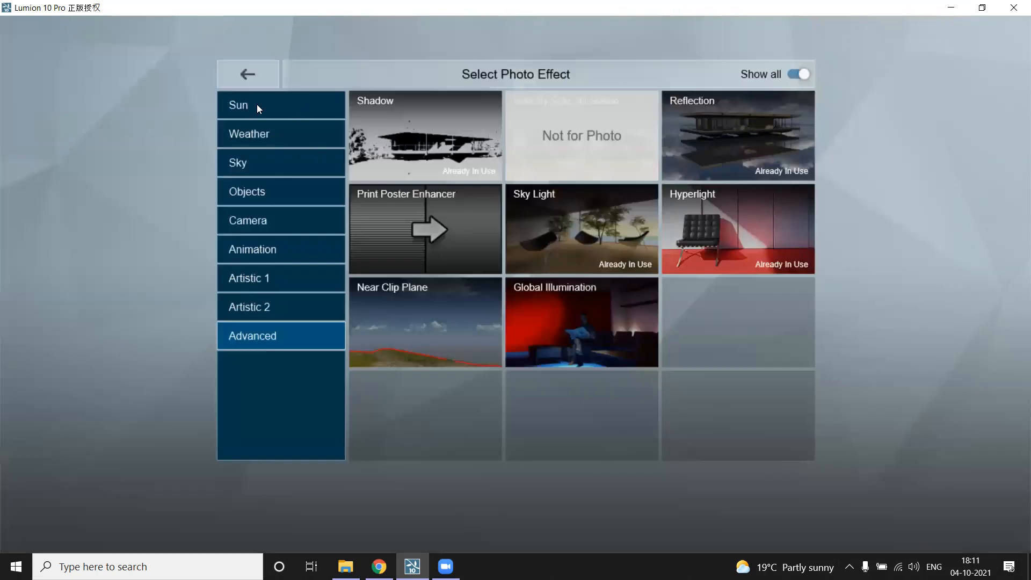
{"action": "left_click", "coordinate": [386, 129]}
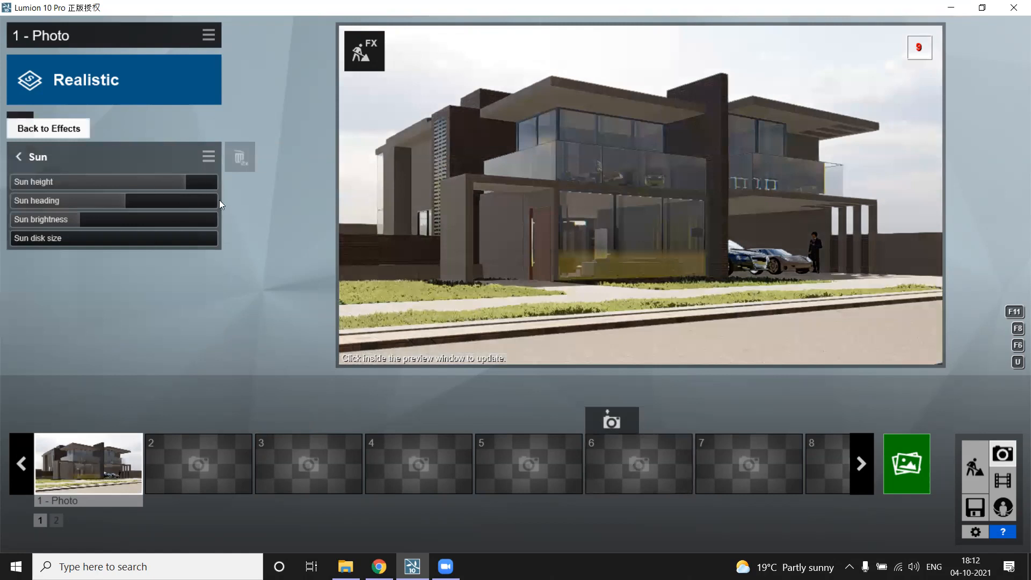
{"action": "left_click", "coordinate": [219, 200]}
{"action": "left_click", "coordinate": [206, 223]}
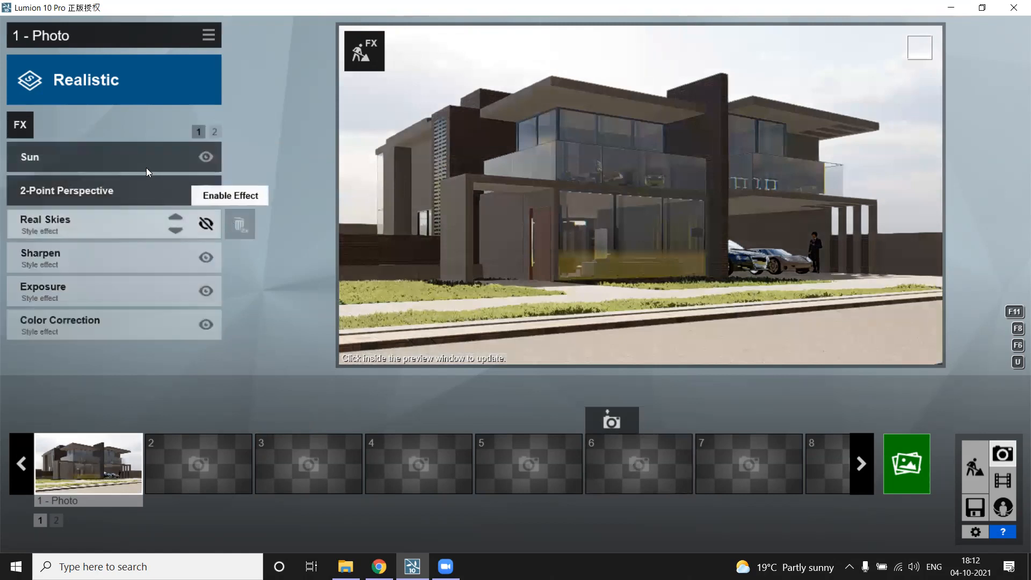
{"action": "left_click", "coordinate": [184, 156]}
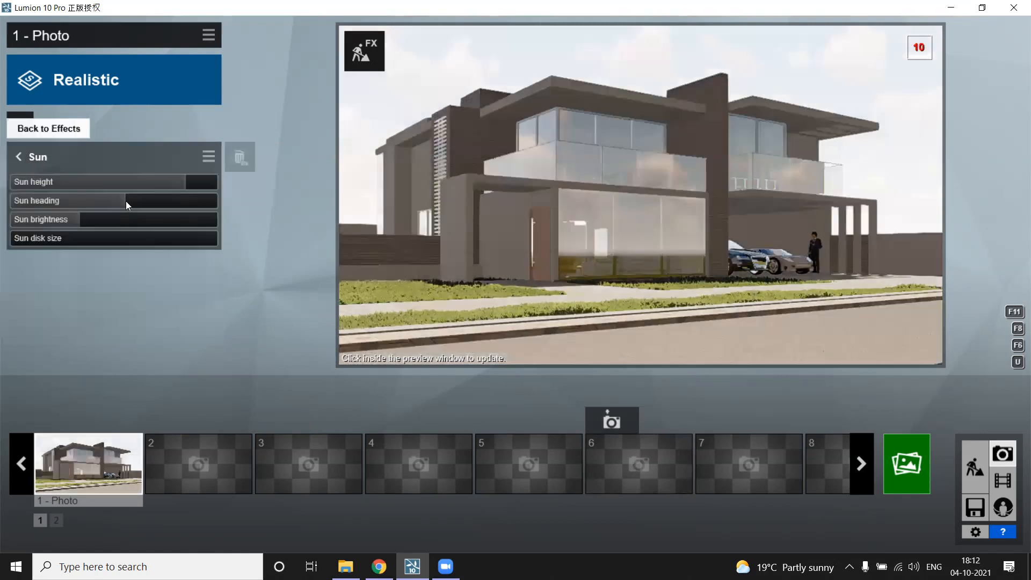
Step: Turn the sun heading and try different sun heights, including 38.0° and 20.5°
{"action": "left_click_drag", "start_coordinate": [183, 212], "coordinate": [129, 186]}
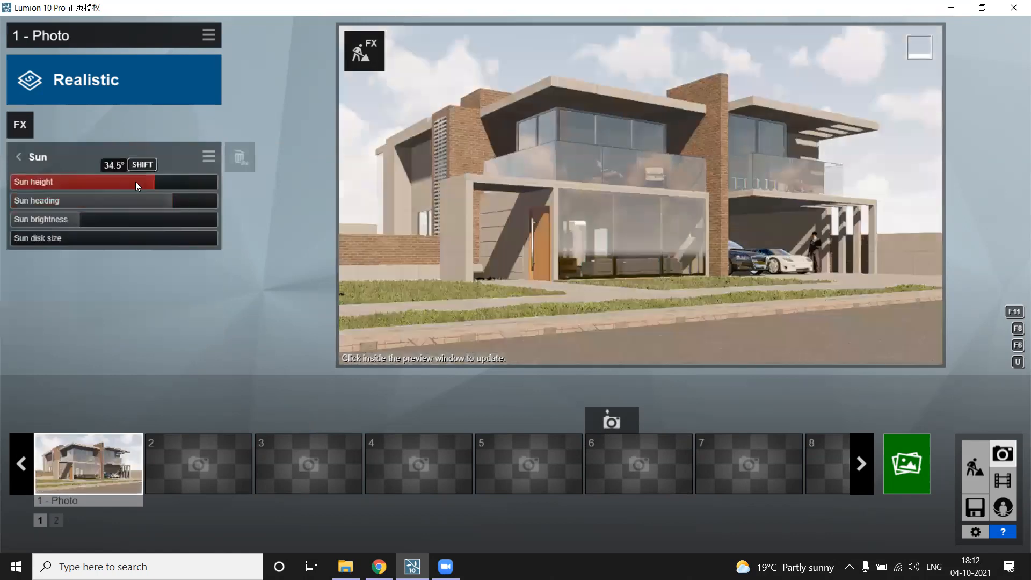
{"action": "left_click", "coordinate": [158, 183]}
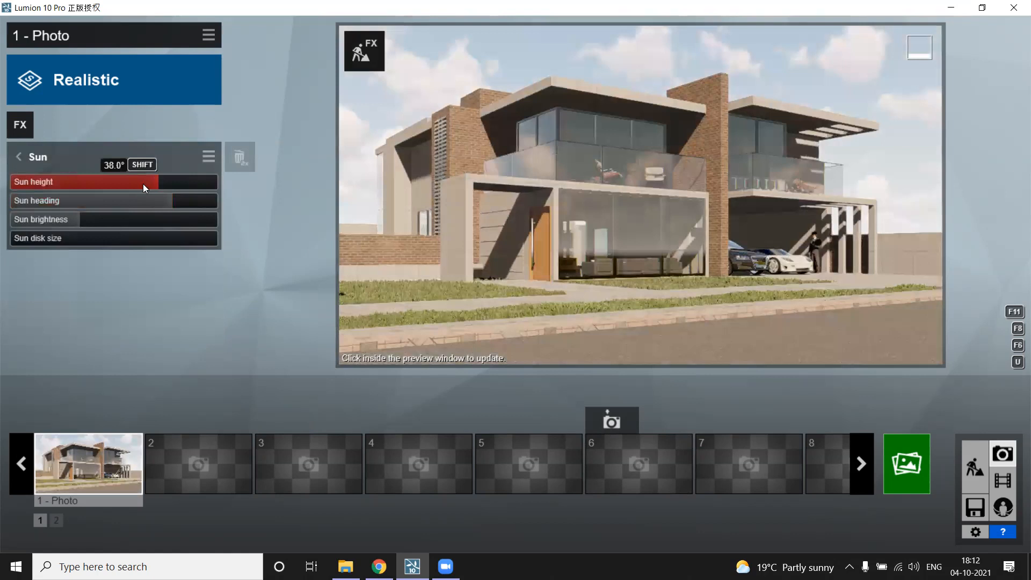
{"action": "left_click", "coordinate": [135, 185]}
{"action": "left_click_drag", "start_coordinate": [147, 186], "coordinate": [414, 192]}
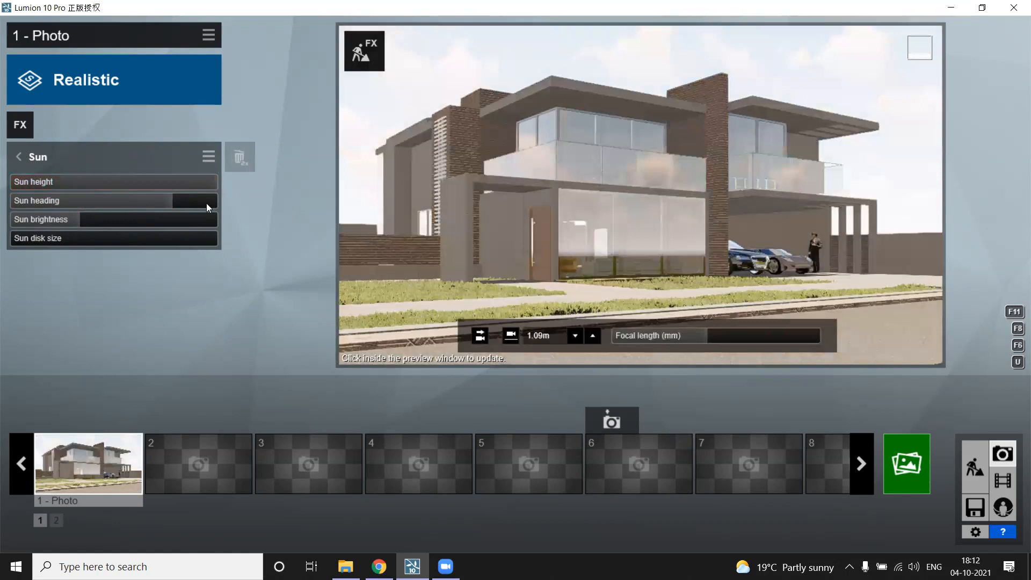
{"action": "left_click_drag", "start_coordinate": [146, 179], "coordinate": [137, 182]}
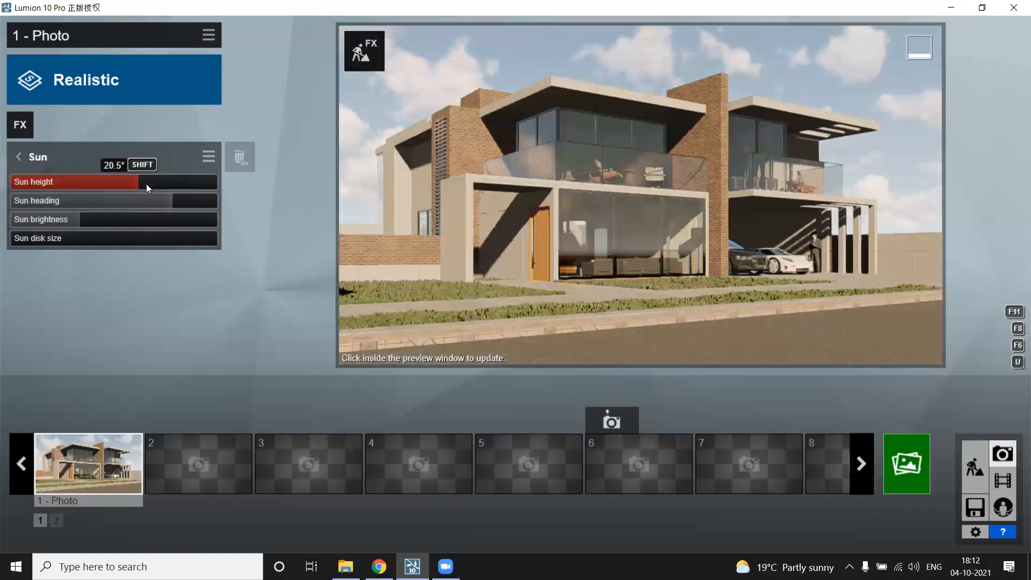
Step: Try sun headings of 106.4°, 92.3° and 86.5°, updating the photo preview to compare the shadows
{"action": "left_click_drag", "start_coordinate": [145, 184], "coordinate": [176, 210]}
{"action": "left_click", "coordinate": [651, 164]}
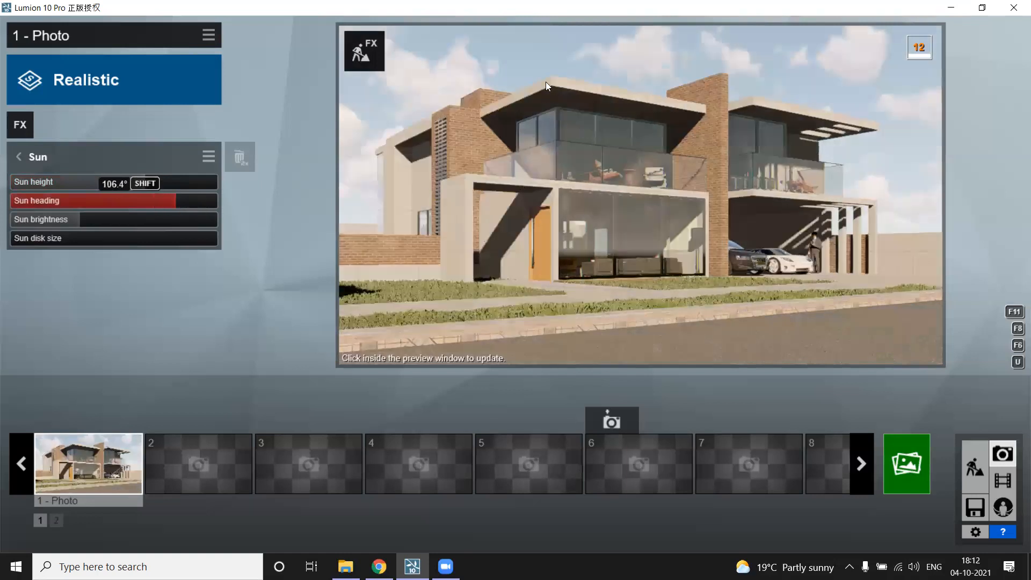
{"action": "left_click_drag", "start_coordinate": [181, 200], "coordinate": [168, 202]}
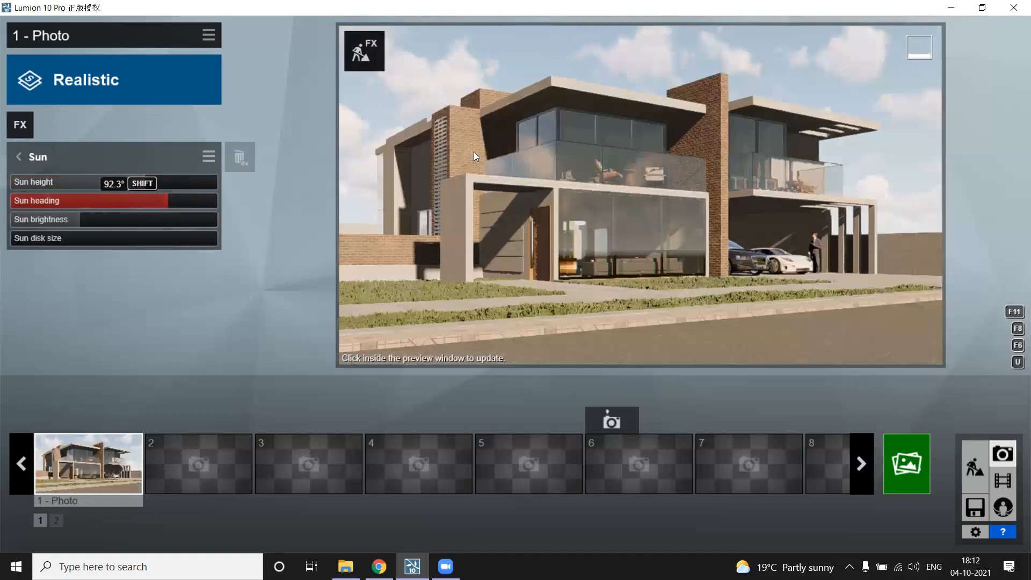
{"action": "left_click", "coordinate": [171, 203]}
{"action": "mouse_move", "coordinate": [174, 202]}
{"action": "left_mouse_down"}
{"action": "mouse_move", "coordinate": [156, 202]}
{"action": "mouse_move", "coordinate": [165, 202]}
{"action": "left_mouse_up"}
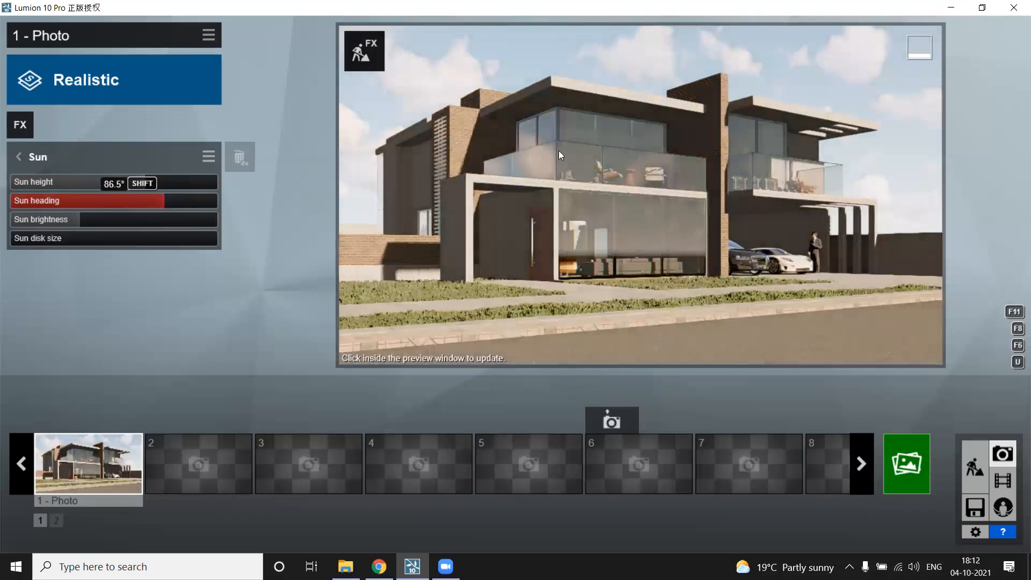
{"action": "left_click", "coordinate": [631, 183]}
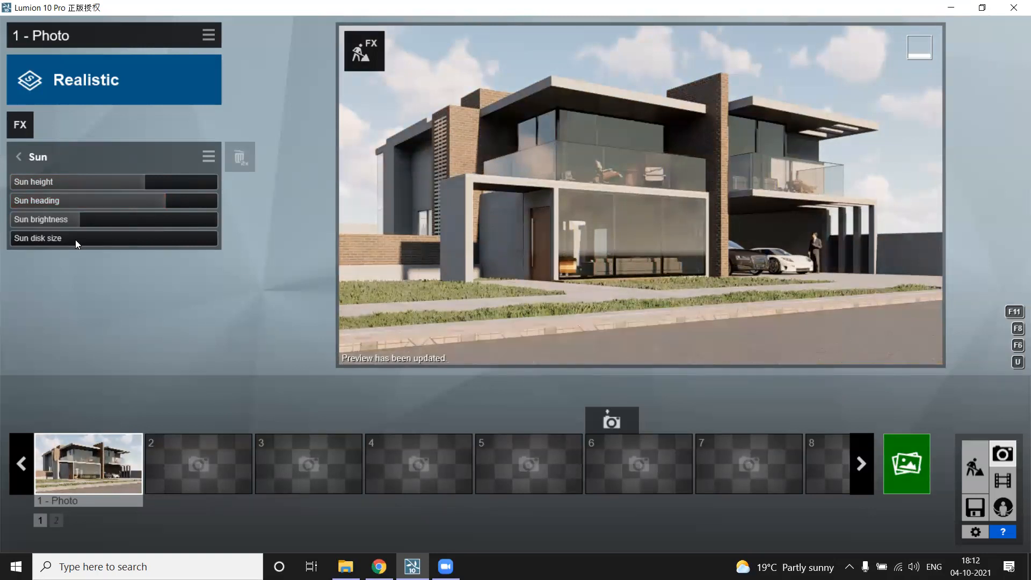
Step: Lower the sun height to 16.9° and turn the sun heading to about -55°
{"action": "mouse_move", "coordinate": [153, 183]}
{"action": "left_mouse_down"}
{"action": "mouse_move", "coordinate": [120, 179]}
{"action": "mouse_move", "coordinate": [134, 180]}
{"action": "left_mouse_up"}
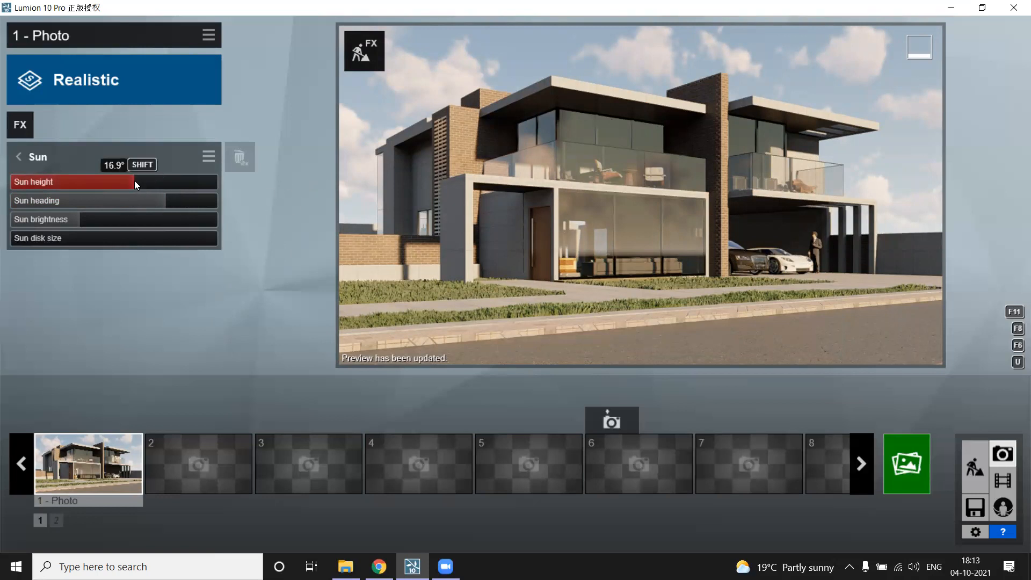
{"action": "left_click", "coordinate": [102, 203]}
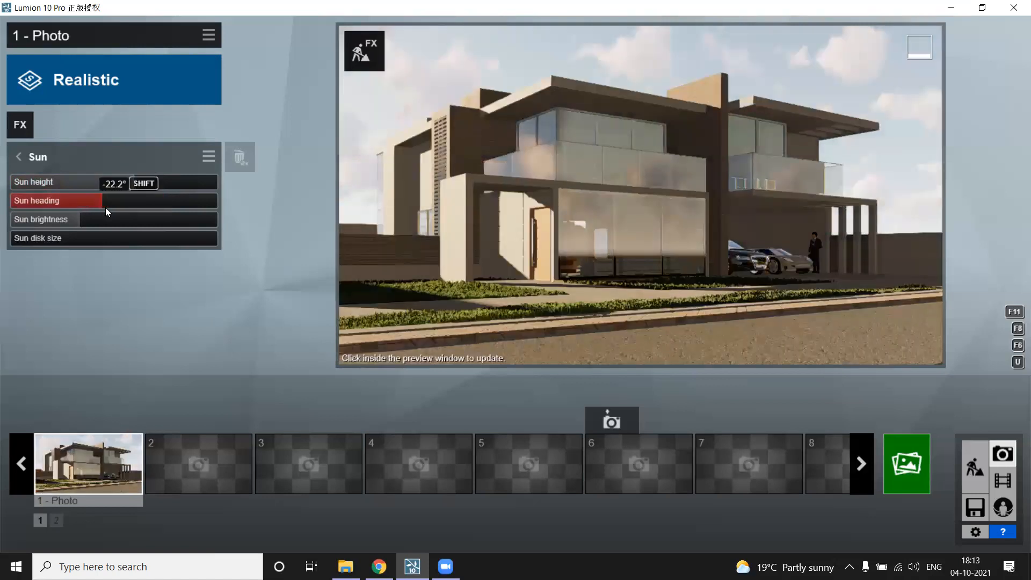
{"action": "left_click", "coordinate": [751, 183]}
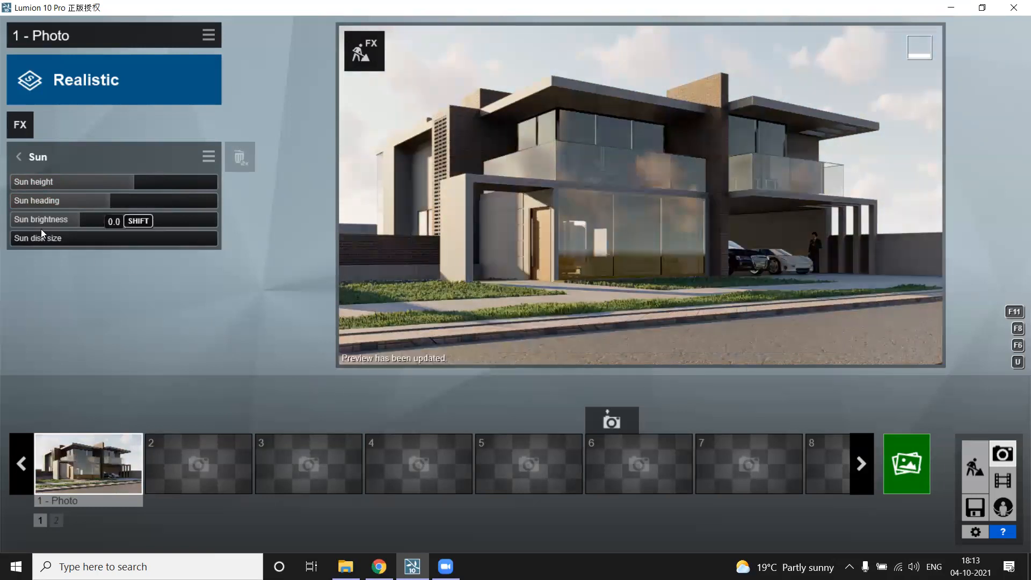
{"action": "left_click", "coordinate": [107, 201]}
{"action": "left_click_drag", "start_coordinate": [101, 200], "coordinate": [84, 201]}
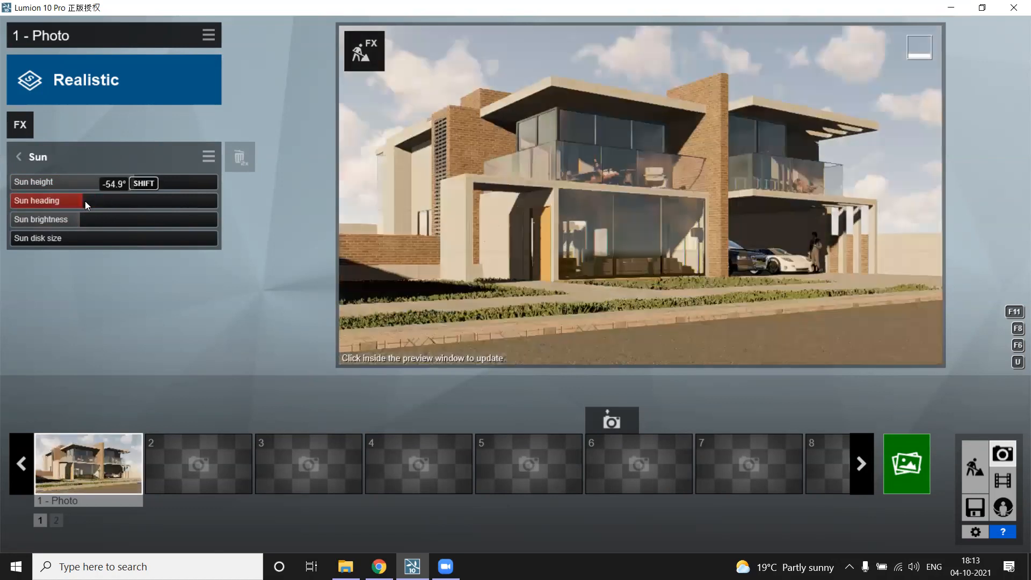
{"action": "left_click", "coordinate": [677, 175]}
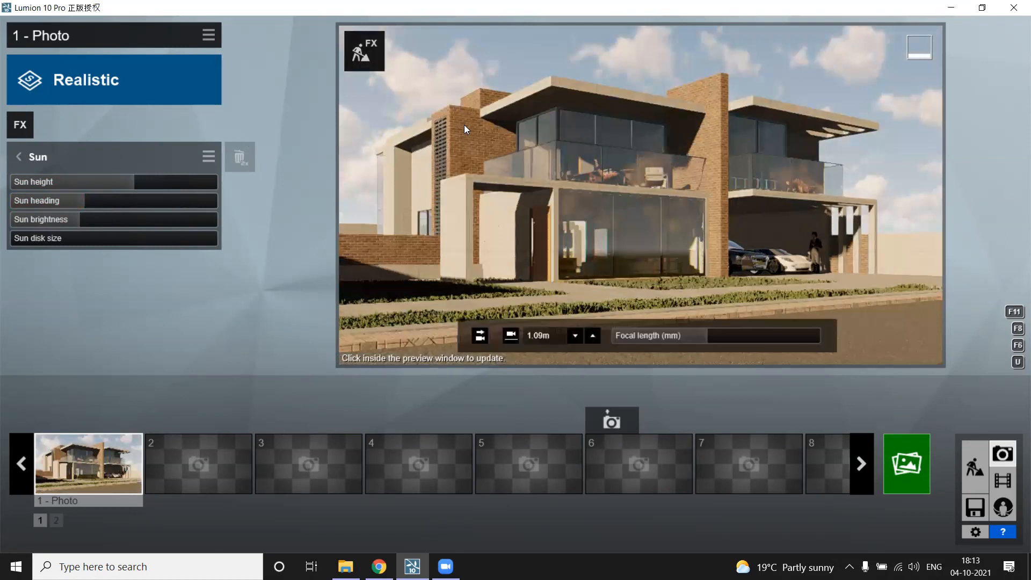
Step: Update the photo preview and remove the Sun effect from the photo
{"action": "left_click", "coordinate": [426, 133]}
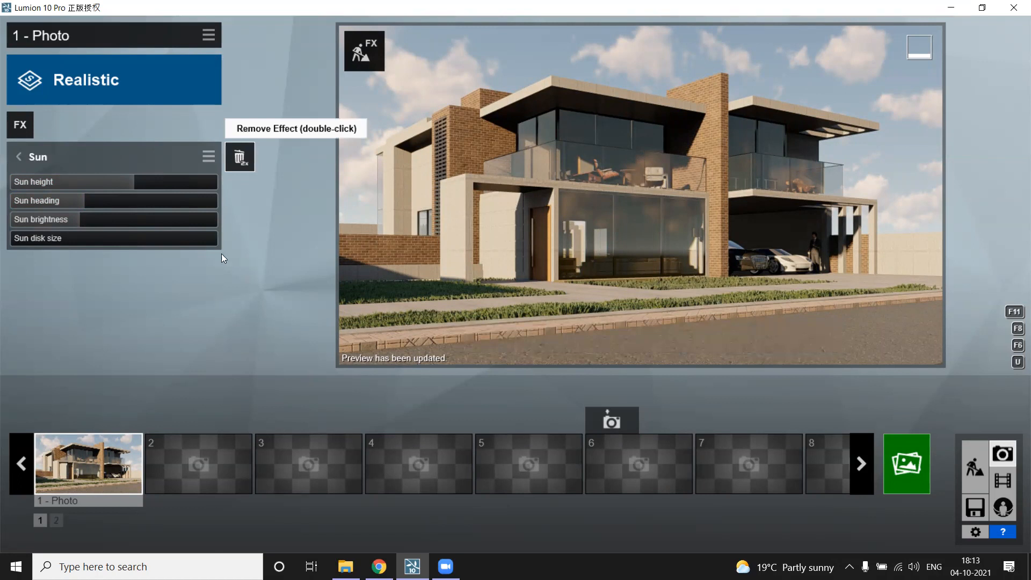
{"action": "double_click", "coordinate": [240, 157]}
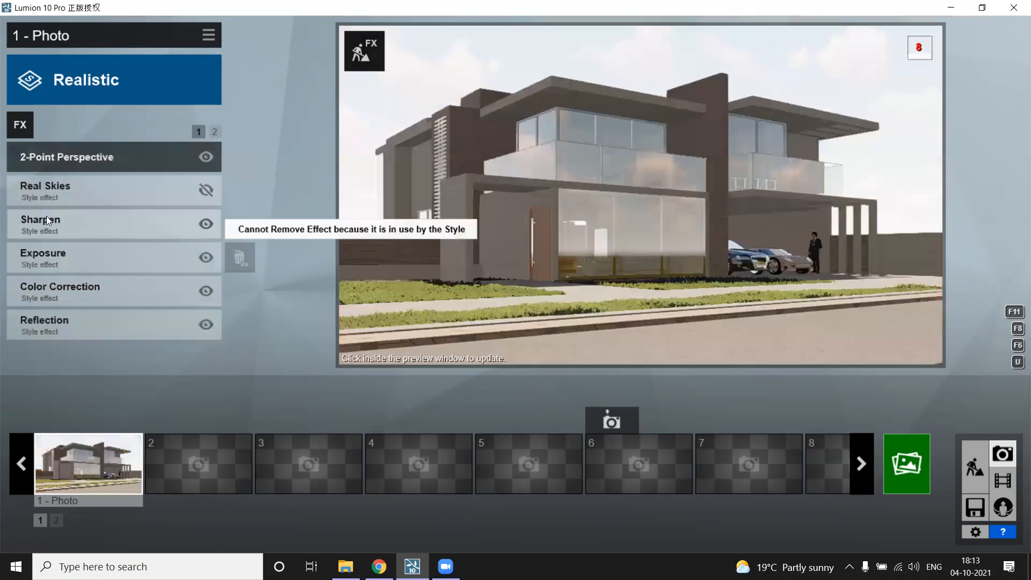
Step: Set the Real Skies heading to 166.0° and update the photo preview
{"action": "left_click", "coordinate": [48, 188]}
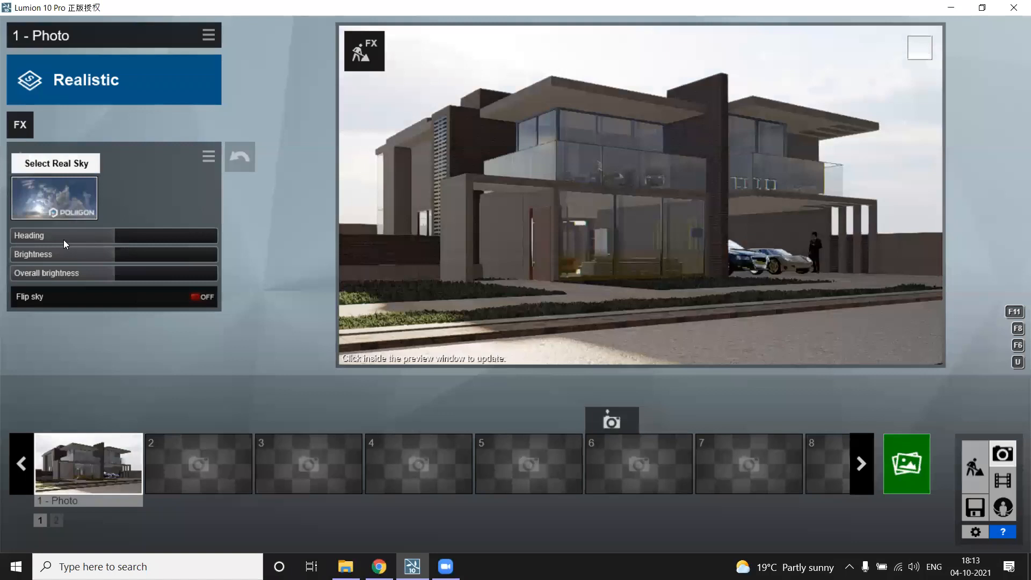
{"action": "left_click_drag", "start_coordinate": [49, 241], "coordinate": [47, 241]}
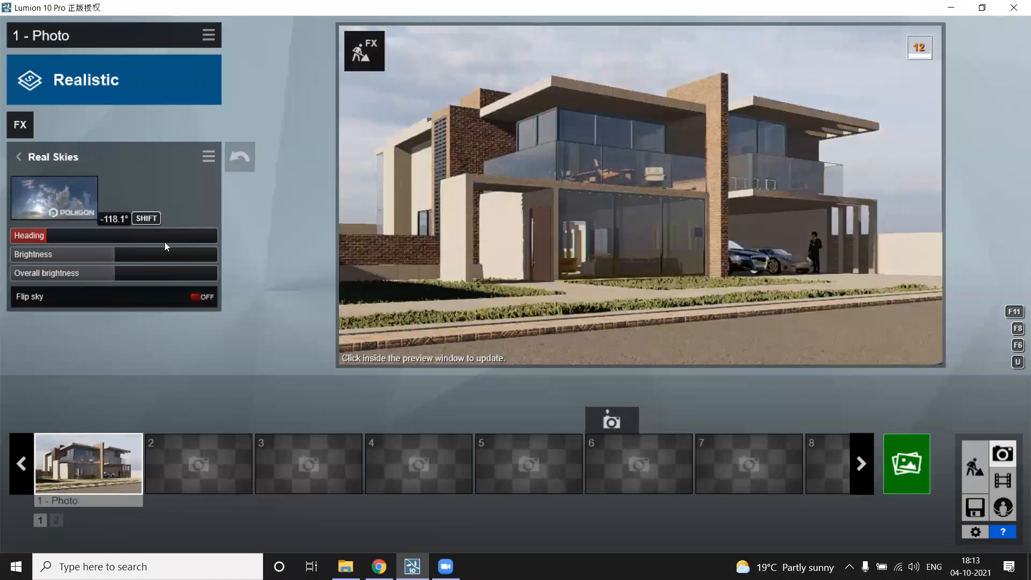
{"action": "left_click_drag", "start_coordinate": [176, 244], "coordinate": [186, 245]}
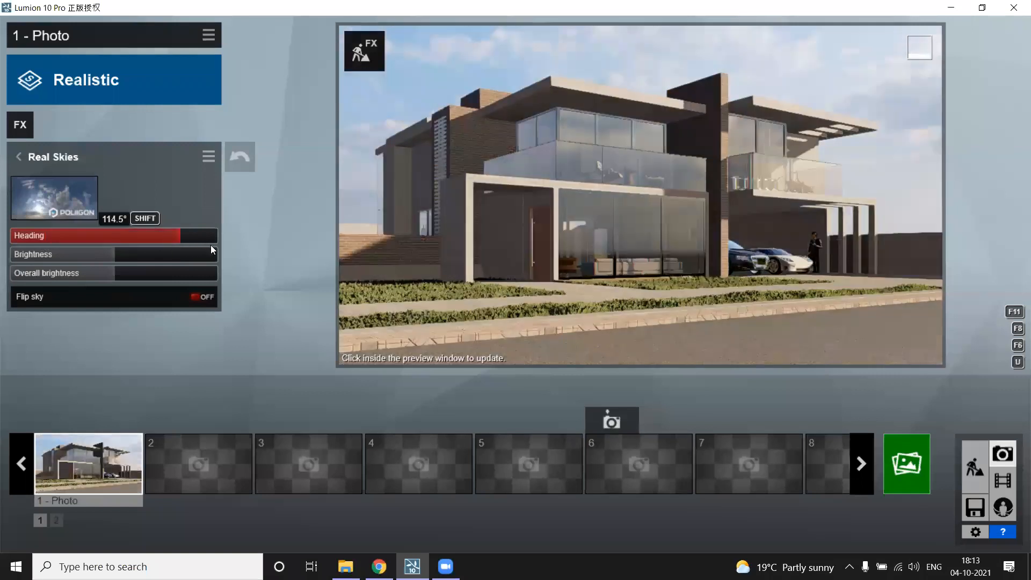
{"action": "left_click", "coordinate": [210, 244]}
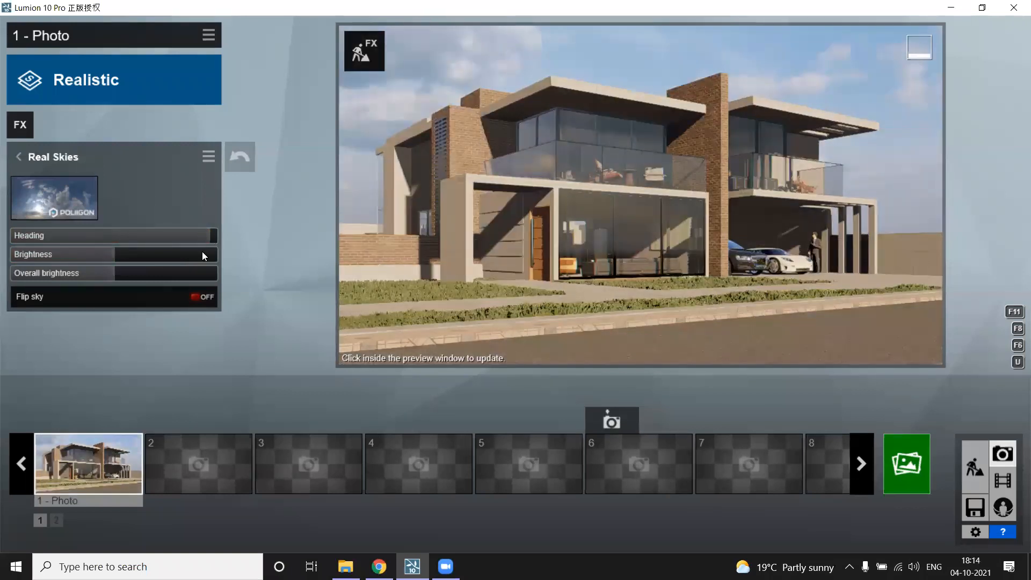
{"action": "left_click", "coordinate": [610, 229]}
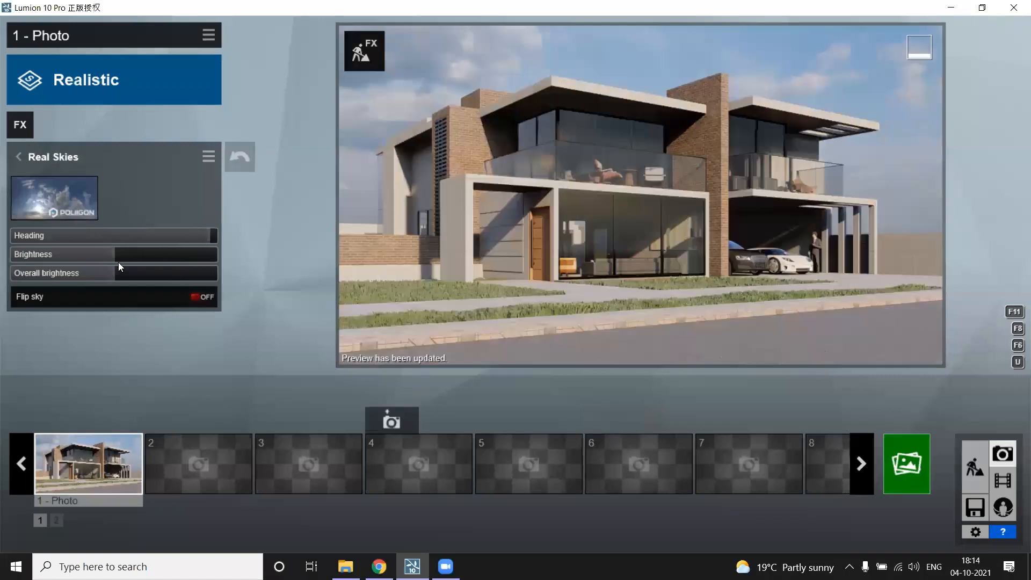
Step: Raise the Real Skies brightness to about two-thirds of its range, update the preview and return to the effects list
{"action": "left_click", "coordinate": [148, 254]}
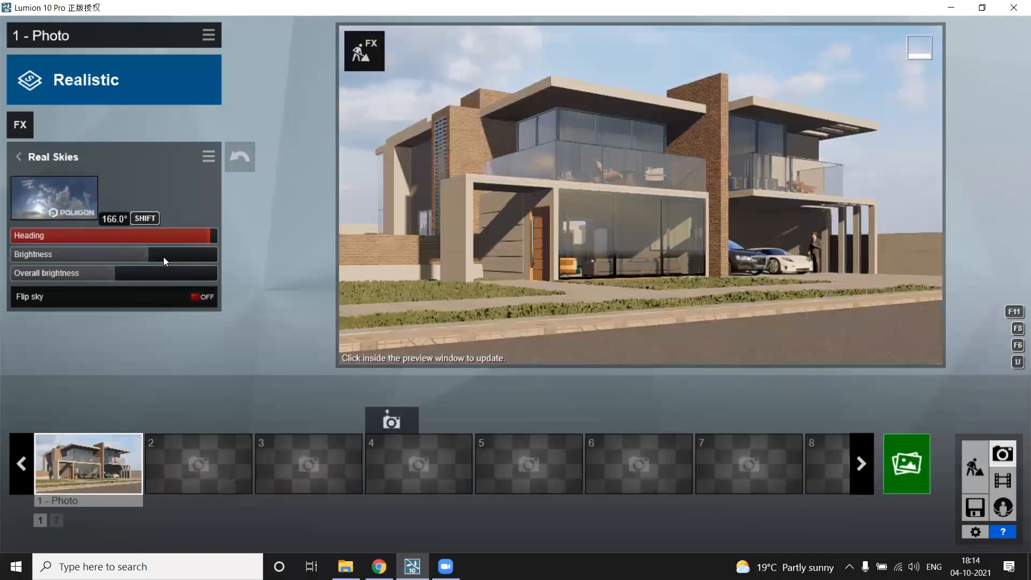
{"action": "left_click", "coordinate": [125, 260]}
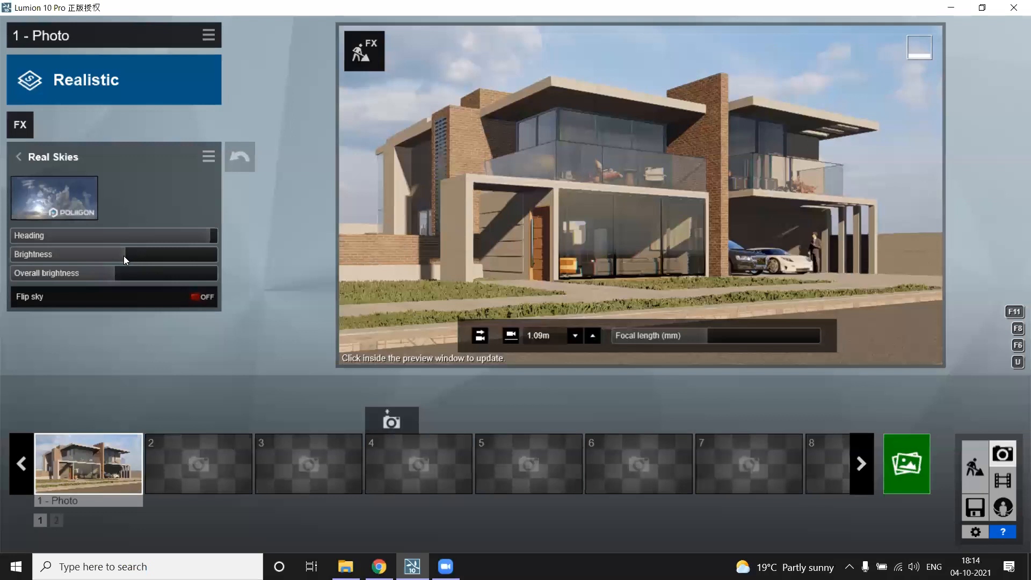
{"action": "left_click_drag", "start_coordinate": [114, 256], "coordinate": [133, 274]}
{"action": "left_click_drag", "start_coordinate": [8, 280], "coordinate": [244, 281]}
{"action": "left_click", "coordinate": [149, 260]}
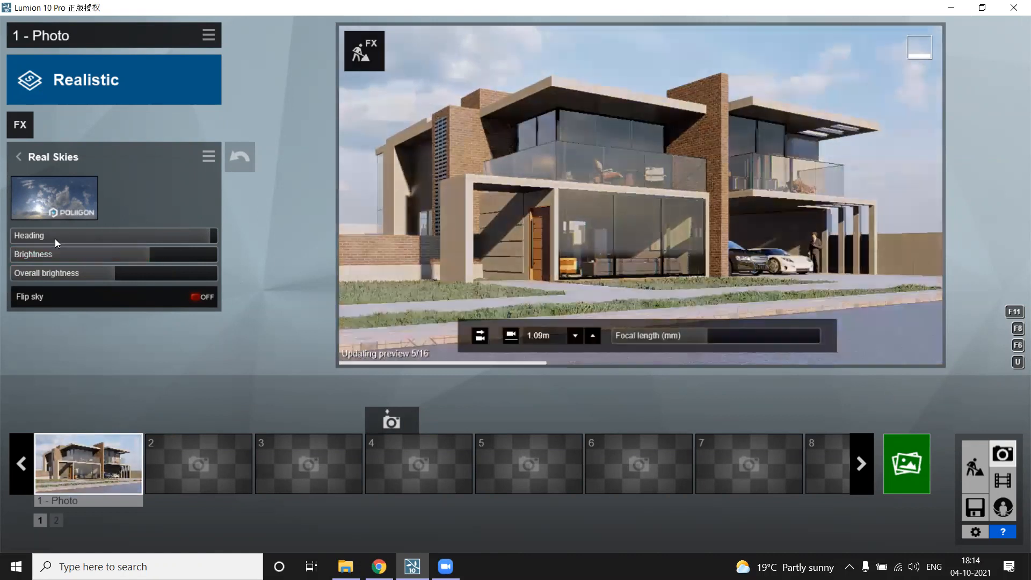
{"action": "left_click", "coordinate": [18, 155]}
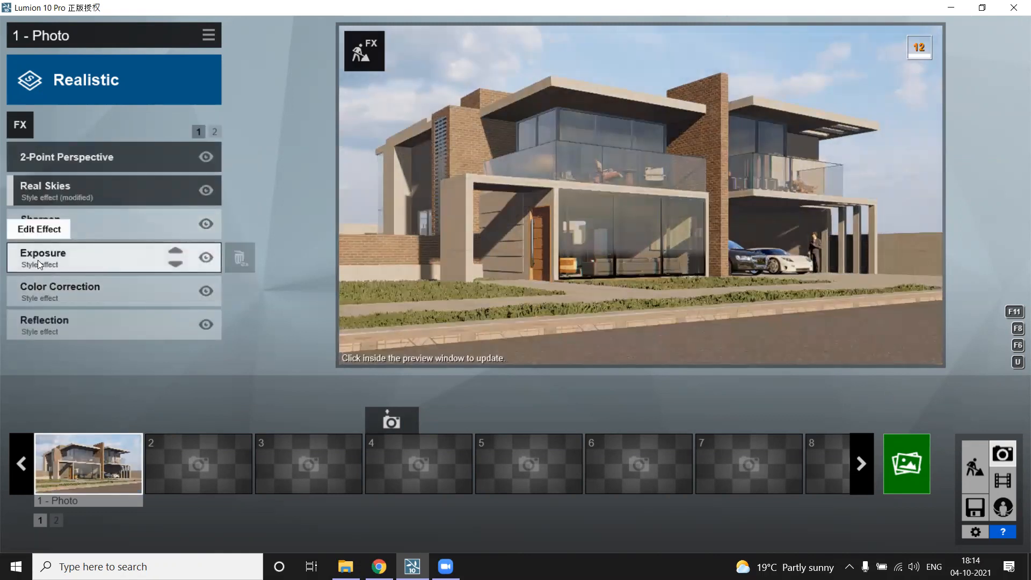
Step: Set the photo's Exposure effect to 0.5 and return to the effects list
{"action": "left_click", "coordinate": [76, 268]}
{"action": "left_click", "coordinate": [123, 182]}
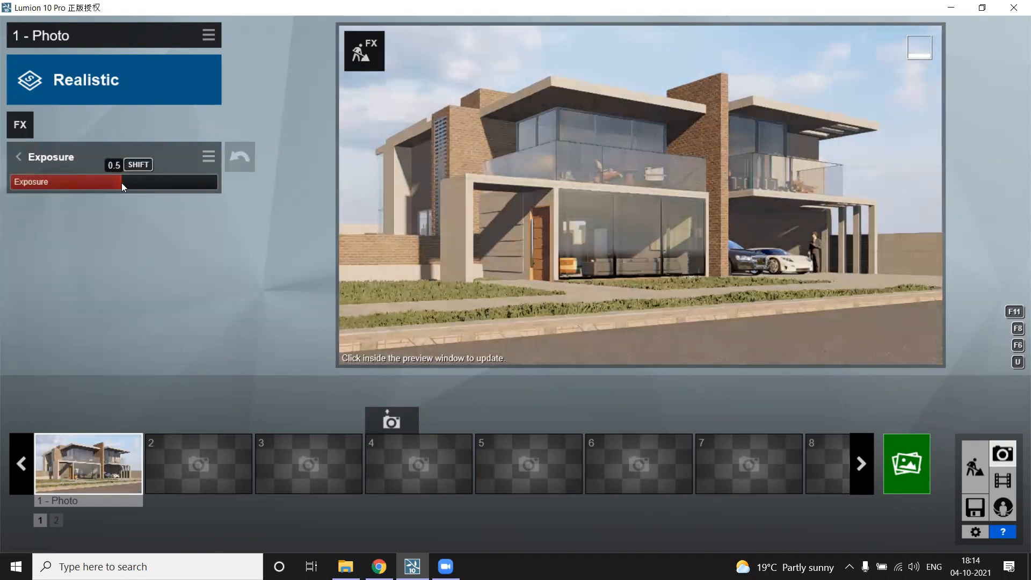
{"action": "left_click", "coordinate": [23, 155]}
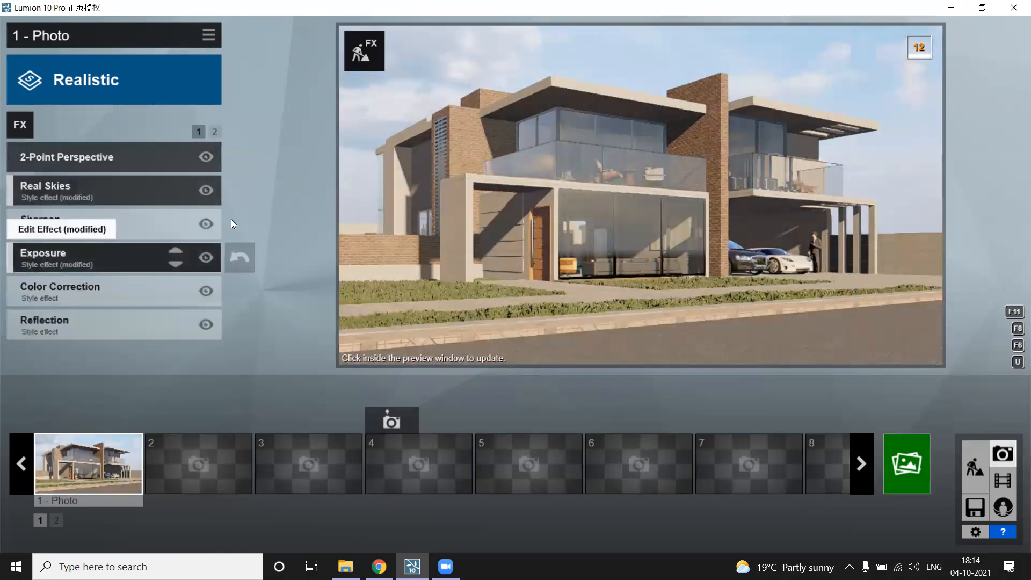
Step: Set the Color Correction temperature to about three-quarters of its range and its brightness to 0.7
{"action": "left_click", "coordinate": [85, 296]}
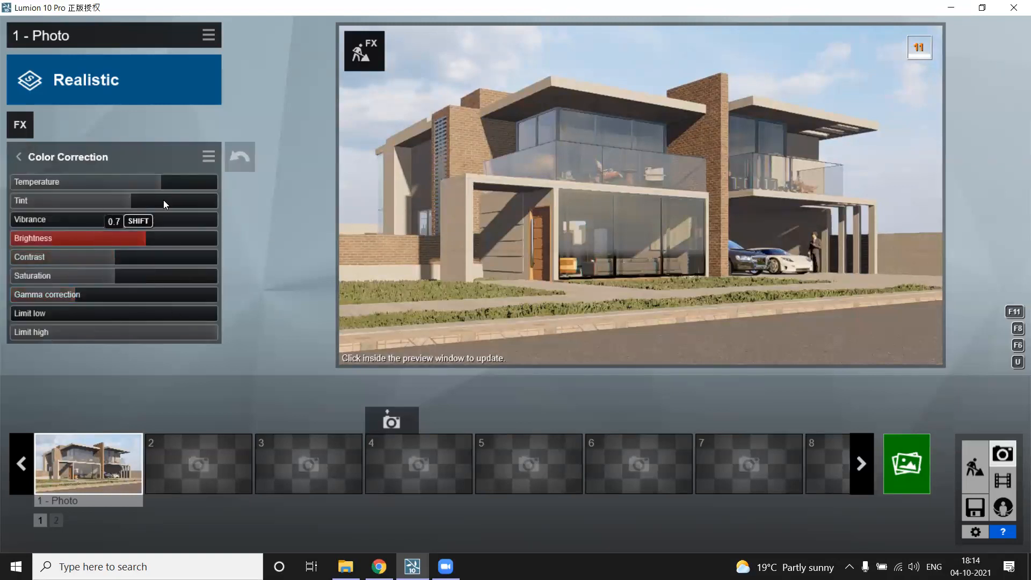
{"action": "mouse_move", "coordinate": [422, 196]}
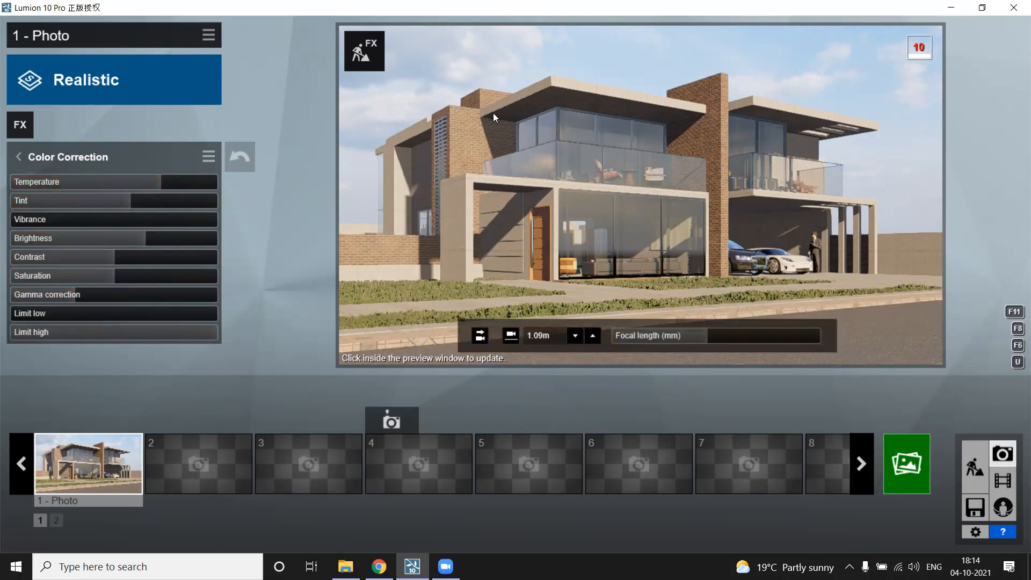
{"action": "mouse_move", "coordinate": [154, 184]}
{"action": "left_click_drag", "start_coordinate": [154, 183], "coordinate": [339, 183]}
{"action": "left_click_drag", "start_coordinate": [1, 184], "coordinate": [323, 184]}
{"action": "left_click_drag", "start_coordinate": [195, 185], "coordinate": [166, 185]}
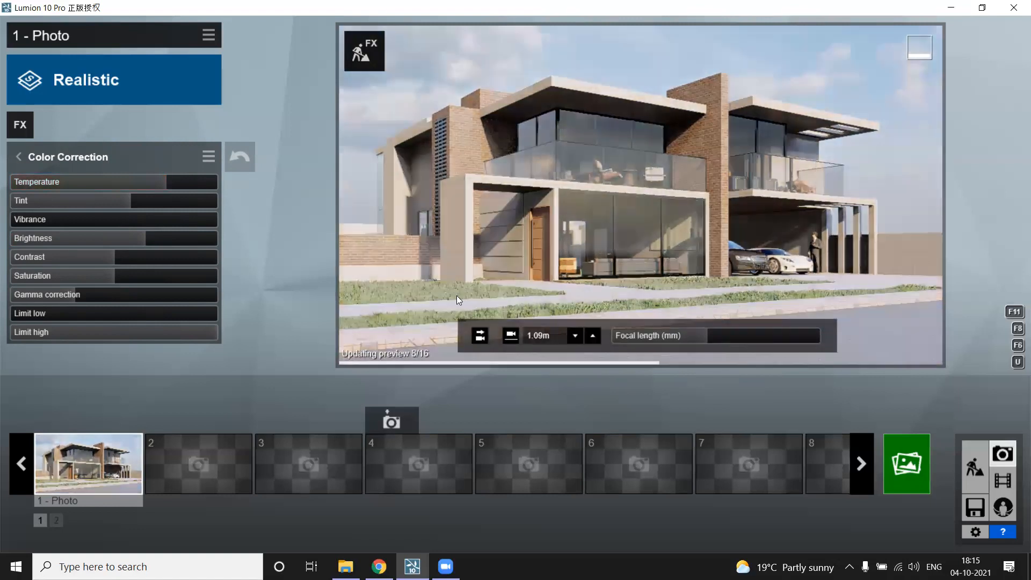
{"action": "left_click", "coordinate": [153, 239]}
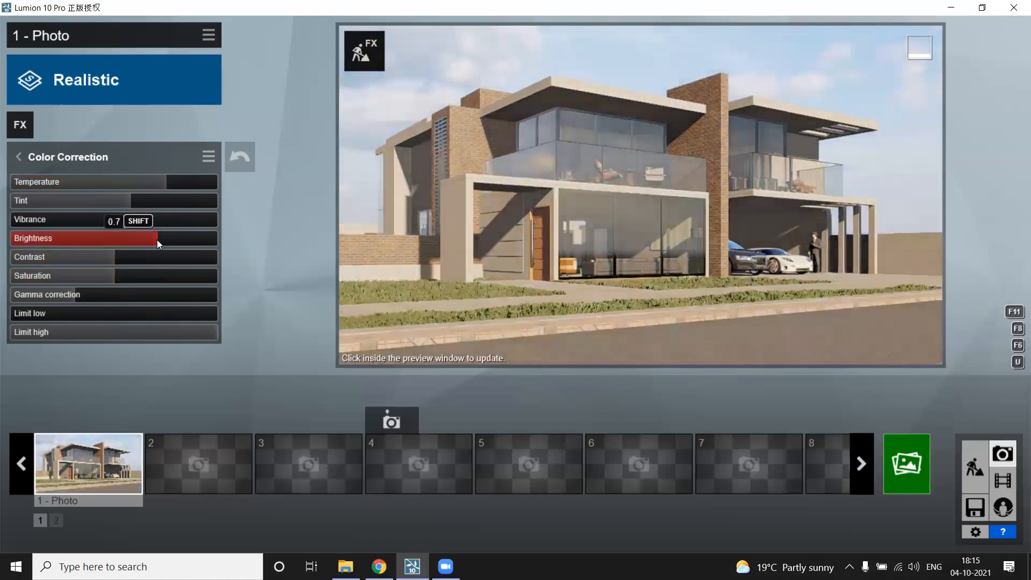
Step: Set the Color Correction saturation to 1.3, refreshing the photo preview, and return to the effects list
{"action": "left_click", "coordinate": [496, 262]}
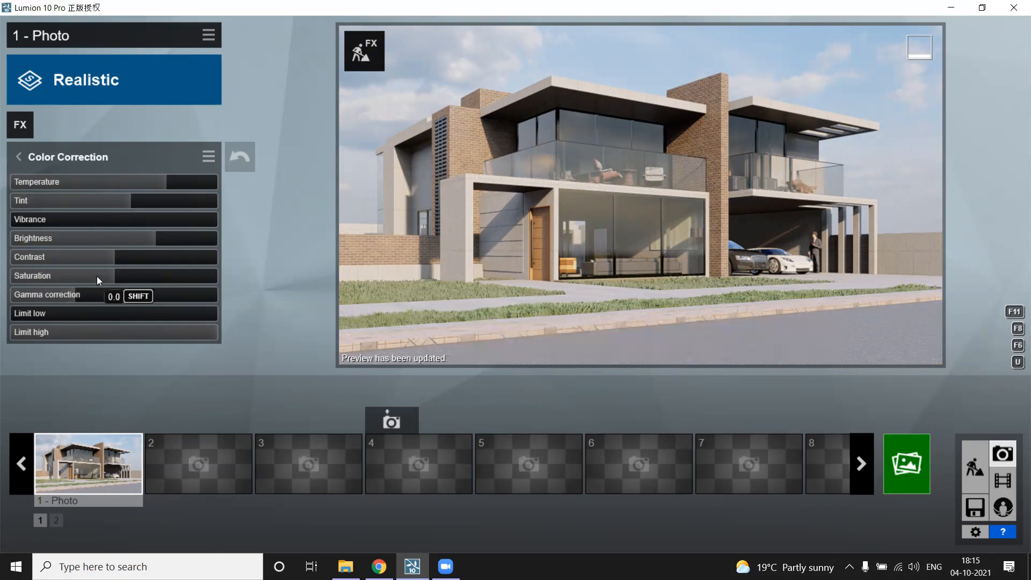
{"action": "left_click_drag", "start_coordinate": [120, 275], "coordinate": [143, 274]}
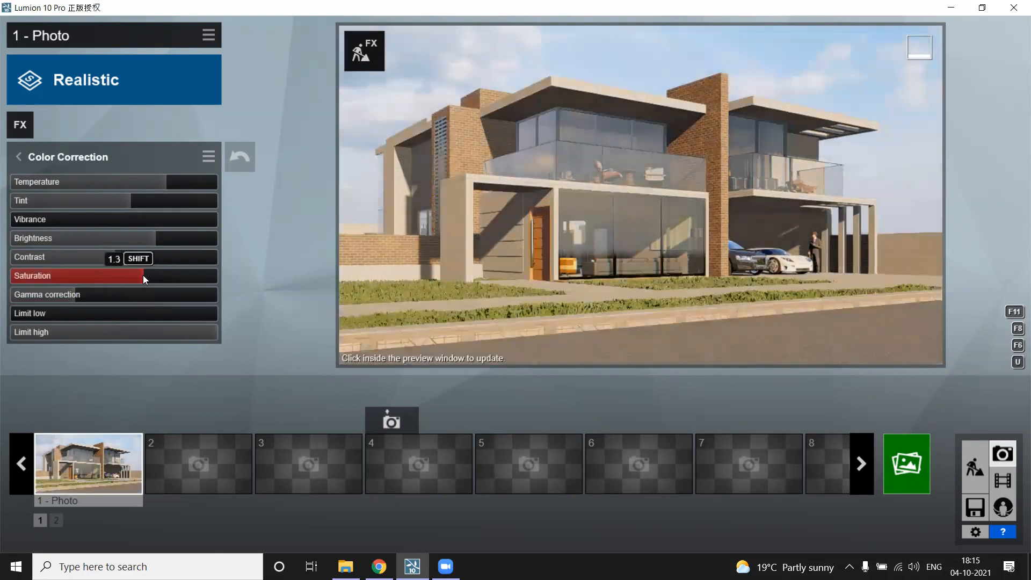
{"action": "left_click", "coordinate": [452, 293]}
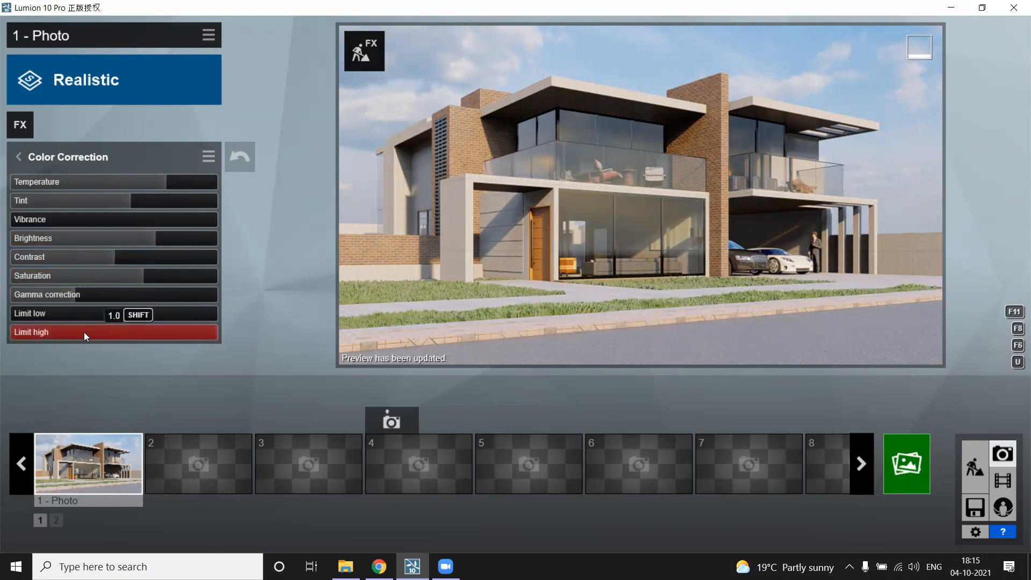
{"action": "left_click", "coordinate": [26, 160]}
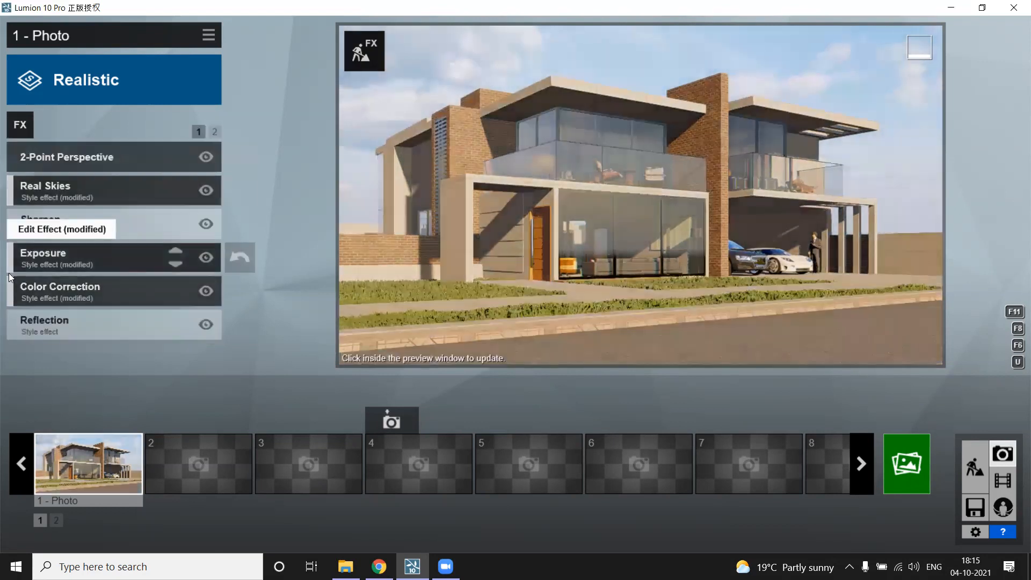
Step: Edit the Reflection effect's planes and add planes on the upper-floor front glazing and the adjoining side glazing
{"action": "left_click", "coordinate": [52, 321]}
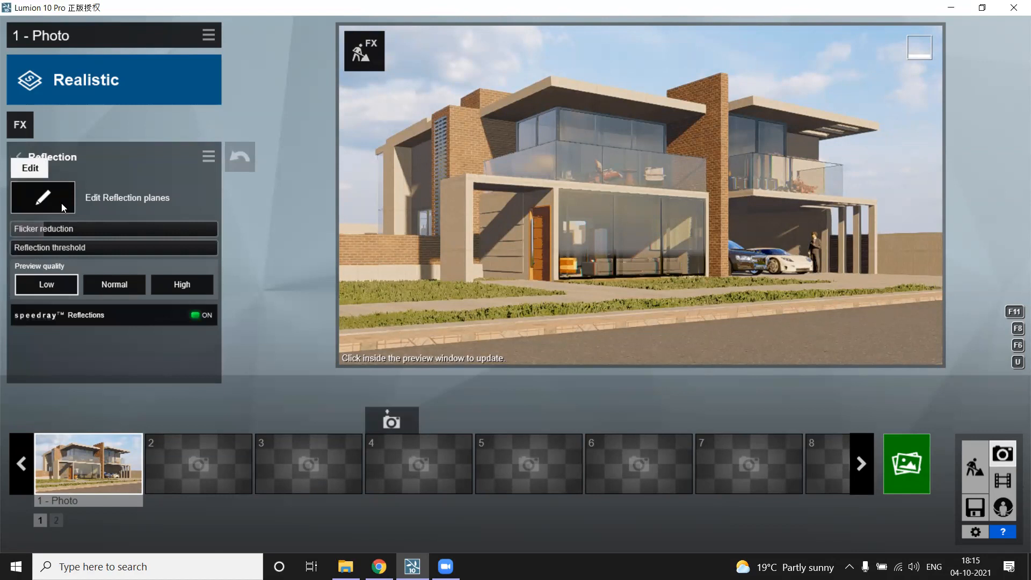
{"action": "left_click", "coordinate": [43, 198]}
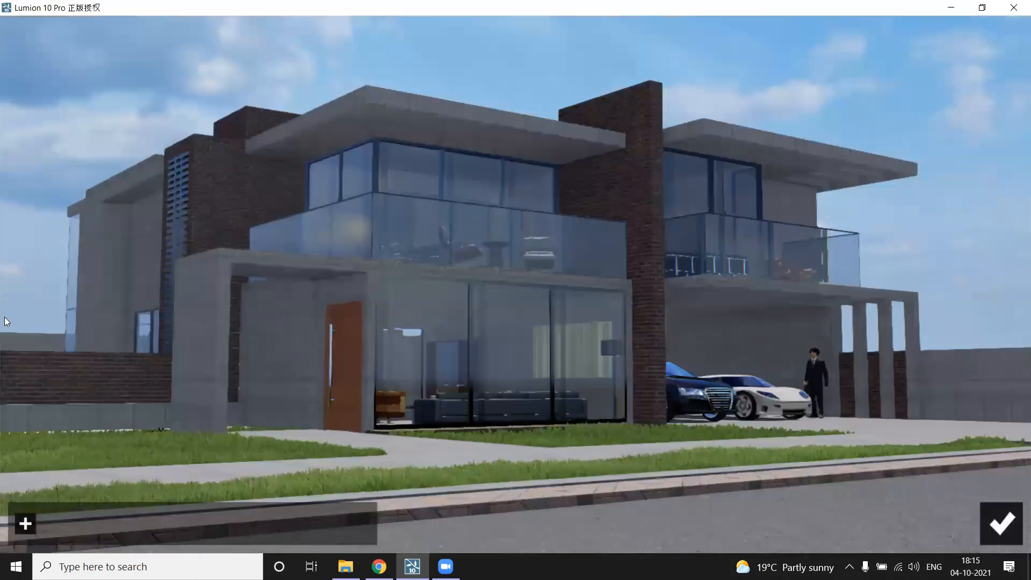
{"action": "left_click", "coordinate": [27, 523]}
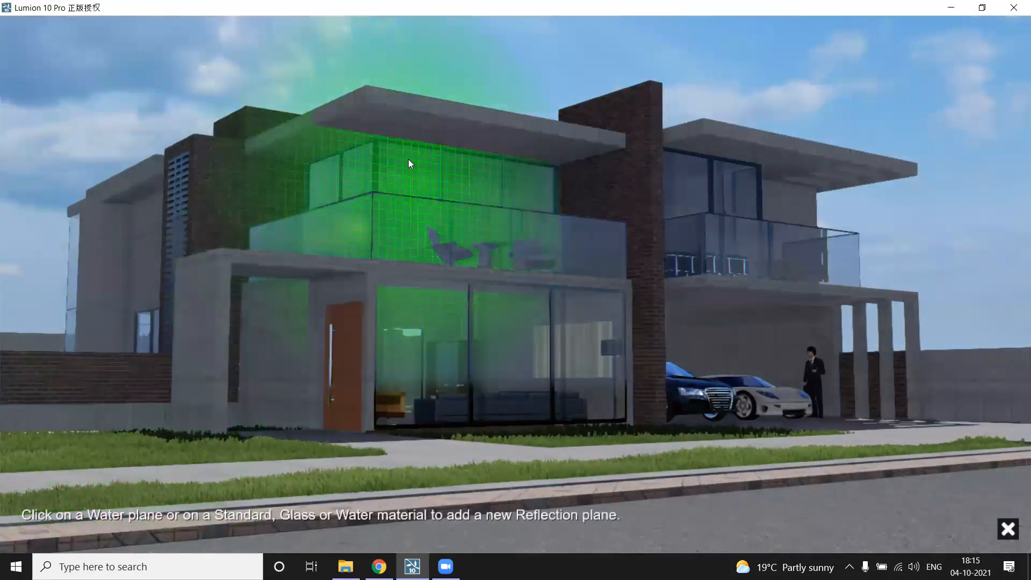
{"action": "left_click", "coordinate": [472, 158]}
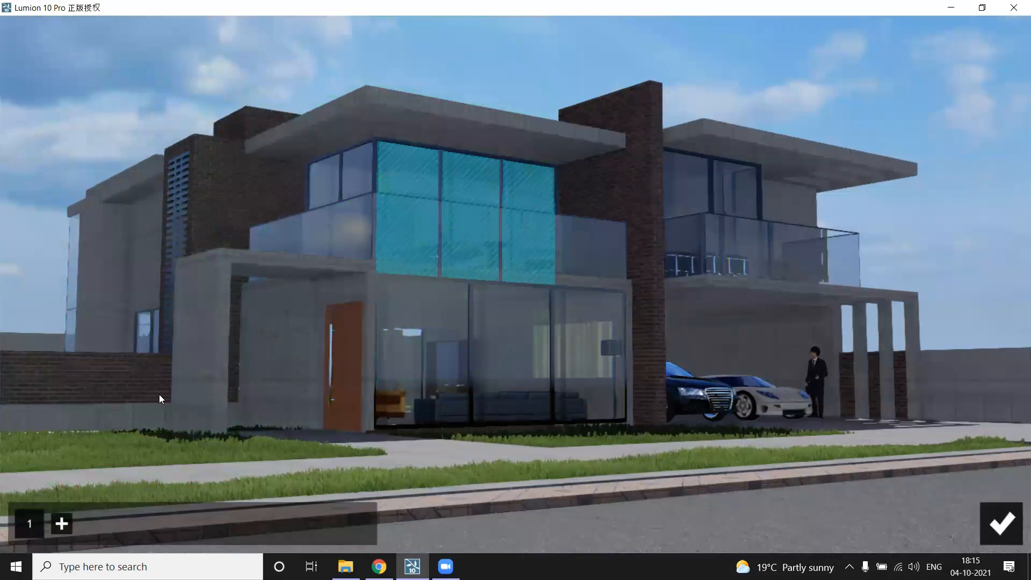
{"action": "left_click", "coordinate": [62, 524]}
{"action": "left_click", "coordinate": [356, 178]}
Step: Add reflection planes for the left balcony's side and front glass and for the ground-floor front glazing
{"action": "left_click", "coordinate": [96, 524]}
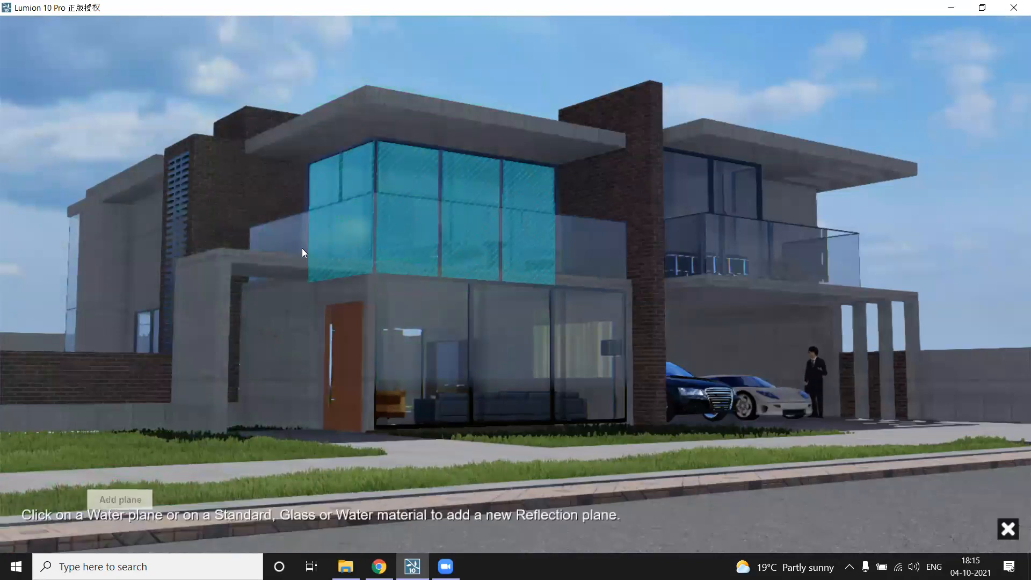
{"action": "left_click", "coordinate": [248, 358]}
{"action": "left_click", "coordinate": [134, 525]}
{"action": "left_click", "coordinate": [420, 256]}
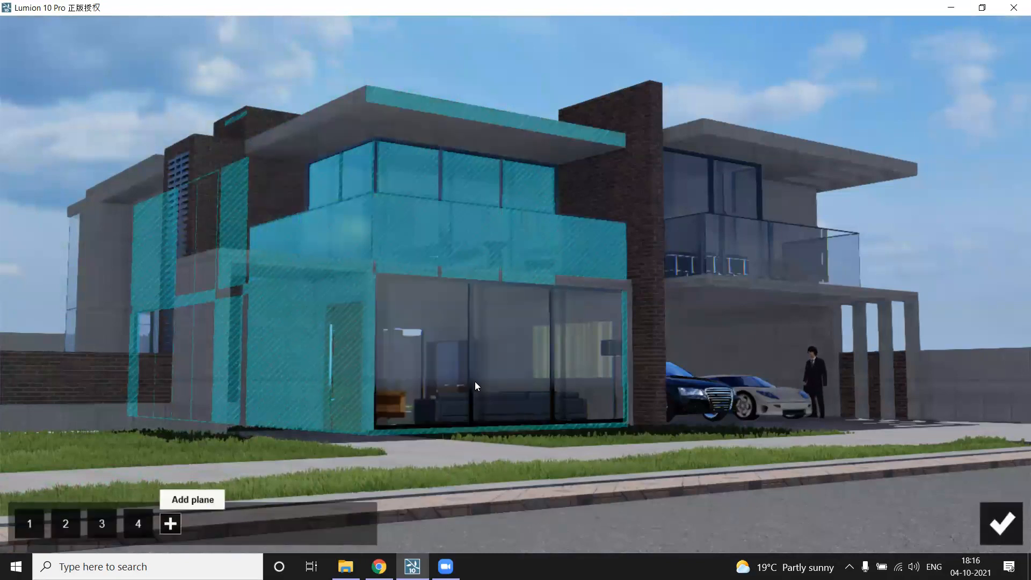
{"action": "left_click", "coordinate": [402, 406]}
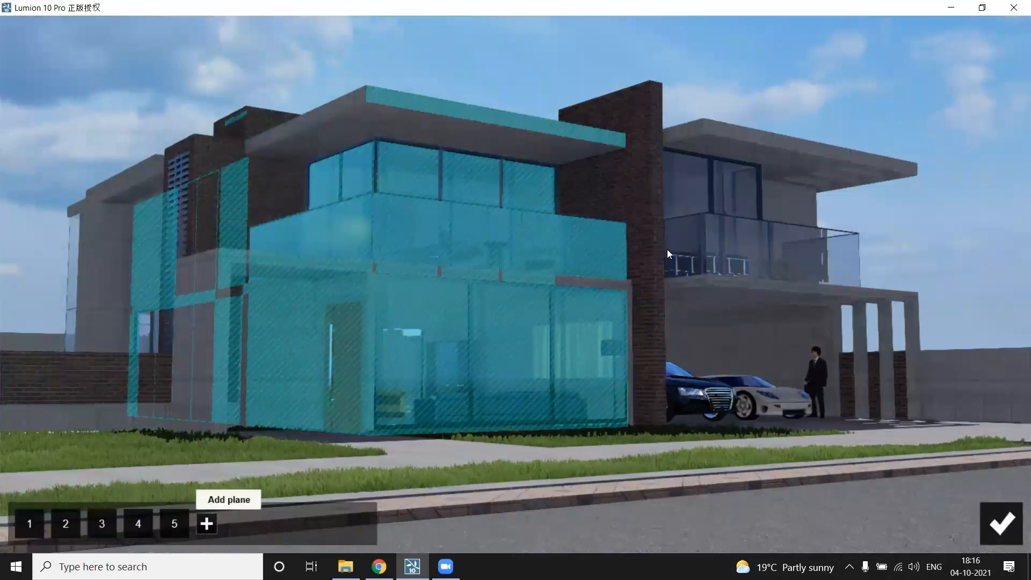
Step: Add reflection planes on the right wing's upper windows, its balcony glass and the tall brick wall
{"action": "left_click", "coordinate": [692, 182]}
{"action": "left_click", "coordinate": [243, 525]}
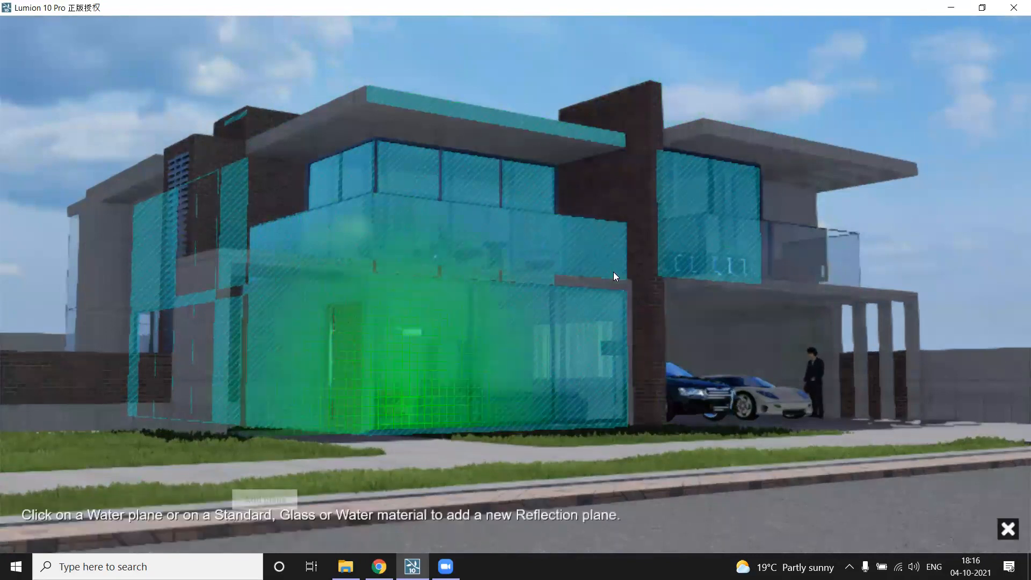
{"action": "left_click", "coordinate": [732, 249]}
{"action": "left_click", "coordinate": [278, 525]}
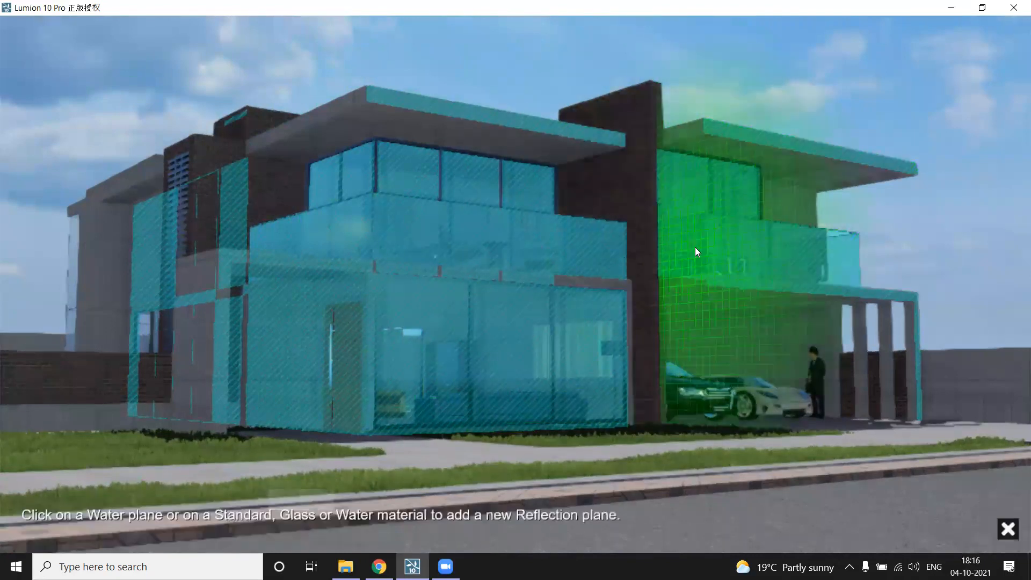
{"action": "left_click", "coordinate": [690, 254]}
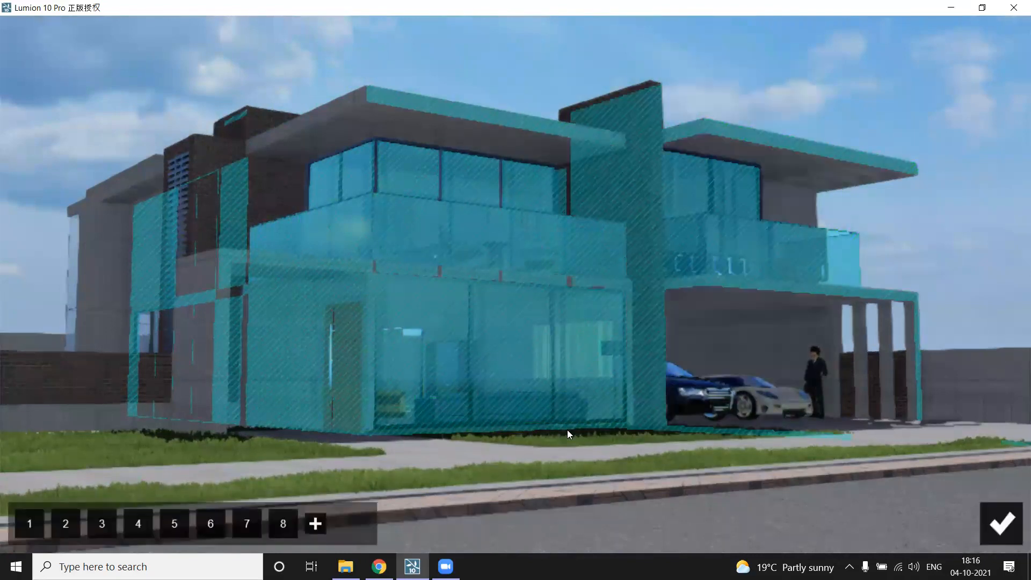
Step: Add reflection planes on the house's far-left edge and the road, accept the planes and update the photo preview
{"action": "left_click", "coordinate": [316, 524]}
{"action": "left_click", "coordinate": [71, 278]}
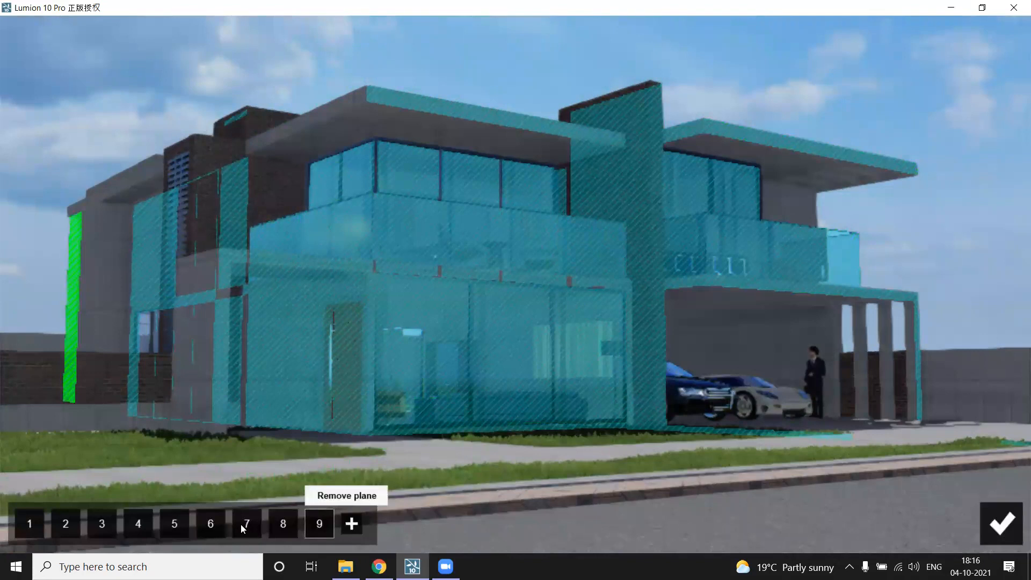
{"action": "left_click", "coordinate": [352, 525]}
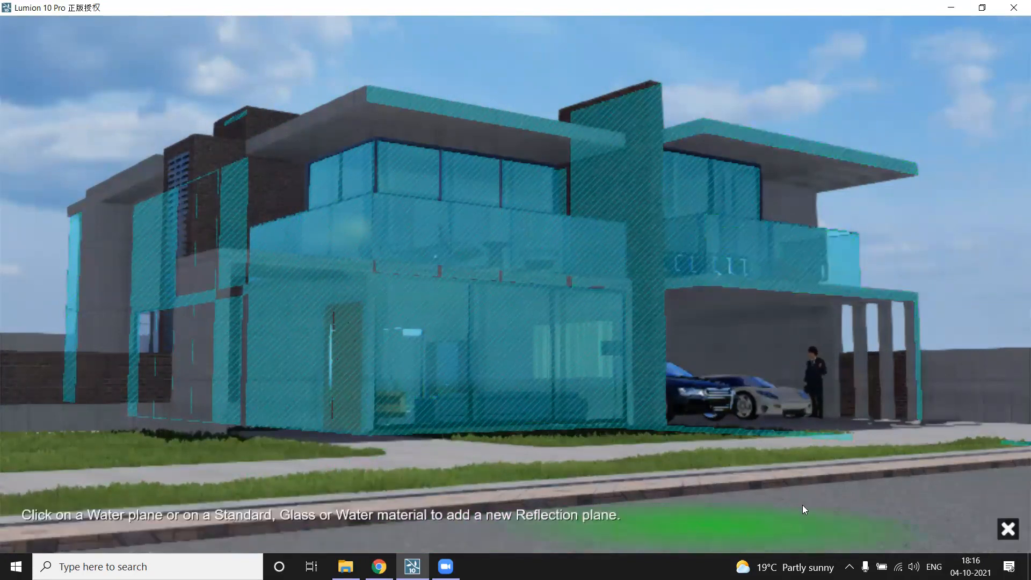
{"action": "left_click", "coordinate": [725, 513]}
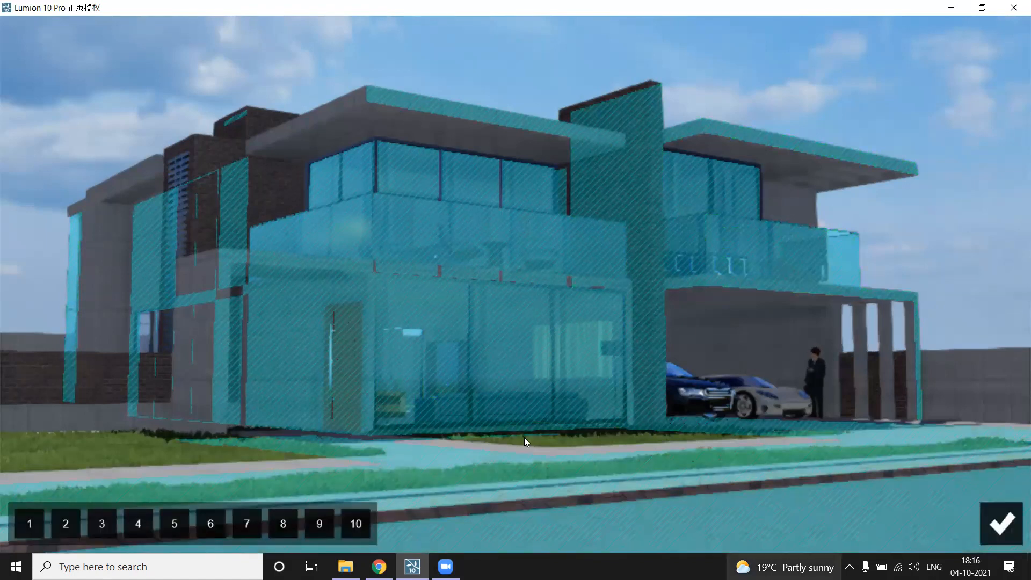
{"action": "left_click", "coordinate": [1002, 524]}
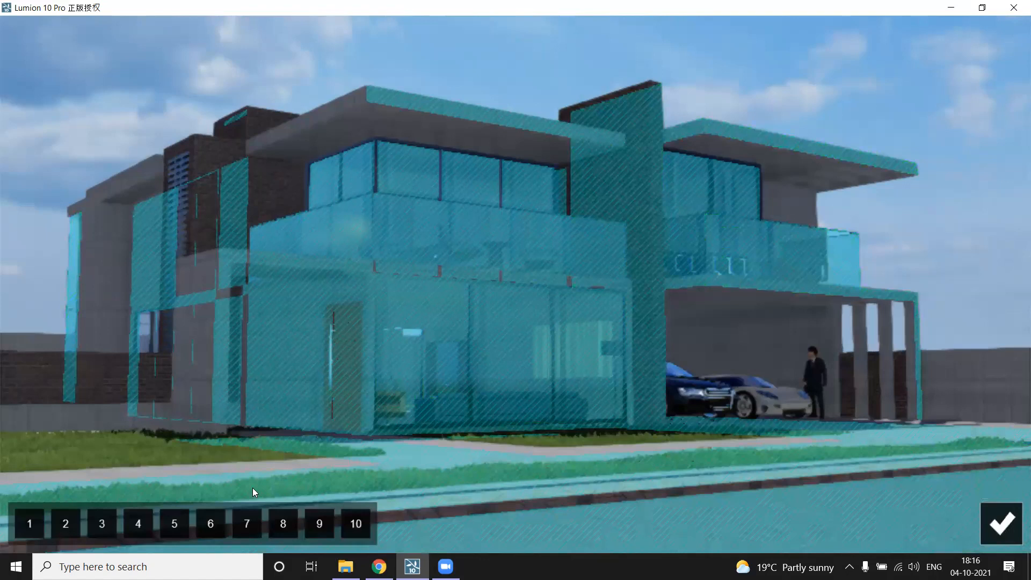
{"action": "left_click", "coordinate": [797, 302]}
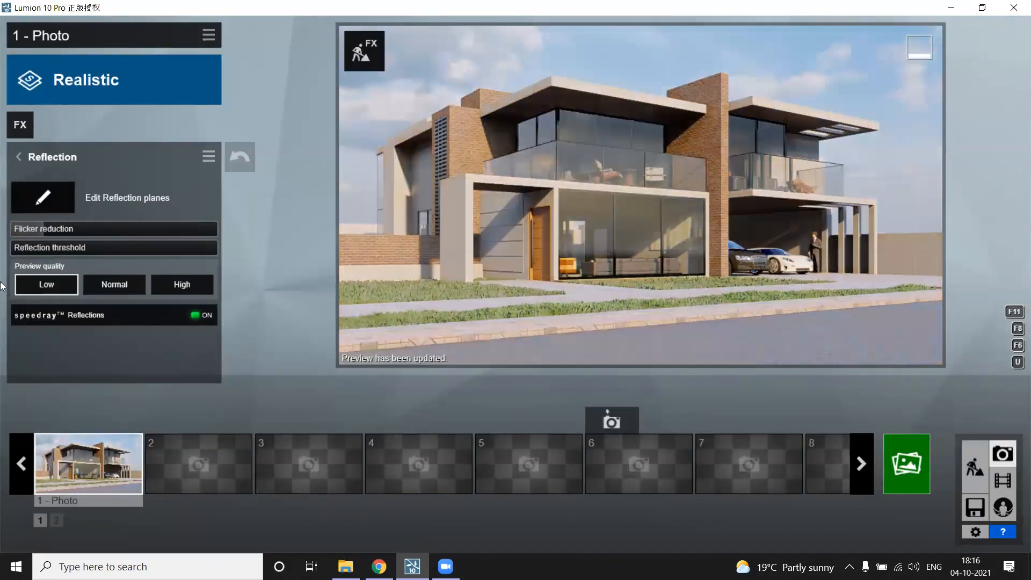
Step: Return to build mode and place a Reflection control from the Utilities library on the driveway in front of the garage
{"action": "mouse_move", "coordinate": [735, 354]}
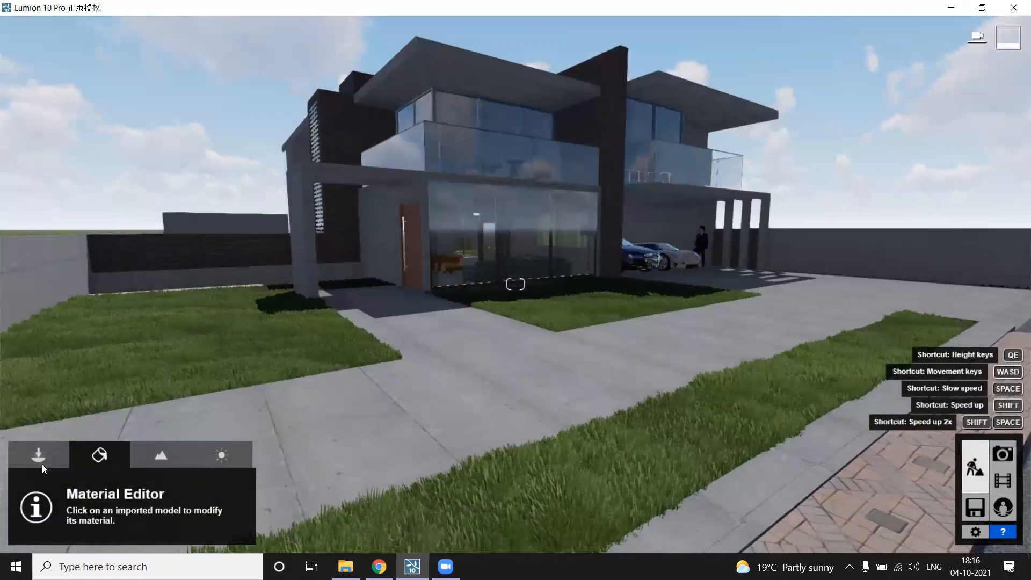
{"action": "left_click", "coordinate": [43, 464]}
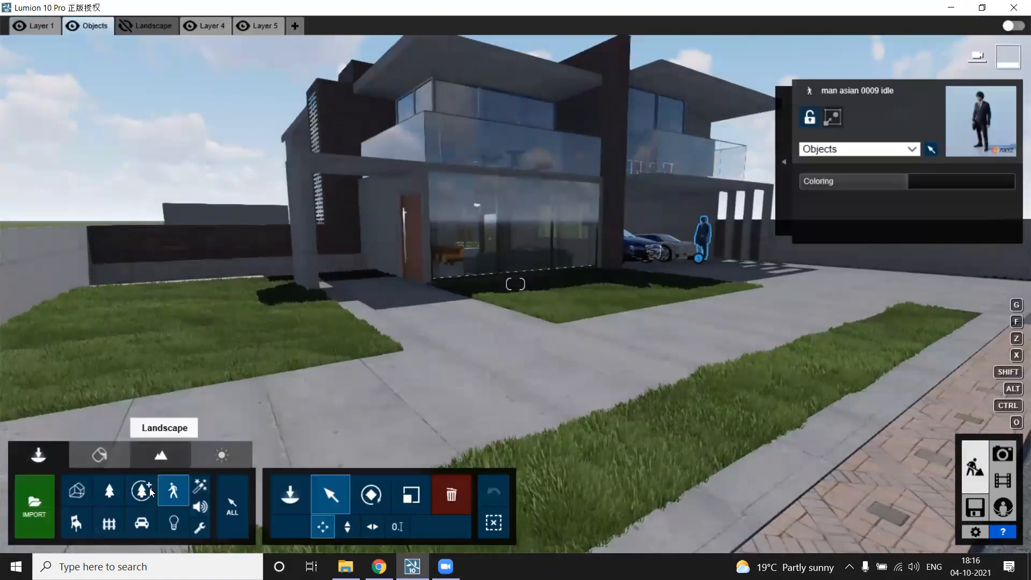
{"action": "left_click", "coordinate": [200, 528]}
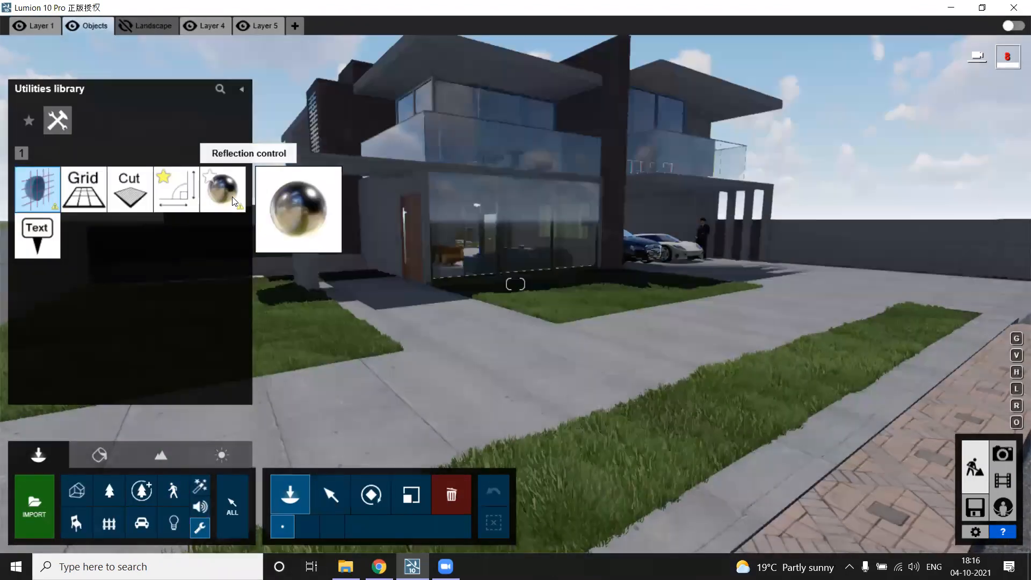
{"action": "left_click", "coordinate": [224, 208]}
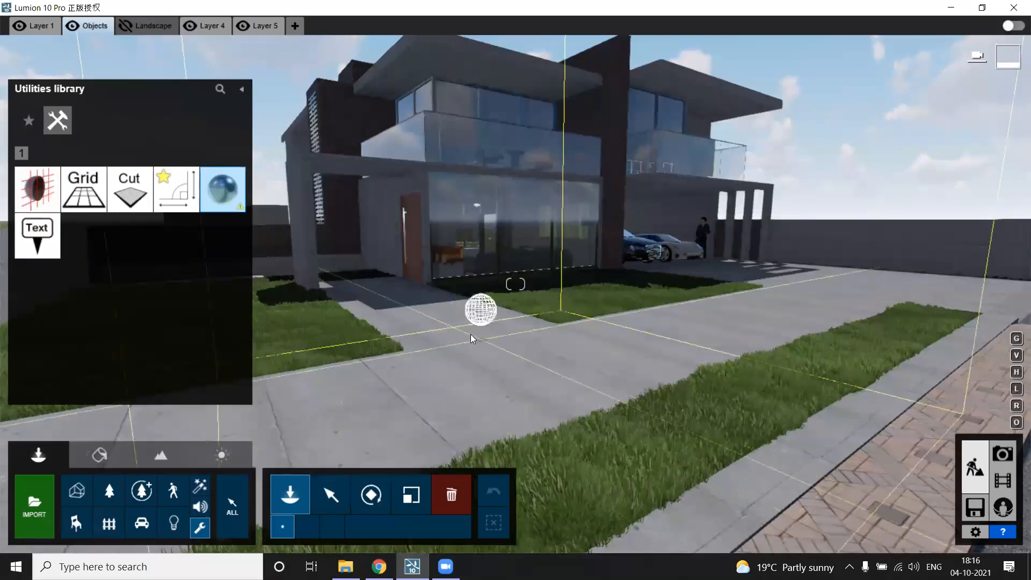
{"action": "left_click", "coordinate": [471, 334]}
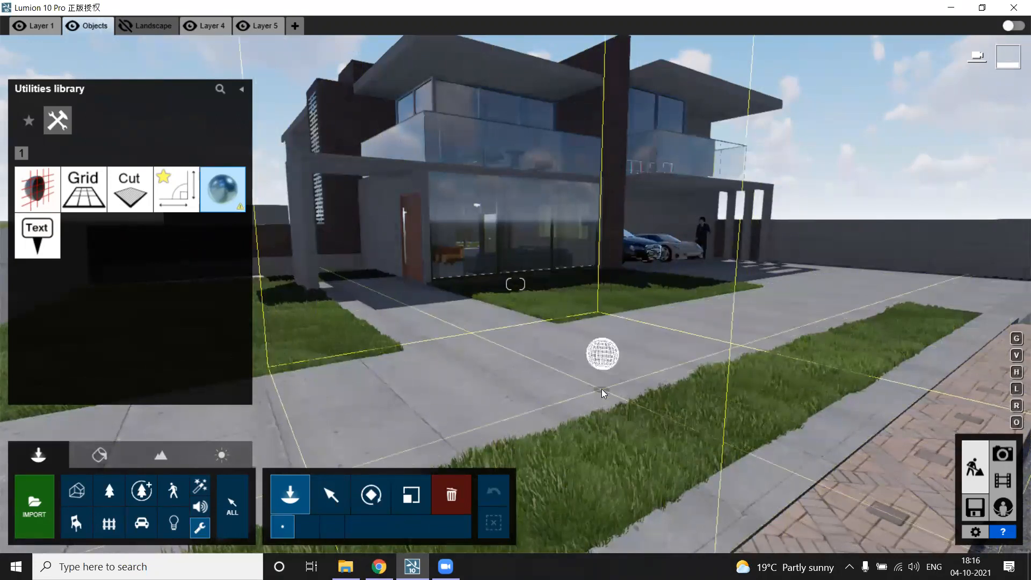
{"action": "left_click", "coordinate": [614, 326]}
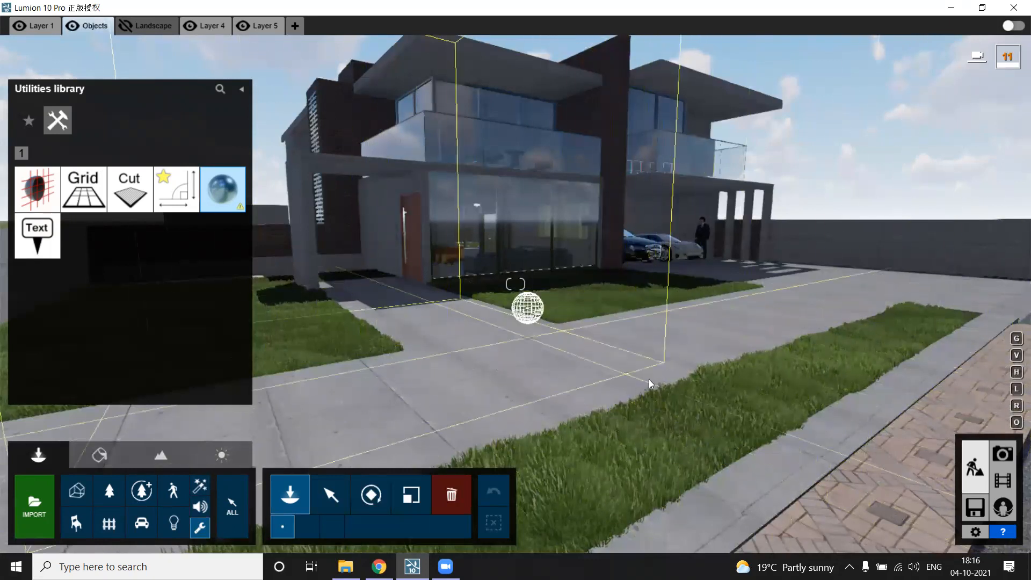
{"action": "left_click", "coordinate": [717, 311]}
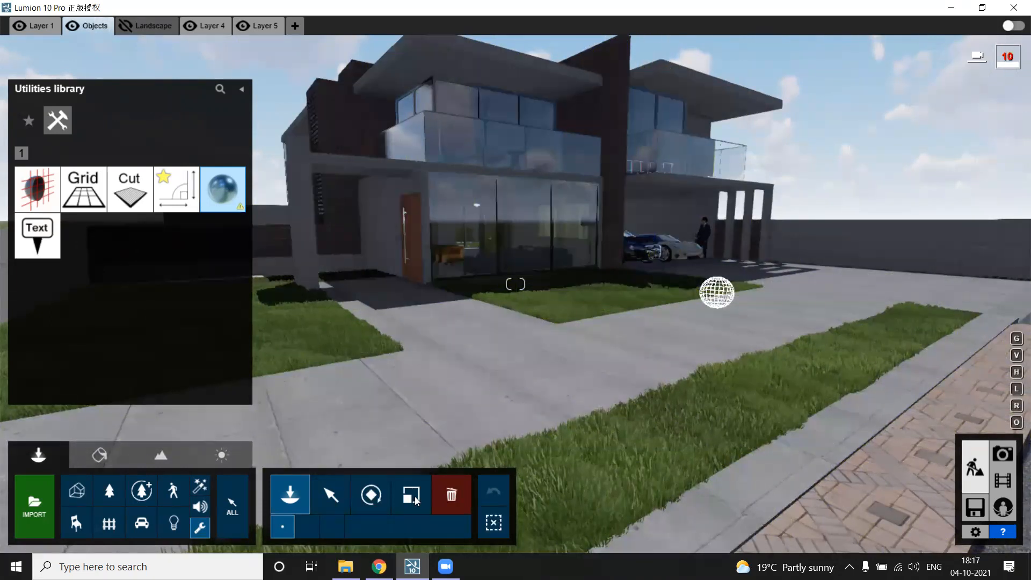
Step: Delete the reflection control and place a new one on the driveway slightly closer to the front lawn
{"action": "left_click", "coordinate": [451, 494]}
{"action": "left_click", "coordinate": [714, 321]}
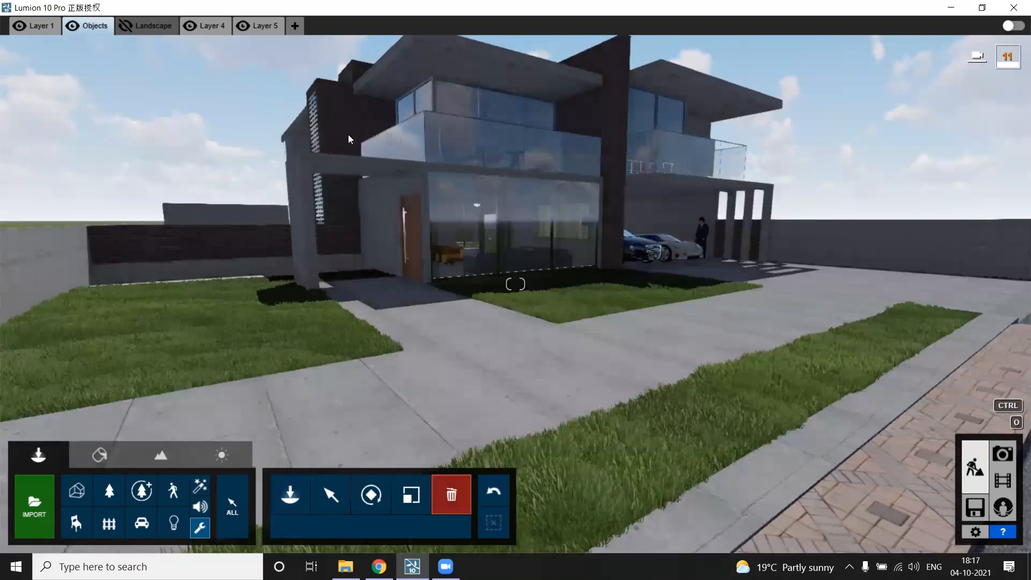
{"action": "left_click", "coordinate": [201, 525]}
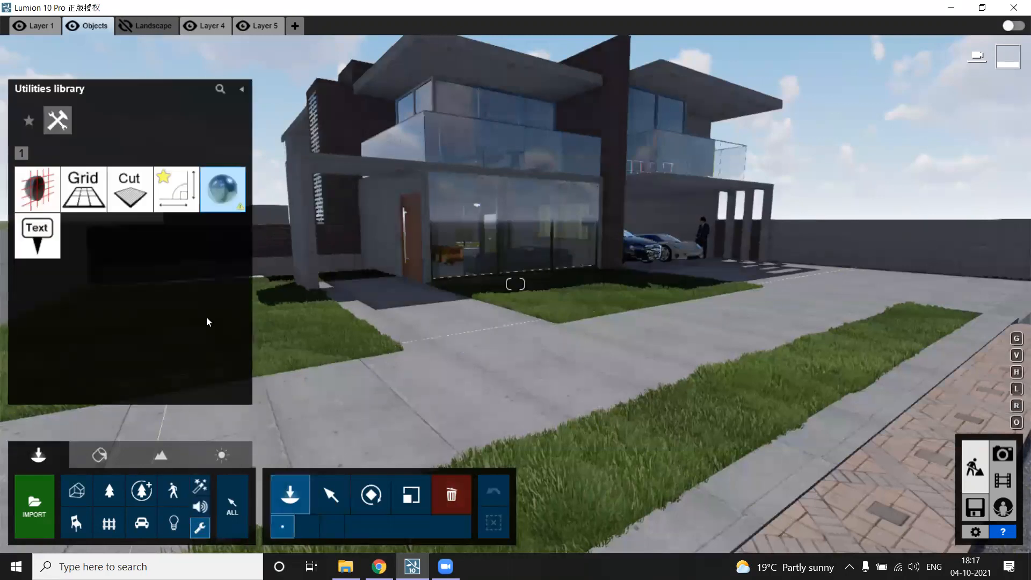
{"action": "left_click", "coordinate": [221, 194]}
{"action": "left_click", "coordinate": [678, 324]}
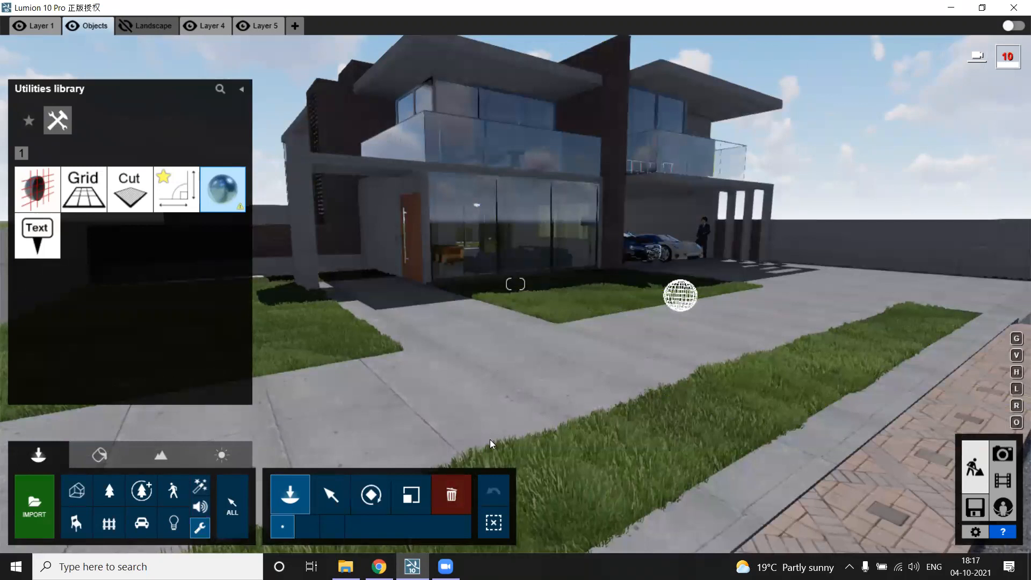
Step: From a raised view, replace the reflection control with a new one on the driveway's edge beside the front lawn
{"action": "scroll", "coordinate": [457, 446], "scroll_direction": "down", "scroll_amount": 5}
{"action": "scroll", "coordinate": [415, 457], "scroll_direction": "down", "scroll_amount": 2}
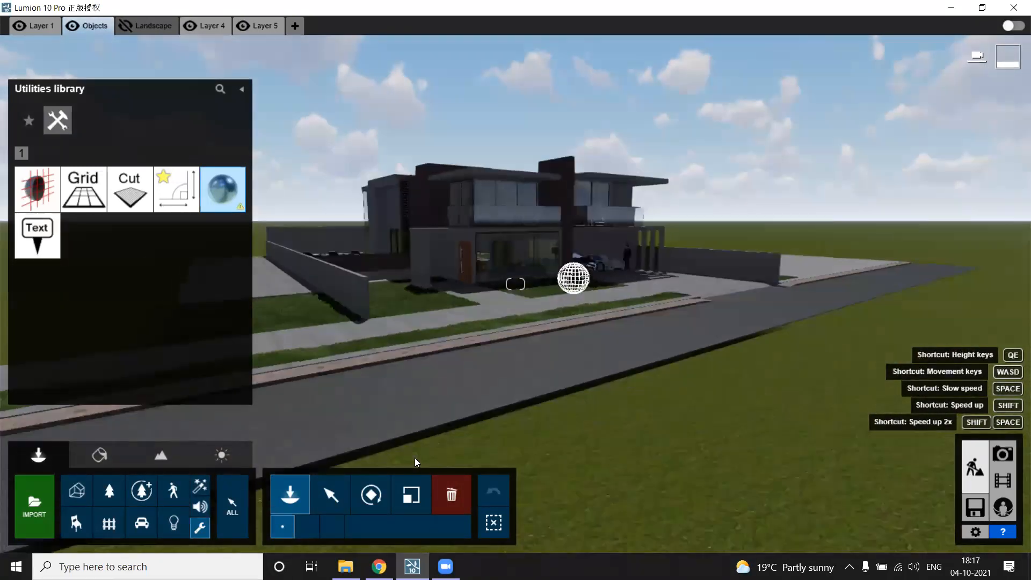
{"action": "scroll", "coordinate": [430, 489], "scroll_direction": "up", "scroll_amount": 4}
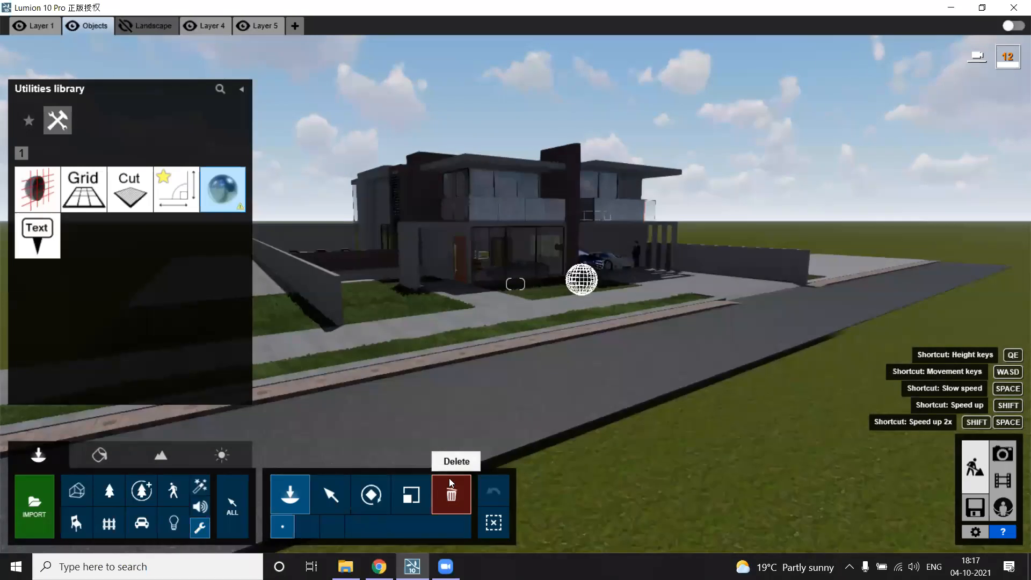
{"action": "key", "text": "q"}
{"action": "key", "text": "w"}
{"action": "right_click_drag", "start_coordinate": [503, 382], "coordinate": [485, 449]}
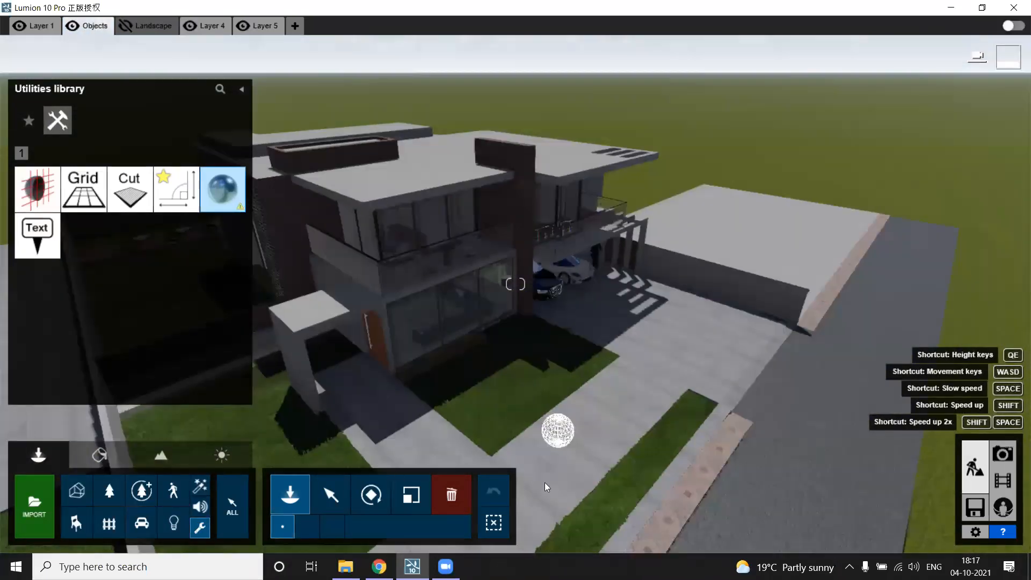
{"action": "left_click", "coordinate": [613, 433]}
{"action": "key", "text": "Delete"}
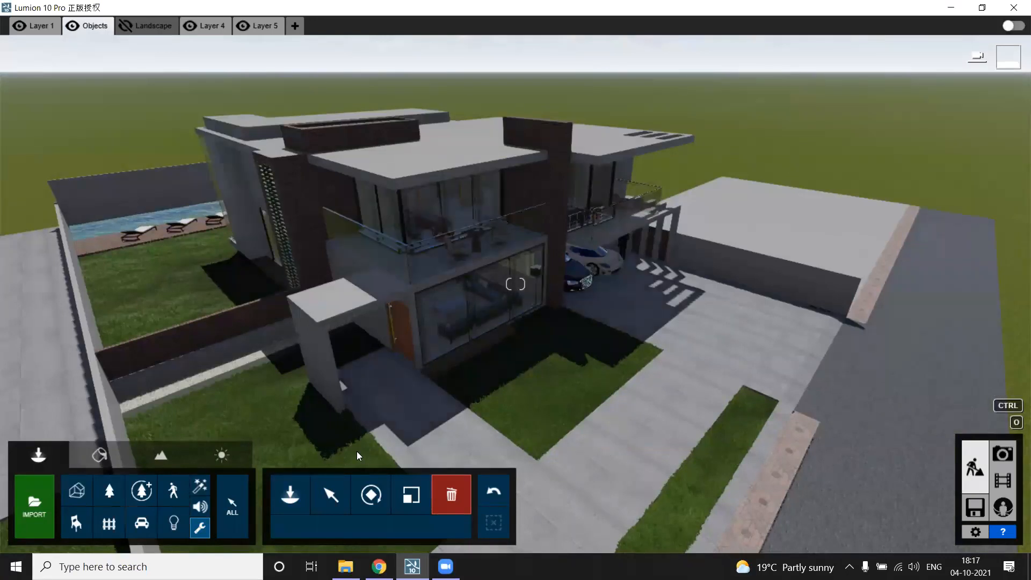
{"action": "left_click", "coordinate": [200, 528]}
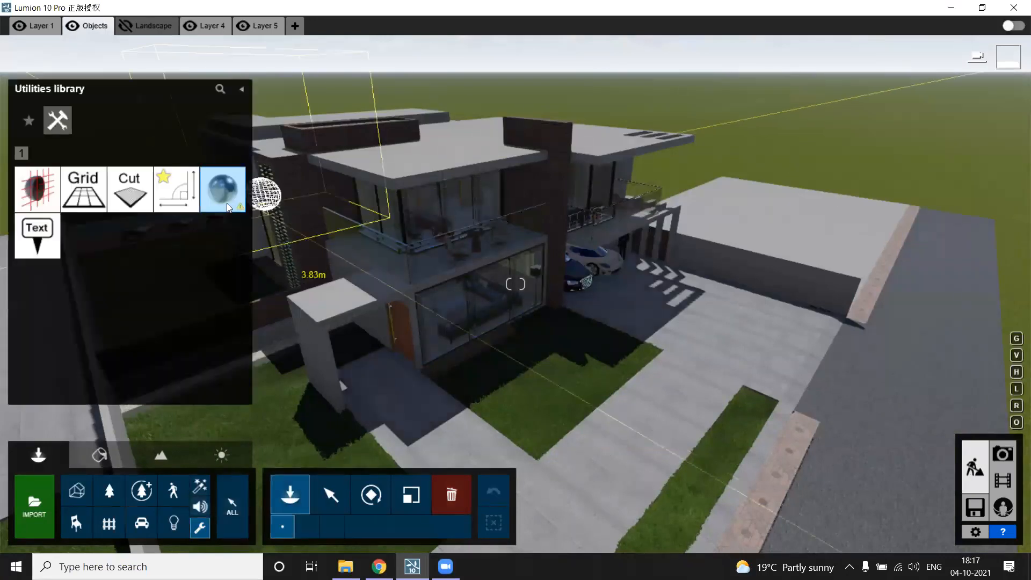
{"action": "left_click", "coordinate": [618, 396]}
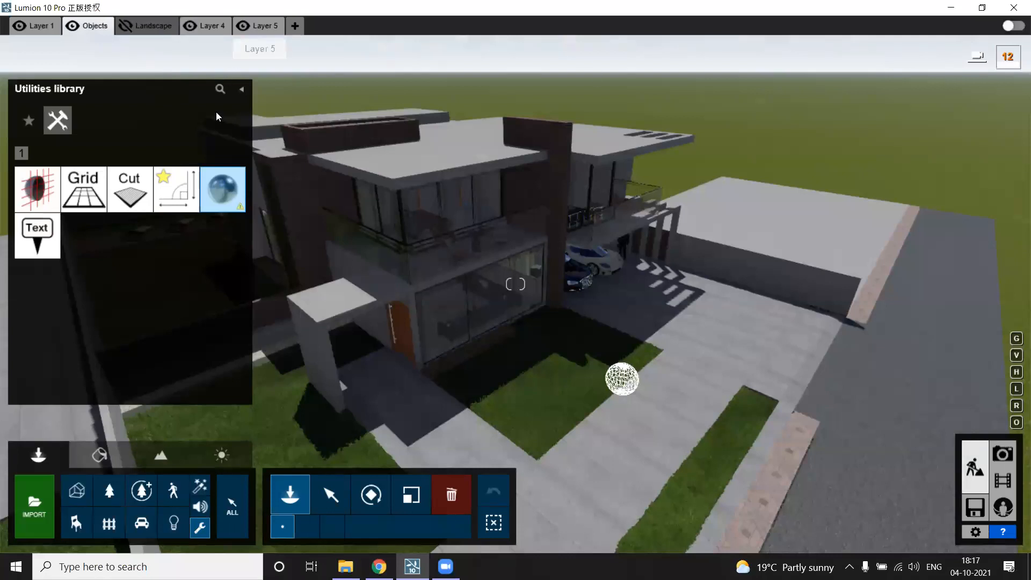
Step: Return to photo mode, restore the saved camera of photo 1 and leave the Reflection settings
{"action": "left_click", "coordinate": [1002, 453]}
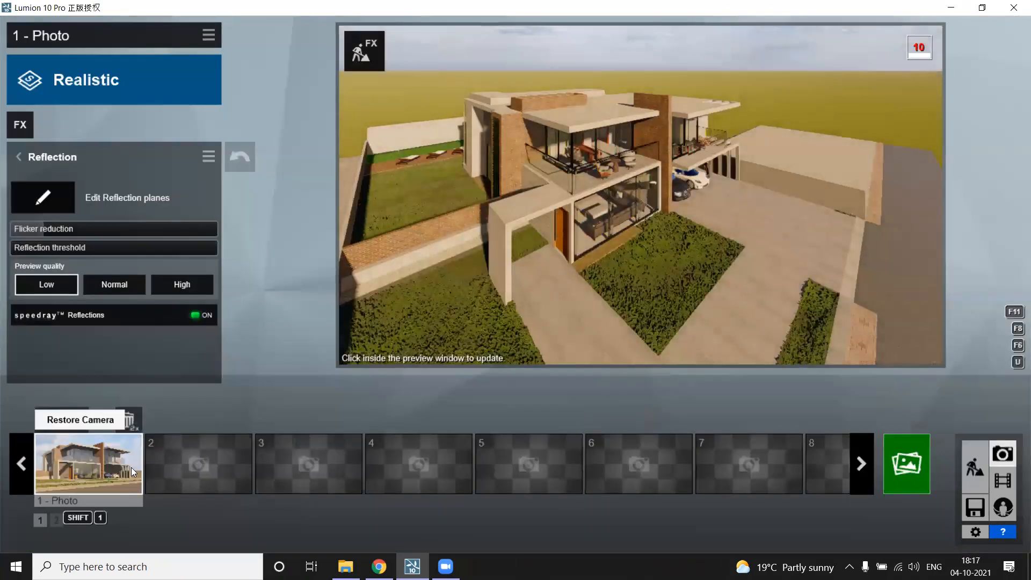
{"action": "left_click", "coordinate": [131, 467]}
{"action": "left_click", "coordinate": [31, 157]}
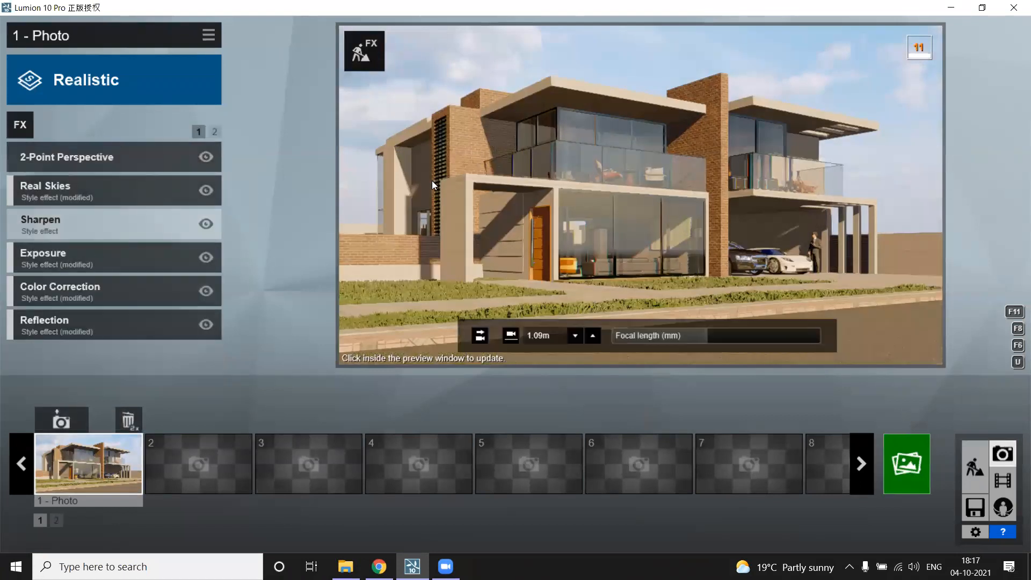
Step: Raise the brightness of the Shadow effect slightly and update the photo preview
{"action": "left_click", "coordinate": [214, 132]}
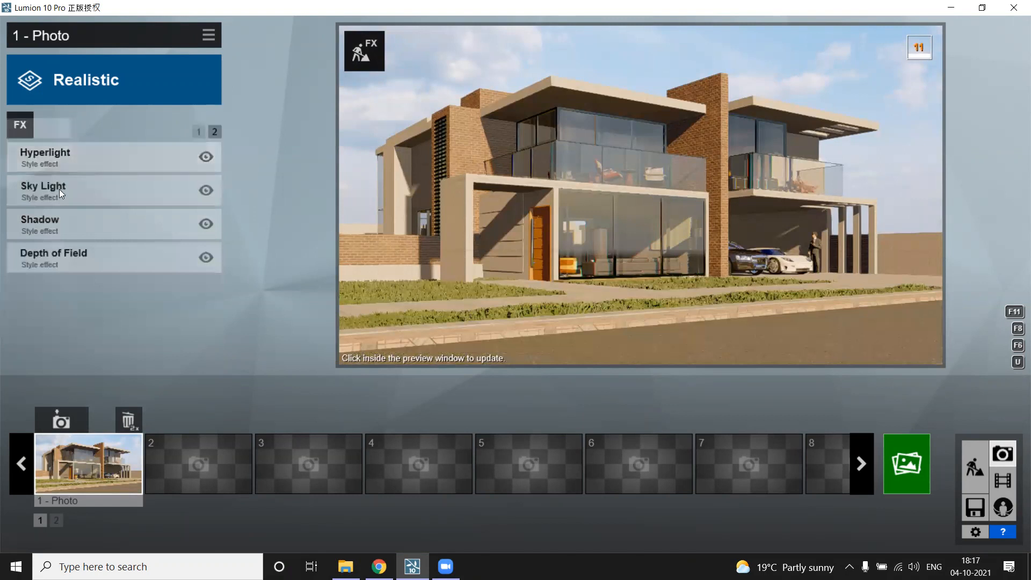
{"action": "left_click", "coordinate": [77, 228]}
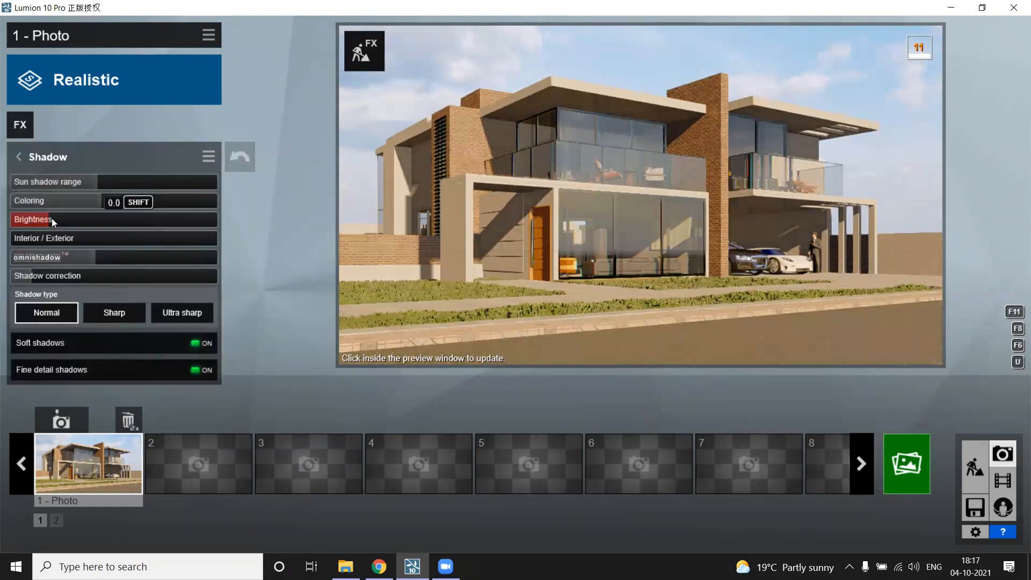
{"action": "mouse_move", "coordinate": [55, 218]}
{"action": "left_mouse_down"}
{"action": "mouse_move", "coordinate": [133, 219]}
{"action": "mouse_move", "coordinate": [40, 224]}
{"action": "mouse_move", "coordinate": [201, 225]}
{"action": "mouse_move", "coordinate": [54, 228]}
{"action": "left_mouse_up"}
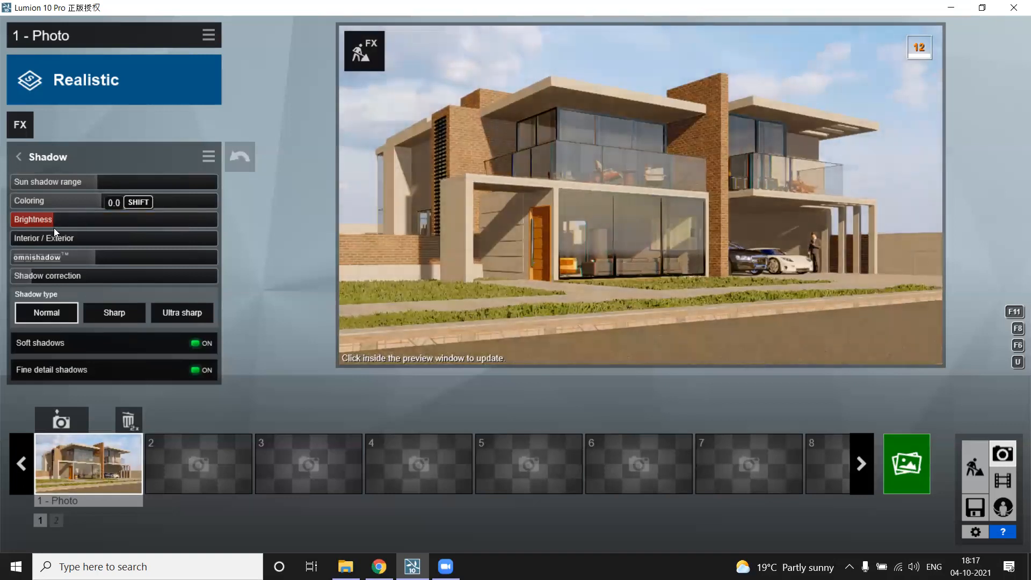
{"action": "left_click", "coordinate": [442, 216]}
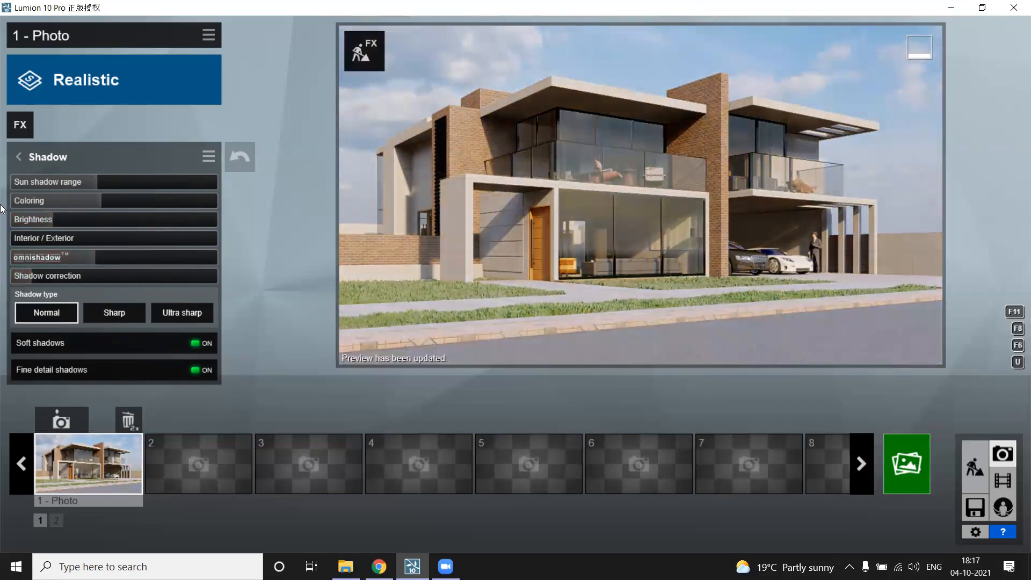
{"action": "left_click", "coordinate": [16, 156]}
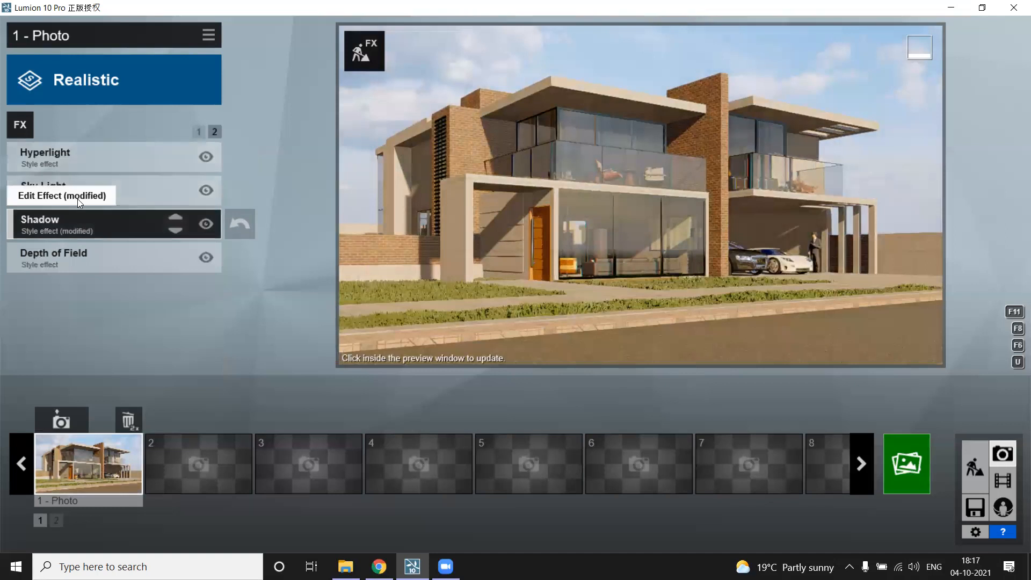
Step: Raise the brightness of the Real Skies effect to about three quarters of its range and update the photo preview
{"action": "left_click", "coordinate": [214, 131]}
{"action": "left_click", "coordinate": [75, 184]}
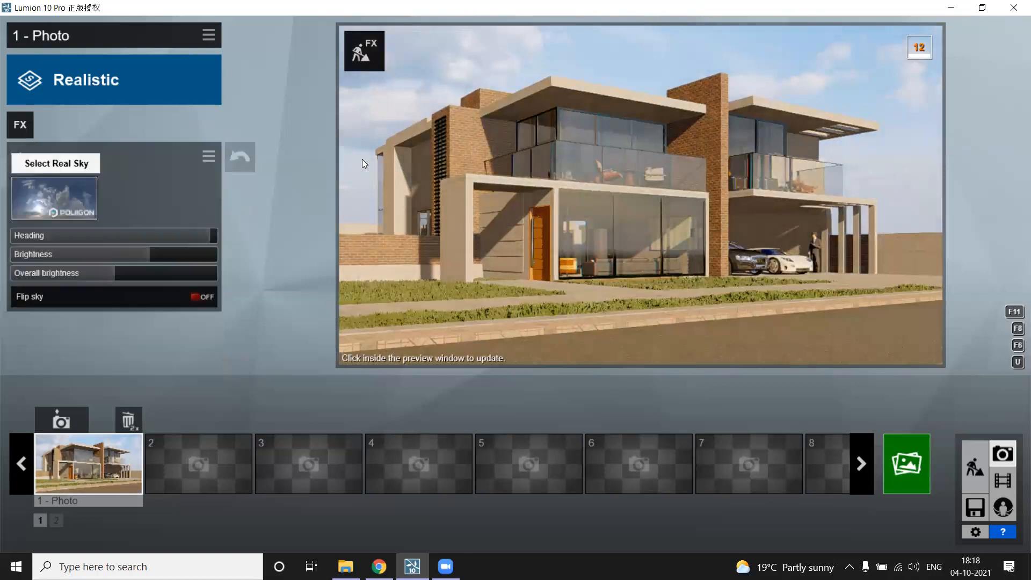
{"action": "left_click_drag", "start_coordinate": [149, 254], "coordinate": [168, 254]}
{"action": "left_click", "coordinate": [689, 215]}
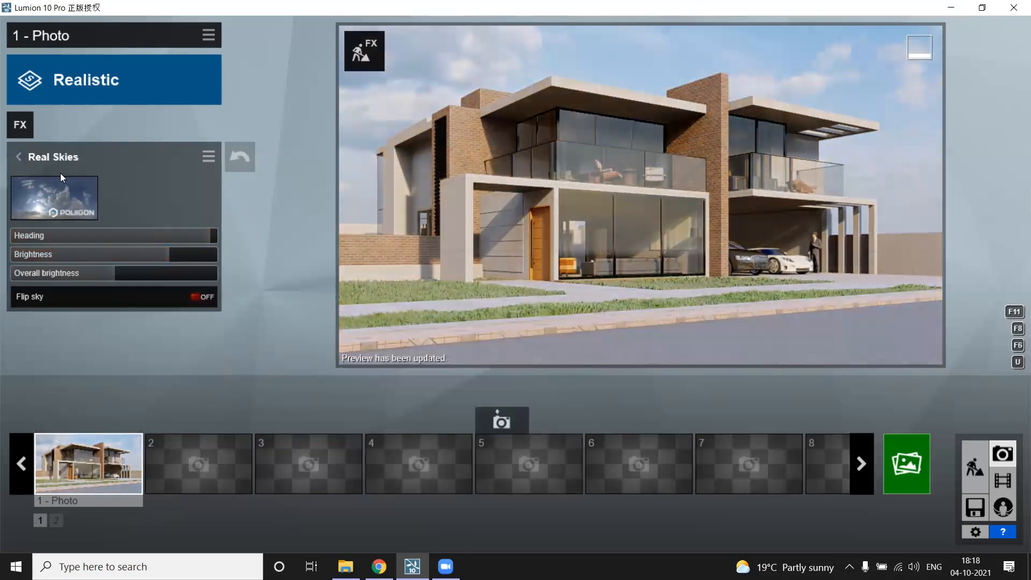
{"action": "left_click", "coordinate": [20, 157]}
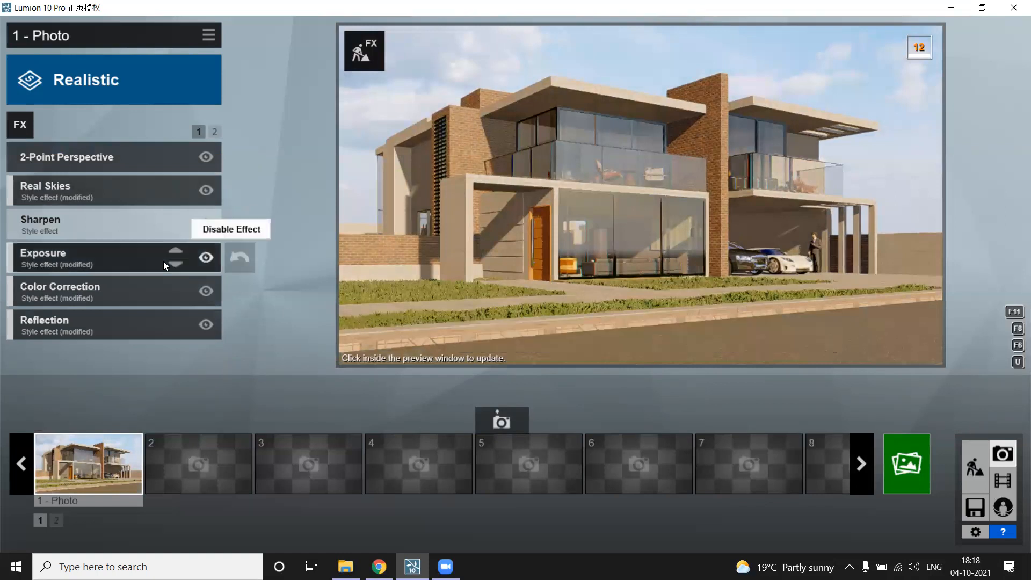
Step: Add the Fog effect from the Weather category to the photo, keeping its default settings, and return to the effects list
{"action": "left_click", "coordinate": [17, 135]}
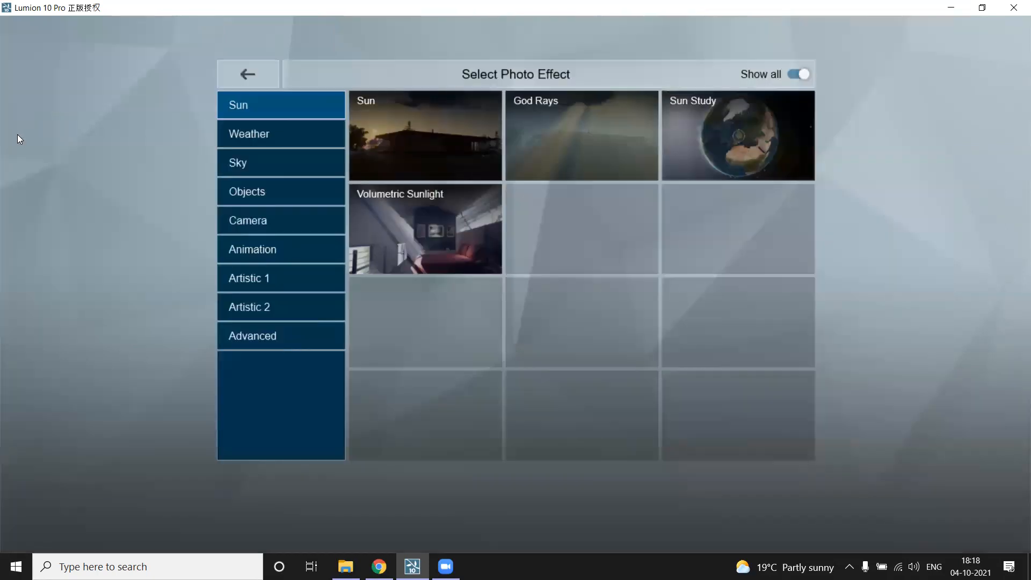
{"action": "left_click", "coordinate": [271, 138]}
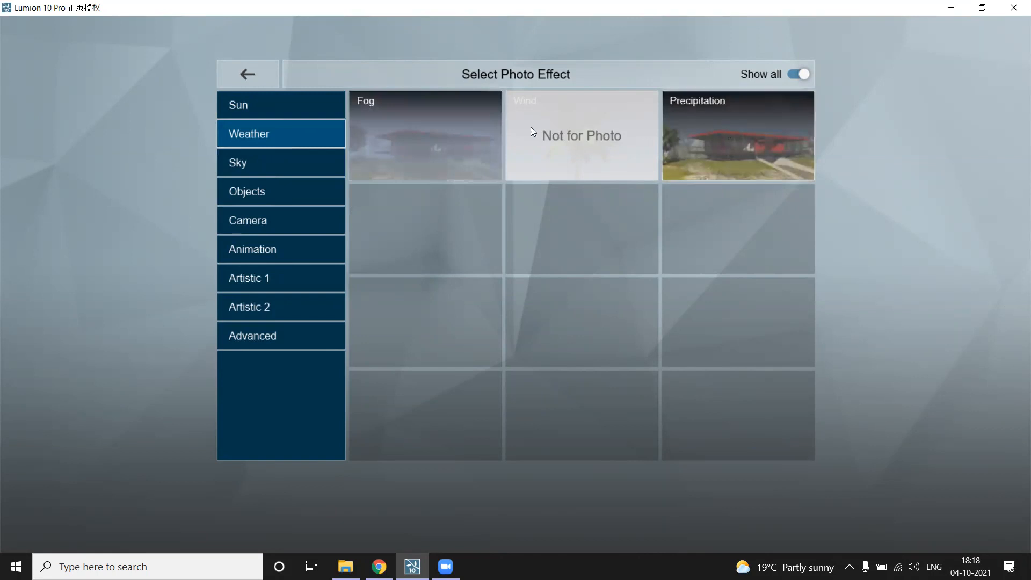
{"action": "left_click", "coordinate": [386, 163]}
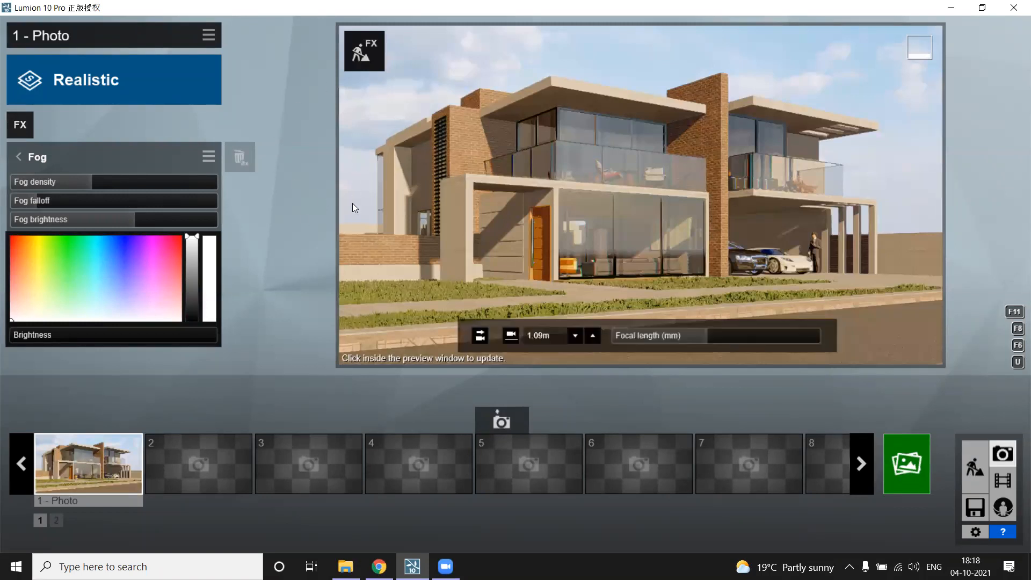
{"action": "left_click", "coordinate": [20, 156]}
{"action": "left_click", "coordinate": [61, 228]}
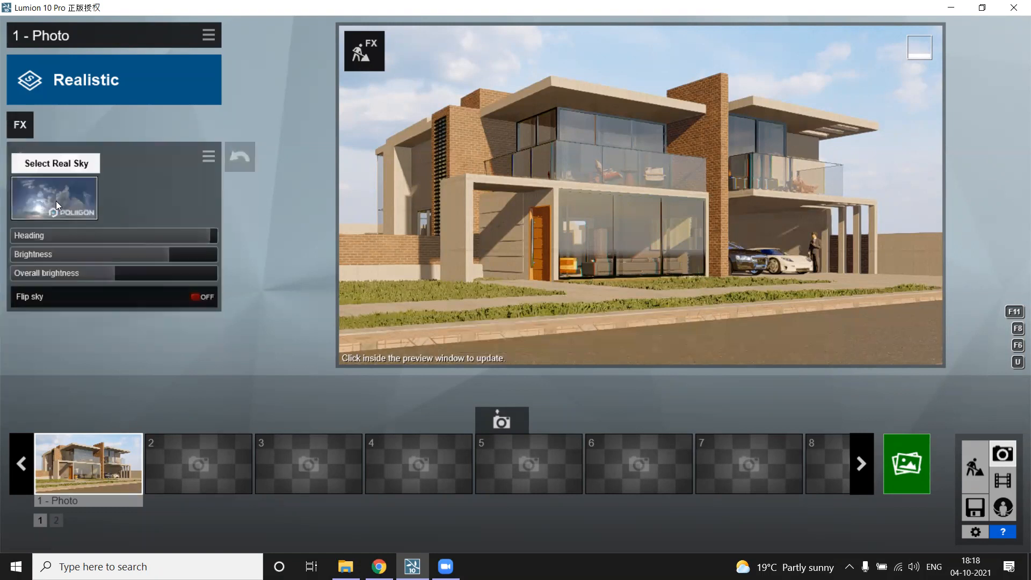
{"action": "left_click", "coordinate": [25, 156]}
{"action": "mouse_move", "coordinate": [684, 330]}
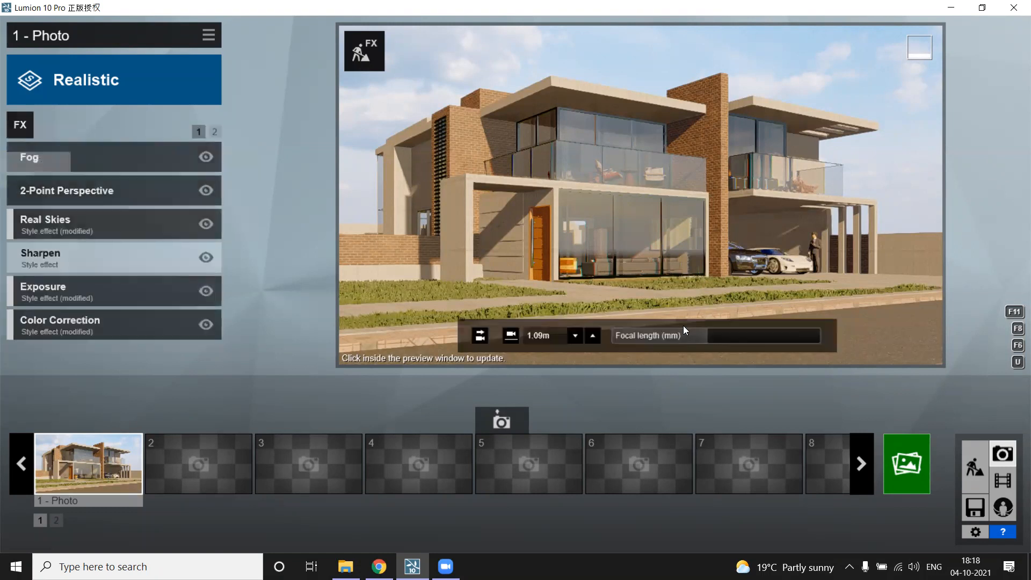
Step: Add the Layer Visibility effect from the Objects category to the photo
{"action": "left_click", "coordinate": [975, 464]}
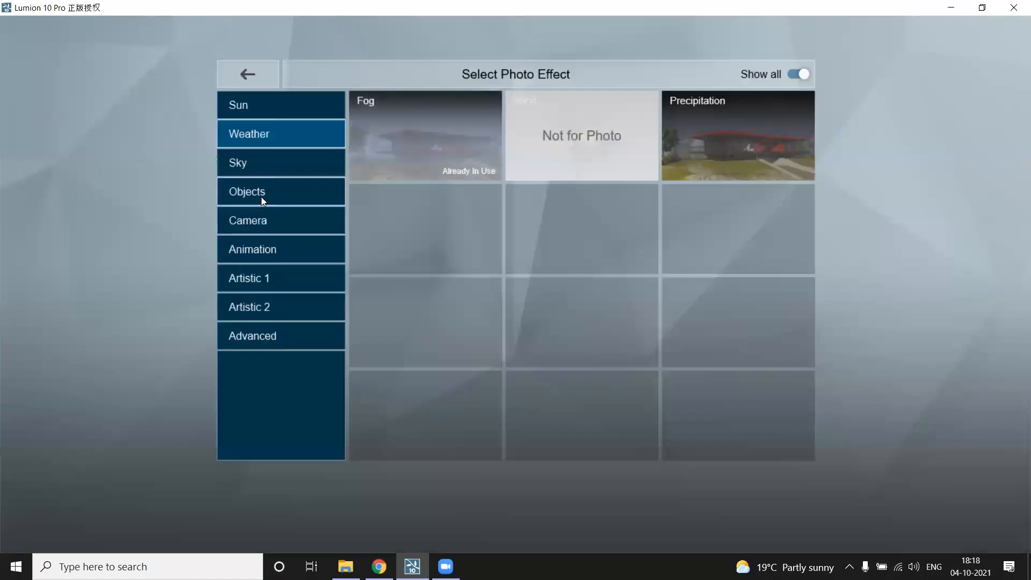
{"action": "left_click", "coordinate": [243, 199]}
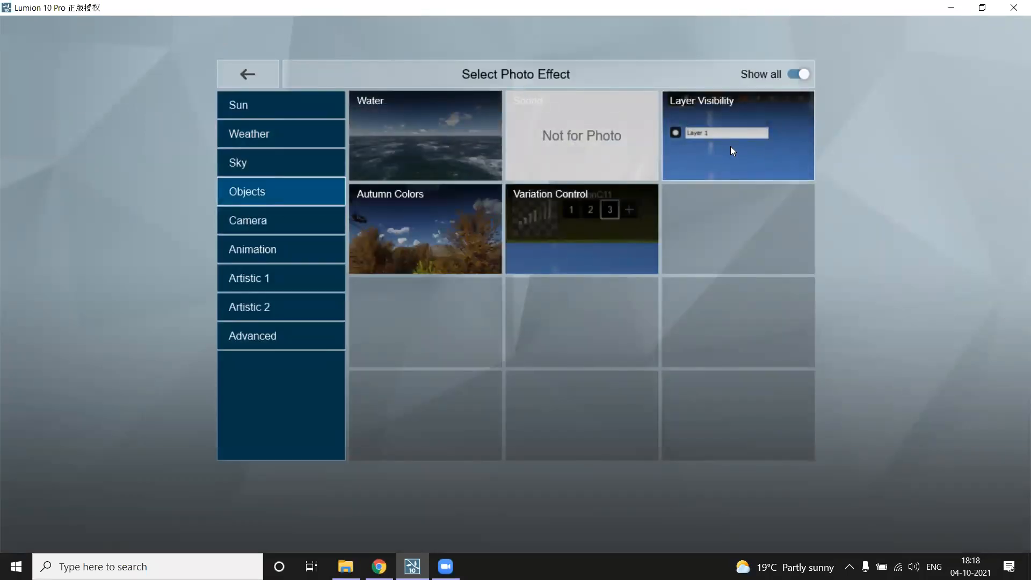
{"action": "left_click", "coordinate": [713, 136]}
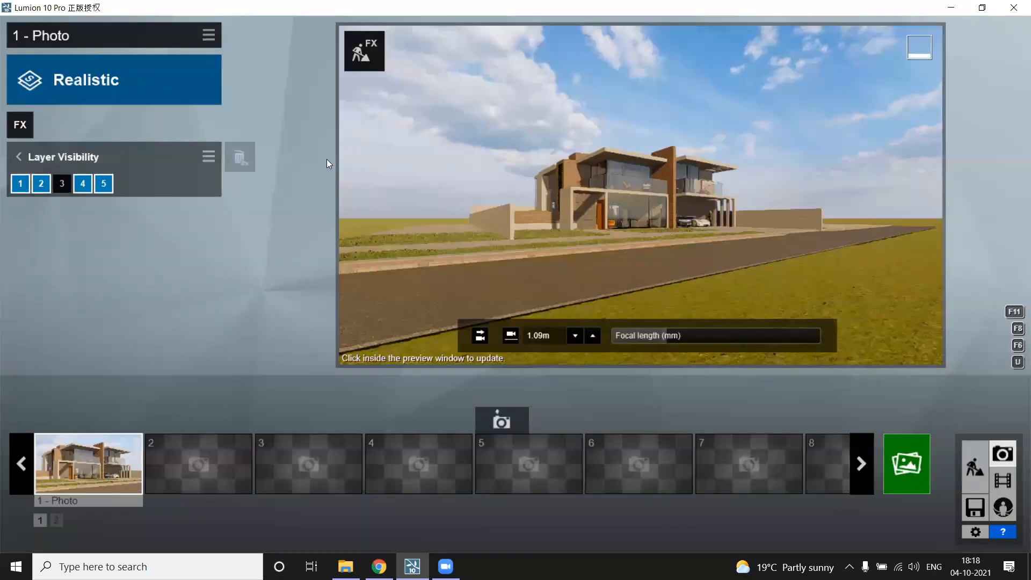
Step: Make the Landscape layer visible together with all other layers, restore the photo's saved camera and return to the effects list
{"action": "left_click", "coordinate": [41, 185]}
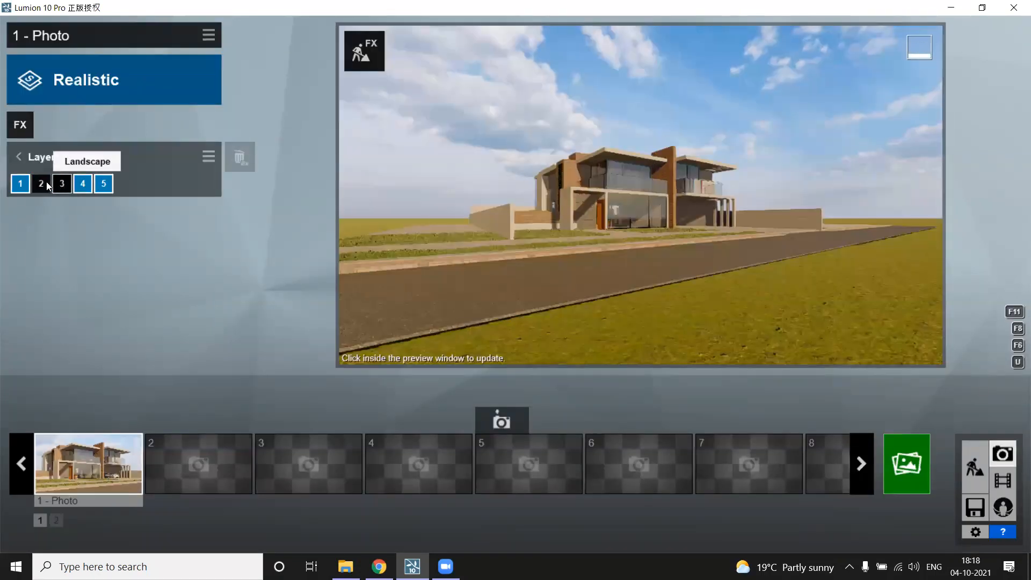
{"action": "left_click", "coordinate": [62, 185]}
{"action": "left_click", "coordinate": [62, 185]}
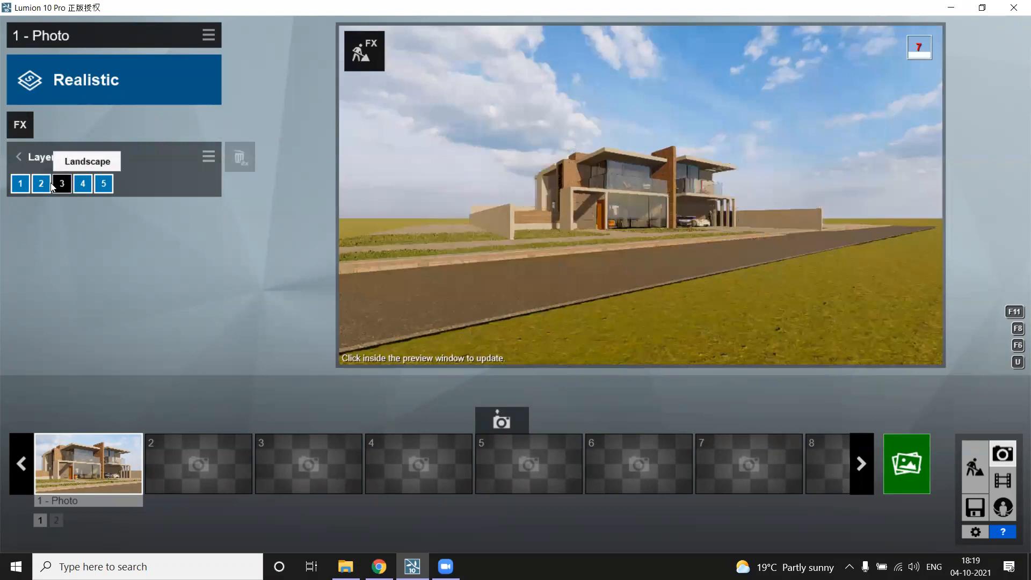
{"action": "left_click", "coordinate": [61, 184]}
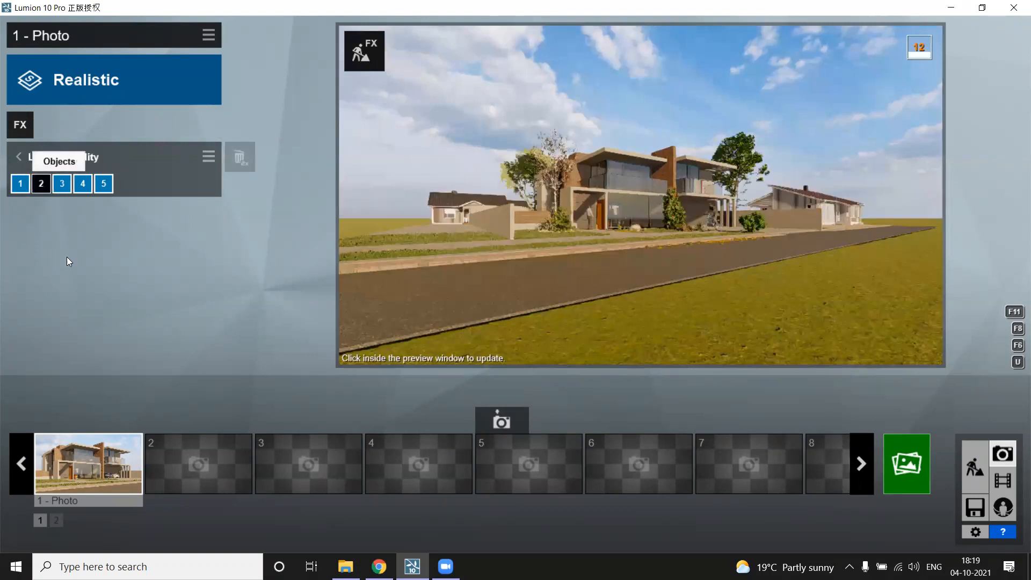
{"action": "left_click", "coordinate": [113, 472]}
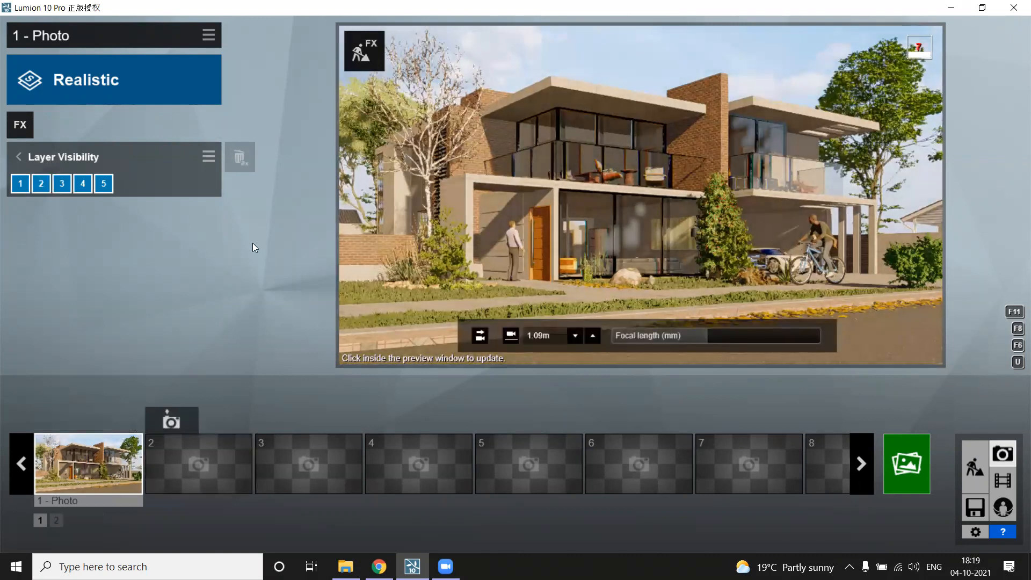
{"action": "left_click", "coordinate": [62, 184]}
{"action": "left_click", "coordinate": [60, 185]}
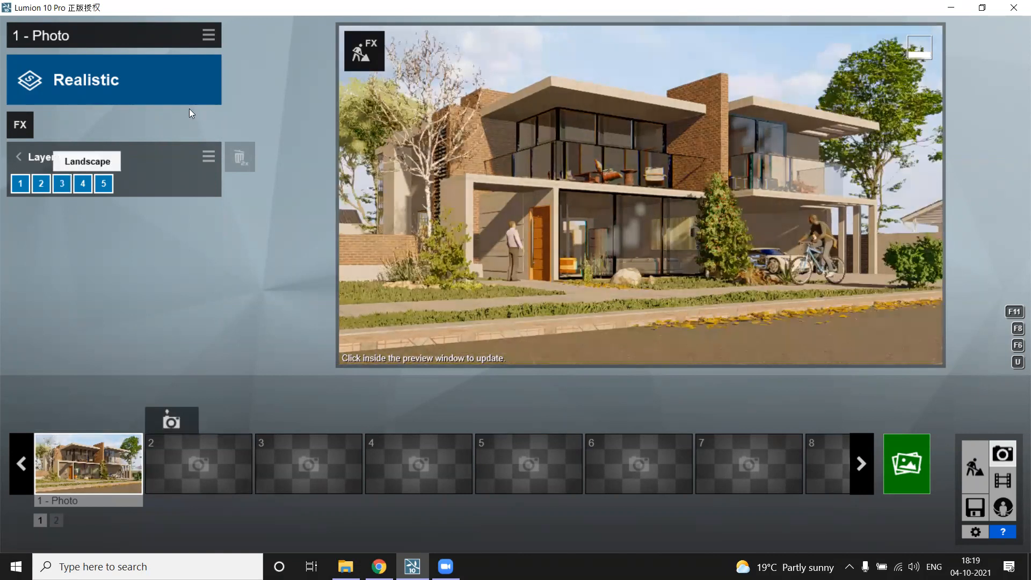
{"action": "left_click", "coordinate": [14, 160]}
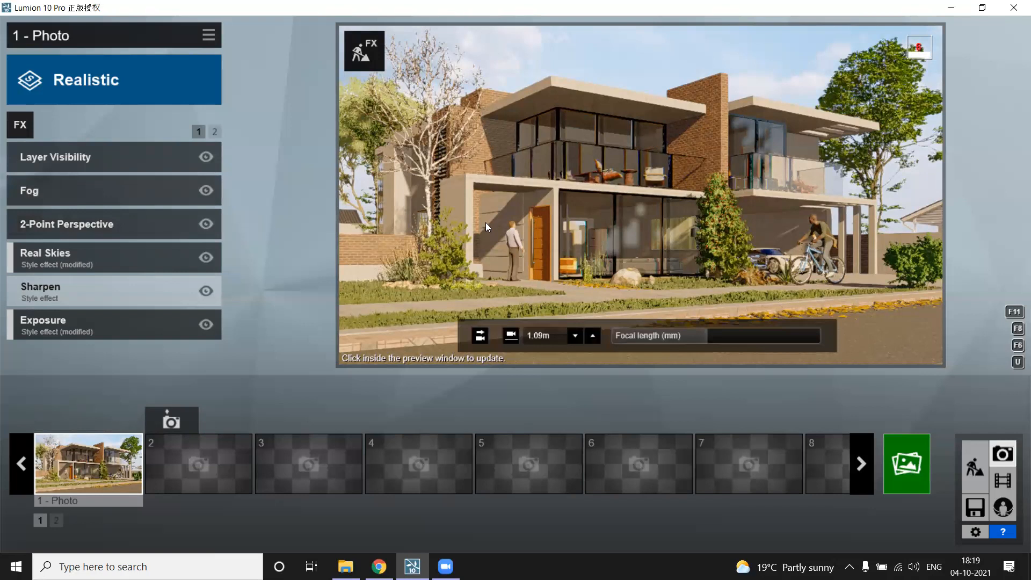
Step: Raise the Fog effect's density to about 1.6 and its falloff to nearly the maximum
{"action": "left_click", "coordinate": [100, 205]}
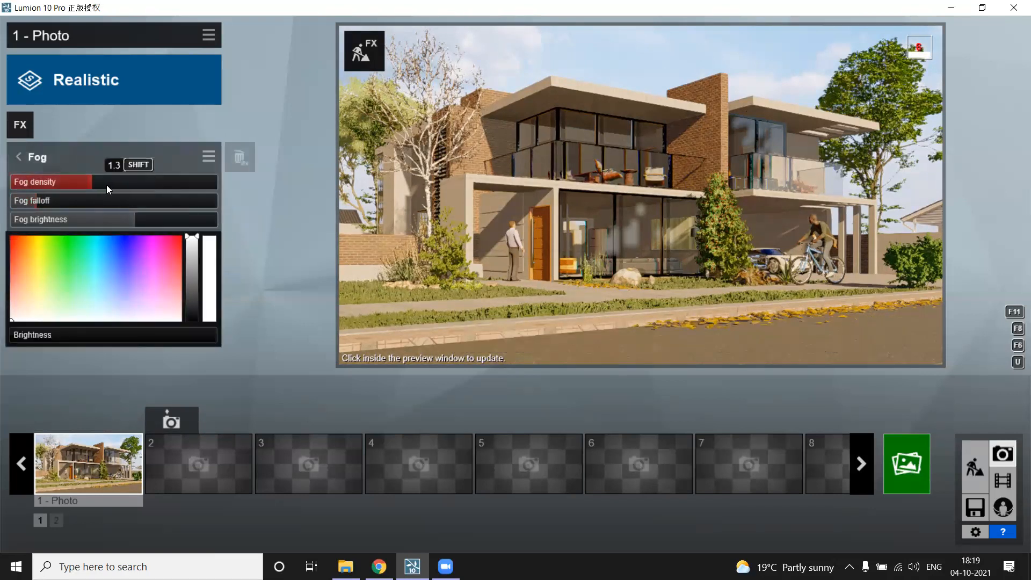
{"action": "mouse_move", "coordinate": [122, 183]}
{"action": "left_mouse_down"}
{"action": "mouse_move", "coordinate": [154, 184]}
{"action": "mouse_move", "coordinate": [125, 183]}
{"action": "left_mouse_up"}
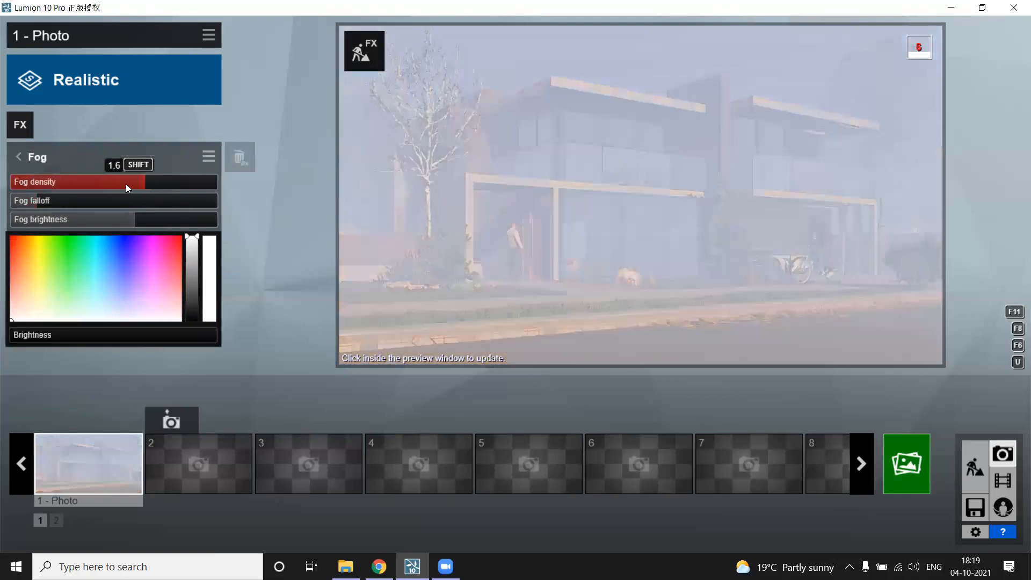
{"action": "left_click", "coordinate": [133, 184]}
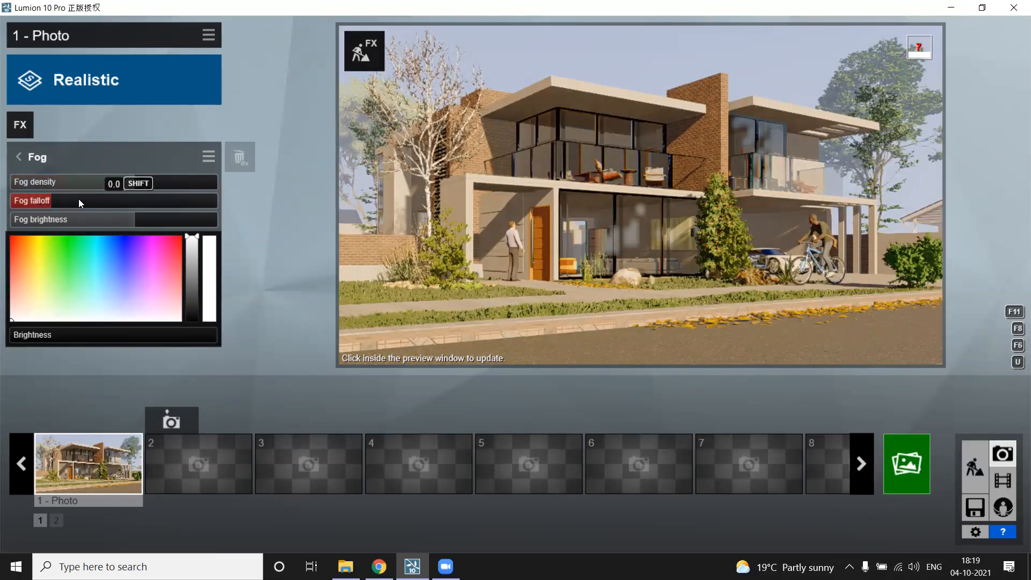
{"action": "left_click", "coordinate": [104, 200]}
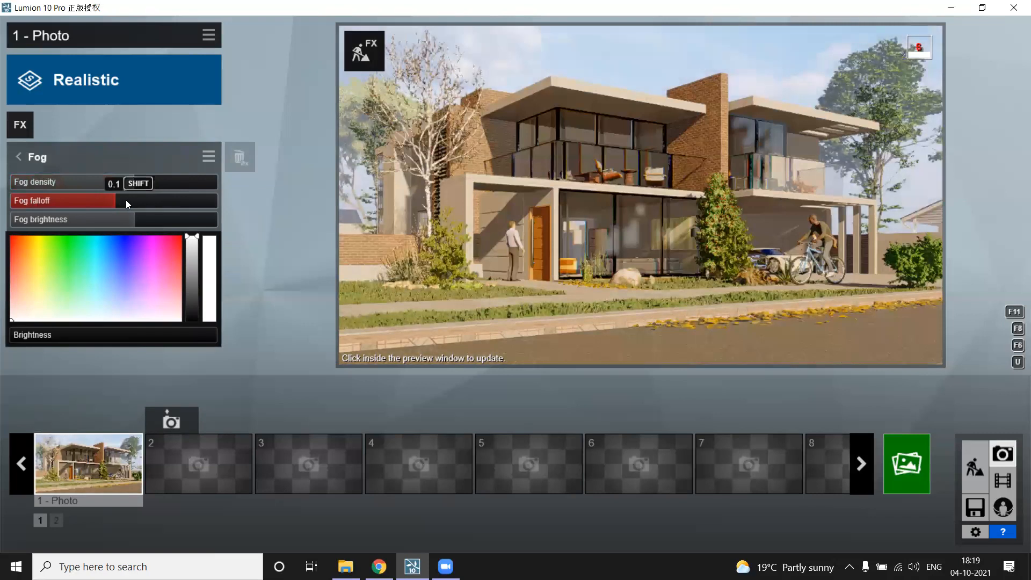
{"action": "left_click_drag", "start_coordinate": [145, 200], "coordinate": [192, 205]}
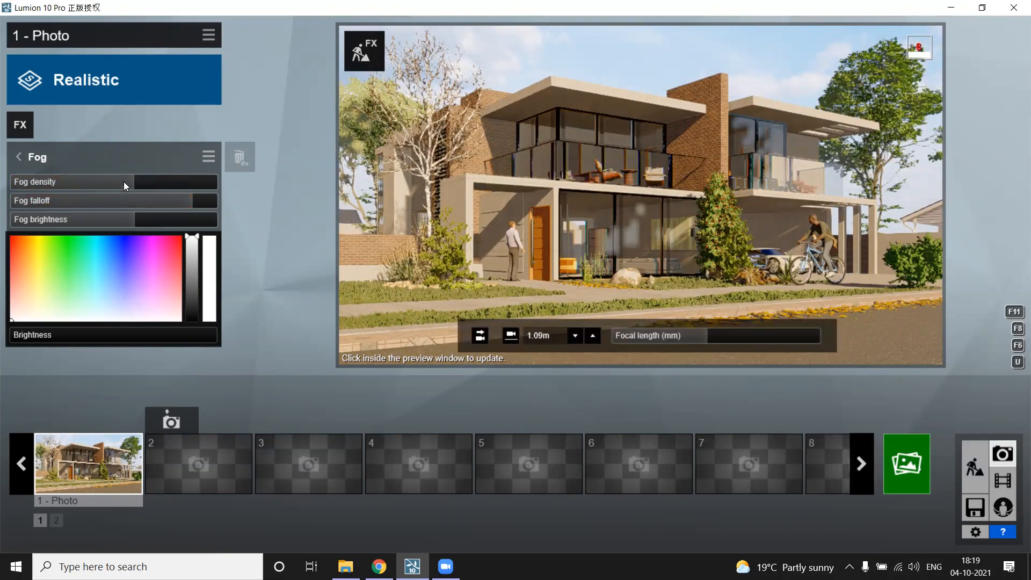
Step: Try fog densities between 1.2 and 1.6, settle slightly above the middle of the range and return to the effects list
{"action": "left_click_drag", "start_coordinate": [134, 182], "coordinate": [82, 185]}
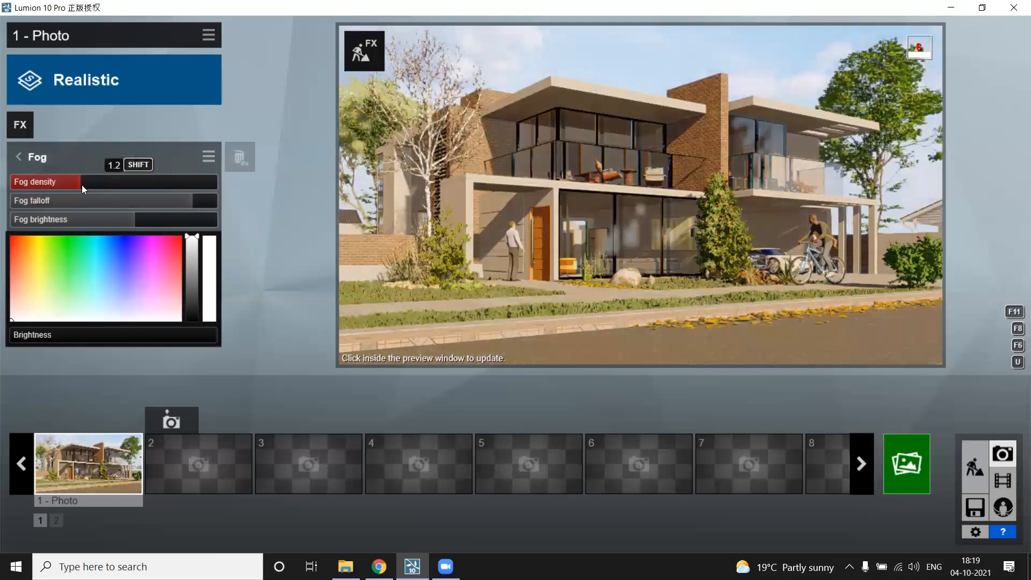
{"action": "left_click", "coordinate": [142, 183]}
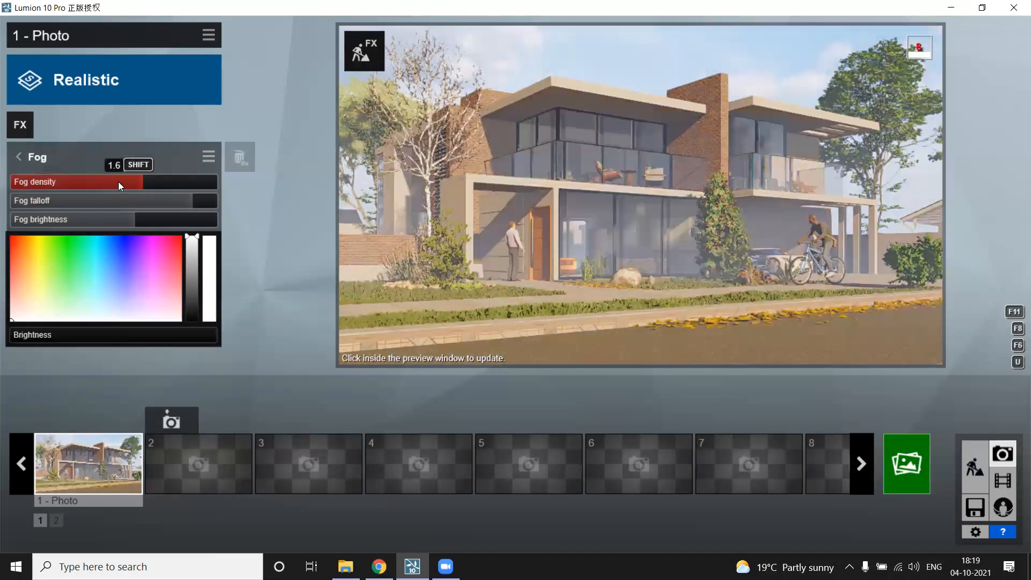
{"action": "left_click", "coordinate": [118, 182]}
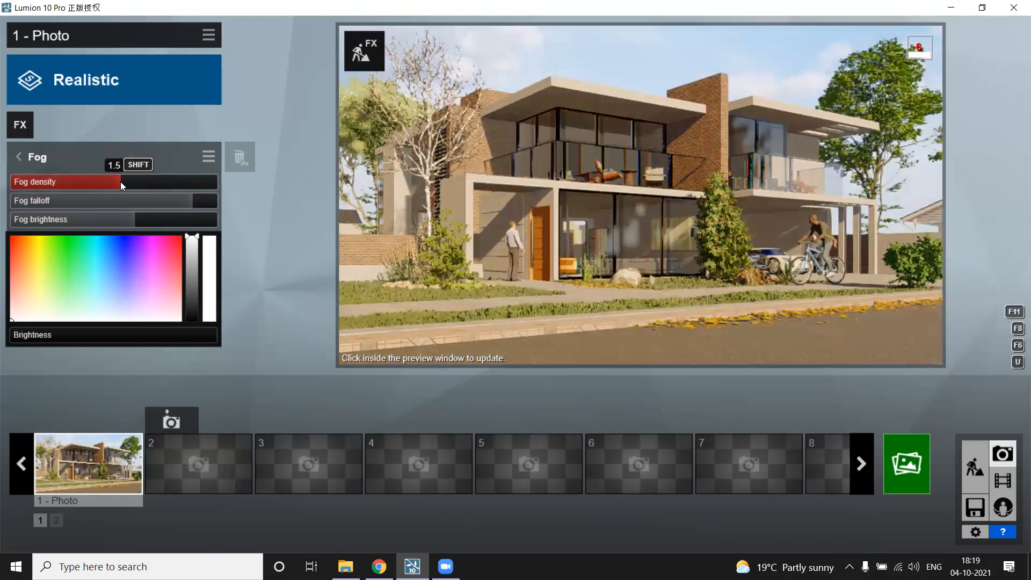
{"action": "left_click", "coordinate": [154, 185]}
{"action": "left_click", "coordinate": [136, 186]}
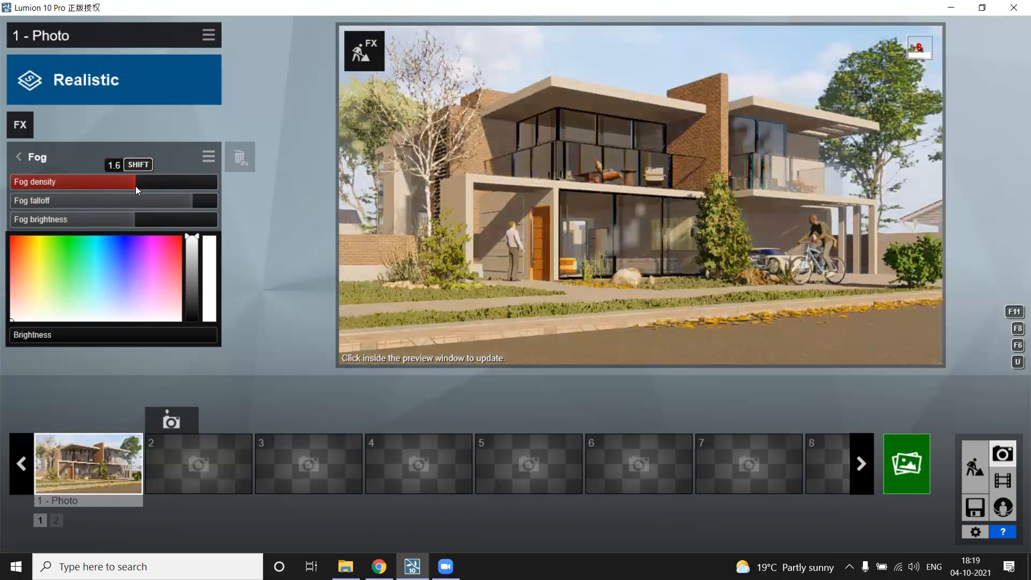
{"action": "left_click", "coordinate": [131, 185]}
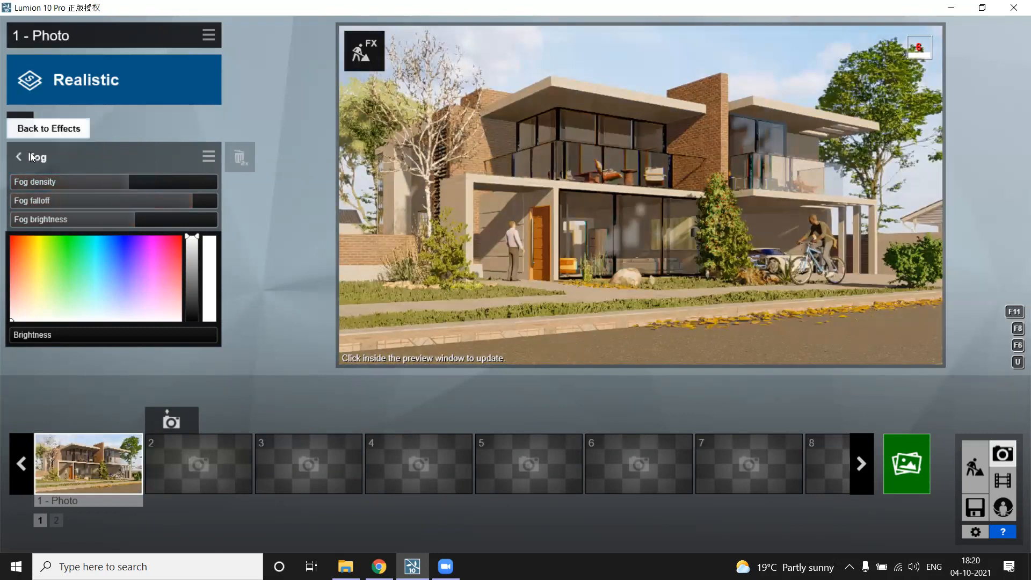
{"action": "left_click", "coordinate": [17, 158]}
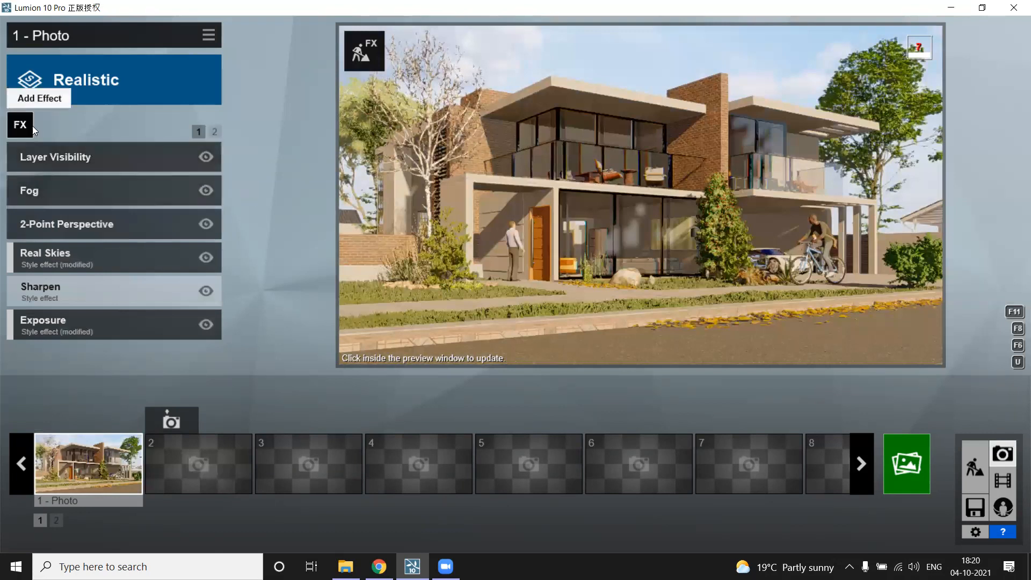
Step: Add the Precipitation effect from the Weather category to the photo
{"action": "left_click", "coordinate": [32, 125]}
{"action": "left_click", "coordinate": [287, 131]}
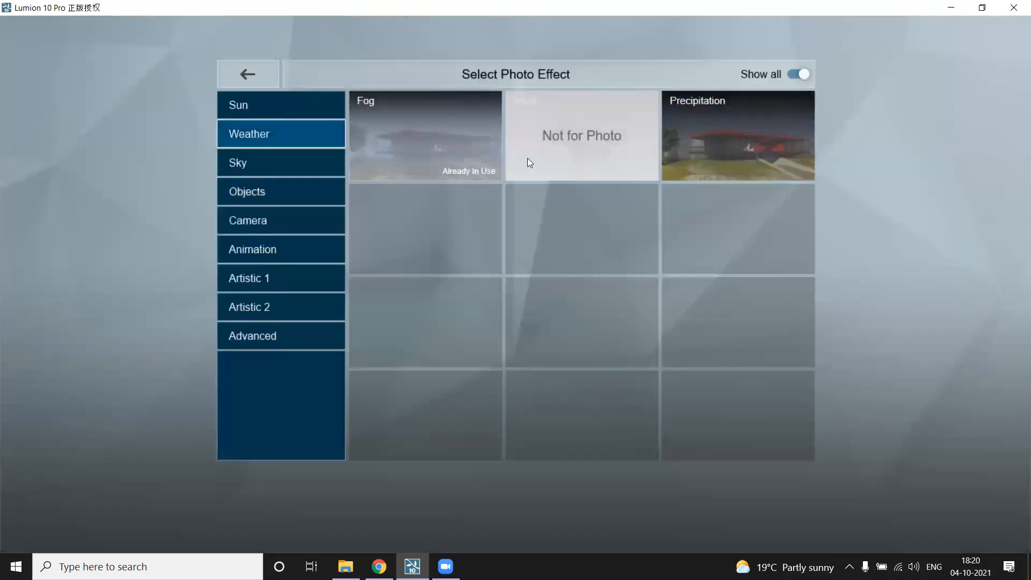
{"action": "left_click", "coordinate": [729, 160]}
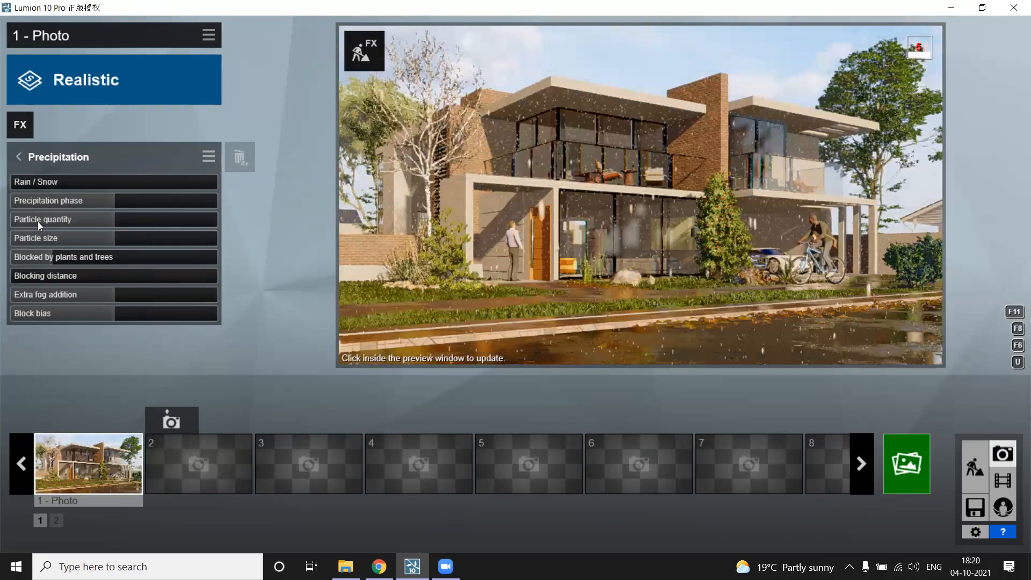
Step: Set the Precipitation effect's particle quantity and extra fog addition to zero
{"action": "left_click_drag", "start_coordinate": [5, 224], "coordinate": [3, 238]}
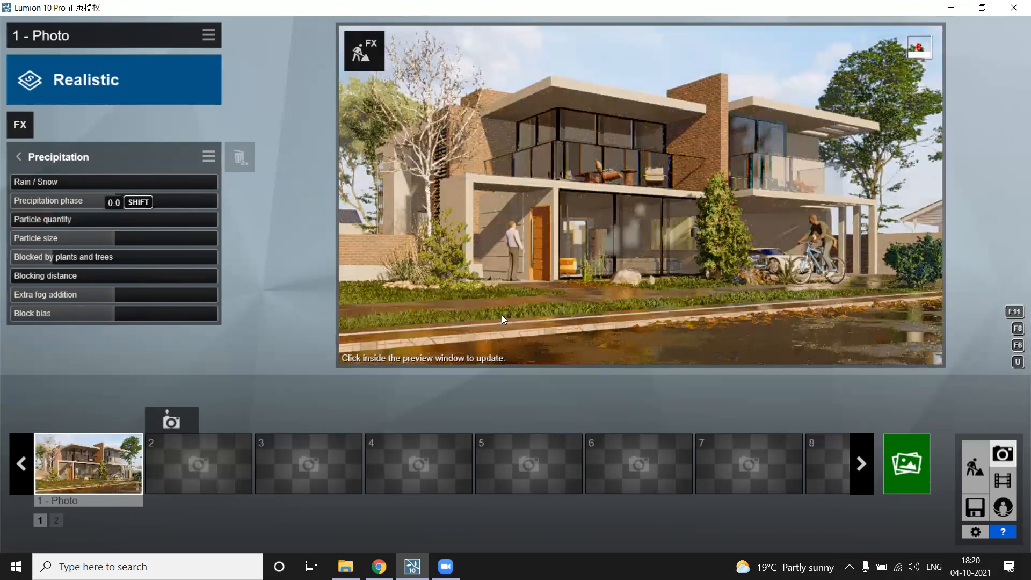
{"action": "mouse_move", "coordinate": [703, 347]}
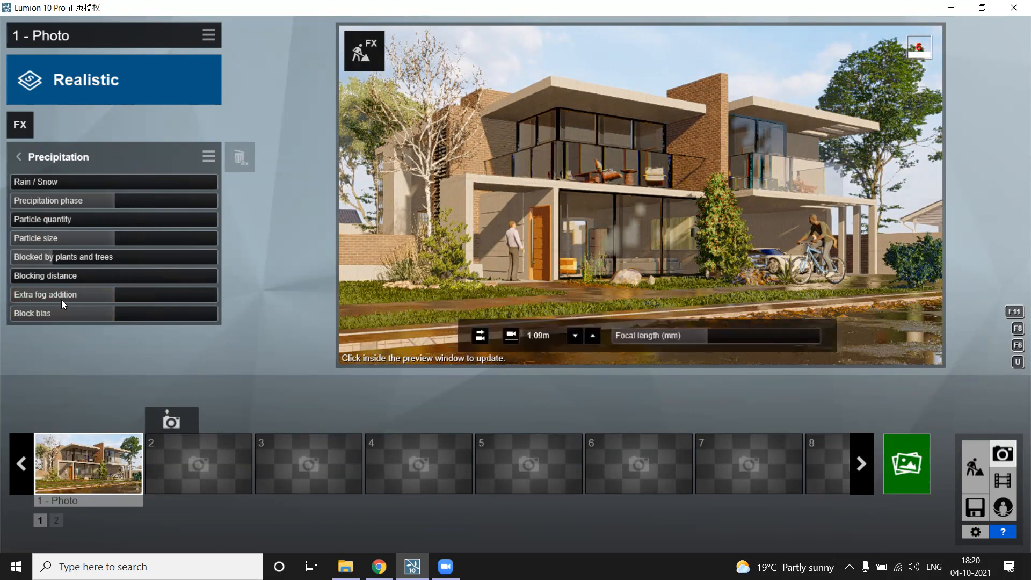
{"action": "left_click_drag", "start_coordinate": [53, 289], "coordinate": [19, 297]}
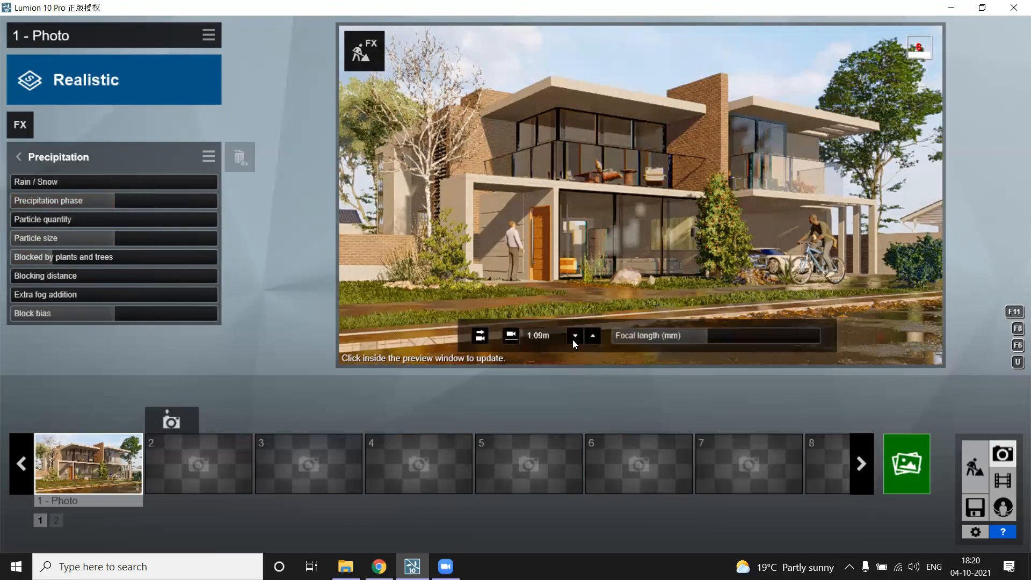
Step: Try precipitation phases from 0.0 upward, settle on about 0.4 and update the photo preview
{"action": "left_click", "coordinate": [19, 201]}
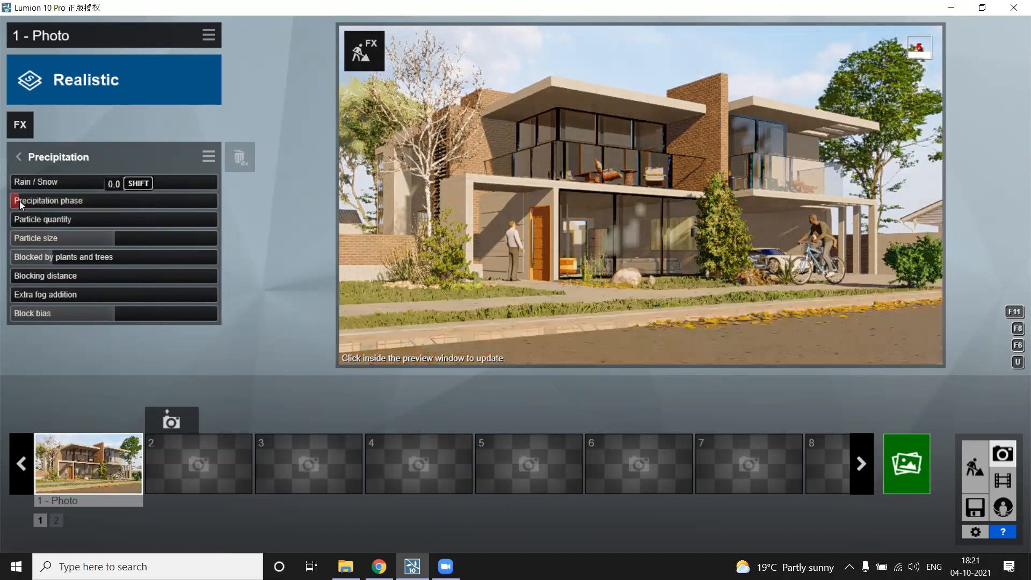
{"action": "left_click", "coordinate": [52, 202]}
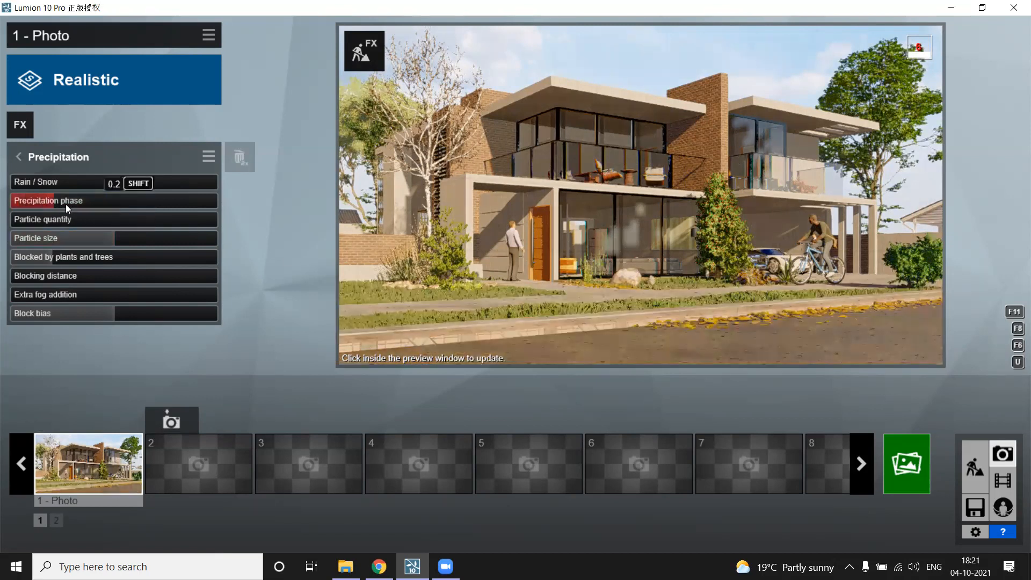
{"action": "left_click", "coordinate": [110, 203]}
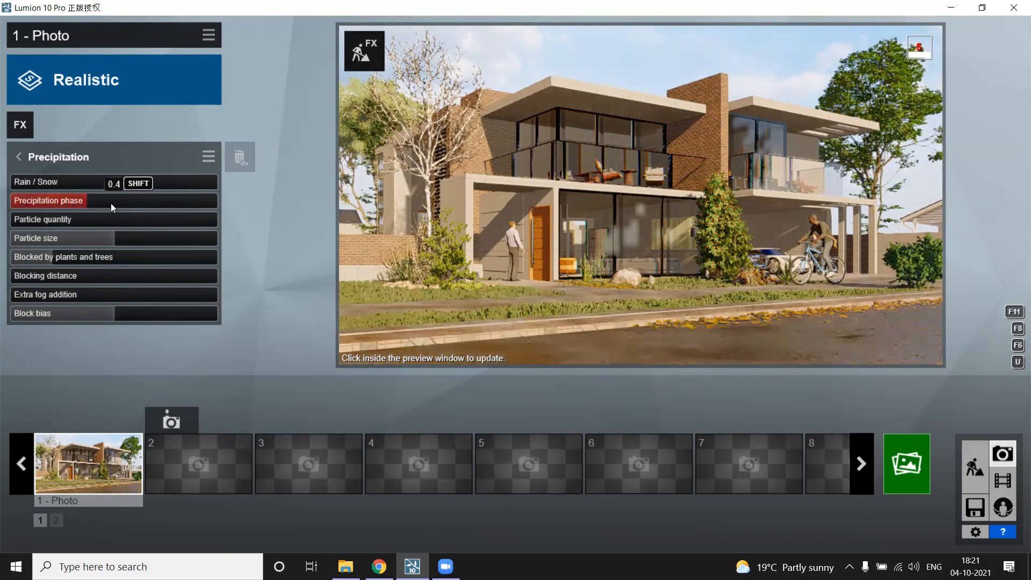
{"action": "left_click_drag", "start_coordinate": [160, 199], "coordinate": [97, 209]}
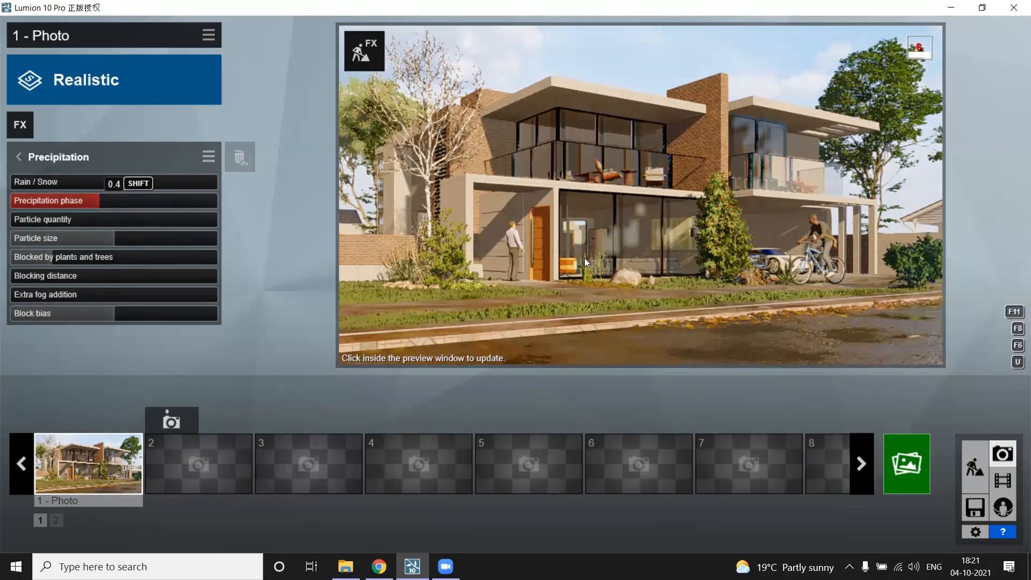
{"action": "mouse_move", "coordinate": [506, 221]}
{"action": "left_click", "coordinate": [524, 295]}
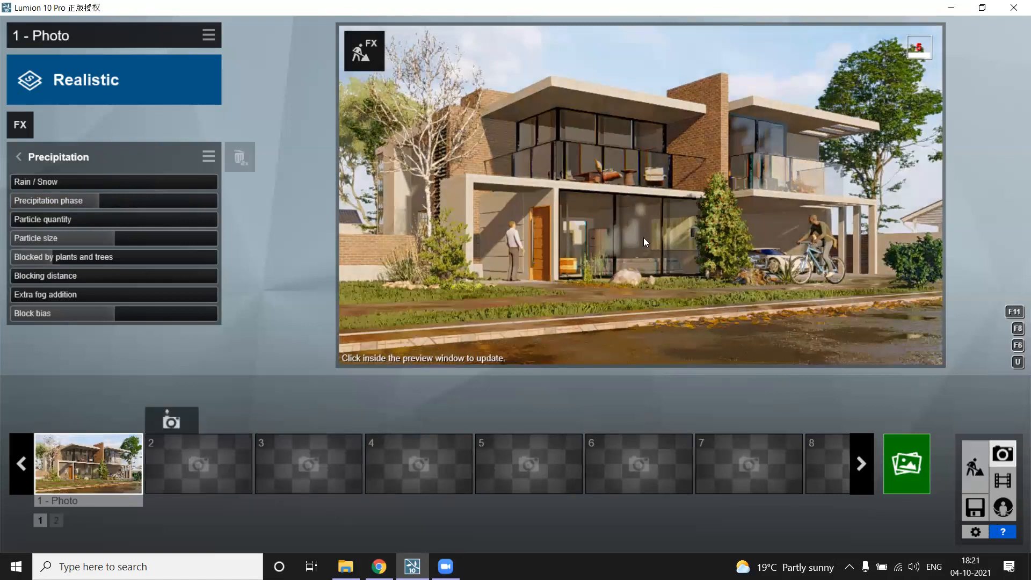
{"action": "mouse_move", "coordinate": [125, 456]}
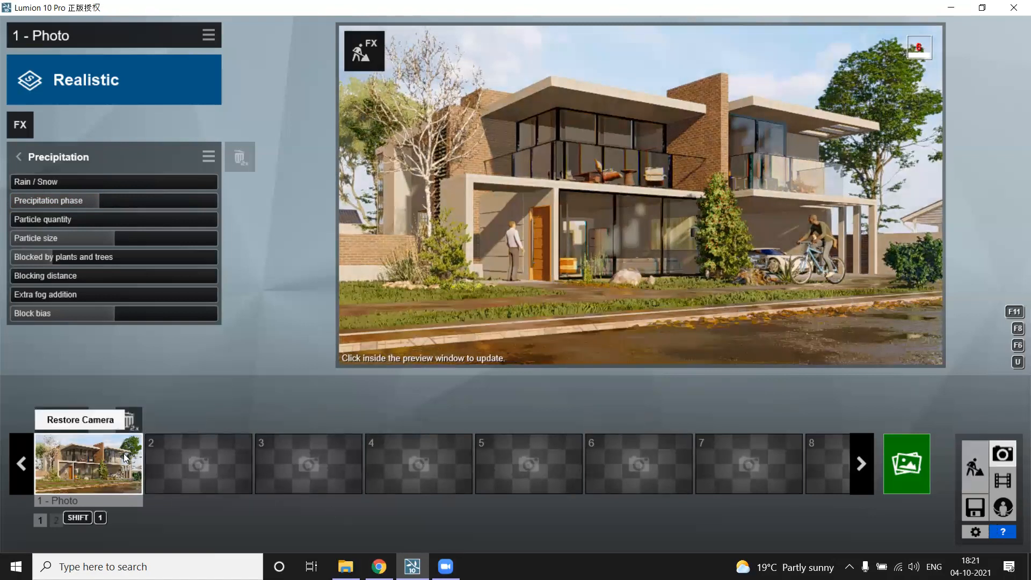
{"action": "left_click", "coordinate": [535, 215]}
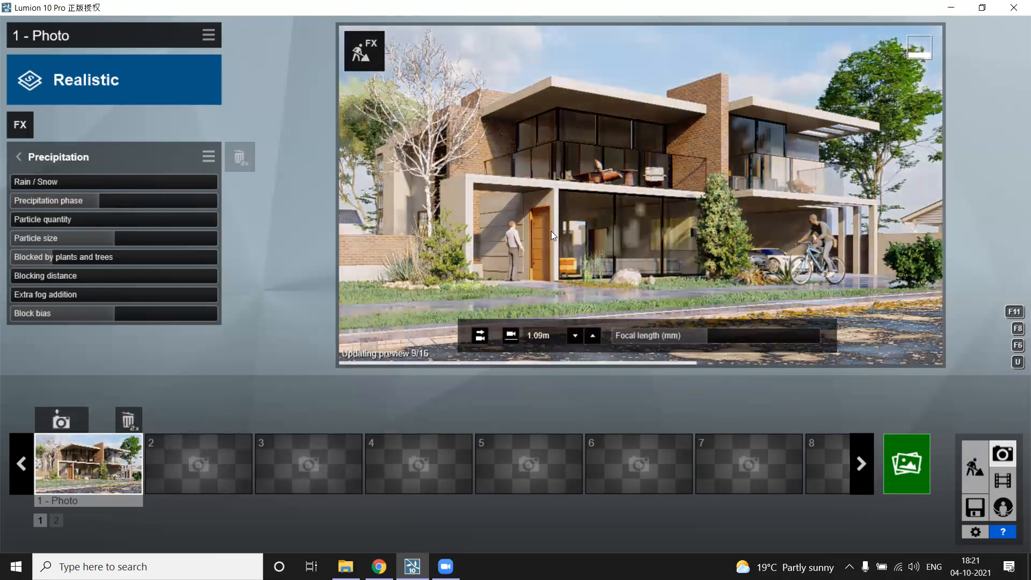
Step: Return to the Build mode, make Layer 4 active and open the Lights library
{"action": "left_click", "coordinate": [977, 462]}
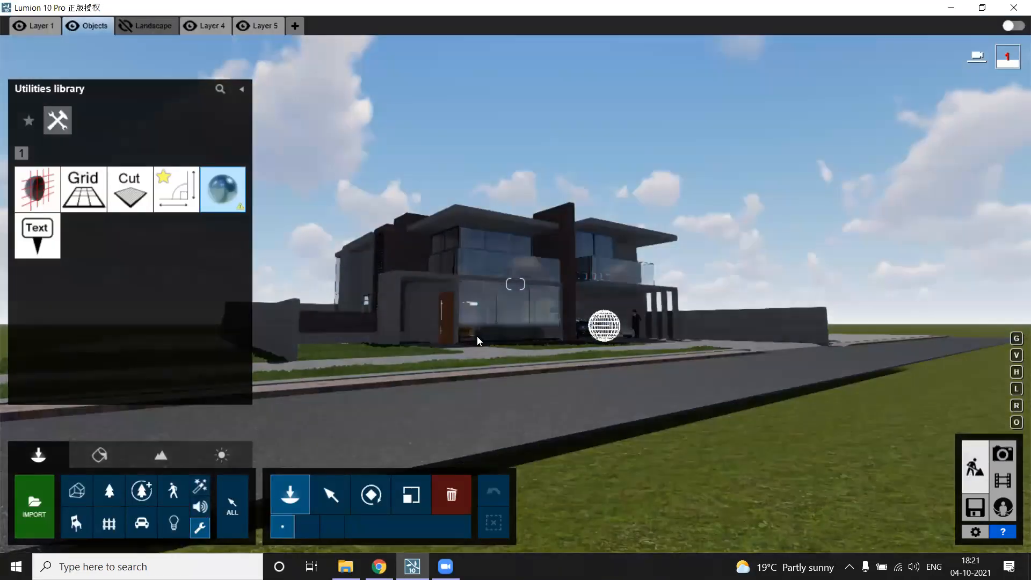
{"action": "left_click", "coordinate": [109, 490]}
{"action": "left_click", "coordinate": [43, 26]}
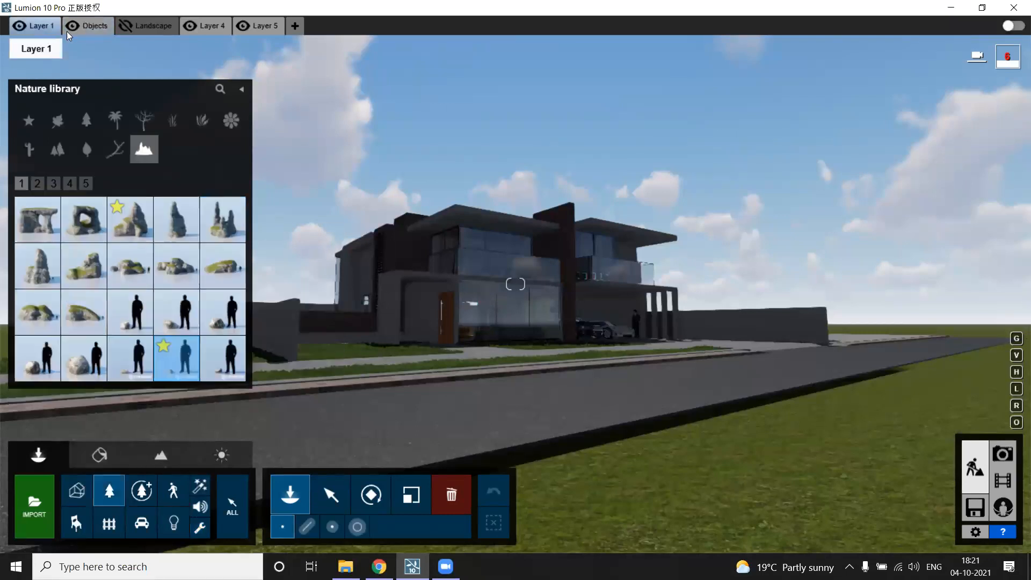
{"action": "left_click", "coordinate": [205, 25]}
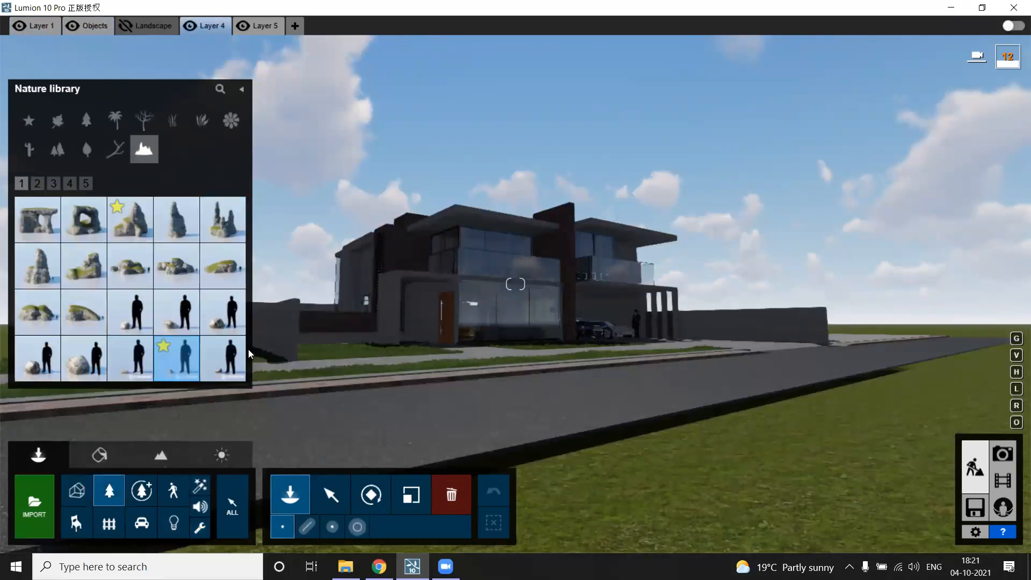
{"action": "left_click", "coordinate": [174, 523]}
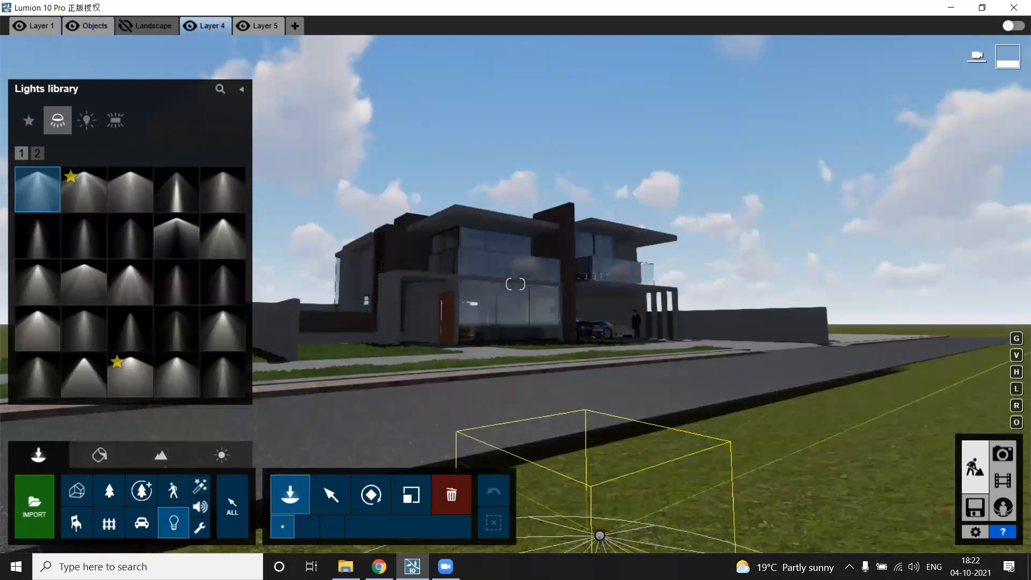
Step: Switch back to the Photo mode and restore the photo's saved camera
{"action": "left_click", "coordinate": [1002, 455]}
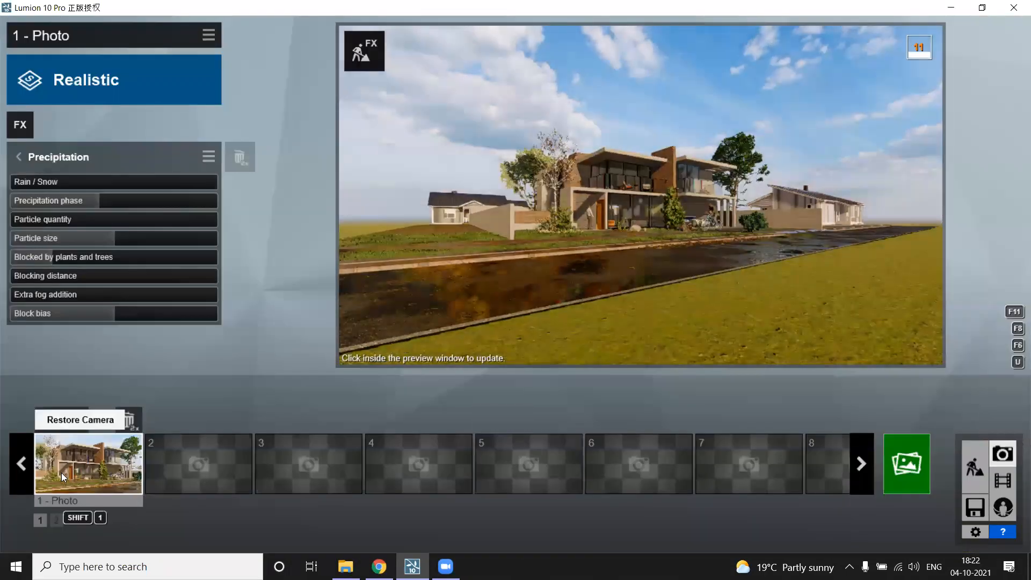
{"action": "left_click", "coordinate": [62, 472]}
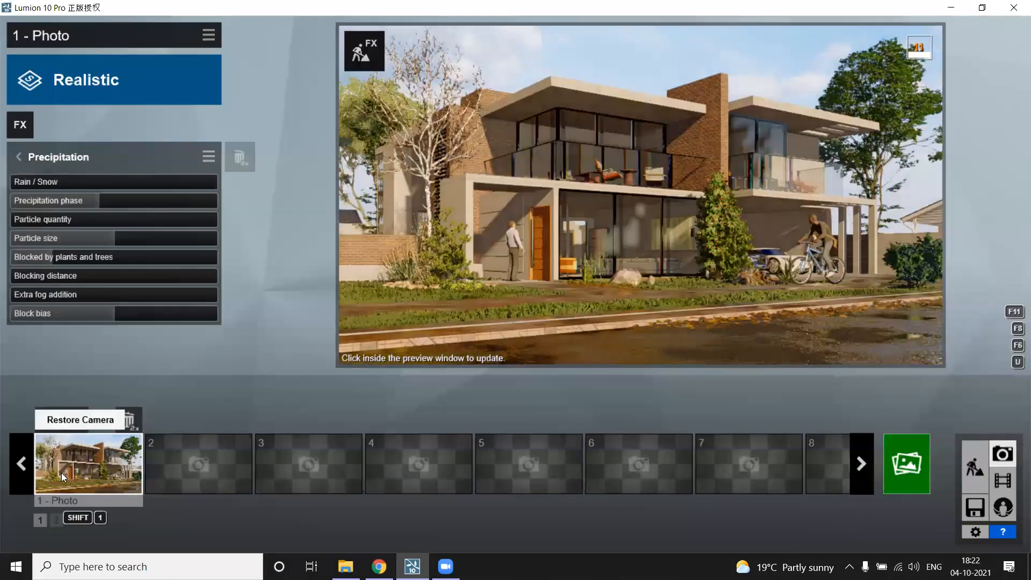
{"action": "left_click", "coordinate": [974, 469]}
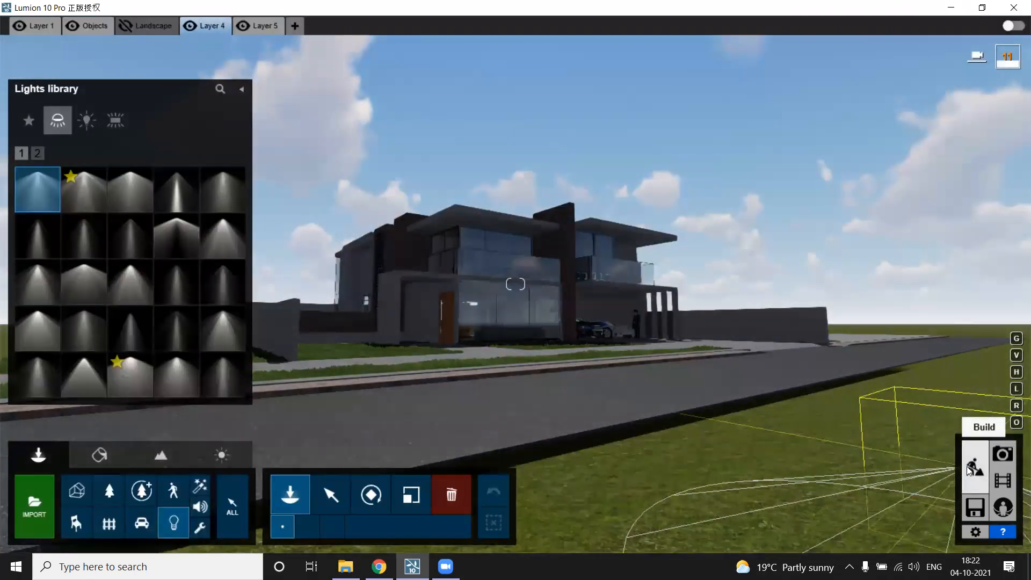
{"action": "left_click", "coordinate": [1003, 453]}
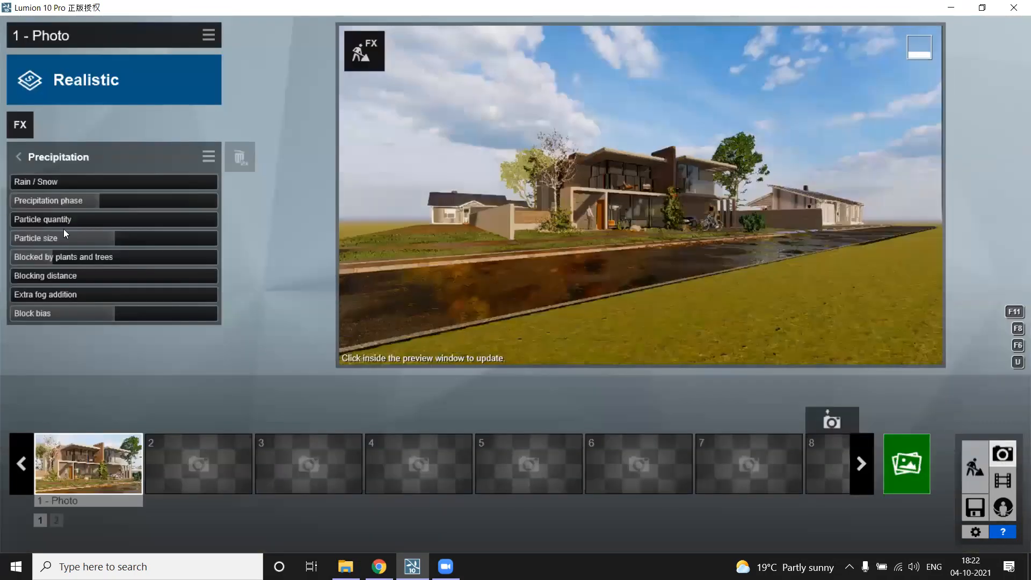
Step: Try a nearly maximum particle quantity, a particle size of about 0.4 and blocking by plants and trees at 0.2
{"action": "left_click_drag", "start_coordinate": [92, 218], "coordinate": [203, 223]}
{"action": "left_click_drag", "start_coordinate": [137, 241], "coordinate": [94, 241]}
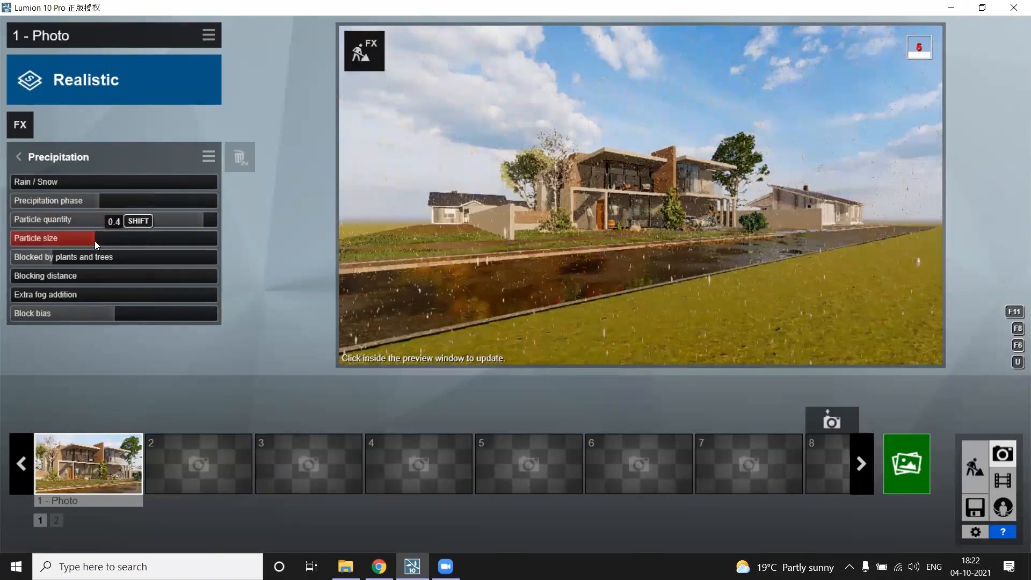
{"action": "left_click_drag", "start_coordinate": [55, 259], "coordinate": [46, 257]}
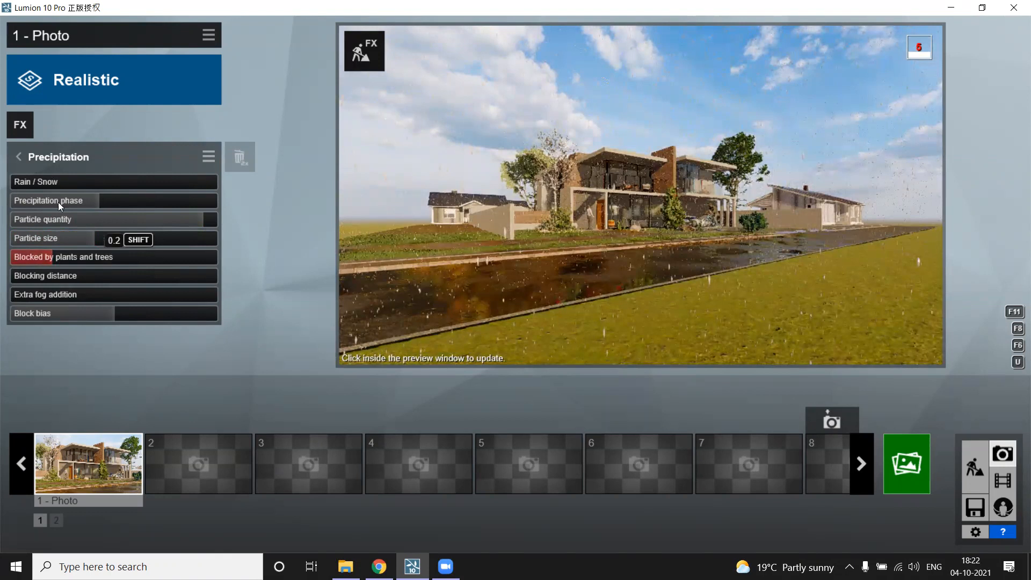
Step: Set the Precipitation effect's particle quantity and particle size to zero and restore the photo's saved camera view
{"action": "left_click_drag", "start_coordinate": [56, 222], "coordinate": [17, 231]}
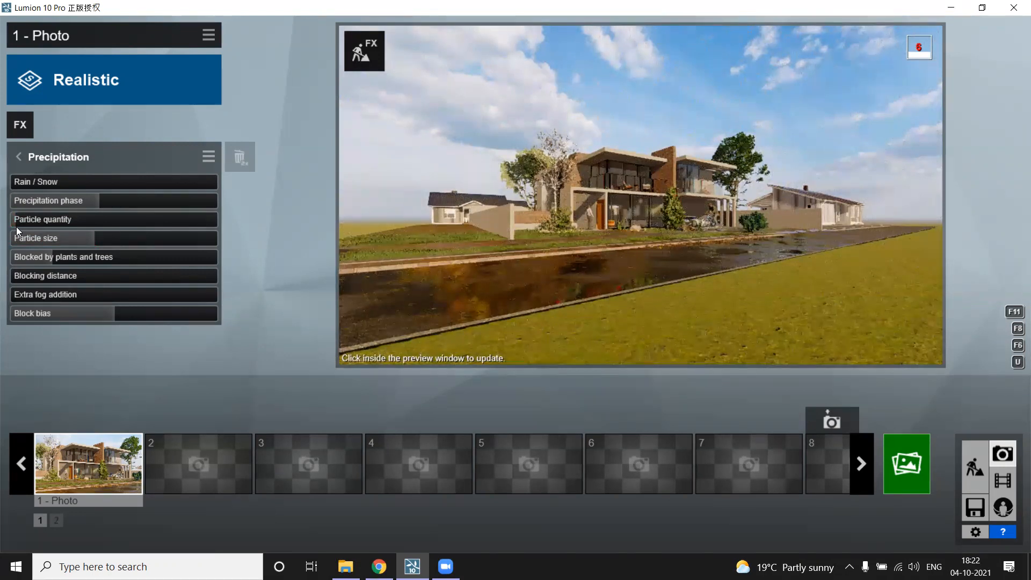
{"action": "left_click", "coordinate": [16, 234]}
{"action": "mouse_move", "coordinate": [389, 246]}
{"action": "mouse_move", "coordinate": [529, 256]}
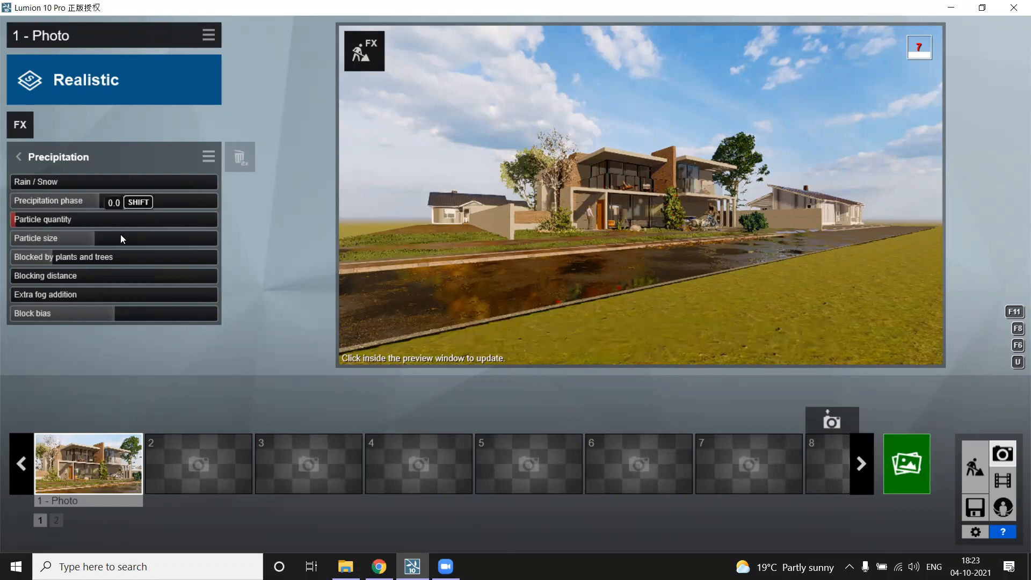
{"action": "left_click", "coordinate": [10, 242]}
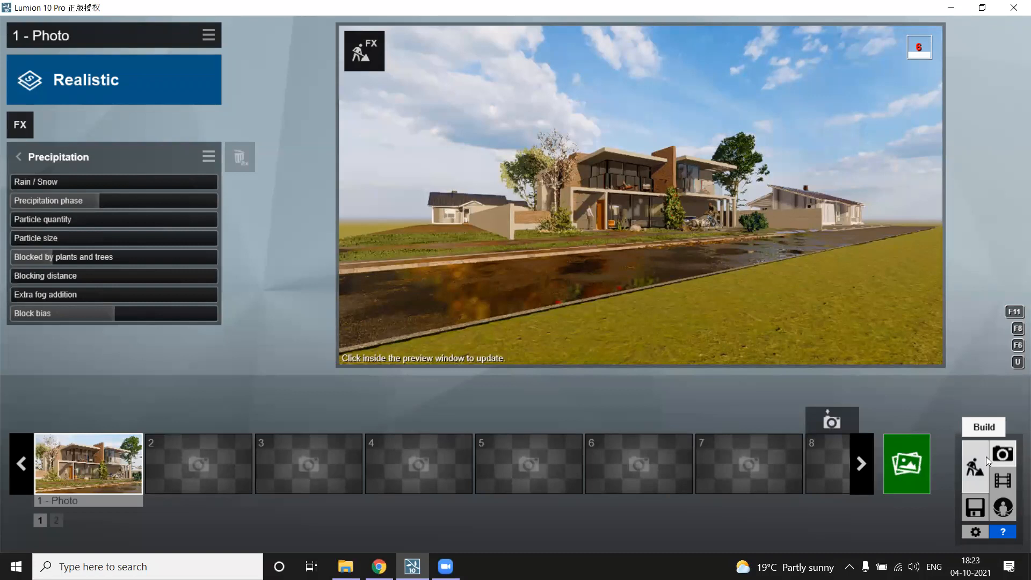
{"action": "left_click", "coordinate": [109, 452]}
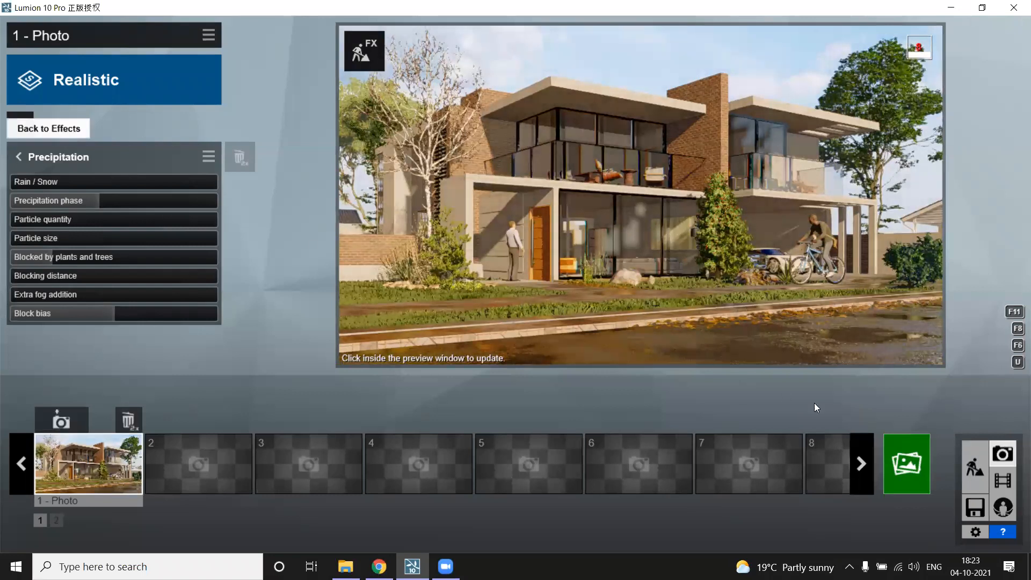
Step: Return to the Build mode and place a square area light on the ceiling of the ground-floor living room
{"action": "left_click", "coordinate": [970, 464]}
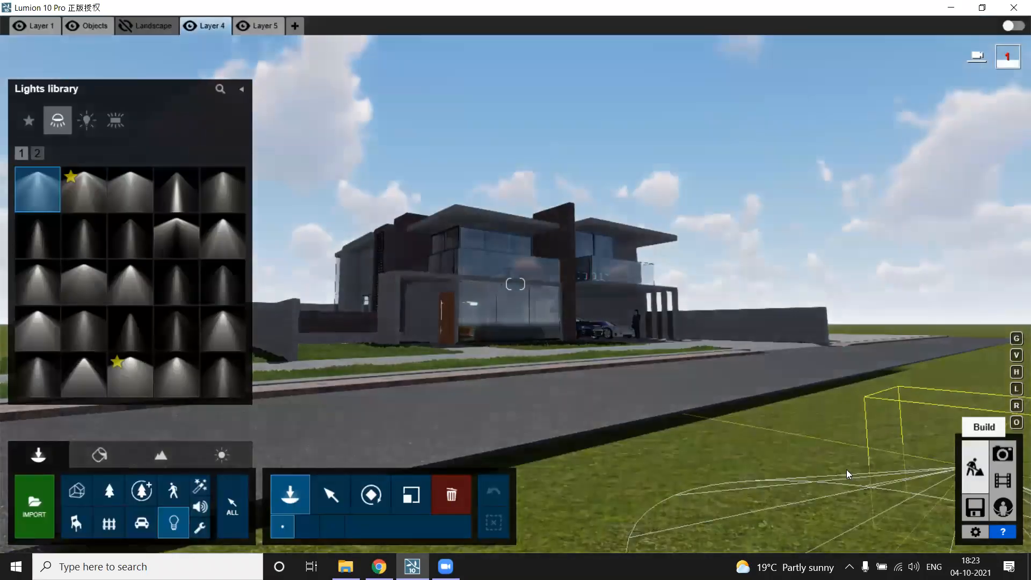
{"action": "key", "text": "w"}
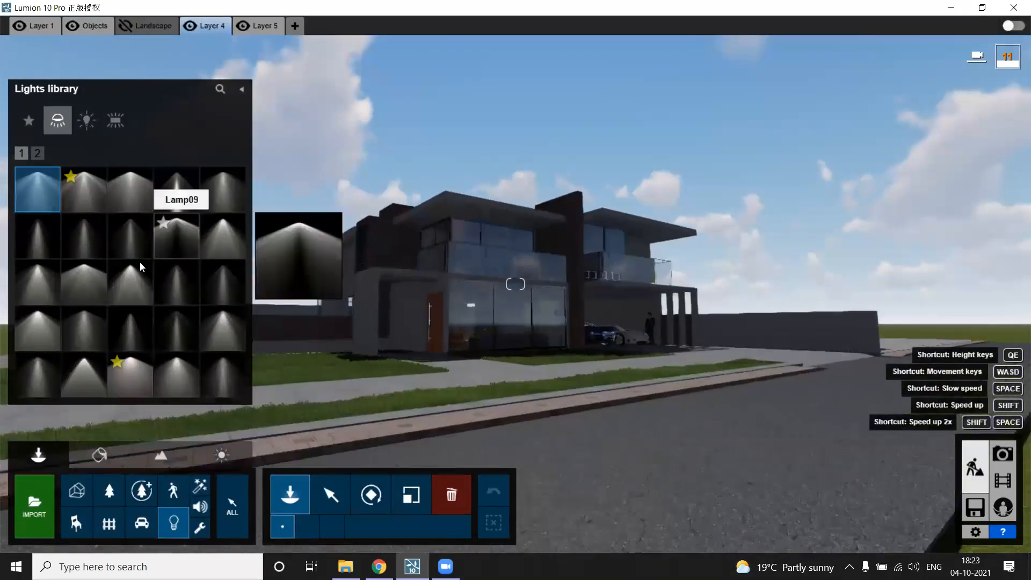
{"action": "key", "text": "w"}
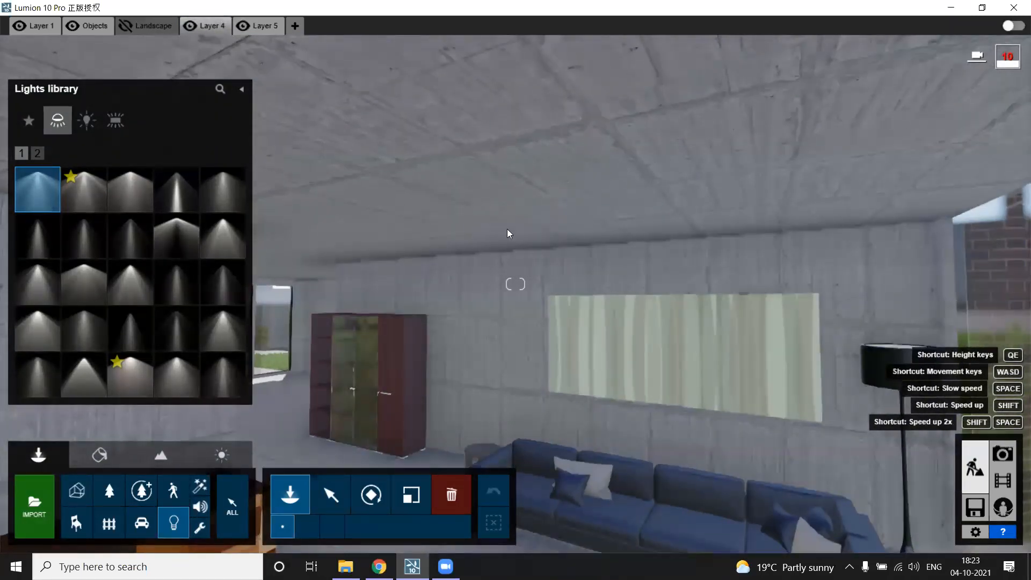
{"action": "left_click", "coordinate": [293, 261]}
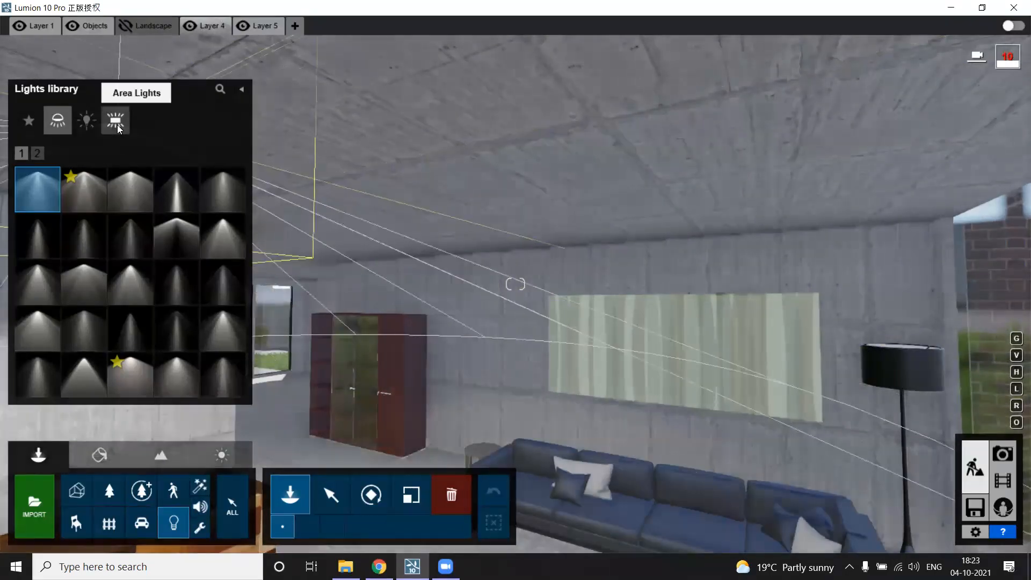
{"action": "left_click", "coordinate": [116, 123]}
{"action": "left_click", "coordinate": [37, 189]}
{"action": "left_click", "coordinate": [507, 186]}
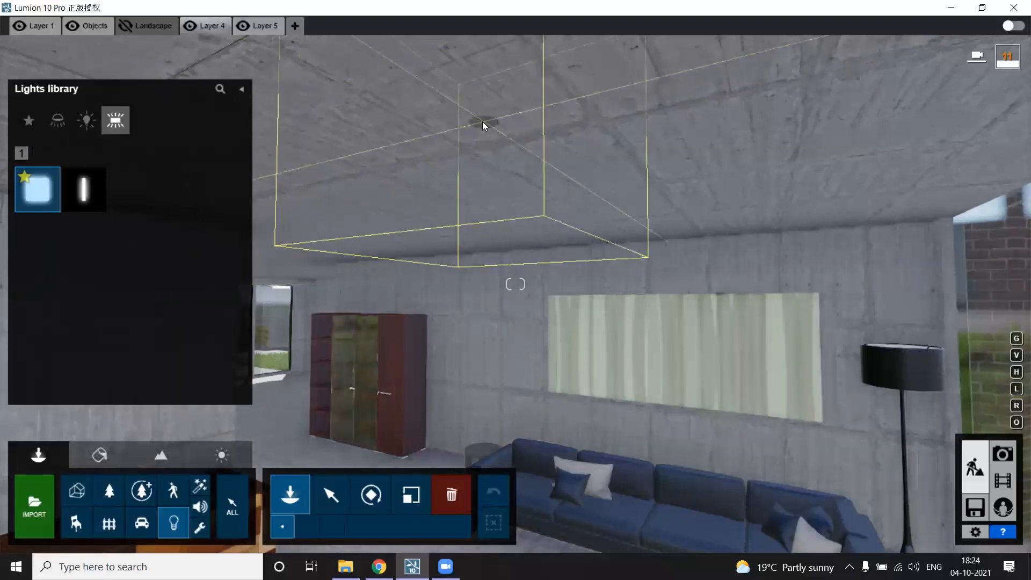
{"action": "left_click", "coordinate": [473, 121]}
Step: Select the ceiling area light to show its properties and view it from outside the glazing and inside the room
{"action": "left_click", "coordinate": [331, 494]}
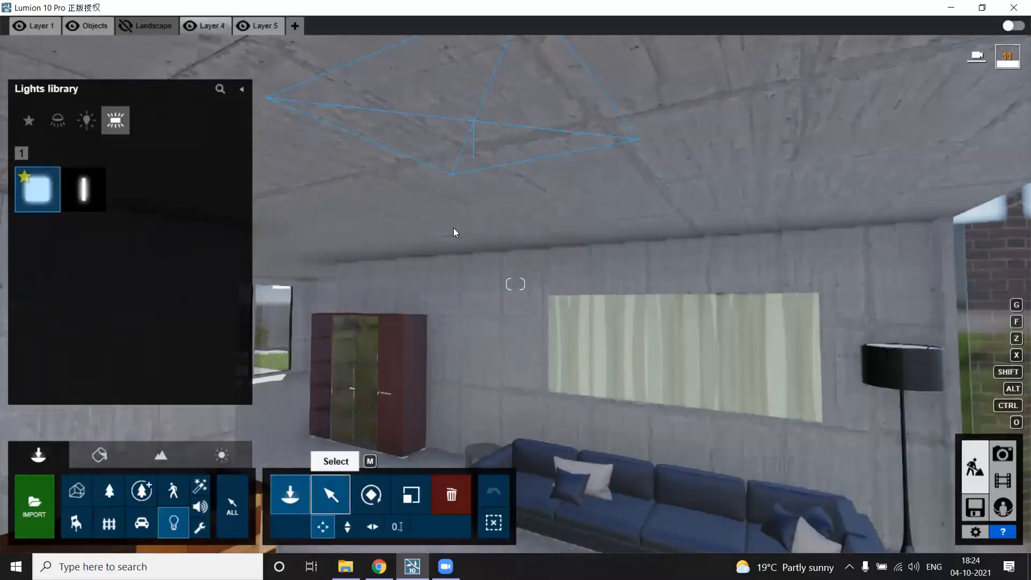
{"action": "left_click", "coordinate": [474, 120]}
{"action": "key", "text": "s"}
{"action": "right_click_drag", "start_coordinate": [473, 198], "coordinate": [376, 199]}
{"action": "key", "text": "s"}
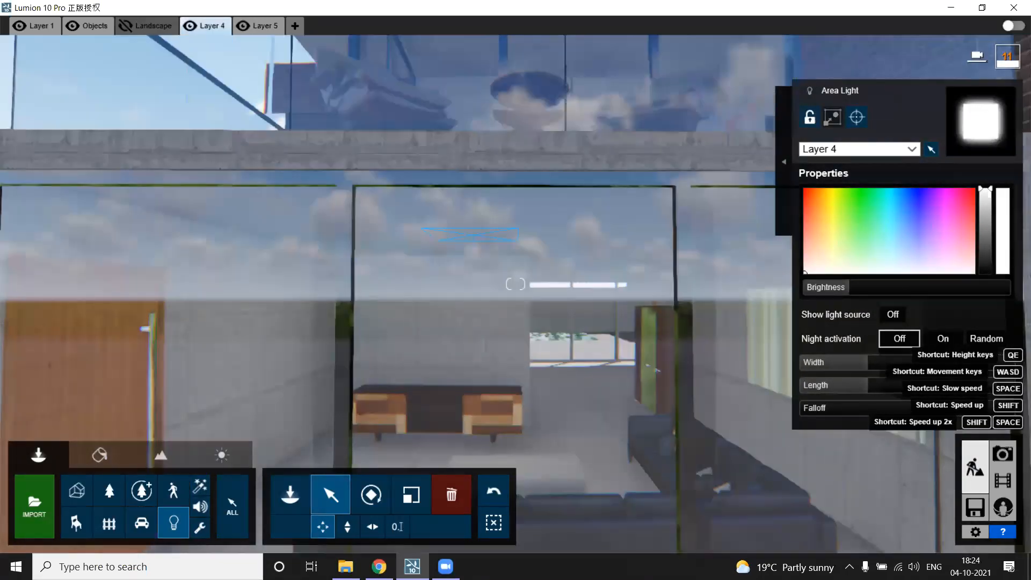
{"action": "key", "text": "s"}
{"action": "key", "text": "a"}
{"action": "key", "text": "w"}
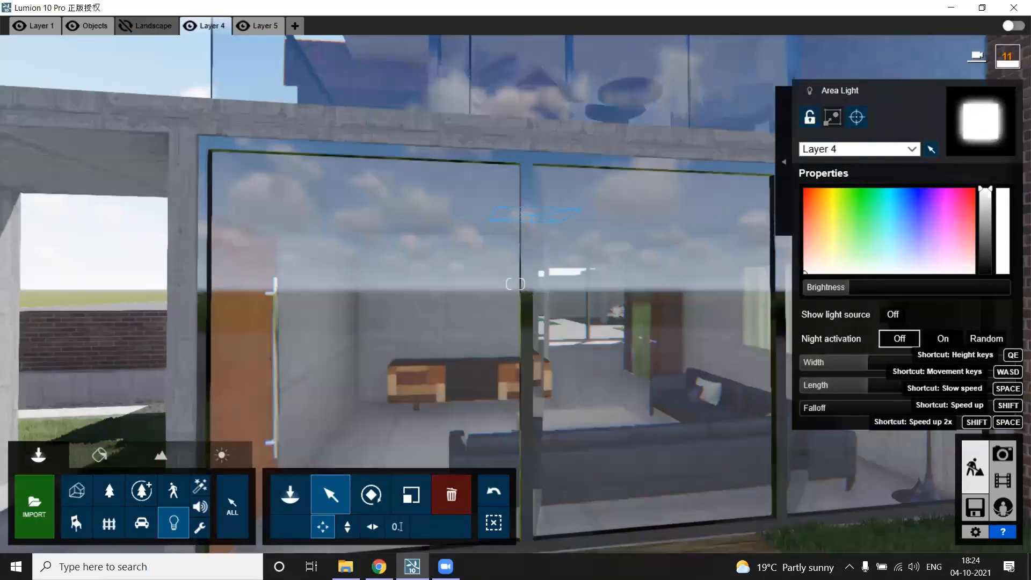
{"action": "key", "text": "w"}
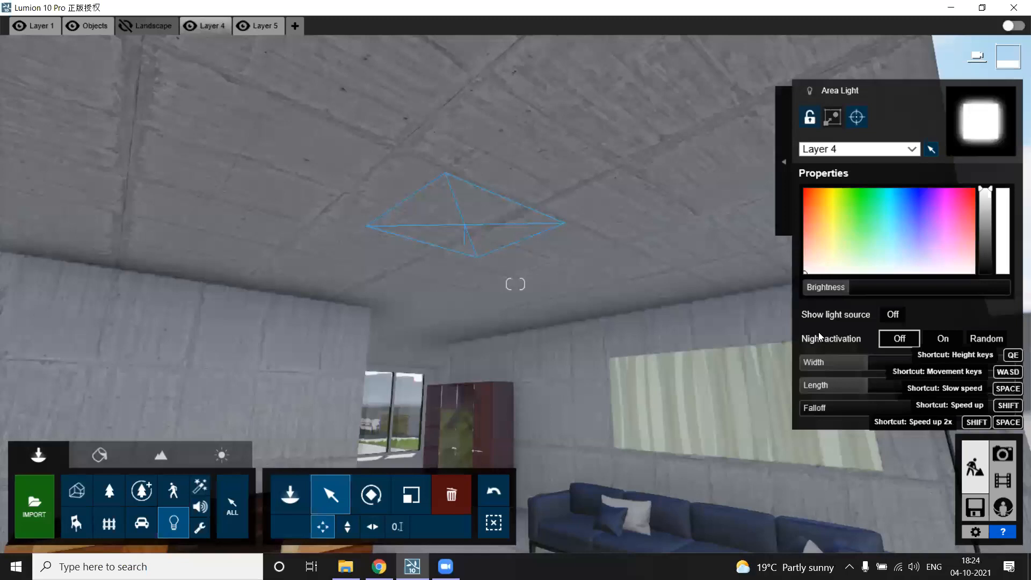
Step: Enlarge the living room ceiling area light in width and length and shift it slightly across the ceiling
{"action": "left_click_drag", "start_coordinate": [900, 364], "coordinate": [928, 388]}
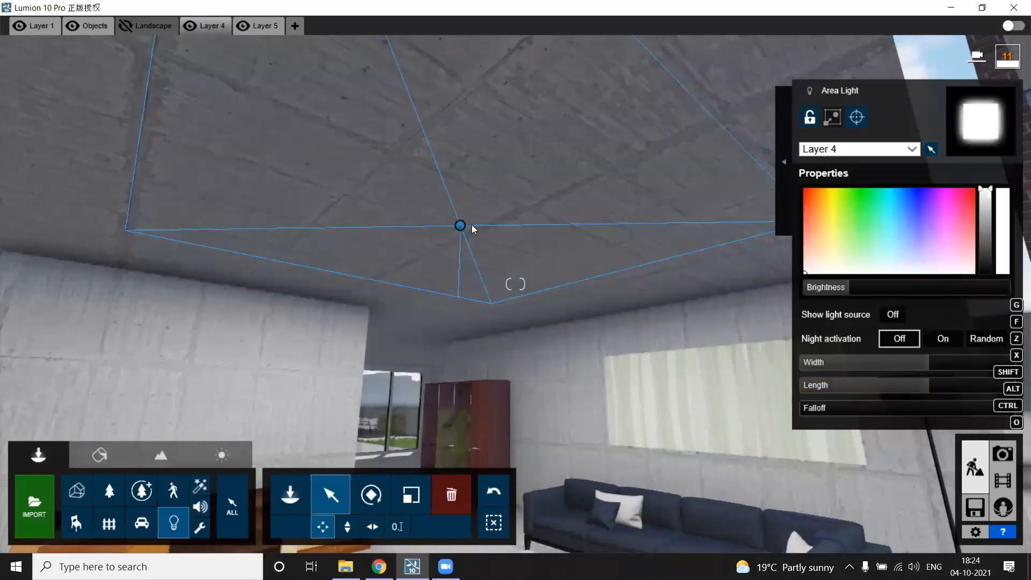
{"action": "left_click_drag", "start_coordinate": [460, 223], "coordinate": [462, 204]}
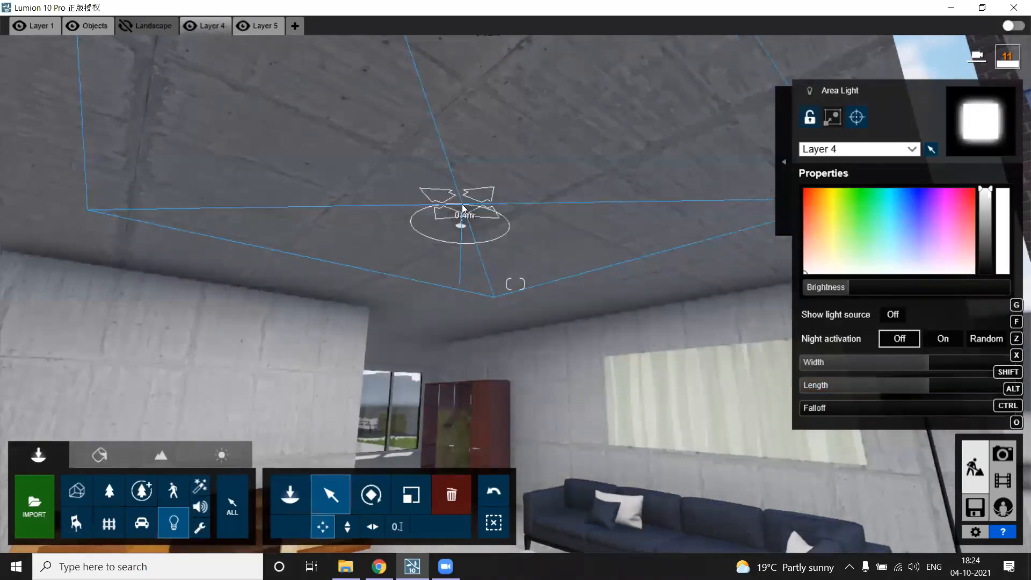
{"action": "left_click_drag", "start_coordinate": [970, 386], "coordinate": [929, 388]}
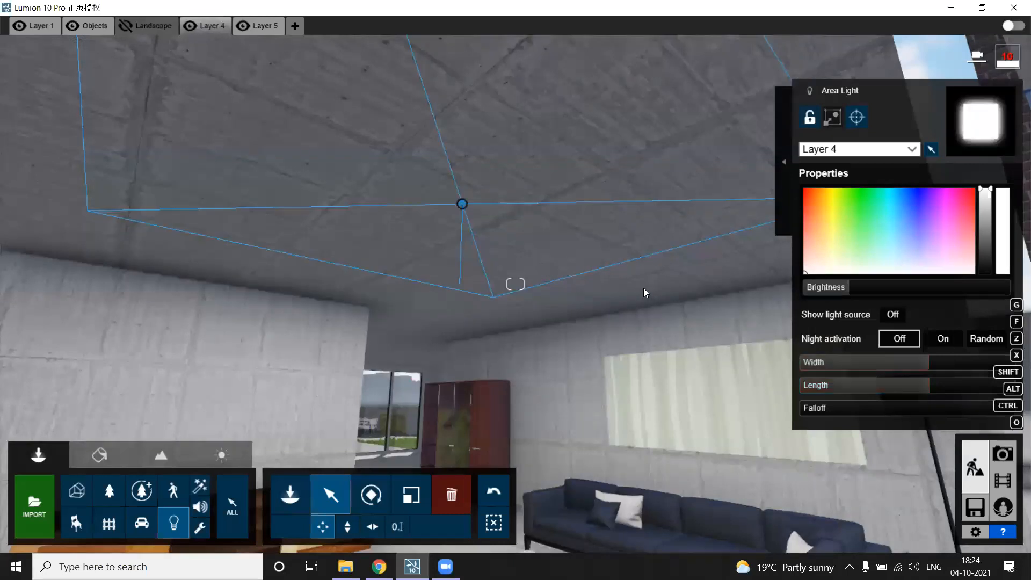
Step: Narrow the ceiling area light's width slightly and give it a pale warm orange colour
{"action": "right_click_drag", "start_coordinate": [644, 288], "coordinate": [698, 311]}
{"action": "key", "text": "s"}
{"action": "key", "text": "w"}
{"action": "right_click_drag", "start_coordinate": [412, 256], "coordinate": [351, 263]}
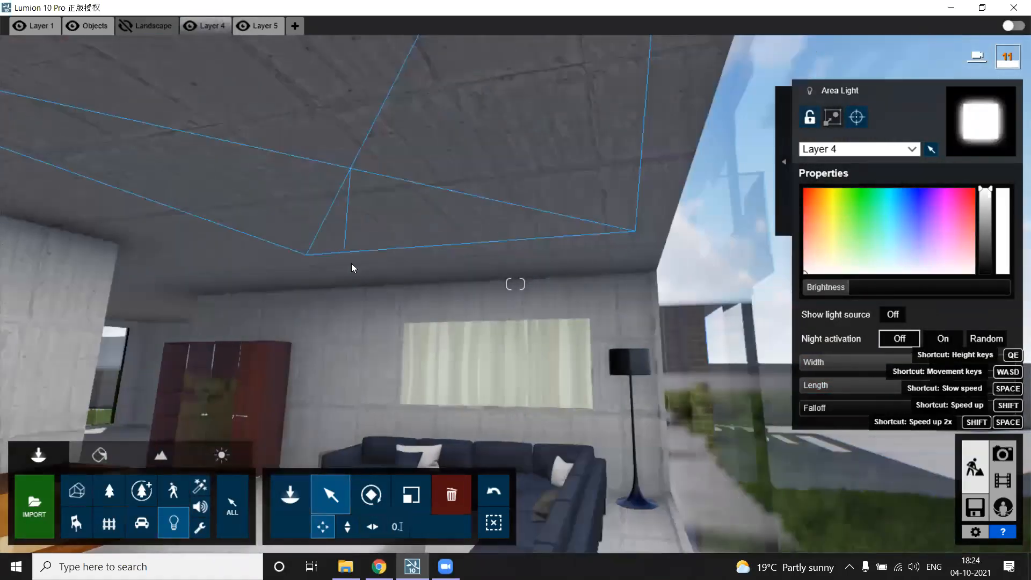
{"action": "key", "text": "s"}
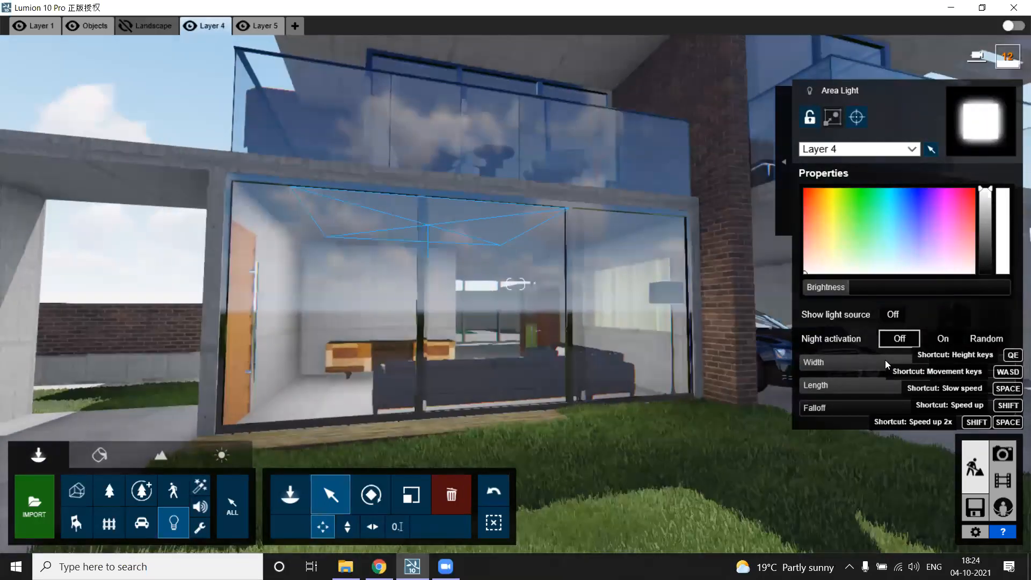
{"action": "left_click_drag", "start_coordinate": [884, 359], "coordinate": [907, 363]}
{"action": "left_click", "coordinate": [968, 259]}
{"action": "mouse_move", "coordinate": [914, 200]}
{"action": "left_mouse_down"}
{"action": "mouse_move", "coordinate": [839, 243]}
{"action": "mouse_move", "coordinate": [863, 271]}
{"action": "mouse_move", "coordinate": [846, 210]}
{"action": "mouse_move", "coordinate": [822, 251]}
{"action": "left_mouse_up"}
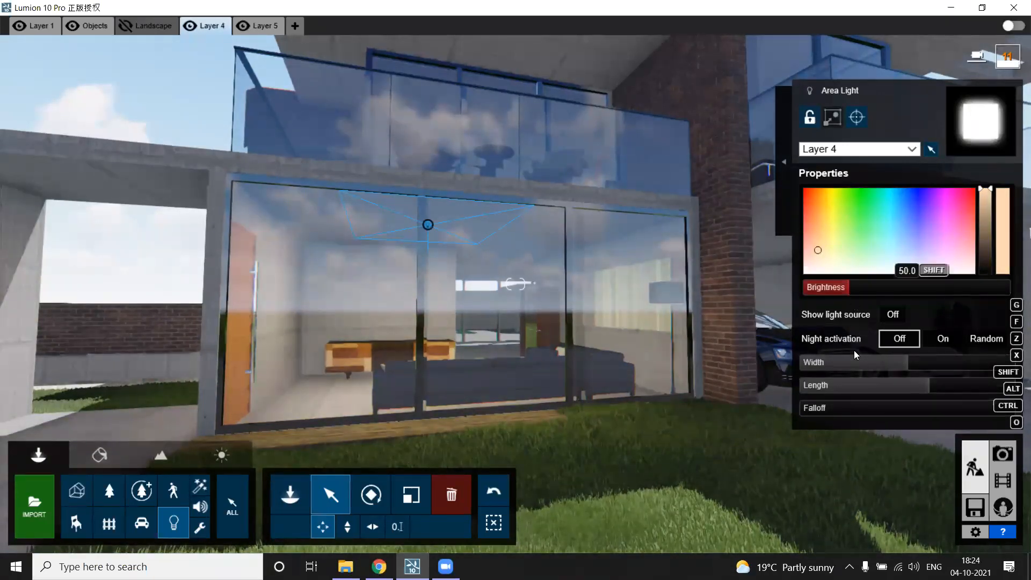
Step: Try stronger brightness up to about 792 on the ceiling area light and bring it back to a low level
{"action": "key", "text": "s"}
{"action": "right_click_drag", "start_coordinate": [518, 332], "coordinate": [482, 379]}
{"action": "key", "text": "w"}
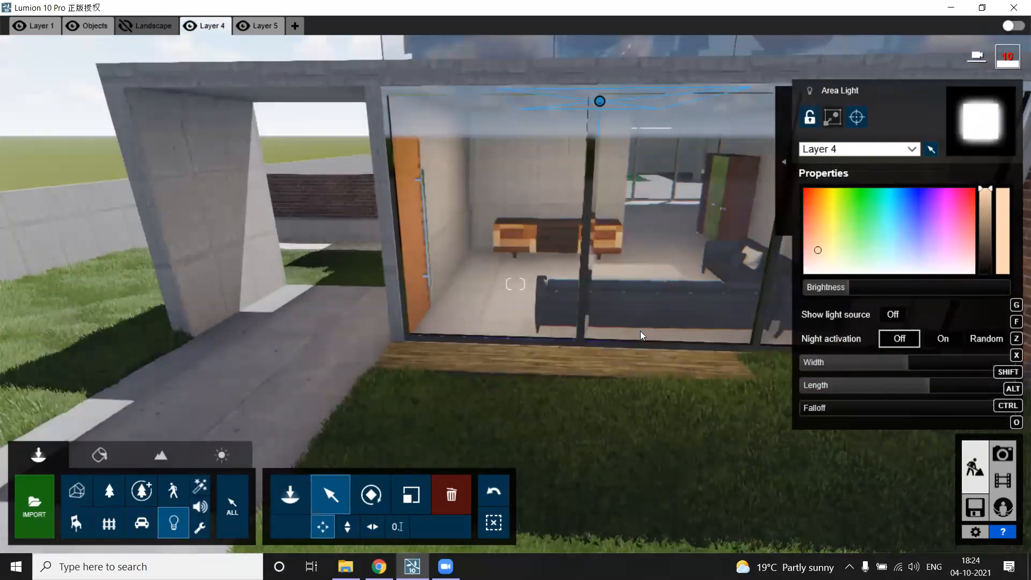
{"action": "left_click", "coordinate": [895, 285]}
{"action": "left_click", "coordinate": [851, 288]}
{"action": "left_click", "coordinate": [880, 288]}
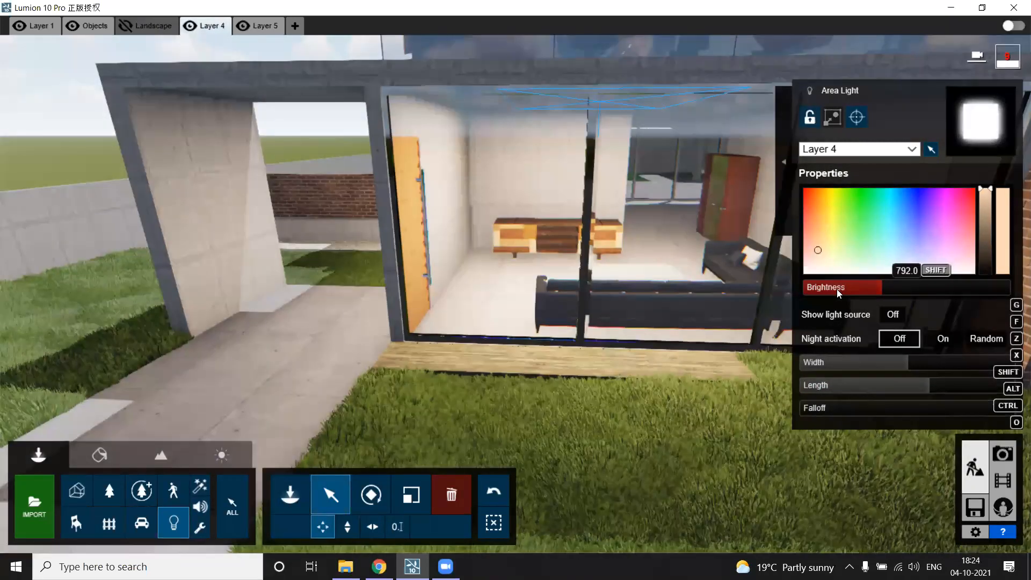
{"action": "left_click", "coordinate": [837, 288]}
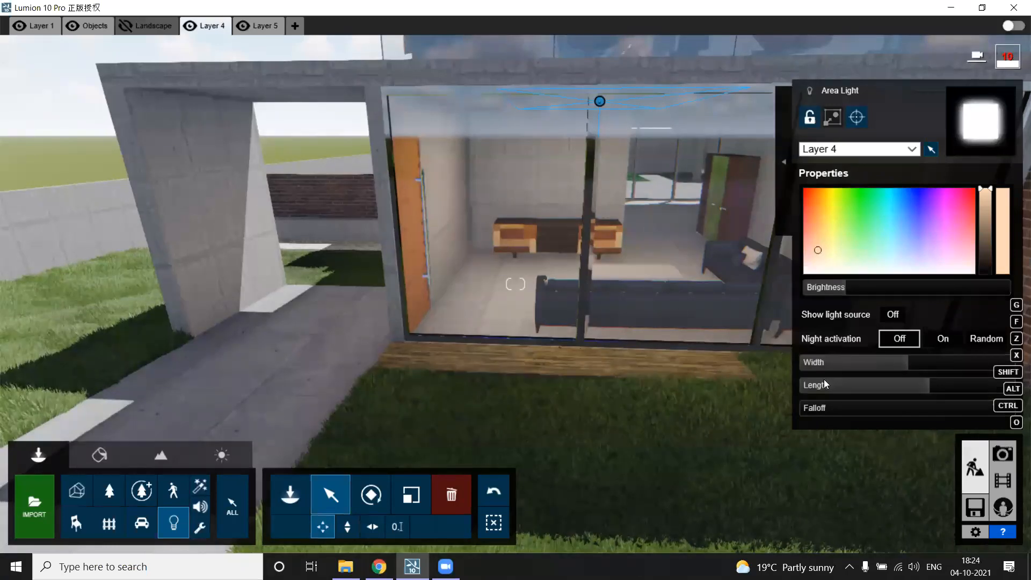
Step: Set the ceiling area light's falloff to a low value just above the minimum
{"action": "left_click", "coordinate": [811, 407]}
{"action": "left_click_drag", "start_coordinate": [913, 402], "coordinate": [710, 387]}
{"action": "left_click_drag", "start_coordinate": [818, 402], "coordinate": [816, 425]}
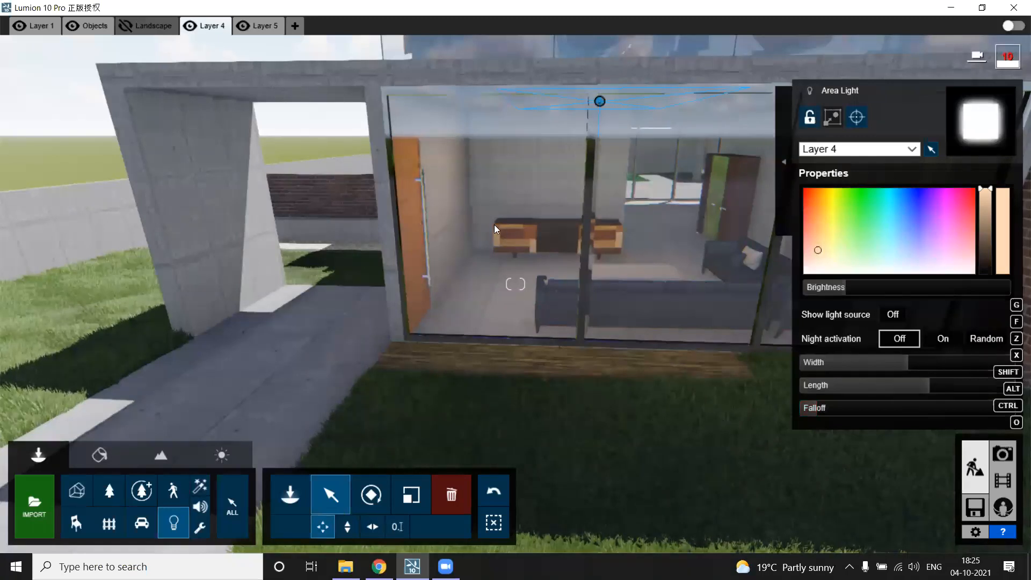
Step: Copy the ceiling area light straight down to about mid-height in the living room
{"action": "key", "text": "w"}
{"action": "right_click_drag", "start_coordinate": [342, 280], "coordinate": [553, 194]}
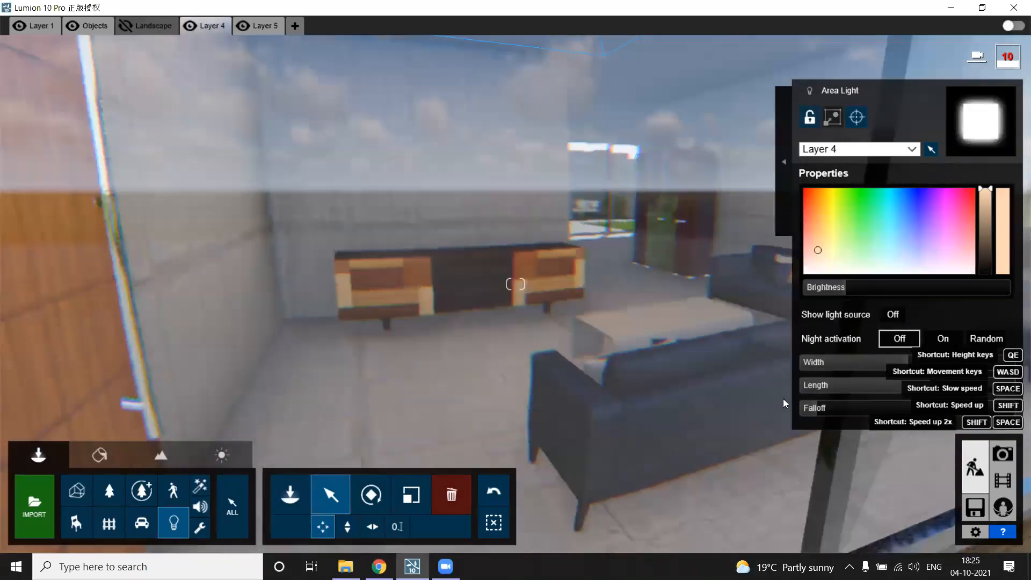
{"action": "key", "text": "w"}
{"action": "right_click_drag", "start_coordinate": [623, 516], "coordinate": [485, 227]}
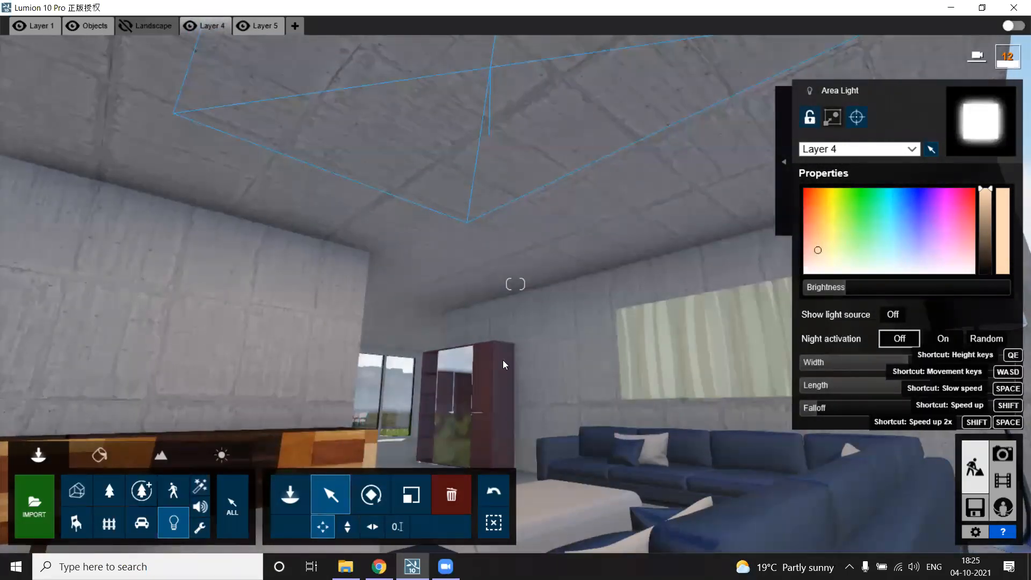
{"action": "key", "text": "q"}
{"action": "right_click_drag", "start_coordinate": [502, 360], "coordinate": [507, 376]}
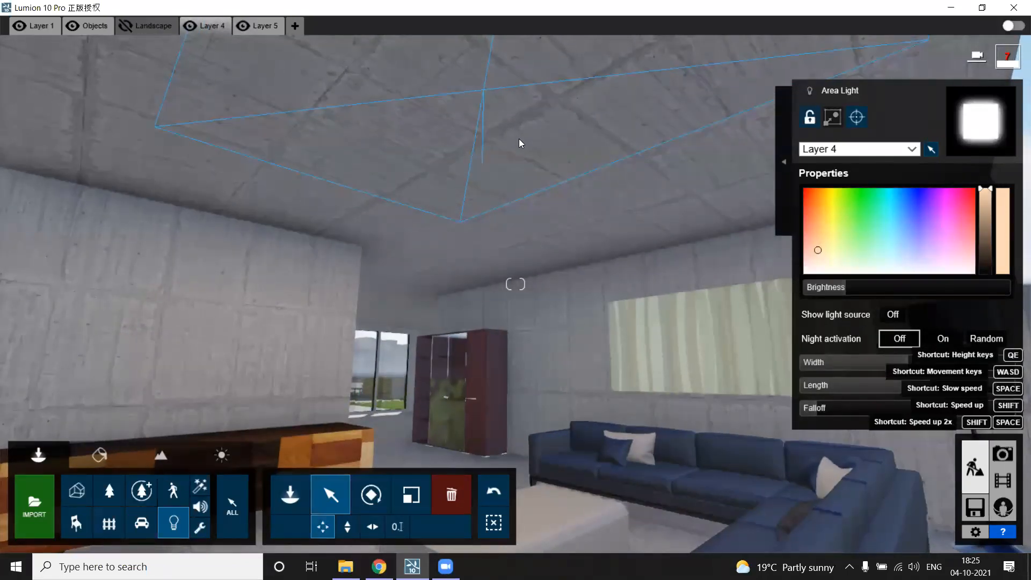
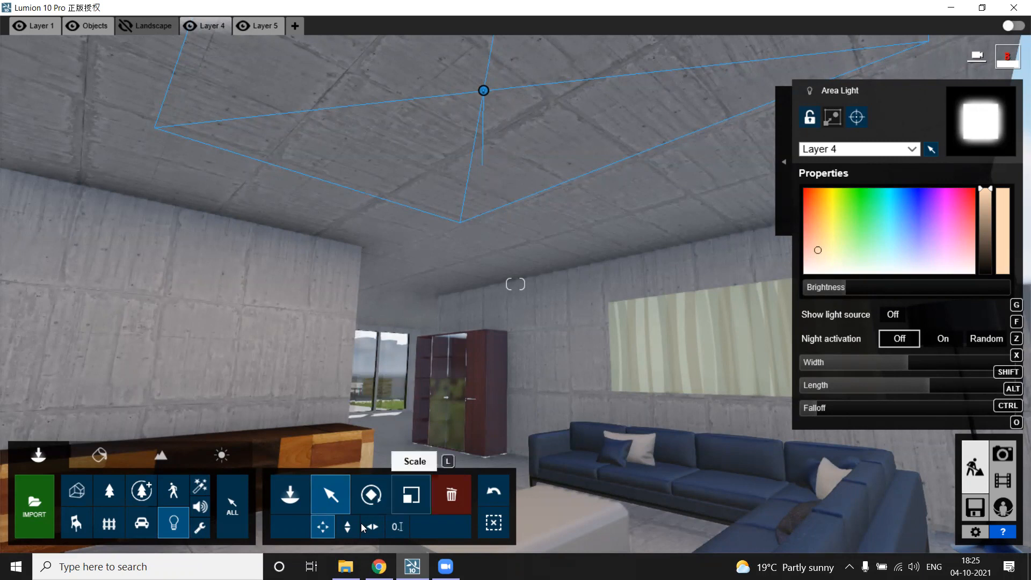
{"action": "left_click", "coordinate": [348, 527]}
{"action": "left_click_drag", "start_coordinate": [484, 110], "coordinate": [487, 155]}
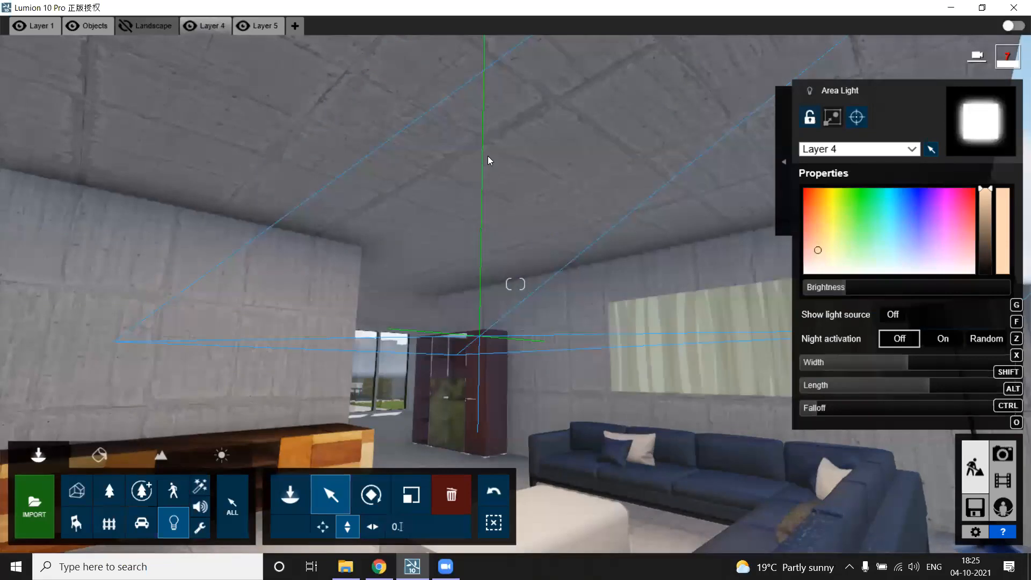
{"action": "right_click_drag", "start_coordinate": [480, 123], "coordinate": [498, 116]}
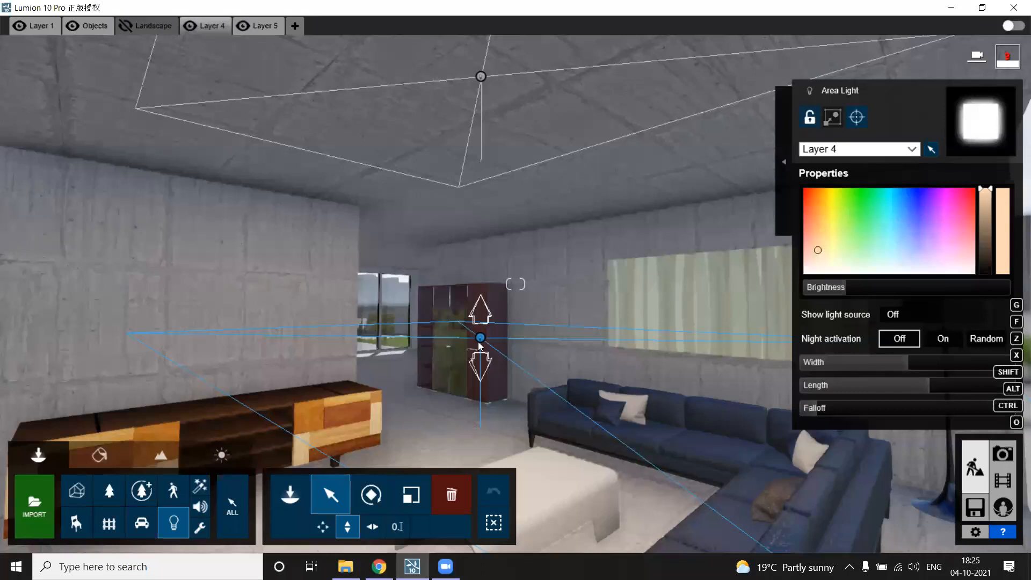
Step: Rotate the lower living room area light to face the ceiling and reduce its brightness to about 1.7
{"action": "key", "text": "r"}
{"action": "left_click_drag", "start_coordinate": [481, 261], "coordinate": [480, 260]}
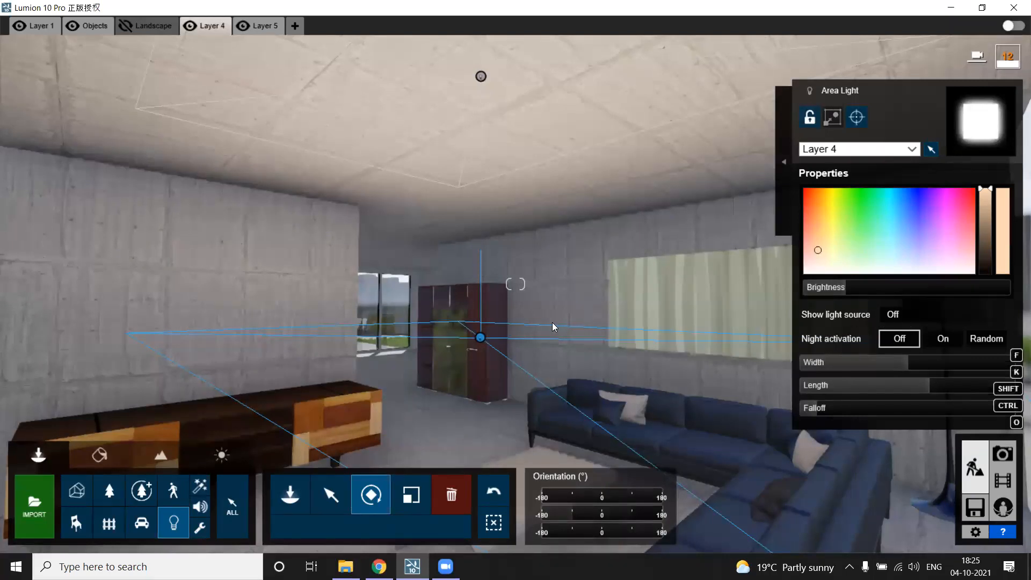
{"action": "left_click_drag", "start_coordinate": [840, 290], "coordinate": [824, 288]}
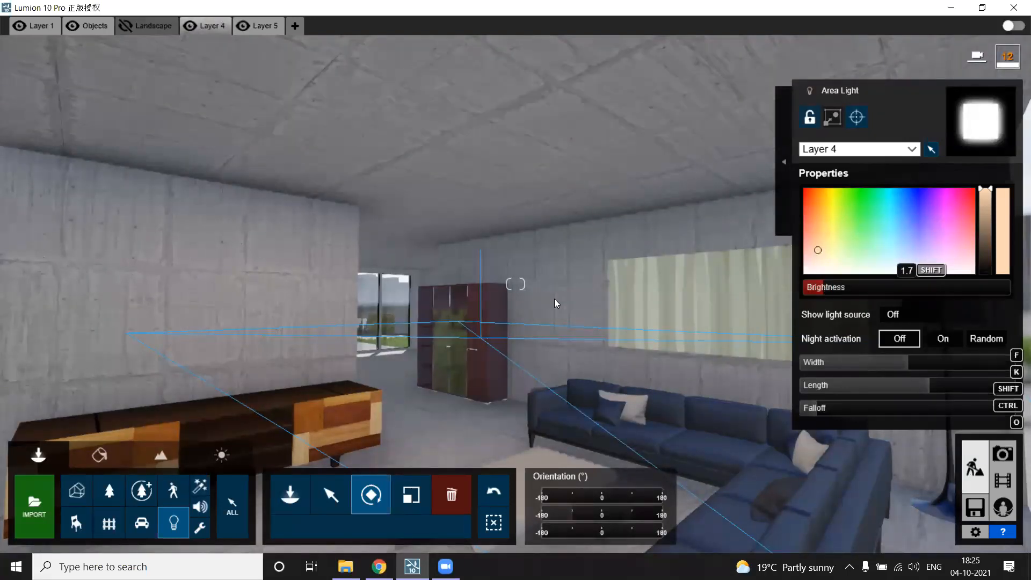
Step: Select both living room area lights from outside and copy the pair into the garage above the cars
{"action": "key", "text": "s"}
{"action": "right_click_drag", "start_coordinate": [535, 307], "coordinate": [467, 329]}
{"action": "key", "text": "s"}
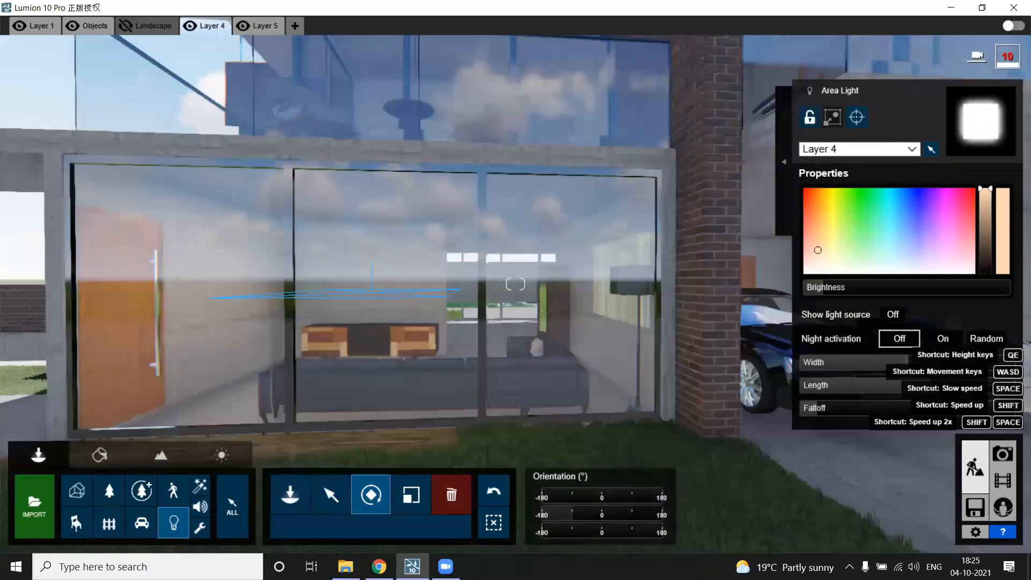
{"action": "key", "text": "a"}
{"action": "key", "text": "d"}
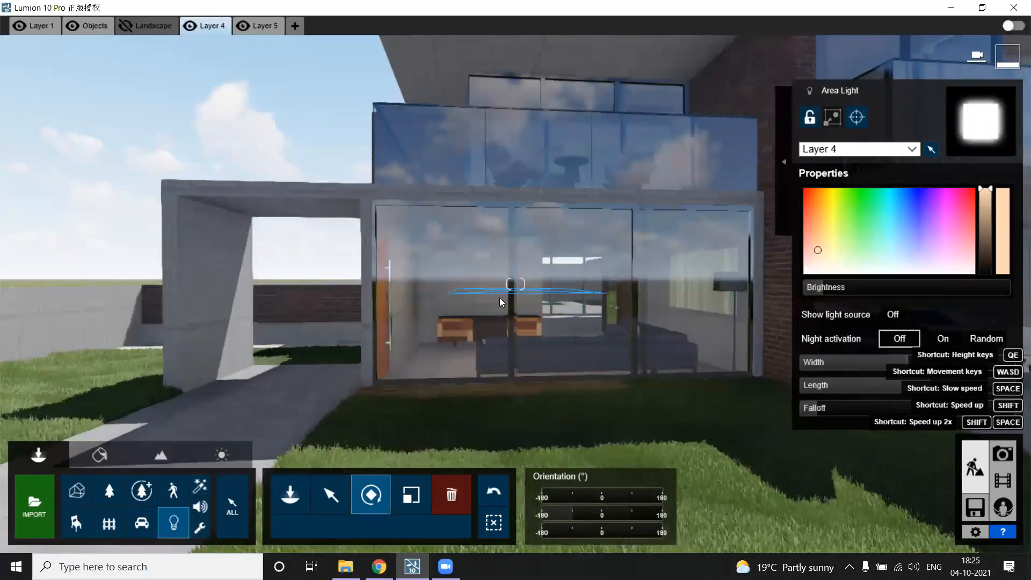
{"action": "left_click_drag", "start_coordinate": [469, 207], "coordinate": [576, 300], "text": "ctrl"}
{"action": "key", "text": "d"}
{"action": "key", "text": "d"}
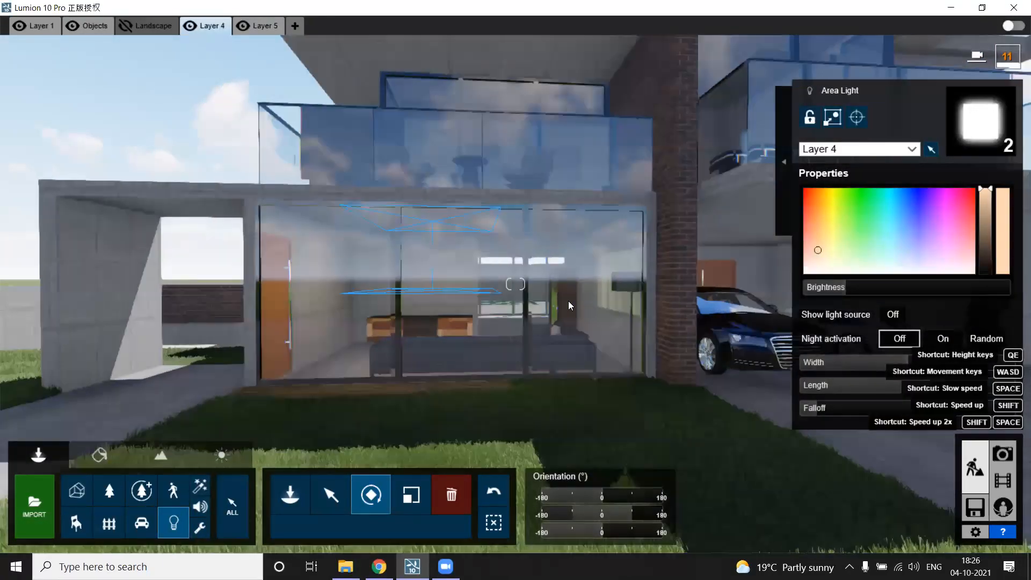
{"action": "key", "text": "d"}
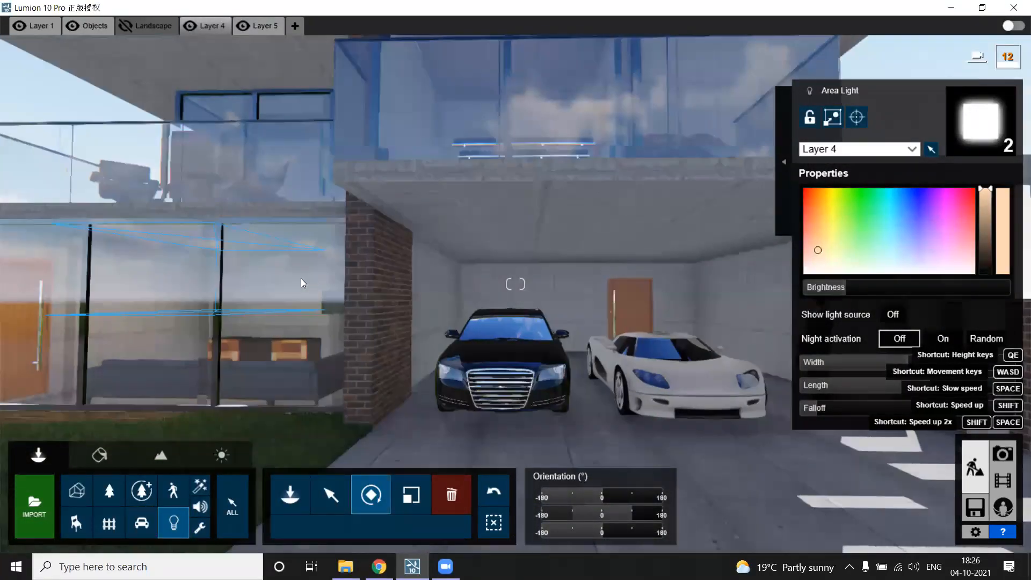
{"action": "key", "text": "m"}
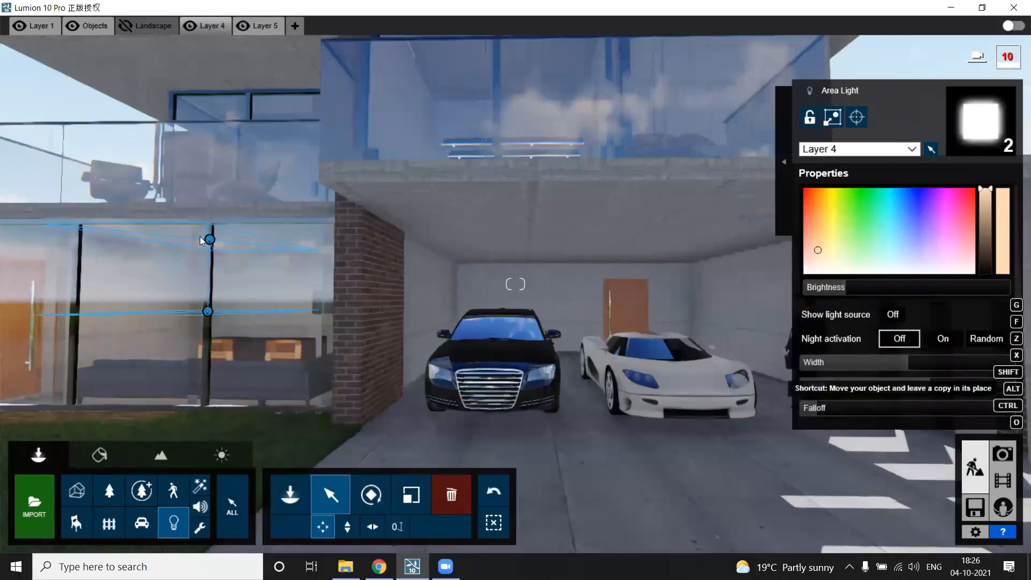
{"action": "left_click_drag", "start_coordinate": [202, 236], "coordinate": [581, 235], "text": "alt"}
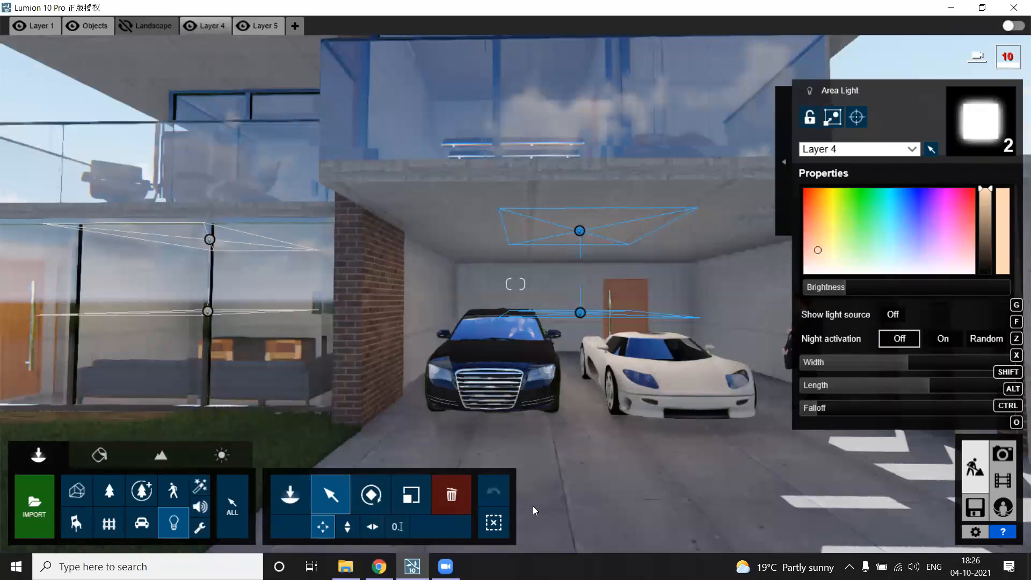
Step: Increase the width and length of both garage area lights and nudge the pair into position
{"action": "left_click_drag", "start_coordinate": [907, 362], "coordinate": [952, 387]}
{"action": "key", "text": "a"}
{"action": "right_click_drag", "start_coordinate": [952, 386], "coordinate": [1004, 386]}
{"action": "key", "text": "q"}
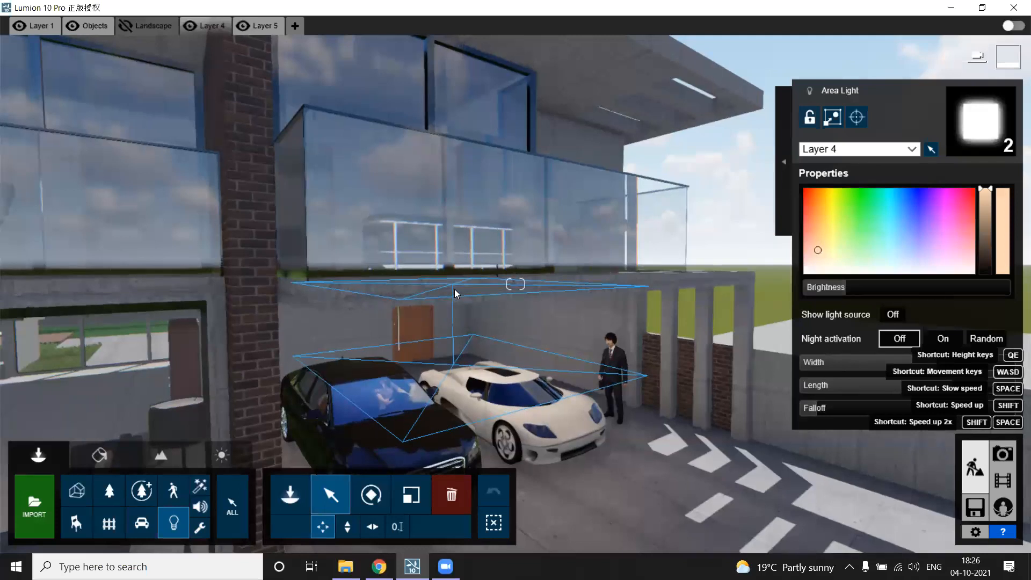
{"action": "left_click_drag", "start_coordinate": [445, 284], "coordinate": [443, 279]}
Step: Deselect the garage light pair and adjust only the lower, upward-facing area light's height
{"action": "right_click_drag", "start_coordinate": [443, 279], "coordinate": [349, 303]}
{"action": "key", "text": "w"}
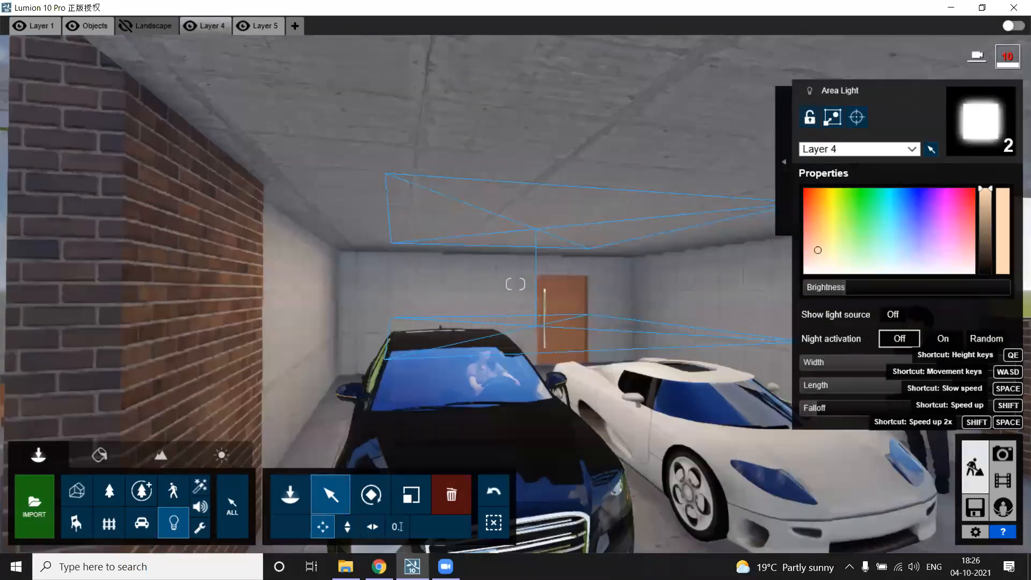
{"action": "key", "text": "w"}
{"action": "key", "text": "e"}
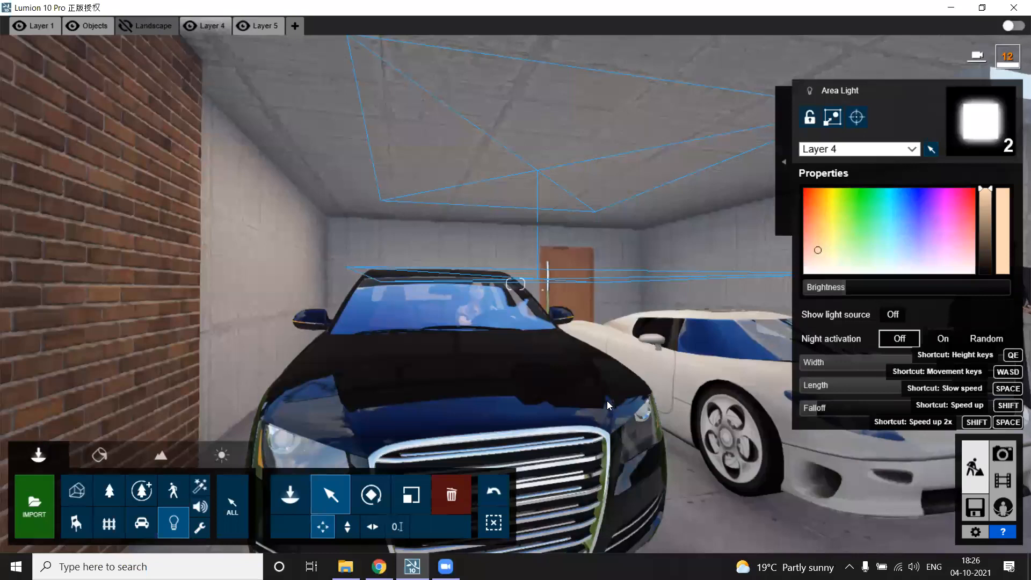
{"action": "key", "text": "q"}
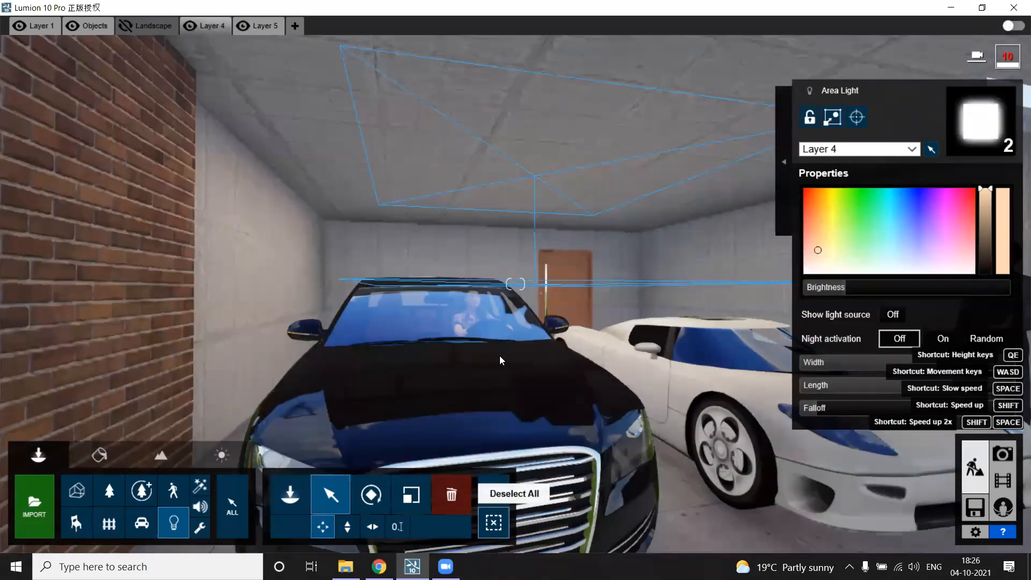
{"action": "key", "text": "q"}
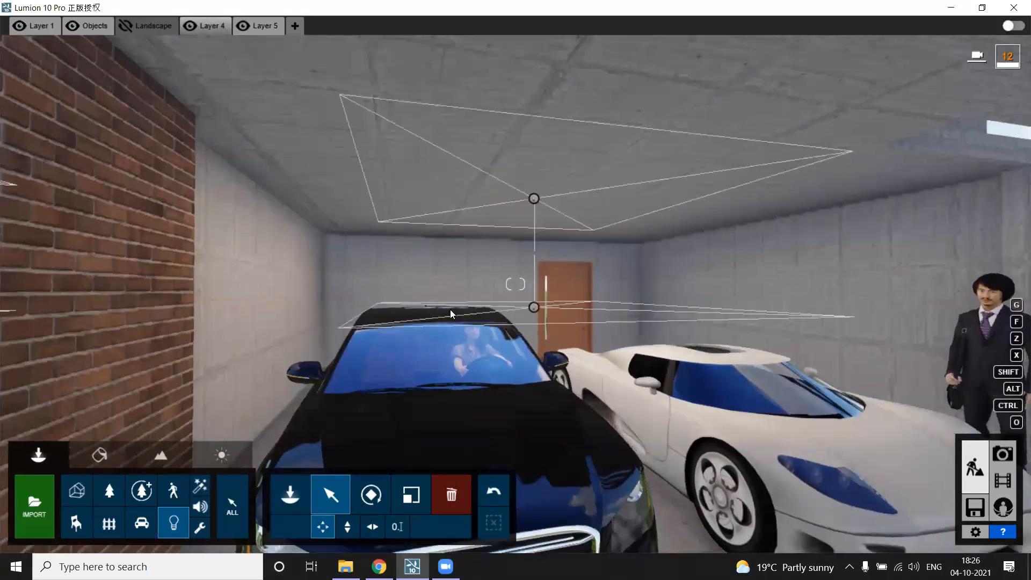
{"action": "left_click", "coordinate": [346, 527]}
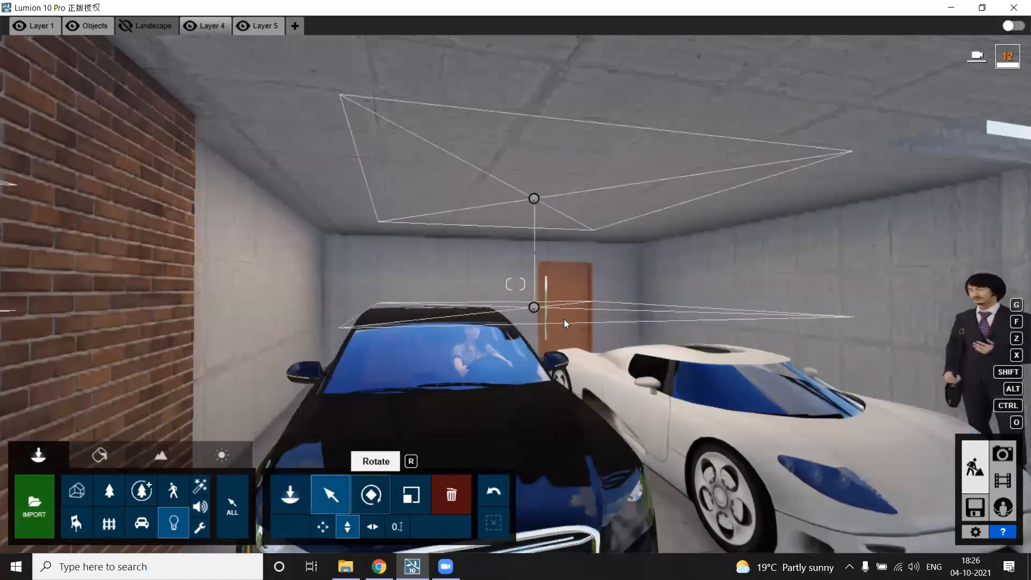
{"action": "left_click_drag", "start_coordinate": [534, 307], "coordinate": [528, 92]}
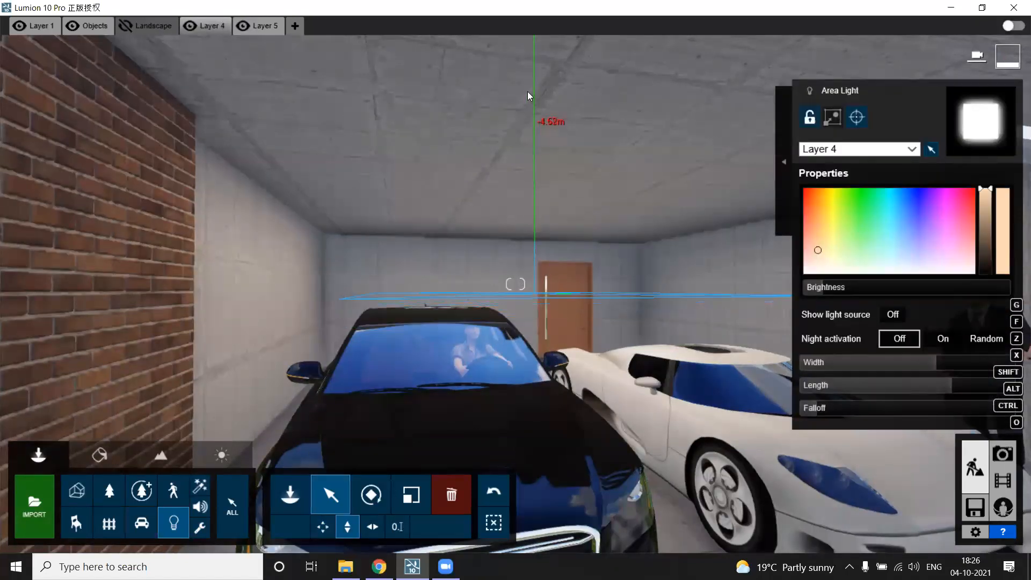
Step: Select both garage area lights and copy the pair up to the ceiling of the upper-floor office
{"action": "key", "text": "s"}
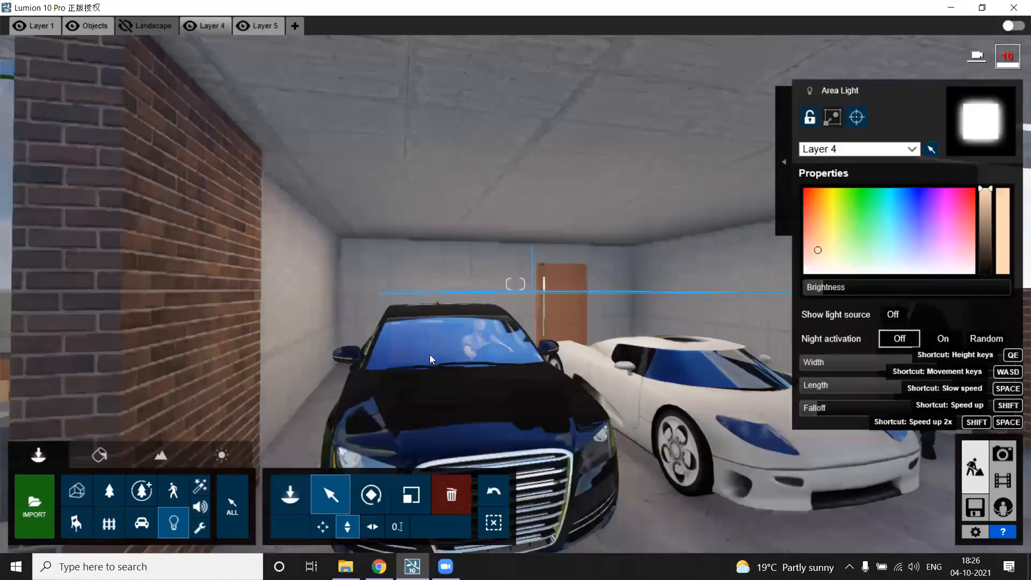
{"action": "key", "text": "q"}
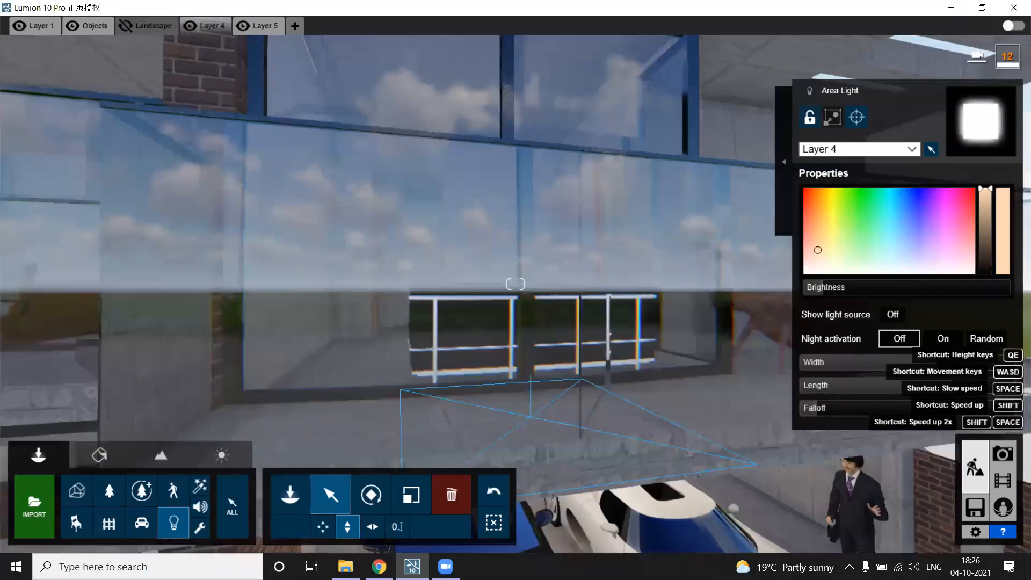
{"action": "key", "text": "w"}
{"action": "right_click_drag", "start_coordinate": [516, 284], "coordinate": [645, 354]}
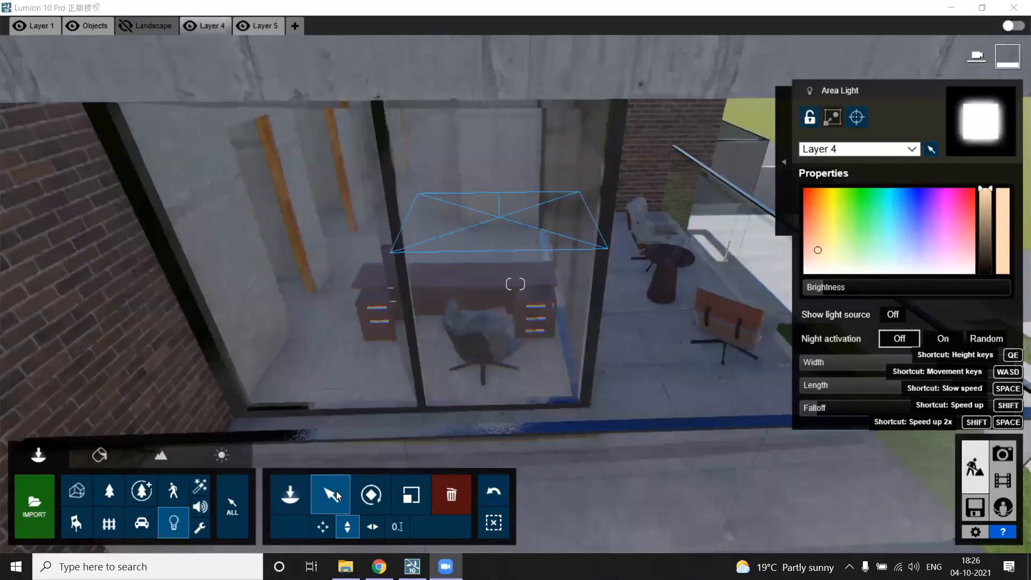
{"action": "left_click_drag", "start_coordinate": [370, 310], "coordinate": [739, 466], "text": "ctrl"}
{"action": "mouse_move", "coordinate": [739, 466]}
{"action": "right_mouse_down"}
{"action": "mouse_move", "coordinate": [719, 429]}
{"action": "mouse_move", "coordinate": [725, 301]}
{"action": "right_mouse_up"}
{"action": "right_click_drag", "start_coordinate": [516, 284], "coordinate": [521, 332]}
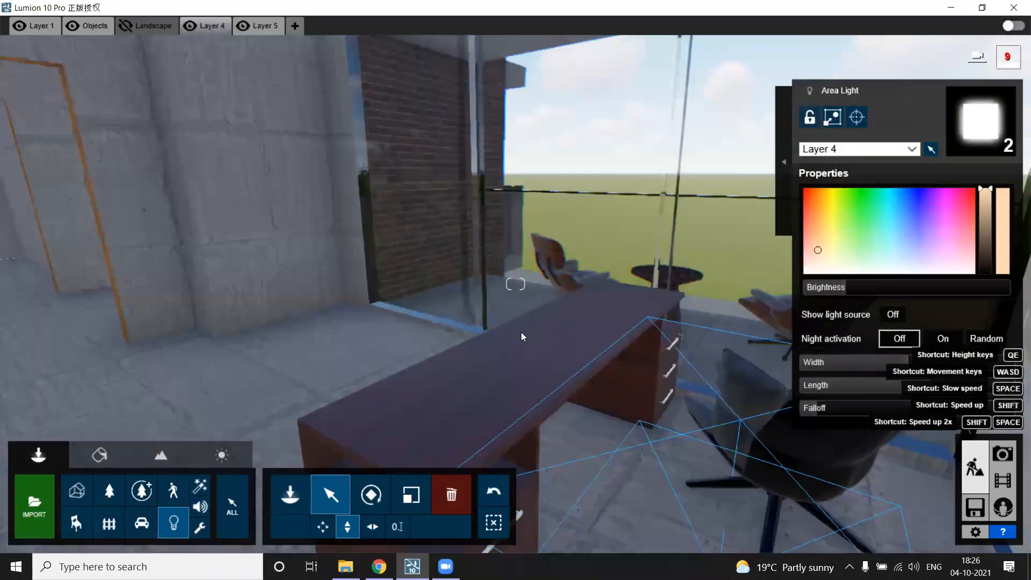
{"action": "left_click_drag", "start_coordinate": [691, 341], "coordinate": [692, 149]}
{"action": "left_click_drag", "start_coordinate": [591, 189], "coordinate": [590, 132], "text": "alt"}
{"action": "right_click_drag", "start_coordinate": [590, 131], "coordinate": [593, 75]}
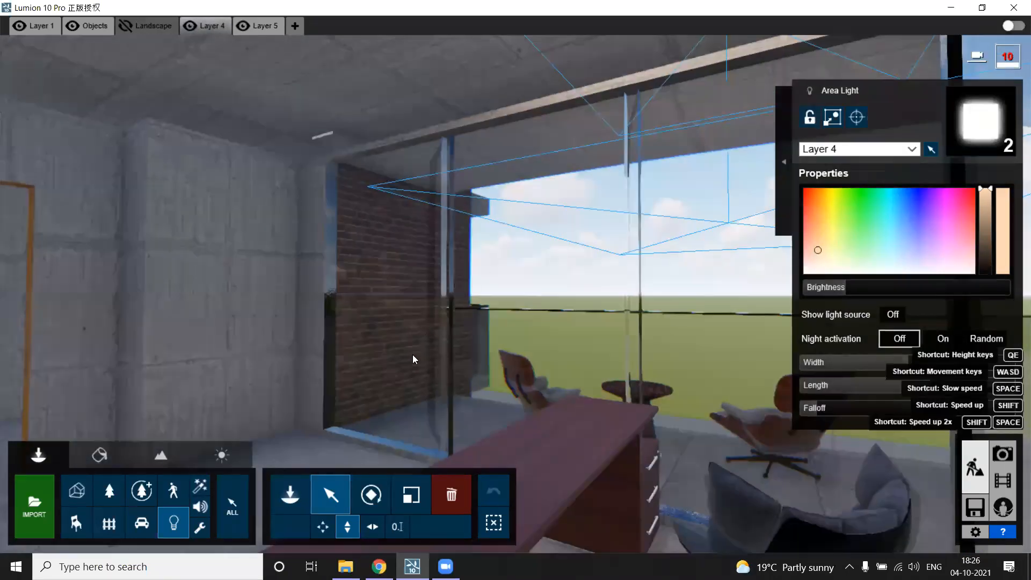
Step: Shift the office light pair horizontally into place, slightly increase its width and reduce its length to fit the room
{"action": "right_click_drag", "start_coordinate": [505, 278], "coordinate": [545, 208]}
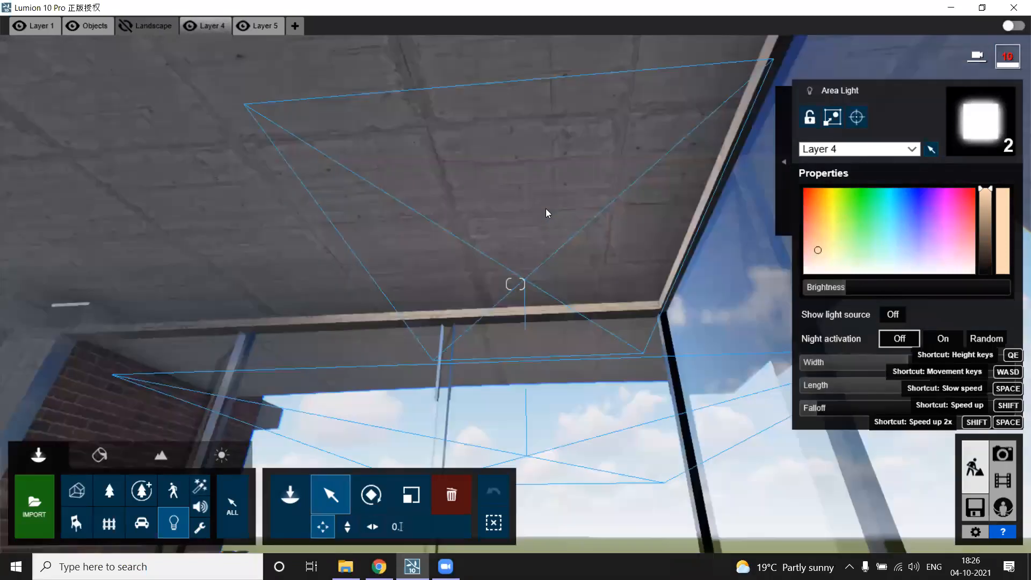
{"action": "left_click_drag", "start_coordinate": [517, 284], "coordinate": [184, 145]}
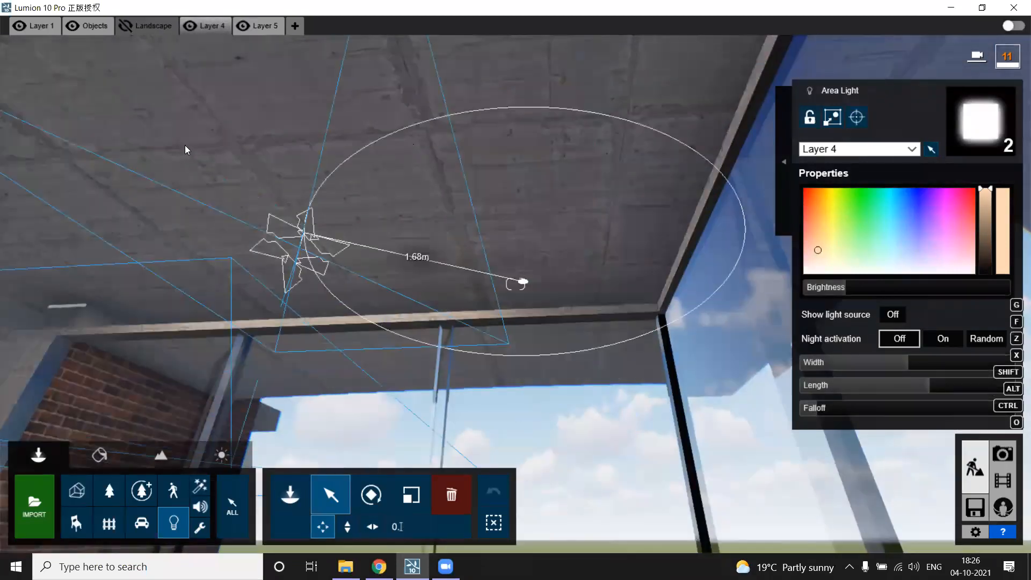
{"action": "key", "text": "d"}
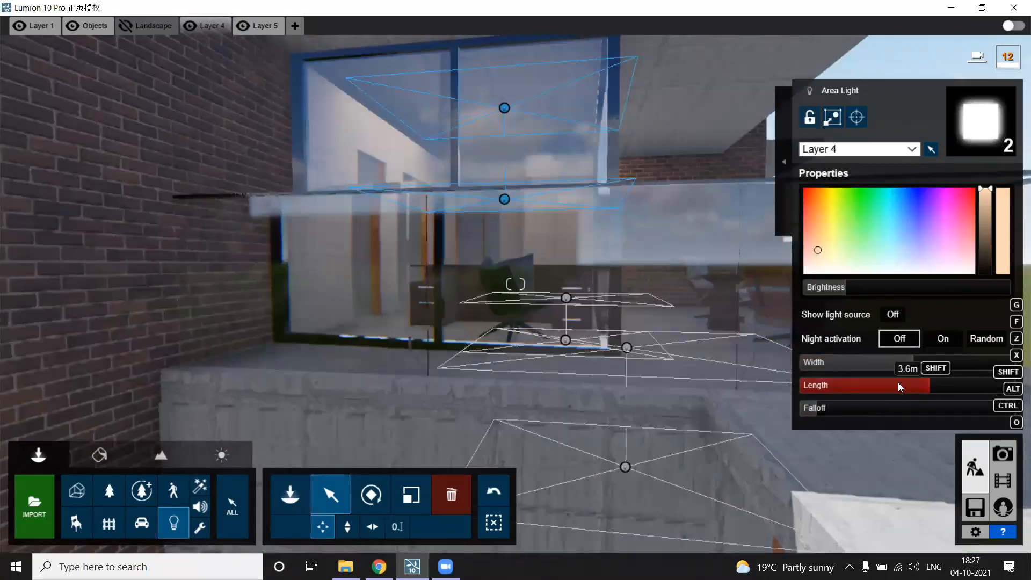
{"action": "left_click", "coordinate": [898, 383]}
{"action": "right_click_drag", "start_coordinate": [902, 382], "coordinate": [911, 368]}
{"action": "key", "text": "w"}
{"action": "left_click_drag", "start_coordinate": [909, 364], "coordinate": [887, 388]}
{"action": "right_click_drag", "start_coordinate": [856, 367], "coordinate": [856, 367]}
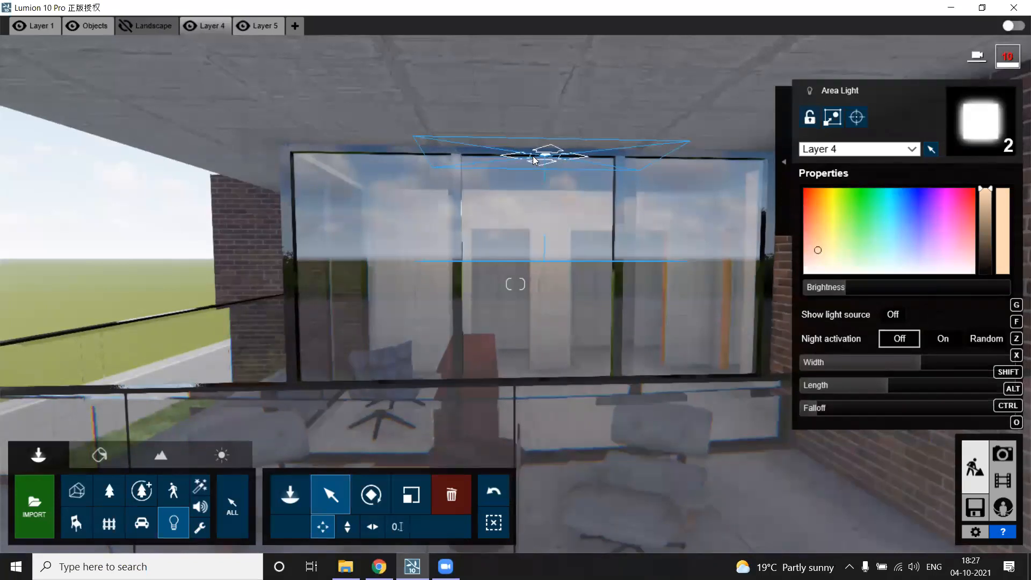
Step: Examine the house from outside, above and inside the upper floor to check the placement of the area light pairs
{"action": "right_click_drag", "start_coordinate": [536, 160], "coordinate": [599, 185]}
{"action": "key", "text": "s"}
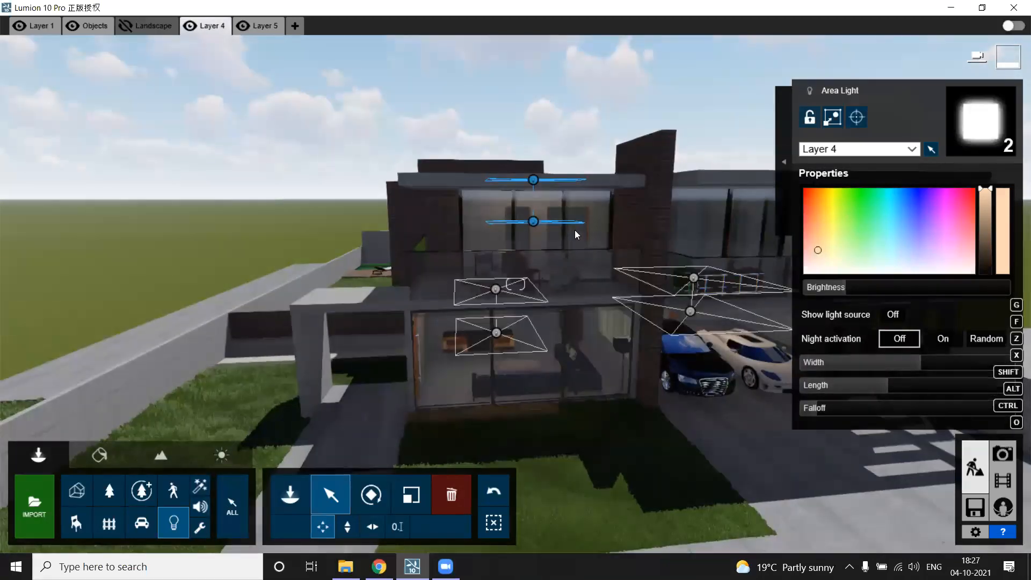
{"action": "right_click_drag", "start_coordinate": [553, 221], "coordinate": [596, 214]}
{"action": "right_click_drag", "start_coordinate": [516, 285], "coordinate": [470, 279]}
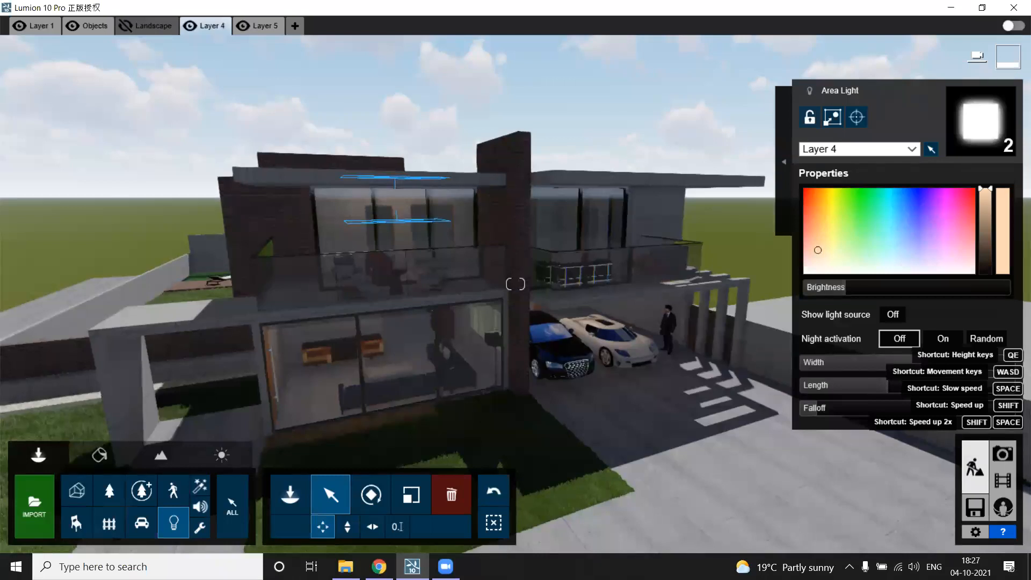
{"action": "right_click_drag", "start_coordinate": [515, 284], "coordinate": [416, 266]}
{"action": "key", "text": "w"}
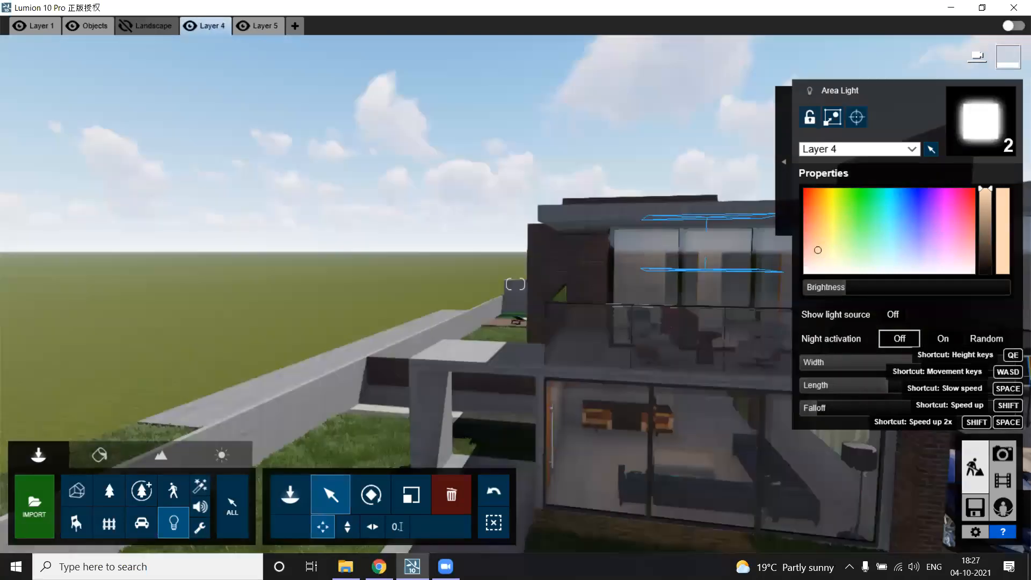
{"action": "key", "text": "w"}
{"action": "right_click_drag", "start_coordinate": [516, 284], "coordinate": [601, 257]}
{"action": "key", "text": "w"}
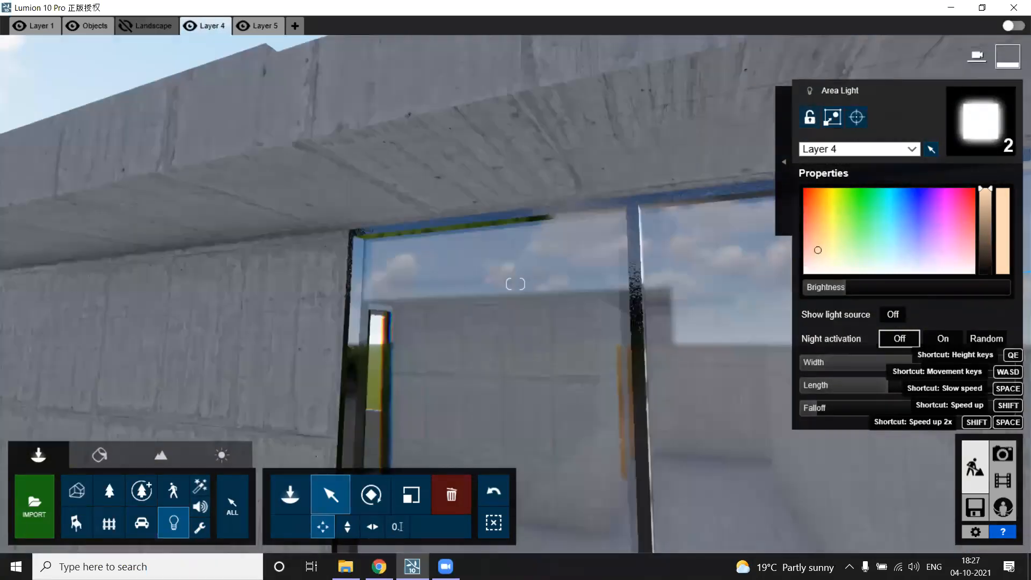
{"action": "key", "text": "w"}
{"action": "right_click_drag", "start_coordinate": [516, 284], "coordinate": [666, 311]}
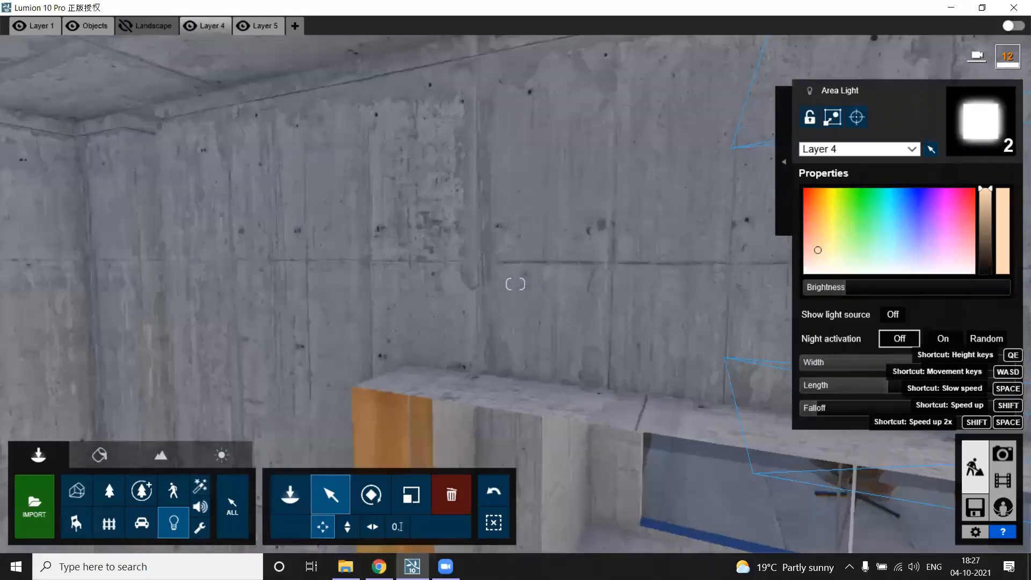
{"action": "right_click_drag", "start_coordinate": [515, 284], "coordinate": [634, 288]}
{"action": "key", "text": "w"}
{"action": "key", "text": "w"}
{"action": "right_click_drag", "start_coordinate": [515, 284], "coordinate": [617, 304]}
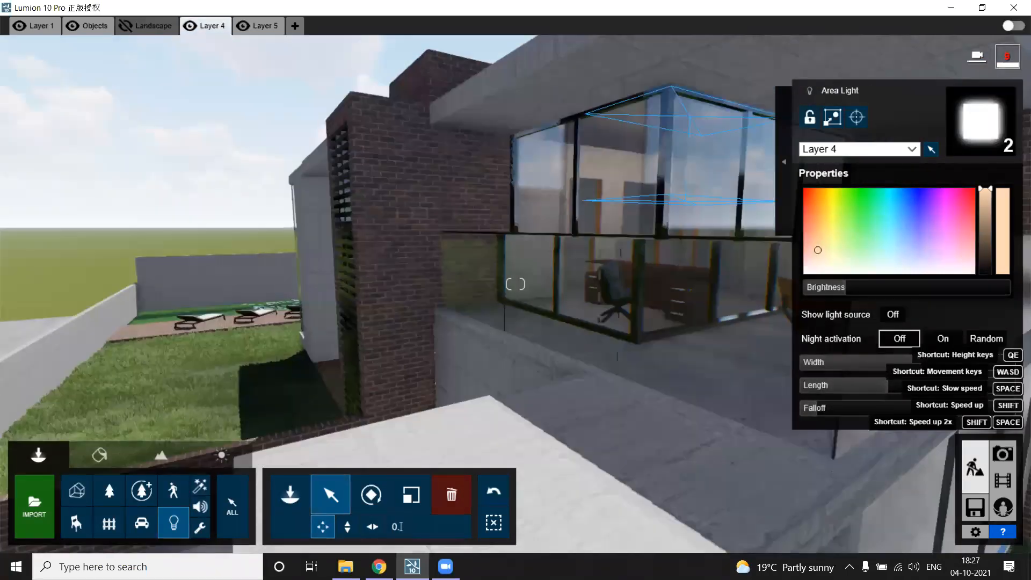
{"action": "key", "text": "s"}
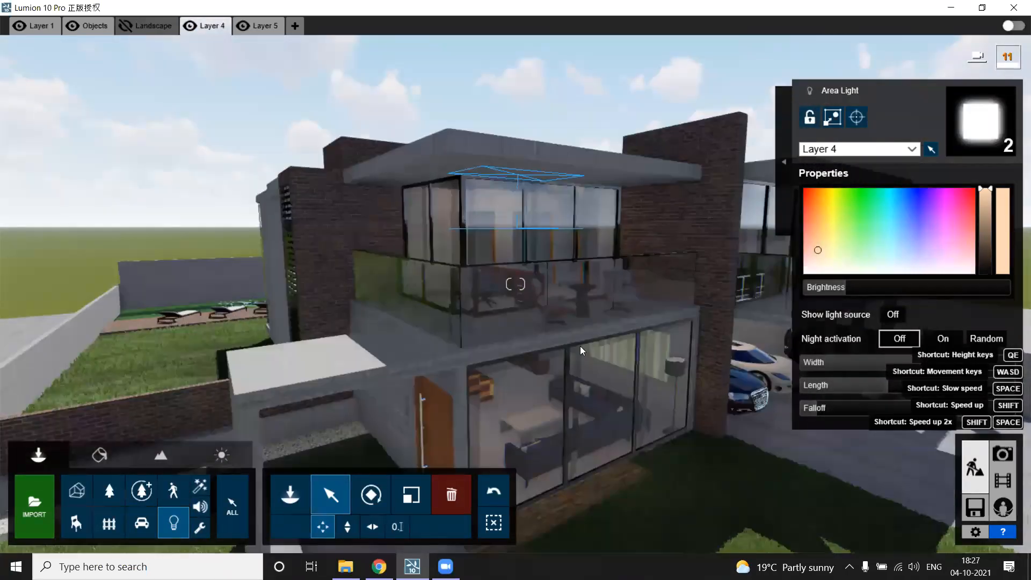
{"action": "key", "text": "d"}
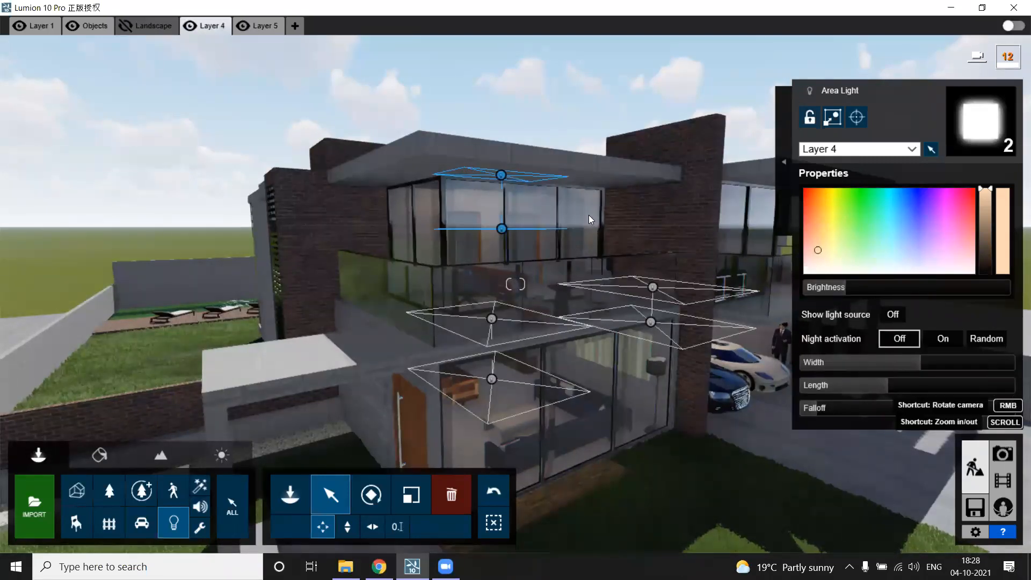
{"action": "right_click_drag", "start_coordinate": [614, 219], "coordinate": [457, 311]}
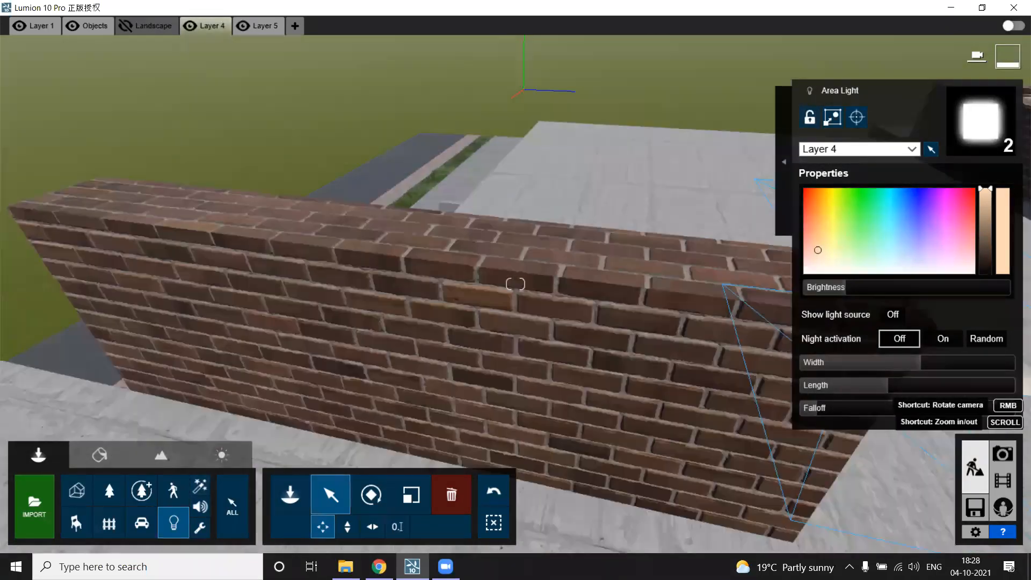
{"action": "right_click_drag", "start_coordinate": [515, 284], "coordinate": [558, 242]}
{"action": "right_click_drag", "start_coordinate": [516, 284], "coordinate": [542, 328]}
{"action": "right_click_drag", "start_coordinate": [515, 284], "coordinate": [473, 317]}
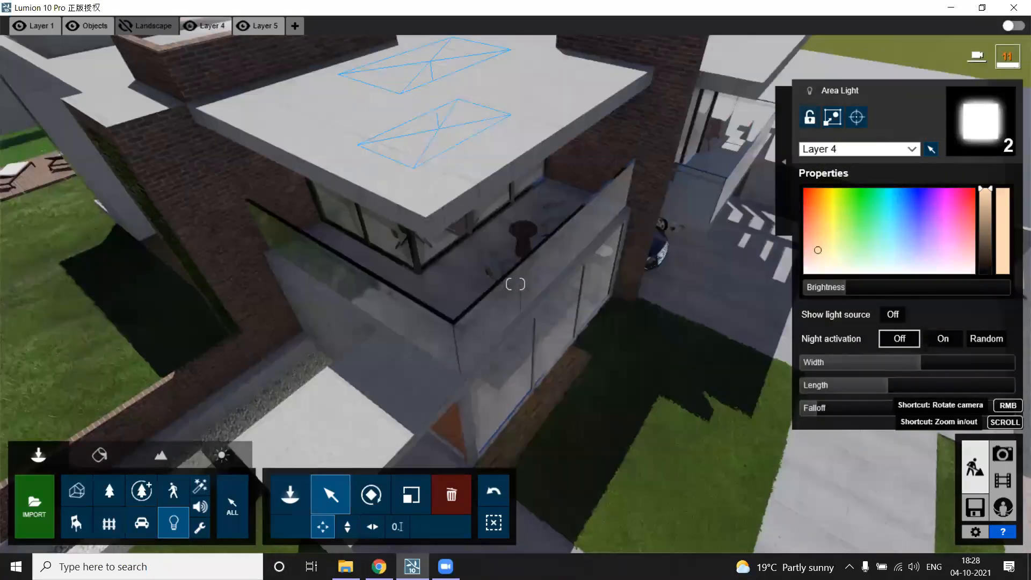
{"action": "right_click_drag", "start_coordinate": [516, 284], "coordinate": [815, 207]}
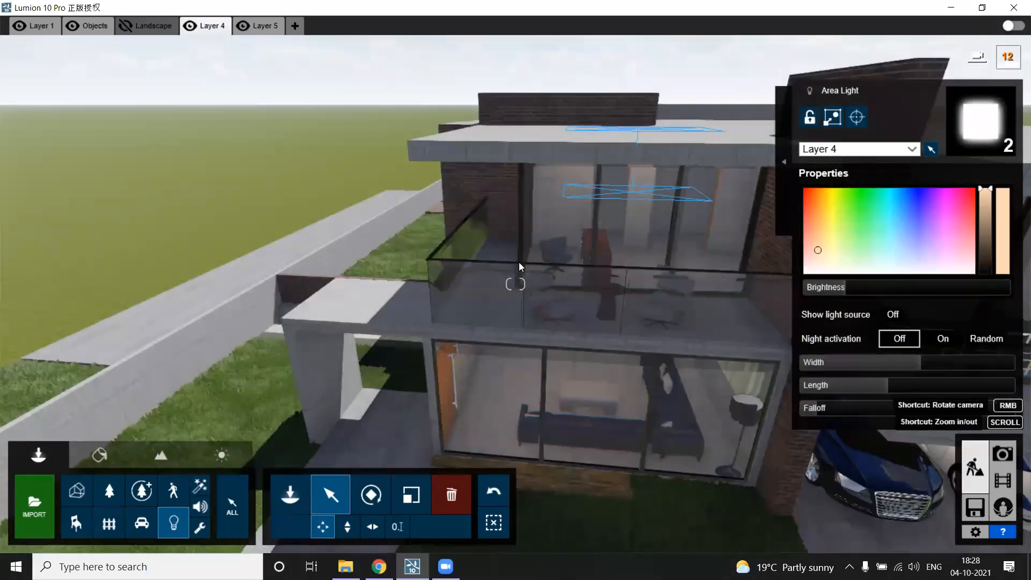
{"action": "key", "text": "w"}
{"action": "right_click_drag", "start_coordinate": [616, 297], "coordinate": [512, 280]}
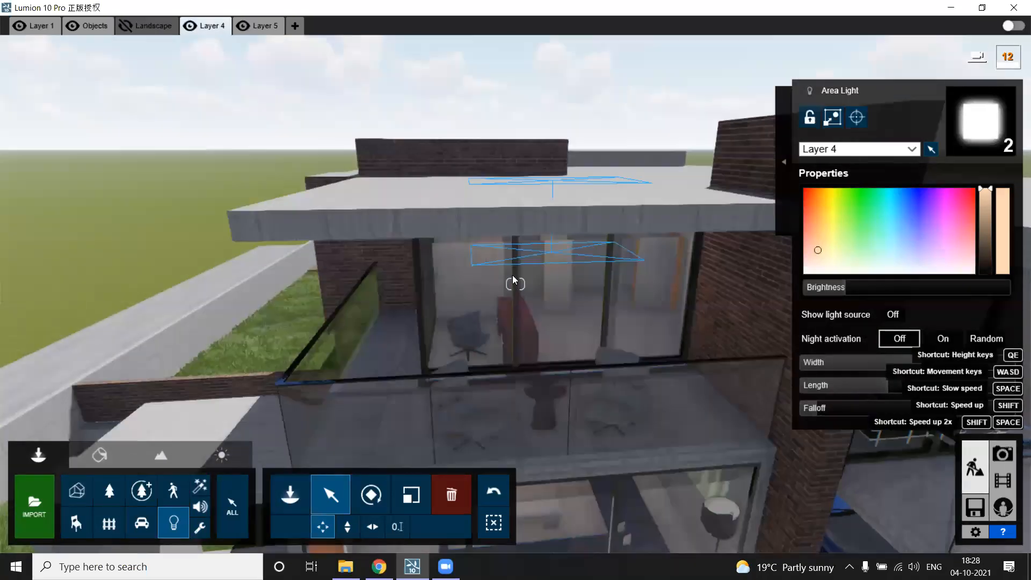
{"action": "key", "text": "w"}
{"action": "key", "text": "s"}
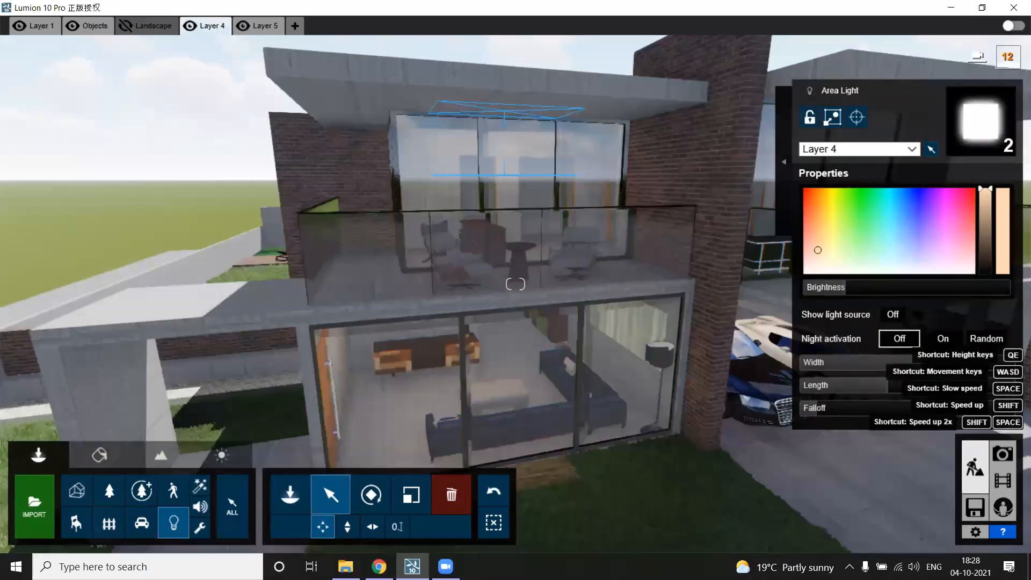
{"action": "key", "text": "s"}
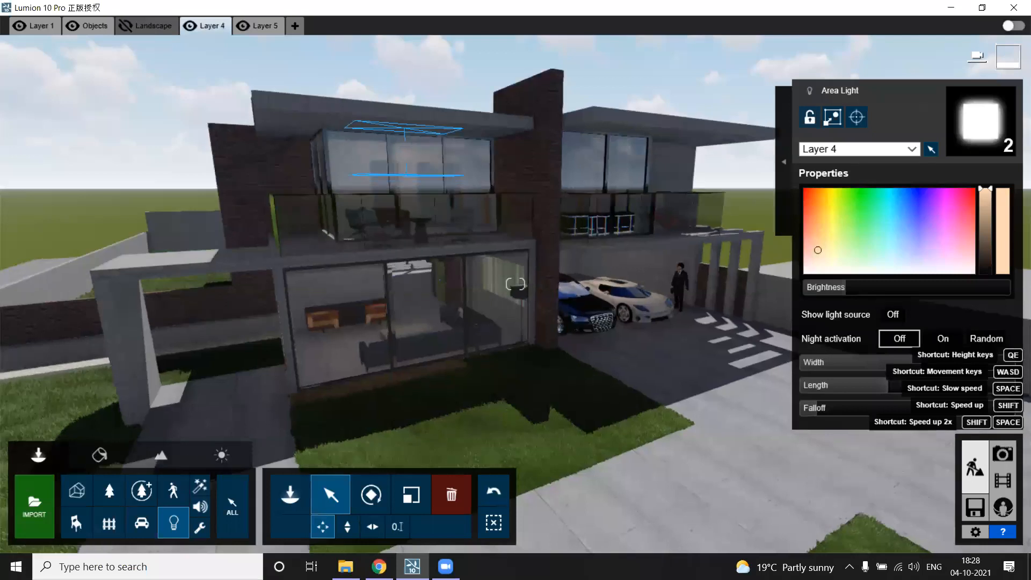
Step: Copy the office light pair across into the neighbouring upper-floor room above the garage
{"action": "key", "text": "w"}
{"action": "key", "text": "w"}
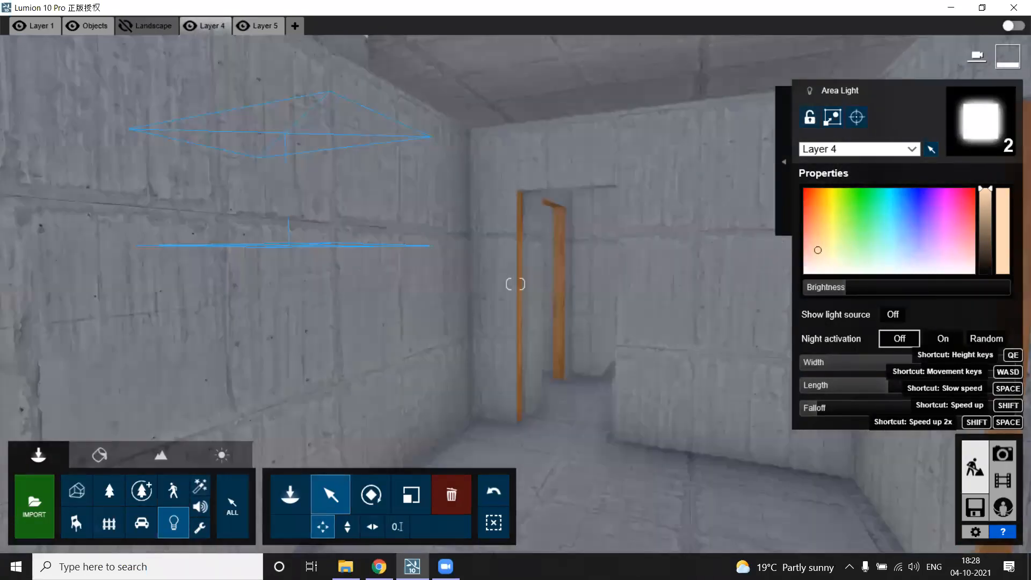
{"action": "key", "text": "s"}
{"action": "right_click_drag", "start_coordinate": [478, 344], "coordinate": [467, 231]}
{"action": "left_click_drag", "start_coordinate": [361, 294], "coordinate": [542, 93]}
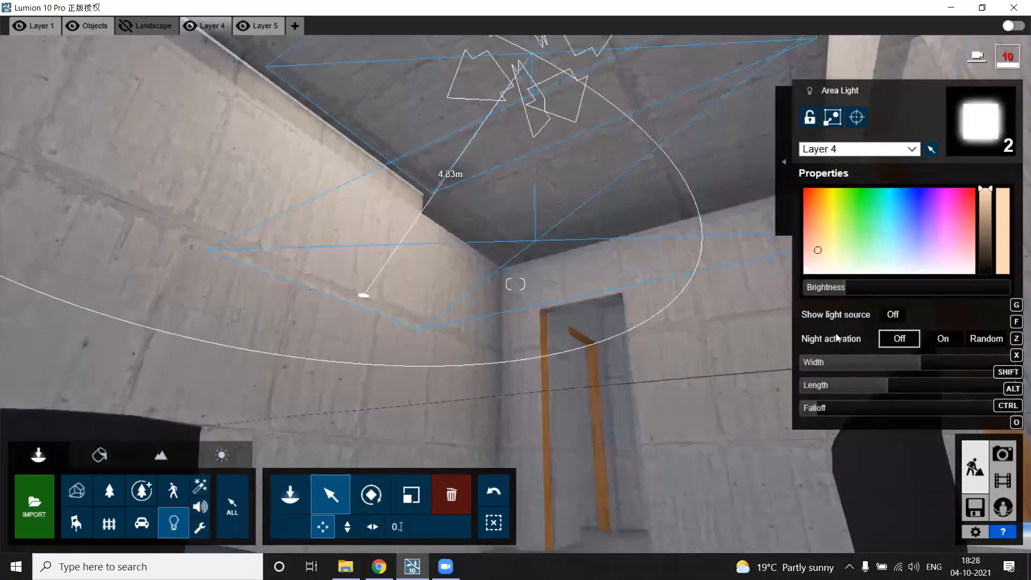
Step: Reduce the width and slightly increase the length of the area light pair in the room above the garage
{"action": "left_click_drag", "start_coordinate": [904, 362], "coordinate": [901, 365]}
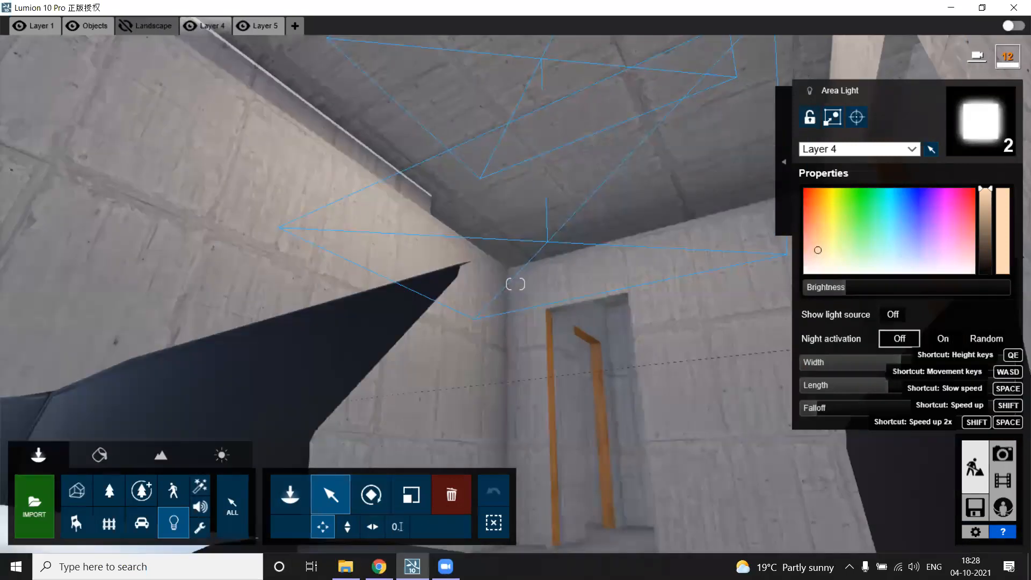
{"action": "key", "text": "s"}
{"action": "key", "text": "s"}
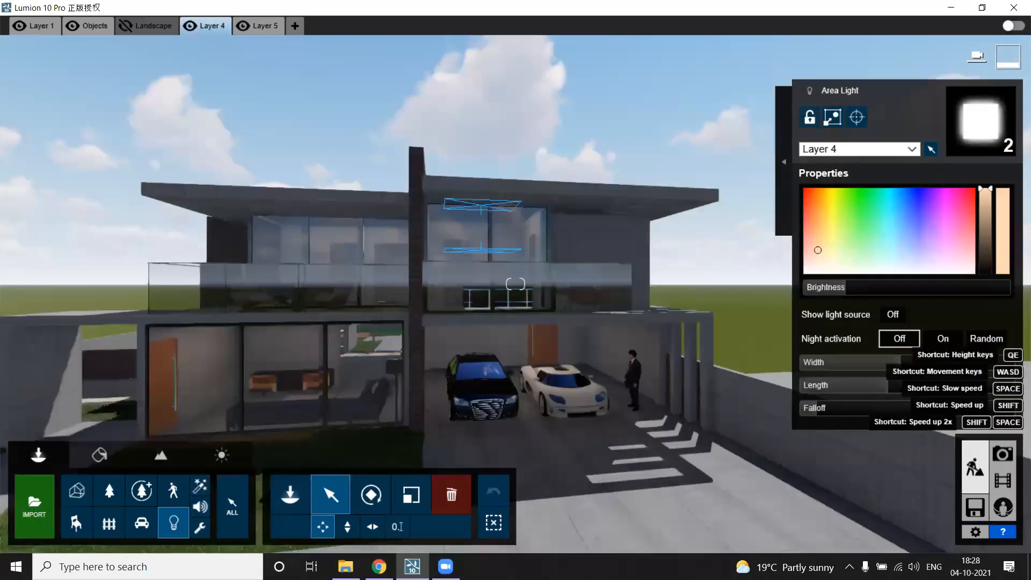
{"action": "key", "text": "w"}
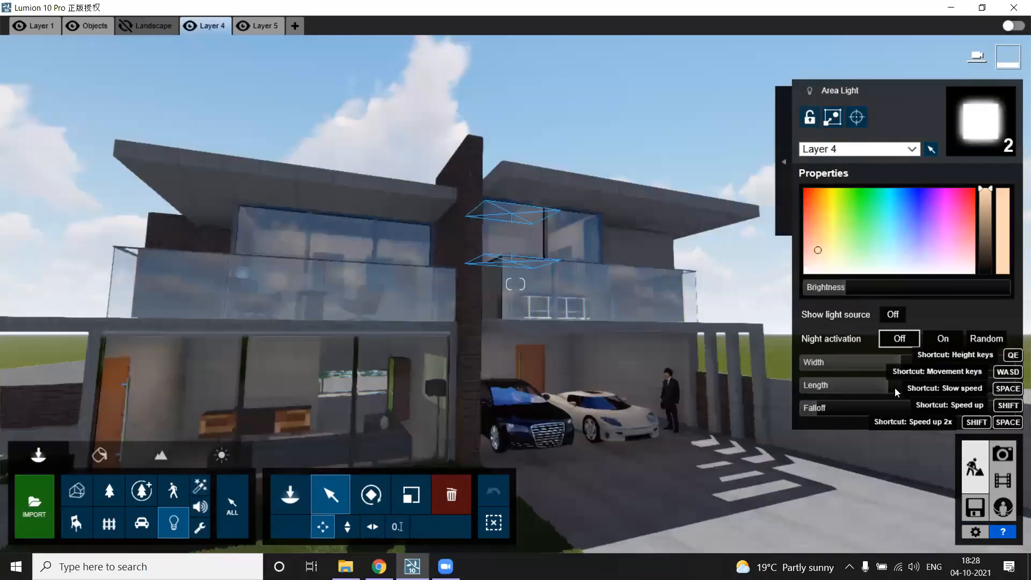
{"action": "key", "text": "w"}
{"action": "left_click_drag", "start_coordinate": [896, 387], "coordinate": [898, 386]}
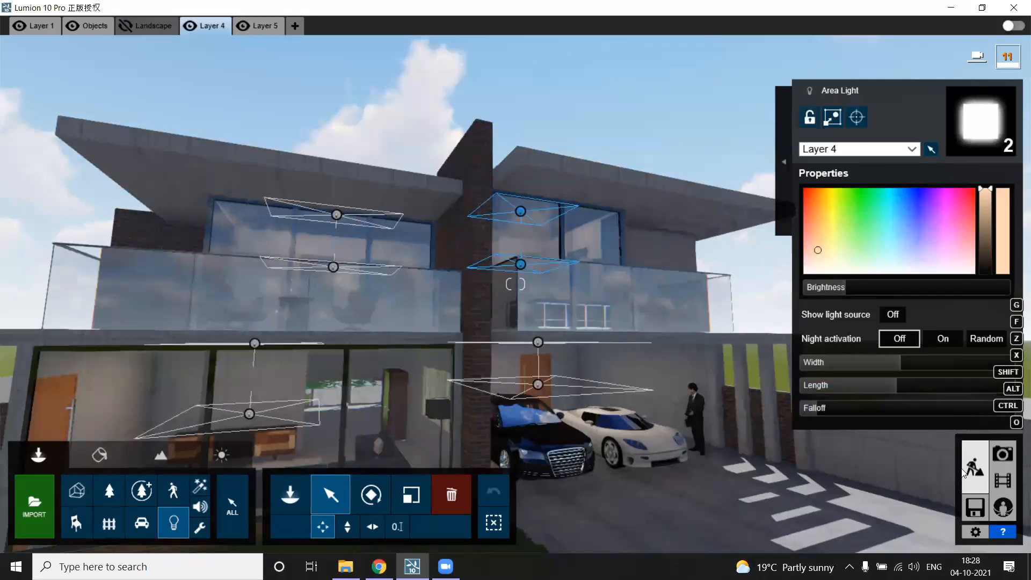
Step: Examine the front facade from ground level and the living room interior to review the area light placement
{"action": "right_click_drag", "start_coordinate": [515, 354], "coordinate": [652, 301]}
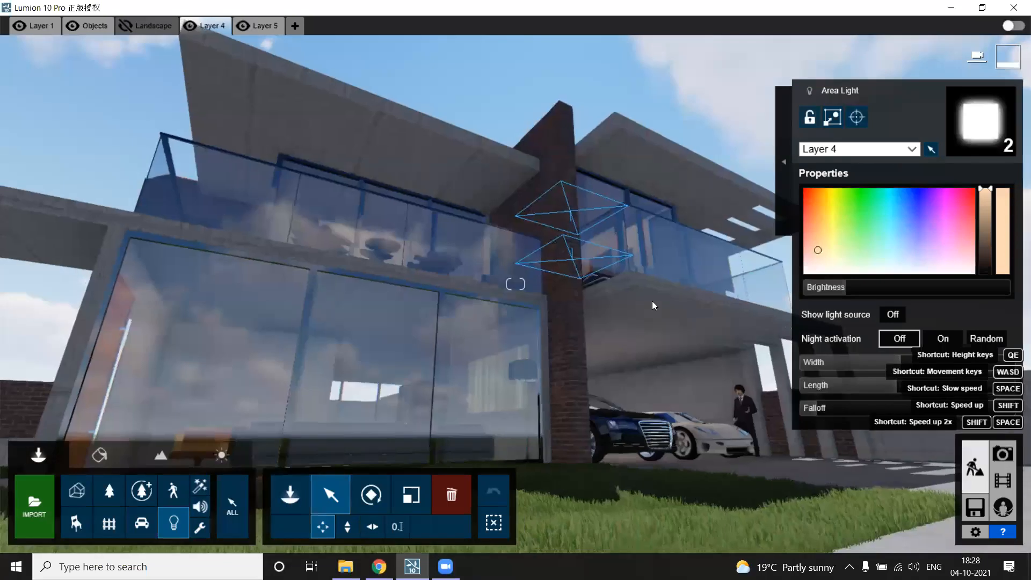
{"action": "right_click_drag", "start_coordinate": [538, 275], "coordinate": [523, 271]}
{"action": "right_click_drag", "start_coordinate": [326, 239], "coordinate": [393, 314]}
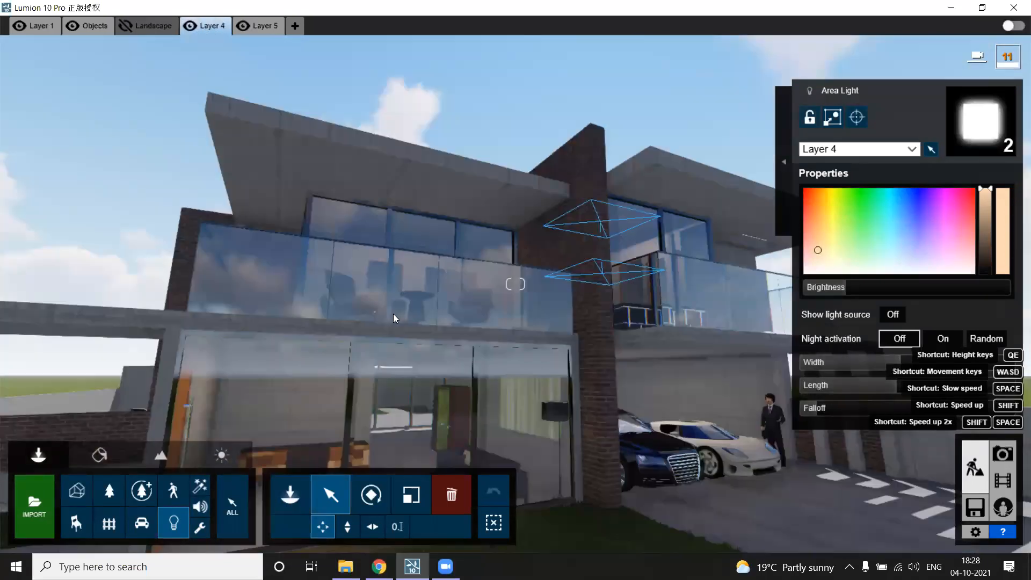
{"action": "right_click_drag", "start_coordinate": [336, 423], "coordinate": [325, 309]}
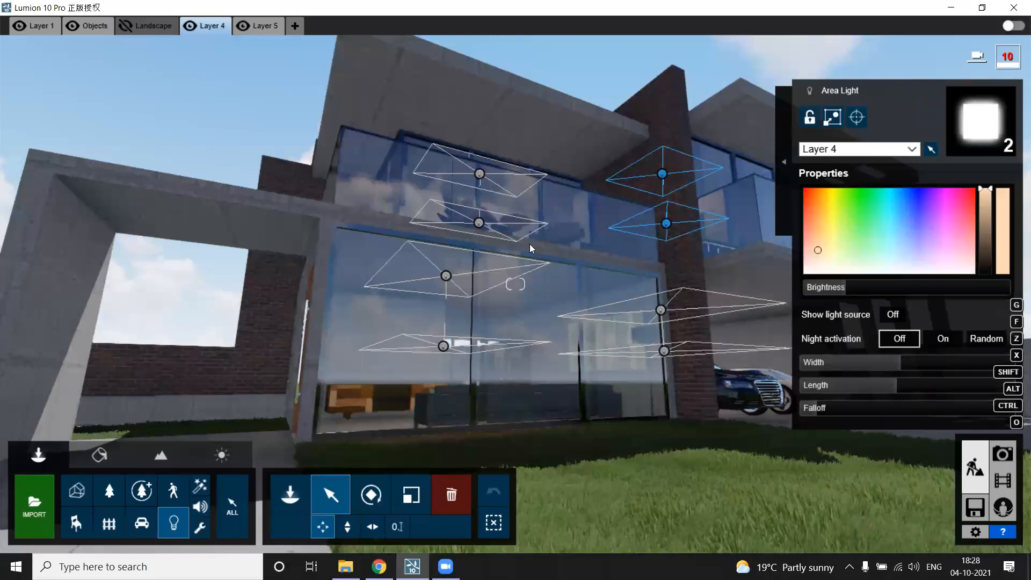
{"action": "key", "text": "w"}
{"action": "right_click_drag", "start_coordinate": [391, 295], "coordinate": [344, 334]}
{"action": "key", "text": "w"}
{"action": "key", "text": "w"}
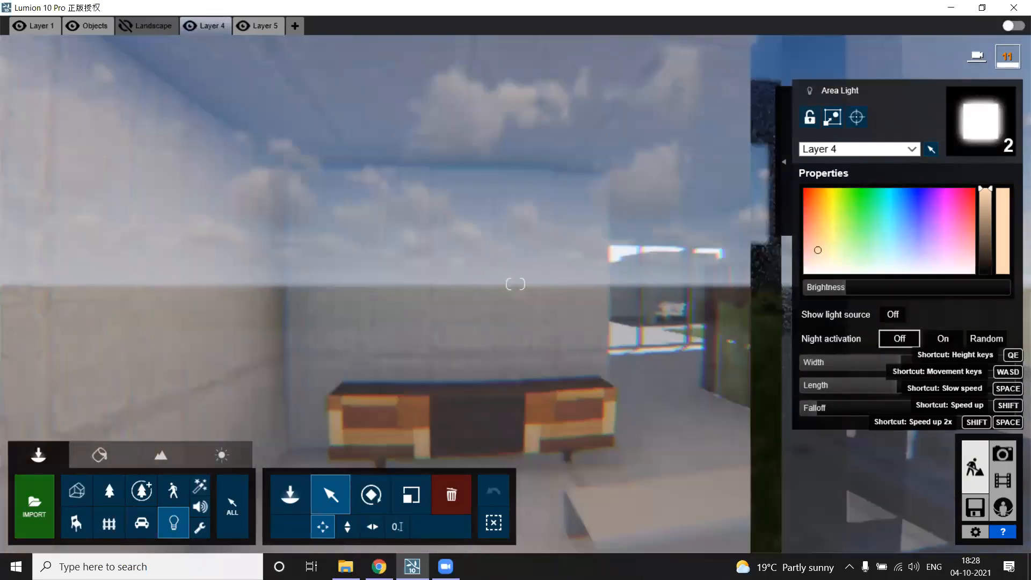
{"action": "key", "text": "w"}
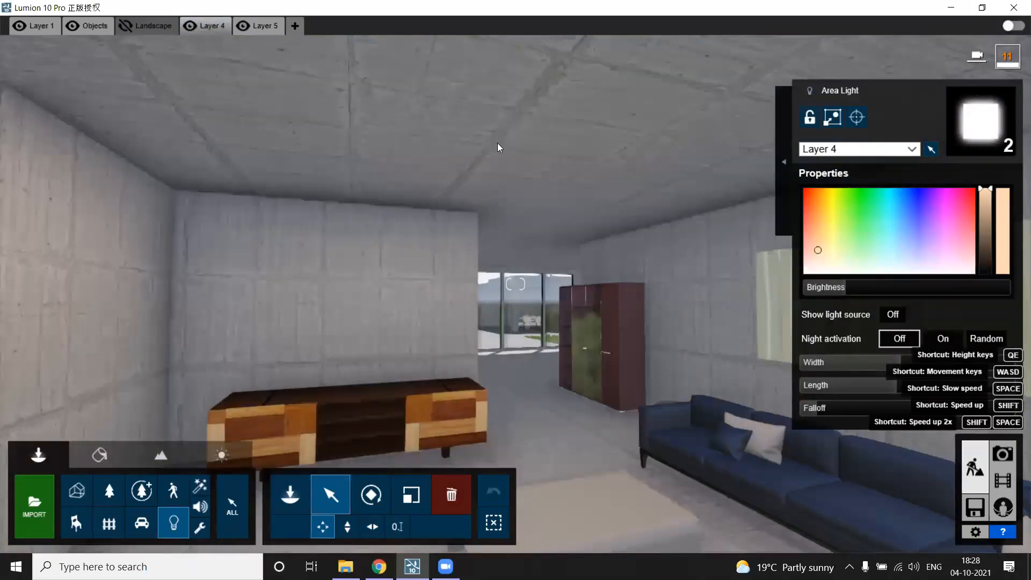
{"action": "left_click", "coordinate": [522, 296]}
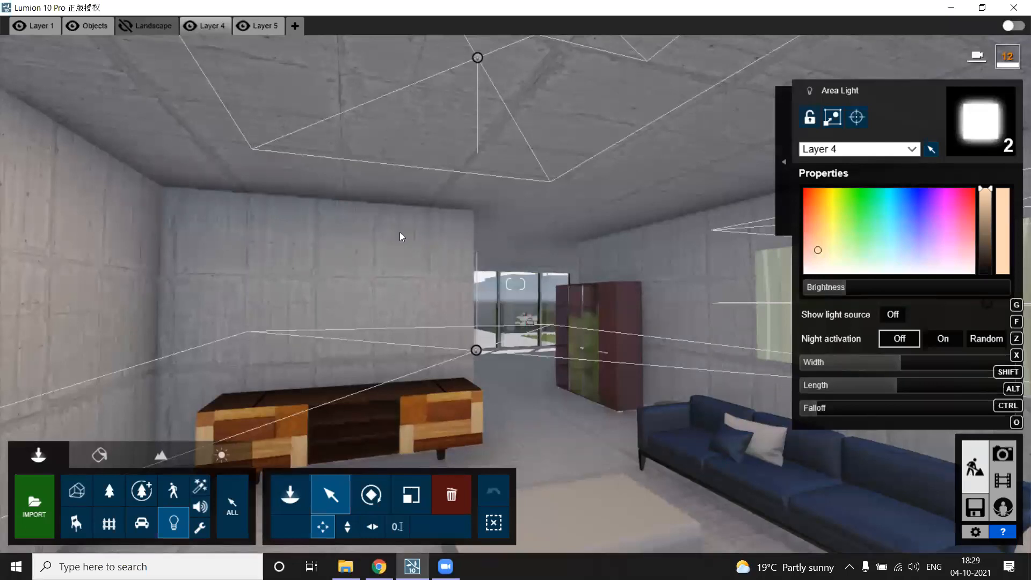
Step: Shift the warm colour of the living room area light pair slightly
{"action": "mouse_move", "coordinate": [841, 287]}
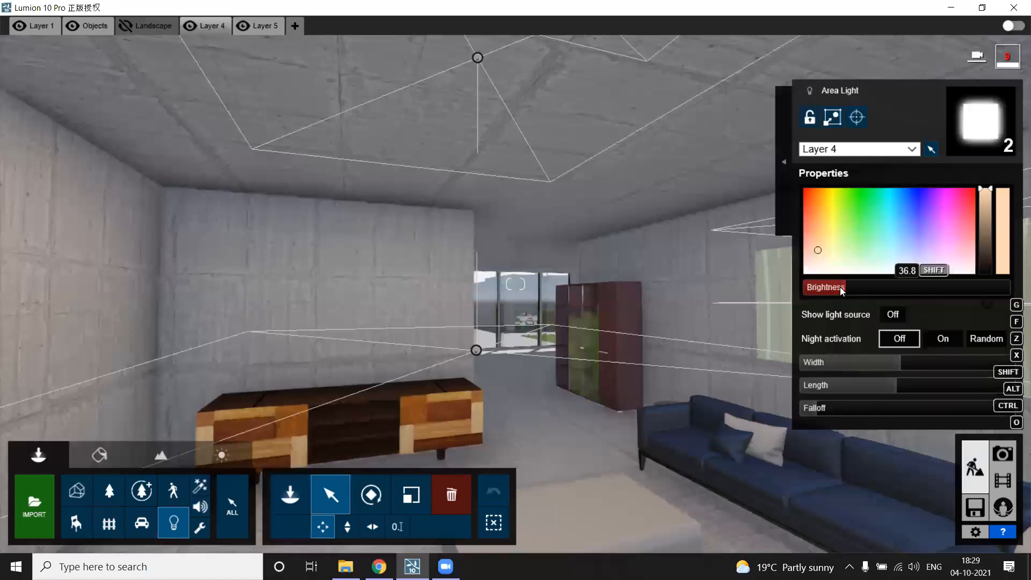
{"action": "left_click_drag", "start_coordinate": [818, 250], "coordinate": [821, 248]}
Step: Restore the saved camera of 1 - Photo and update its preview to check the interior lighting
{"action": "right_click_drag", "start_coordinate": [525, 314], "coordinate": [474, 315]}
{"action": "key", "text": "s"}
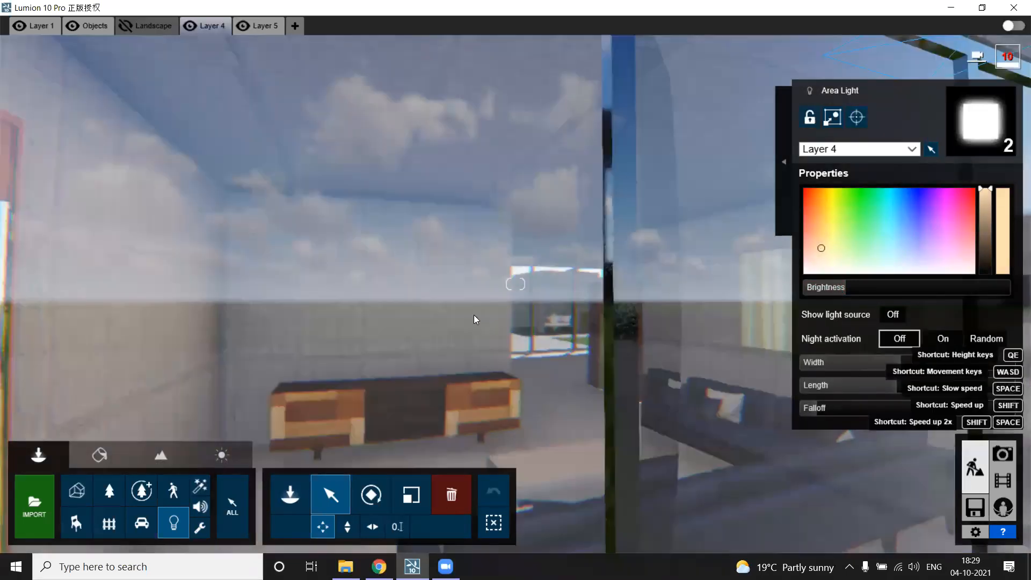
{"action": "key", "text": "s"}
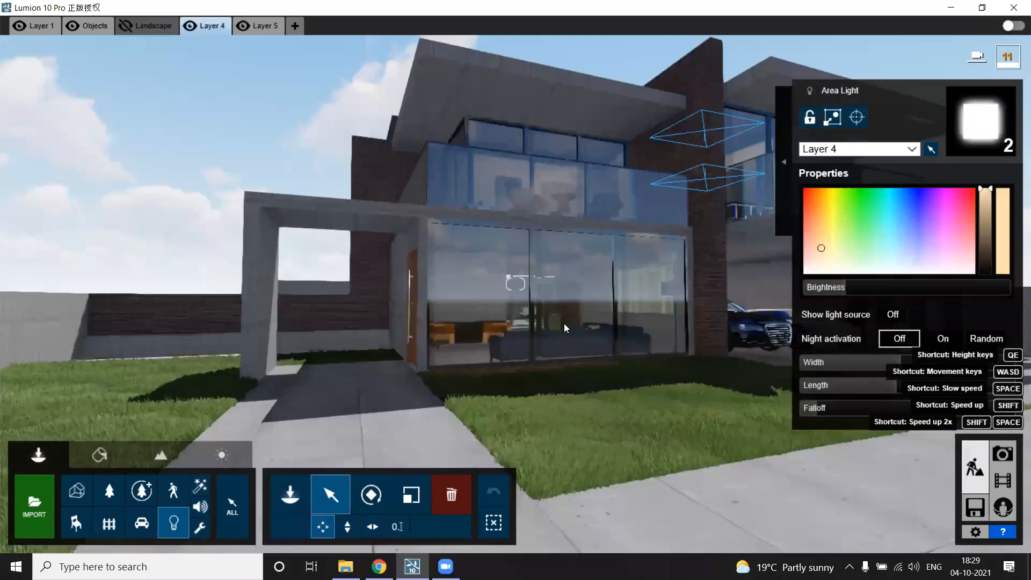
{"action": "key", "text": "s"}
{"action": "key", "text": "q"}
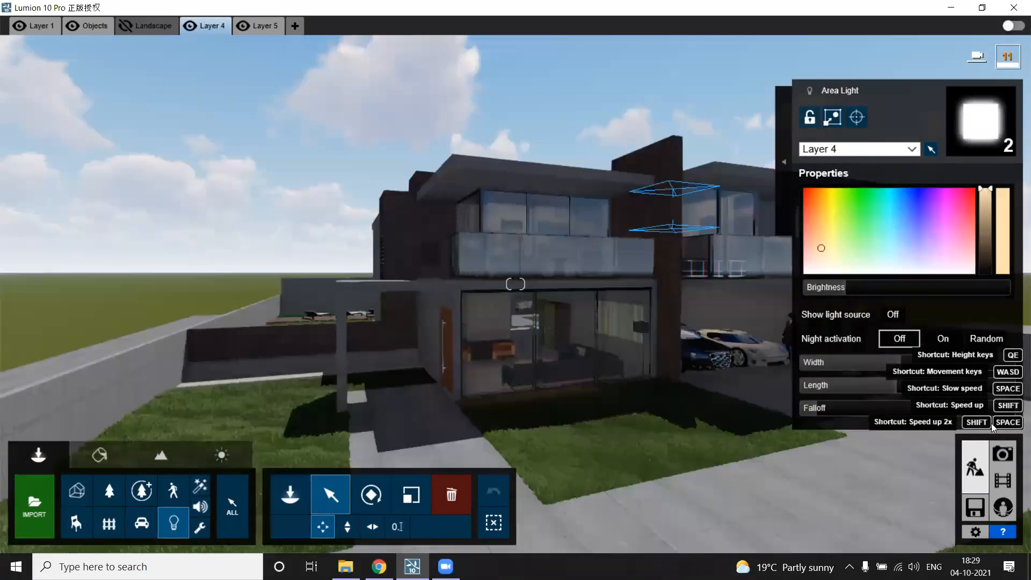
{"action": "key", "text": "s"}
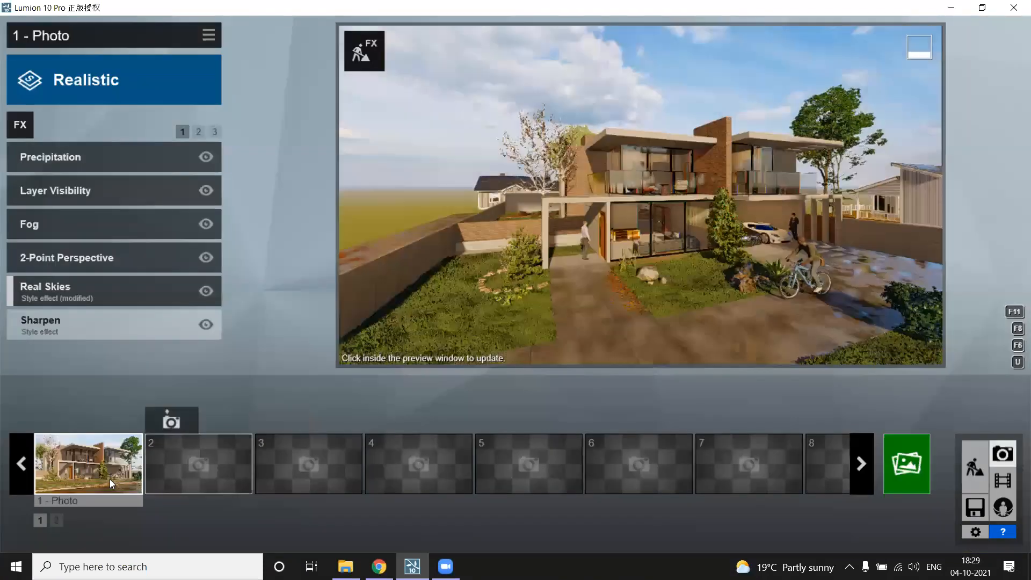
{"action": "mouse_move", "coordinate": [110, 478]}
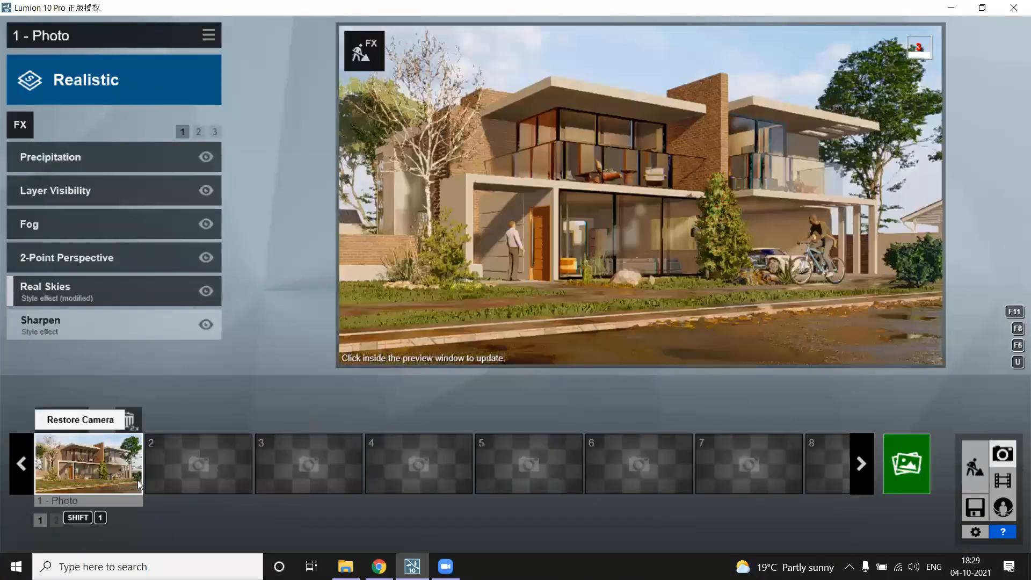
{"action": "left_click", "coordinate": [660, 147]}
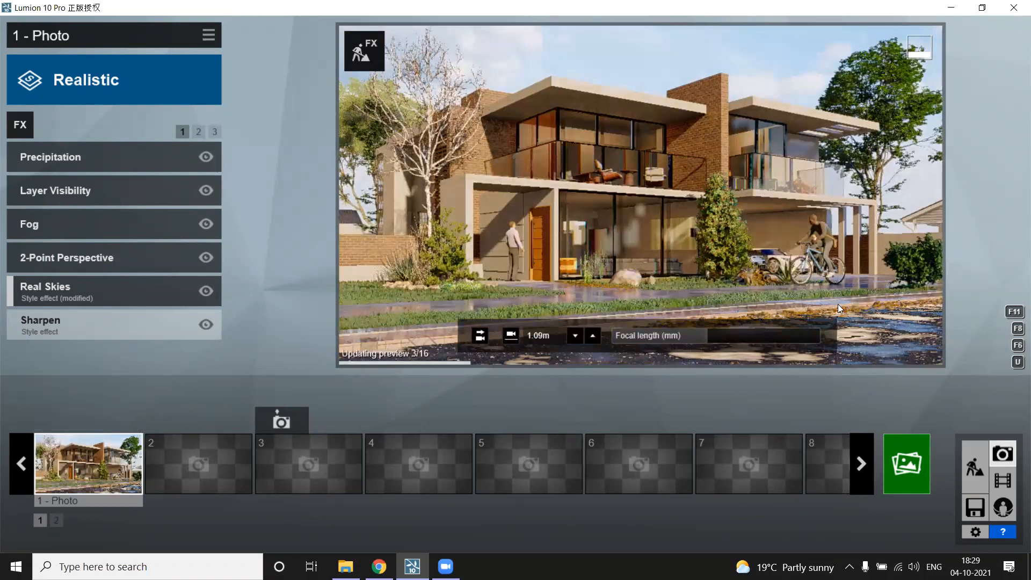
Step: Select all eight area lights of the house and give them a paler warm colour
{"action": "left_click", "coordinate": [975, 467]}
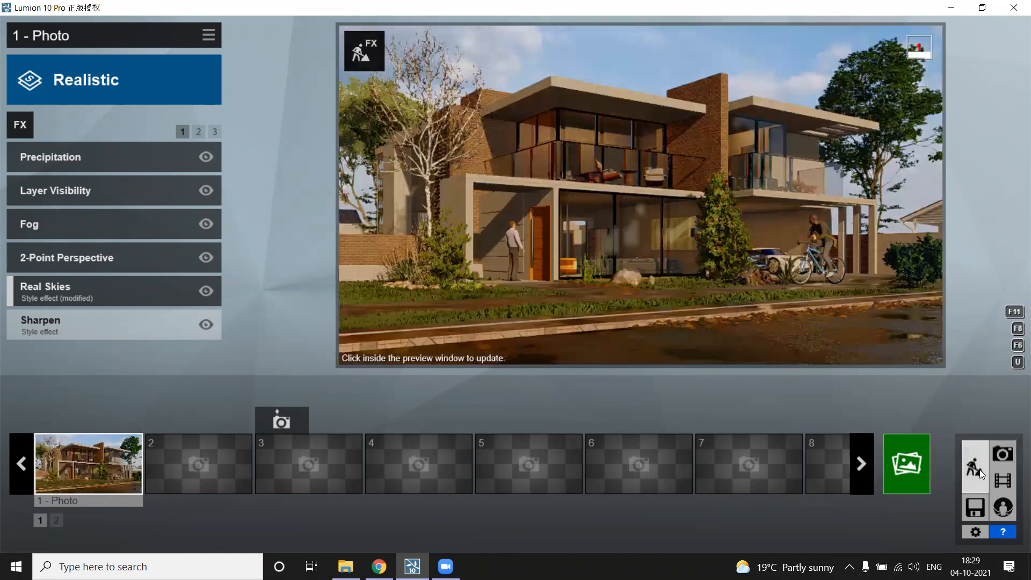
{"action": "left_click_drag", "start_coordinate": [712, 364], "coordinate": [753, 386], "text": "ctrl"}
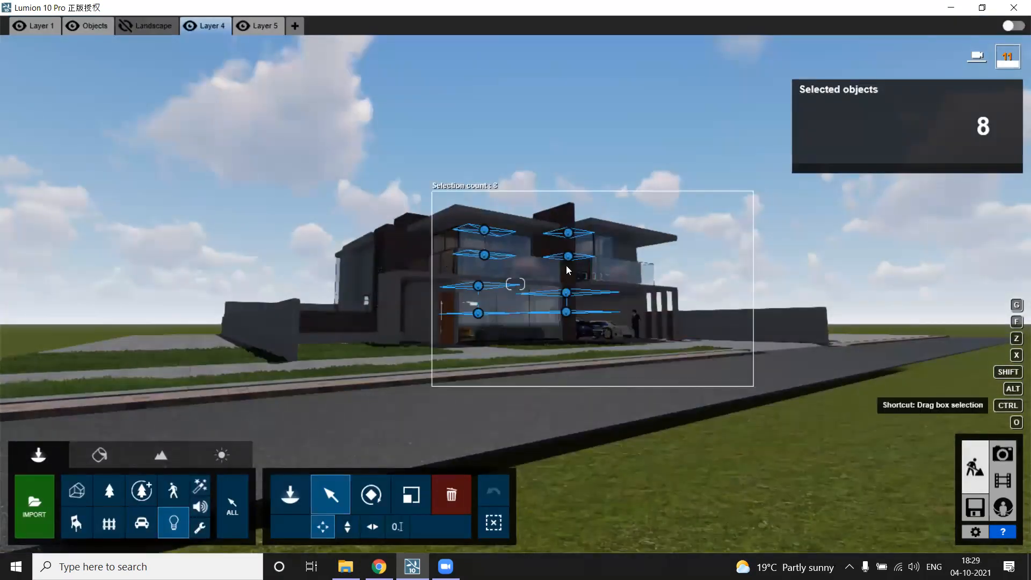
{"action": "left_click", "coordinate": [819, 257]}
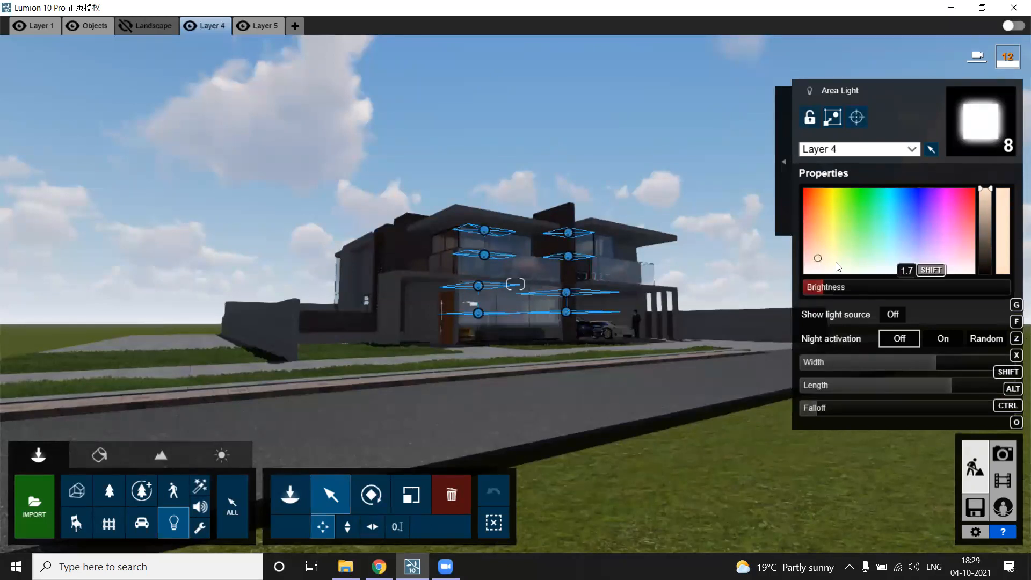
Step: Select the lower area light in each of the two upper-floor rooms and adjust their brightness and width
{"action": "key", "text": "w"}
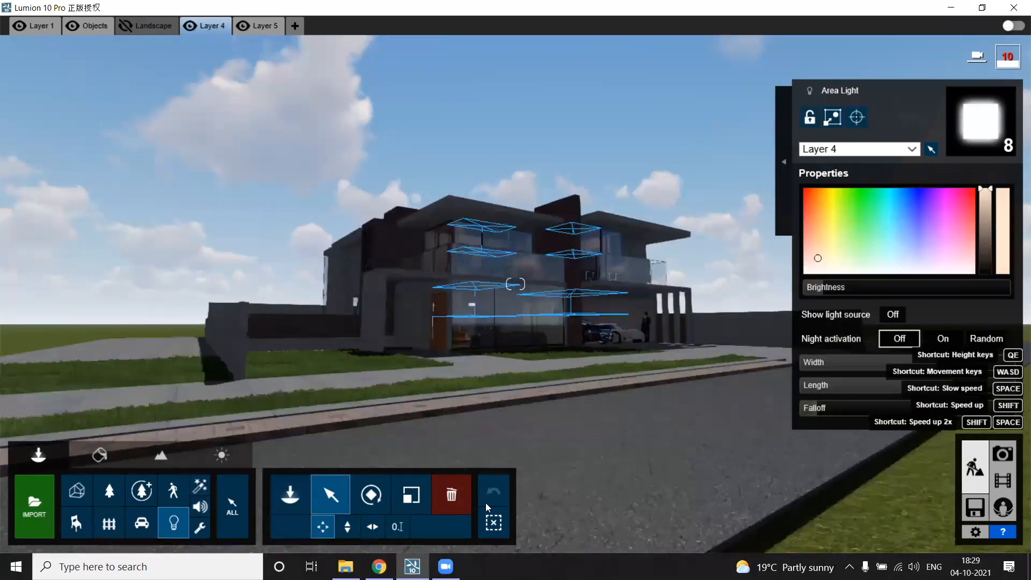
{"action": "key", "text": "w"}
{"action": "left_click_drag", "start_coordinate": [396, 239], "coordinate": [662, 282], "text": "ctrl"}
{"action": "key", "text": "w"}
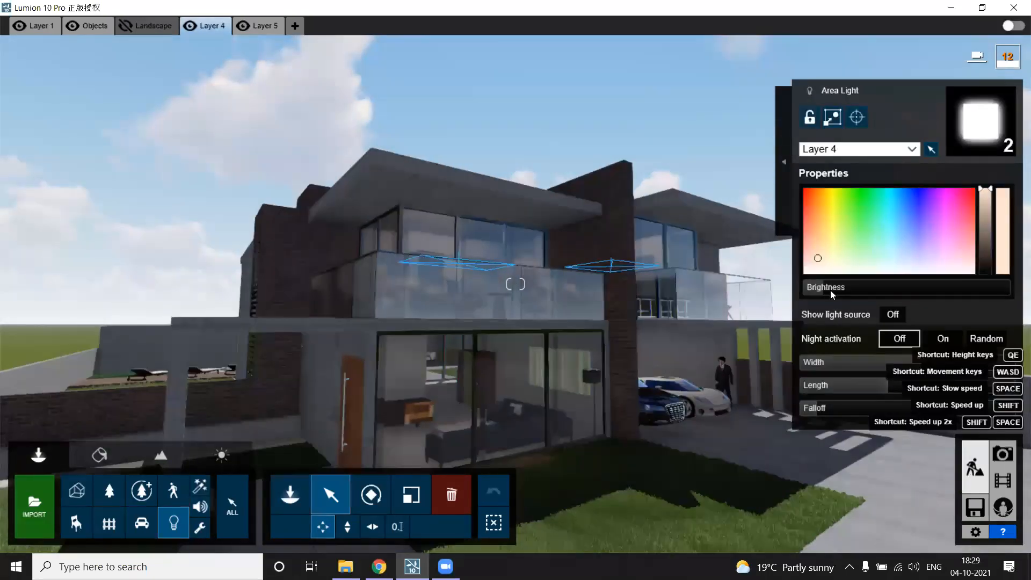
{"action": "left_click_drag", "start_coordinate": [827, 288], "coordinate": [840, 289]}
{"action": "mouse_move", "coordinate": [921, 363]}
{"action": "left_mouse_down"}
{"action": "mouse_move", "coordinate": [931, 363]}
{"action": "mouse_move", "coordinate": [900, 385]}
{"action": "mouse_move", "coordinate": [909, 388]}
{"action": "mouse_move", "coordinate": [914, 363]}
{"action": "mouse_move", "coordinate": [941, 365]}
{"action": "mouse_move", "coordinate": [924, 380]}
{"action": "mouse_move", "coordinate": [926, 366]}
{"action": "left_mouse_up"}
Step: Reduce the length and width of the lower area light in the upper-floor room above the garage
{"action": "key", "text": "w"}
{"action": "right_click_drag", "start_coordinate": [698, 301], "coordinate": [617, 300]}
{"action": "key", "text": "w"}
{"action": "key", "text": "q"}
{"action": "right_click_drag", "start_coordinate": [693, 296], "coordinate": [675, 303]}
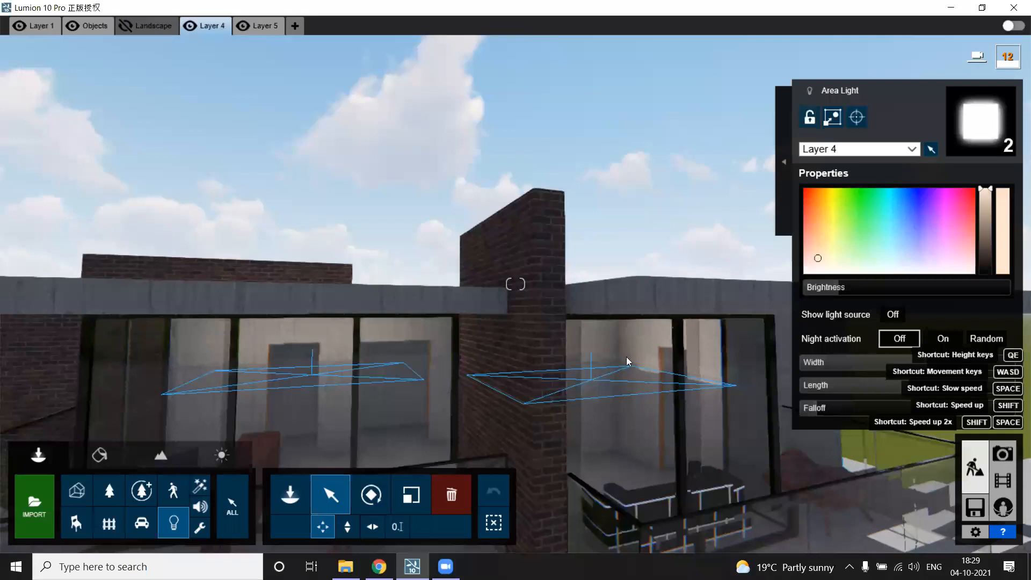
{"action": "key", "text": "d"}
{"action": "right_click_drag", "start_coordinate": [626, 356], "coordinate": [737, 520]}
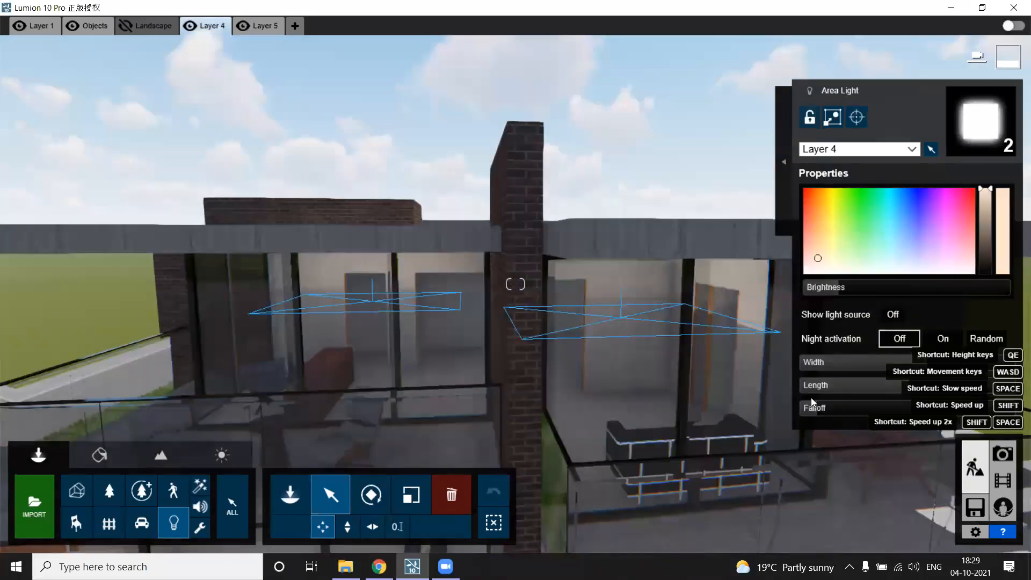
{"action": "left_click", "coordinate": [611, 314]}
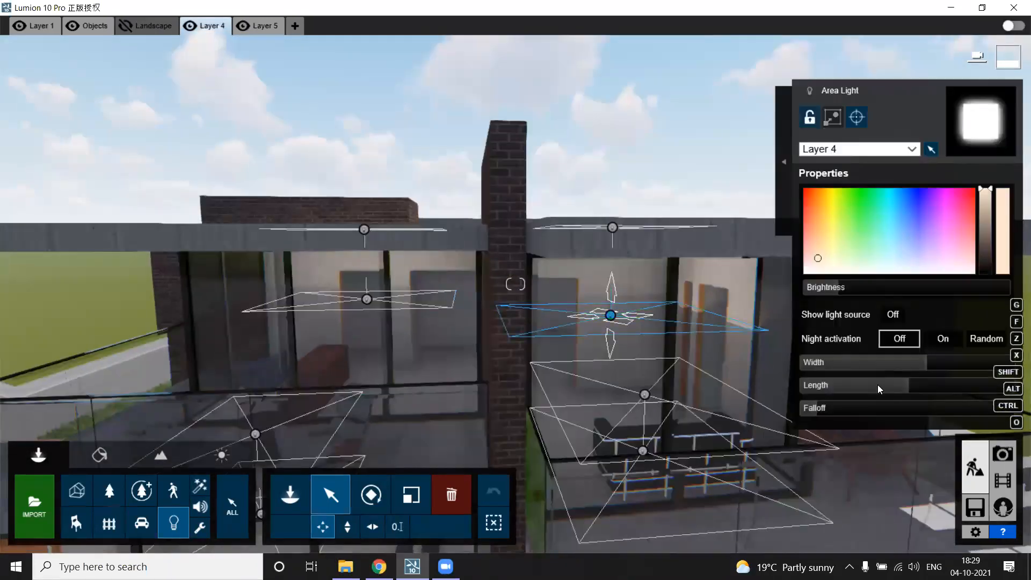
{"action": "mouse_move", "coordinate": [897, 386]}
{"action": "left_mouse_down"}
{"action": "mouse_move", "coordinate": [911, 386]}
{"action": "mouse_move", "coordinate": [916, 364]}
{"action": "mouse_move", "coordinate": [899, 366]}
{"action": "left_mouse_up"}
Step: Return to the saved 1 - Photo view and refresh its preview to review the adjusted area lights
{"action": "key", "text": "a"}
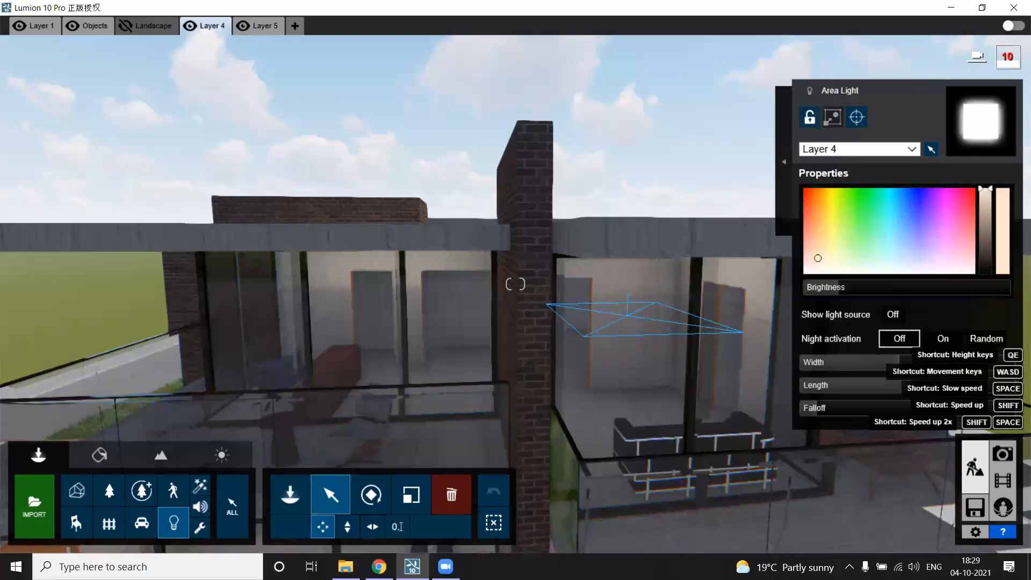
{"action": "key", "text": "a"}
{"action": "key", "text": "e"}
{"action": "key", "text": "a"}
{"action": "key", "text": "e"}
{"action": "key", "text": "s"}
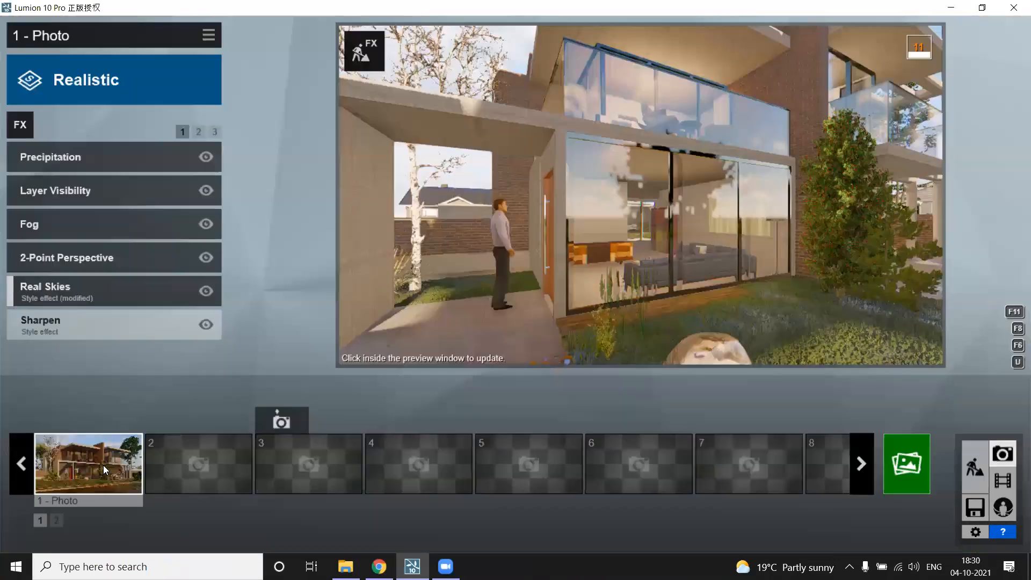
{"action": "key", "text": "shift+1"}
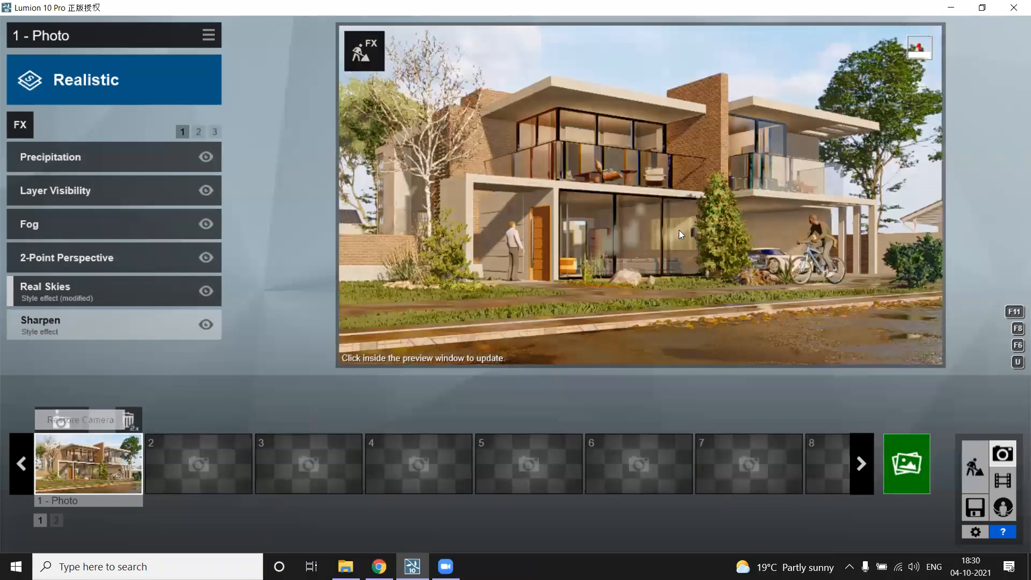
{"action": "left_click", "coordinate": [670, 197]}
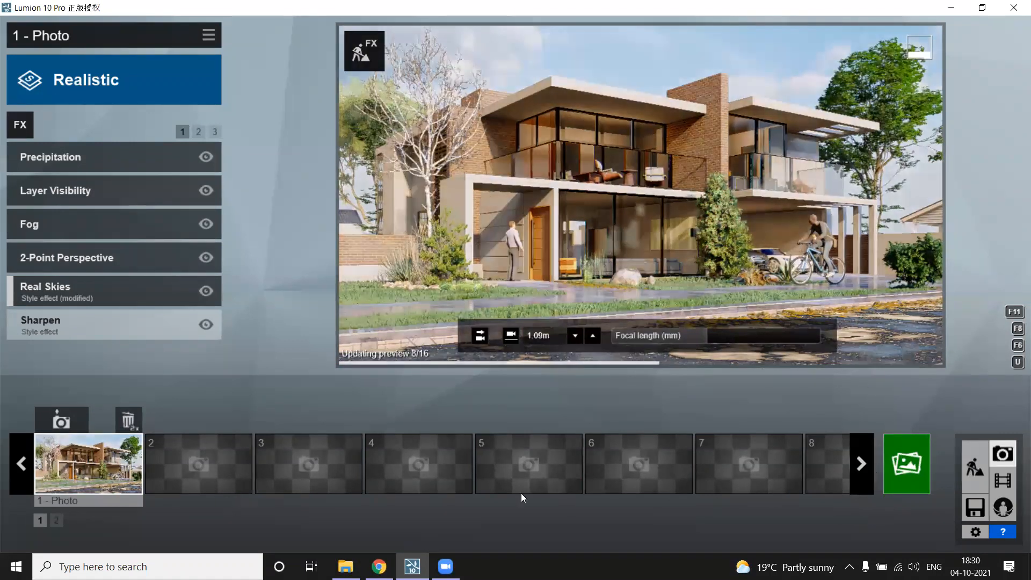
{"action": "left_click", "coordinate": [906, 464]}
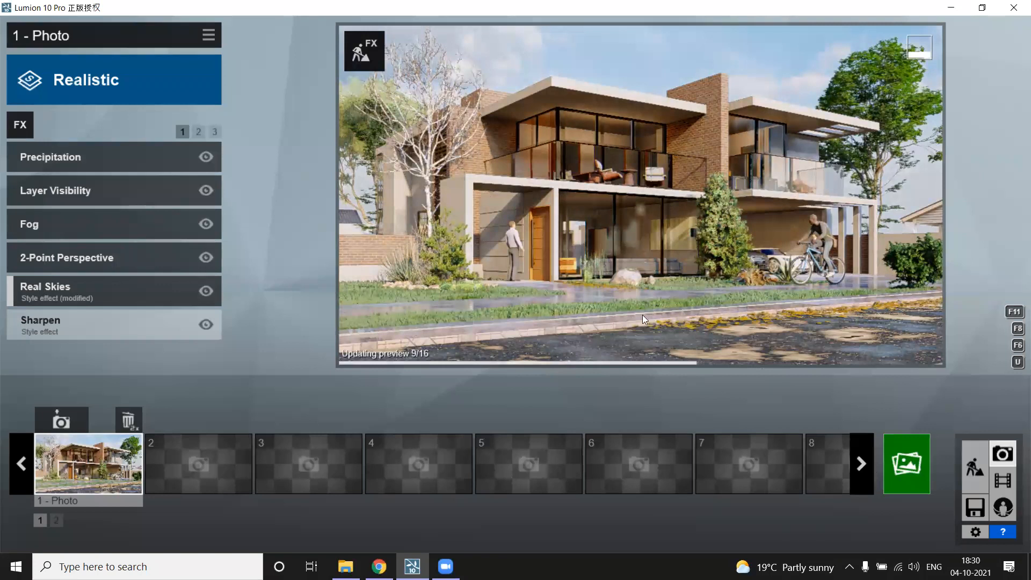
{"action": "left_click", "coordinate": [886, 76]}
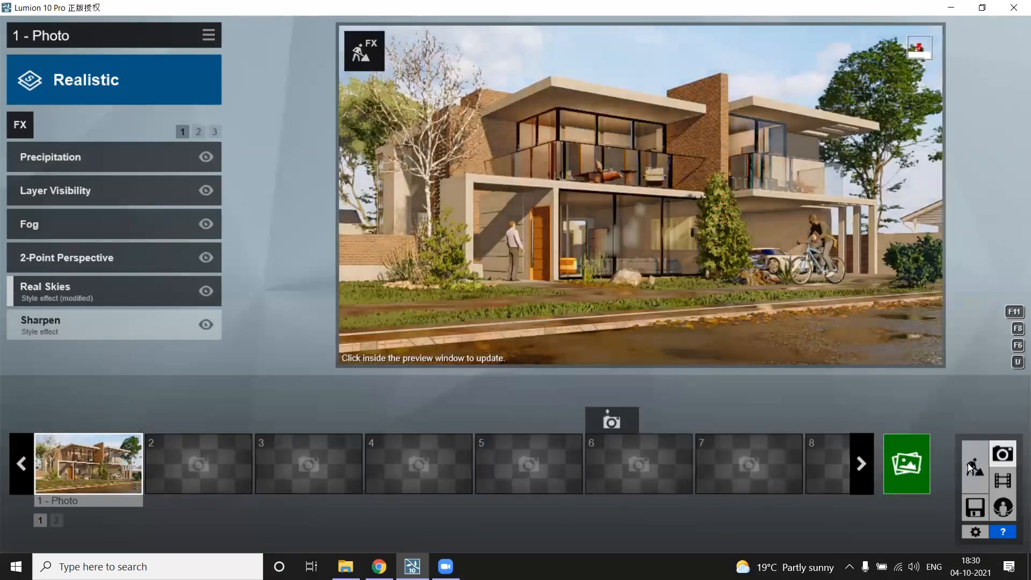
Step: Select all eight area lights together, soften their colour to a near-white warm tone and raise their brightness
{"action": "left_click", "coordinate": [972, 463]}
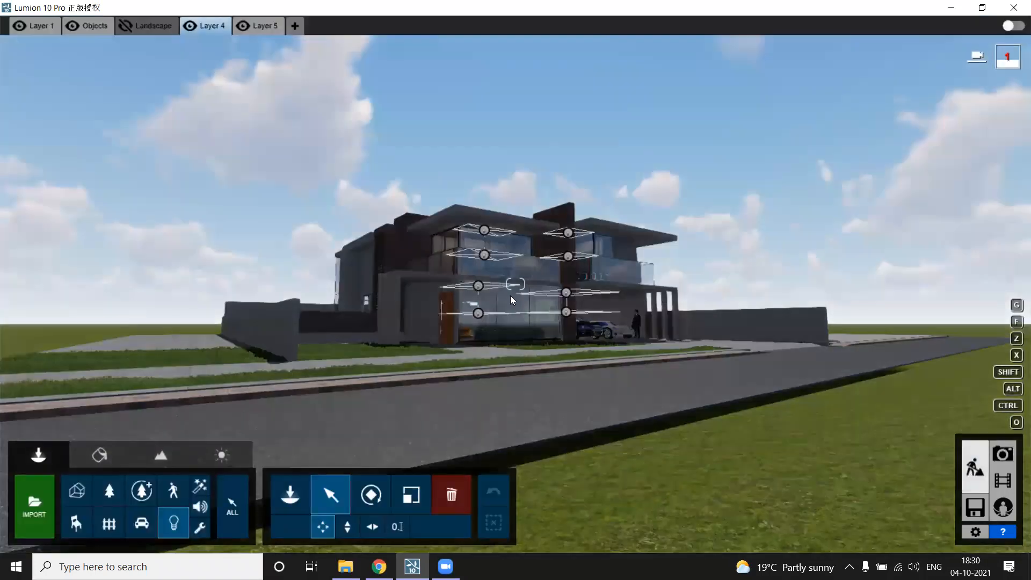
{"action": "left_click_drag", "start_coordinate": [420, 196], "coordinate": [669, 350], "text": "ctrl"}
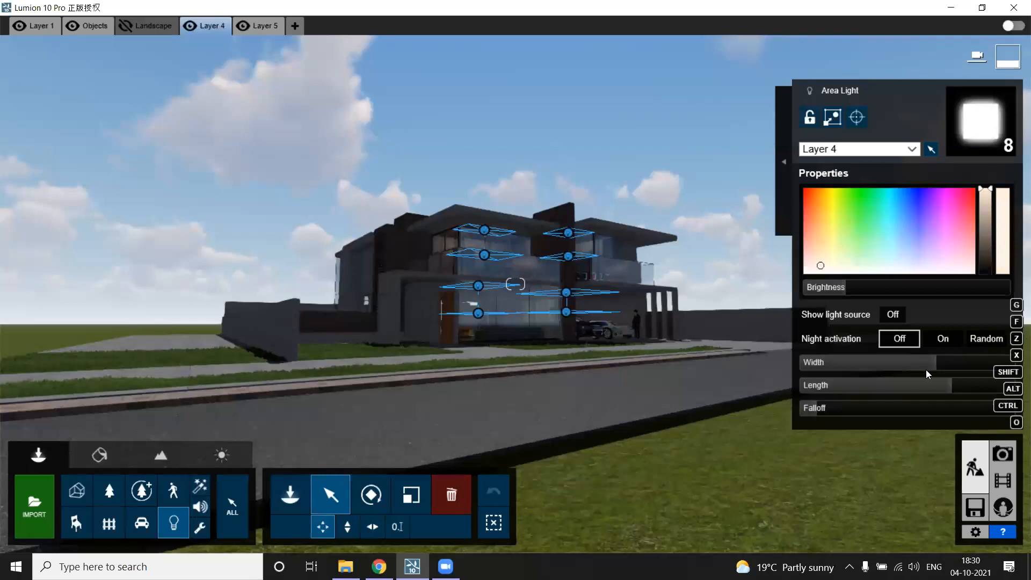
Step: Restore the 1 - Photo camera and choose the Desktop 1920x1080 size for rendering the current shot
{"action": "left_click", "coordinate": [999, 454]}
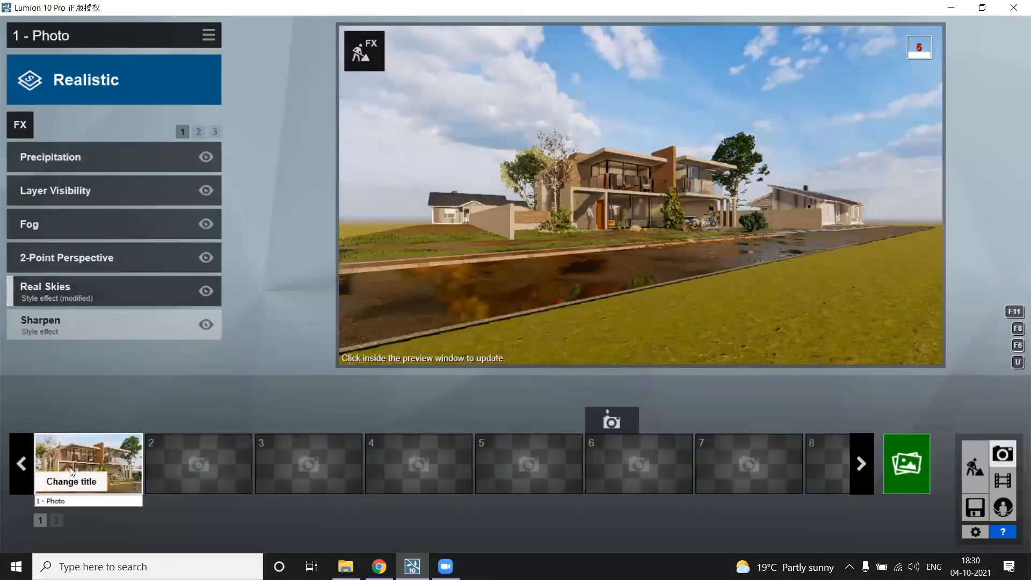
{"action": "left_click", "coordinate": [115, 459]}
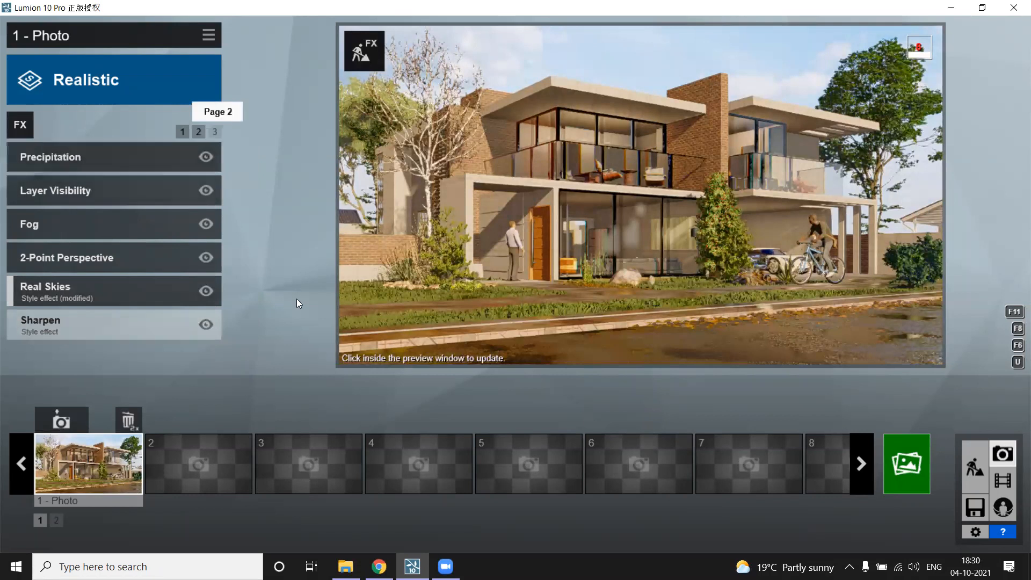
{"action": "left_click", "coordinate": [893, 471]}
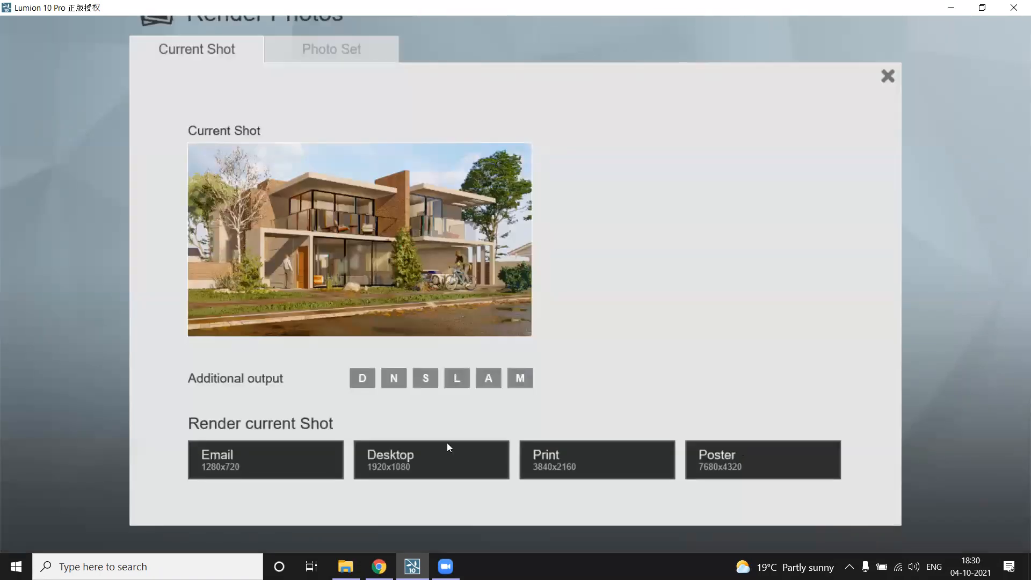
{"action": "left_click", "coordinate": [447, 447]}
Step: Save the render to Local Disk (D:) as a JPG file named wqw and start rendering
{"action": "left_click", "coordinate": [241, 422]}
{"action": "left_click", "coordinate": [355, 477]}
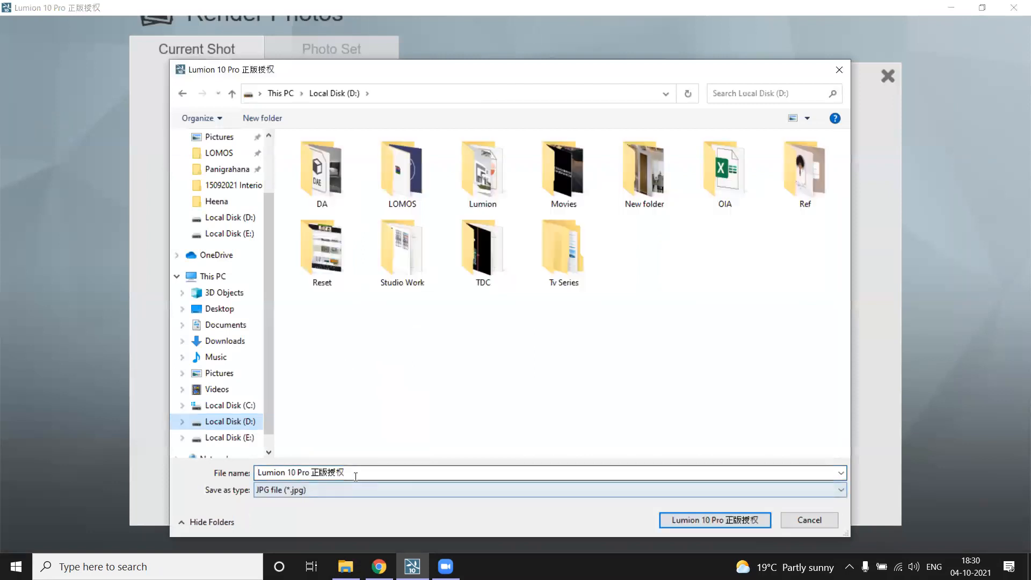
{"action": "left_click", "coordinate": [283, 475]}
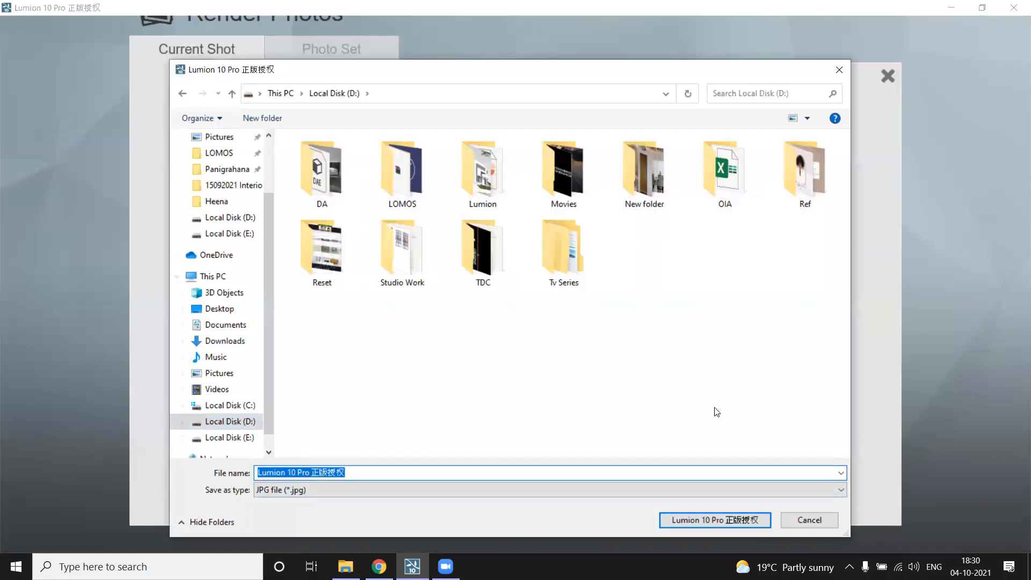
{"action": "key", "text": "BackSpace"}
{"action": "type", "text": "wqw"}
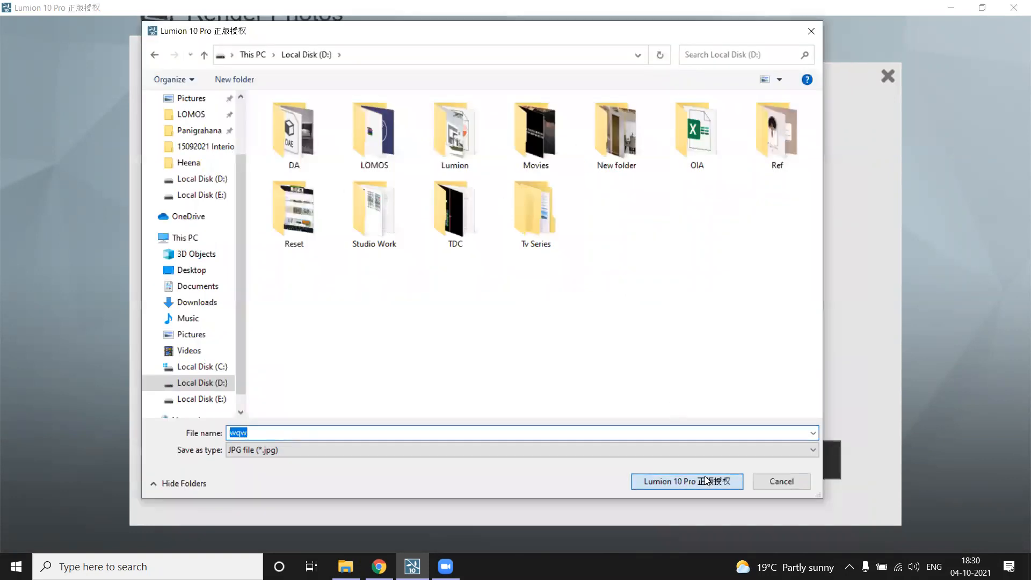
{"action": "left_click", "coordinate": [704, 478]}
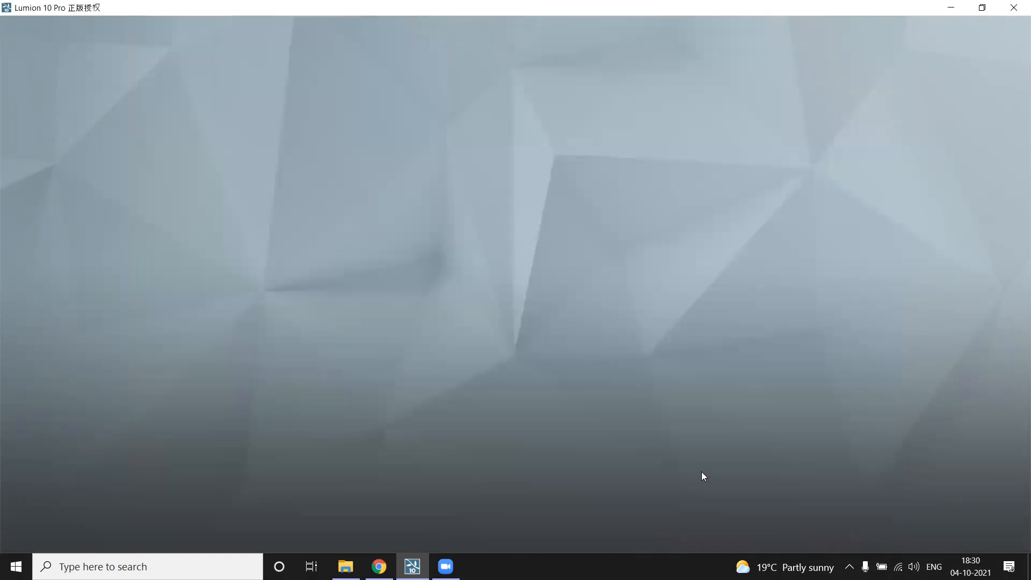
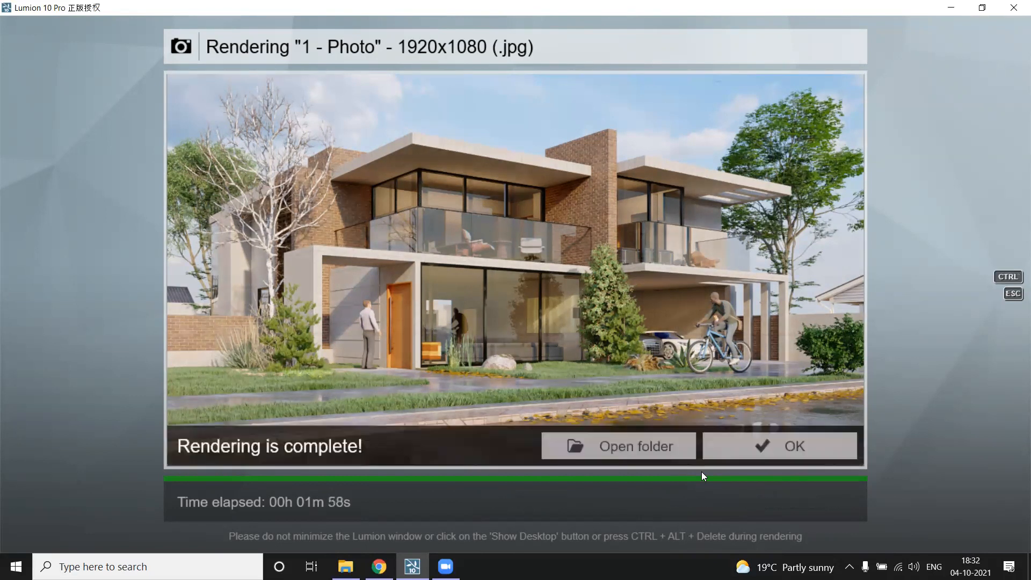
Step: Close the finished render, switch to File Explorer and open the wqw image from Local Disk (D:)
{"action": "left_click", "coordinate": [748, 448]}
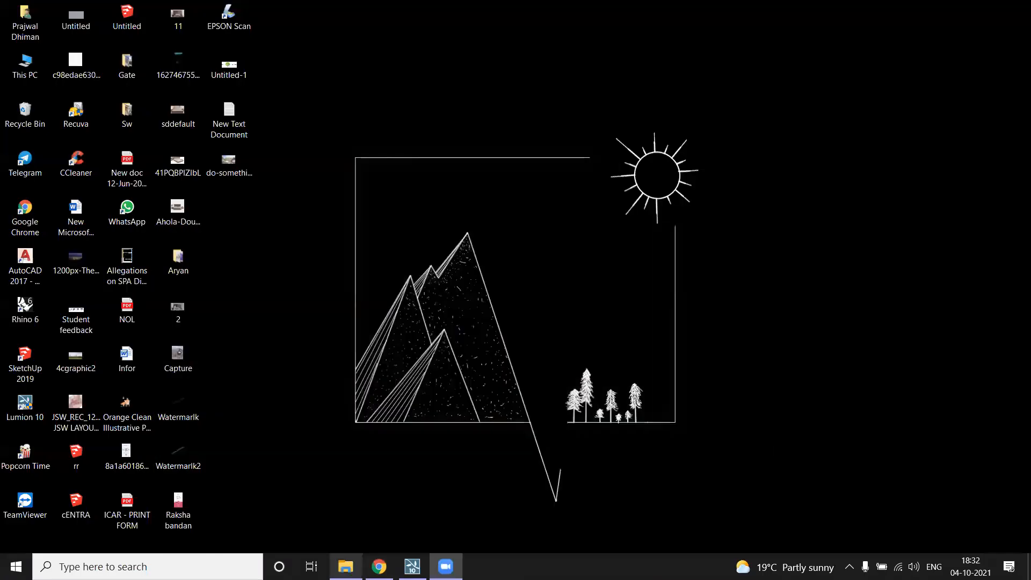
{"action": "left_click", "coordinate": [345, 566]}
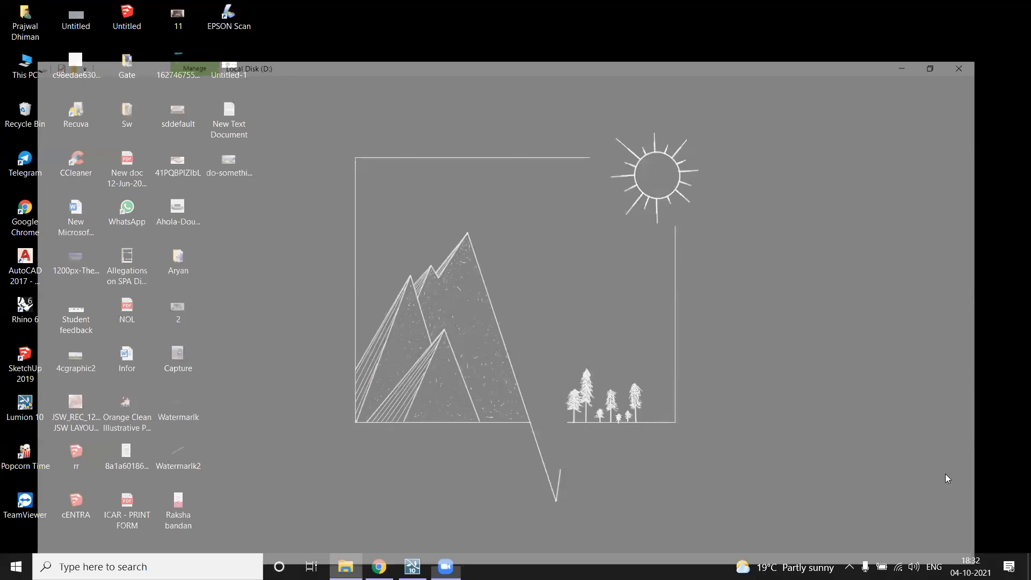
{"action": "left_click", "coordinate": [947, 478]}
{"action": "right_click", "coordinate": [945, 475]}
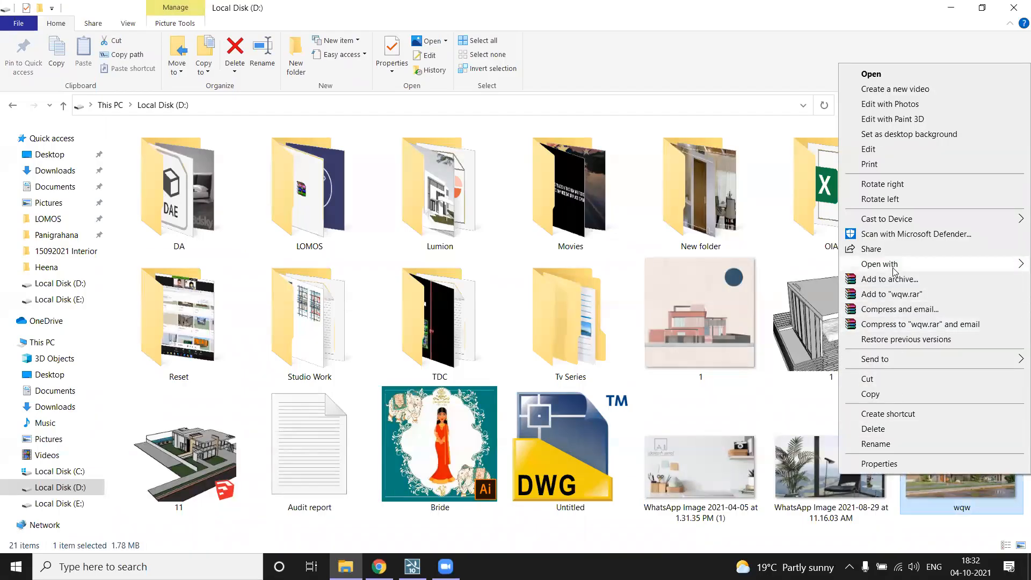
{"action": "double_click", "coordinate": [932, 499]}
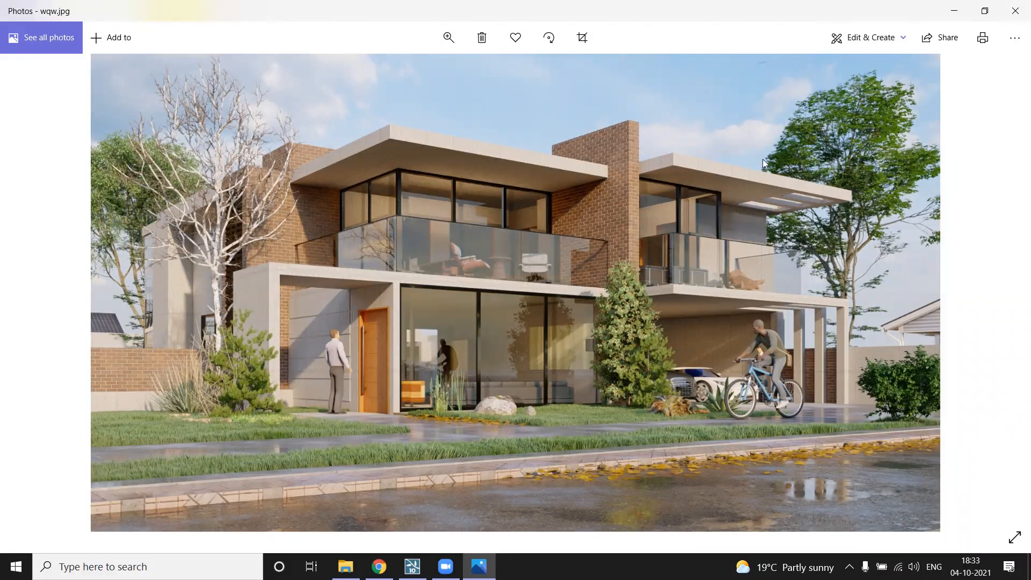
Step: Switch to Lumion and look over the render sizes and additional outputs offered for the current shot
{"action": "mouse_move", "coordinate": [413, 566]}
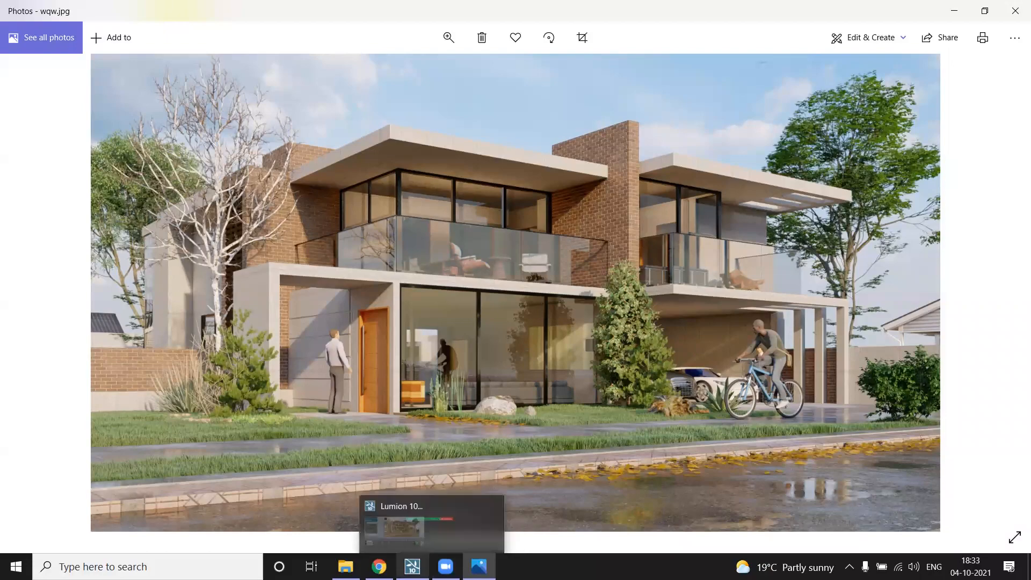
{"action": "left_click", "coordinate": [456, 515]}
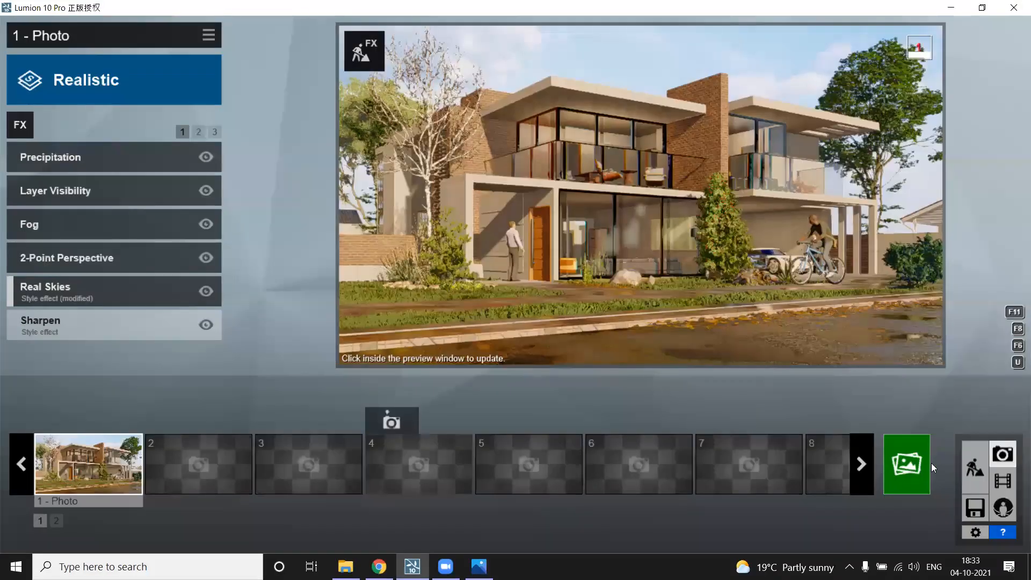
{"action": "left_click", "coordinate": [897, 454]}
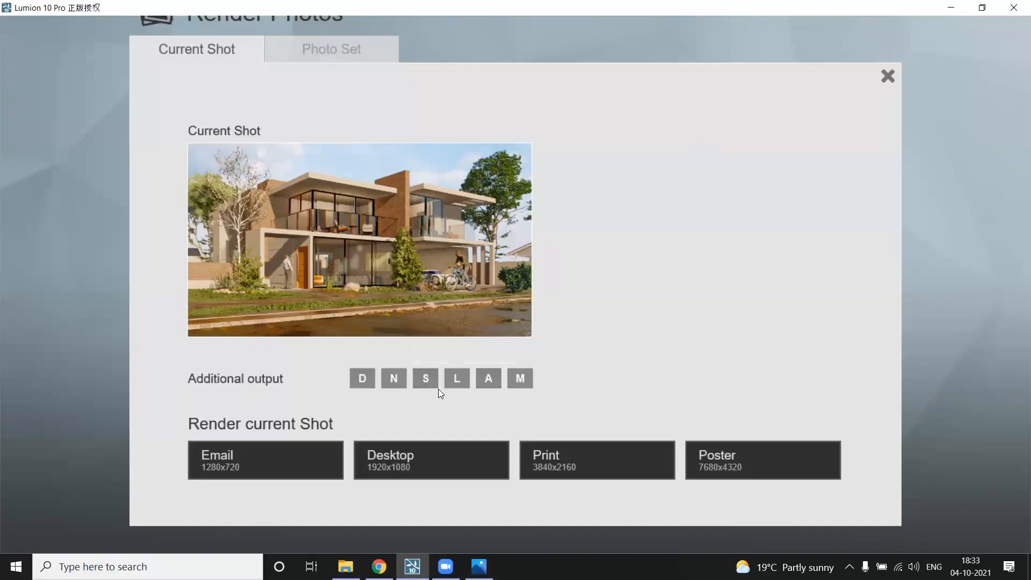
{"action": "left_click", "coordinate": [887, 76]}
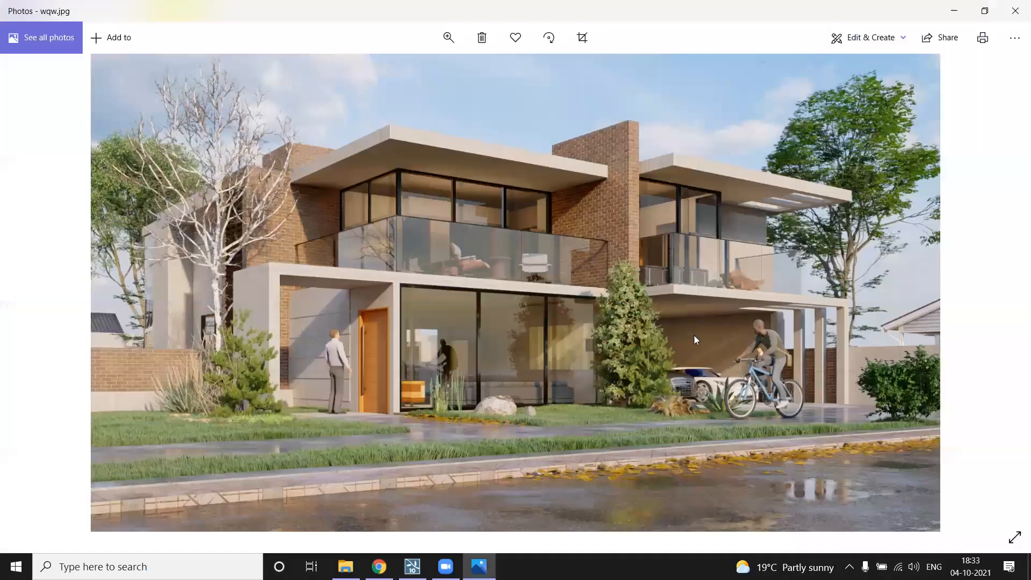
Step: Close the photo viewer and open the wqw image from Local Disk (D:) in Adobe Photoshop CC 2019
{"action": "left_click", "coordinate": [1015, 11]}
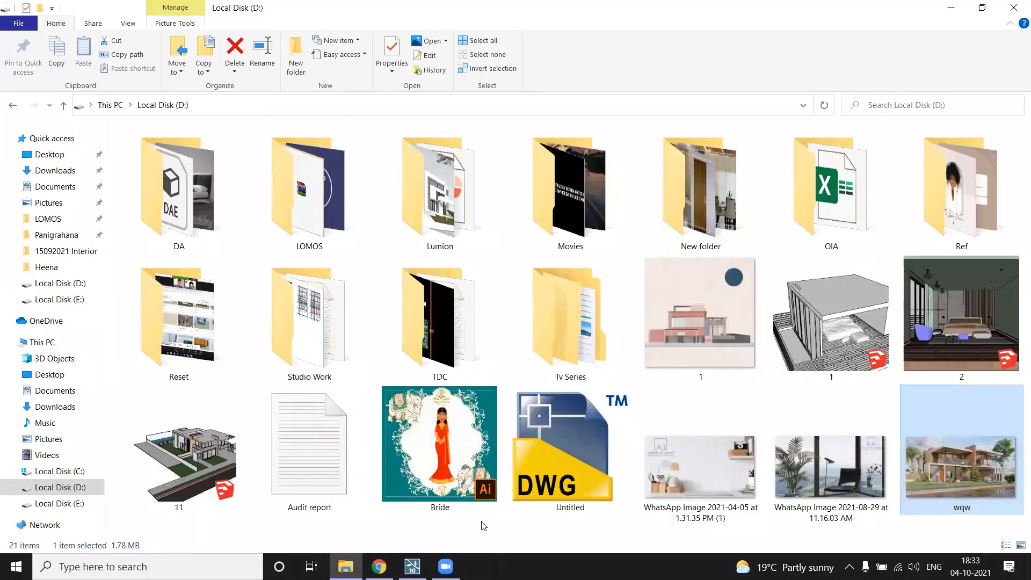
{"action": "right_click", "coordinate": [1005, 456]}
{"action": "mouse_move", "coordinate": [902, 254]}
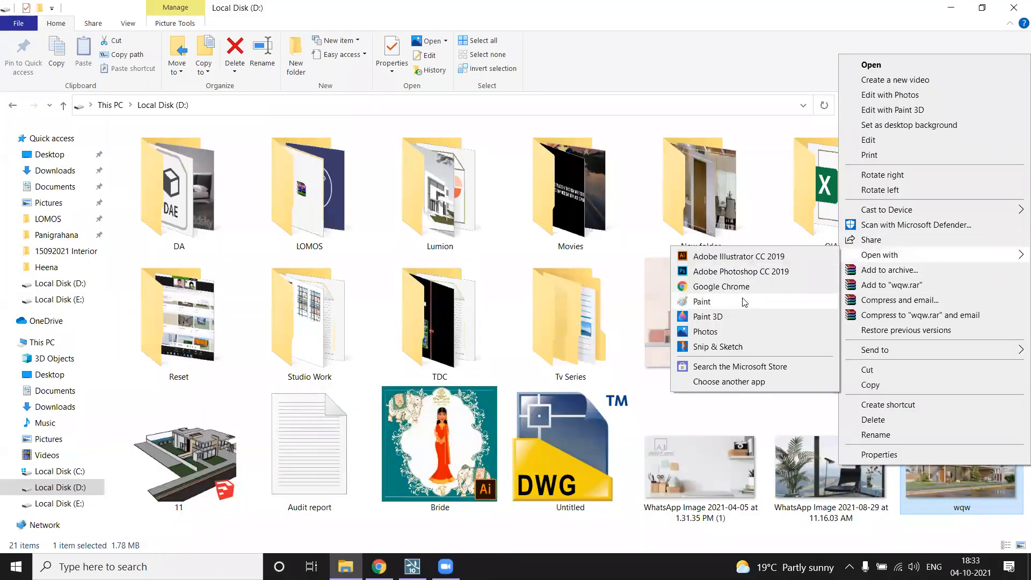
{"action": "left_click", "coordinate": [731, 271]}
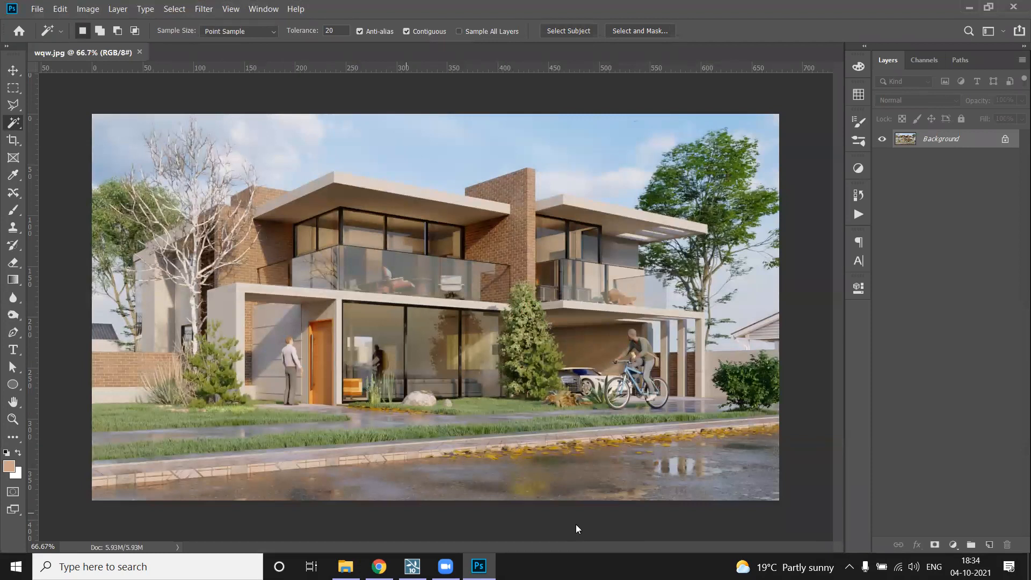
Step: Open the image in the Camera Raw Filter and set Temperature to +5 and Exposure to +0.65
{"action": "left_click", "coordinate": [204, 9]}
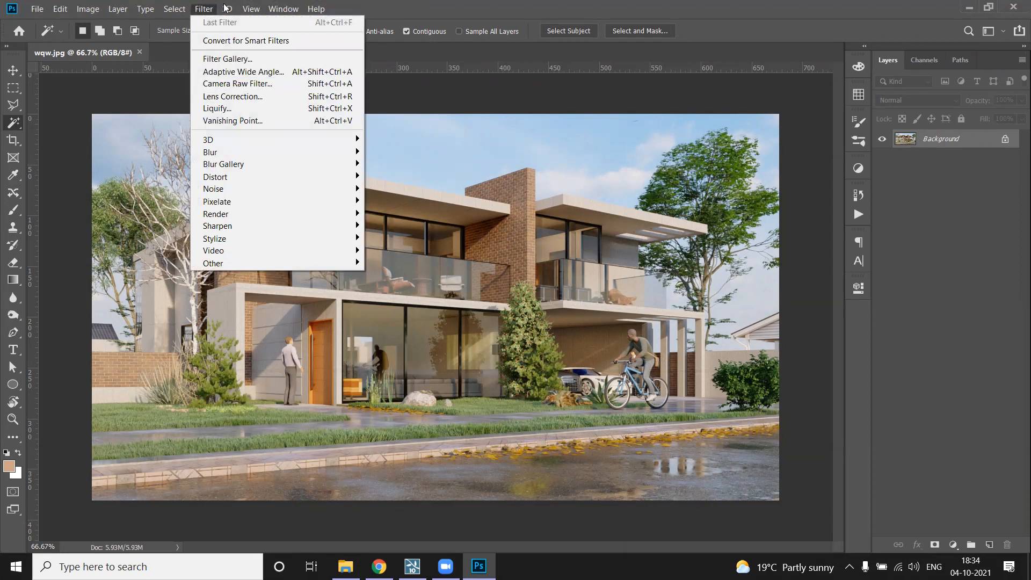
{"action": "left_click", "coordinate": [226, 88]}
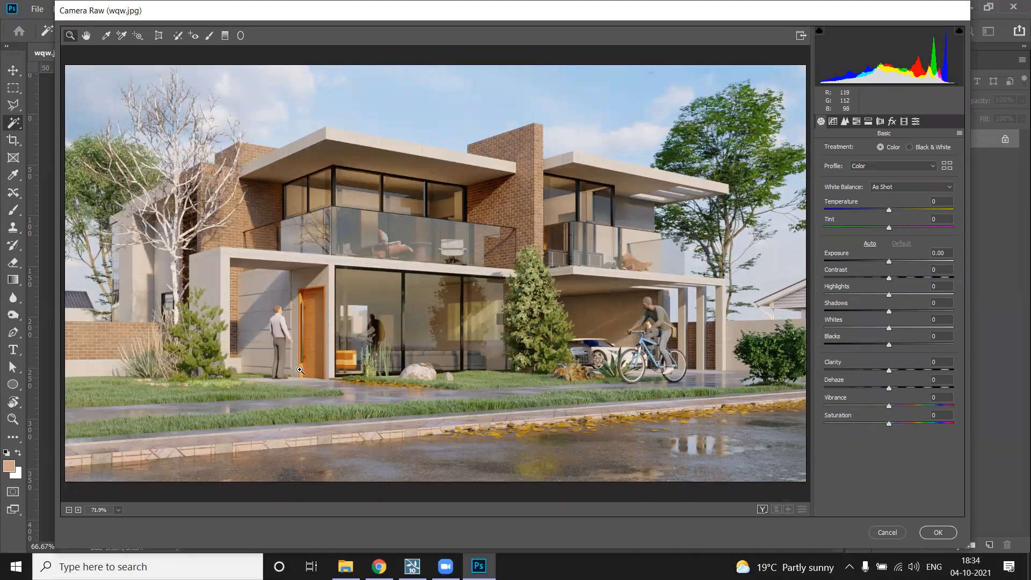
{"action": "left_click_drag", "start_coordinate": [889, 209], "coordinate": [901, 210]}
{"action": "left_click", "coordinate": [893, 212]}
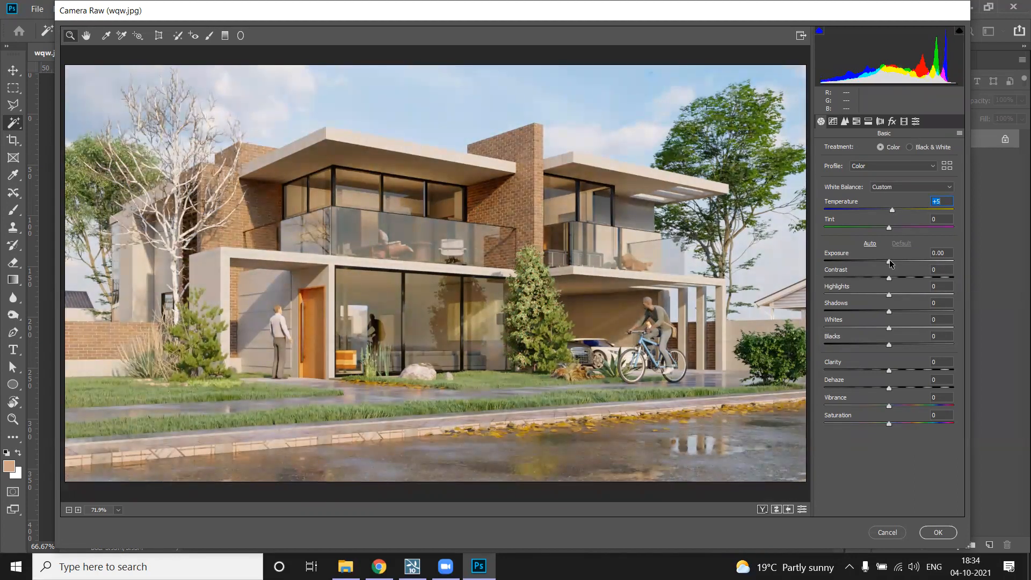
{"action": "left_click_drag", "start_coordinate": [889, 259], "coordinate": [897, 261]}
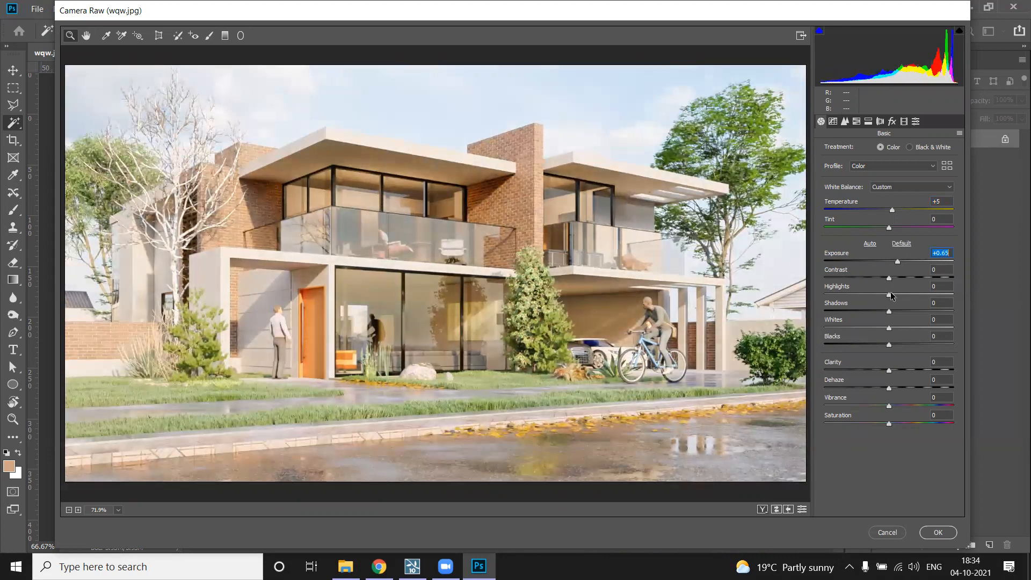
Step: Set Whites to -64, Highlights to -48, Contrast to +21, Shadows to -27 and Blacks to -1 in Camera Raw
{"action": "left_click_drag", "start_coordinate": [888, 329], "coordinate": [849, 328]}
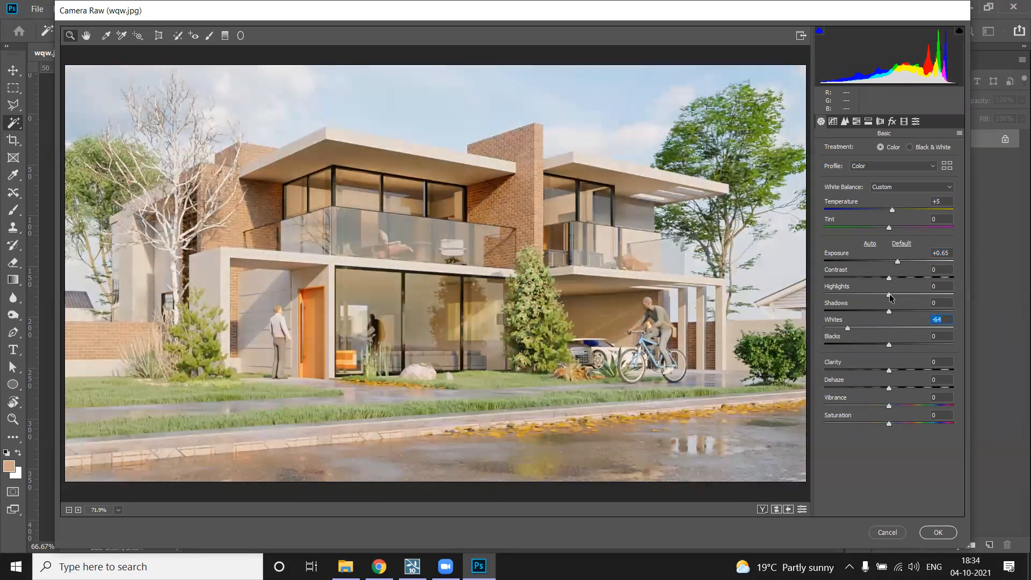
{"action": "left_click_drag", "start_coordinate": [889, 294], "coordinate": [858, 295]}
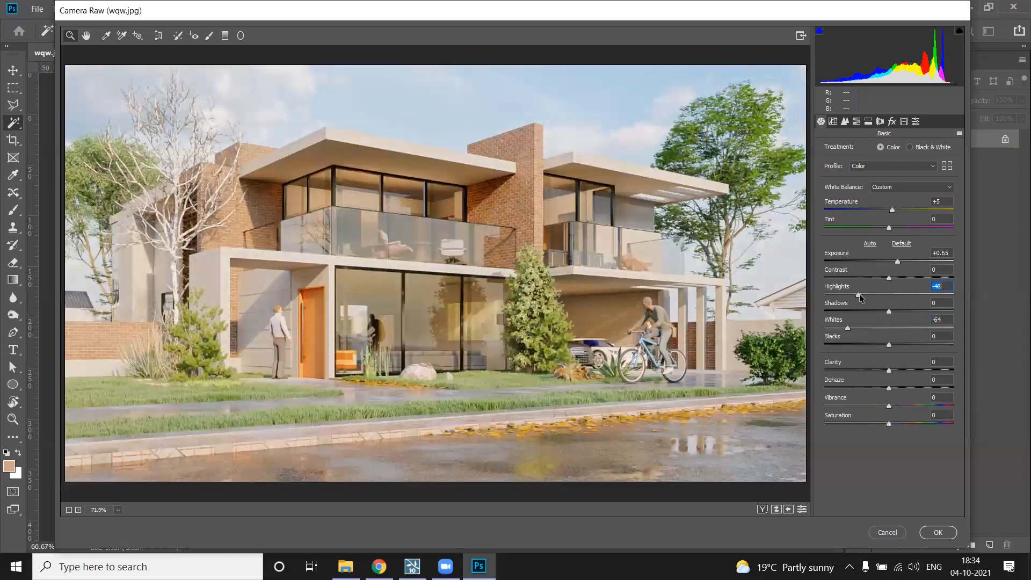
{"action": "left_click_drag", "start_coordinate": [888, 278], "coordinate": [859, 323]}
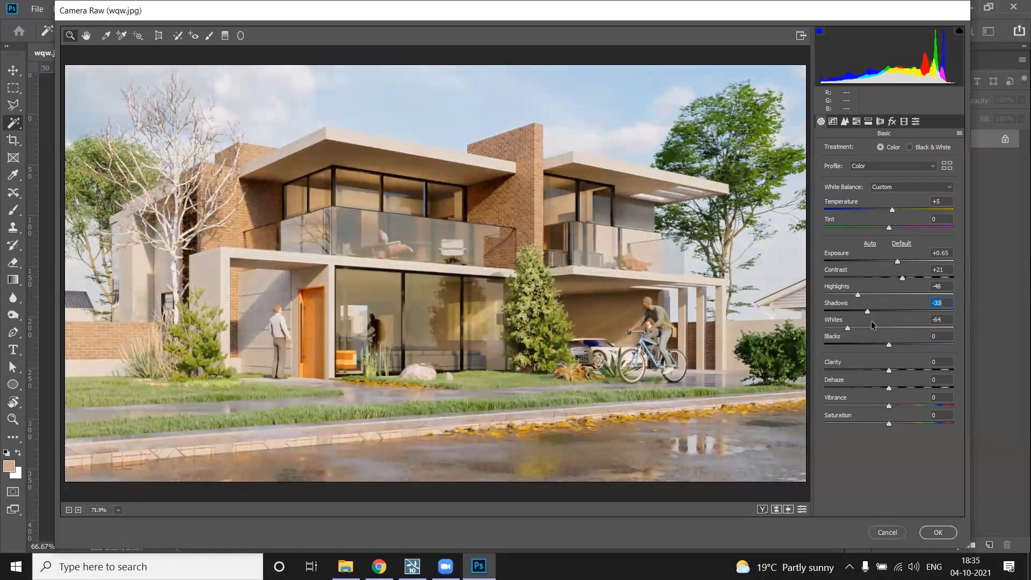
{"action": "mouse_move", "coordinate": [889, 346]}
{"action": "left_mouse_down"}
{"action": "mouse_move", "coordinate": [869, 346]}
{"action": "mouse_move", "coordinate": [888, 345]}
{"action": "left_mouse_up"}
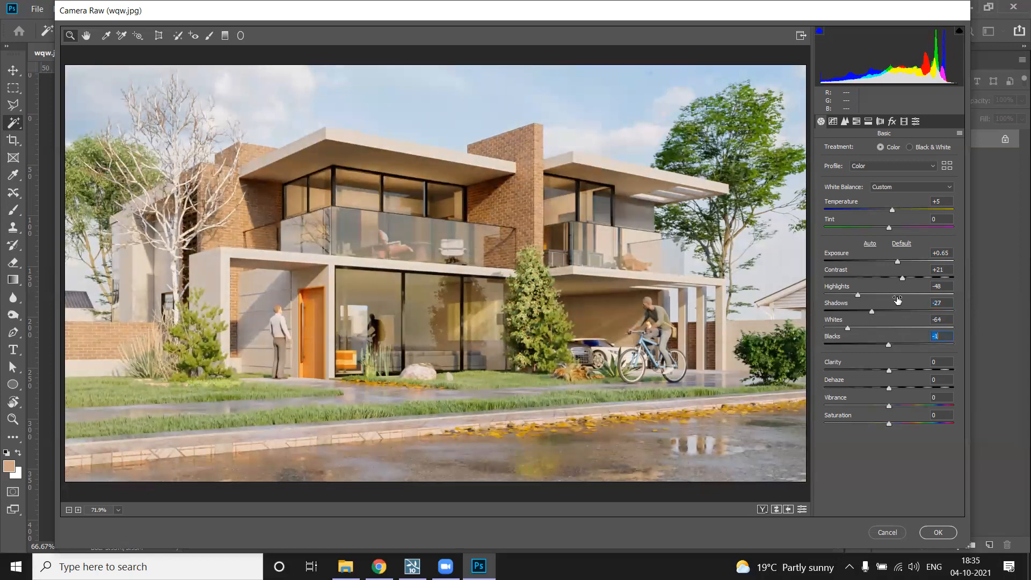
Step: Adjust Exposure to +0.30, Clarity to +20, Vibrance to -2, Saturation to +8 and Highlights to +51
{"action": "left_click_drag", "start_coordinate": [899, 260], "coordinate": [894, 260]}
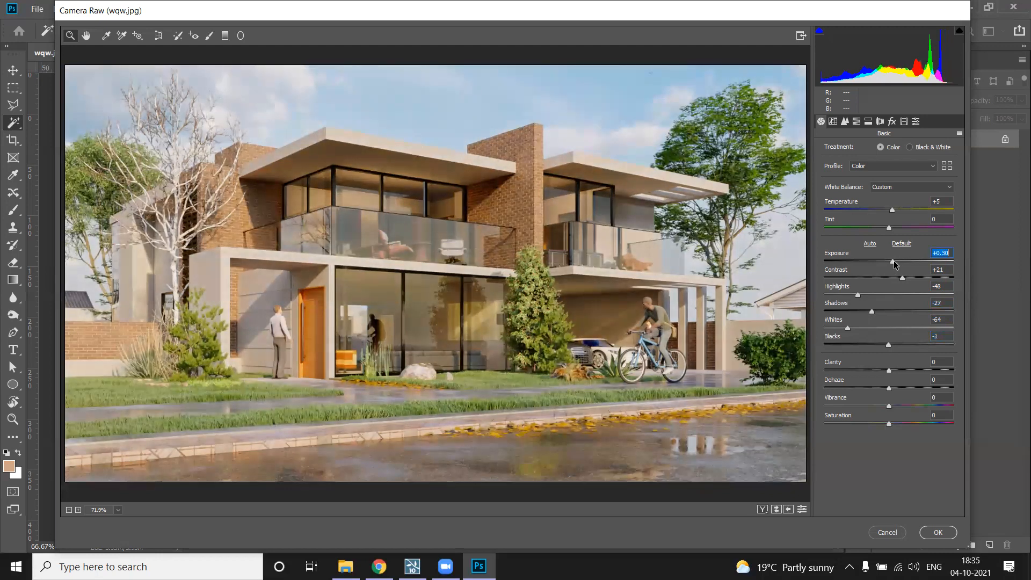
{"action": "mouse_move", "coordinate": [890, 371]}
{"action": "left_mouse_down"}
{"action": "mouse_move", "coordinate": [963, 350]}
{"action": "mouse_move", "coordinate": [790, 369]}
{"action": "mouse_move", "coordinate": [900, 374]}
{"action": "left_mouse_up"}
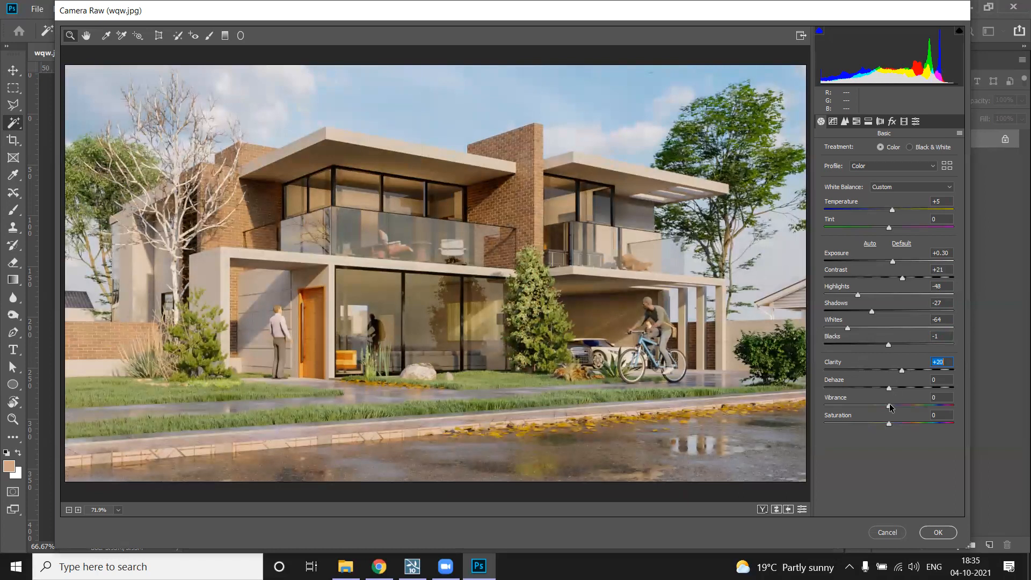
{"action": "mouse_move", "coordinate": [890, 410]}
{"action": "left_mouse_down"}
{"action": "mouse_move", "coordinate": [899, 409]}
{"action": "mouse_move", "coordinate": [879, 409]}
{"action": "mouse_move", "coordinate": [888, 410]}
{"action": "left_mouse_up"}
{"action": "mouse_move", "coordinate": [890, 424]}
{"action": "left_mouse_down"}
{"action": "mouse_move", "coordinate": [907, 424]}
{"action": "mouse_move", "coordinate": [895, 425]}
{"action": "left_mouse_up"}
{"action": "left_click_drag", "start_coordinate": [857, 295], "coordinate": [920, 322]}
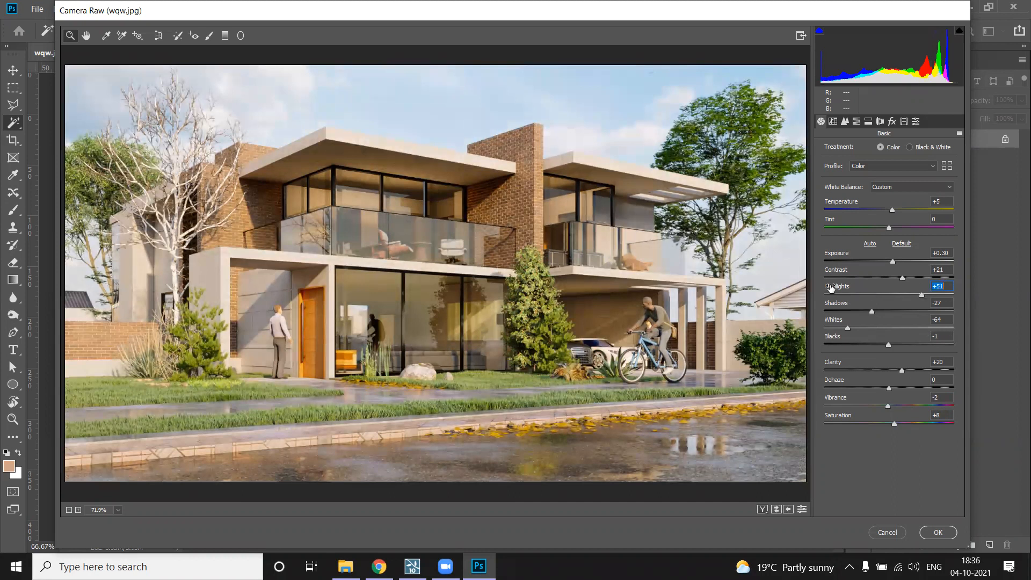
Step: Compare the image repeatedly between the default and the adjusted Camera Raw settings
{"action": "left_click", "coordinate": [803, 511]}
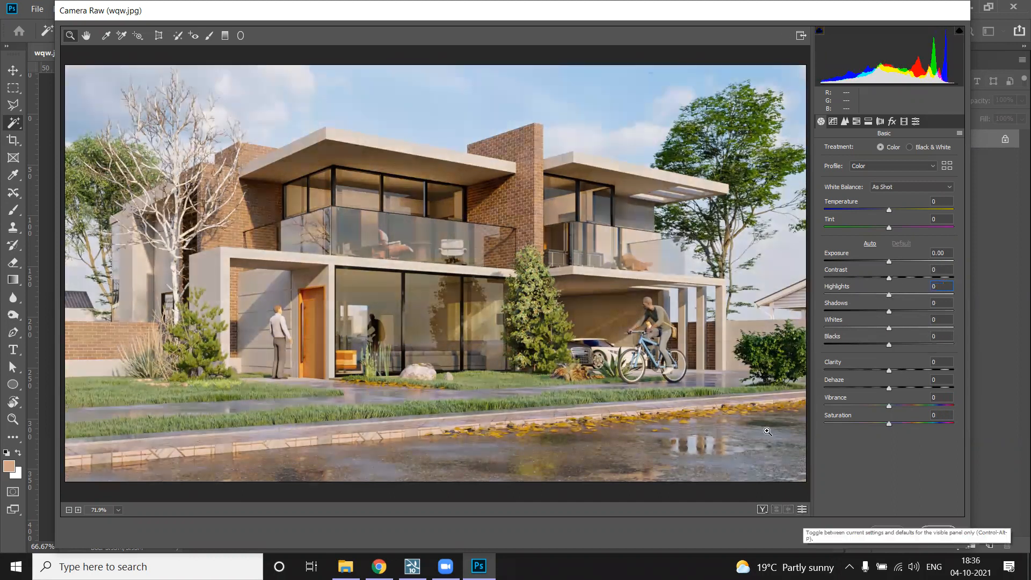
{"action": "left_click", "coordinate": [800, 512]}
{"action": "left_click", "coordinate": [800, 511]}
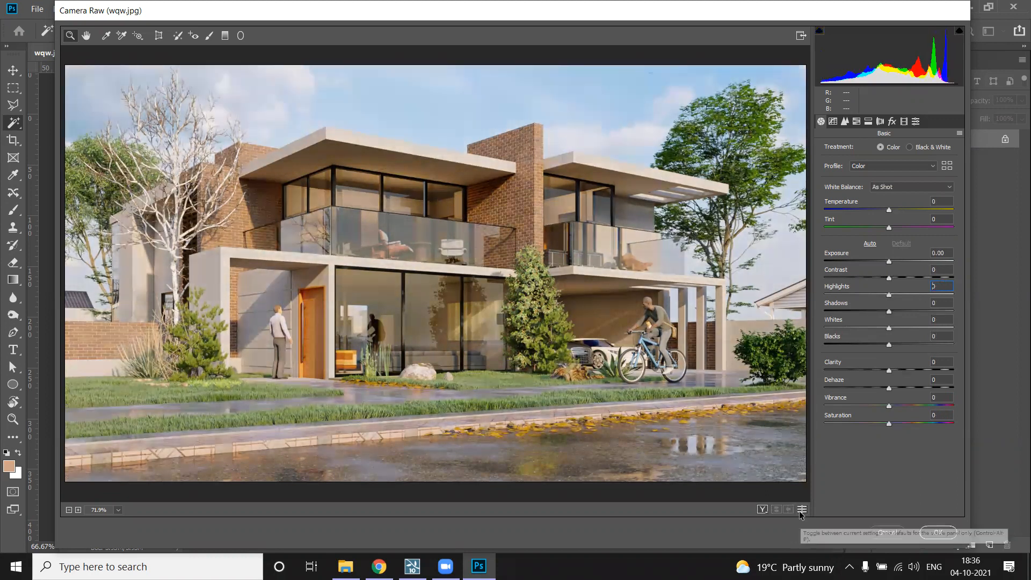
{"action": "left_click", "coordinate": [800, 512]}
{"action": "left_click", "coordinate": [800, 512]}
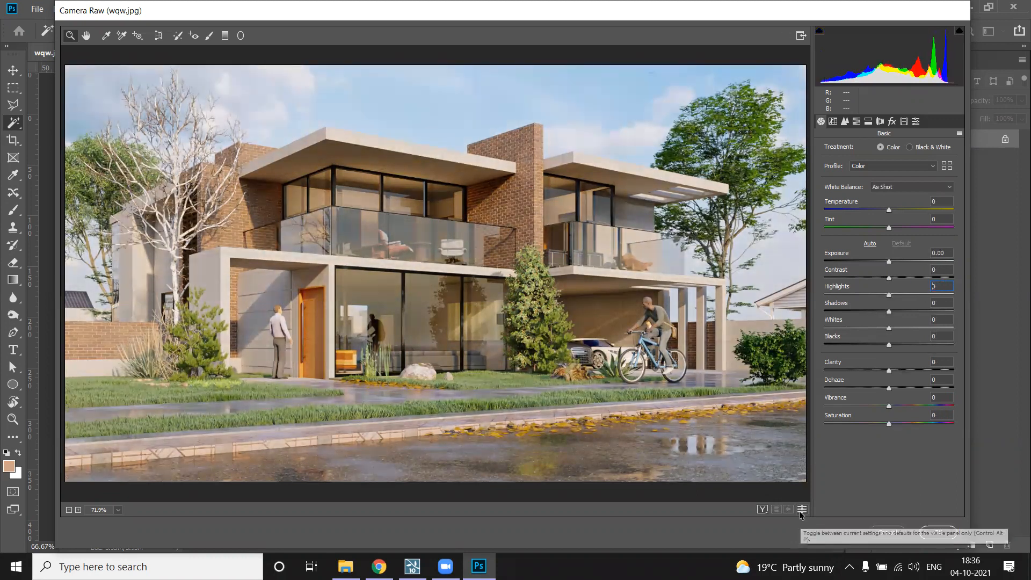
{"action": "left_click", "coordinate": [800, 511]}
{"action": "left_click", "coordinate": [800, 512]}
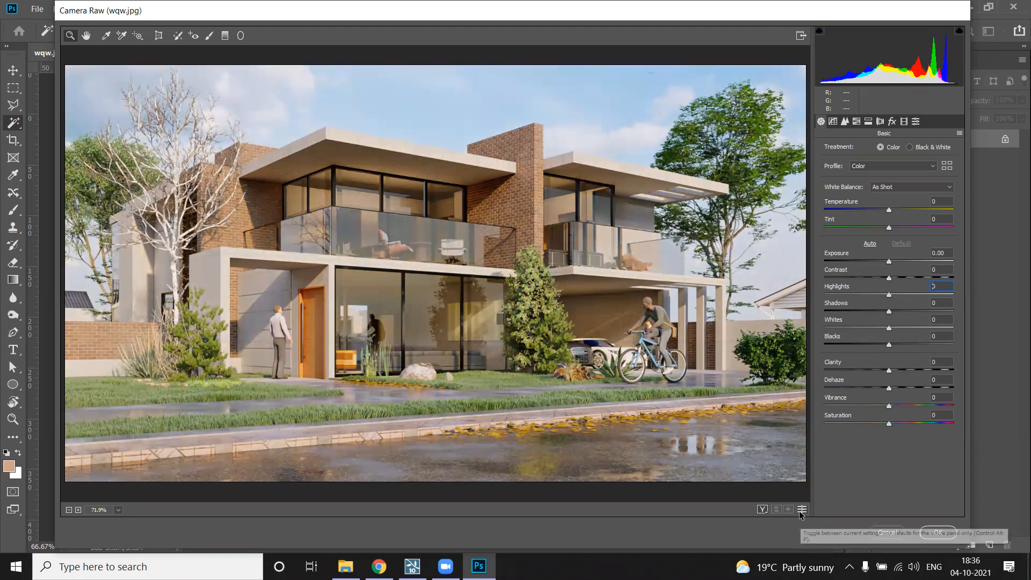
{"action": "left_click", "coordinate": [801, 512]}
{"action": "left_click", "coordinate": [800, 511]}
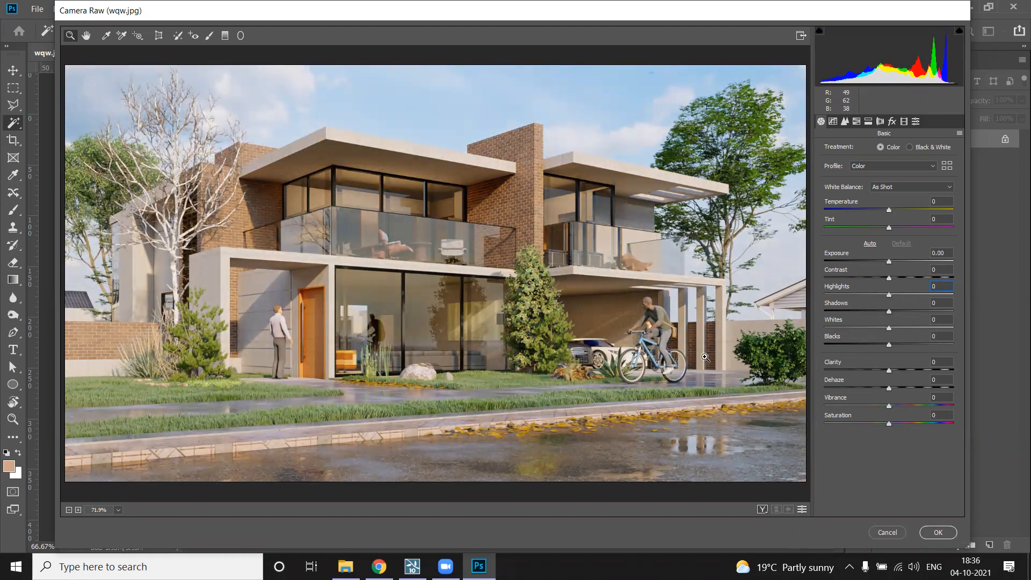
{"action": "left_click", "coordinate": [802, 510]}
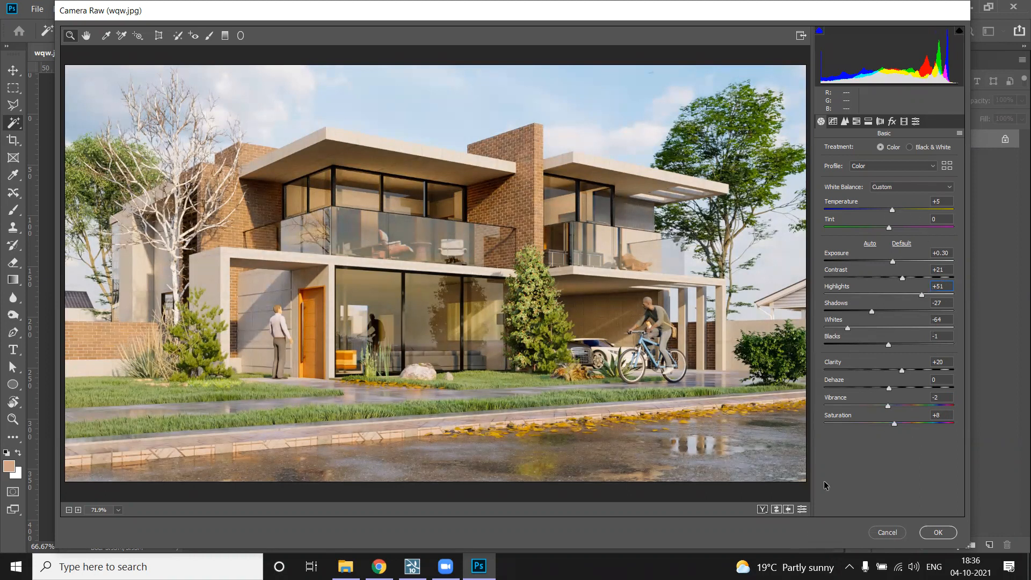
Step: Apply the Camera Raw adjustments with Dehaze at +12 and save wqw.jpg at JPEG quality 12
{"action": "left_click_drag", "start_coordinate": [888, 387], "coordinate": [898, 388]}
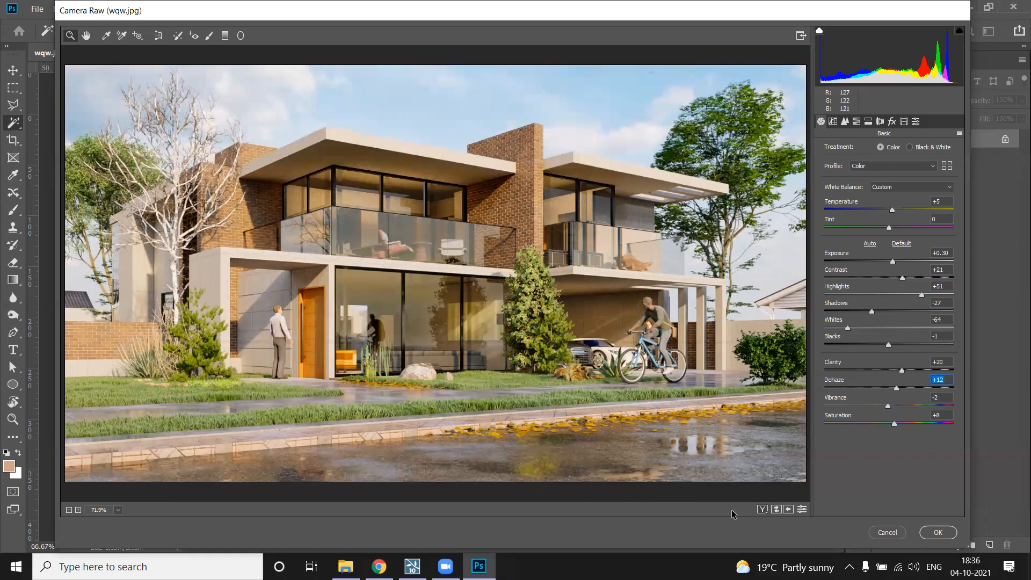
{"action": "key", "text": "Return"}
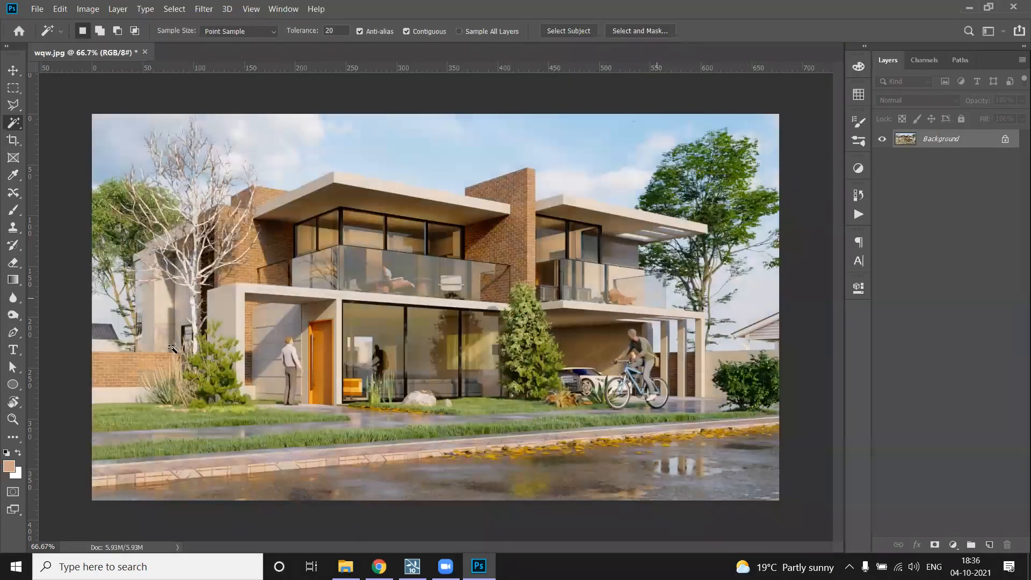
{"action": "key", "text": "ctrl+s"}
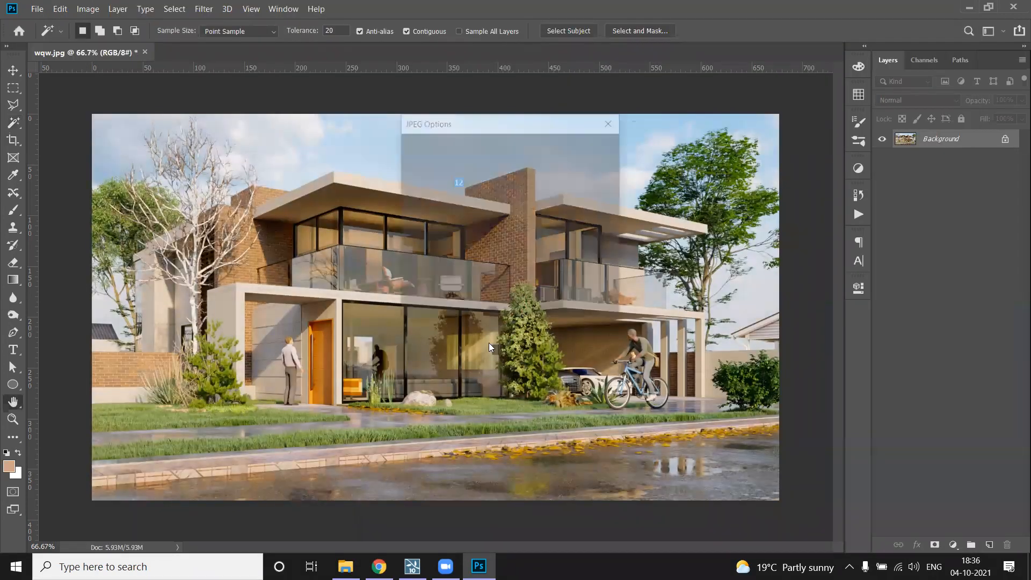
{"action": "key", "text": "Return"}
{"action": "key", "text": "w"}
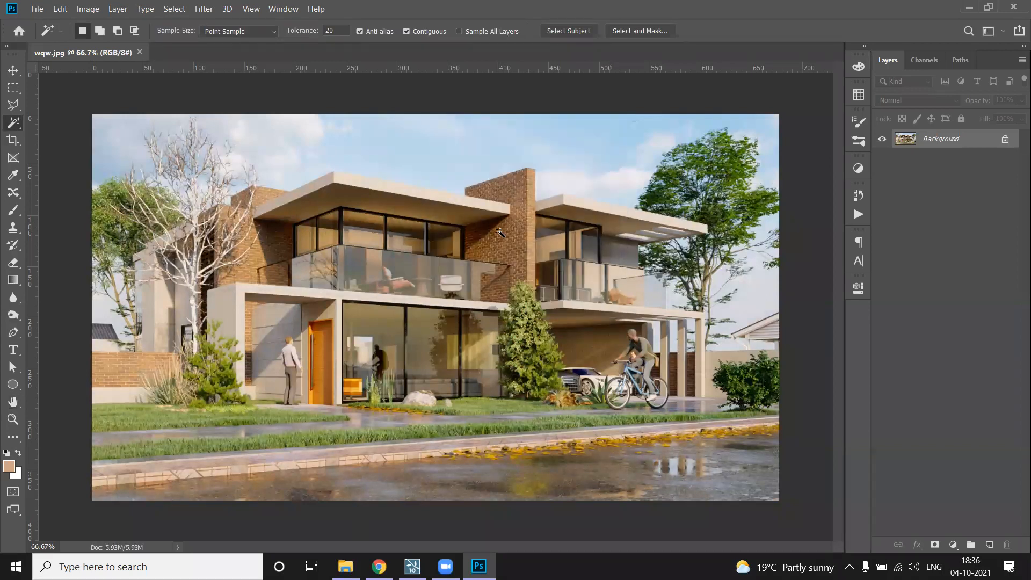
Step: Close Photoshop and switch back to Lumion
{"action": "left_click", "coordinate": [1014, 6]}
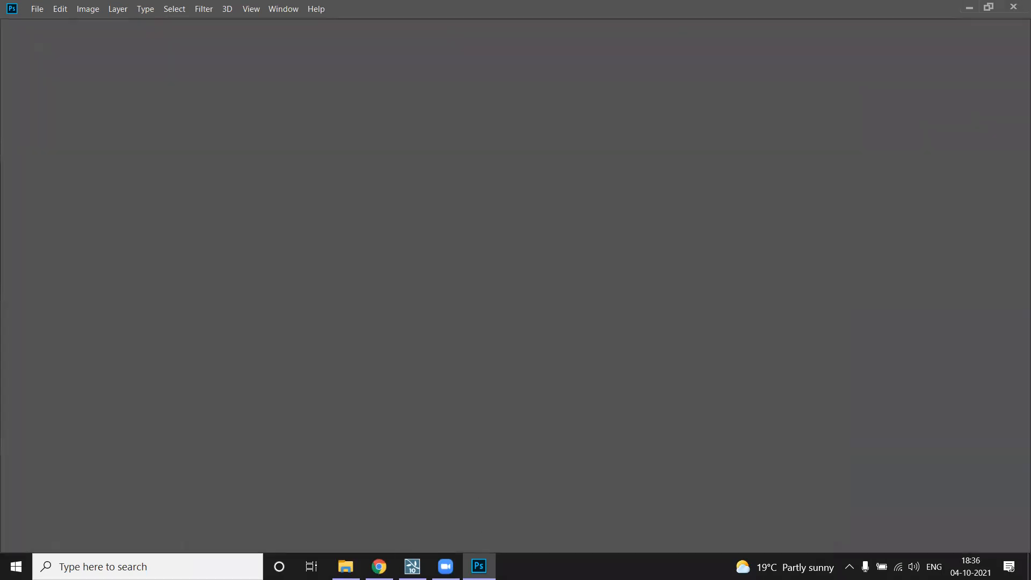
{"action": "left_click", "coordinate": [413, 567]}
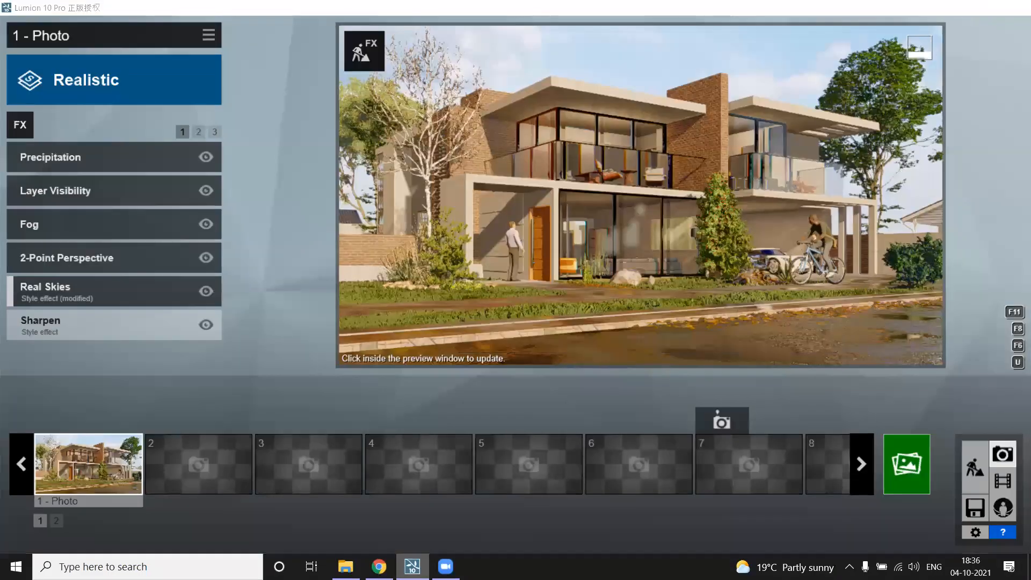
{"action": "left_click", "coordinate": [412, 567]}
{"action": "left_click", "coordinate": [413, 566]}
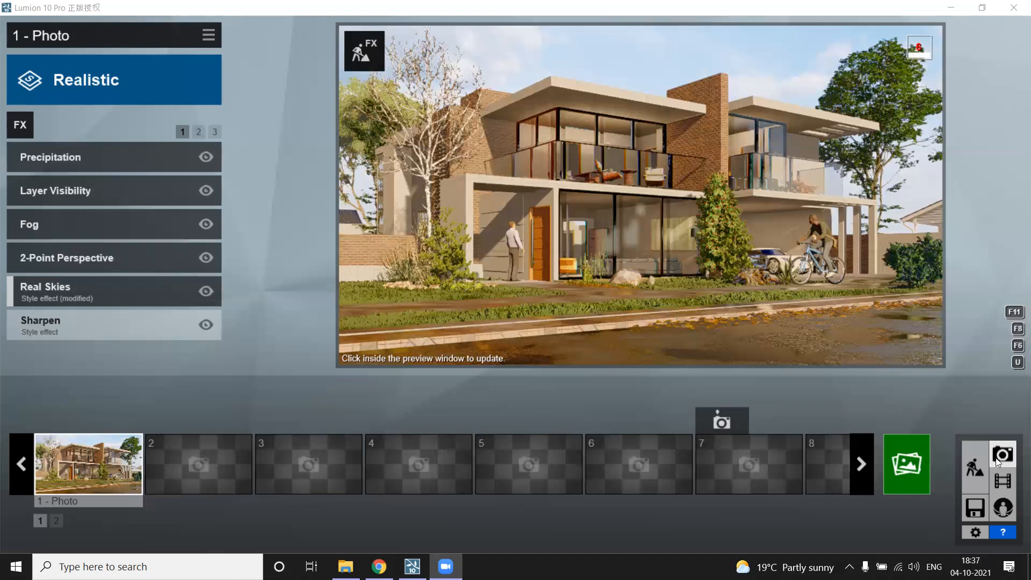
Step: Check the Lumion settings for editor quality, resolution and thumbnails, and return to Build mode
{"action": "left_click", "coordinate": [980, 513]}
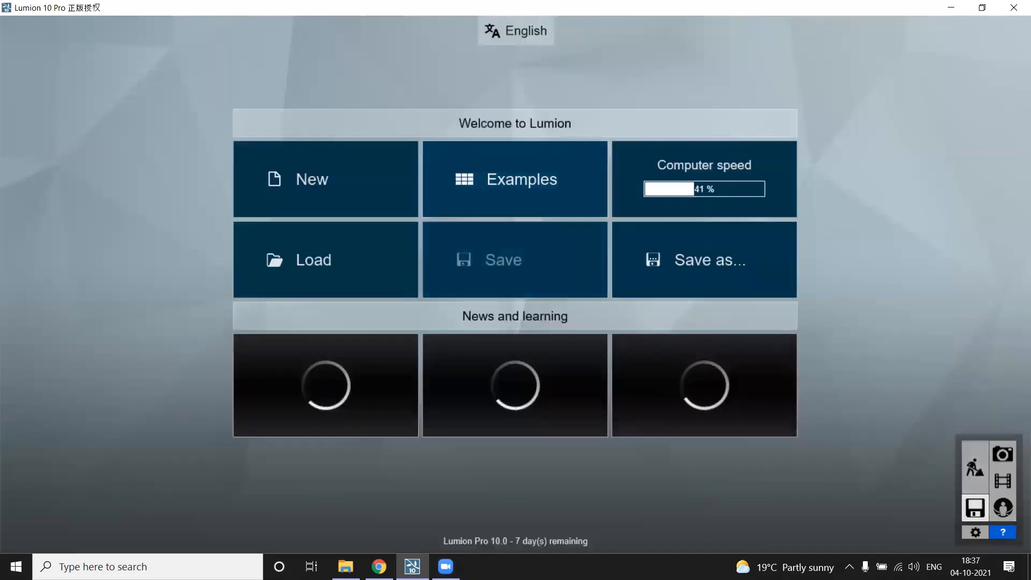
{"action": "left_click", "coordinate": [975, 532]}
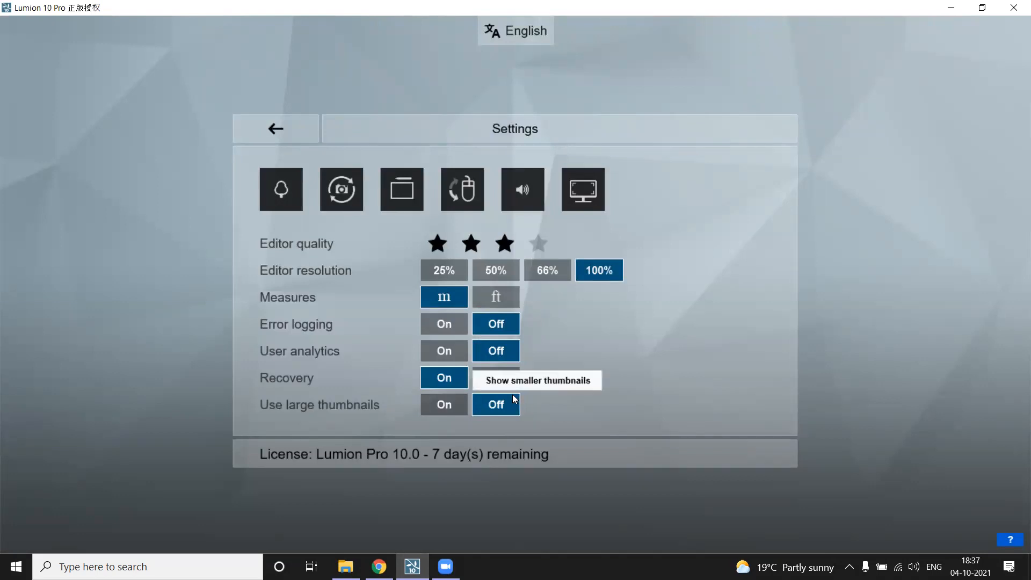
{"action": "left_click", "coordinate": [282, 131]}
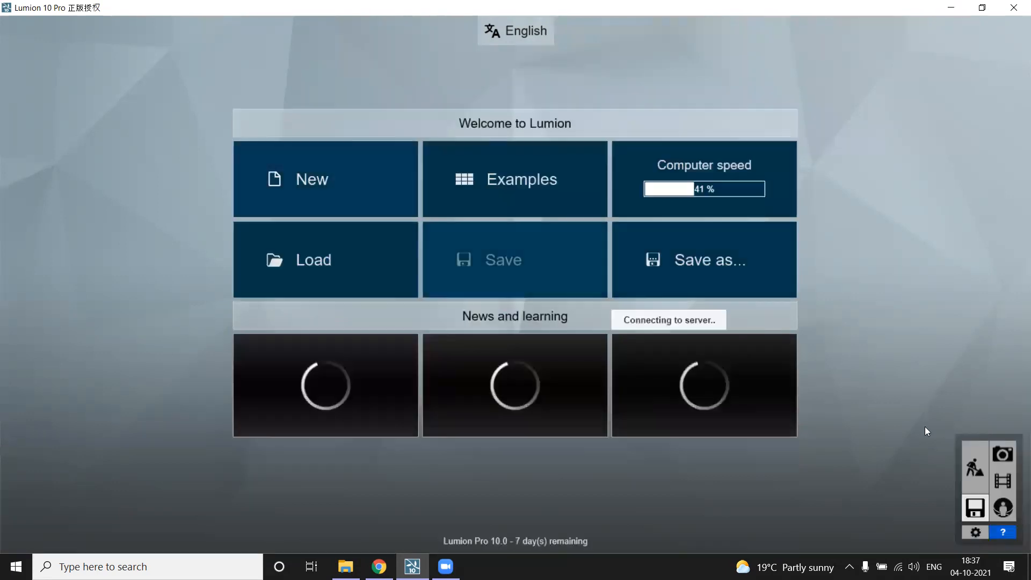
{"action": "left_click", "coordinate": [975, 454]}
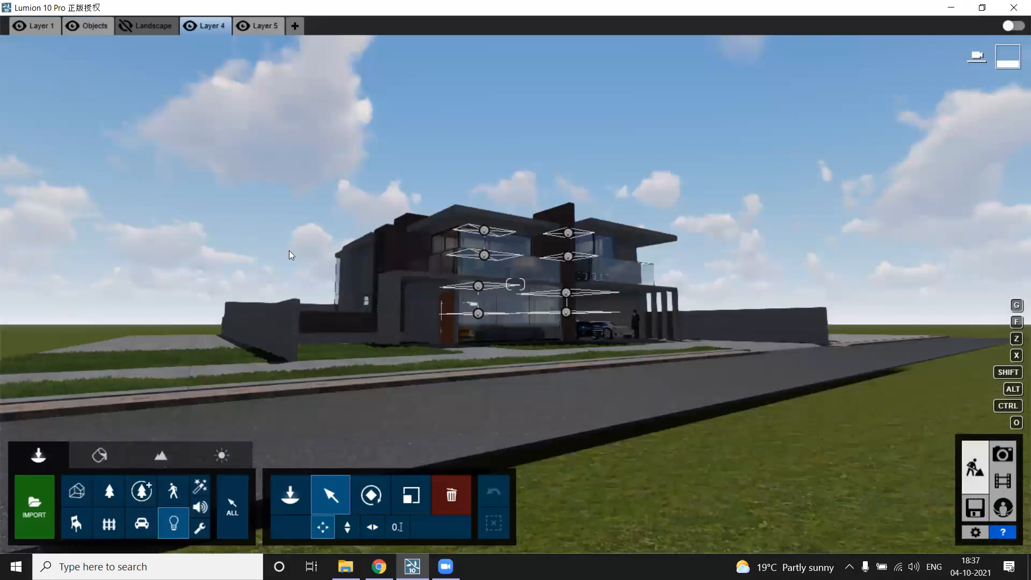
Step: Look at the Fine-detail Nature library and the Files screen, and return to Build mode
{"action": "left_click", "coordinate": [146, 499]}
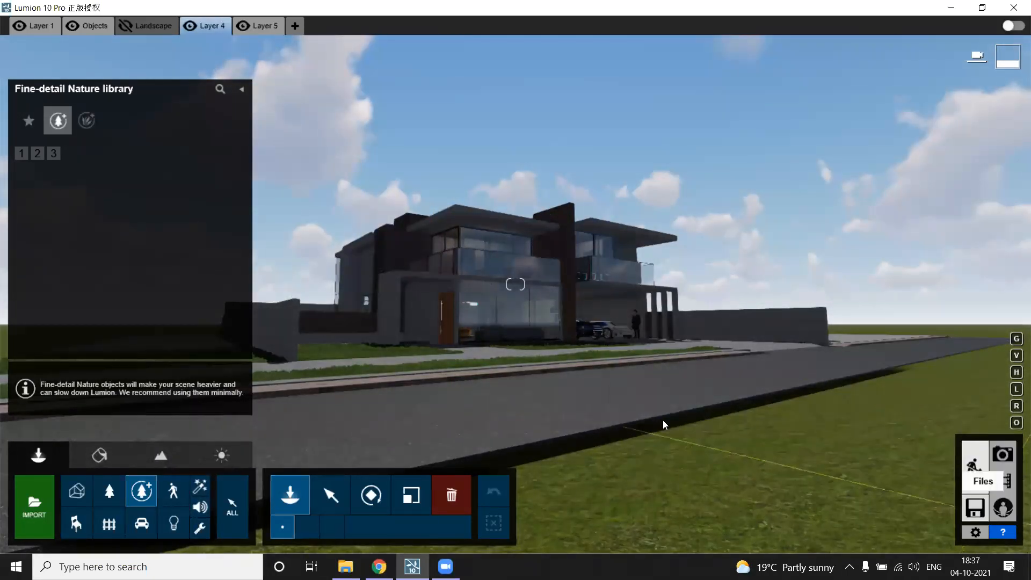
{"action": "left_click", "coordinate": [975, 507]}
{"action": "left_click", "coordinate": [974, 468]}
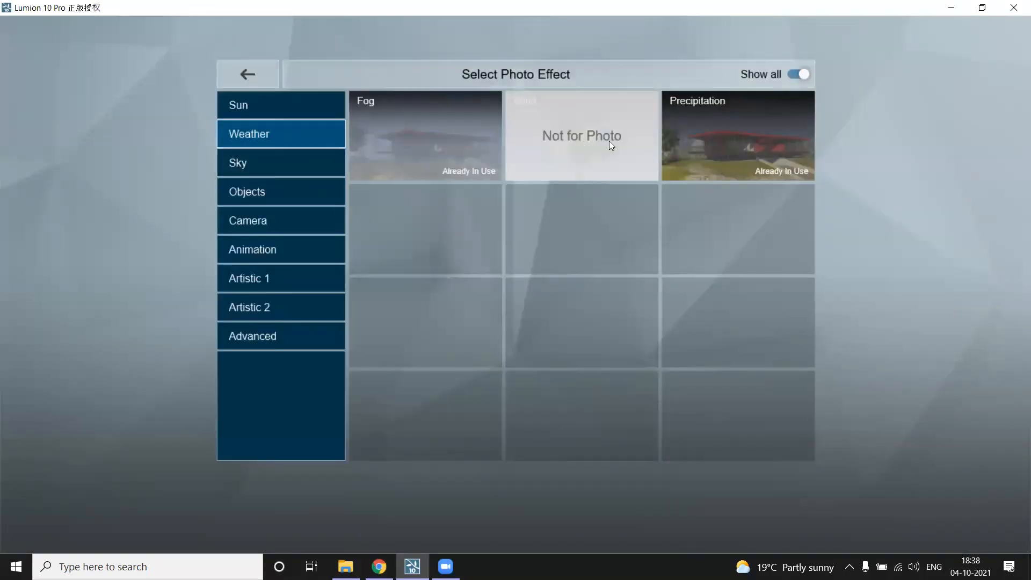
Step: Review the available photo effects in the Sun, Objects, Camera, Animation, Artistic 1, Artistic 2 and Advanced categories, and return to the photo without adding one
{"action": "left_click", "coordinate": [252, 110]}
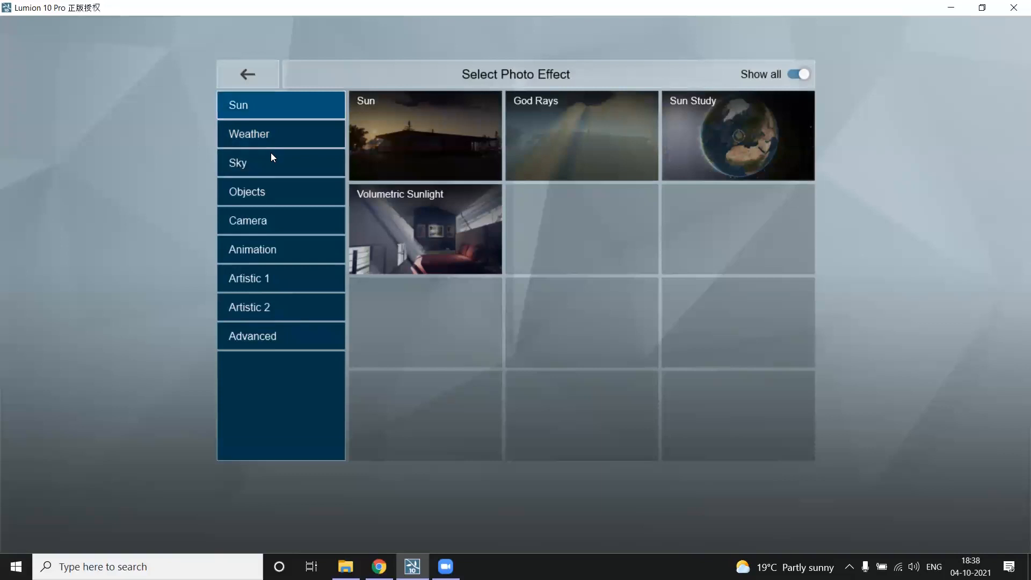
{"action": "left_click", "coordinate": [274, 183]}
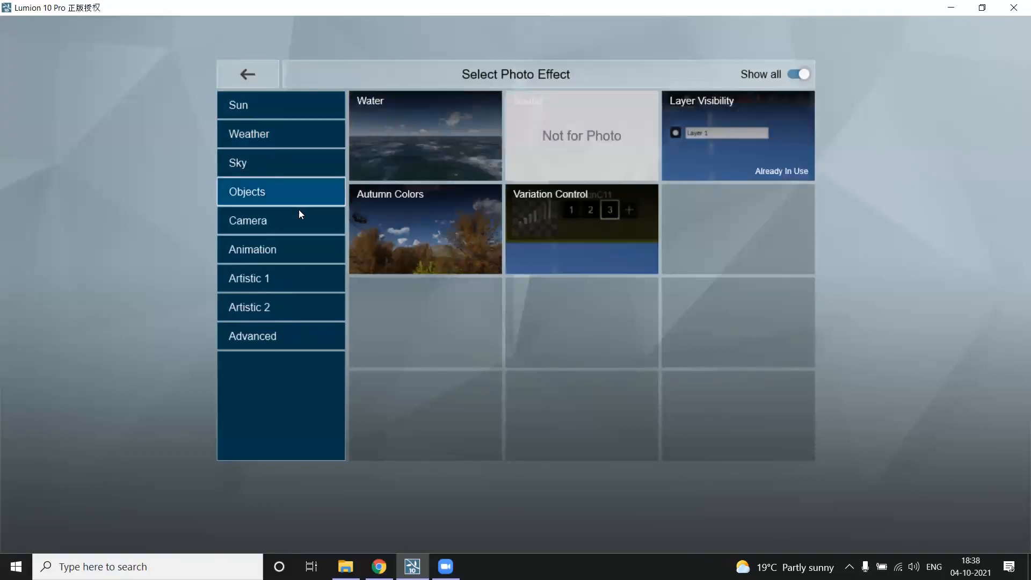
{"action": "left_click", "coordinate": [277, 230]}
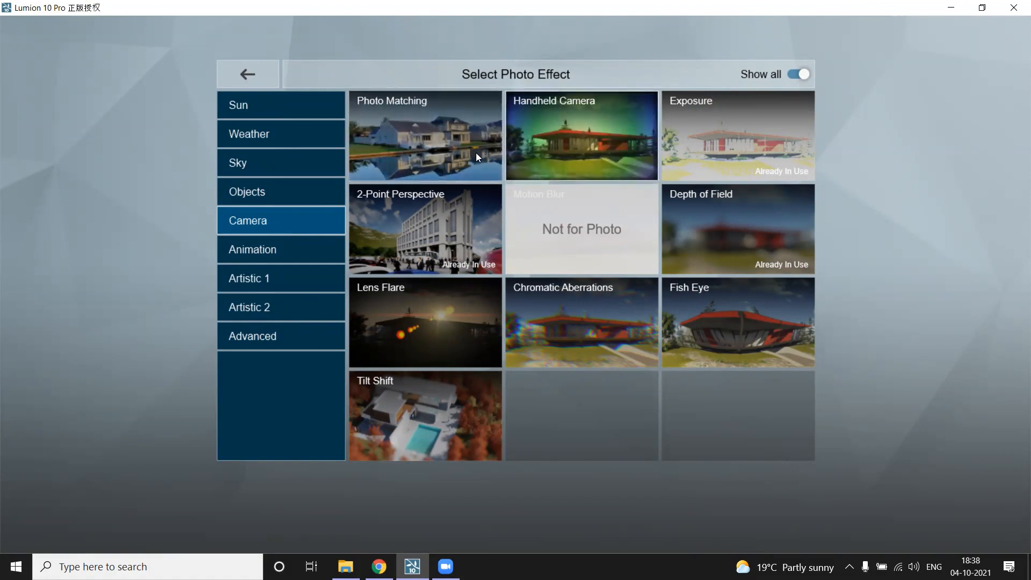
{"action": "left_click", "coordinate": [285, 250]}
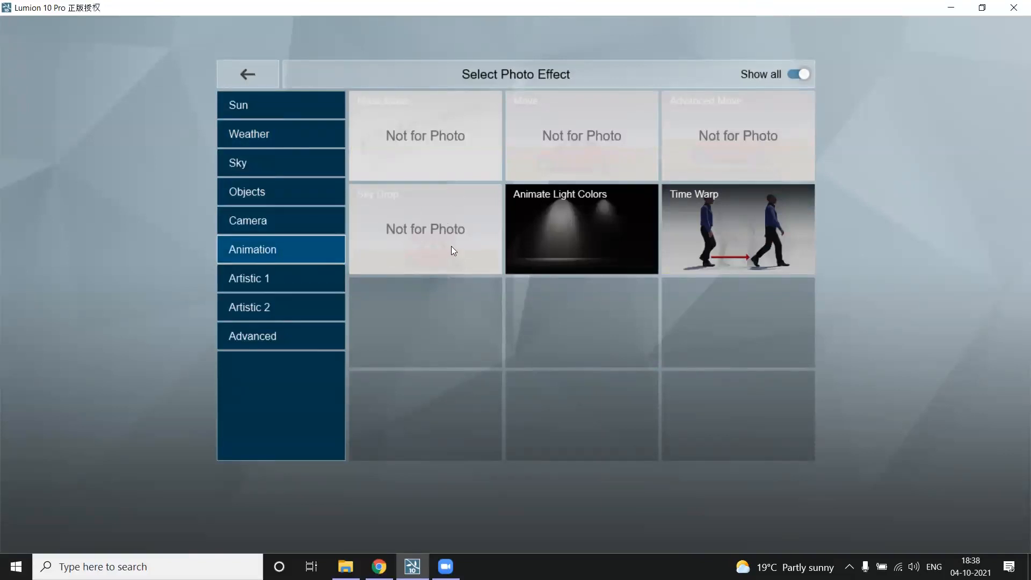
{"action": "left_click", "coordinate": [271, 287]}
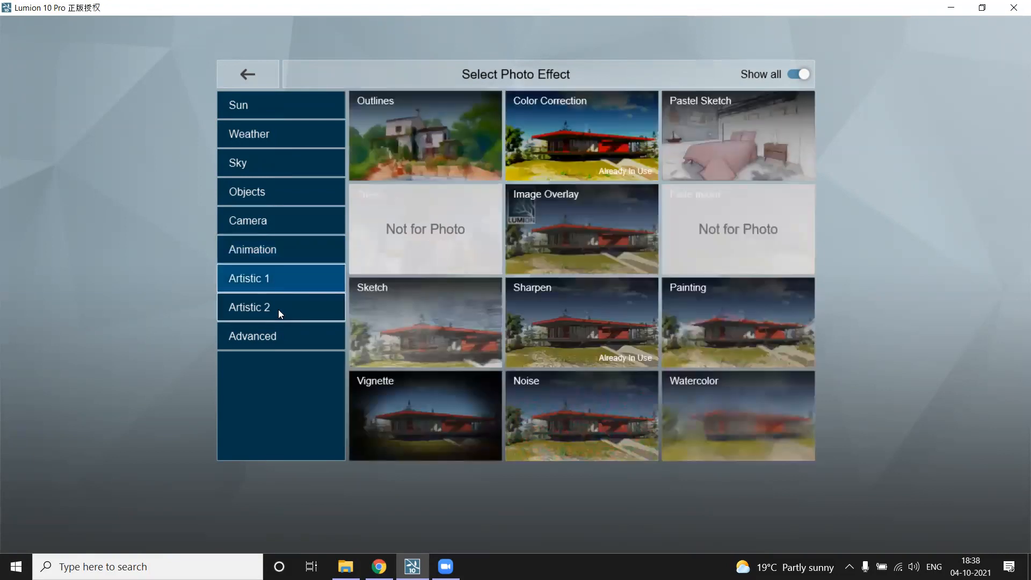
{"action": "left_click", "coordinate": [278, 309]}
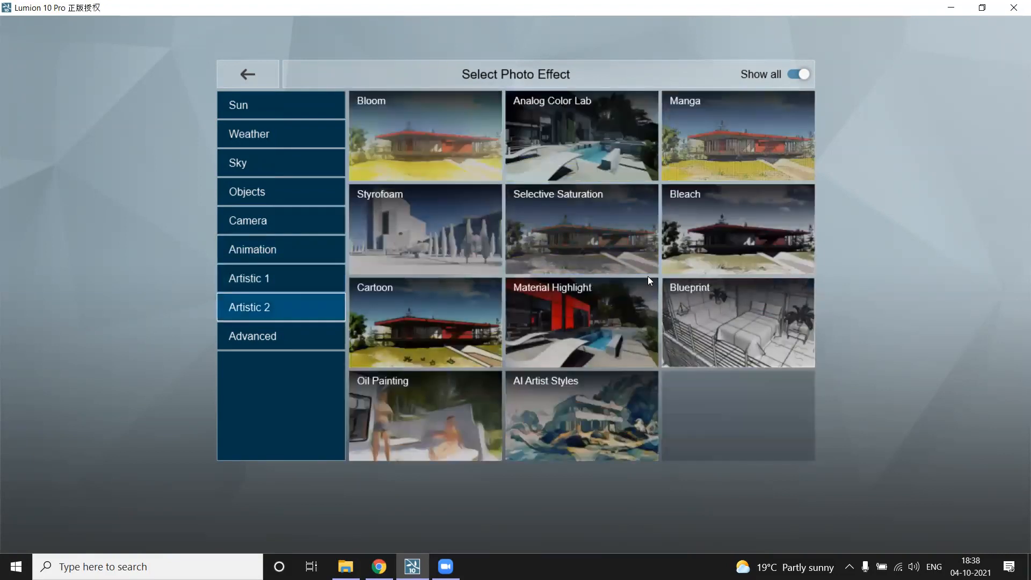
{"action": "left_click", "coordinate": [260, 341]}
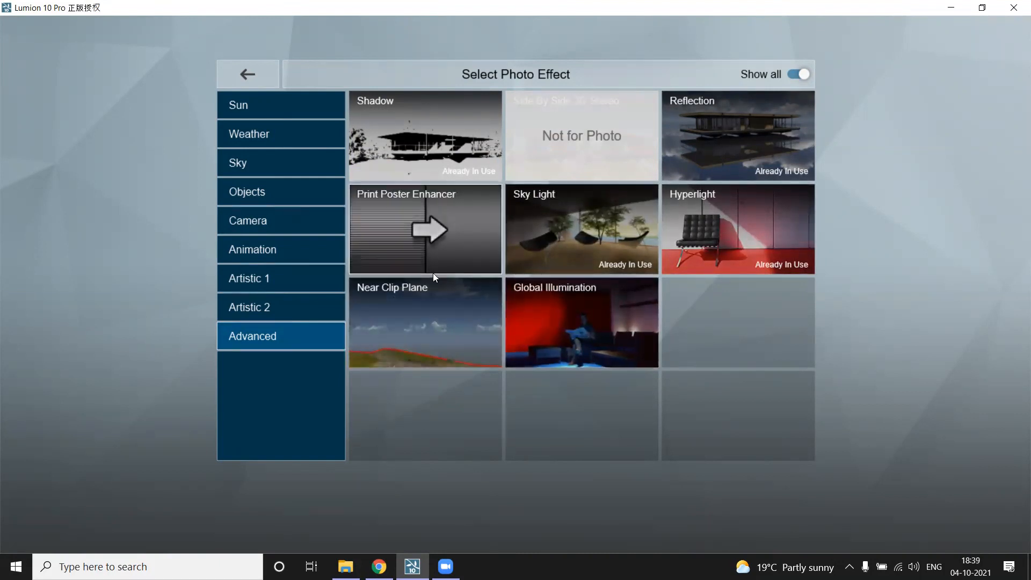
{"action": "left_click", "coordinate": [256, 74]}
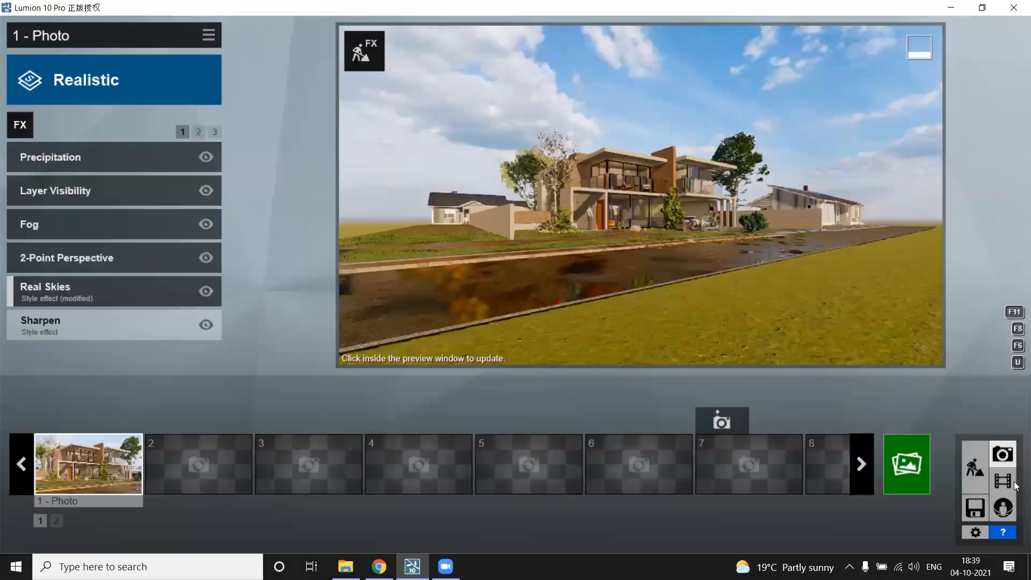